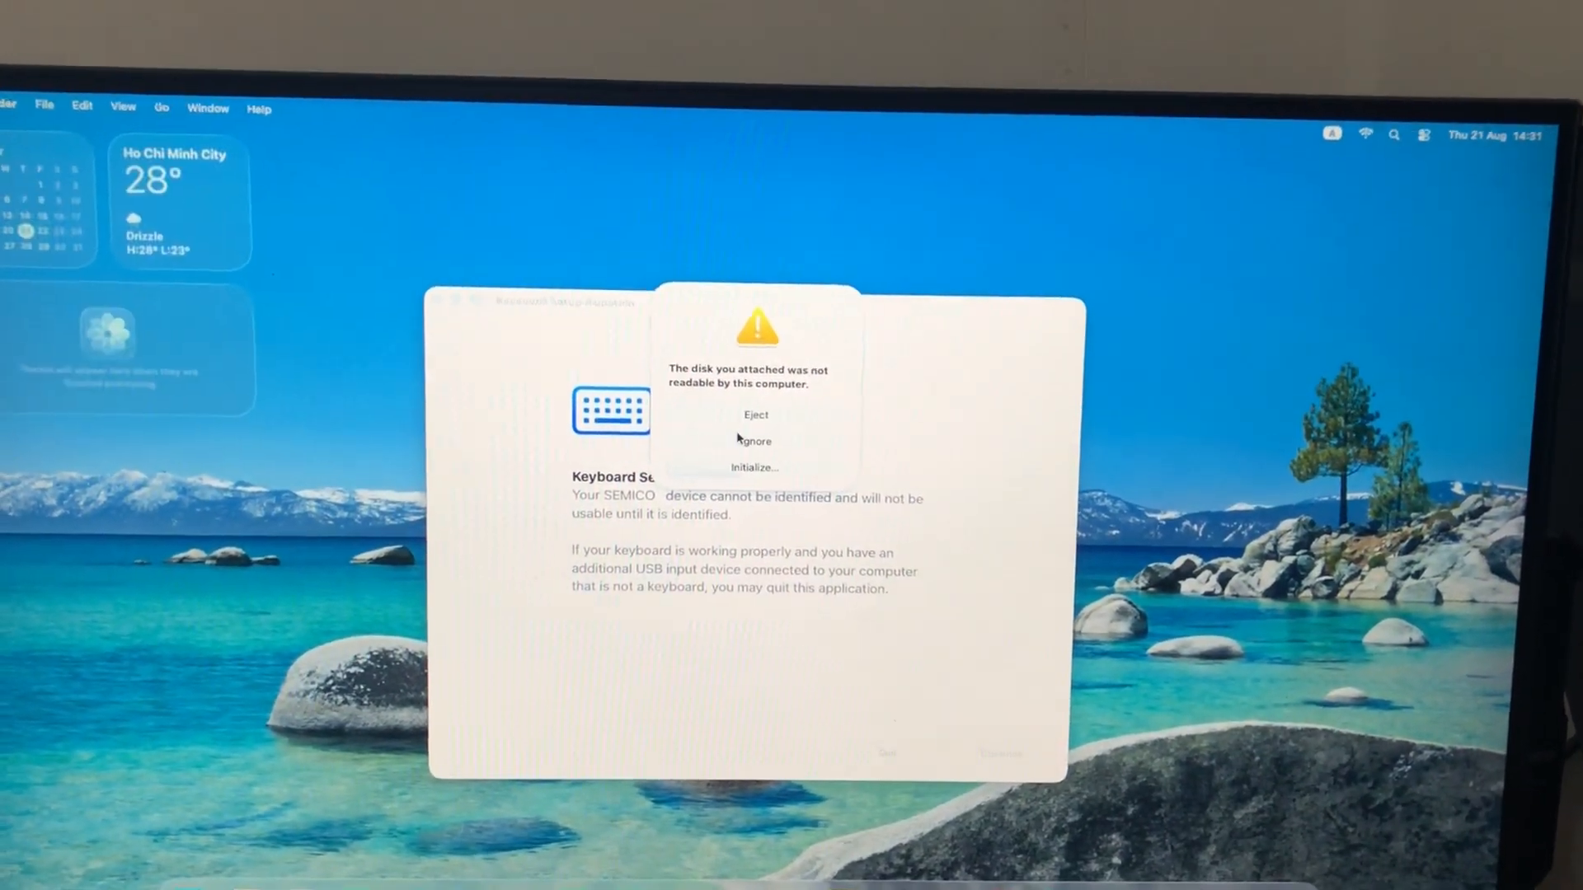
Step: Dismiss the unreadable-disk alert and close the Keyboard Setup Assistant
{"action": "left_click", "coordinate": [744, 456]}
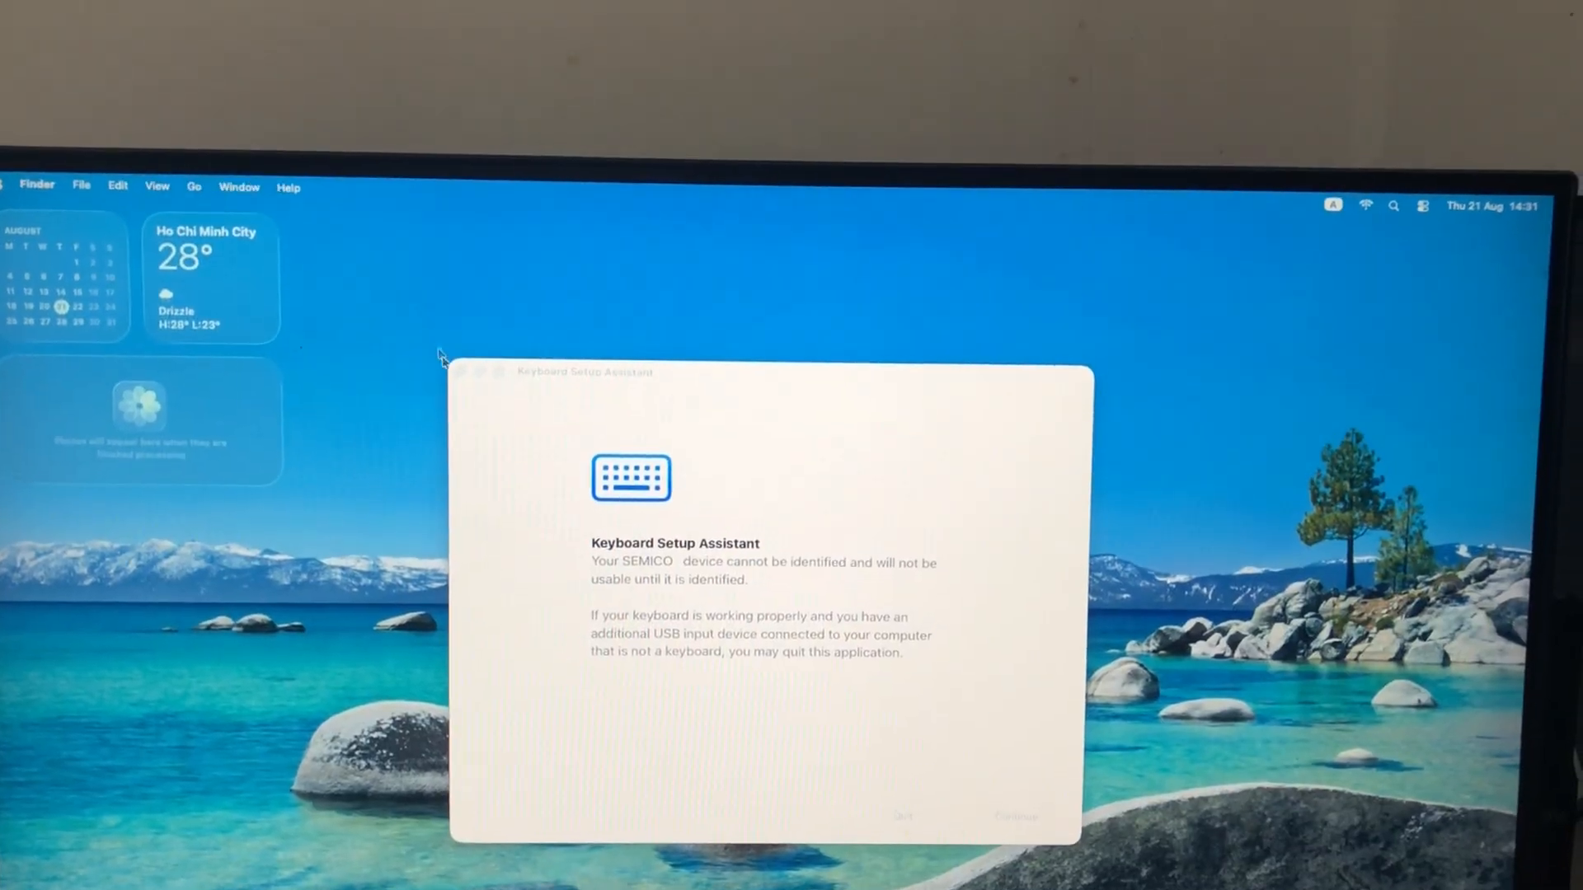
{"action": "left_click", "coordinate": [430, 316]}
Step: Open About This Mac and reveal the macOS build number in its version line
{"action": "left_click", "coordinate": [3, 197]}
{"action": "left_click", "coordinate": [45, 226]}
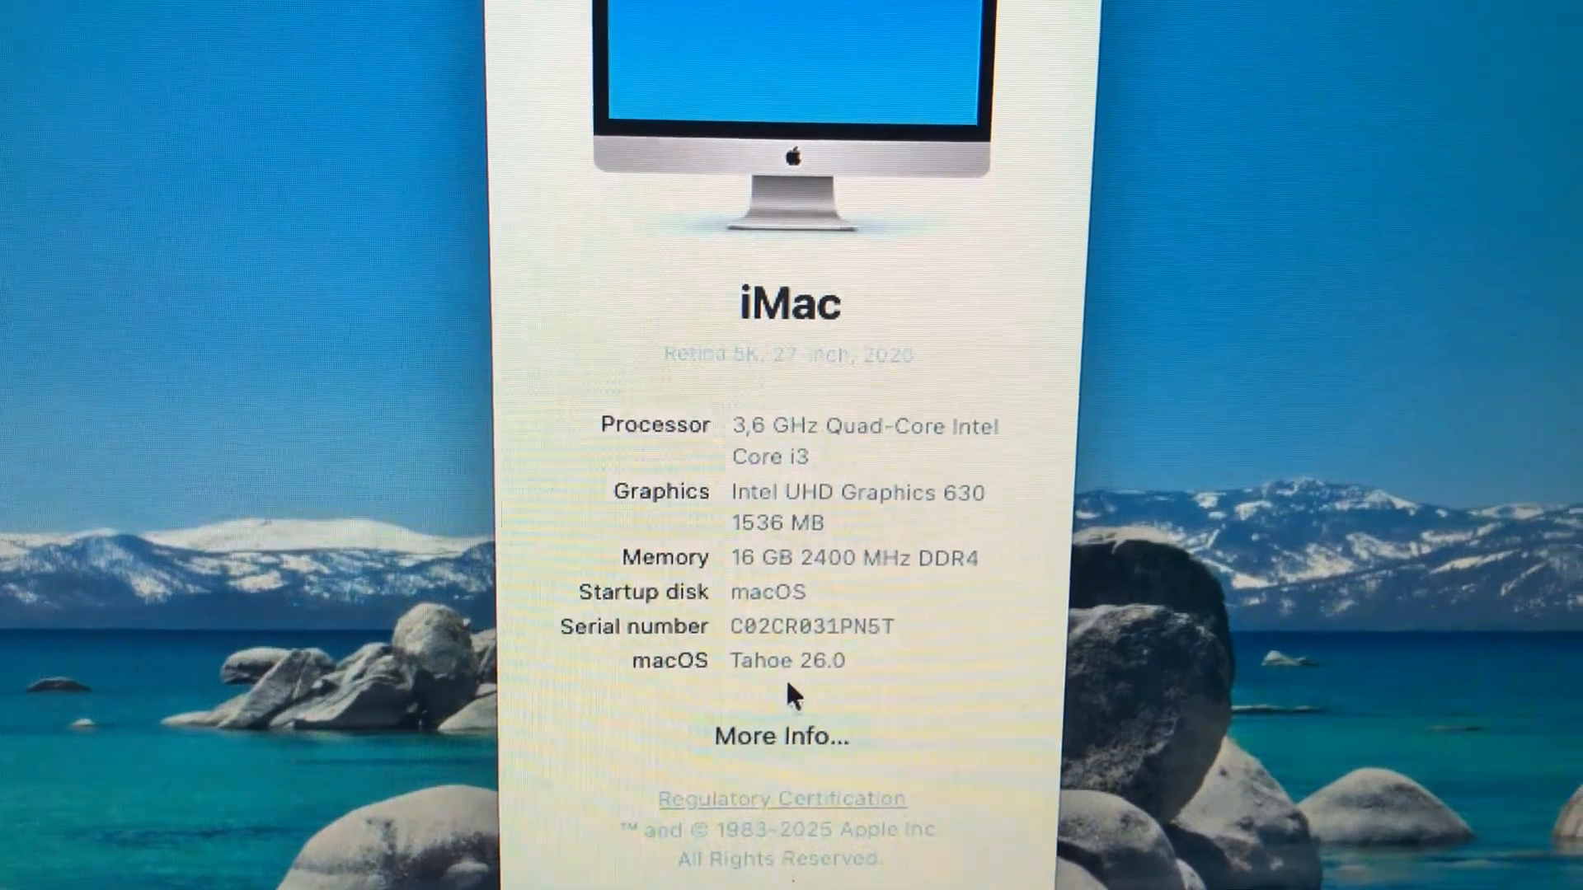
{"action": "left_click", "coordinate": [801, 683]}
{"action": "left_click_drag", "start_coordinate": [766, 677], "coordinate": [1045, 703]}
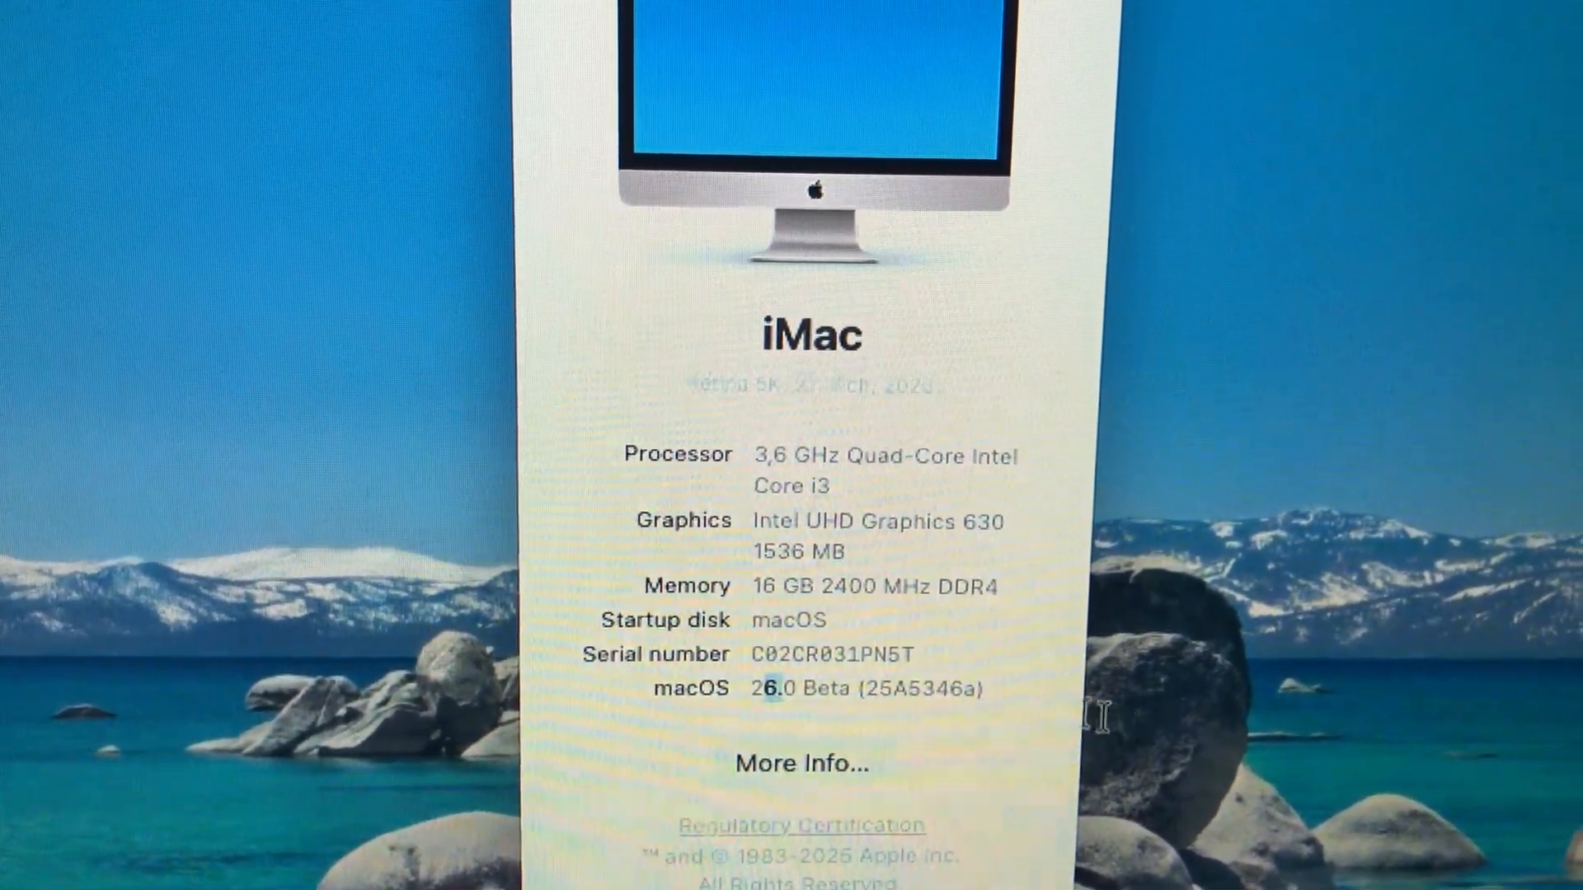
{"action": "left_click", "coordinate": [880, 547]}
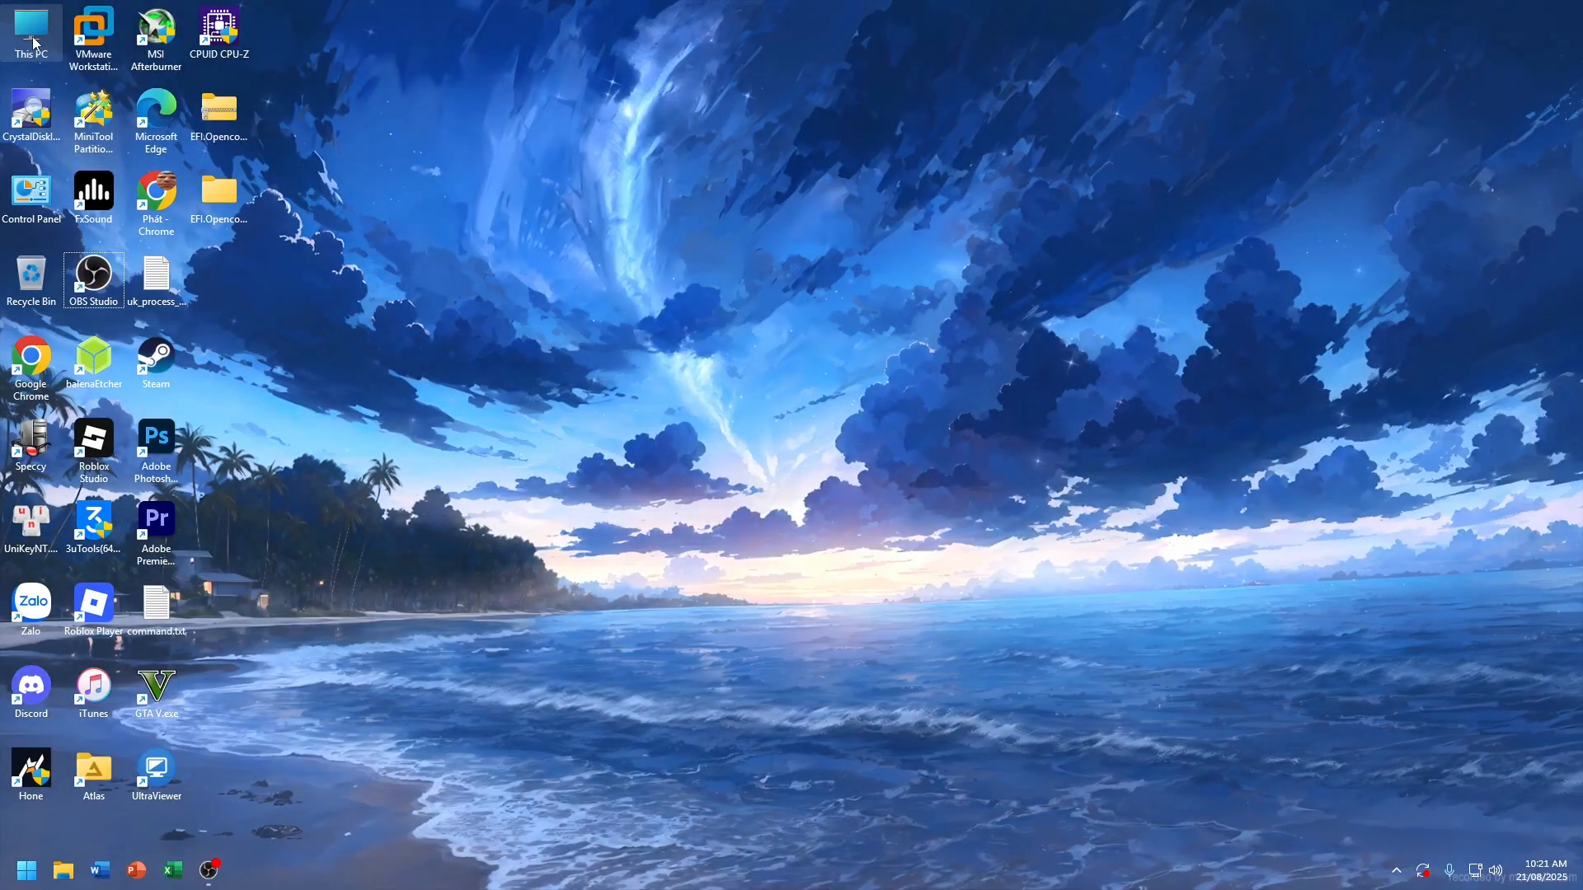
Step: Open the gg download folder on the DATA (I:) drive in File Explorer
{"action": "double_click", "coordinate": [30, 49]}
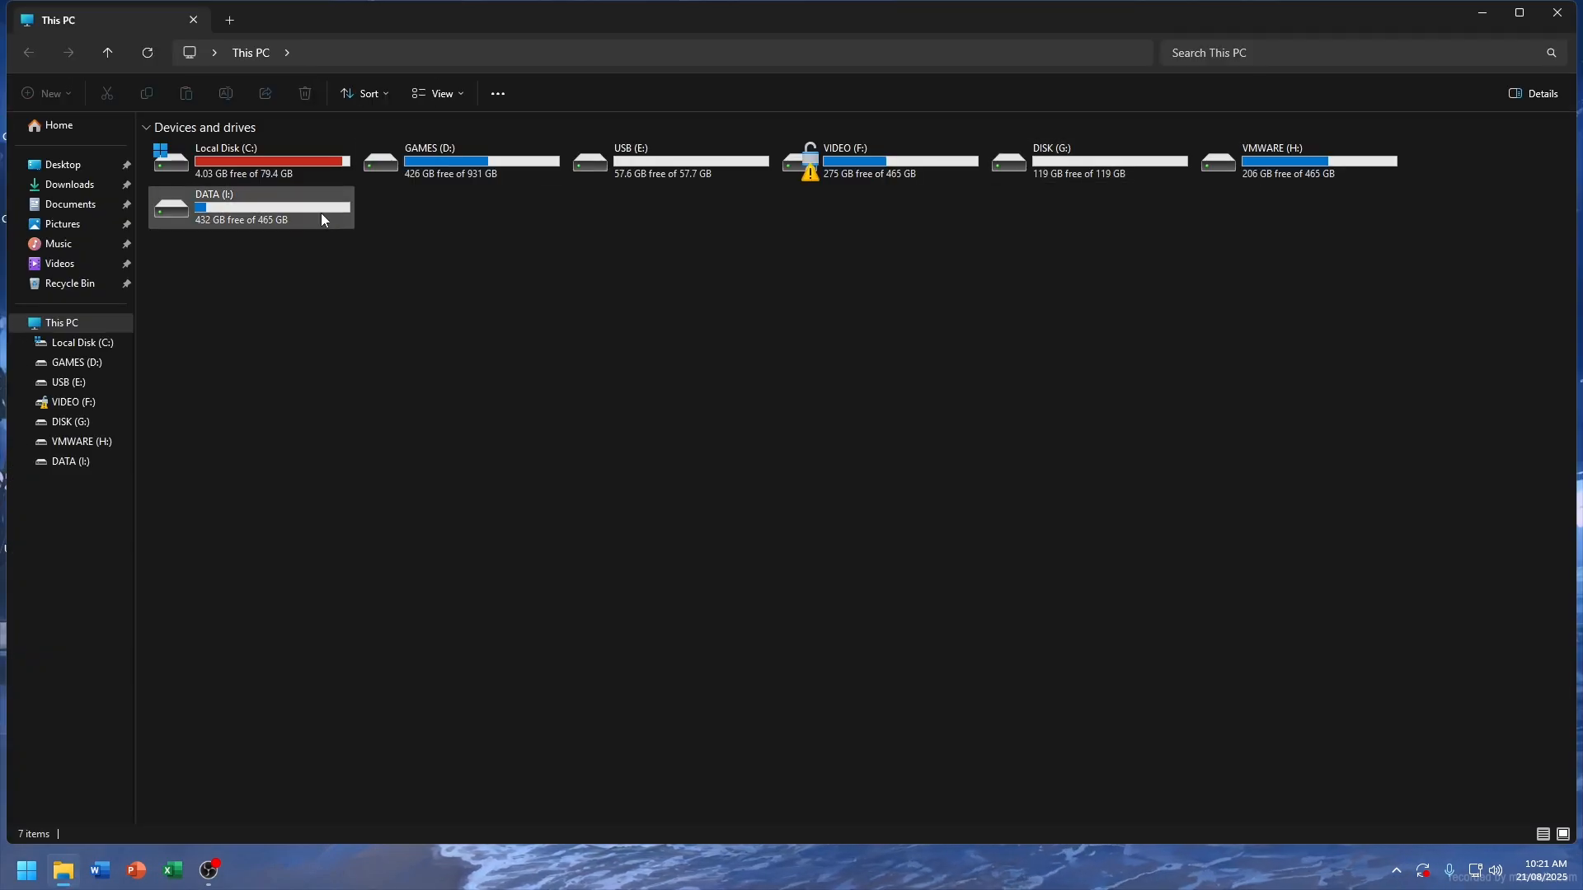
{"action": "double_click", "coordinate": [270, 219]}
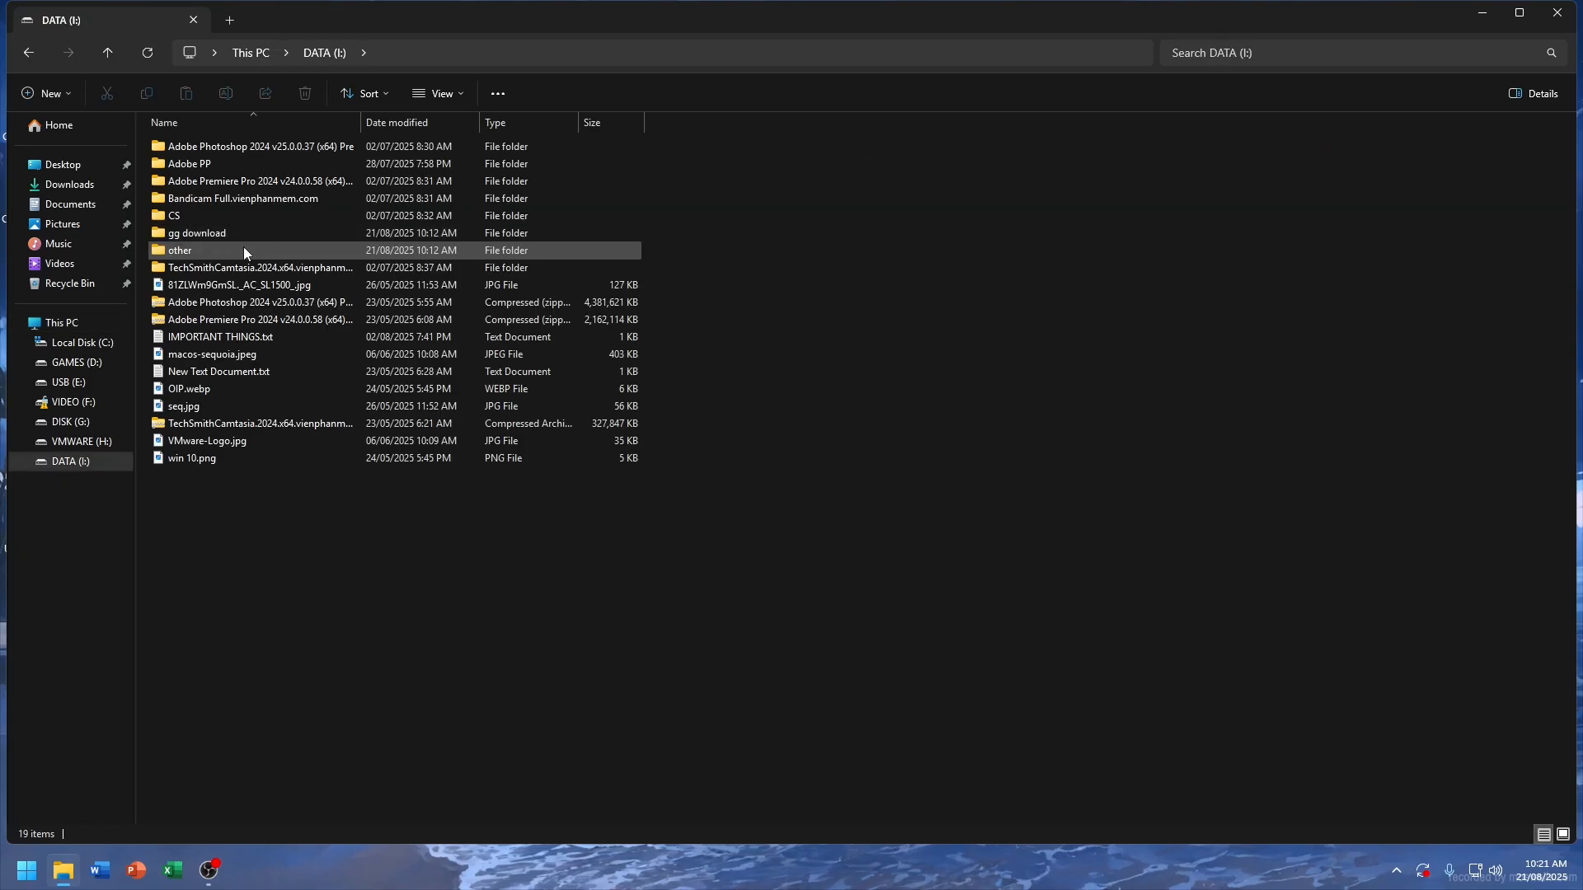
{"action": "double_click", "coordinate": [241, 240]}
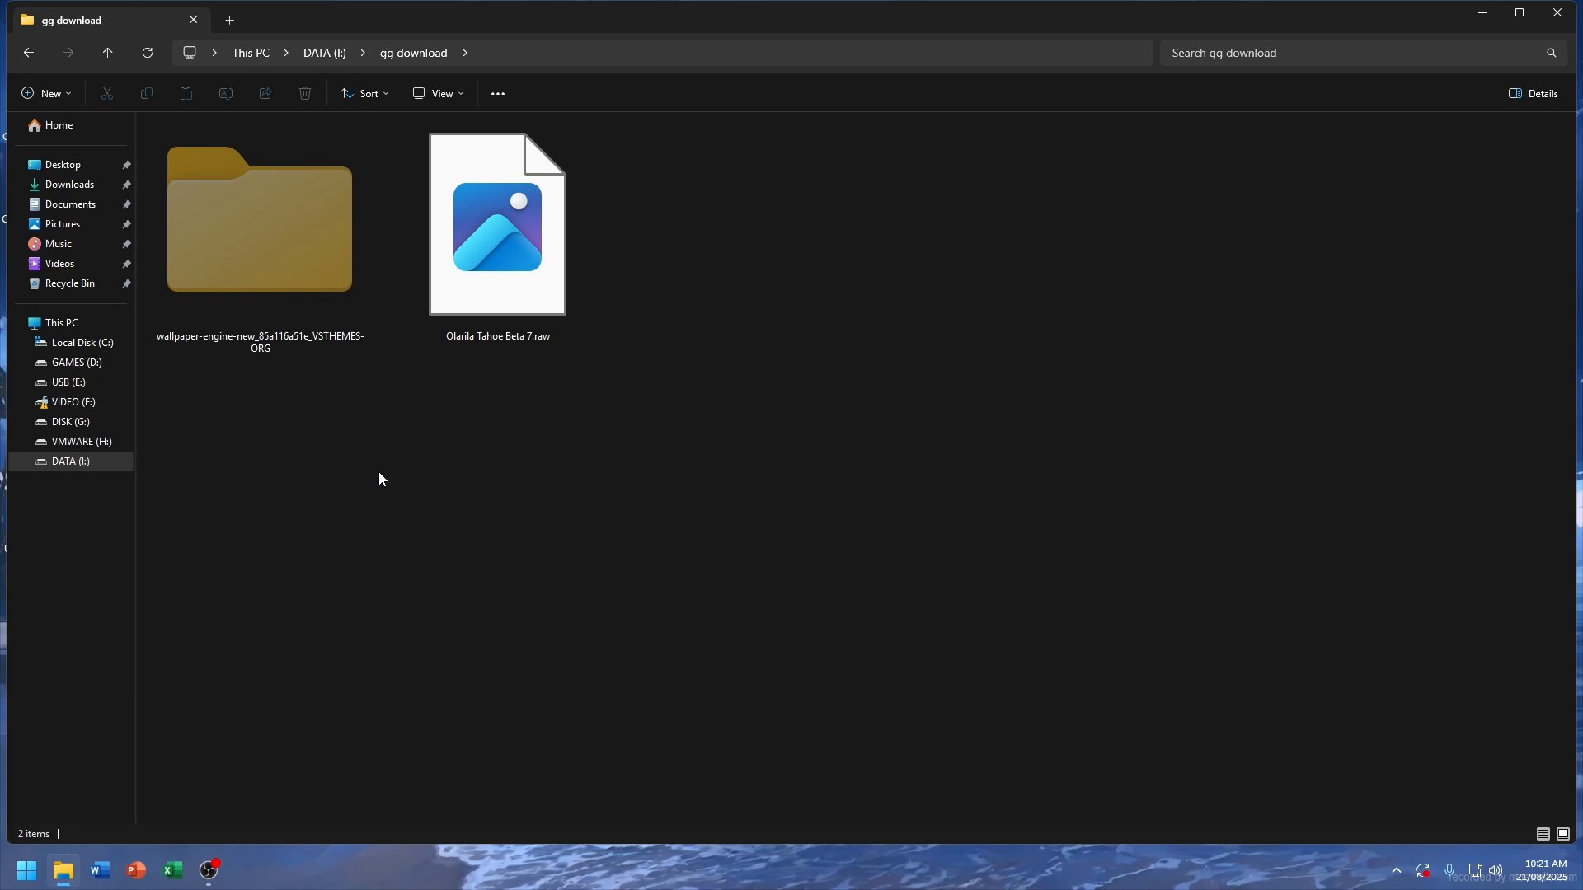
Step: Switch to Google Chrome and bring up the Olarila Vanilla Images - macOS Installer topic on olarila.com
{"action": "key", "text": "super"}
{"action": "type", "text": "chr"}
{"action": "key", "text": "Return"}
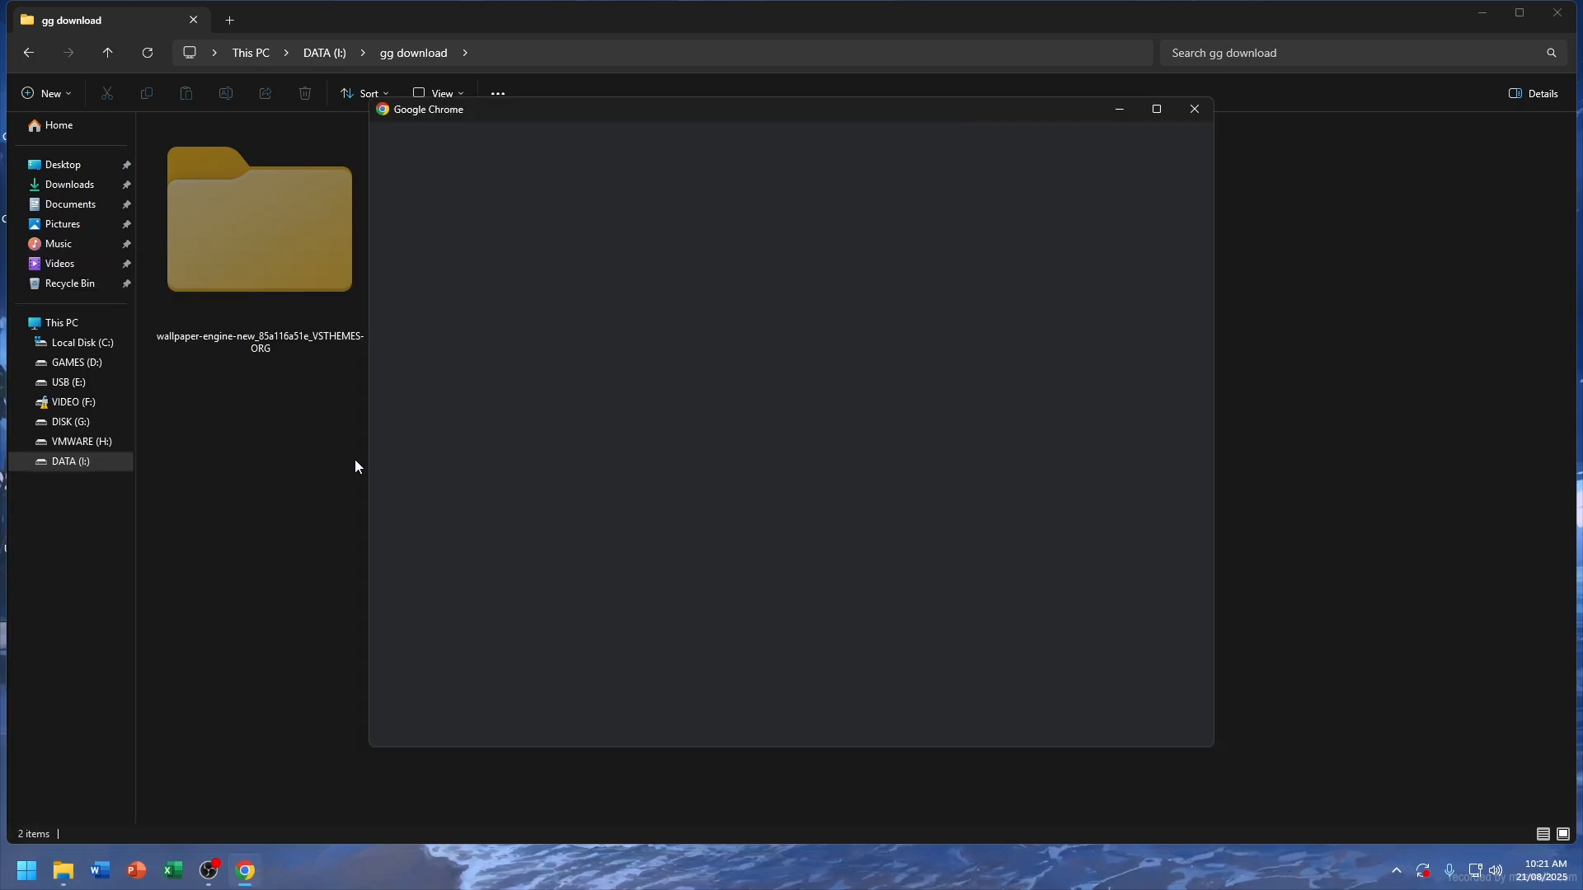
{"action": "left_click", "coordinate": [790, 521]}
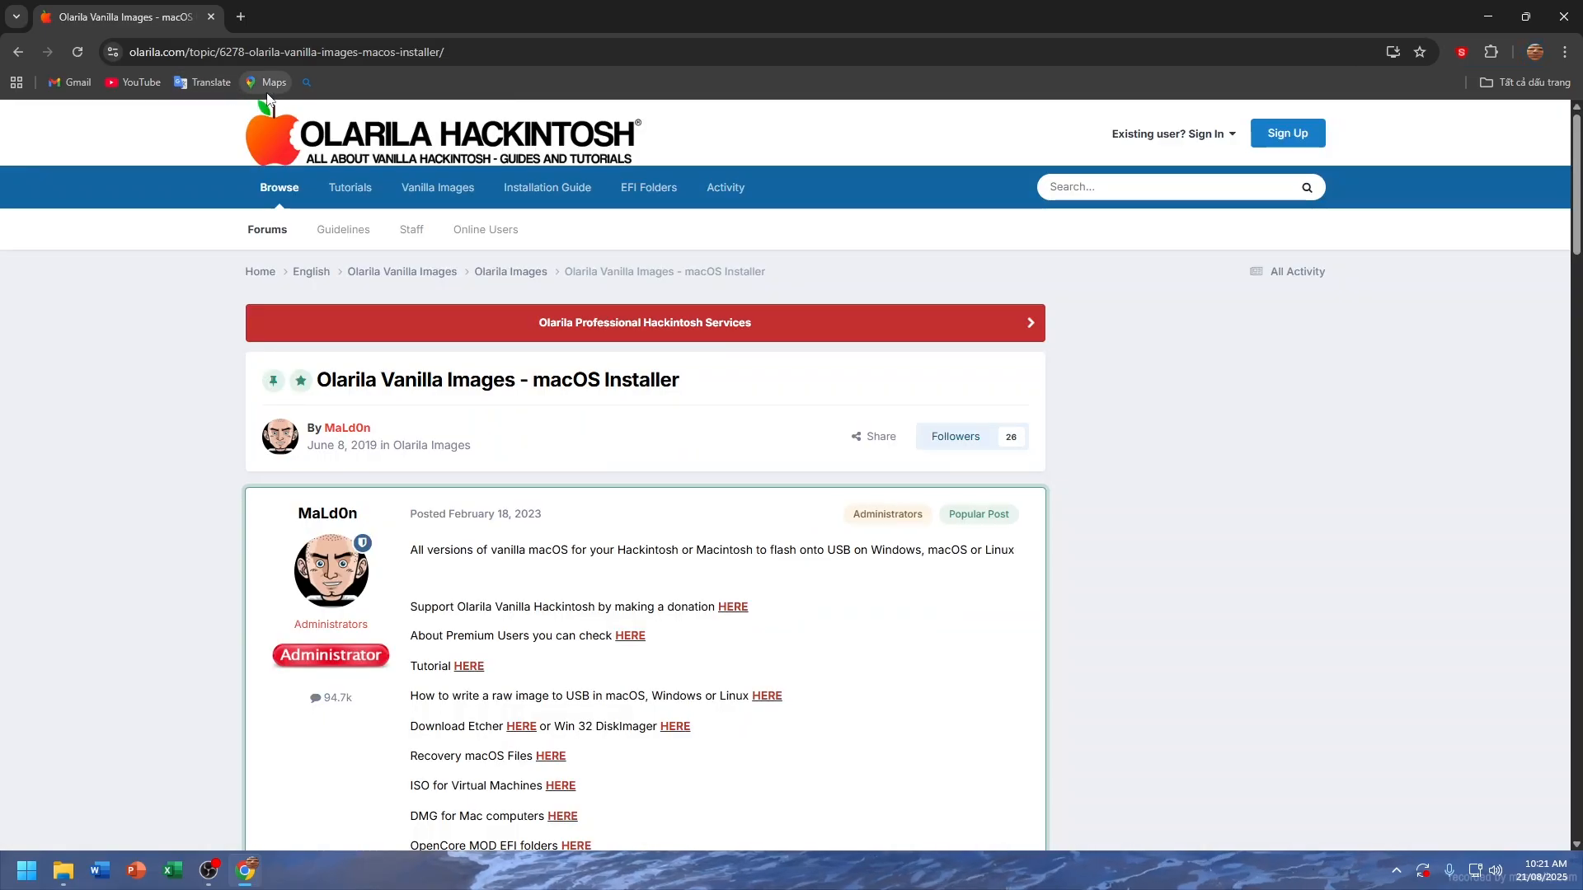
{"action": "left_click", "coordinate": [267, 89]}
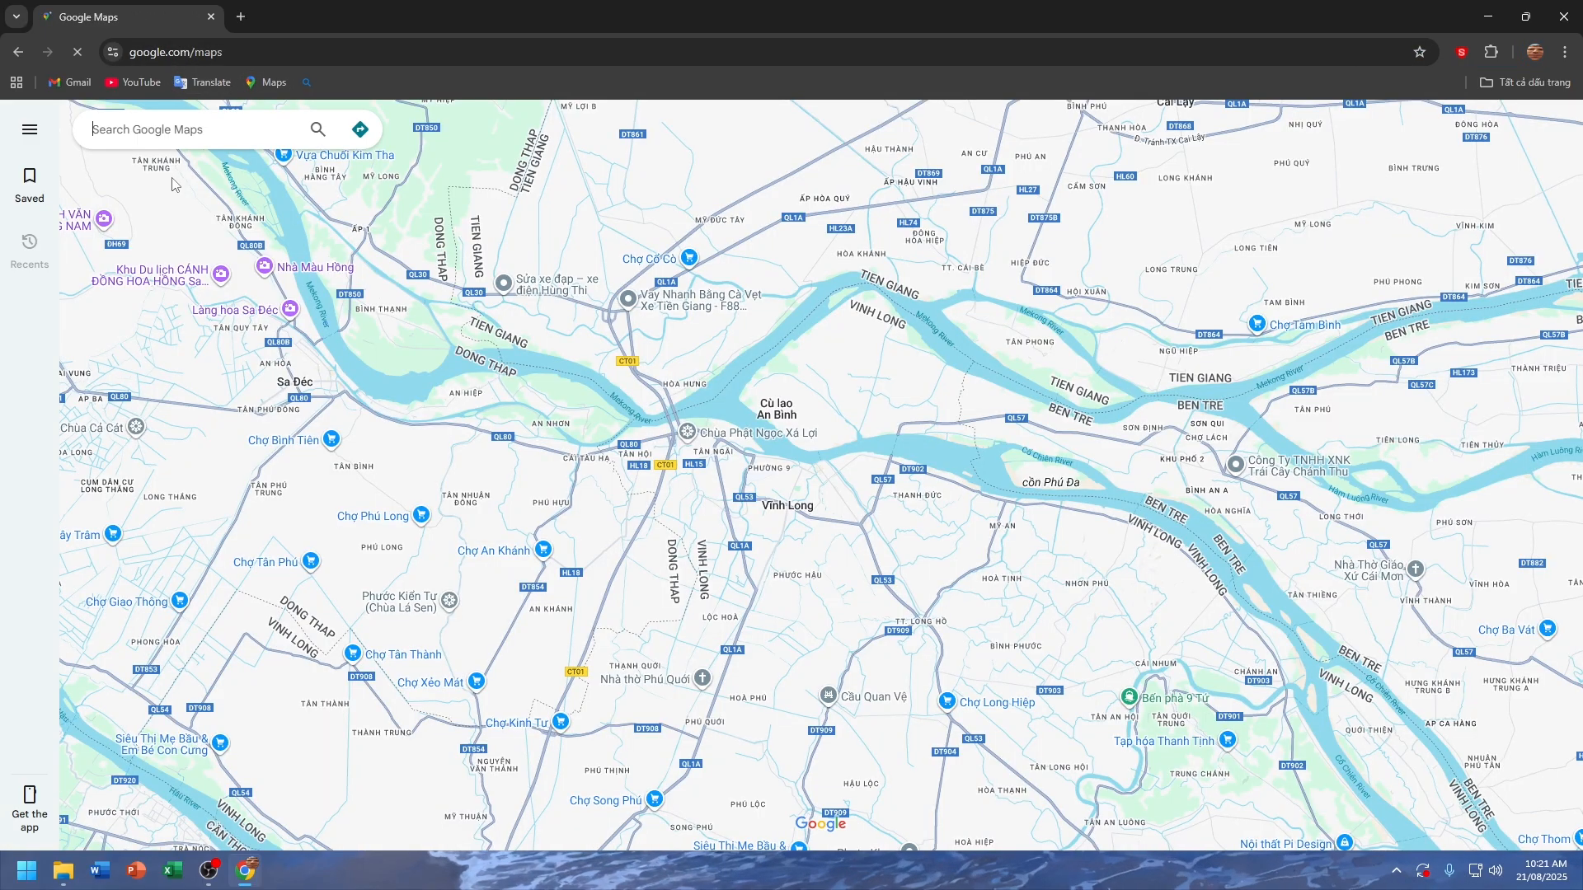
{"action": "left_click", "coordinate": [17, 51]}
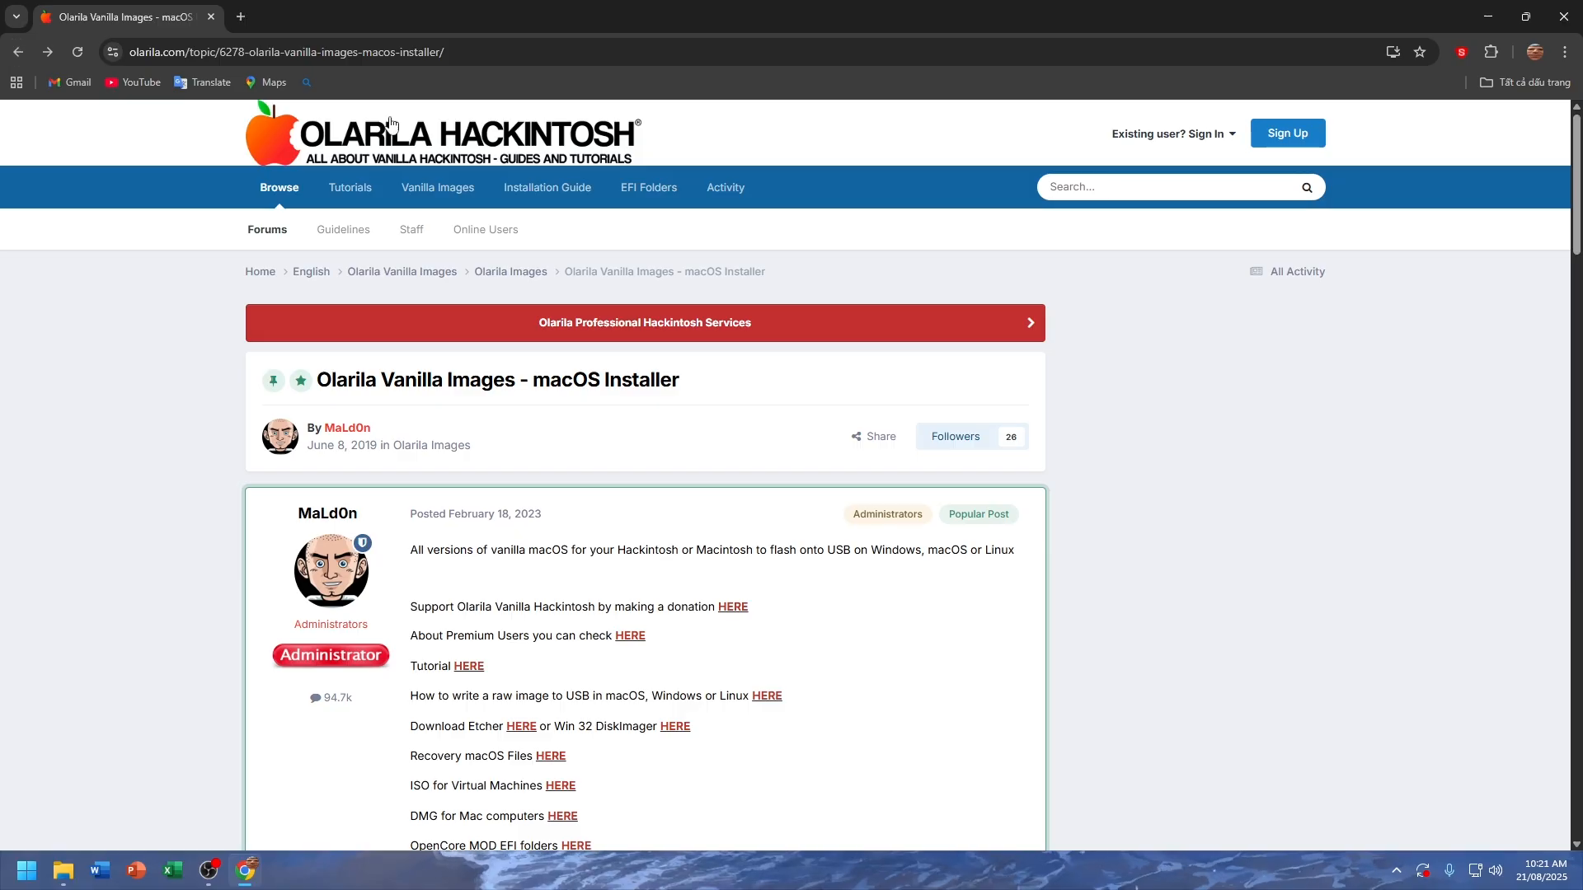
Step: Examine the Tahoe 26 Beta 7 entry with its download links and the tool links above it in the Olarila topic
{"action": "scroll", "coordinate": [566, 302], "scroll_direction": "down", "scroll_amount": 8}
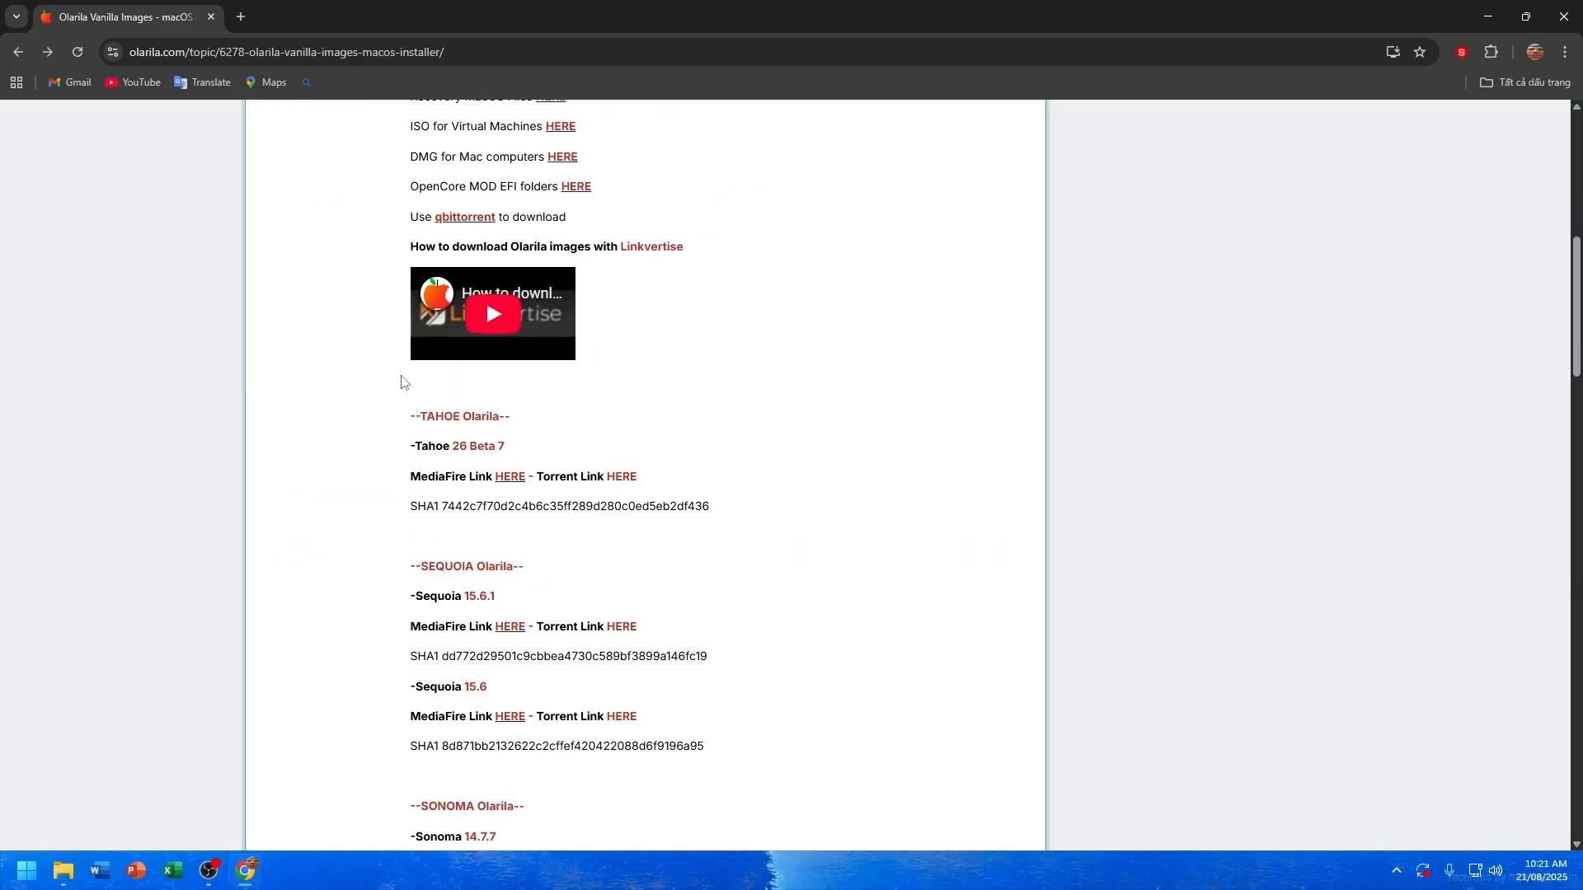
{"action": "scroll", "coordinate": [404, 382], "scroll_direction": "up", "scroll_amount": 8}
{"action": "scroll", "coordinate": [443, 574], "scroll_direction": "down", "scroll_amount": 9}
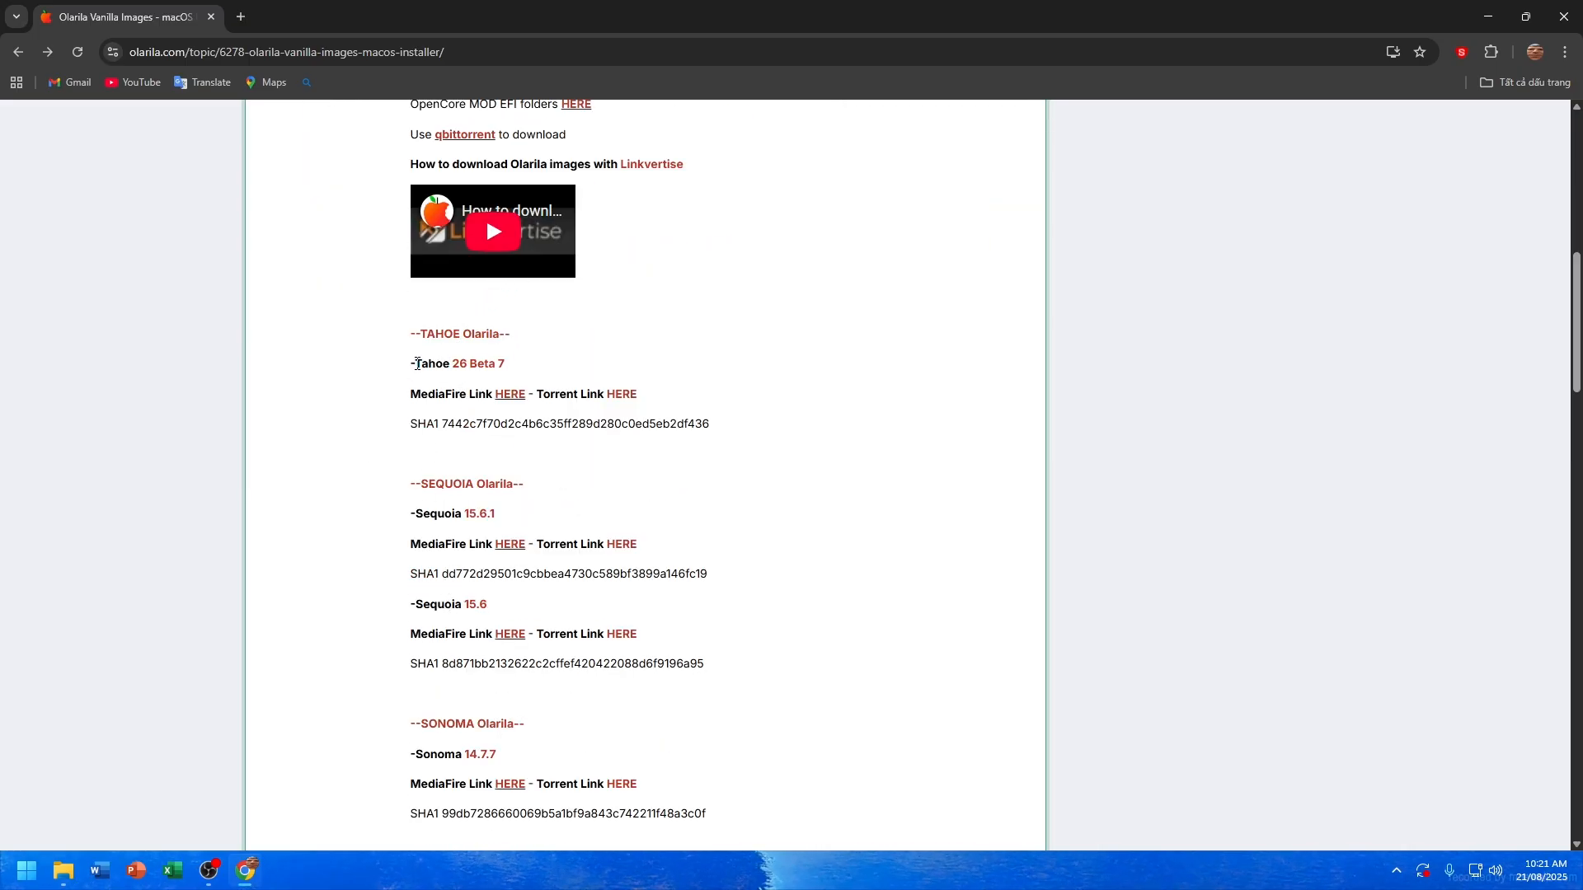
{"action": "left_click_drag", "start_coordinate": [415, 363], "coordinate": [500, 364]}
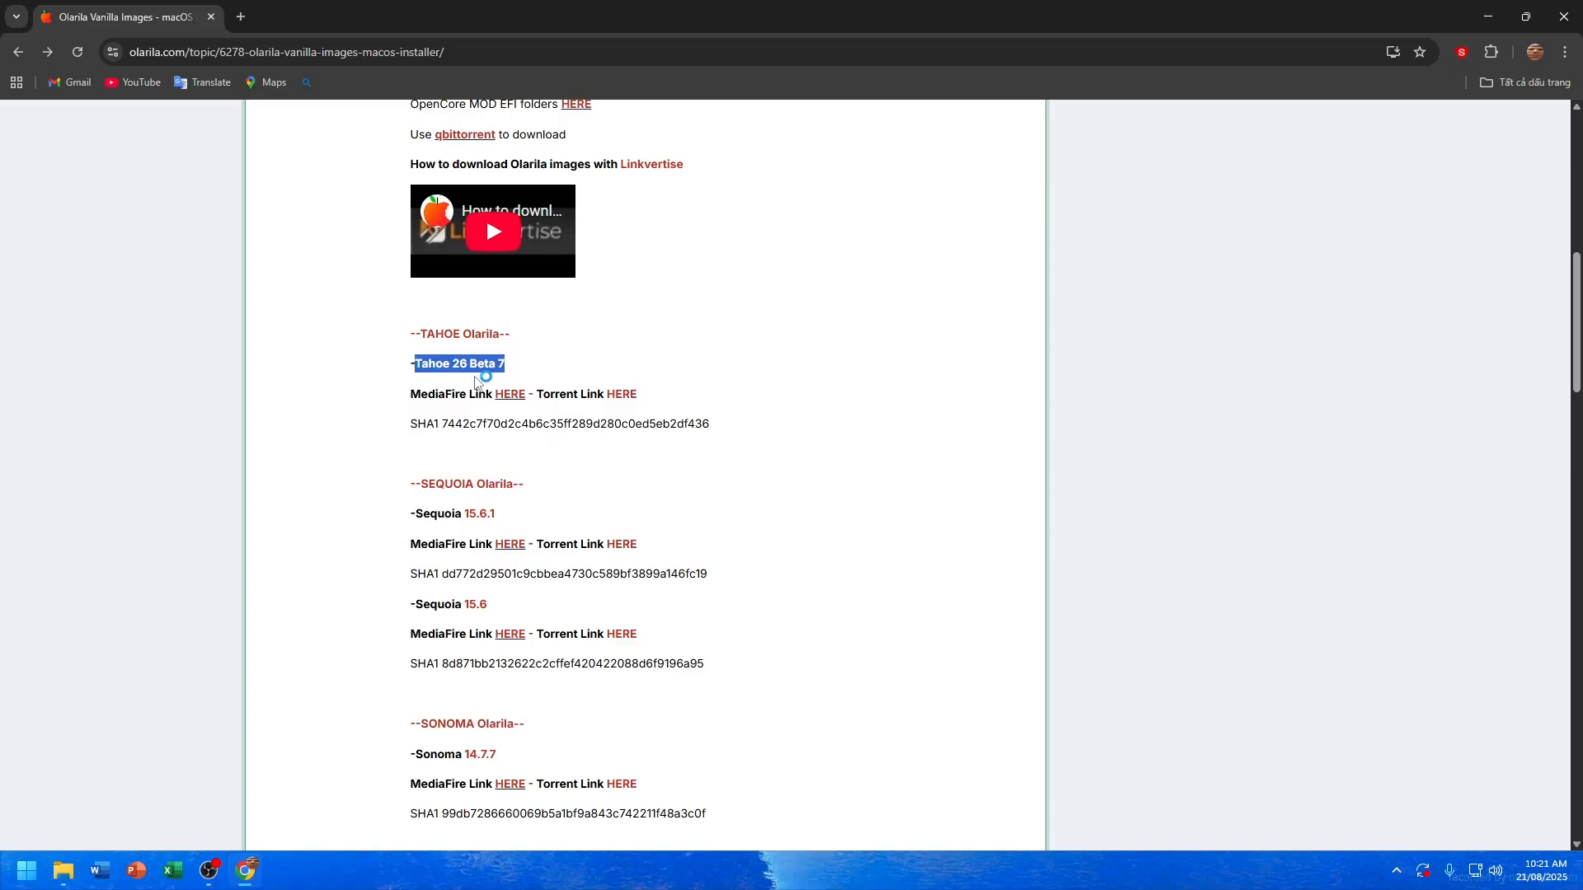
{"action": "left_click", "coordinate": [515, 367]}
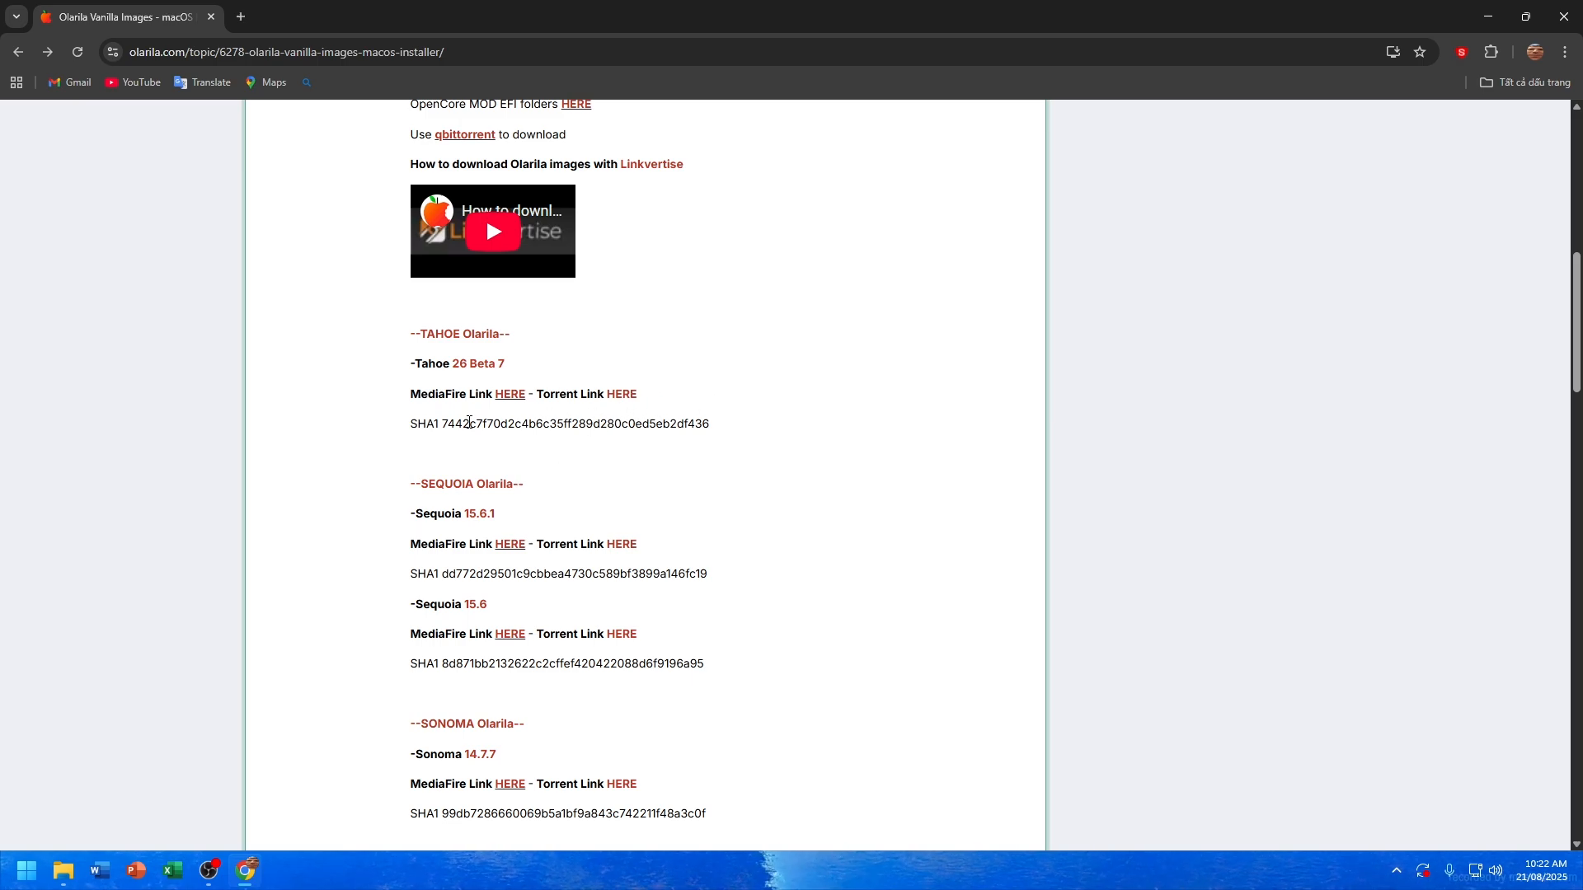
{"action": "left_click_drag", "start_coordinate": [416, 364], "coordinate": [571, 361]}
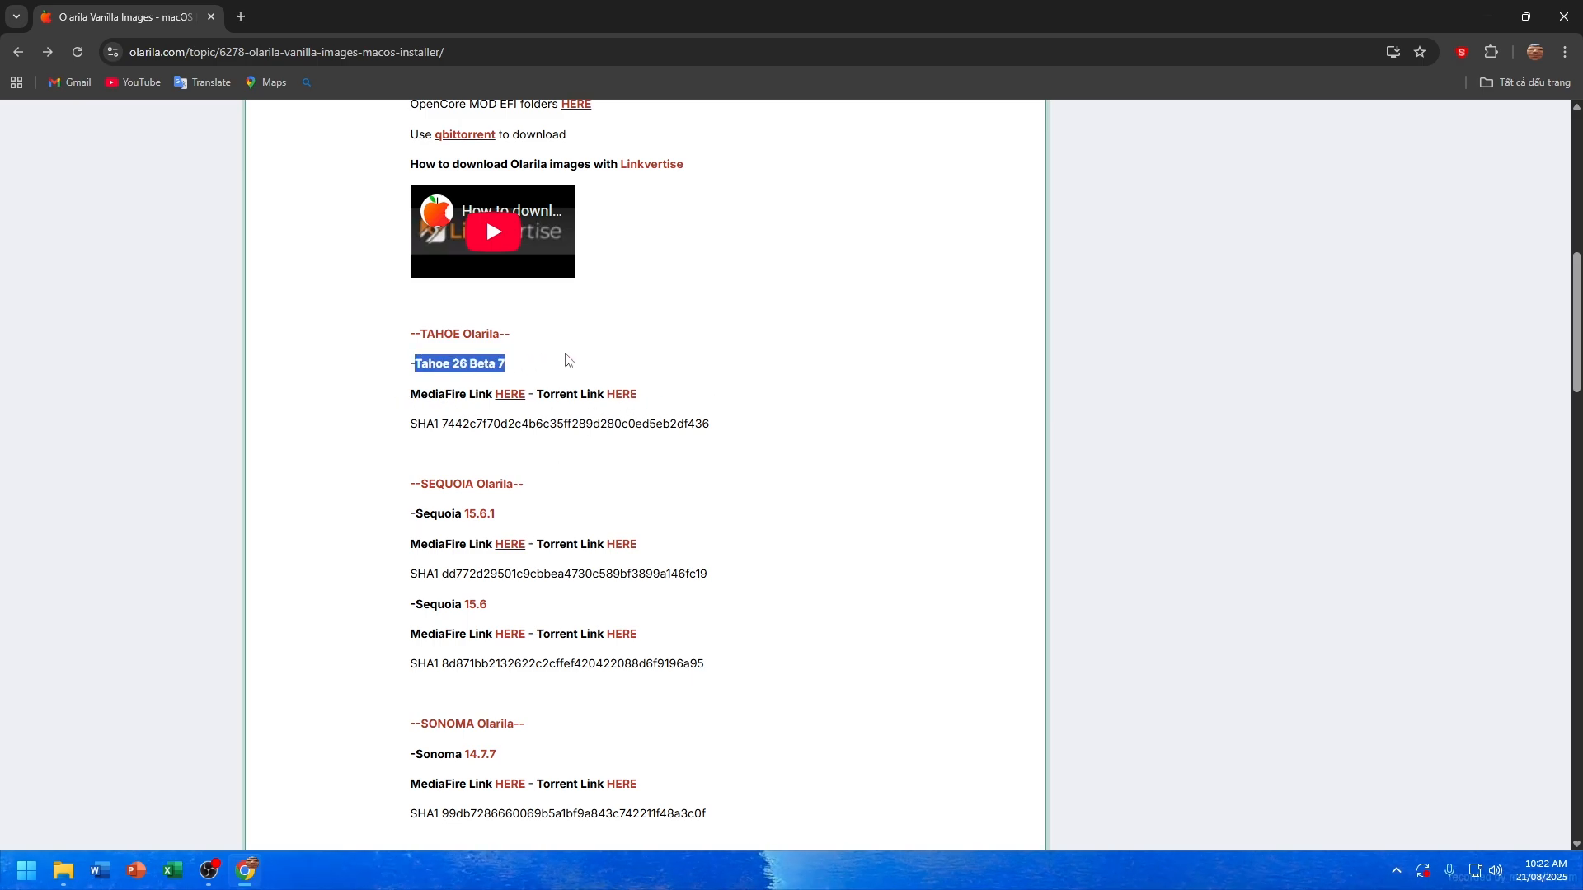
{"action": "left_click", "coordinate": [482, 365]}
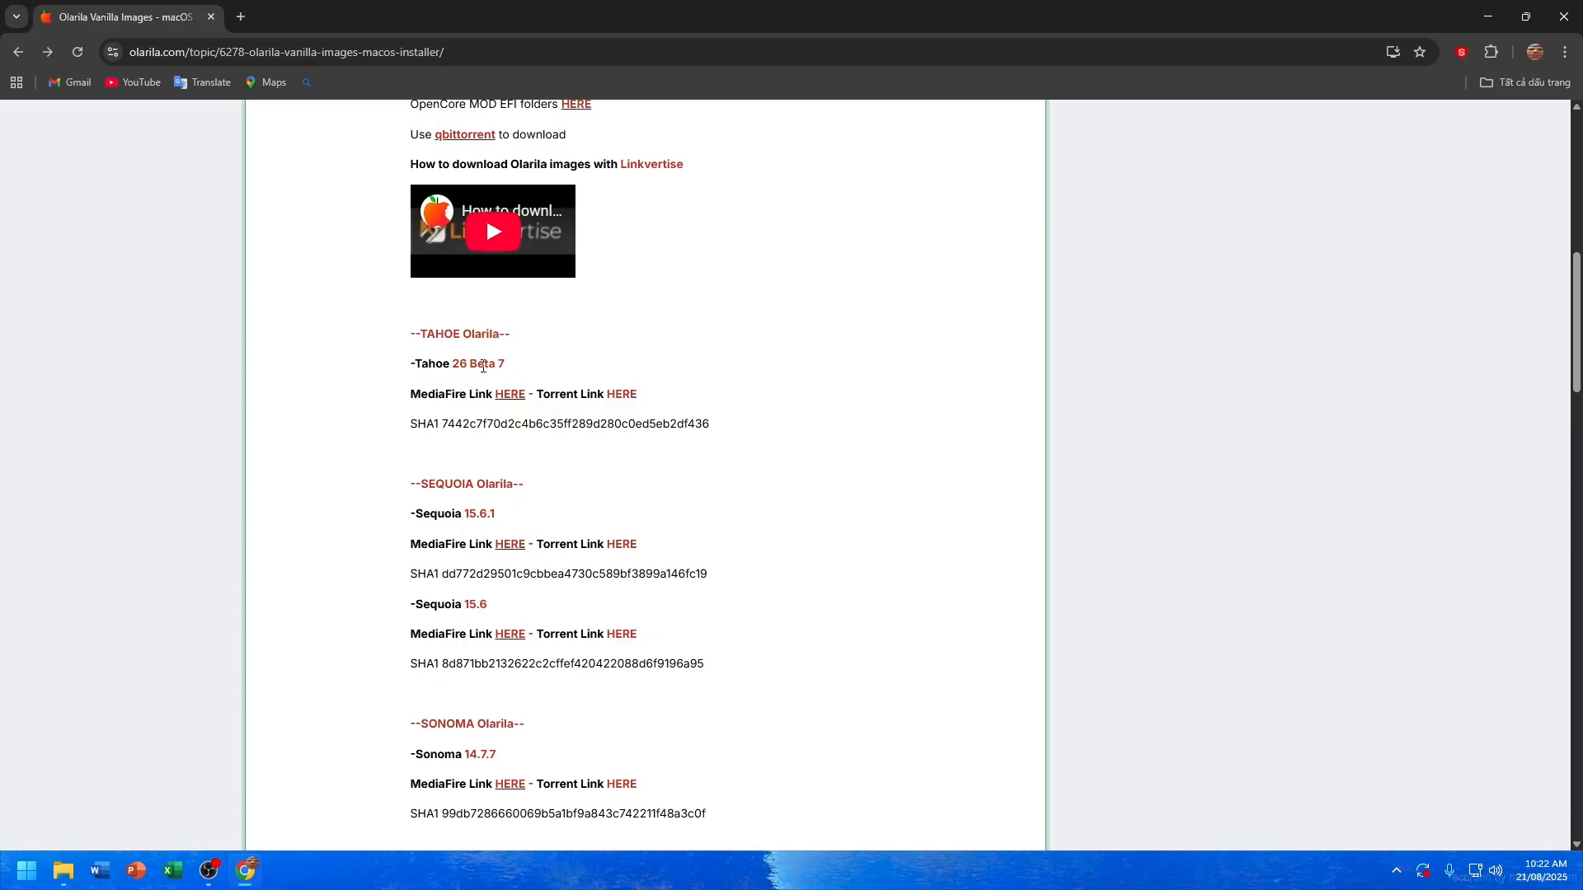
{"action": "scroll", "coordinate": [483, 387], "scroll_direction": "up", "scroll_amount": 8}
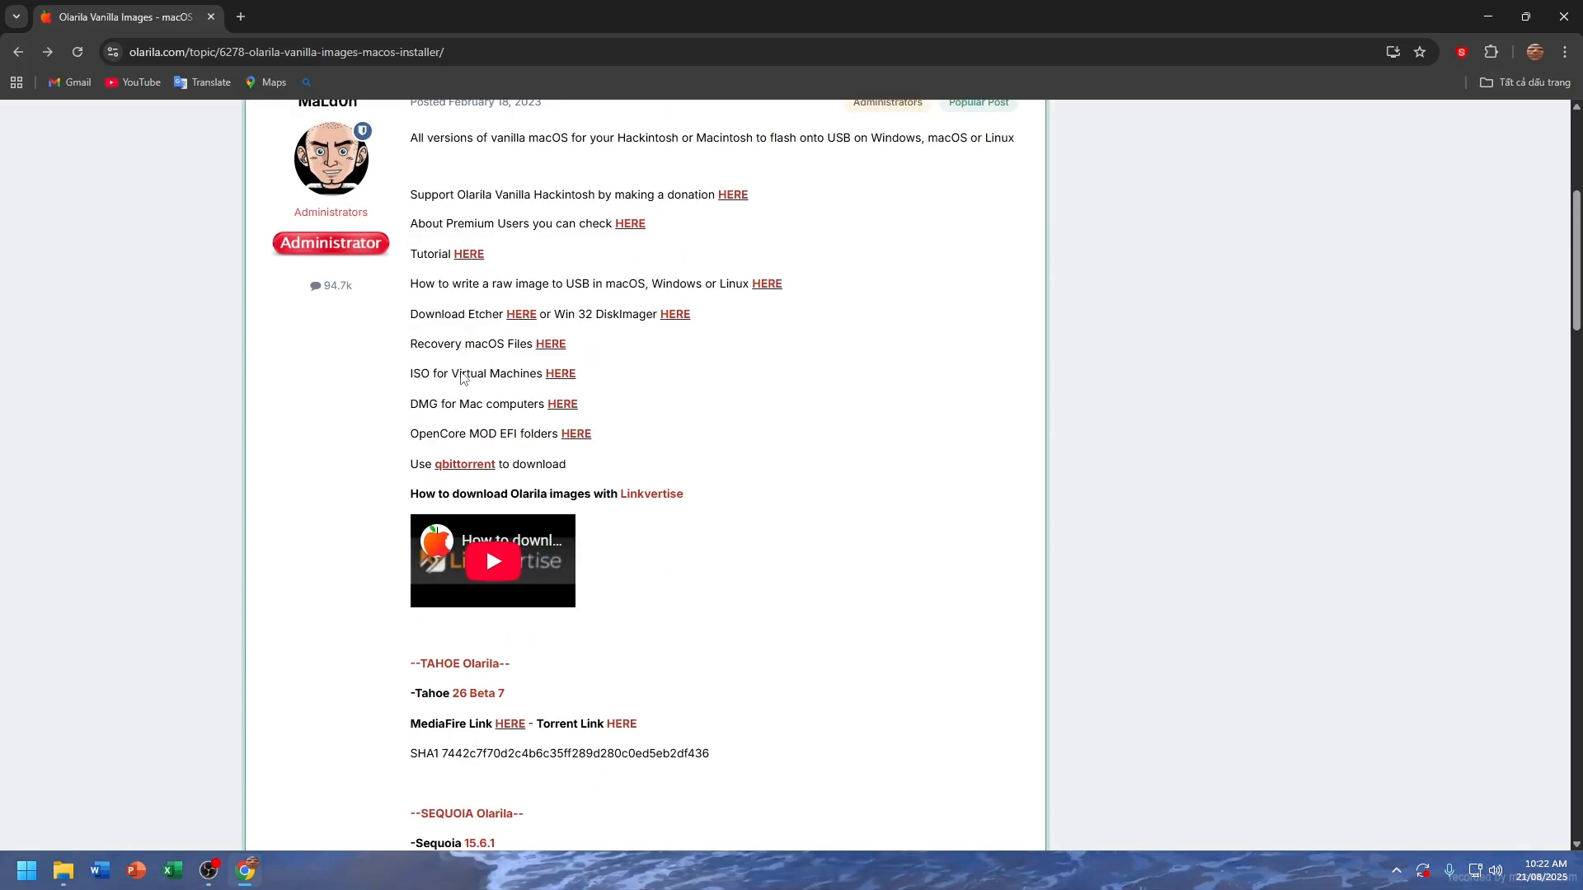
{"action": "scroll", "coordinate": [483, 394], "scroll_direction": "down", "scroll_amount": 5}
Step: Switch to File Explorer to check the Olarila Tahoe Beta 7.raw image, and close the window
{"action": "left_click", "coordinate": [64, 871]}
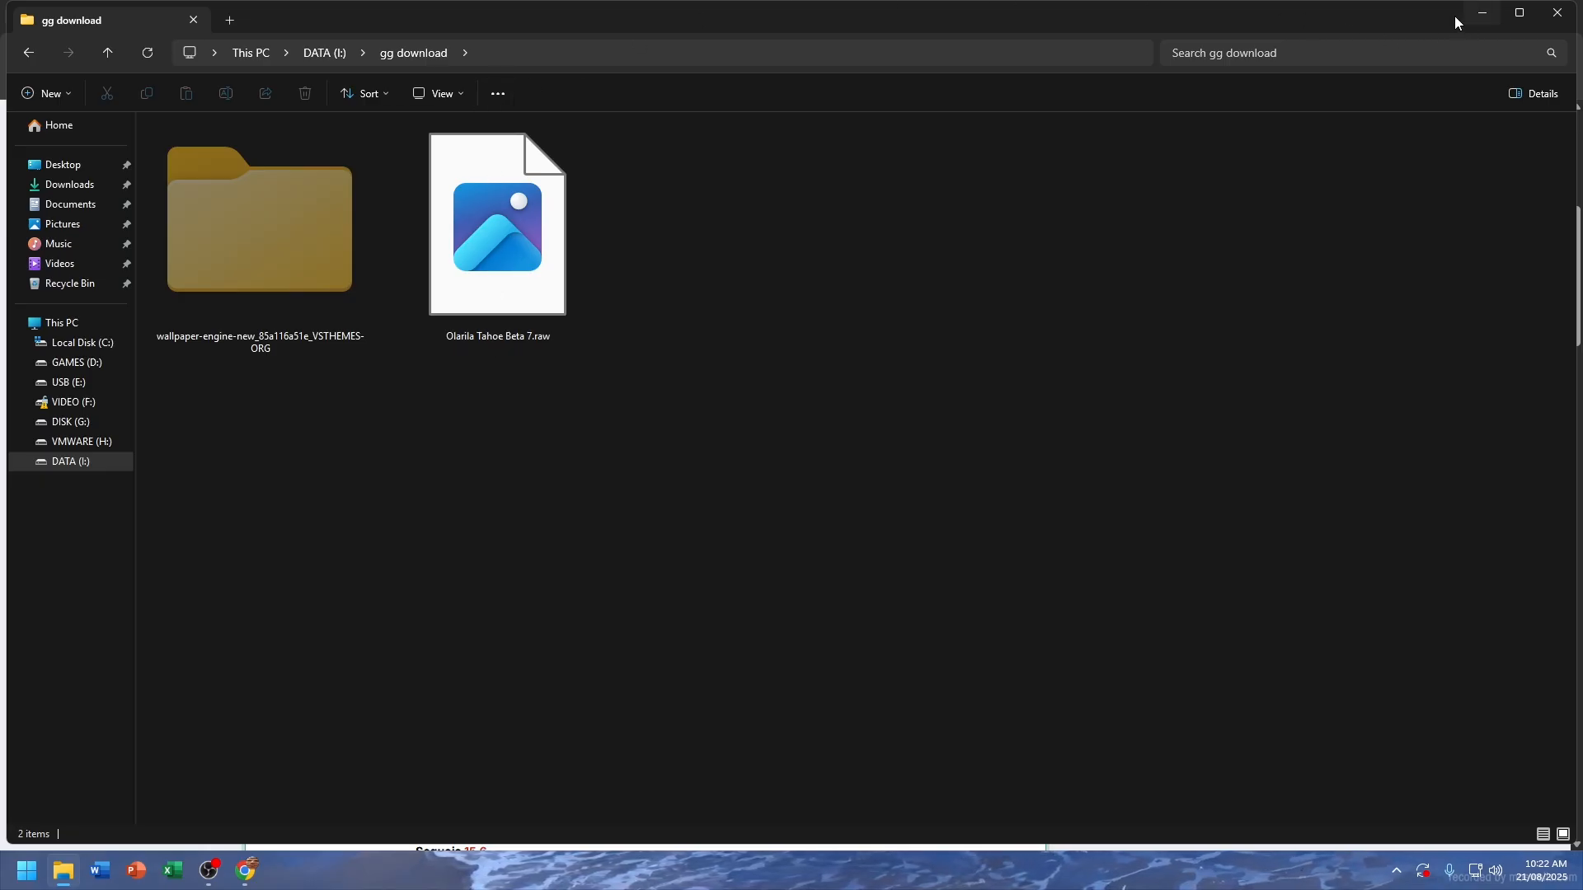
{"action": "left_click", "coordinate": [1567, 17]}
Step: Search the web for "cpu z" and open CPUID's CPU-Z software page
{"action": "left_click", "coordinate": [1171, 66]}
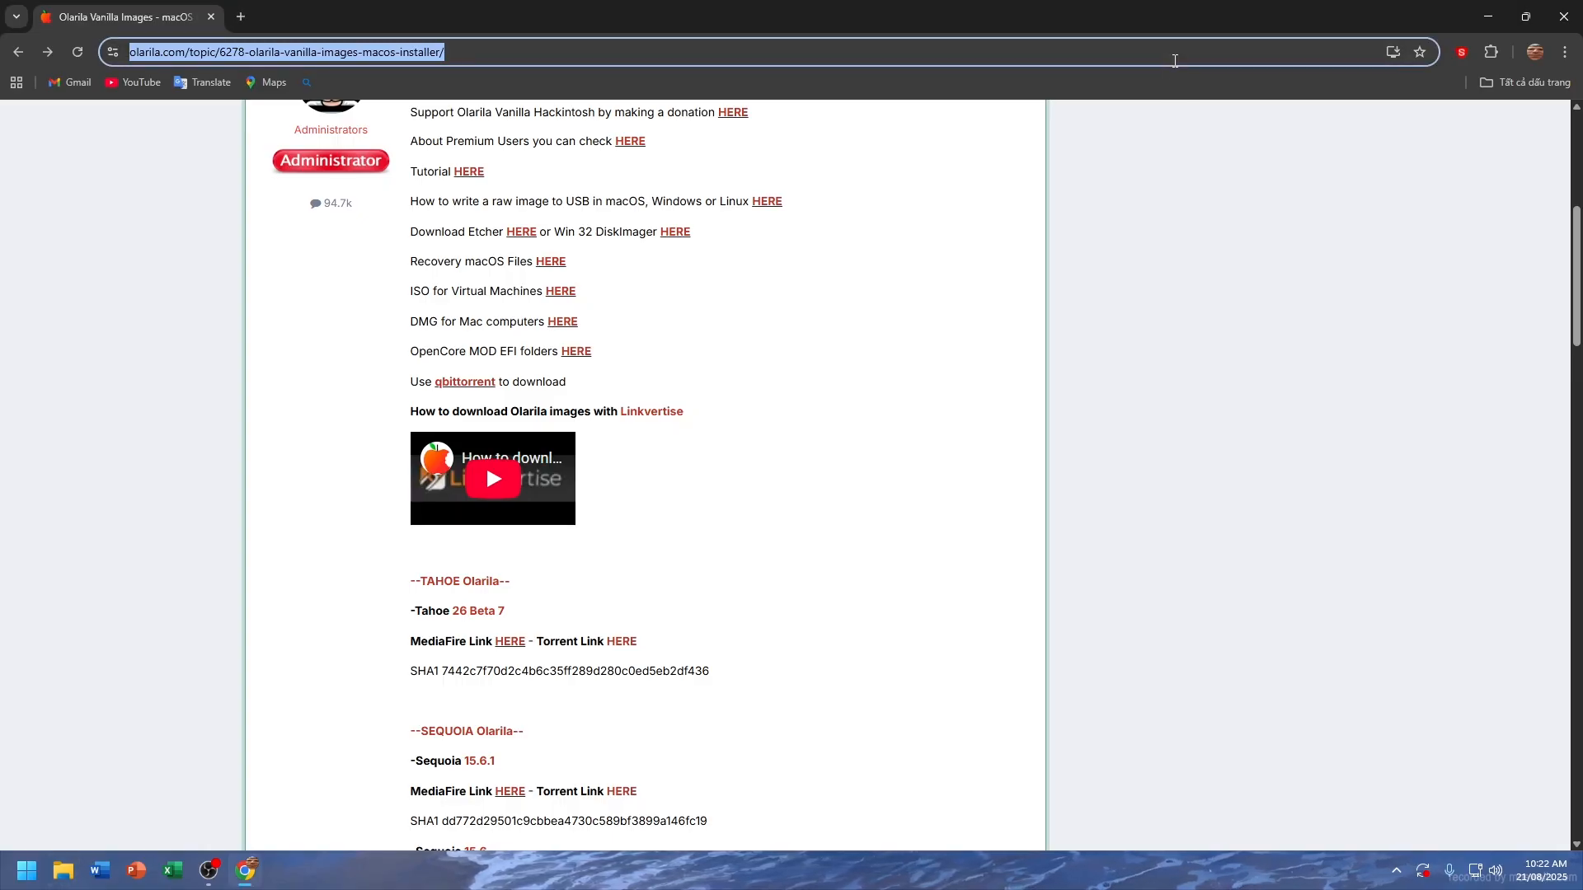
{"action": "type", "text": "cpu z"}
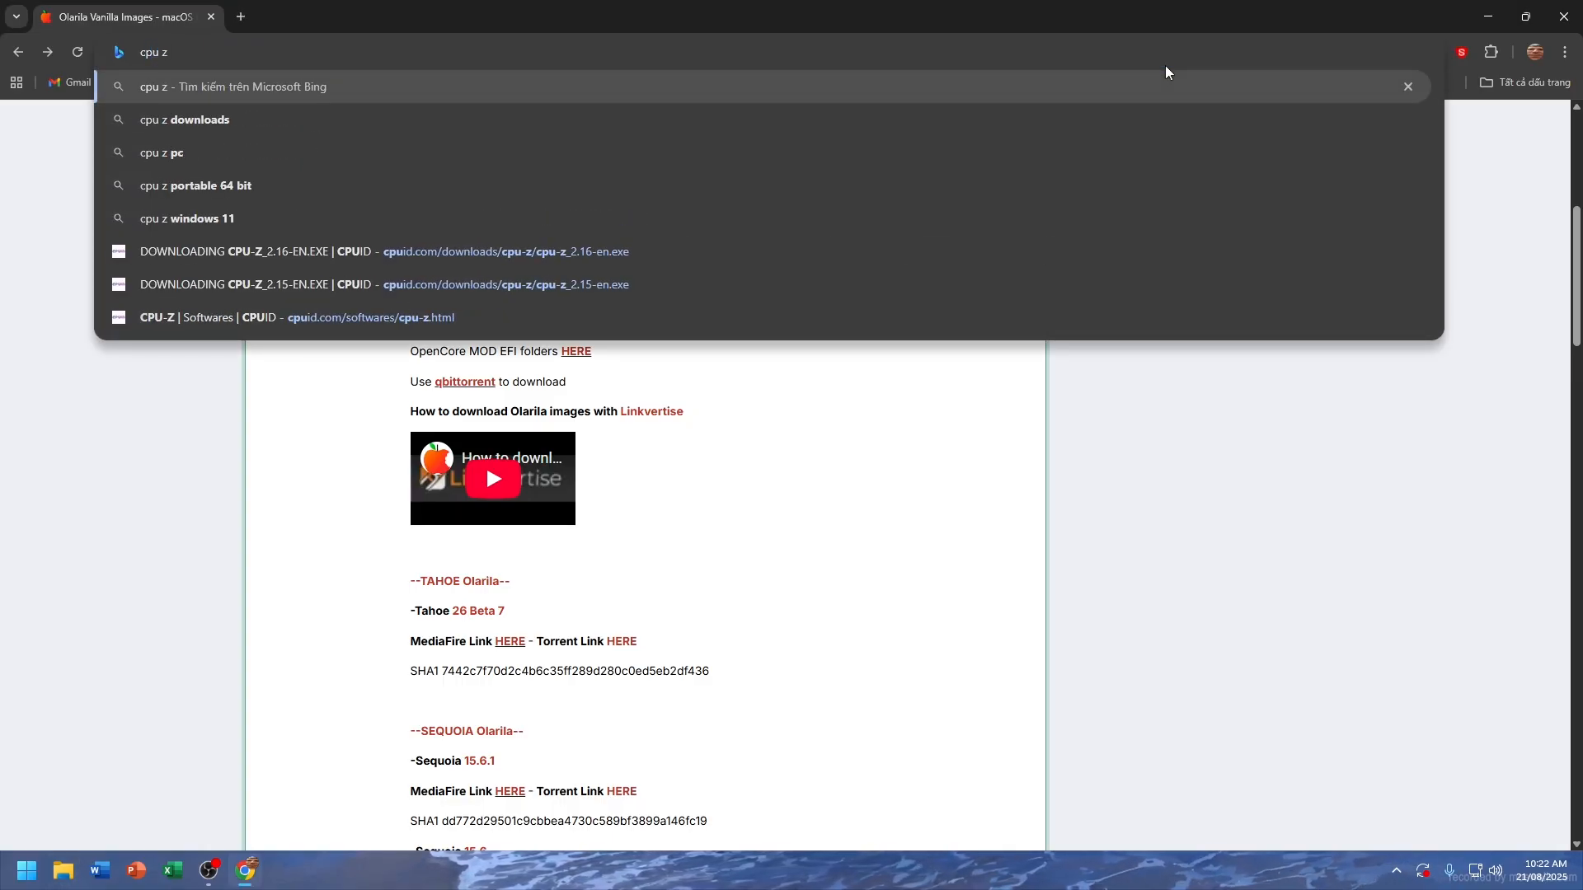
{"action": "key", "text": "Return"}
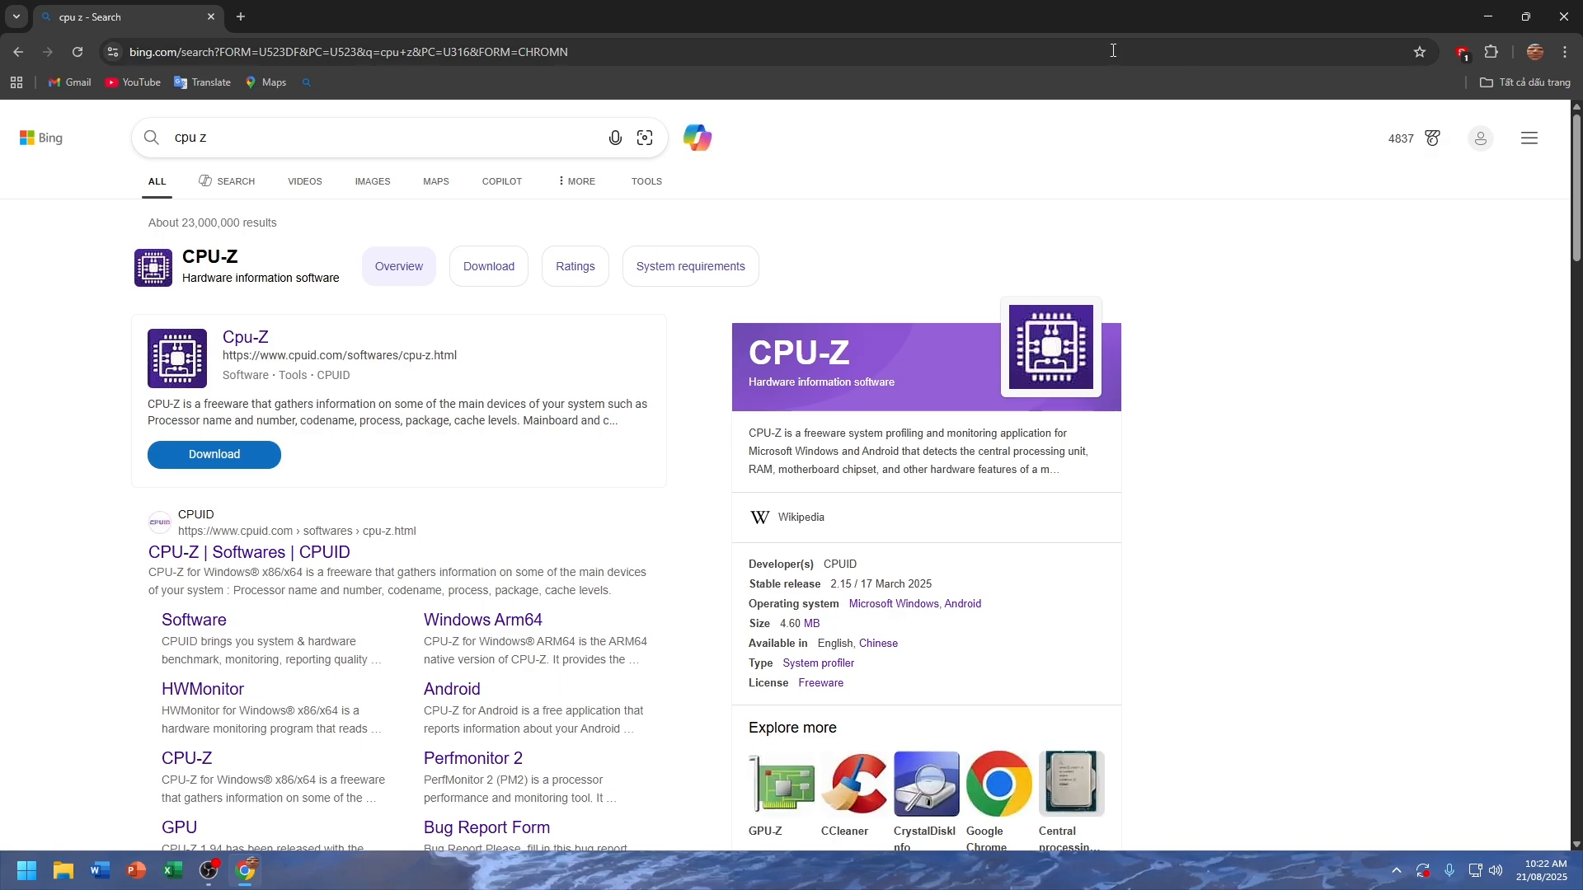
{"action": "left_click", "coordinate": [310, 552]}
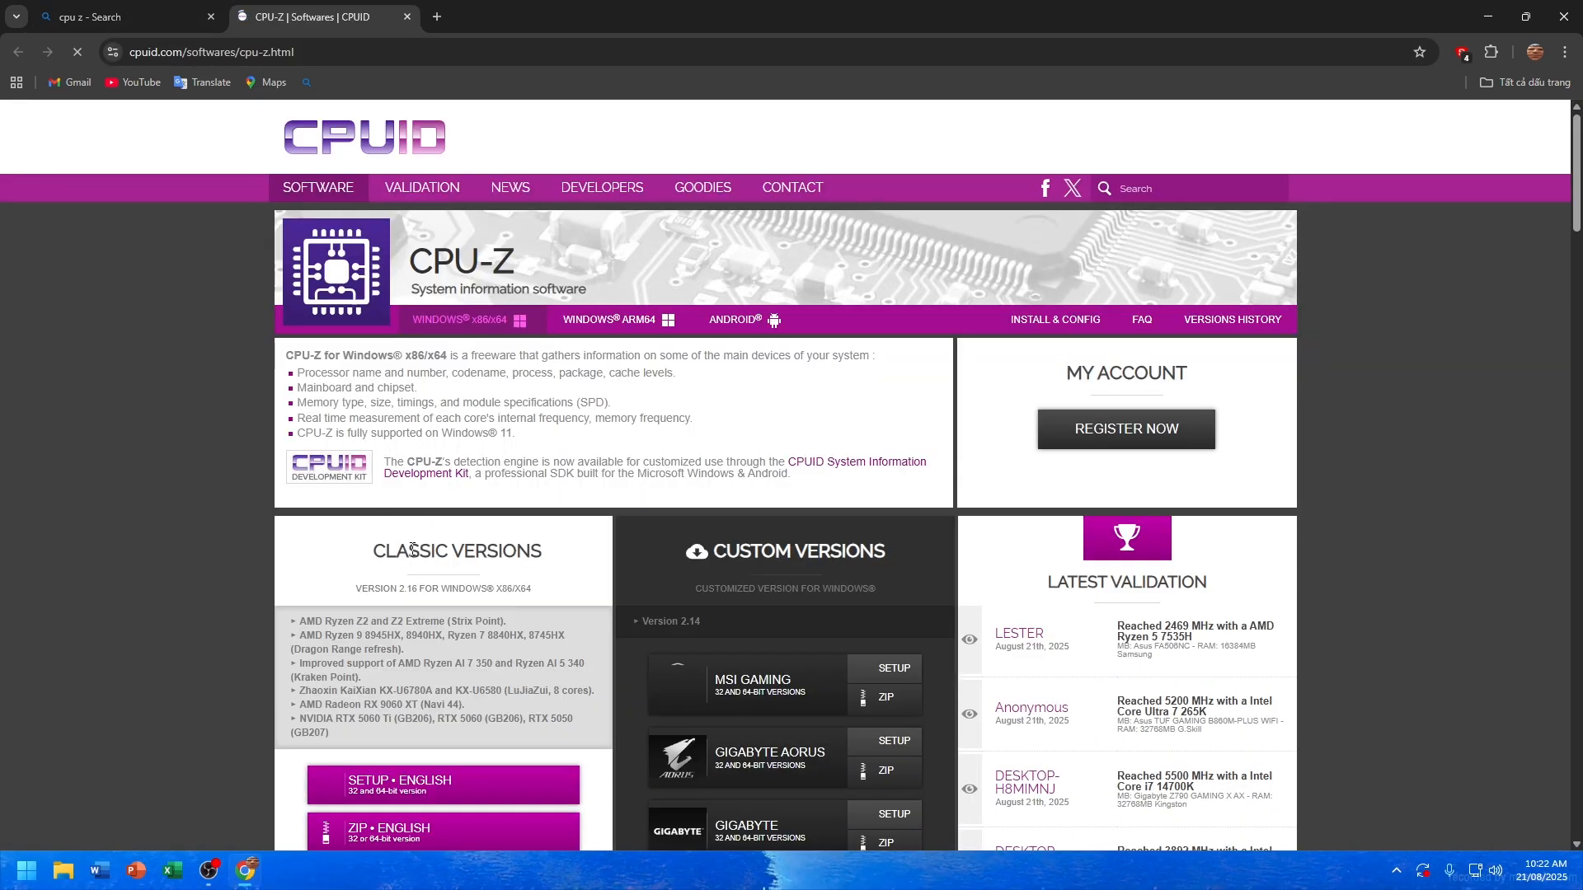
Step: Download the English setup version of CPU-Z 2.16 (cpu-z_2.16-en.exe)
{"action": "scroll", "coordinate": [459, 717], "scroll_direction": "down", "scroll_amount": 1}
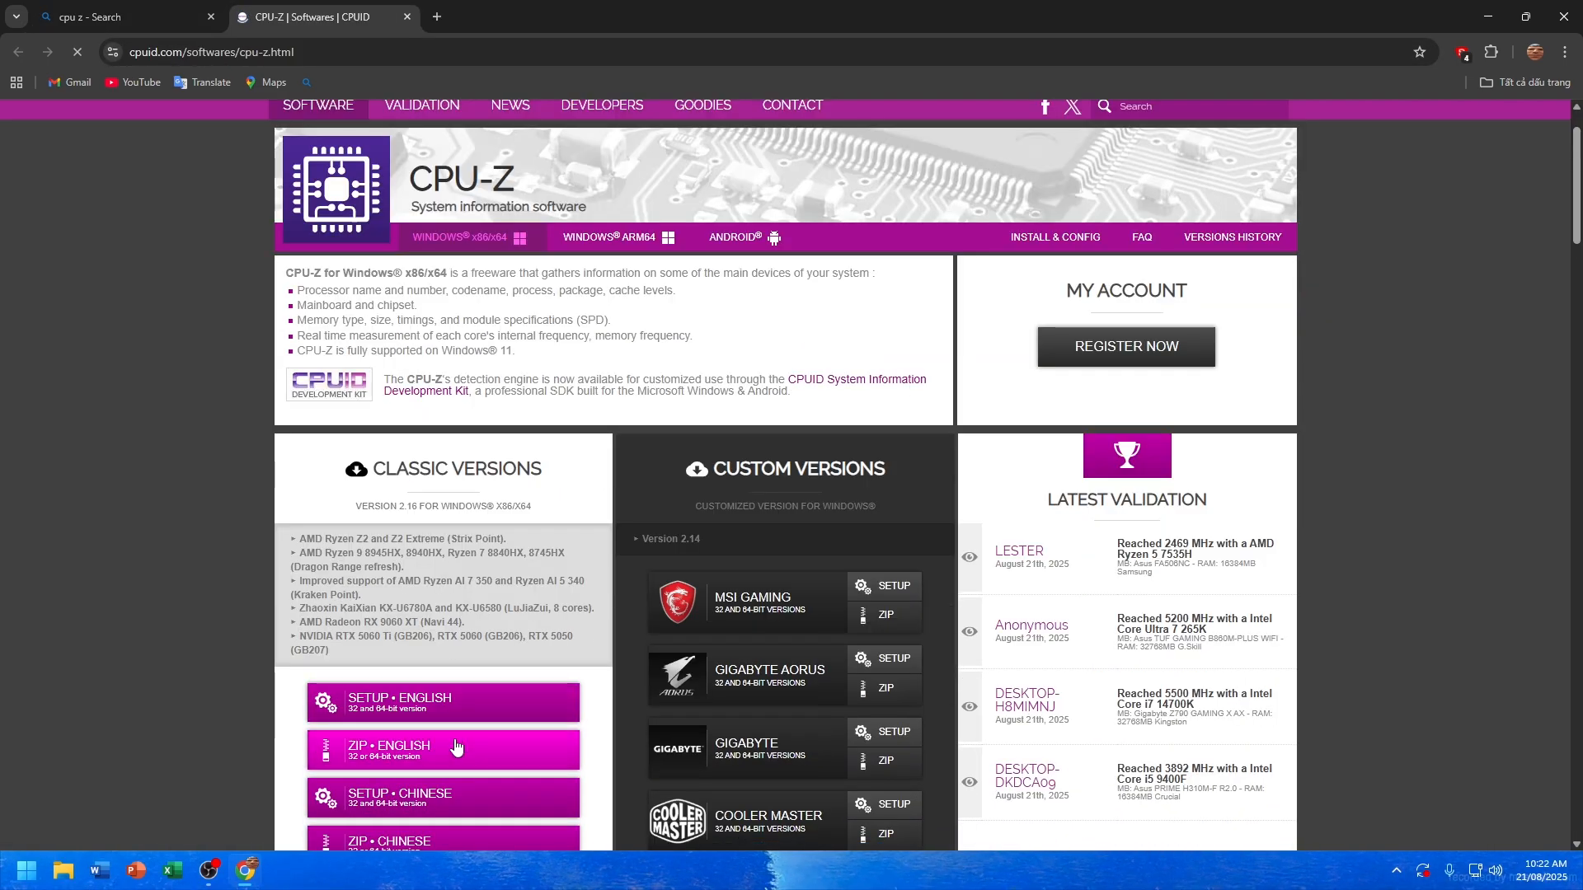
{"action": "left_click", "coordinate": [427, 704]}
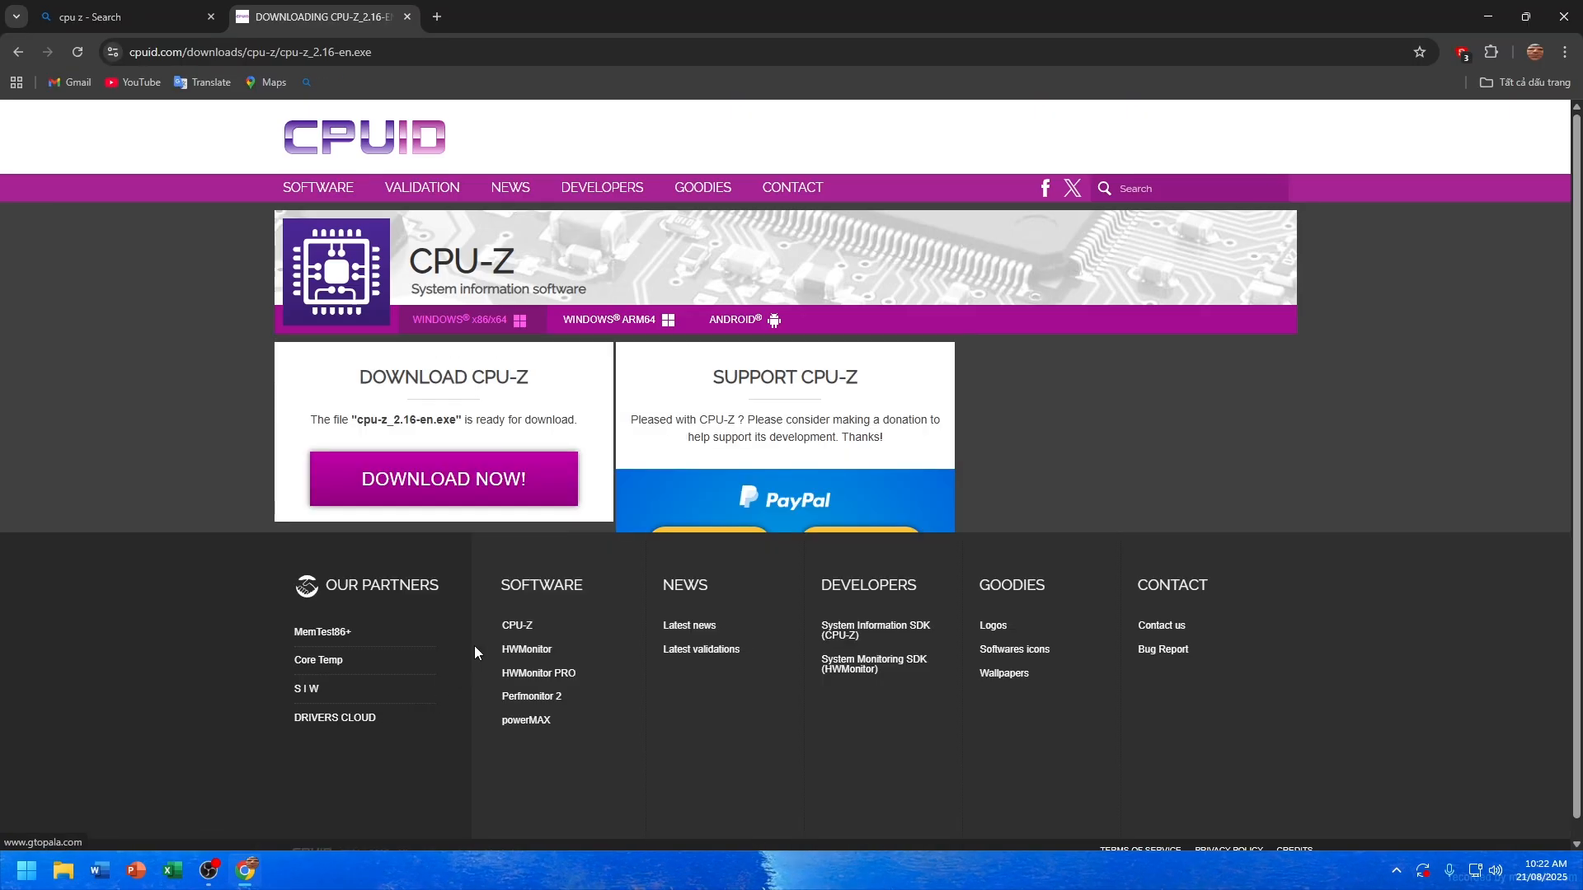
{"action": "left_click", "coordinate": [475, 488]}
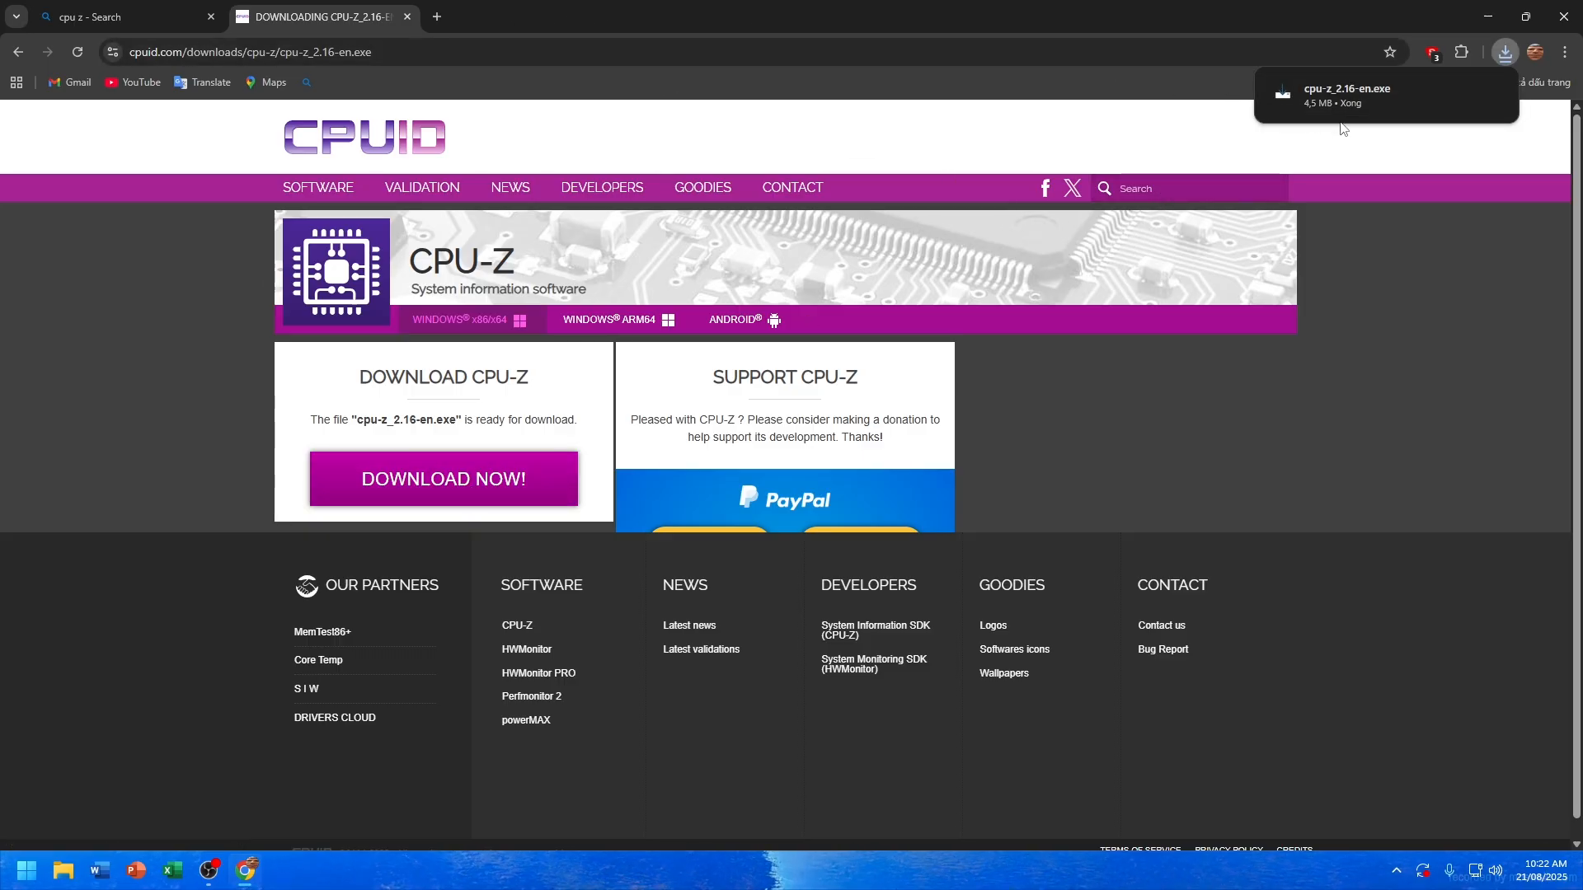
Step: Minimize Chrome, move the two OpenCore EFI items on the desktop to the Recycle Bin and empty it
{"action": "left_click", "coordinate": [1486, 18]}
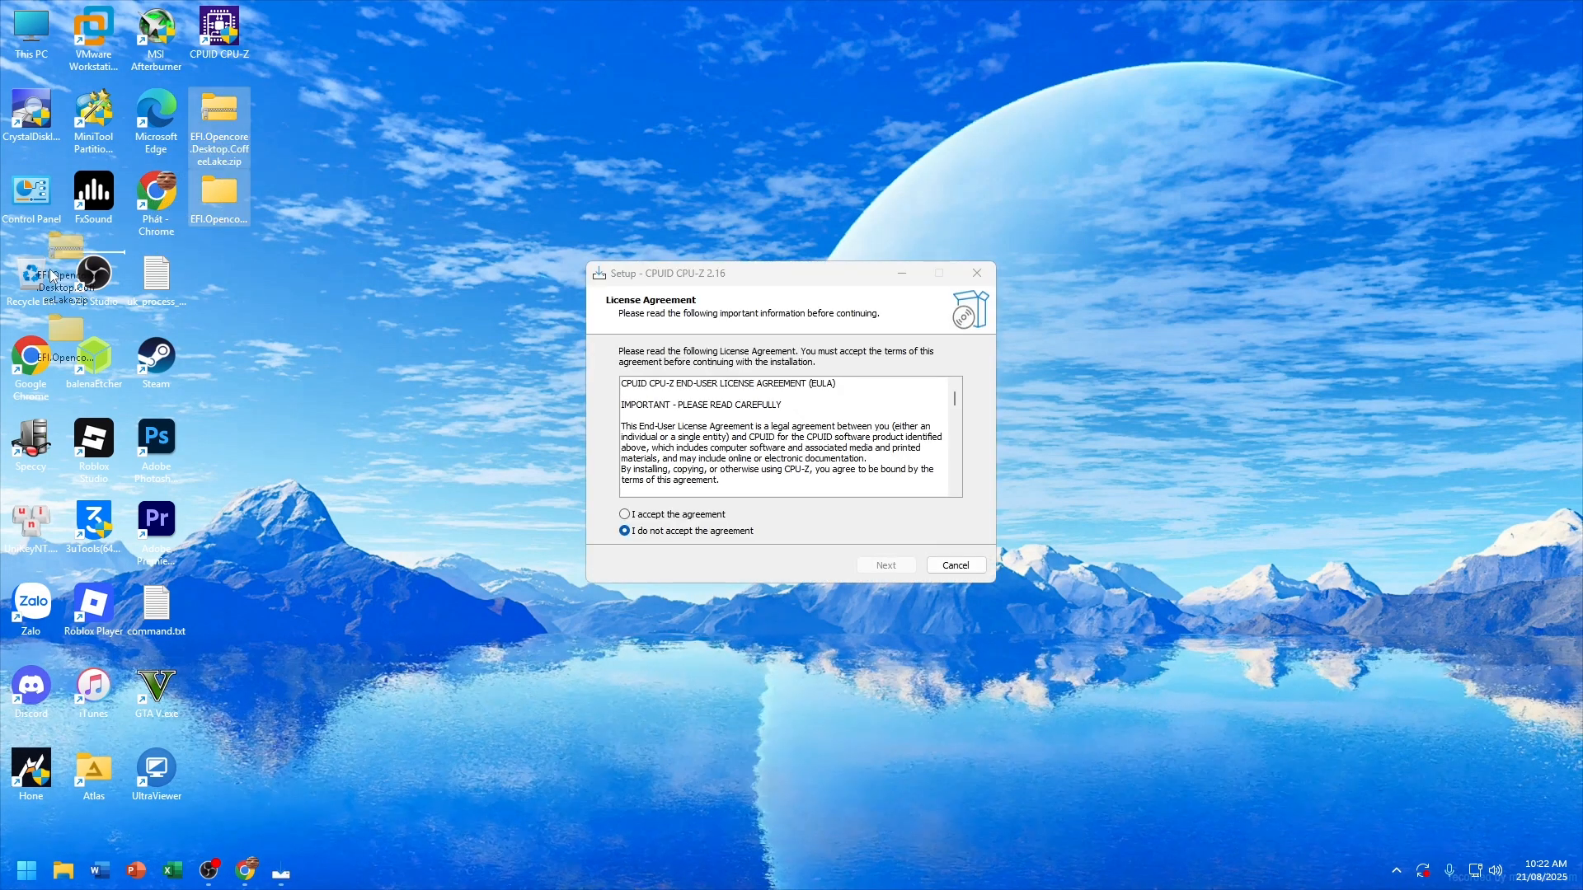
{"action": "right_click", "coordinate": [33, 281]}
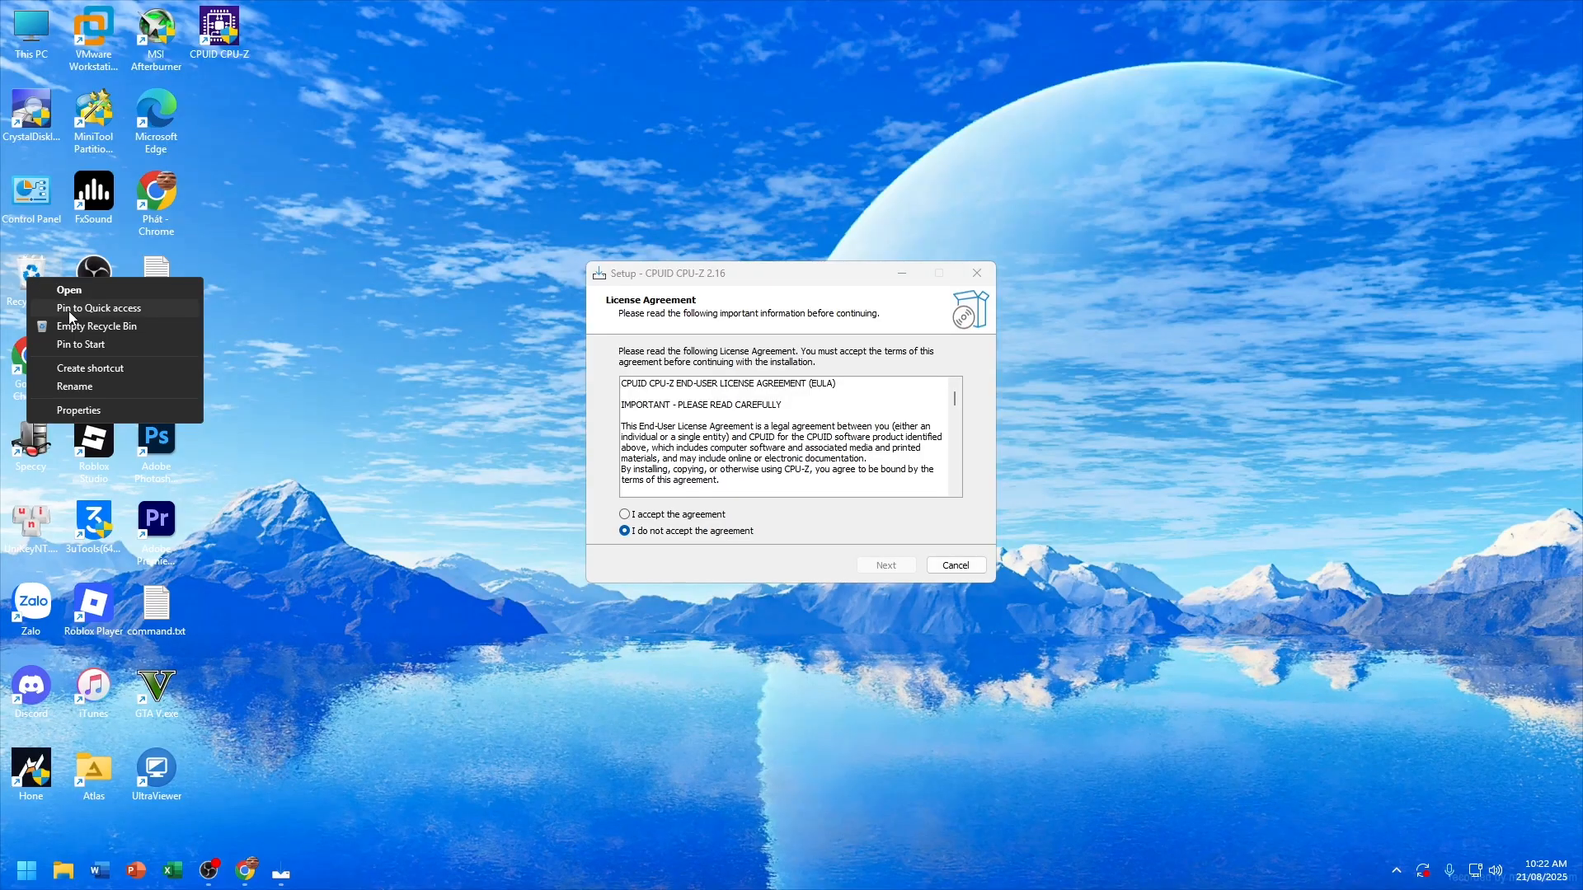
{"action": "left_click", "coordinate": [82, 326]}
{"action": "left_click", "coordinate": [836, 448]}
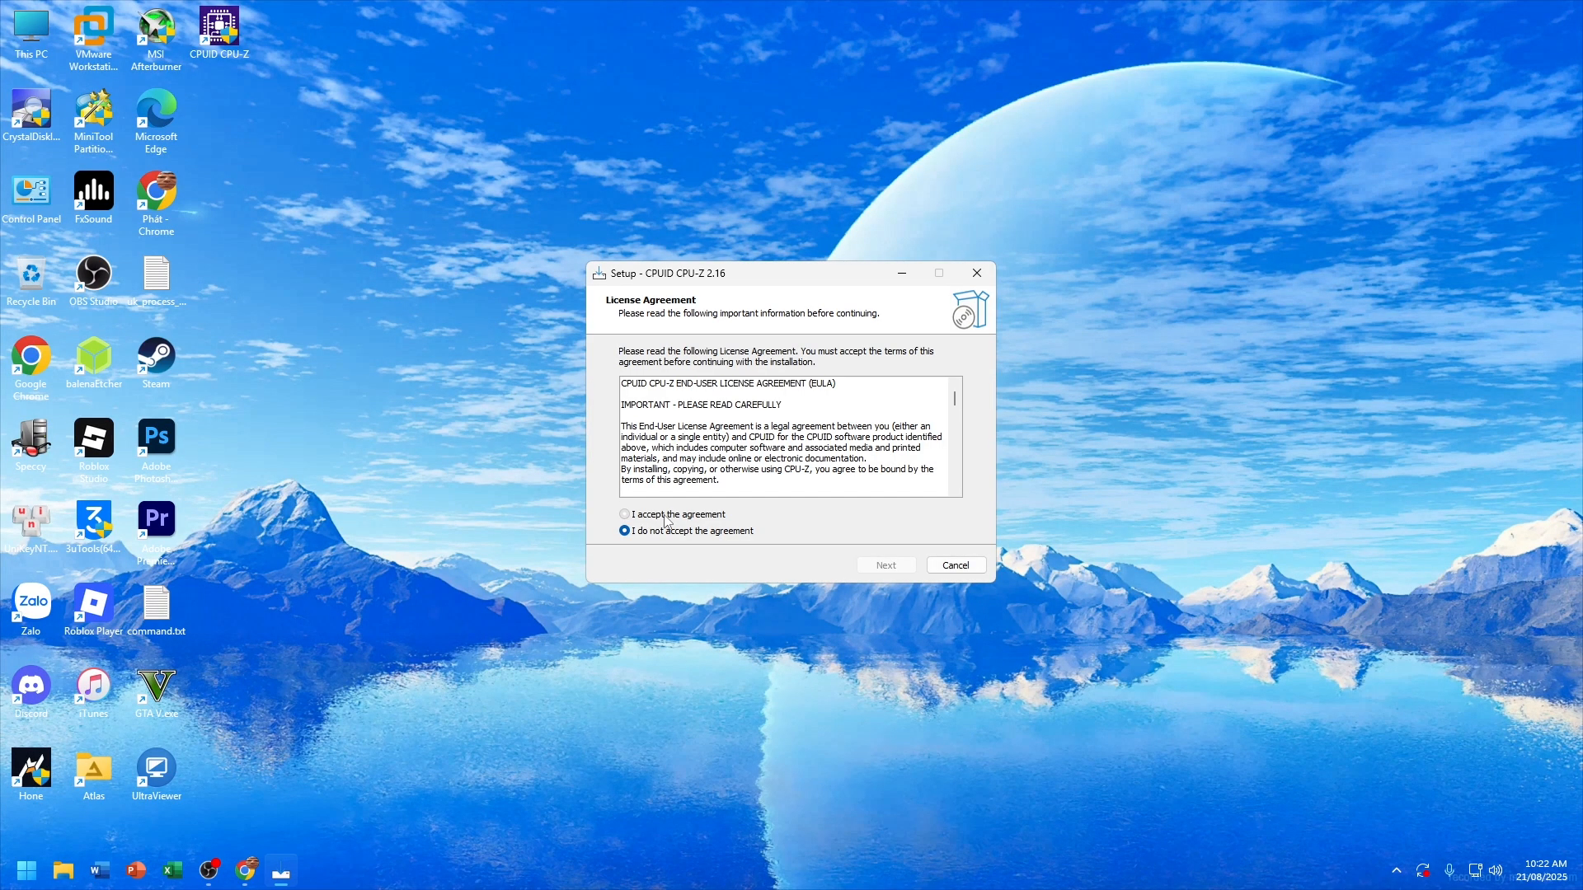
Step: Accept the license agreement and install CPU-Z 2.16 with the default settings, finishing the setup wizard
{"action": "left_click", "coordinate": [624, 514]}
{"action": "left_click", "coordinate": [886, 565]}
{"action": "left_click", "coordinate": [870, 569]}
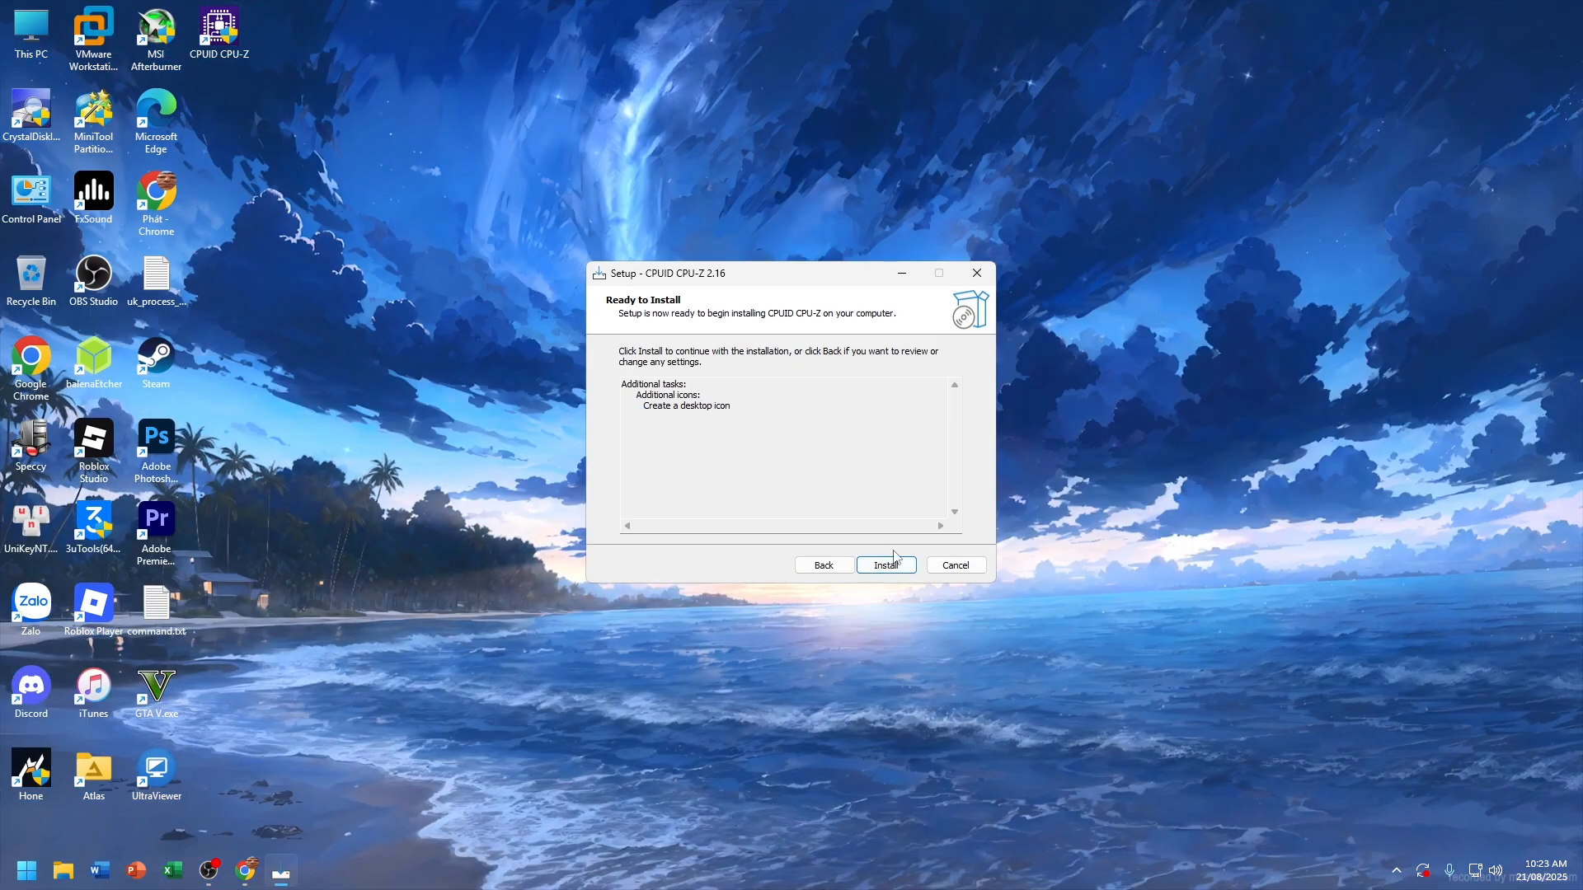
{"action": "left_click", "coordinate": [886, 565]}
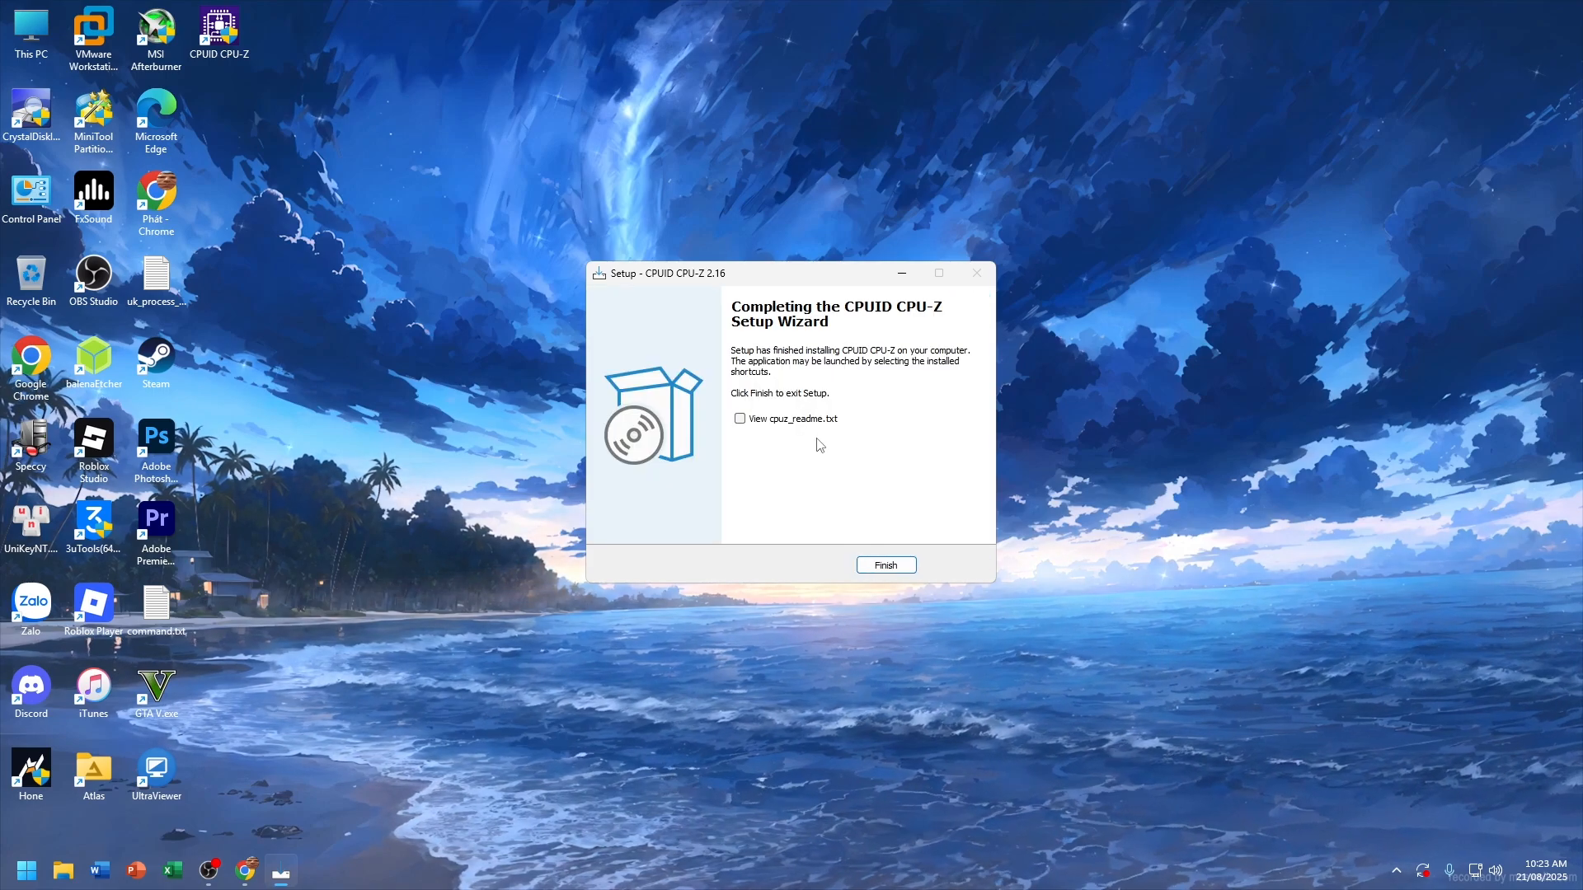
{"action": "left_click", "coordinate": [885, 564]}
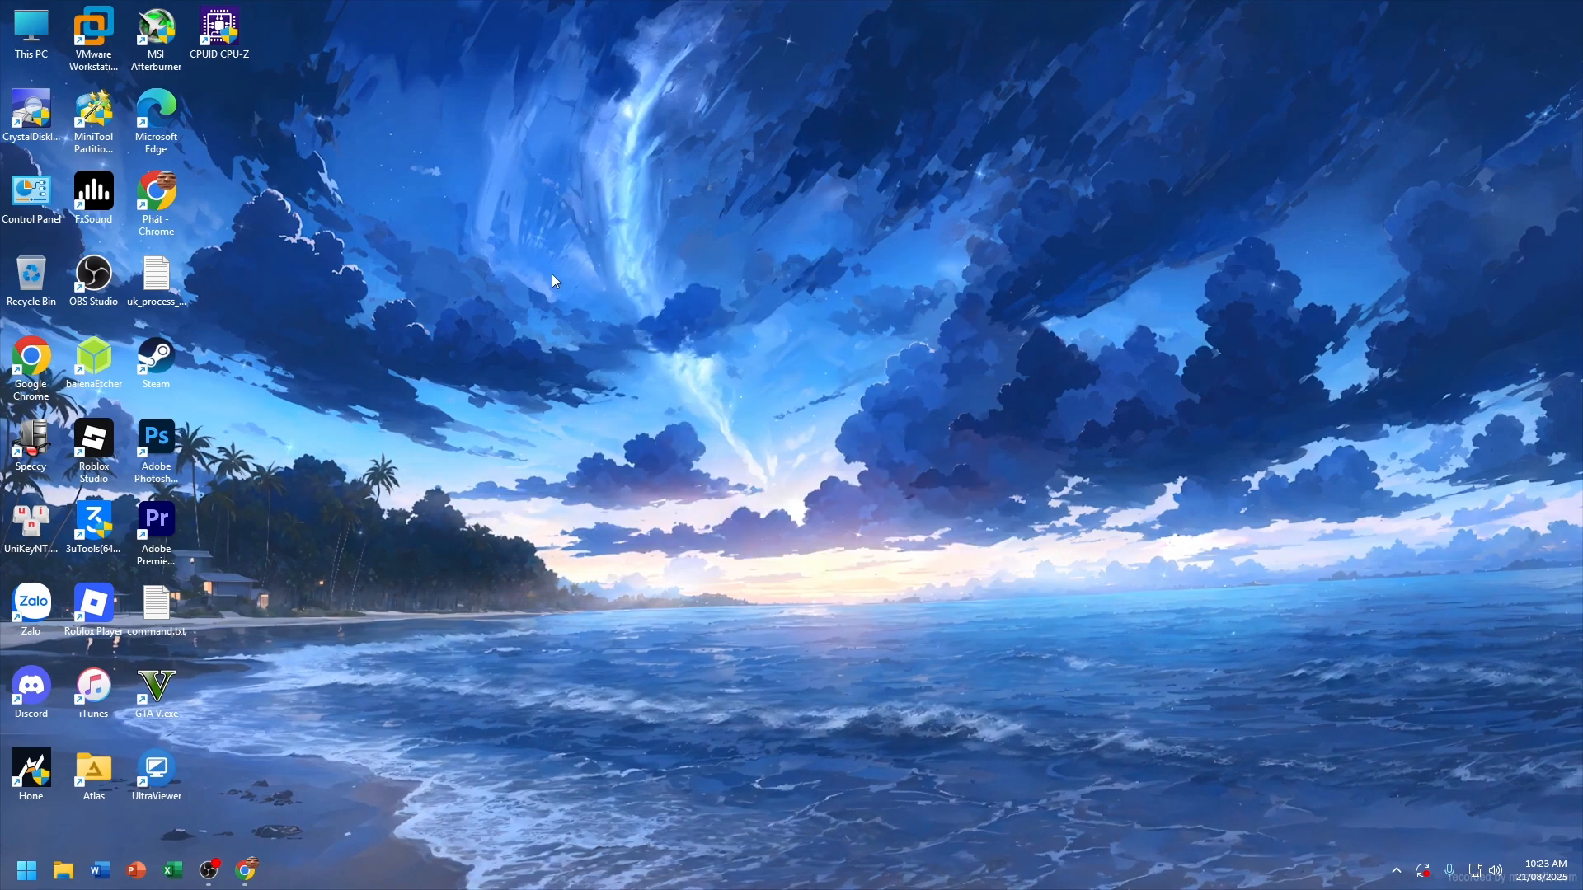
Step: Launch CPU-Z to check the processor's name and code name, and close it
{"action": "double_click", "coordinate": [221, 33]}
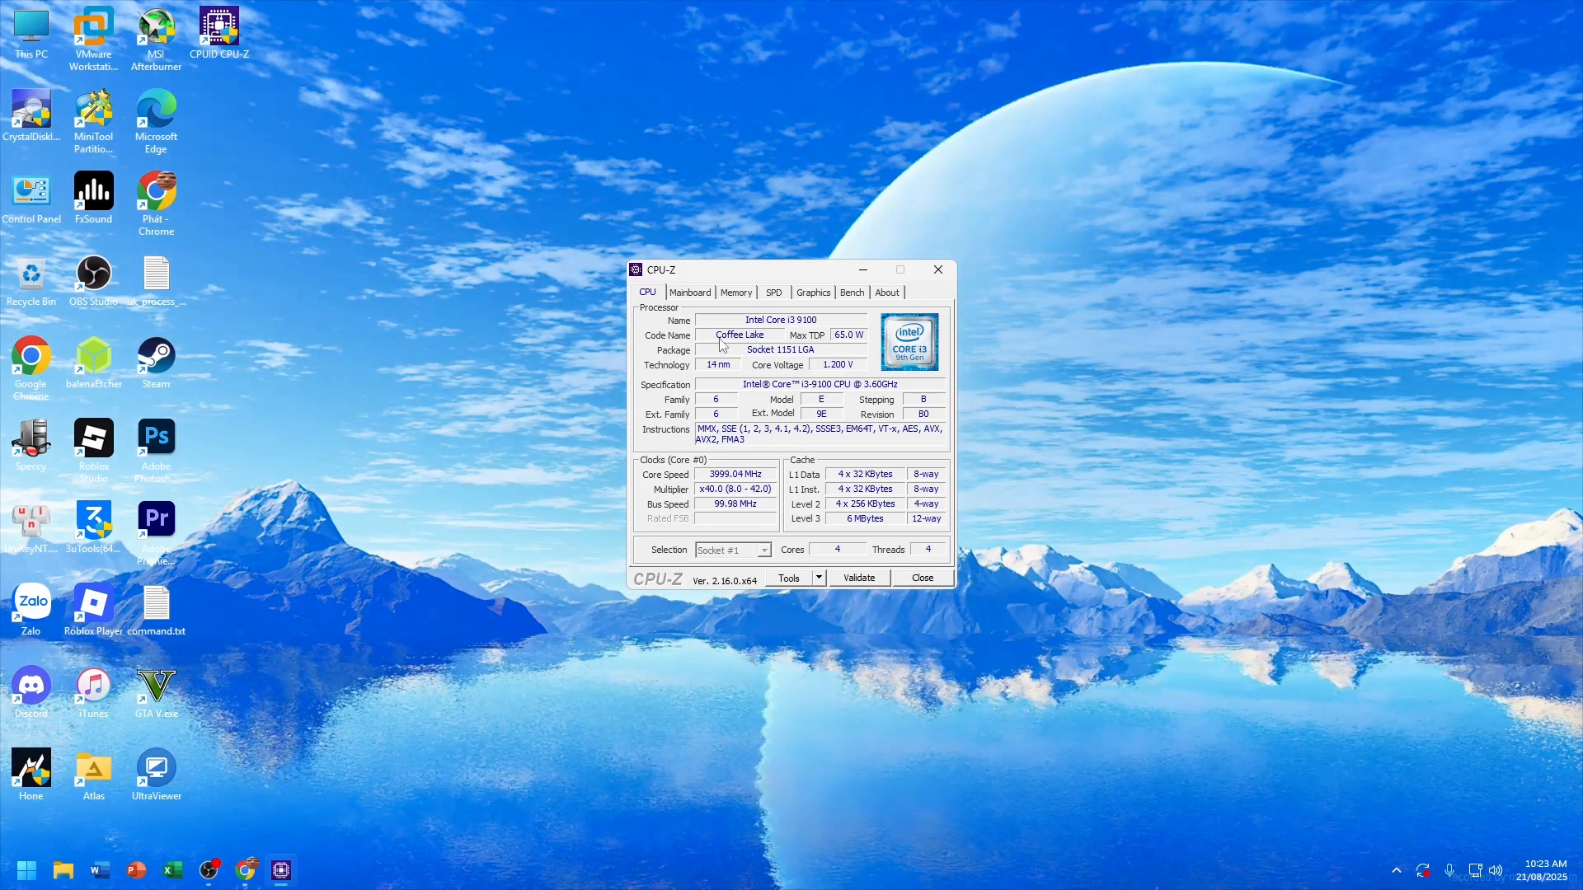
{"action": "left_click", "coordinate": [934, 270]}
Step: Switch back to Chrome, search for "efi olarila" in place of the CPU-Z pages, and open Olarila's Hackintosh EFI Folder with Clover and OpenCore topic
{"action": "left_click", "coordinate": [245, 870]}
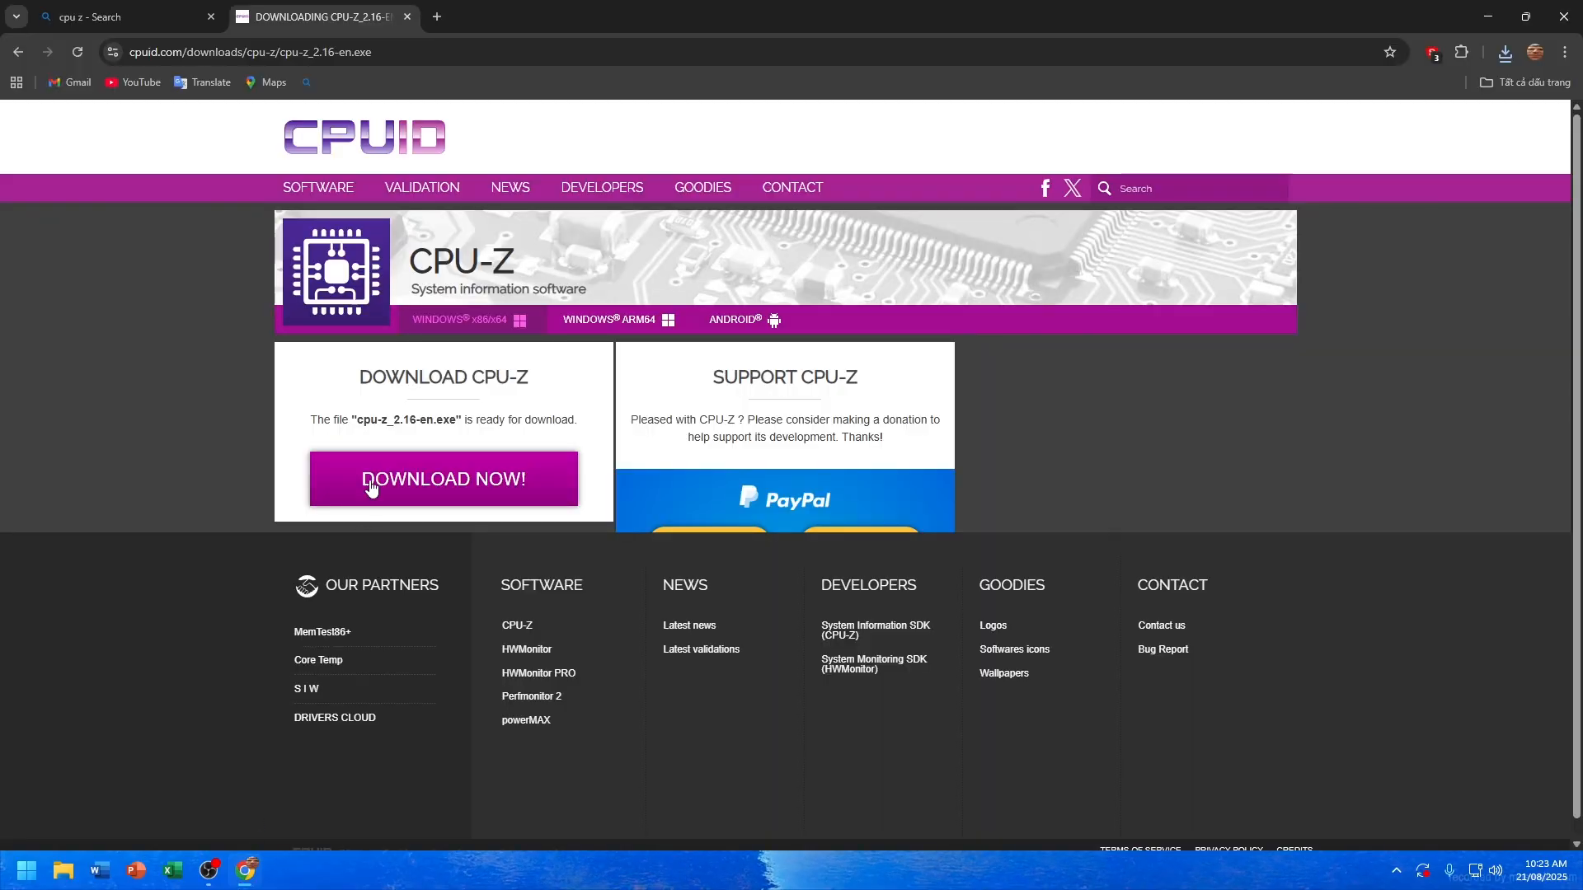
{"action": "left_click", "coordinate": [412, 16]}
{"action": "left_click", "coordinate": [447, 56]}
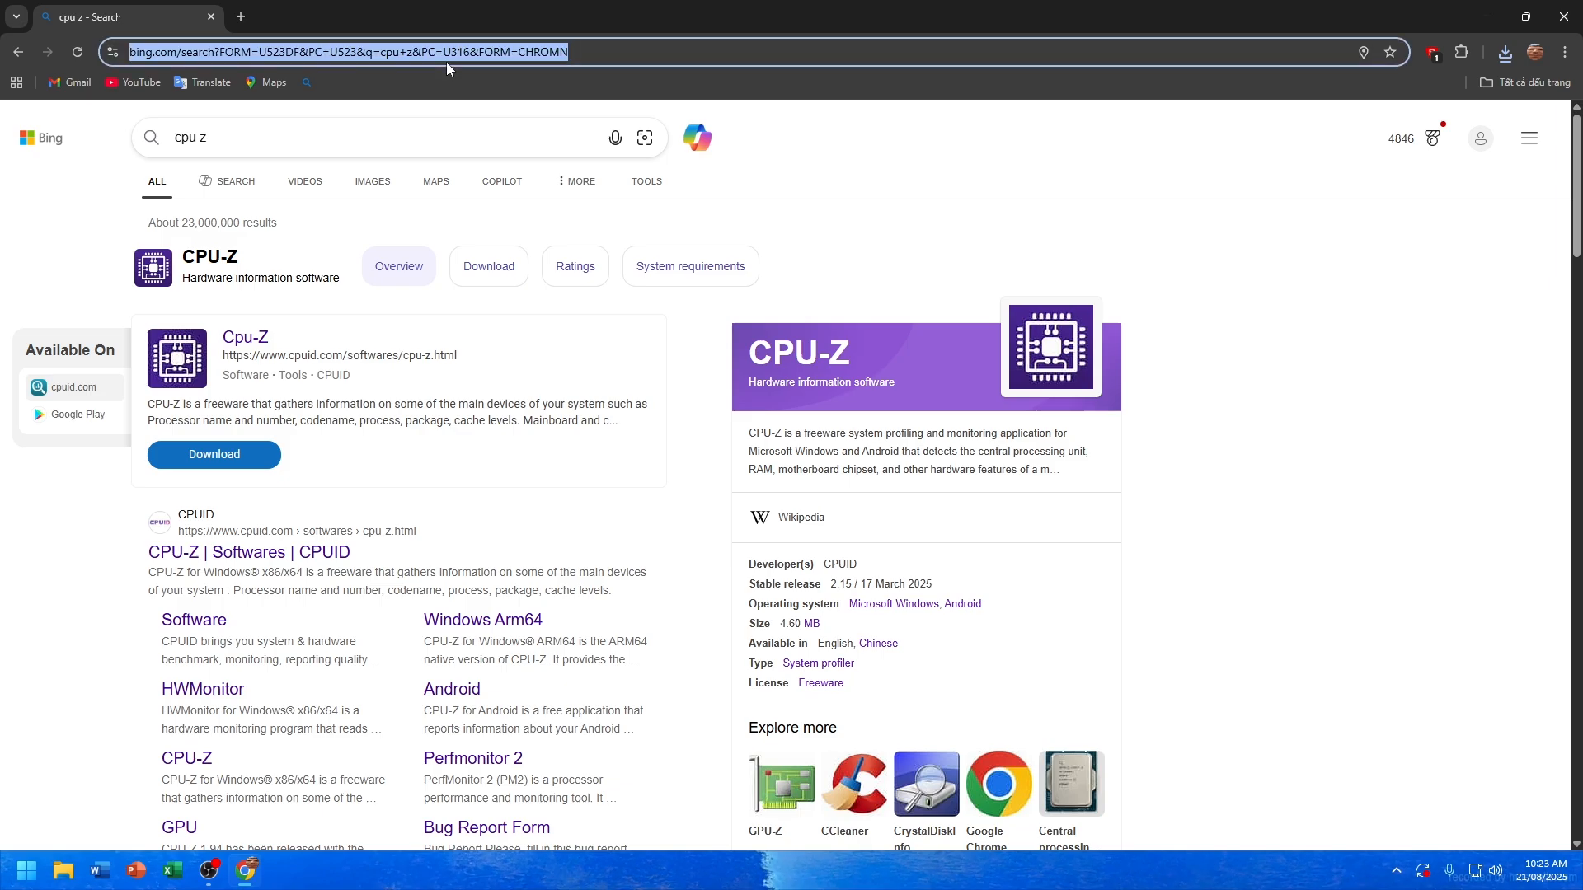
{"action": "type", "text": "efi"}
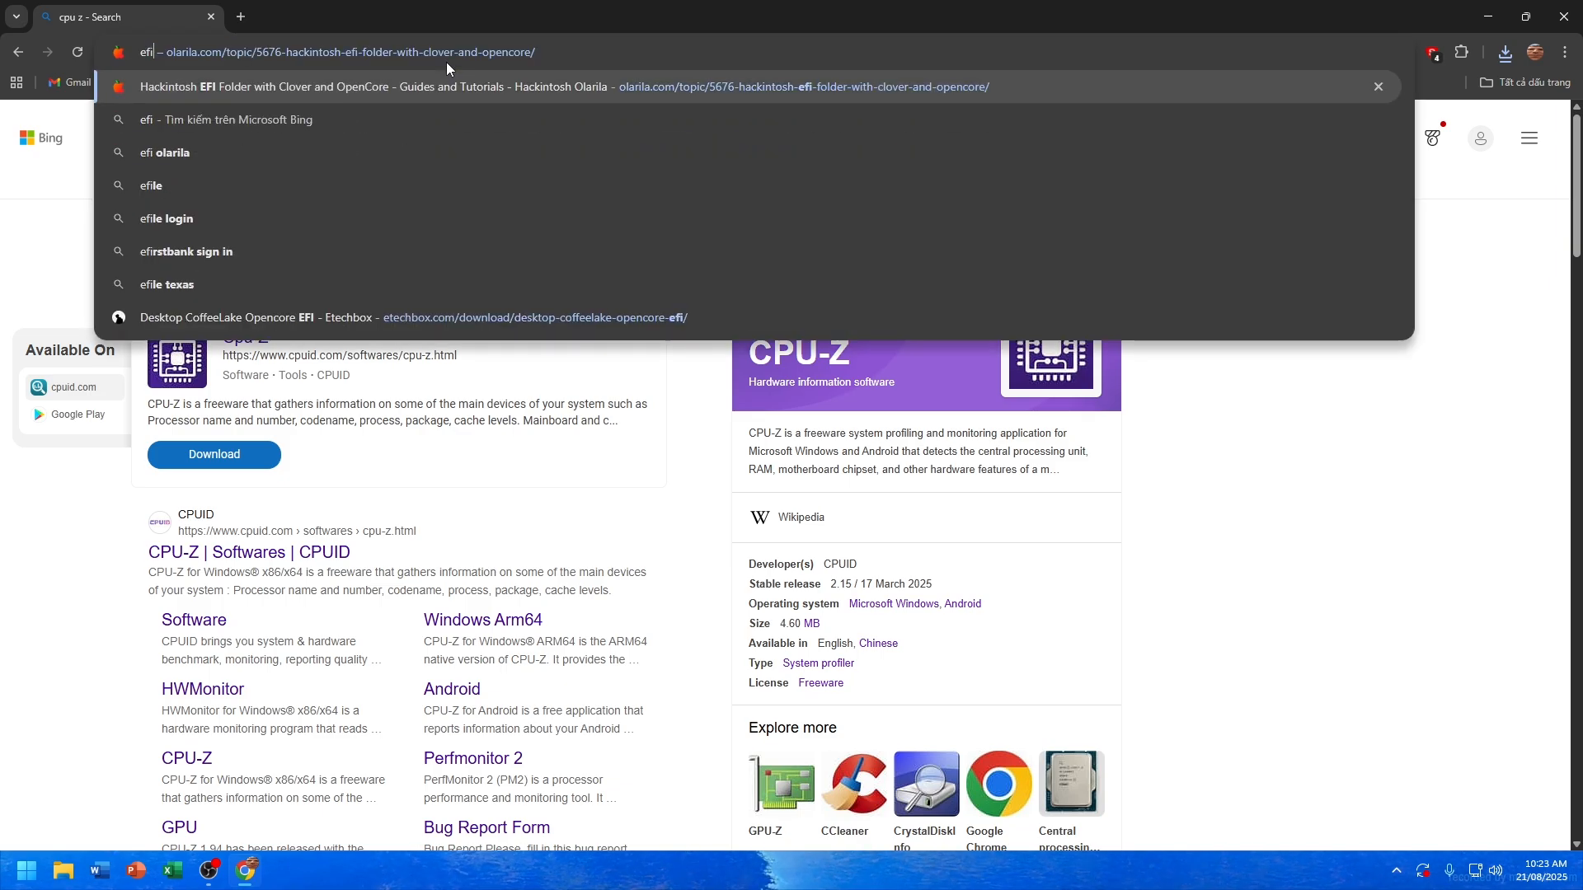
{"action": "type", "text": " olarila"}
{"action": "key", "text": "Return"}
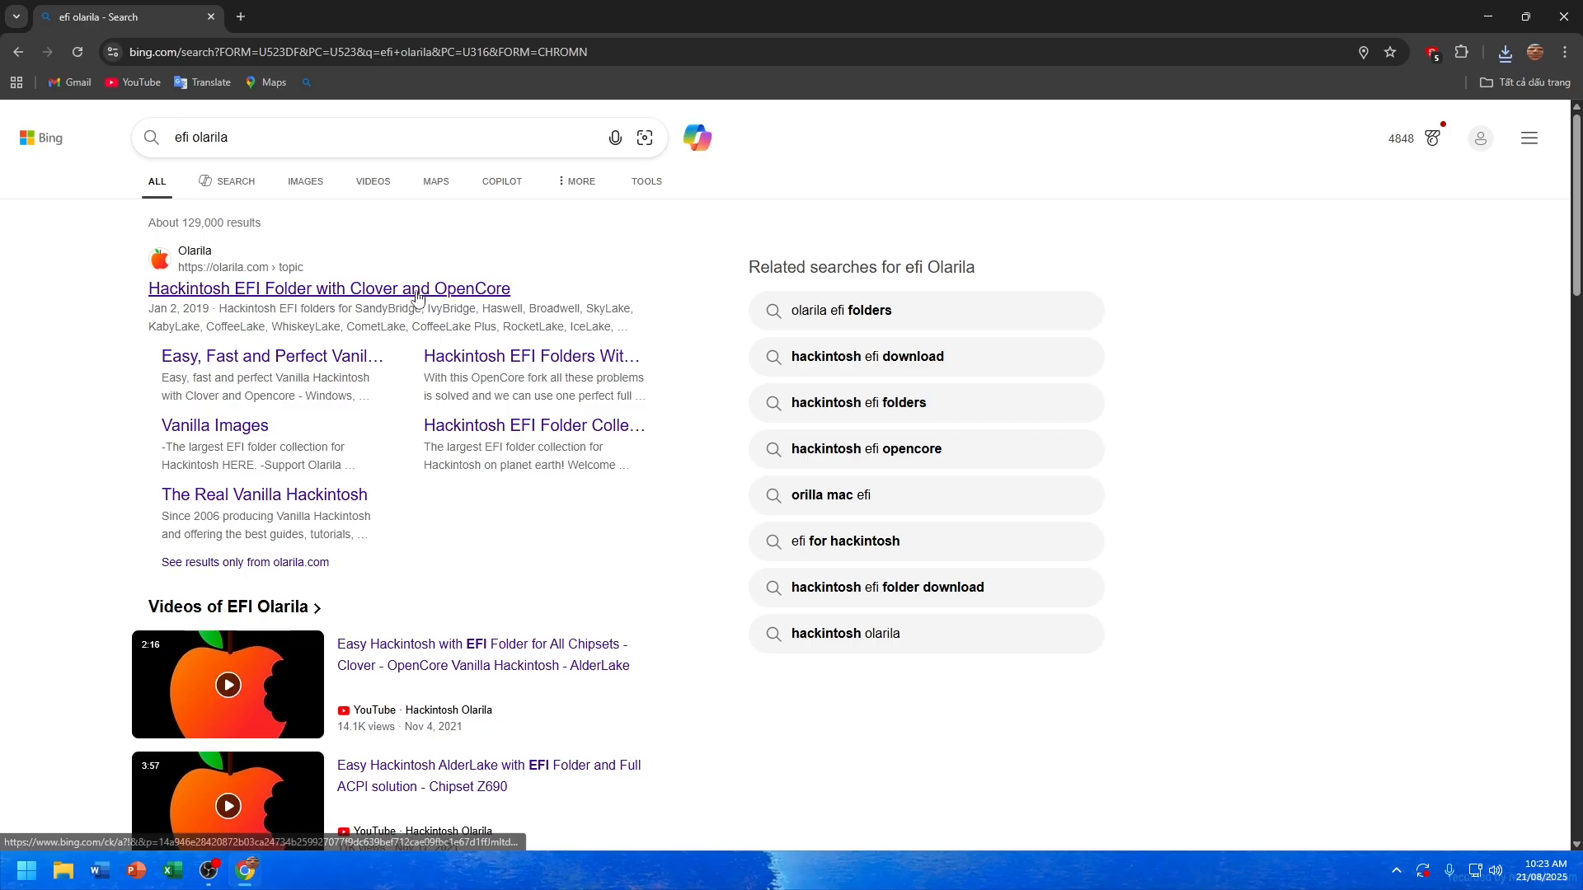
{"action": "left_click", "coordinate": [417, 294]}
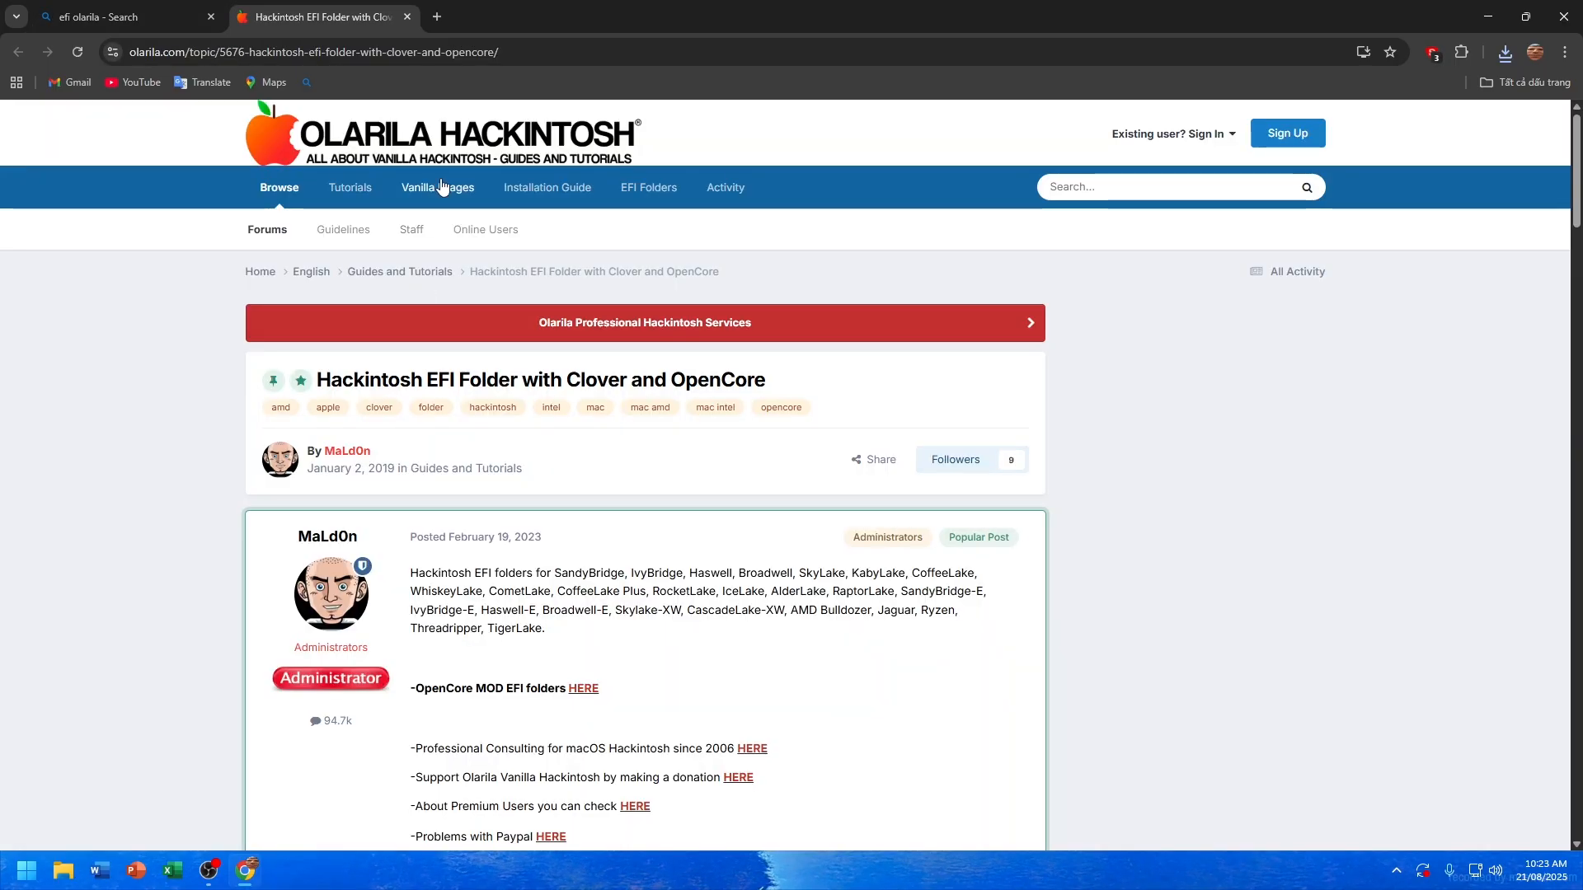
Step: Examine the OpenCore desktop and notebook EFI folder lists in the topic for the entry matching the CPU generation
{"action": "scroll", "coordinate": [494, 330], "scroll_direction": "down", "scroll_amount": 20}
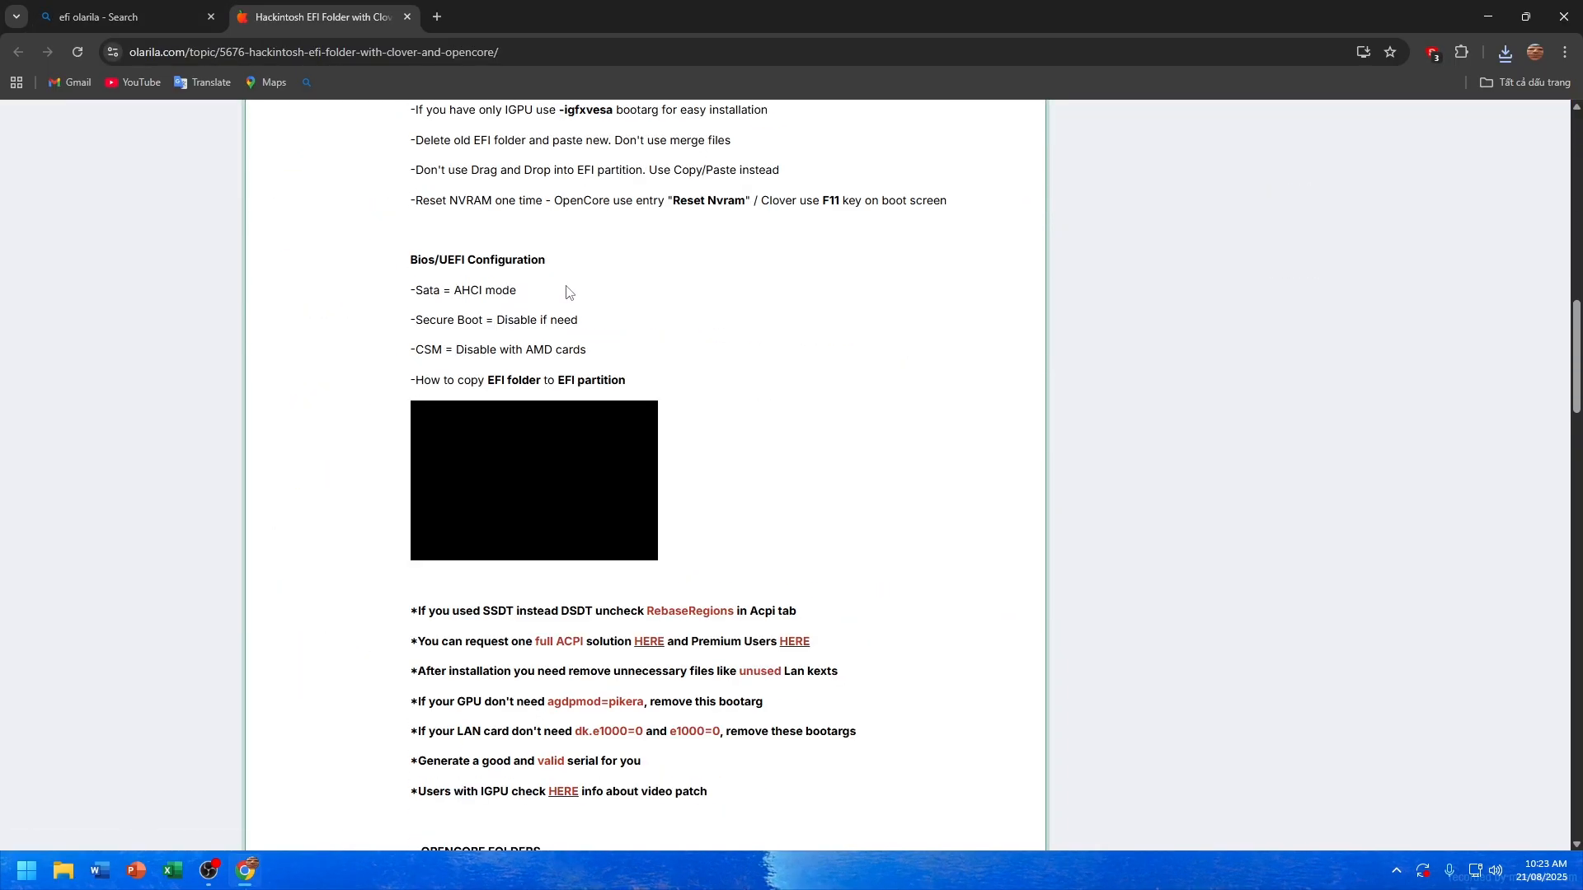
{"action": "scroll", "coordinate": [574, 310], "scroll_direction": "down", "scroll_amount": 2}
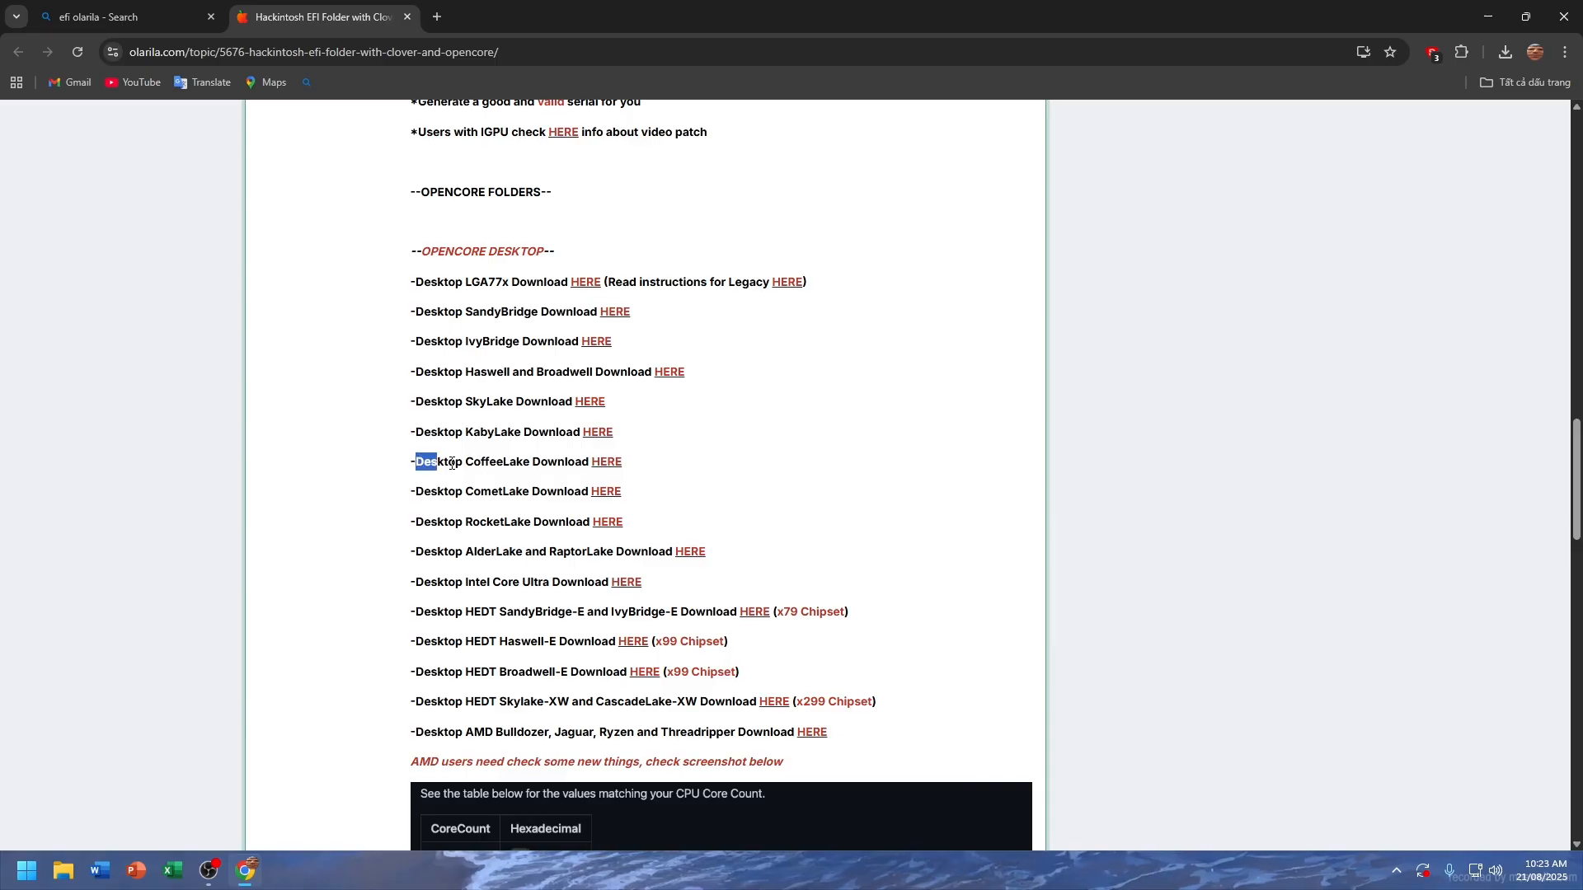
{"action": "left_click_drag", "start_coordinate": [451, 463], "coordinate": [585, 468]}
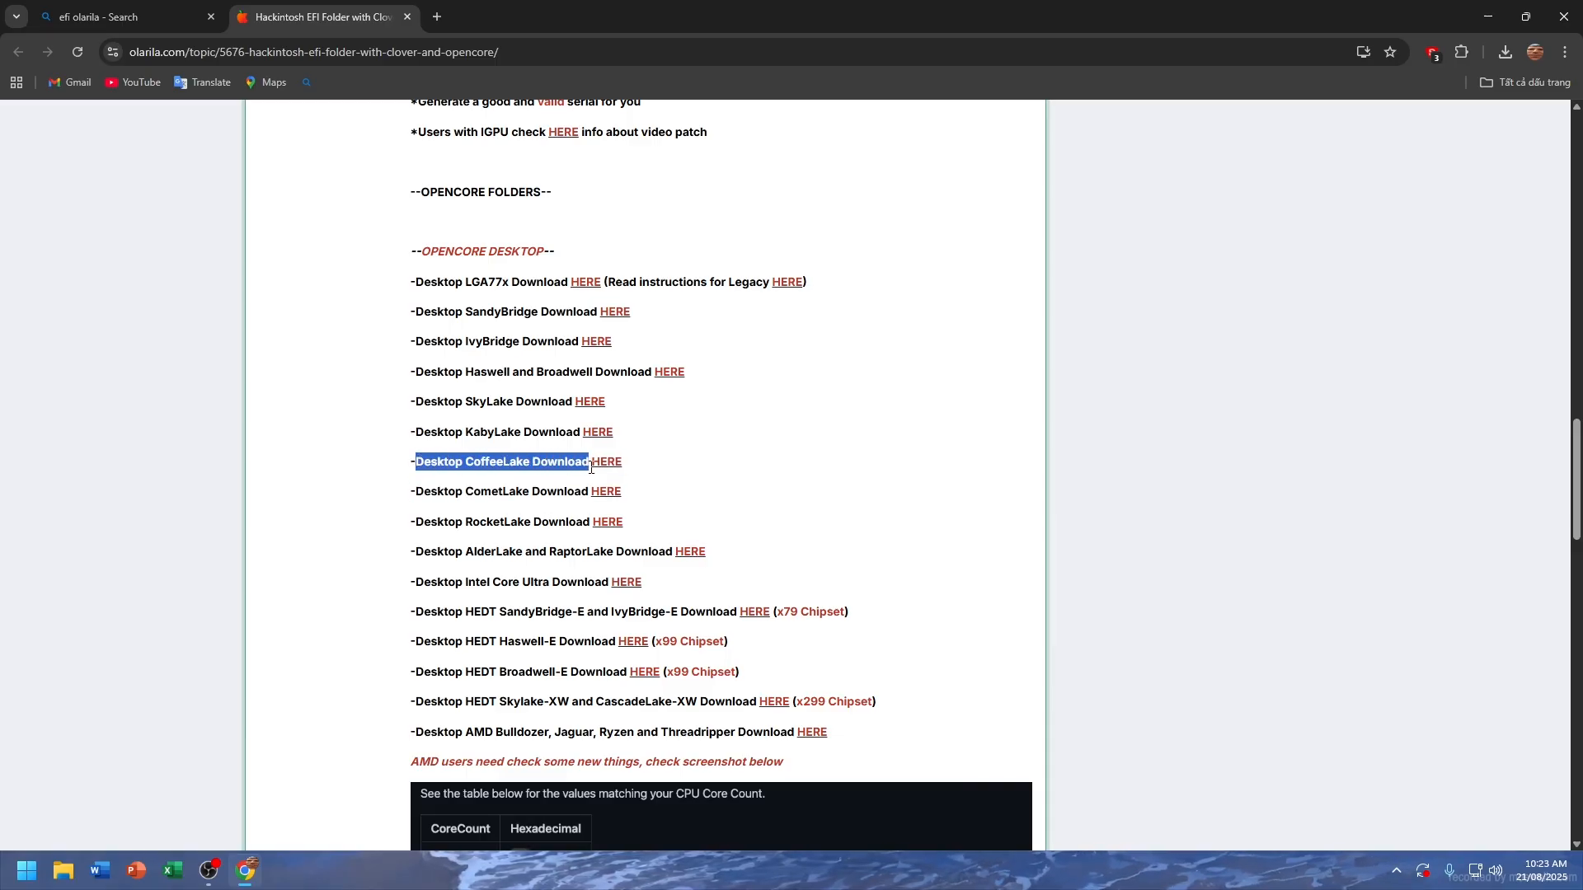
{"action": "left_click", "coordinate": [676, 474]}
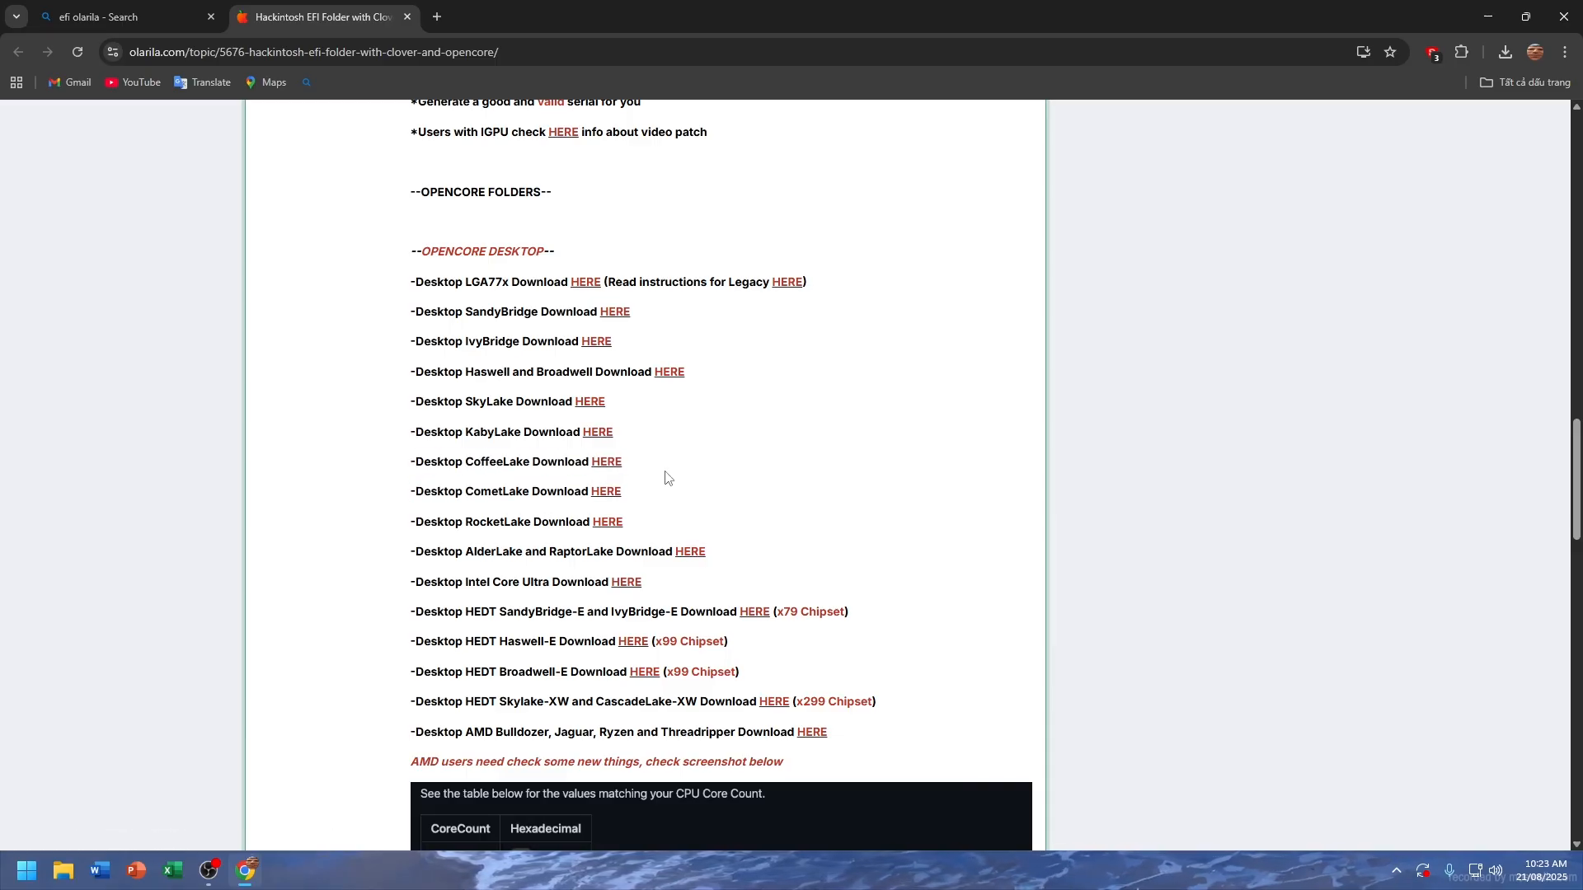
{"action": "scroll", "coordinate": [665, 474], "scroll_direction": "down", "scroll_amount": 8}
{"action": "scroll", "coordinate": [637, 474], "scroll_direction": "down", "scroll_amount": 3}
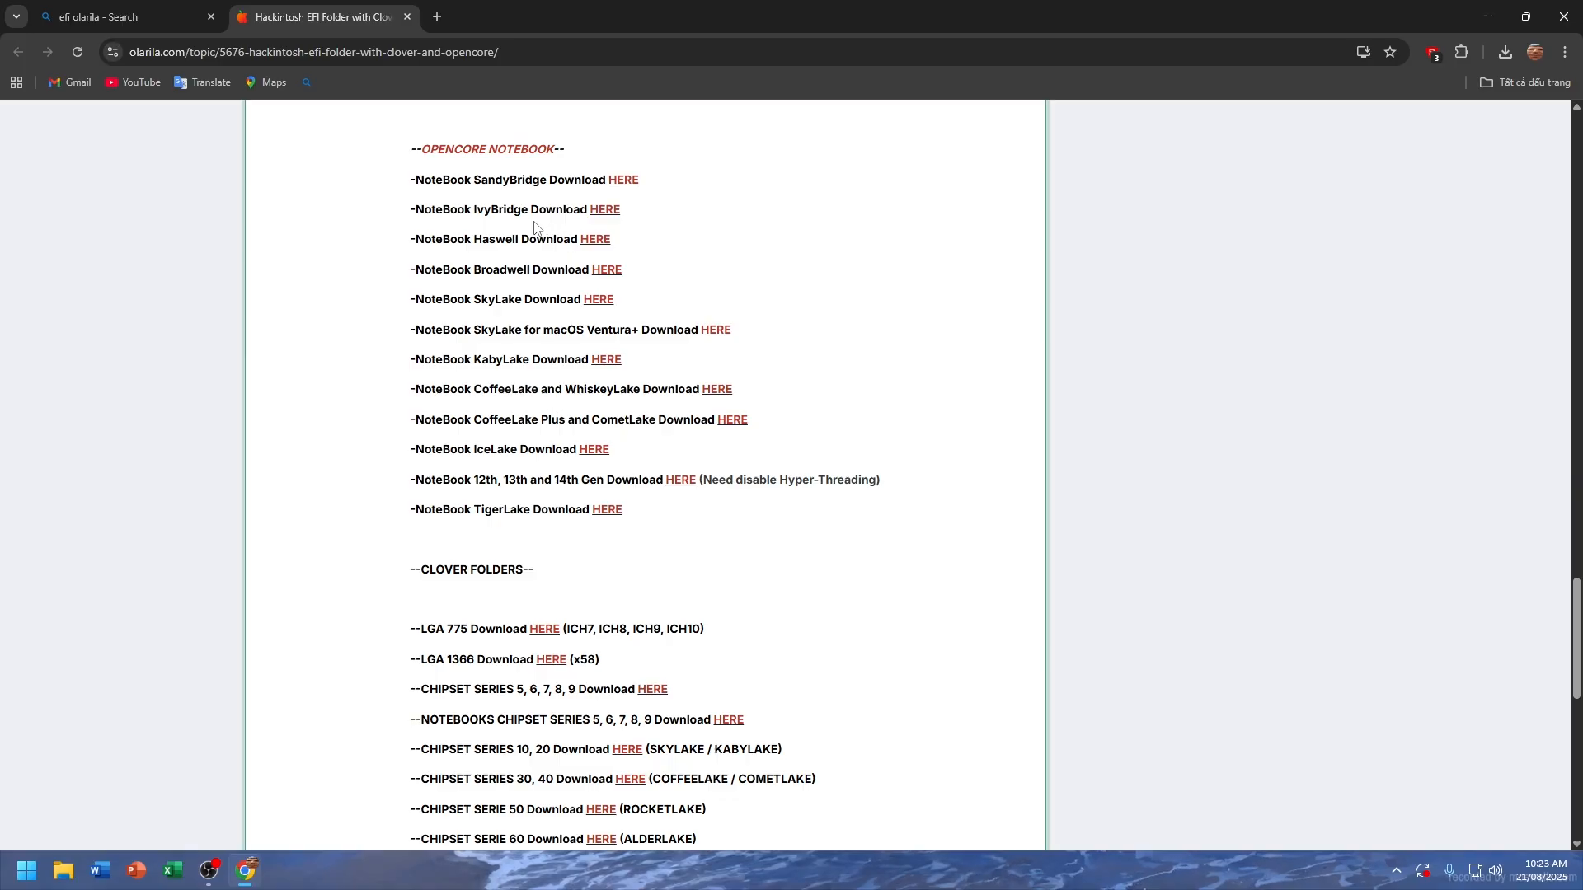
{"action": "scroll", "coordinate": [686, 293], "scroll_direction": "down", "scroll_amount": 1}
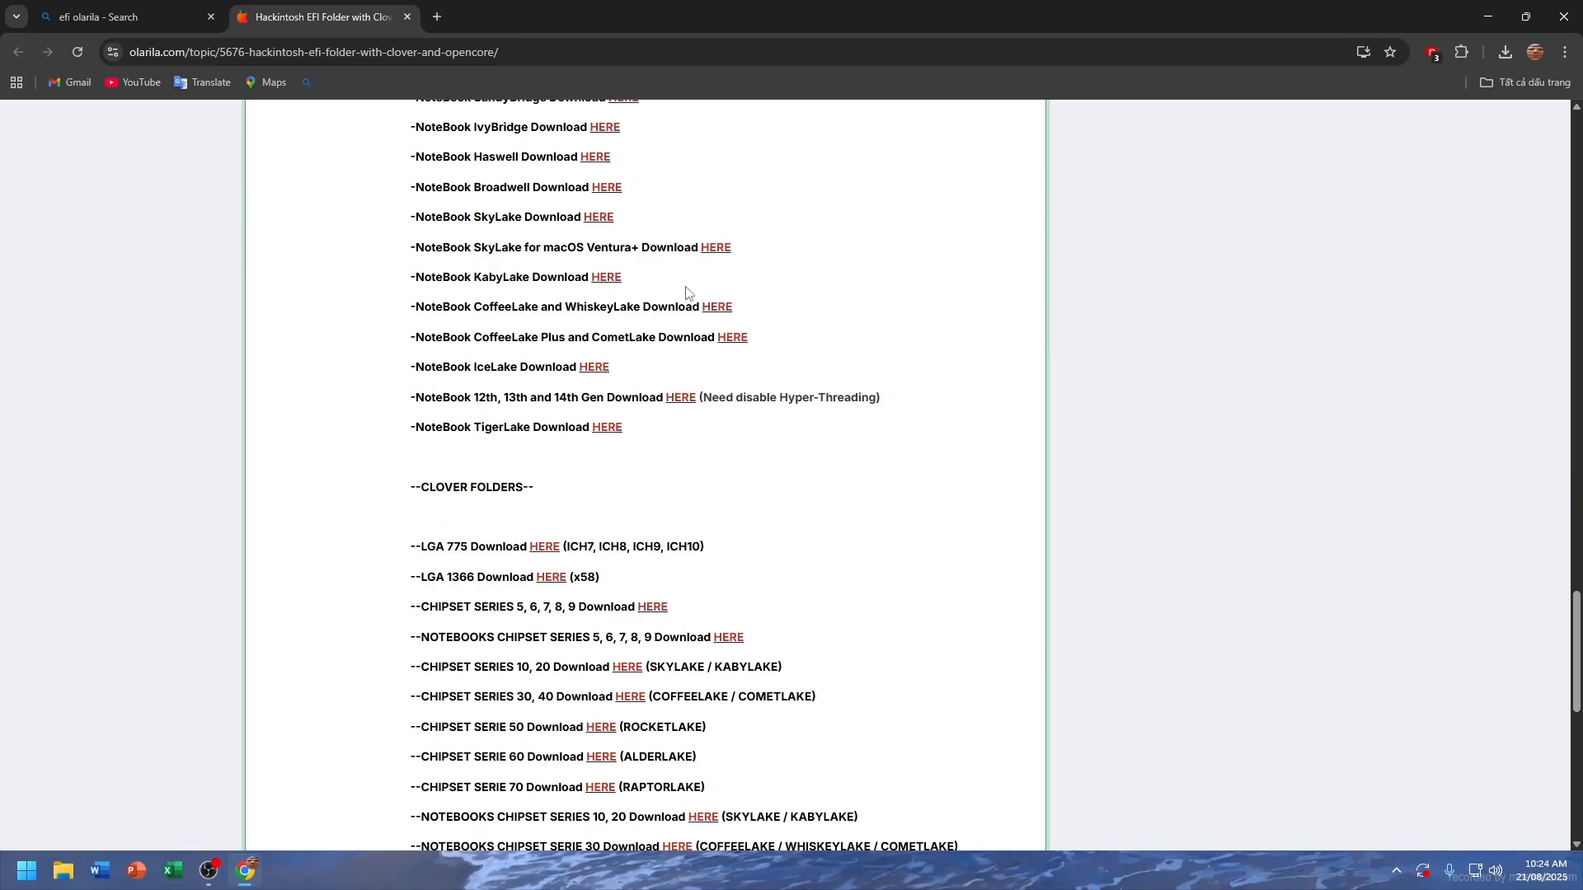
{"action": "scroll", "coordinate": [618, 237], "scroll_direction": "up", "scroll_amount": 1}
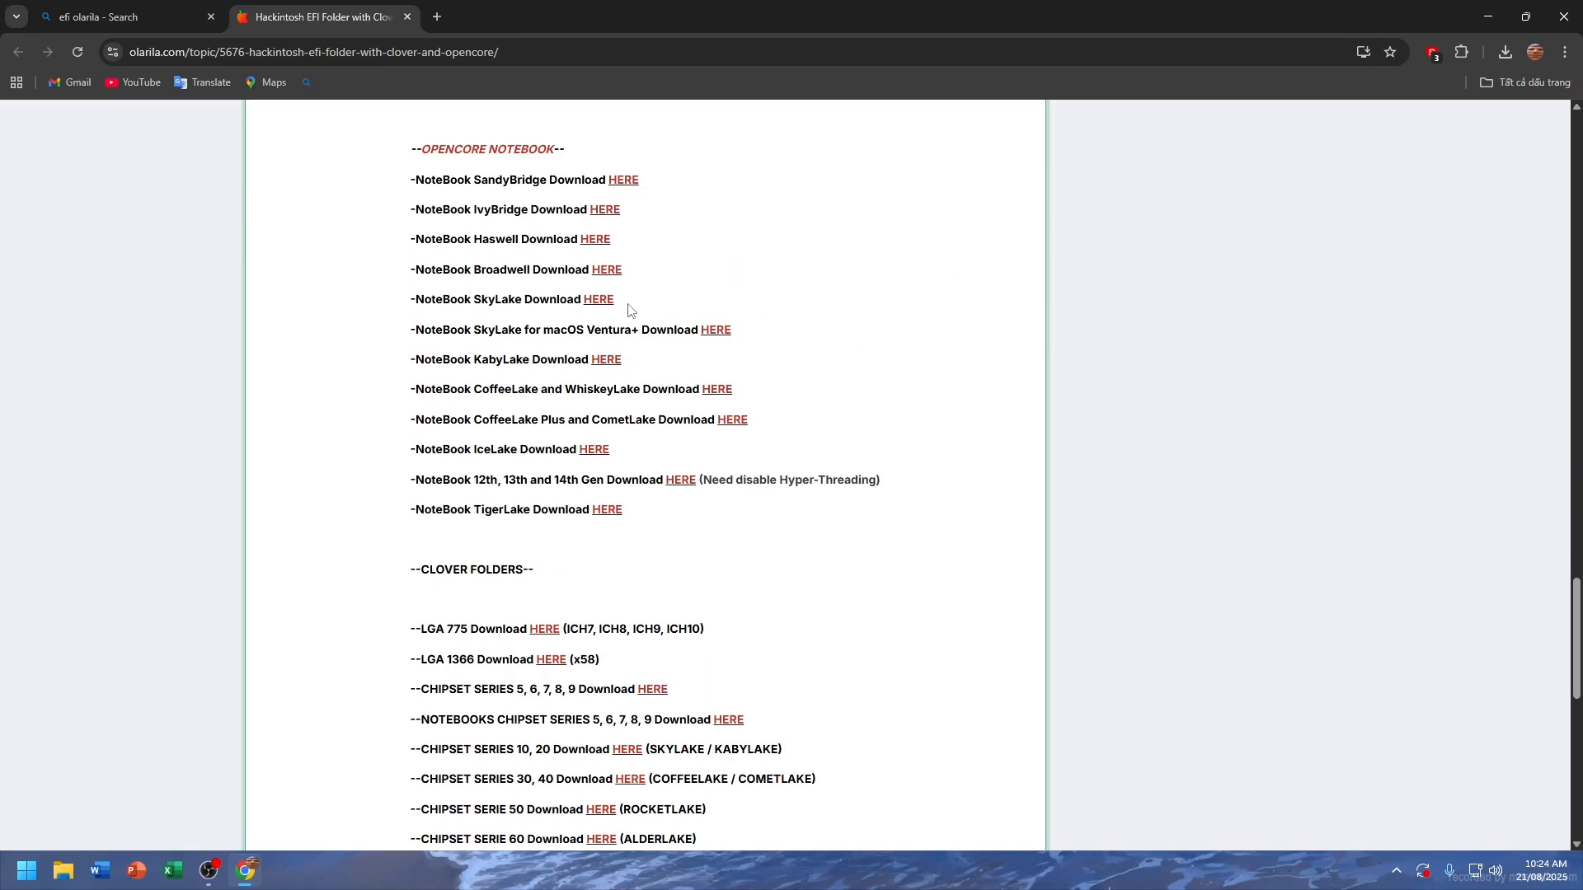
{"action": "scroll", "coordinate": [549, 263], "scroll_direction": "down", "scroll_amount": 1}
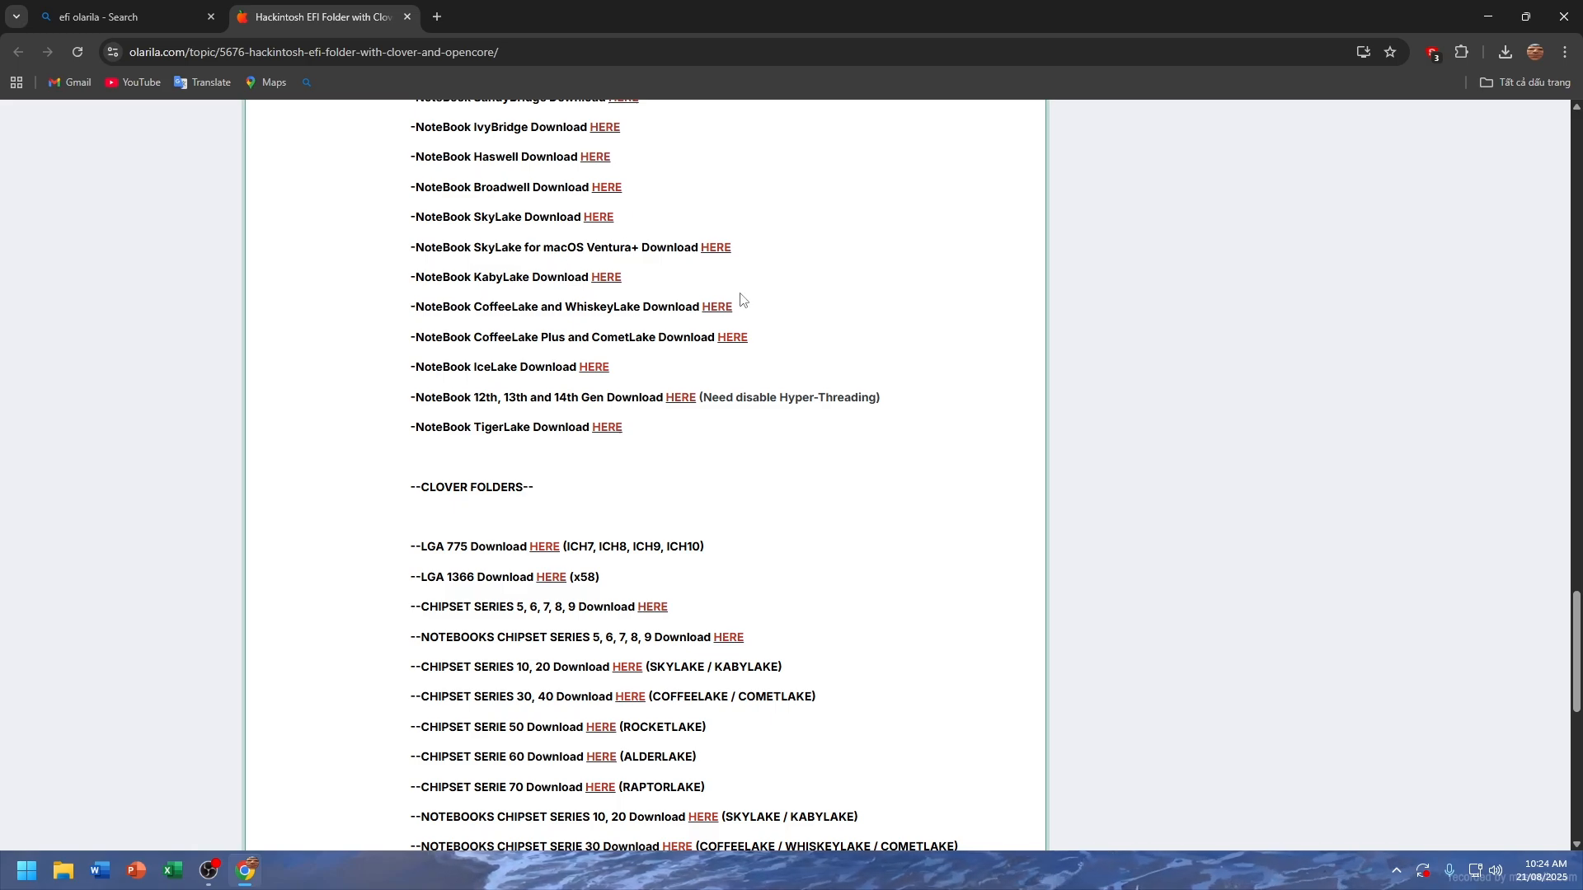
{"action": "scroll", "coordinate": [744, 318], "scroll_direction": "up", "scroll_amount": 1}
Step: Download the Desktop CoffeeLake OpenCore EFI folder and close the Olarila topic
{"action": "scroll", "coordinate": [743, 314], "scroll_direction": "up", "scroll_amount": 10}
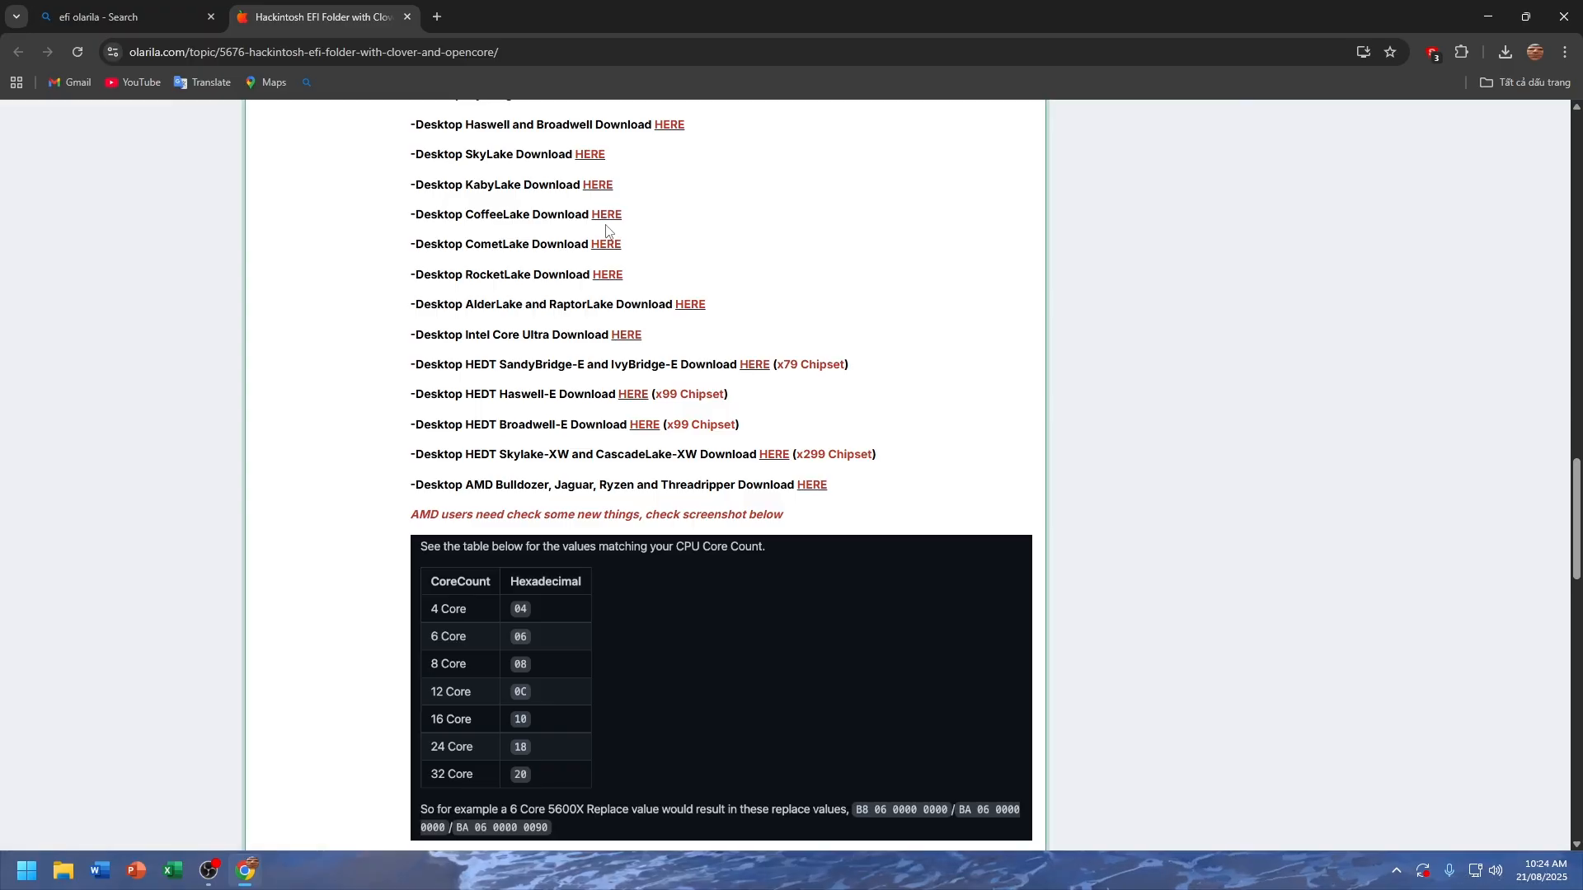
{"action": "left_click", "coordinate": [607, 216]}
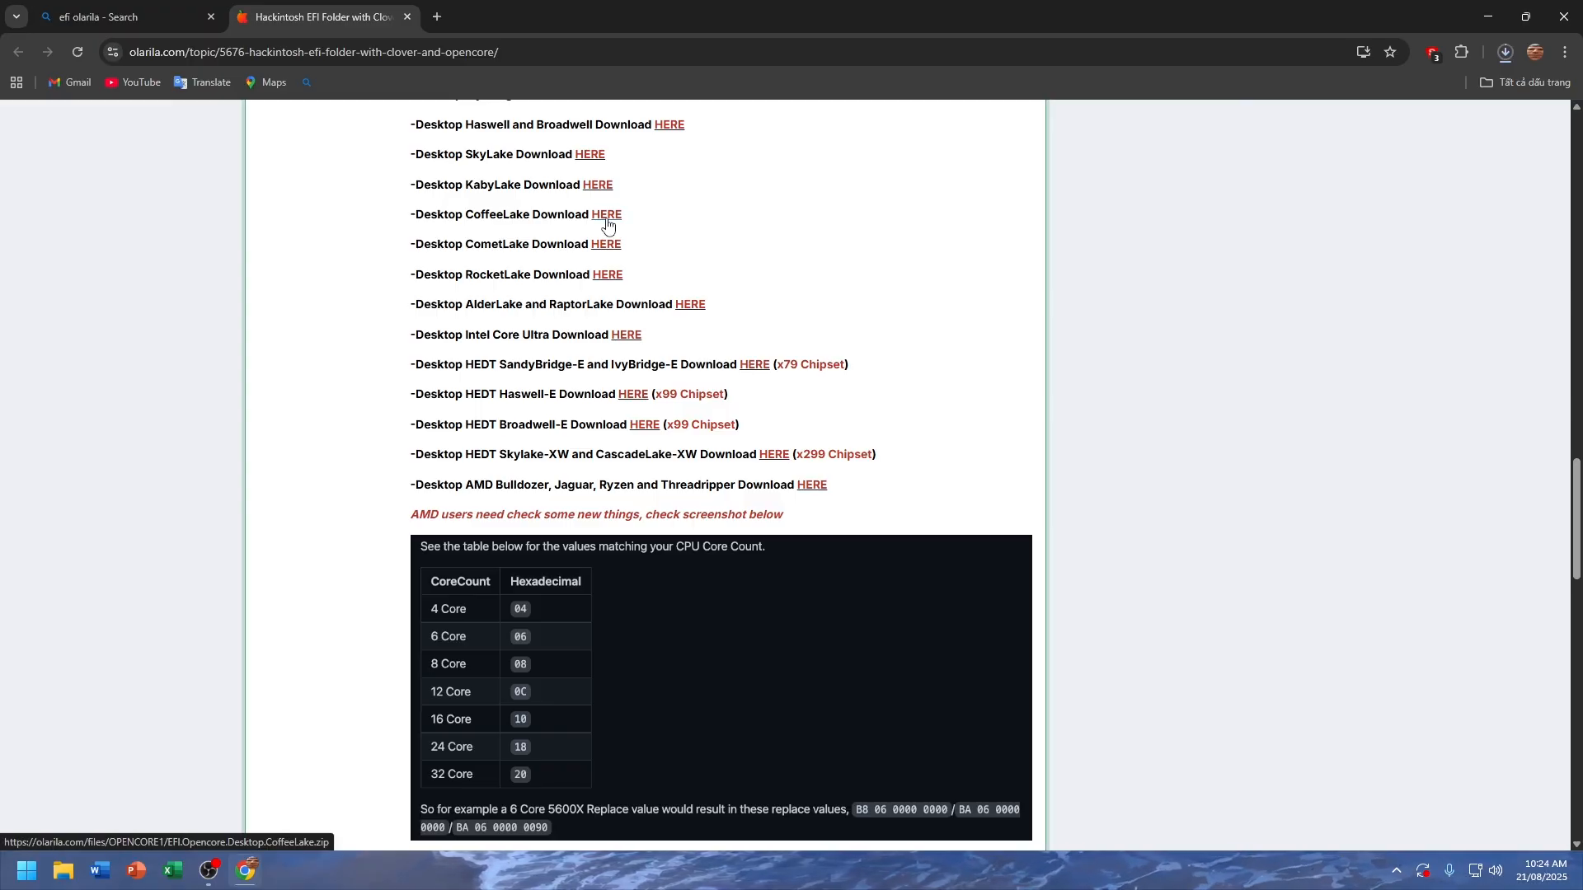
{"action": "left_click", "coordinate": [404, 17]}
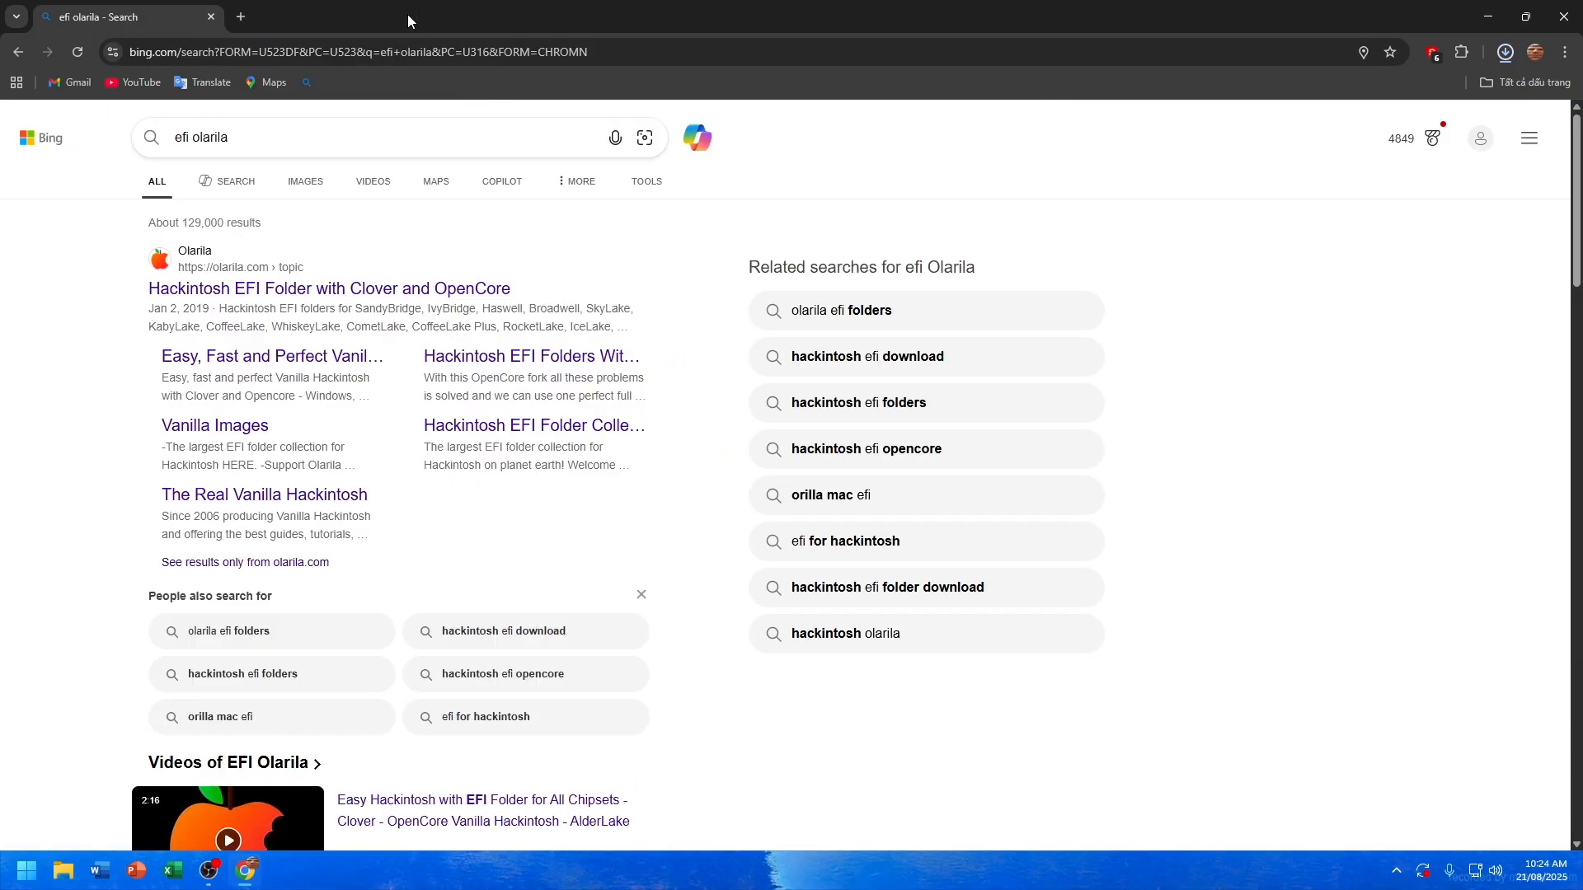
Step: Search for "proper tree github", download the corpnewt/ProperTree repository as a ZIP, and close its page
{"action": "left_click", "coordinate": [432, 53]}
{"action": "type", "text": "proper tree"}
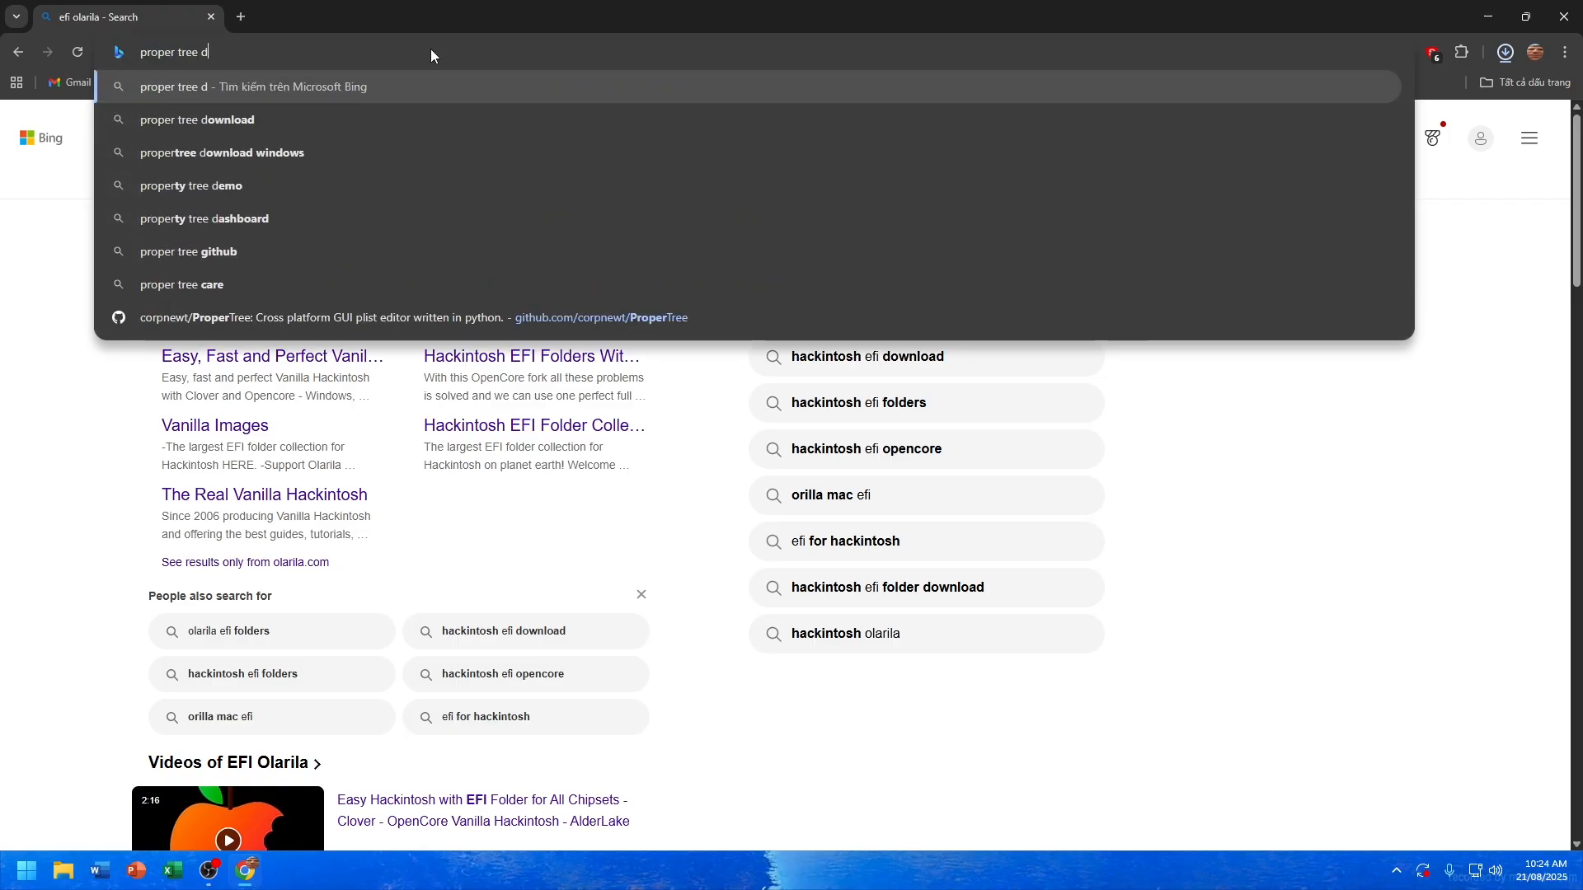
{"action": "key", "text": "Down"}
{"action": "key", "text": "Return"}
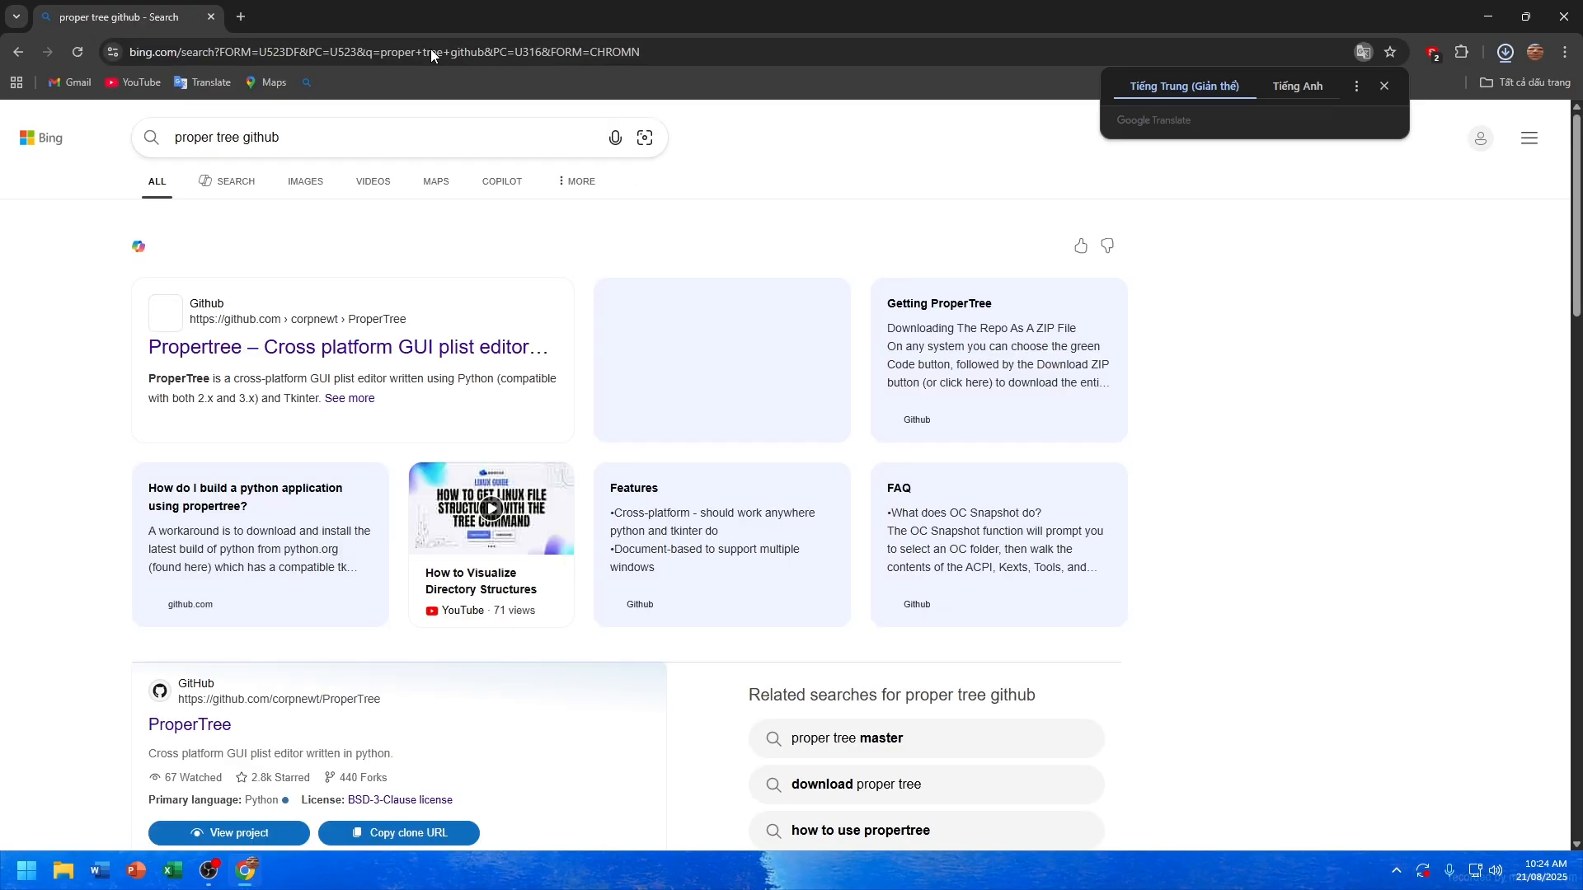
{"action": "left_click", "coordinate": [443, 350]}
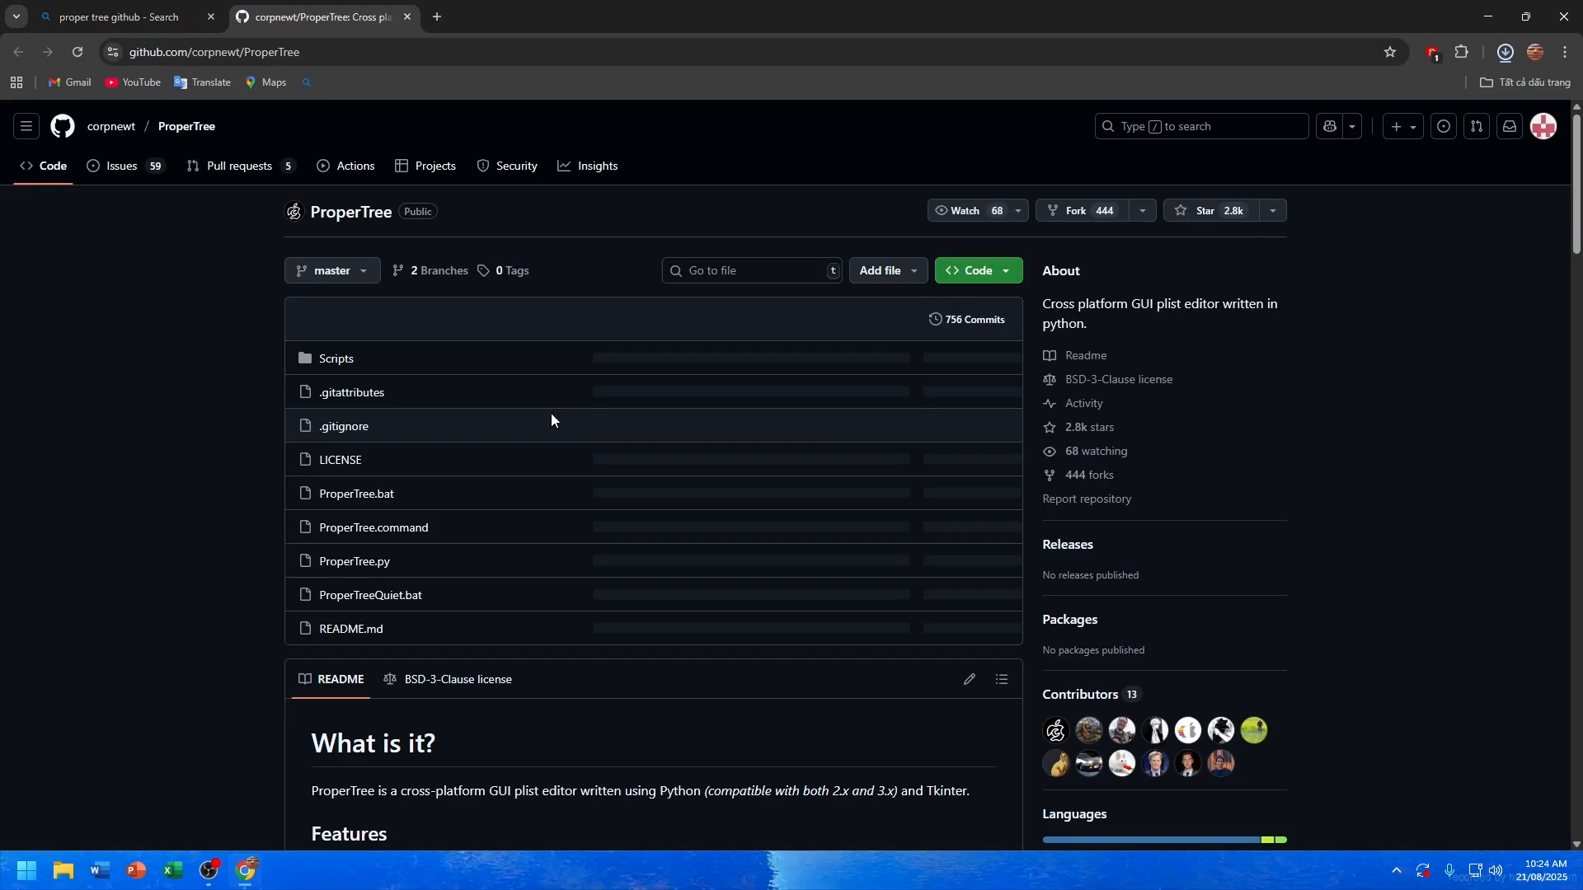
{"action": "left_click", "coordinate": [977, 271]}
{"action": "left_click", "coordinate": [809, 526]}
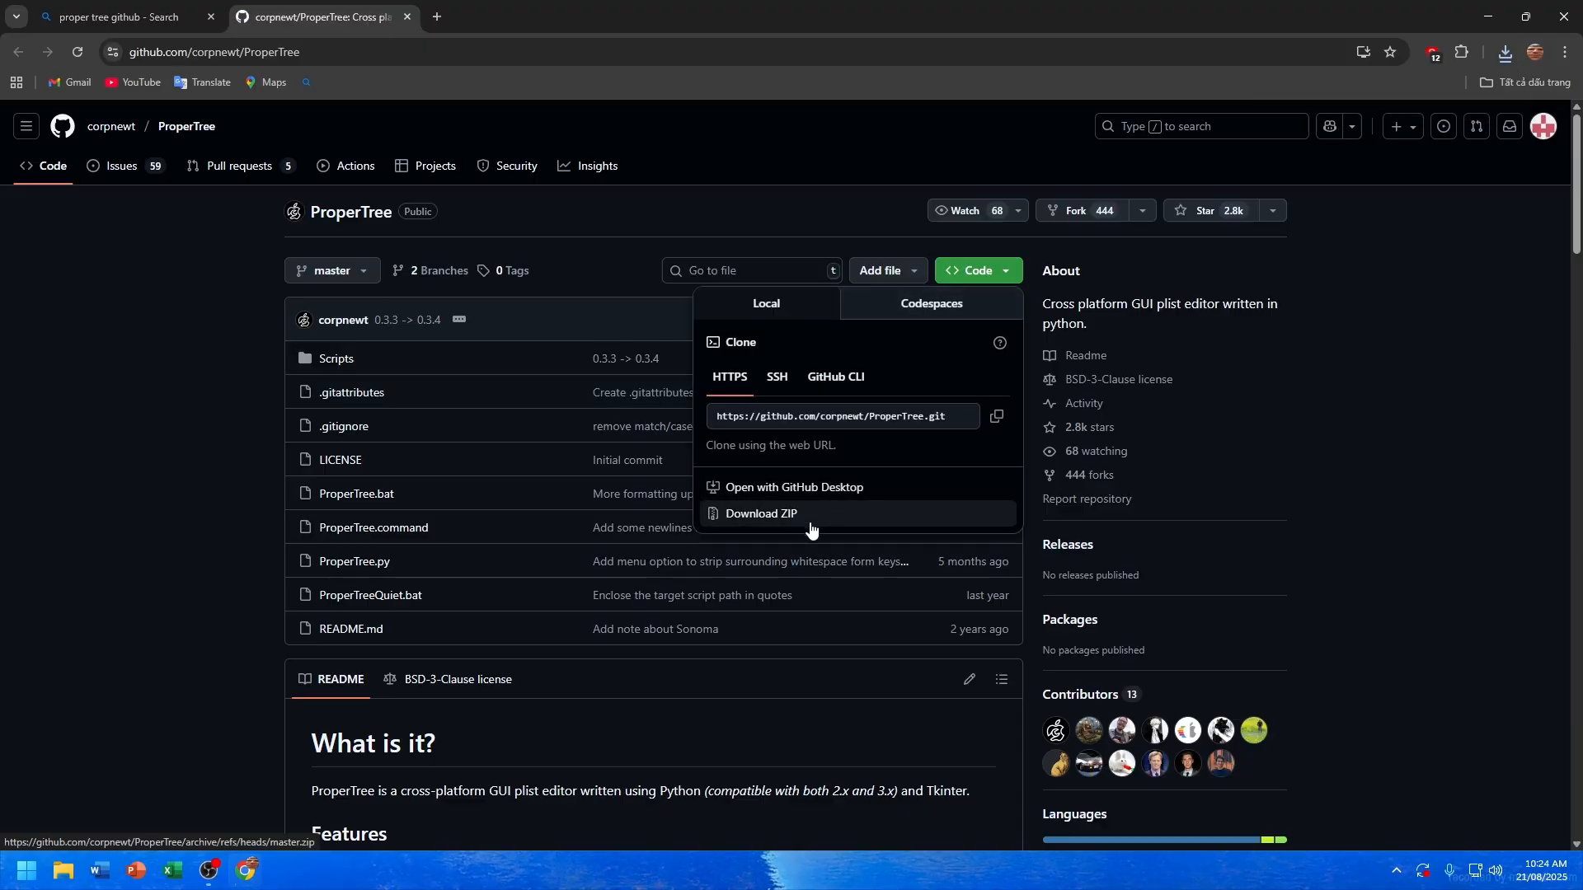
{"action": "left_click", "coordinate": [407, 16]}
Step: Search for "gensmbios github", download the corpnewt/GenSMBIOS repository as a ZIP, and close its page
{"action": "left_click", "coordinate": [445, 53]}
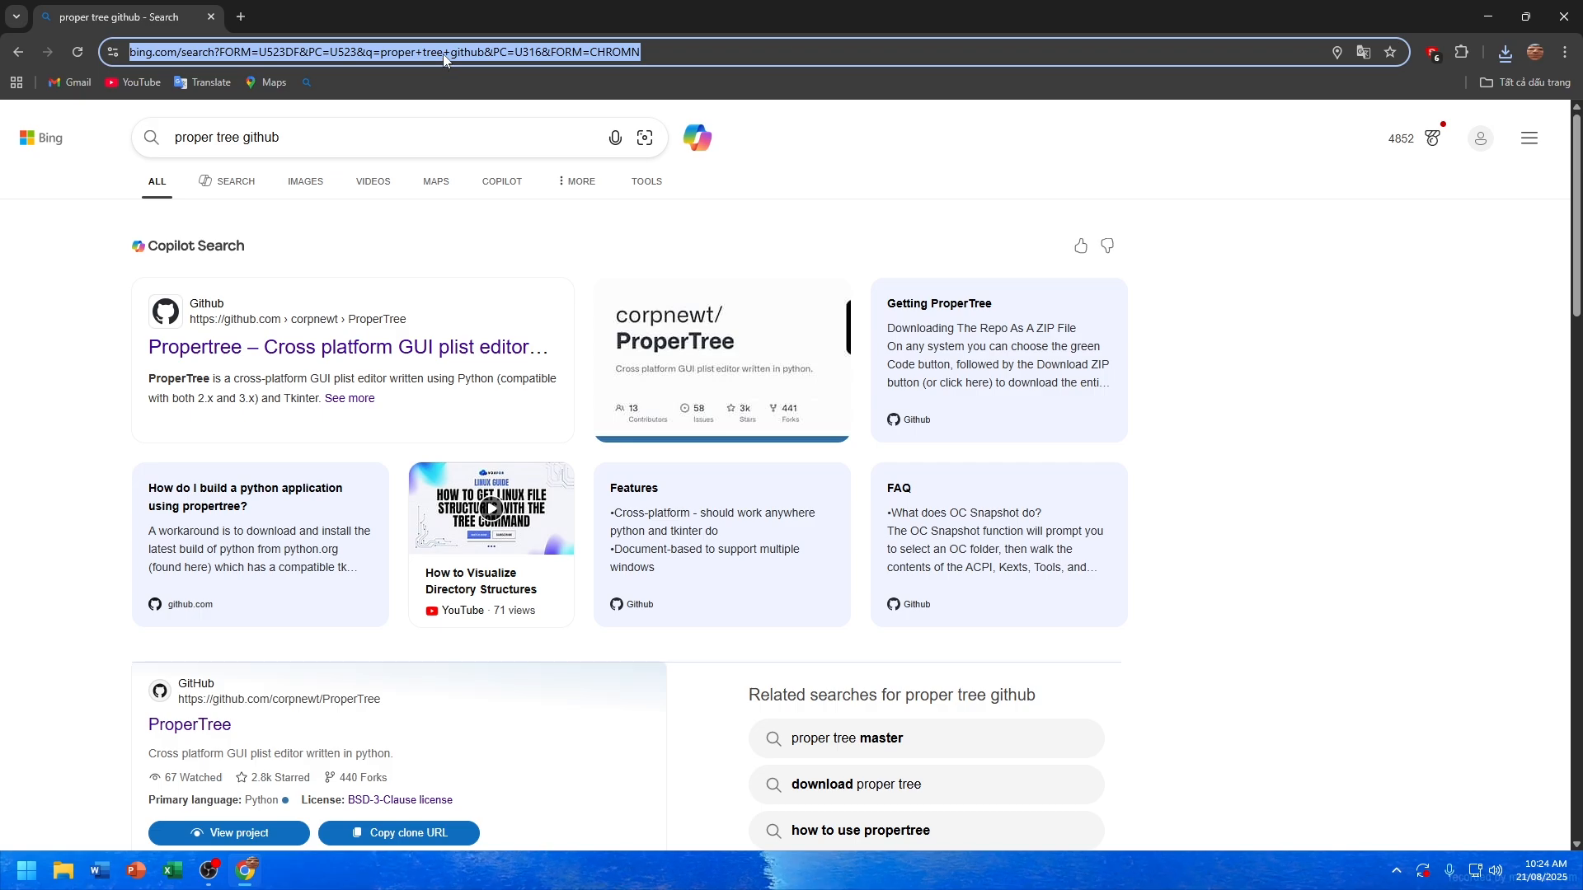
{"action": "type", "text": "gensmbio"}
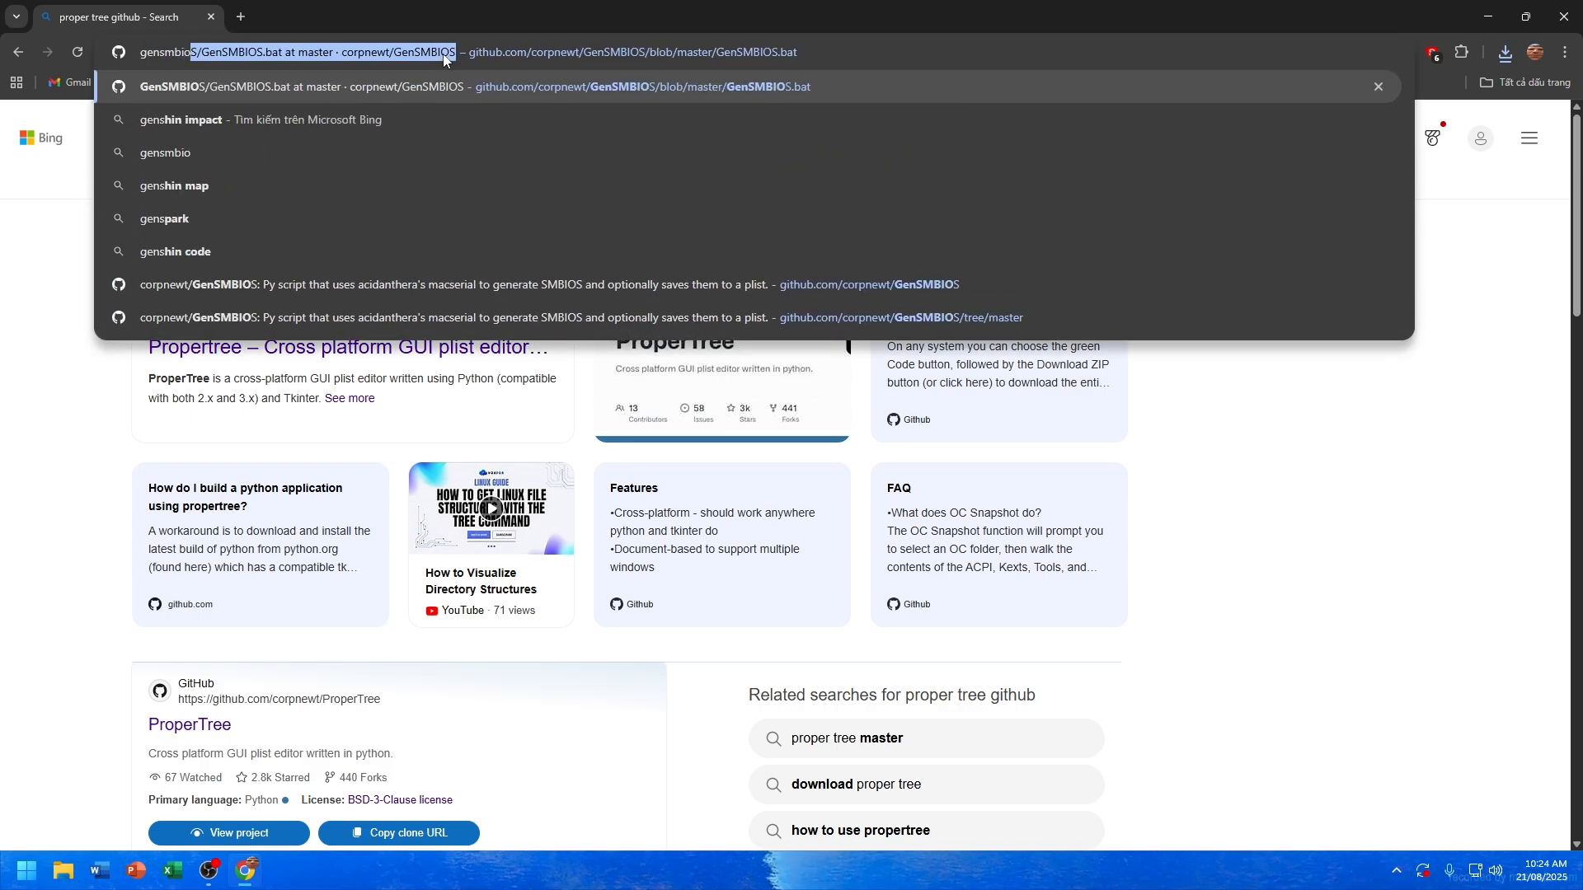
{"action": "type", "text": "s git"}
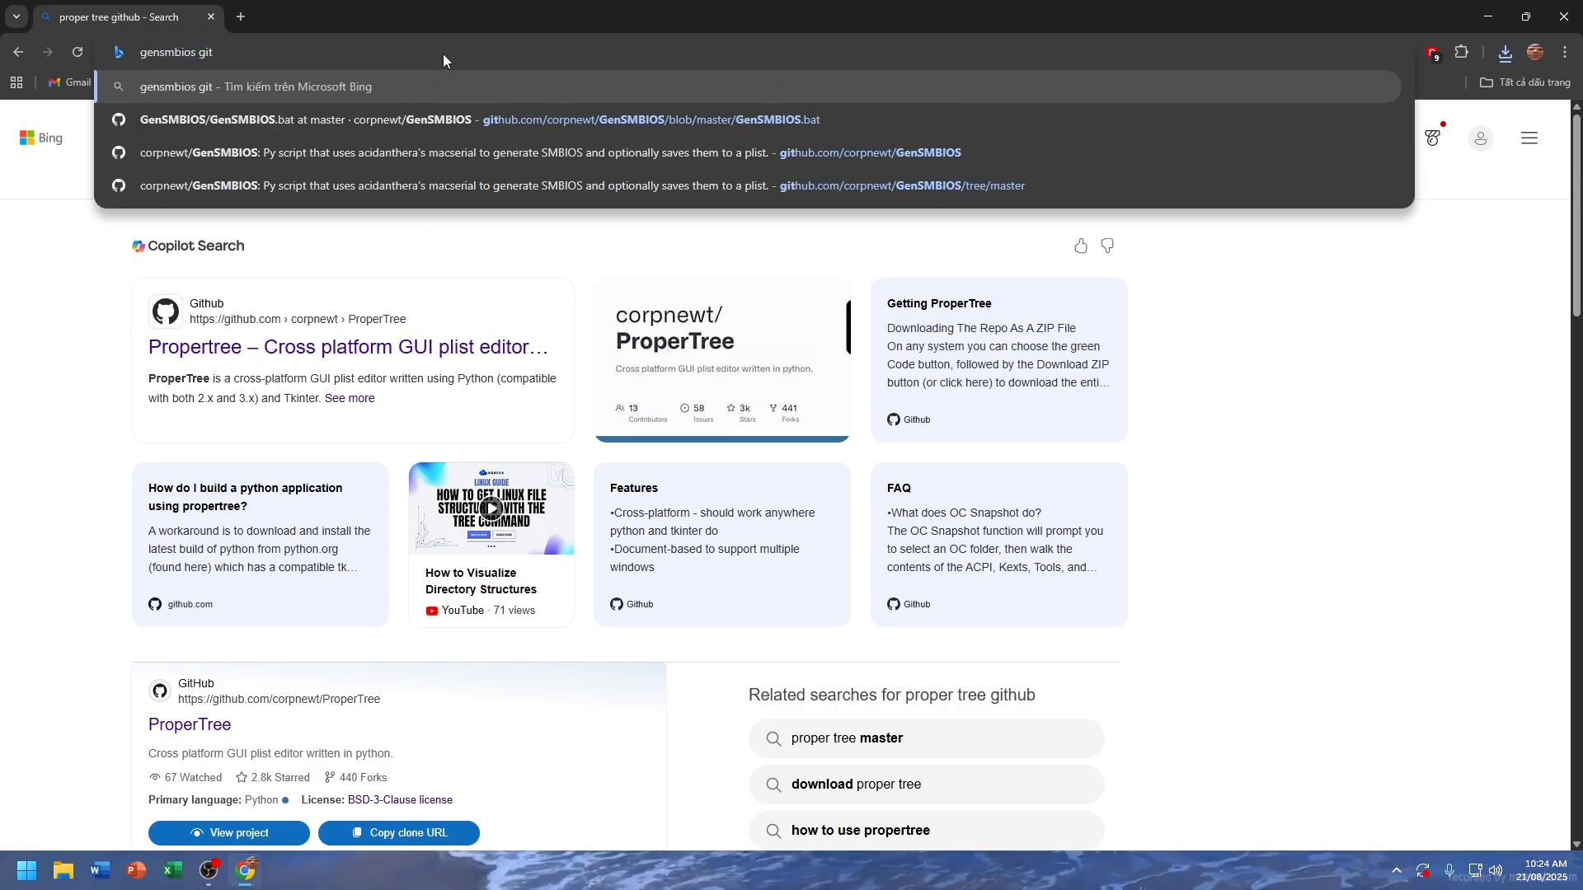
{"action": "type", "text": "hub"}
{"action": "key", "text": "Return"}
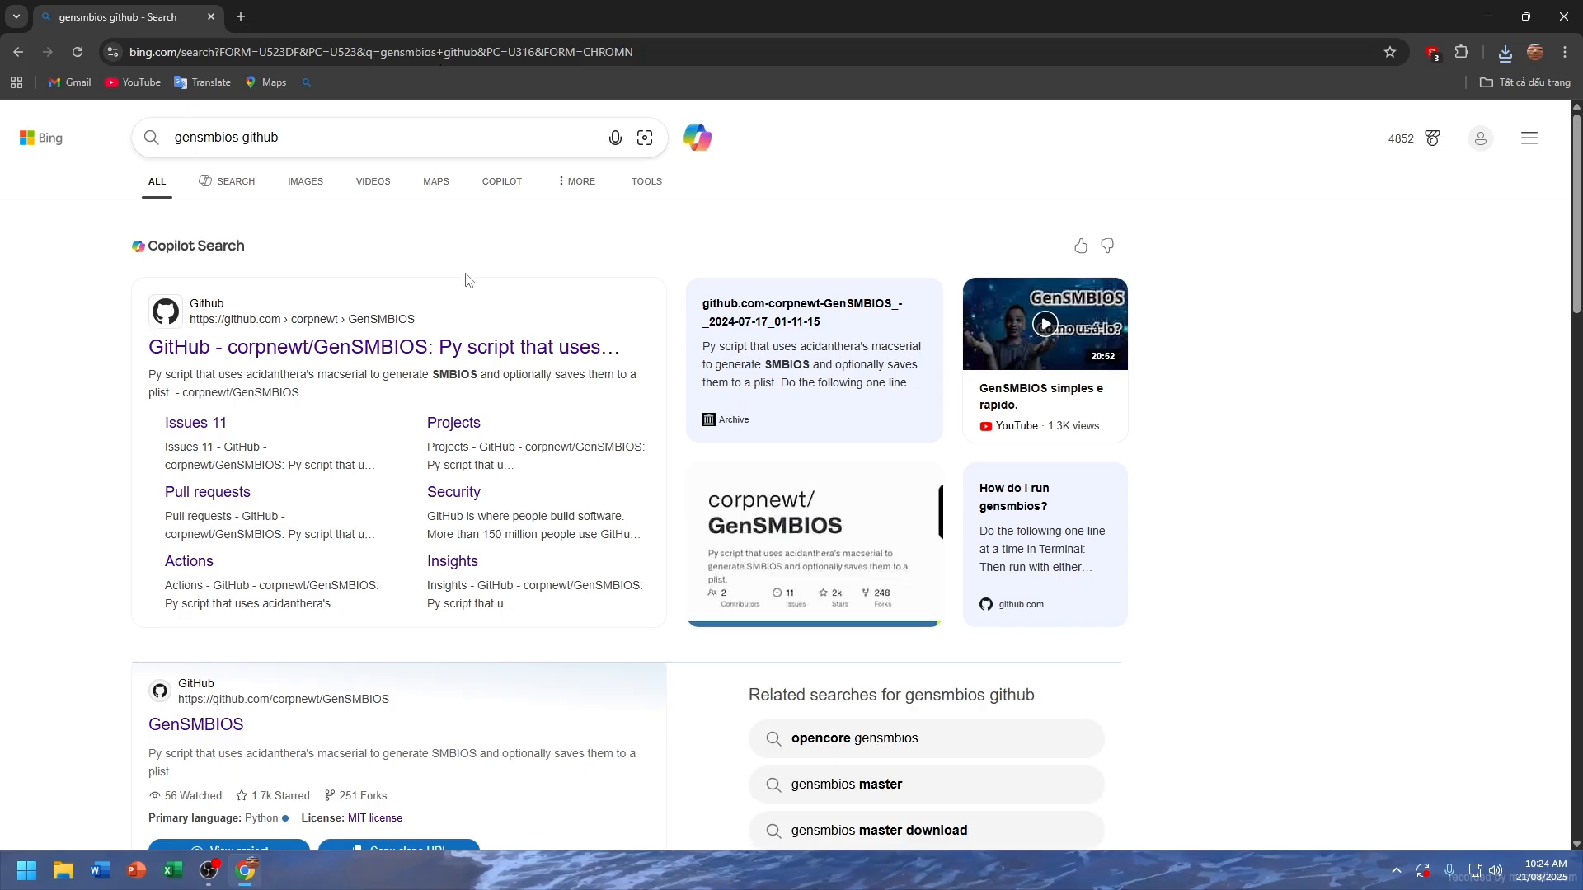
{"action": "left_click", "coordinate": [497, 344]}
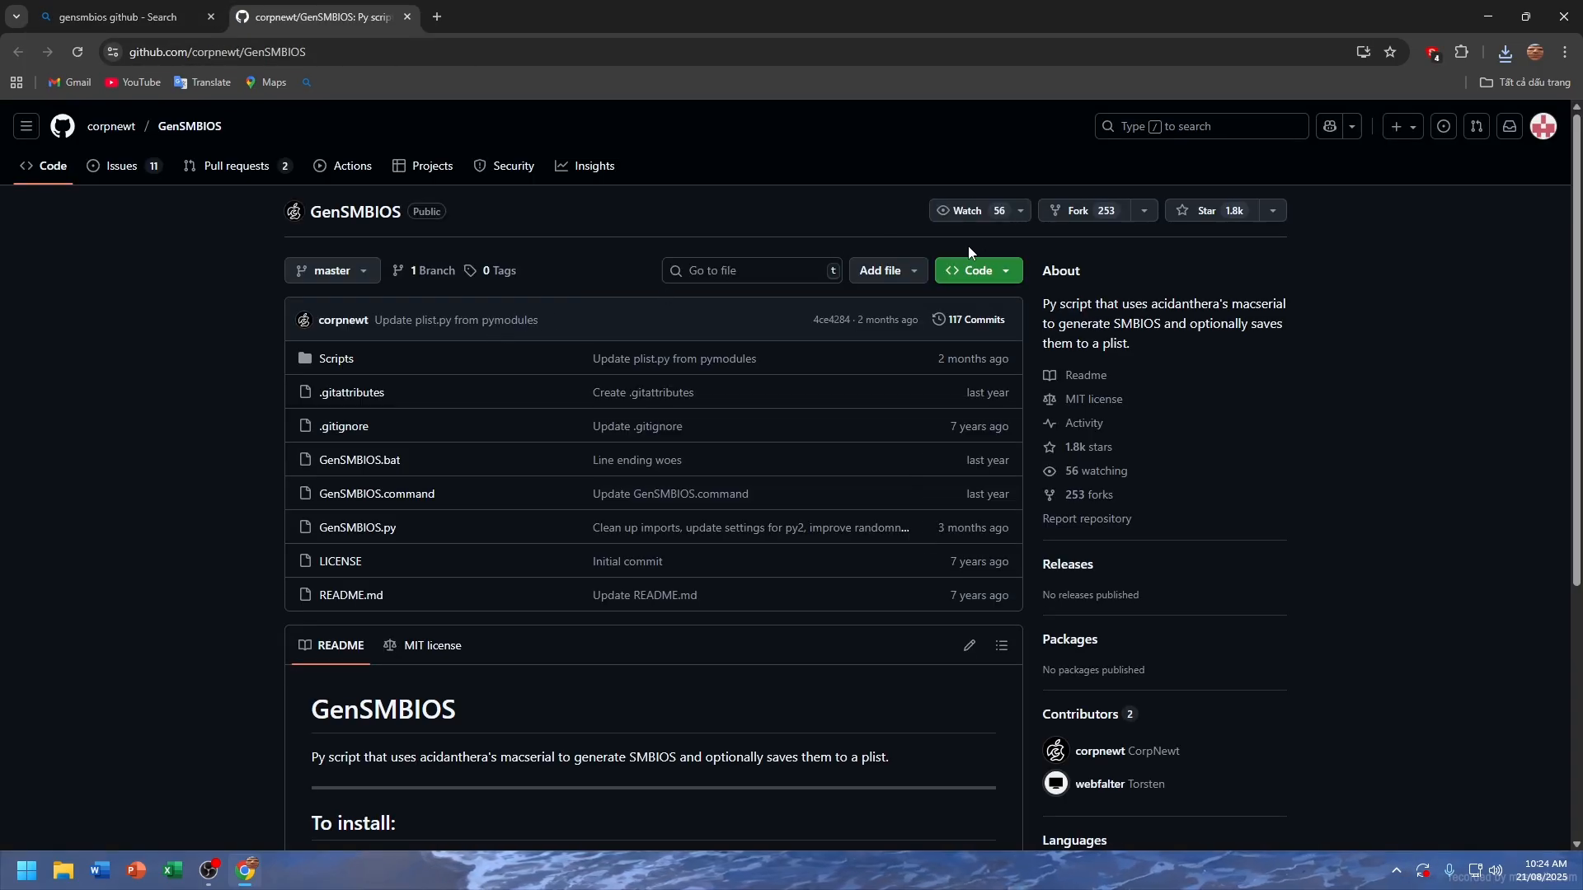
{"action": "left_click", "coordinate": [979, 270]}
{"action": "left_click", "coordinate": [907, 516]}
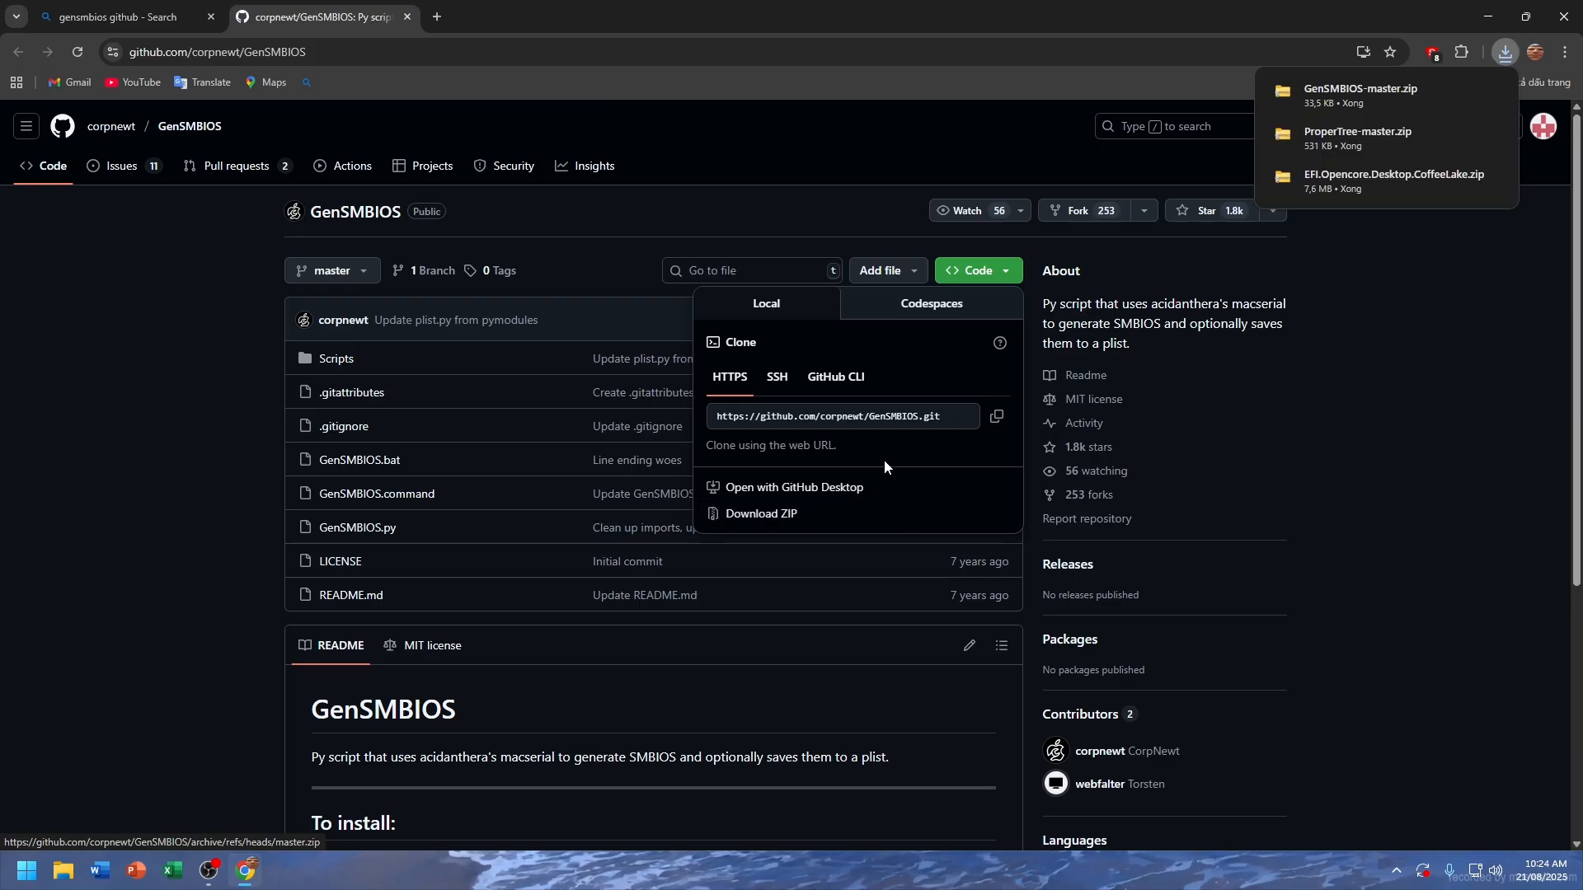
{"action": "left_click", "coordinate": [407, 16]}
Step: Search for "balena etcher", download the Etcher for Windows (x86|x64) installer from etcher.balena.io, and close the site
{"action": "left_click", "coordinate": [416, 51]}
{"action": "type", "text": "bale"}
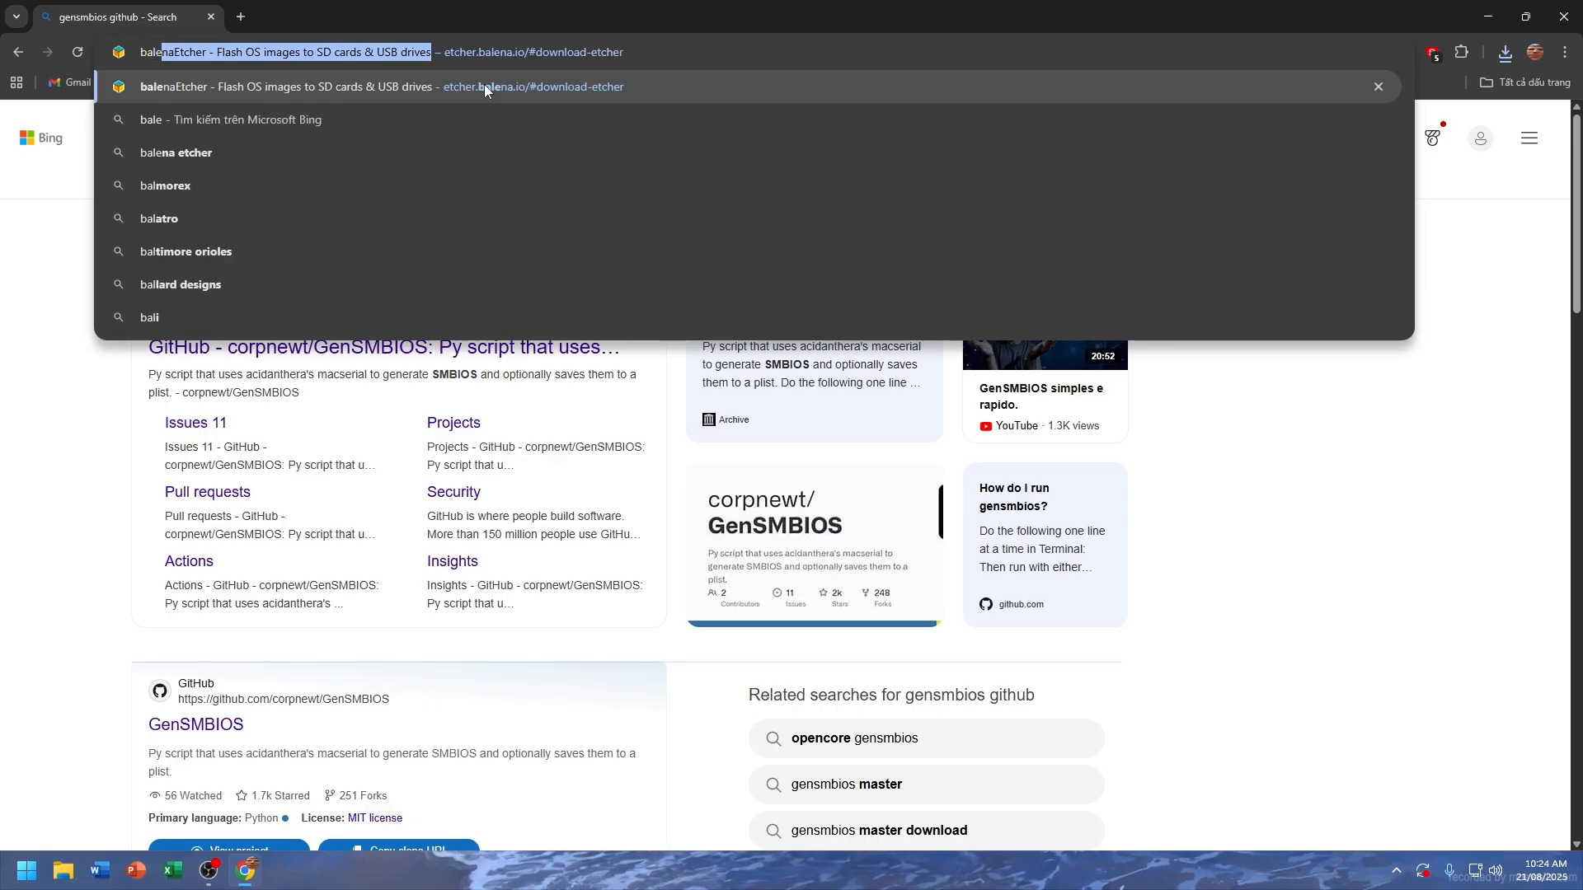
{"action": "type", "text": "na etcher"}
{"action": "key", "text": "Return"}
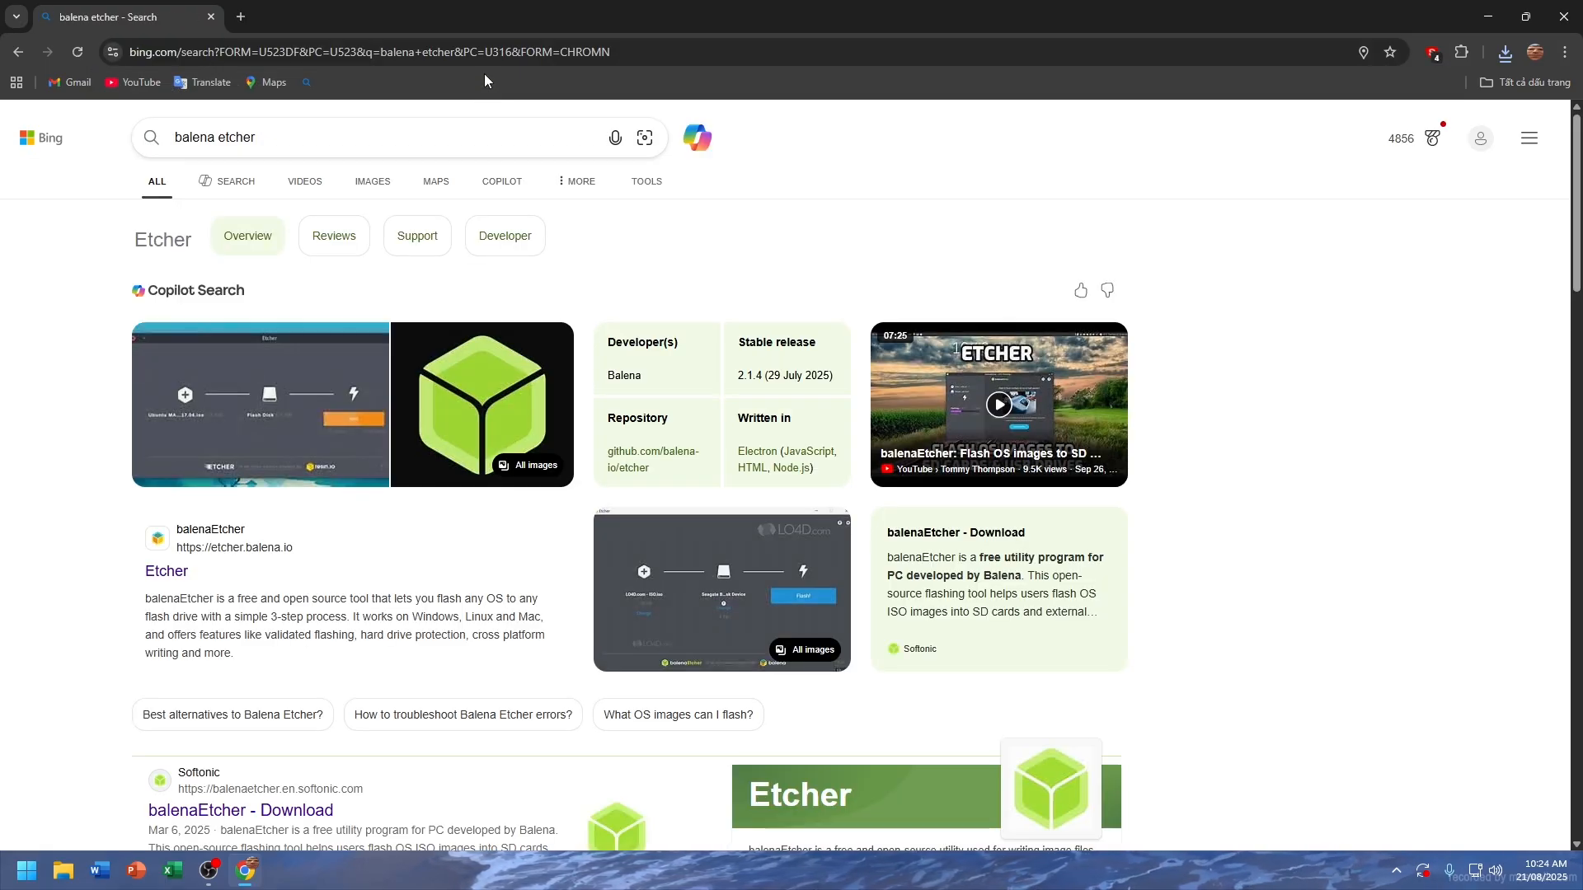
{"action": "scroll", "coordinate": [428, 434], "scroll_direction": "down", "scroll_amount": 1}
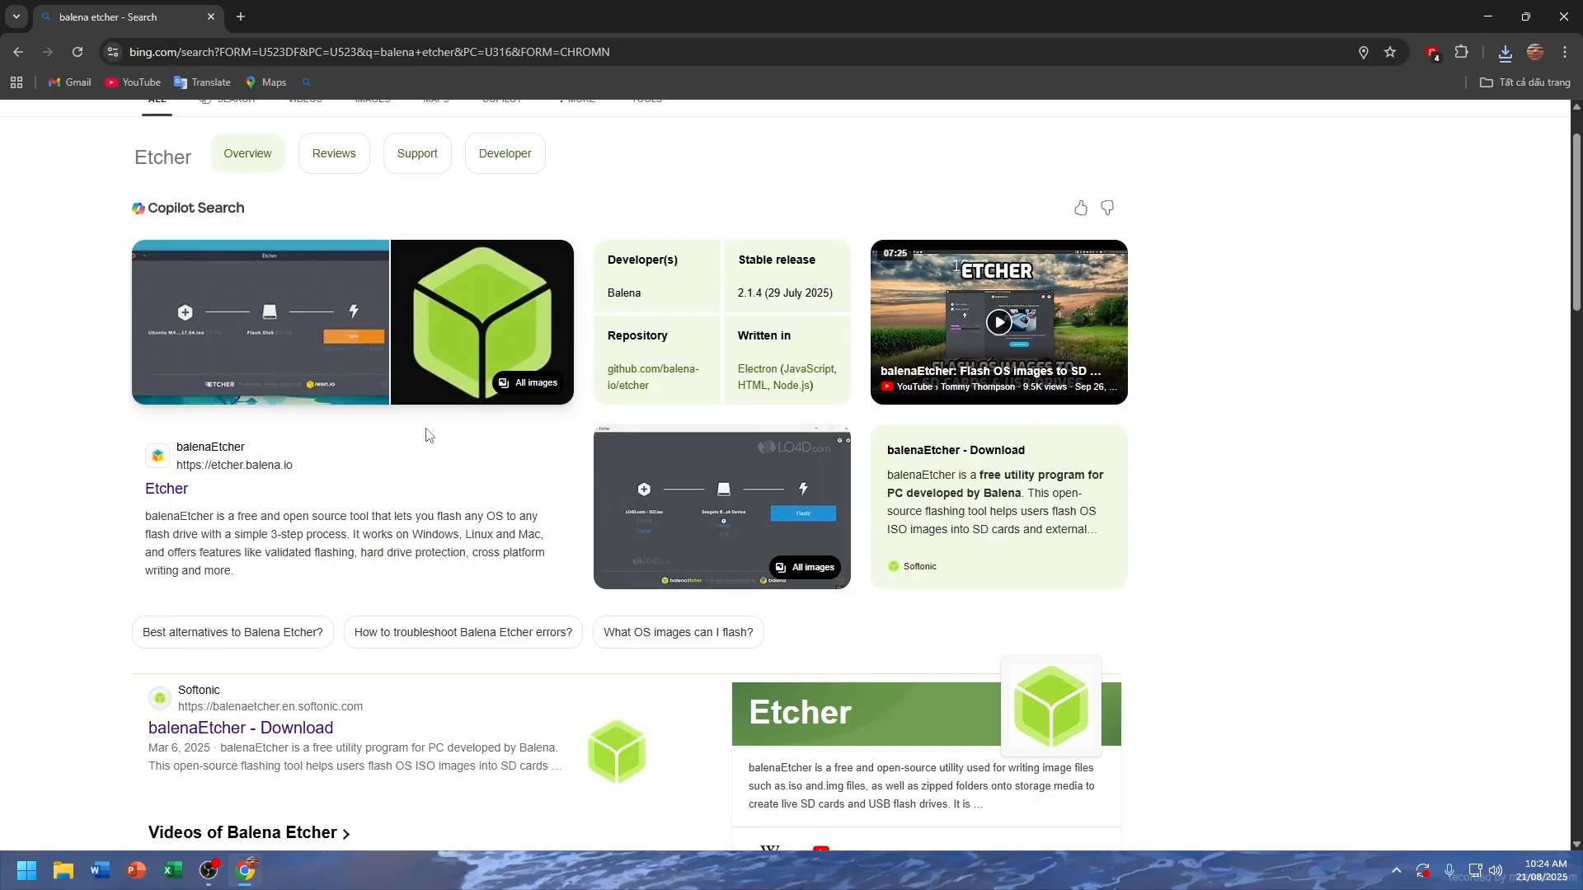
{"action": "left_click", "coordinate": [183, 491]}
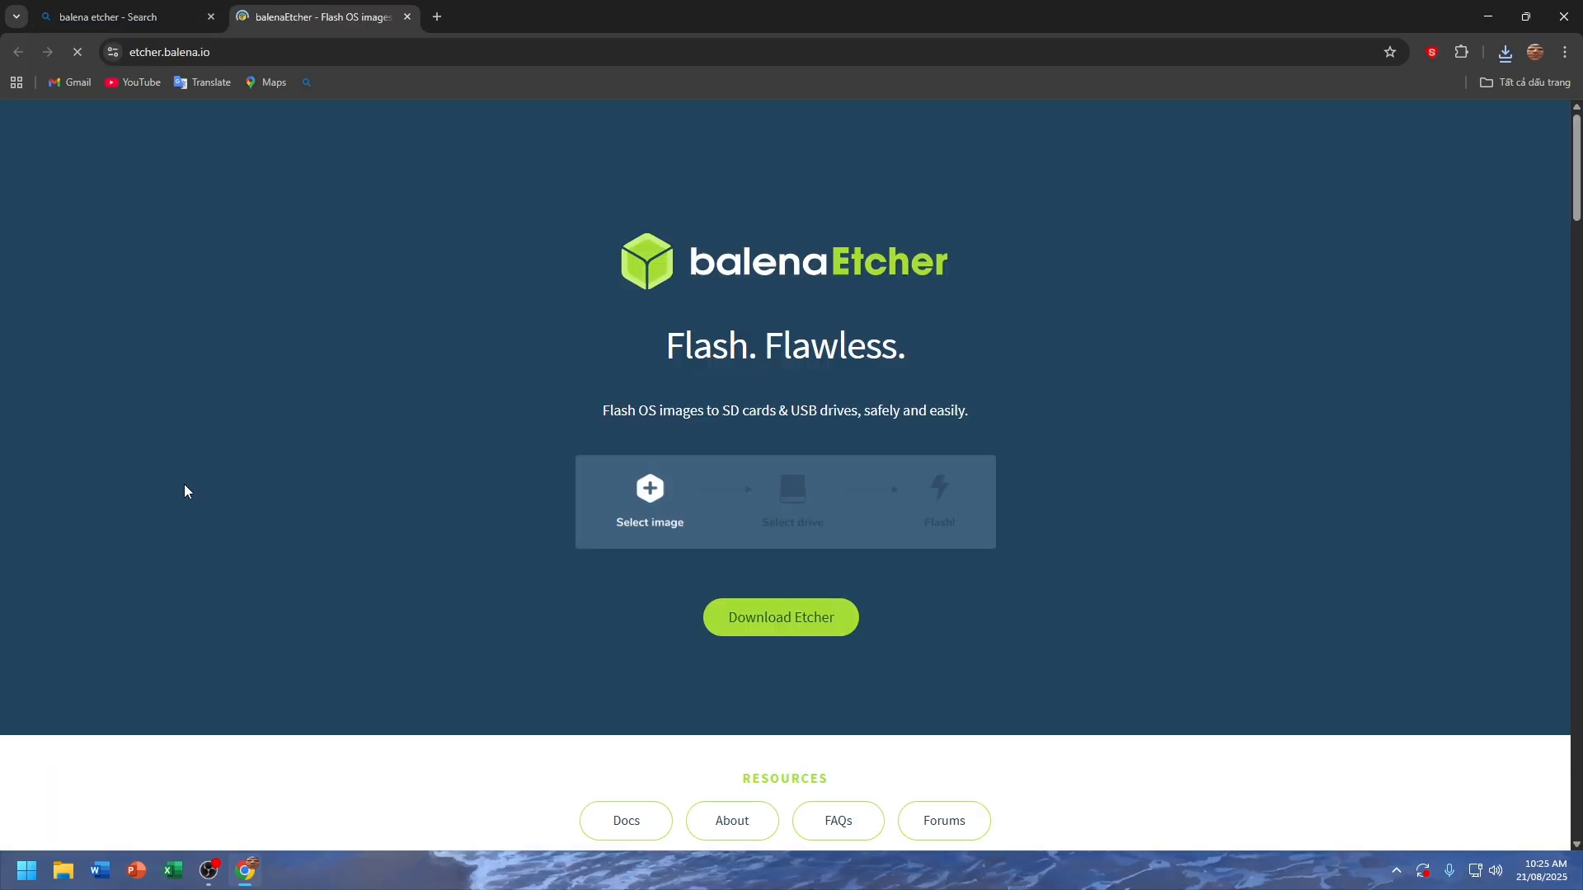
{"action": "left_click", "coordinate": [790, 630]}
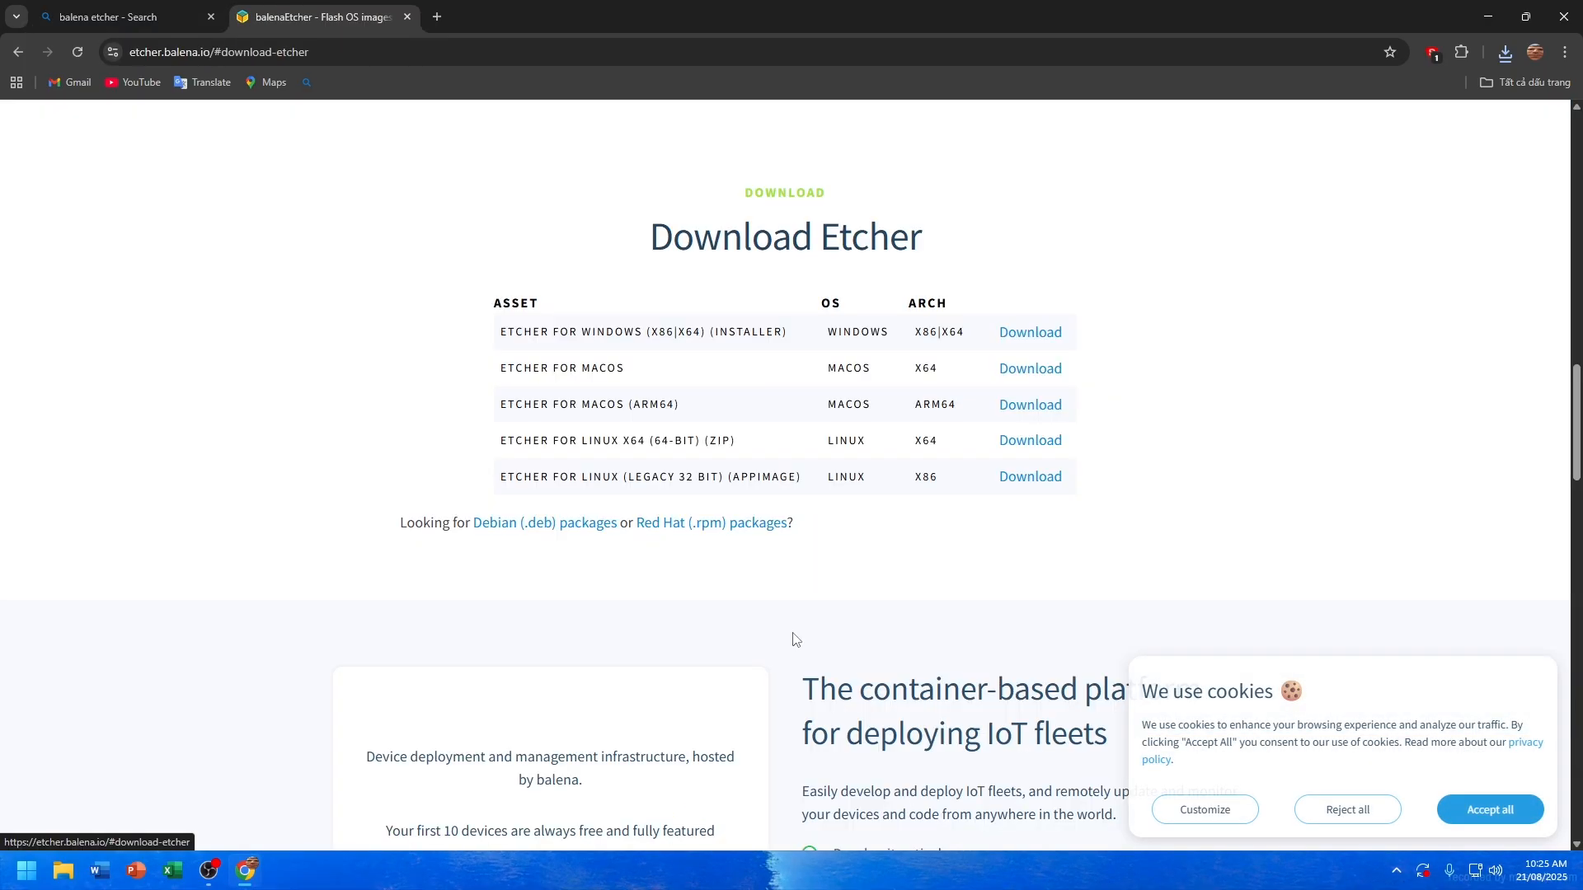
{"action": "left_click", "coordinate": [1024, 333]}
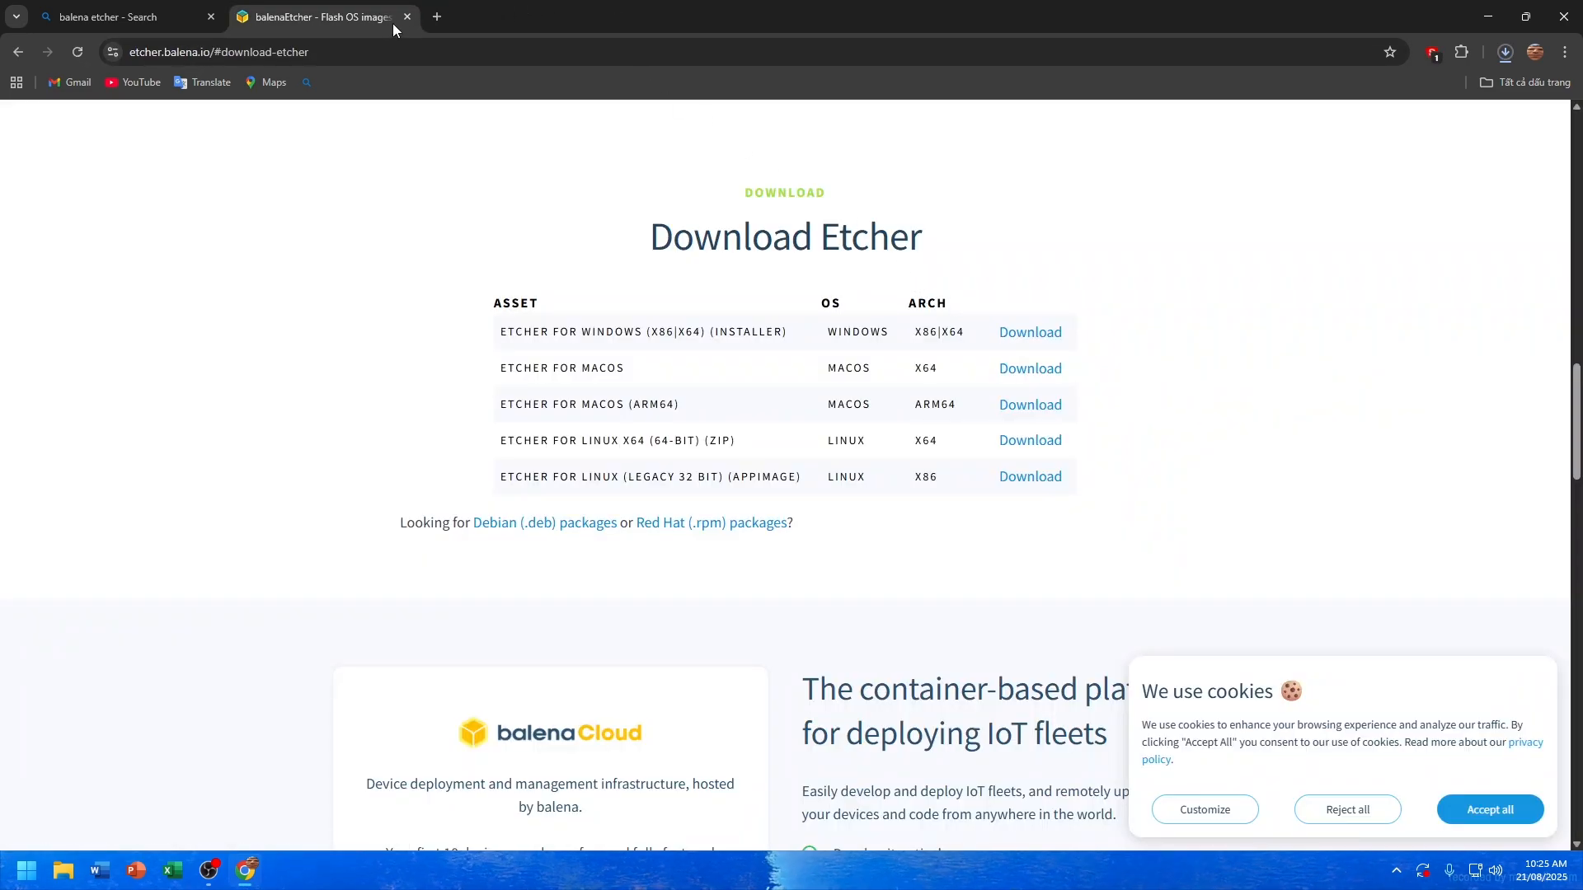
{"action": "left_click", "coordinate": [406, 17]}
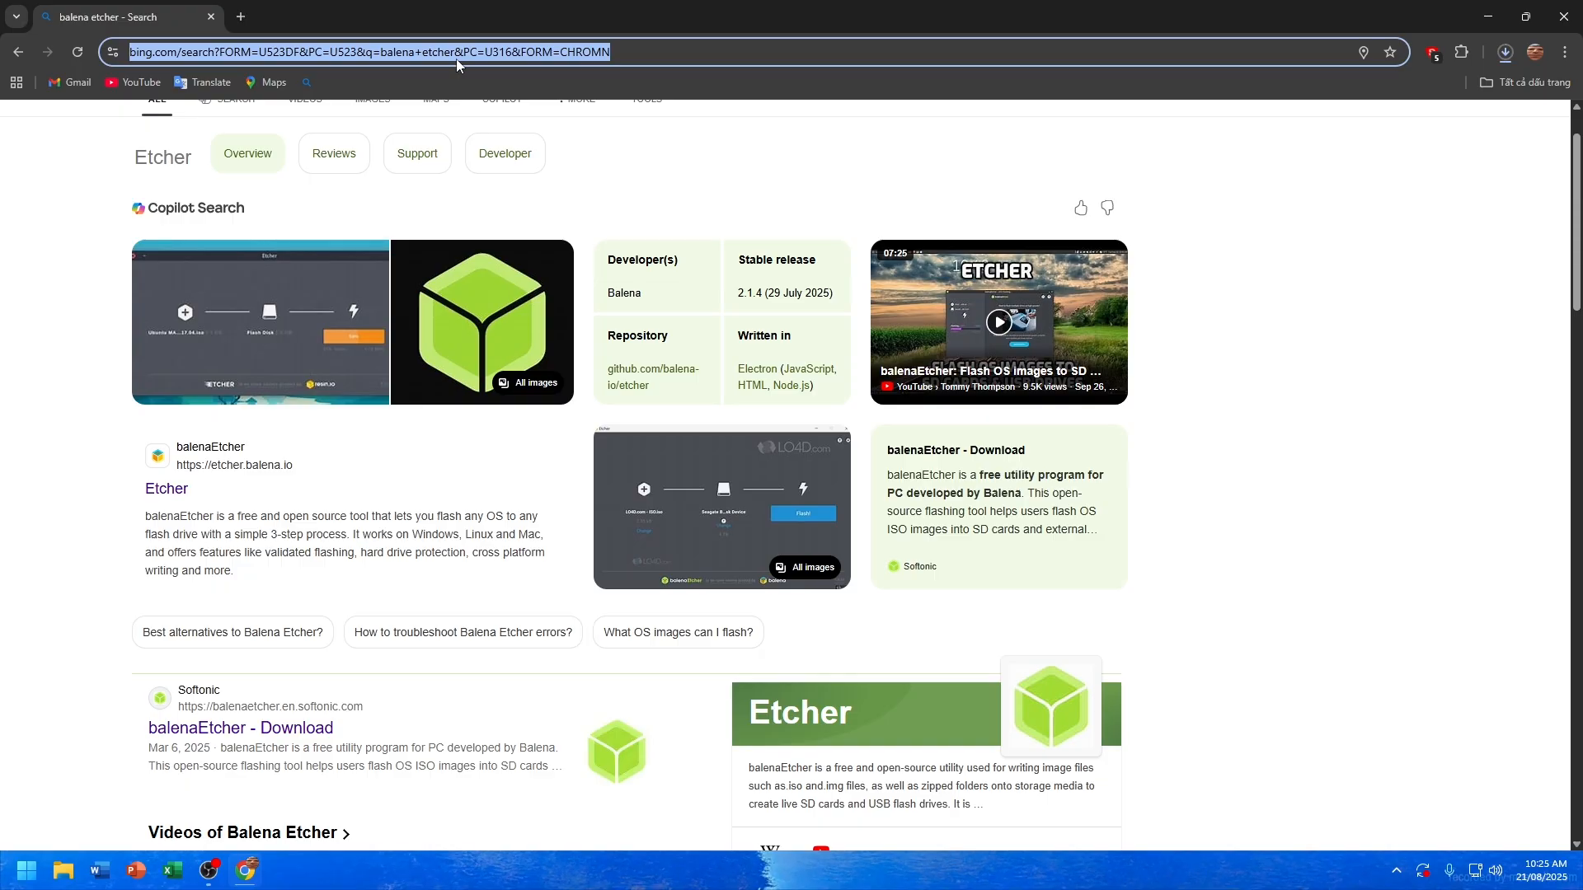
Step: Search the web for "minitool partition wizard"
{"action": "type", "text": "mini"}
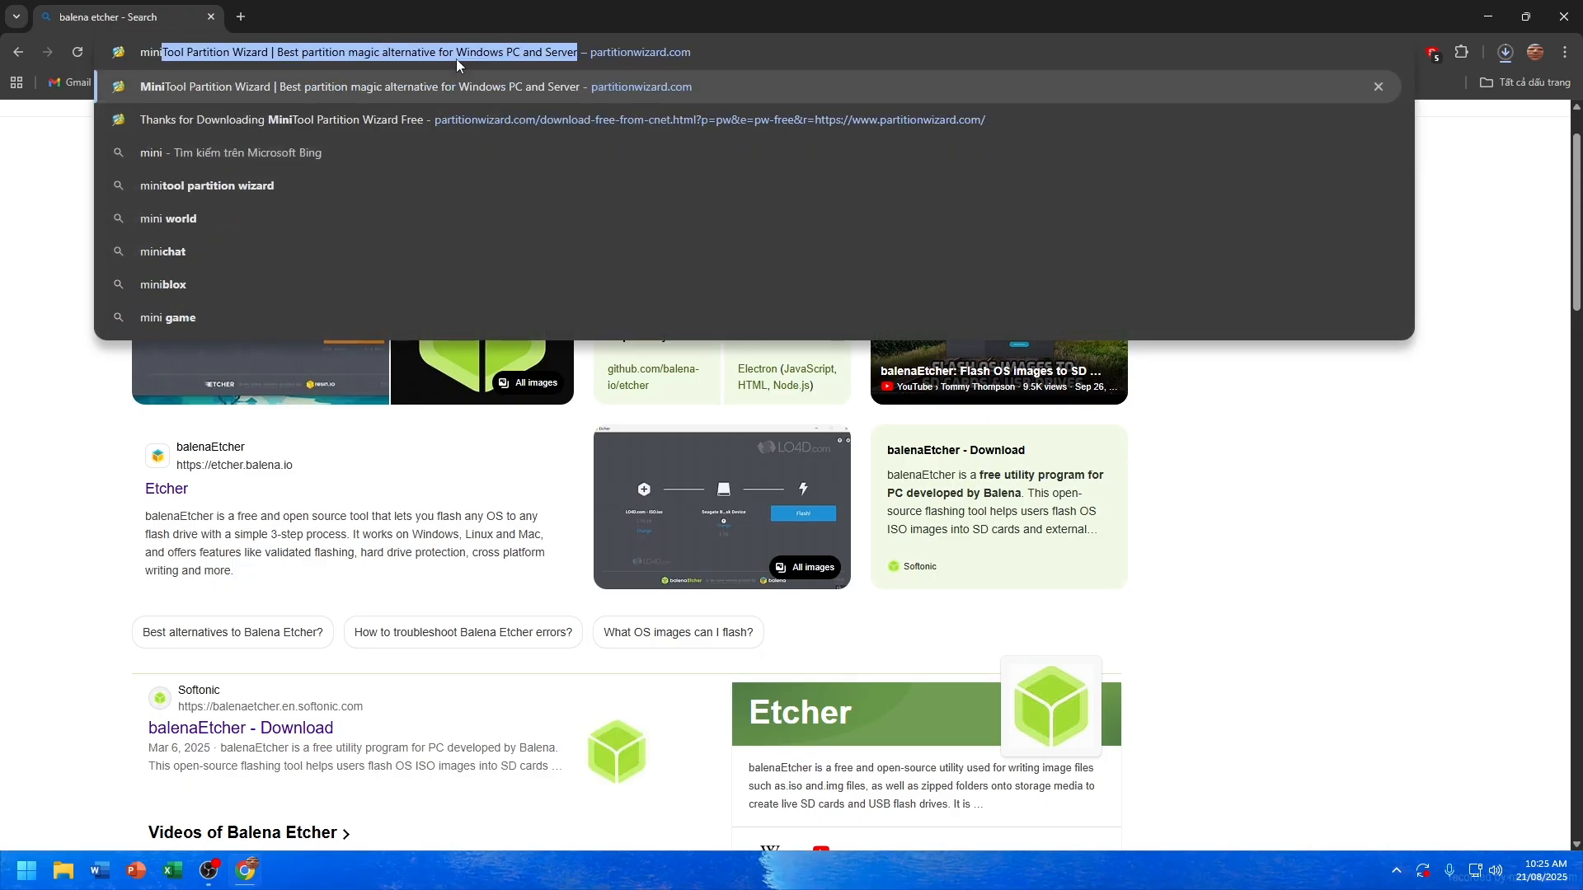
{"action": "type", "text": "too pa"}
{"action": "key", "text": "BackSpace"}
{"action": "key", "text": "BackSpace"}
{"action": "key", "text": "BackSpace"}
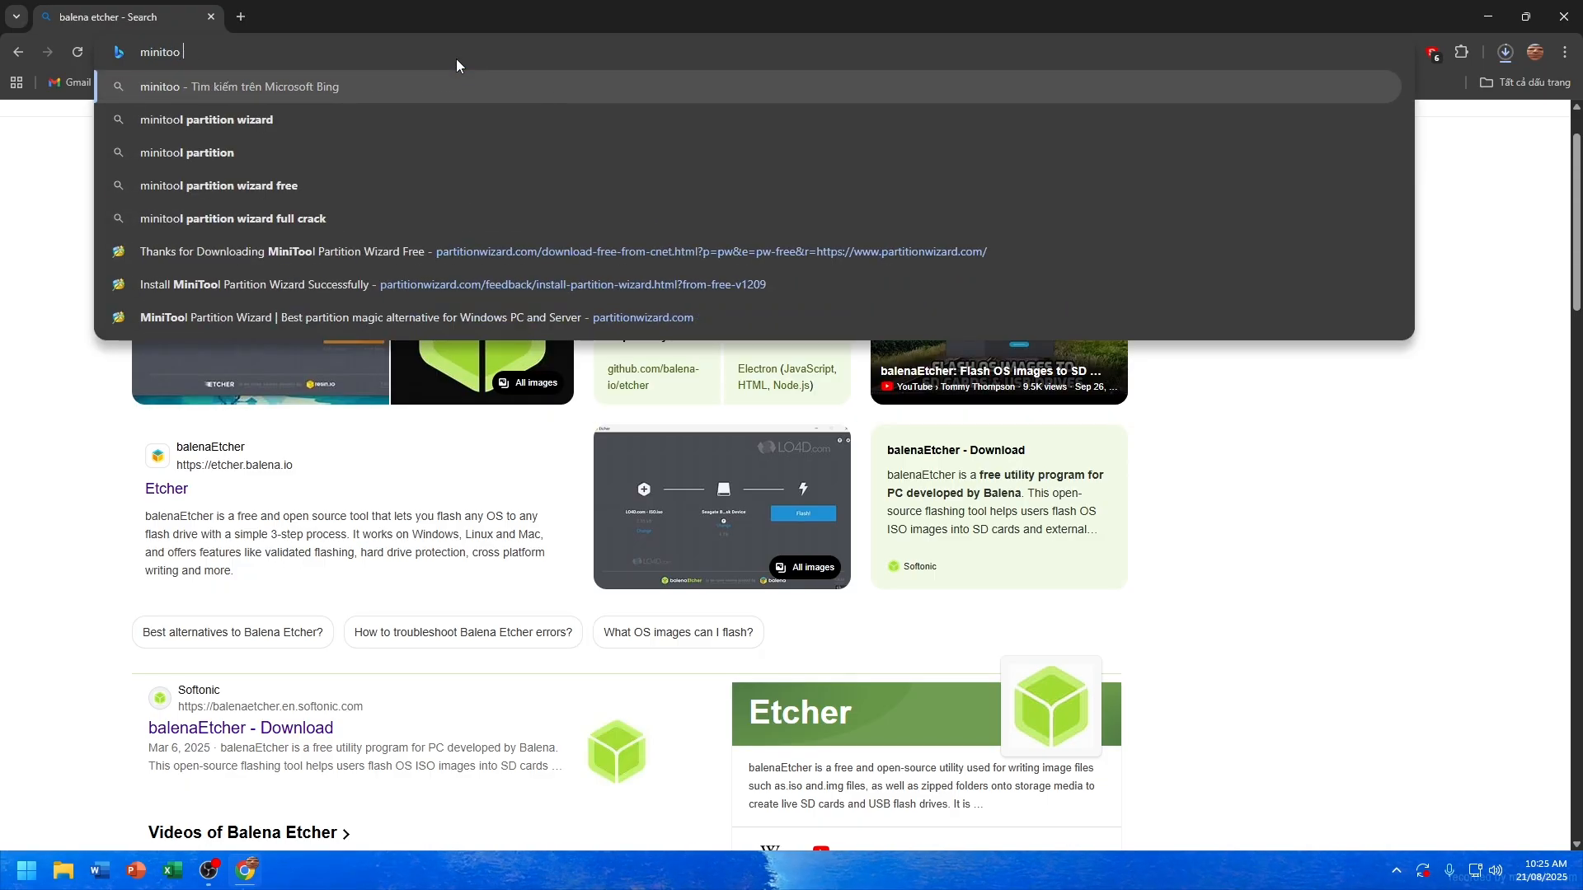
{"action": "type", "text": "l part"}
{"action": "type", "text": "ition wiza"}
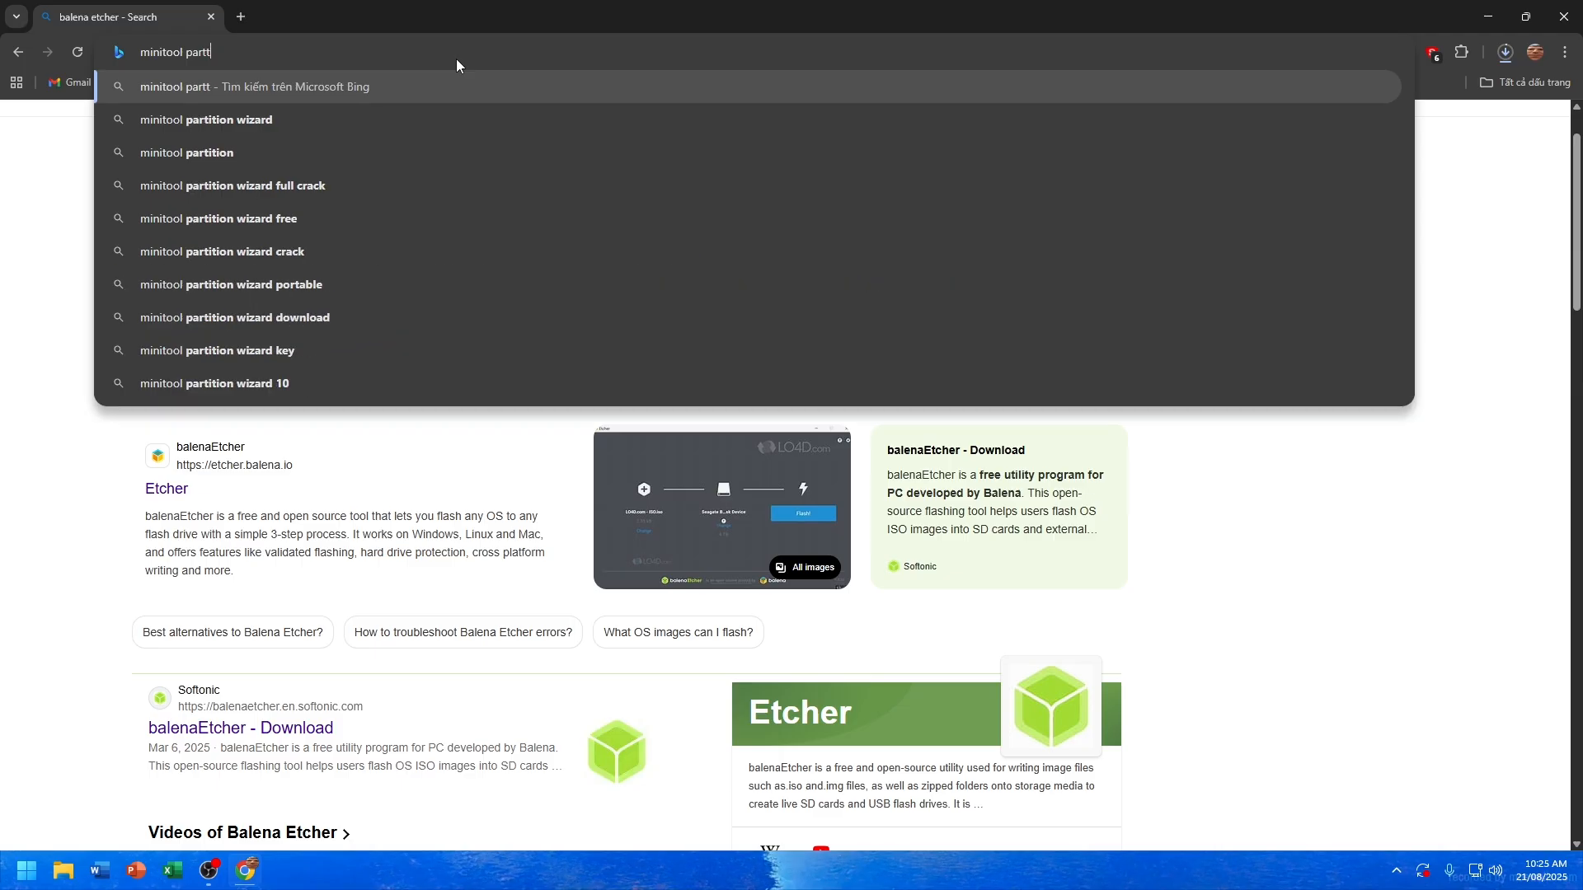
{"action": "type", "text": "rd"}
{"action": "key", "text": "Return"}
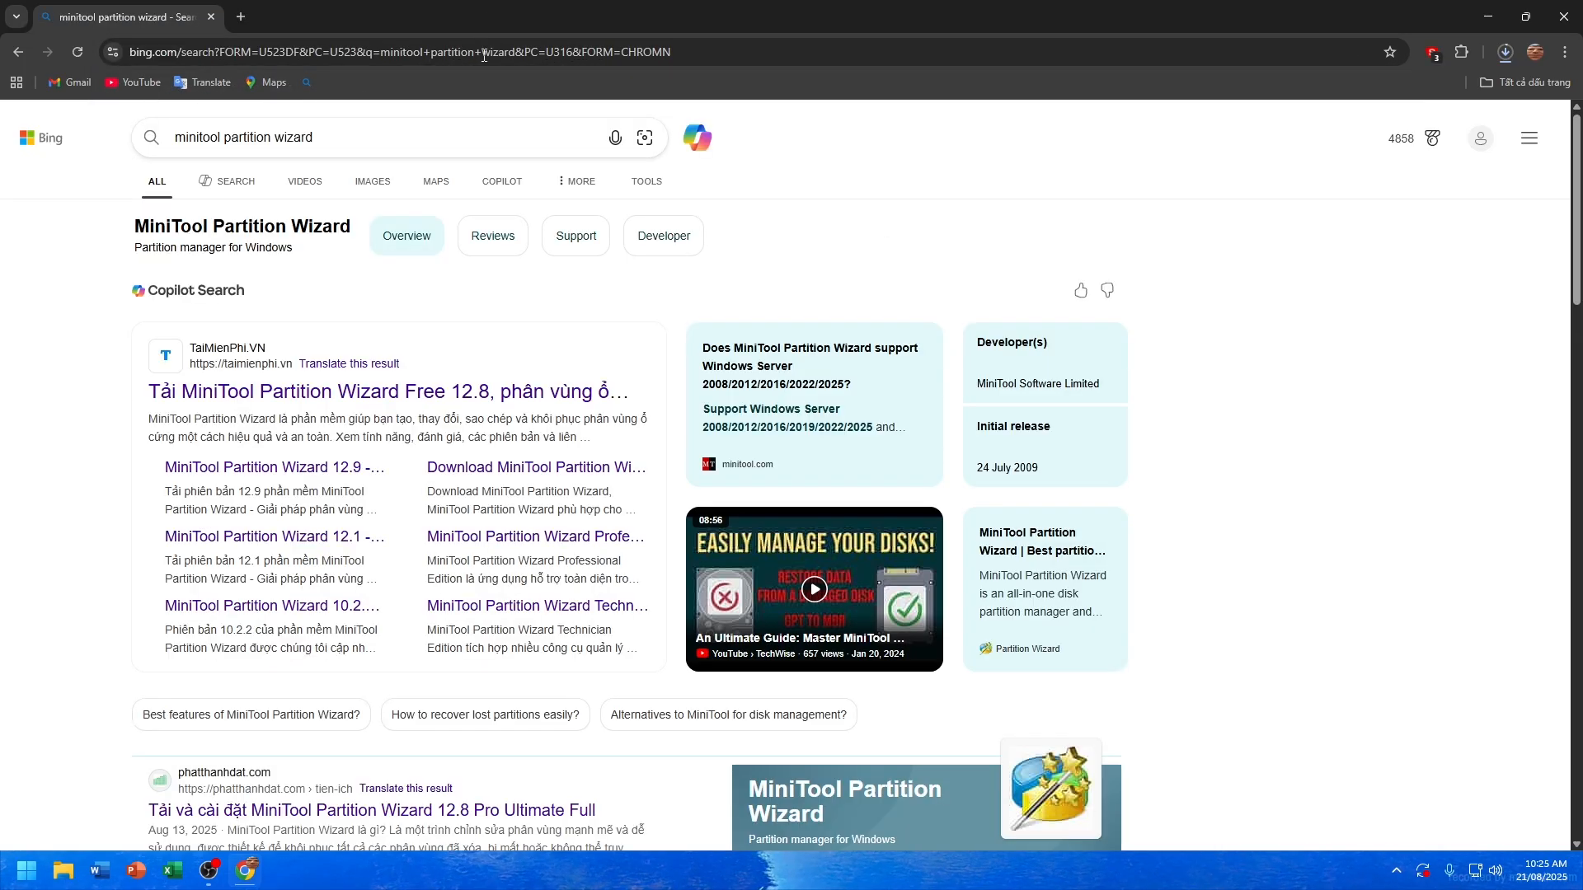
Step: Download the Free Edition of MiniTool Partition Wizard from partitionwizard.com, check the recent downloads, and close the site's pages
{"action": "scroll", "coordinate": [541, 380], "scroll_direction": "down", "scroll_amount": 8}
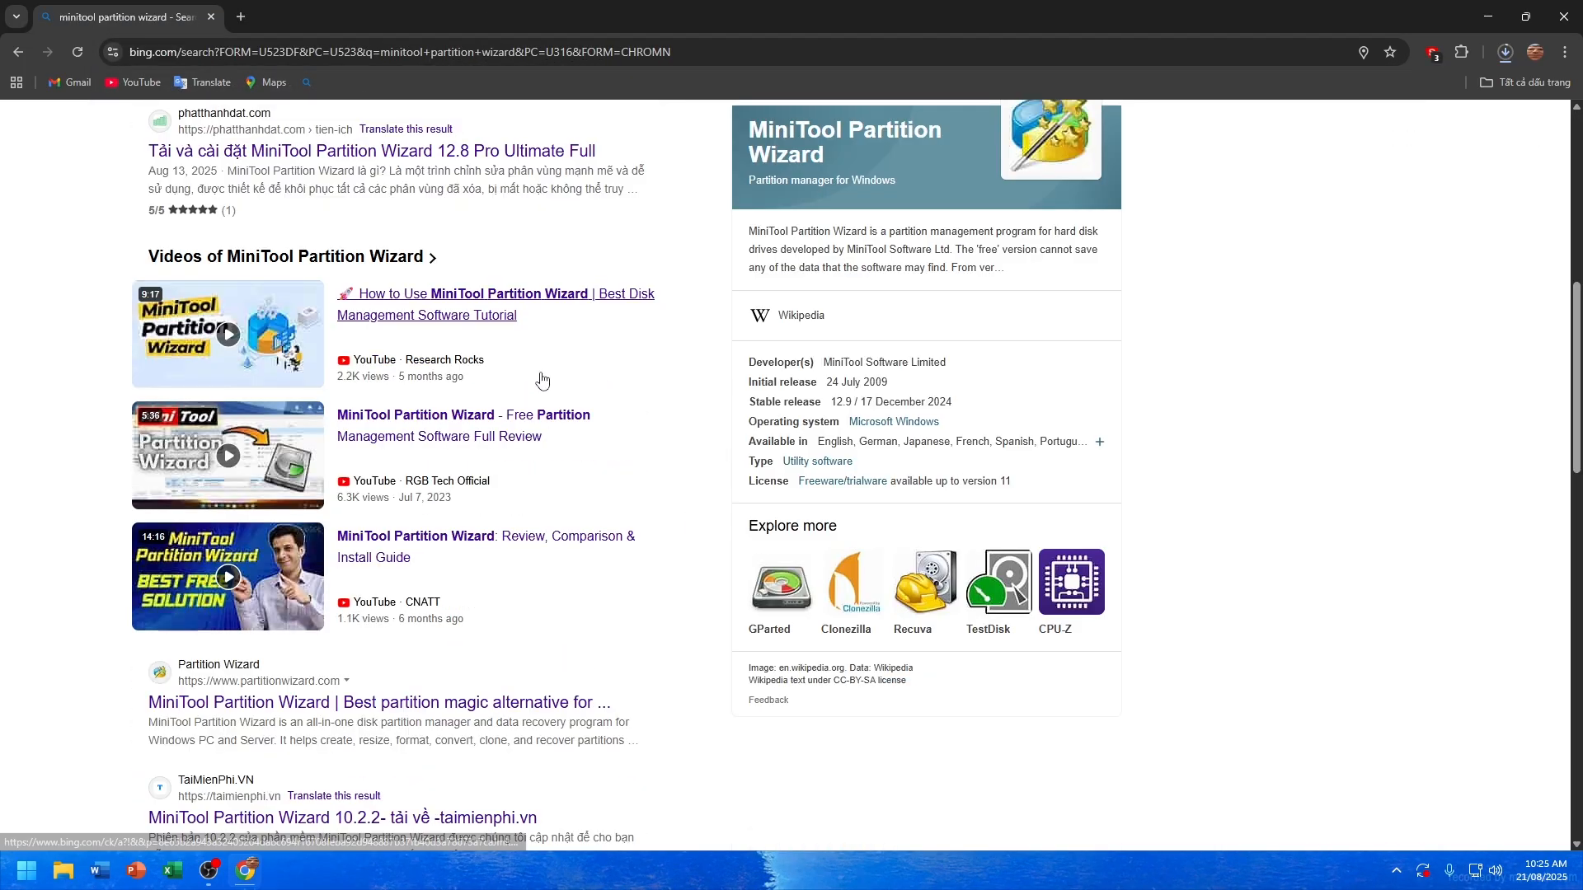
{"action": "left_click", "coordinate": [523, 701]}
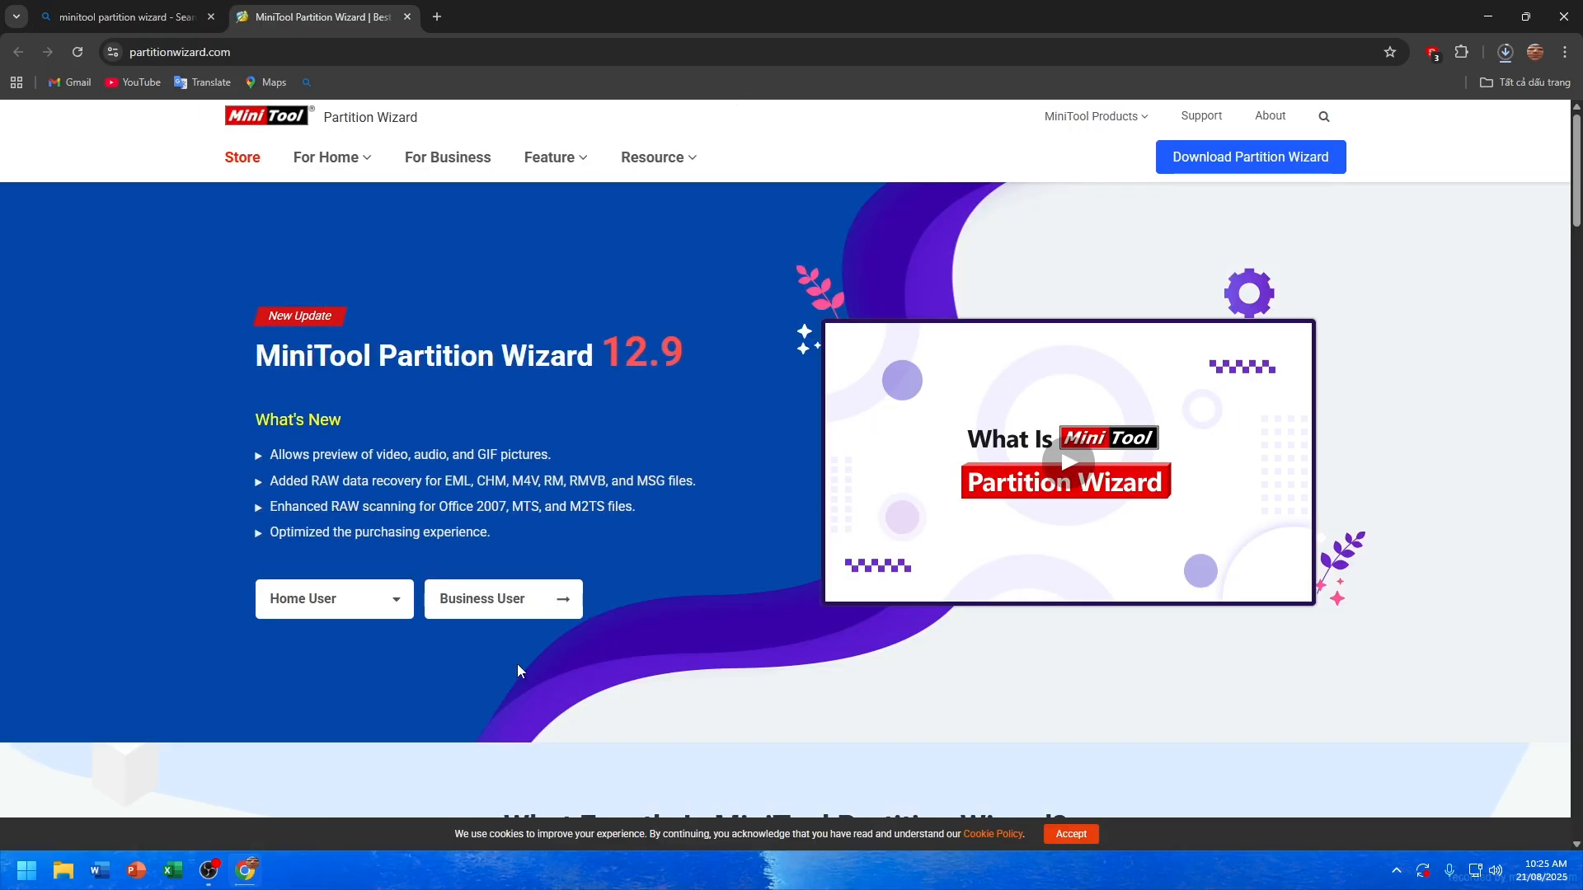
{"action": "left_click", "coordinate": [1220, 159]}
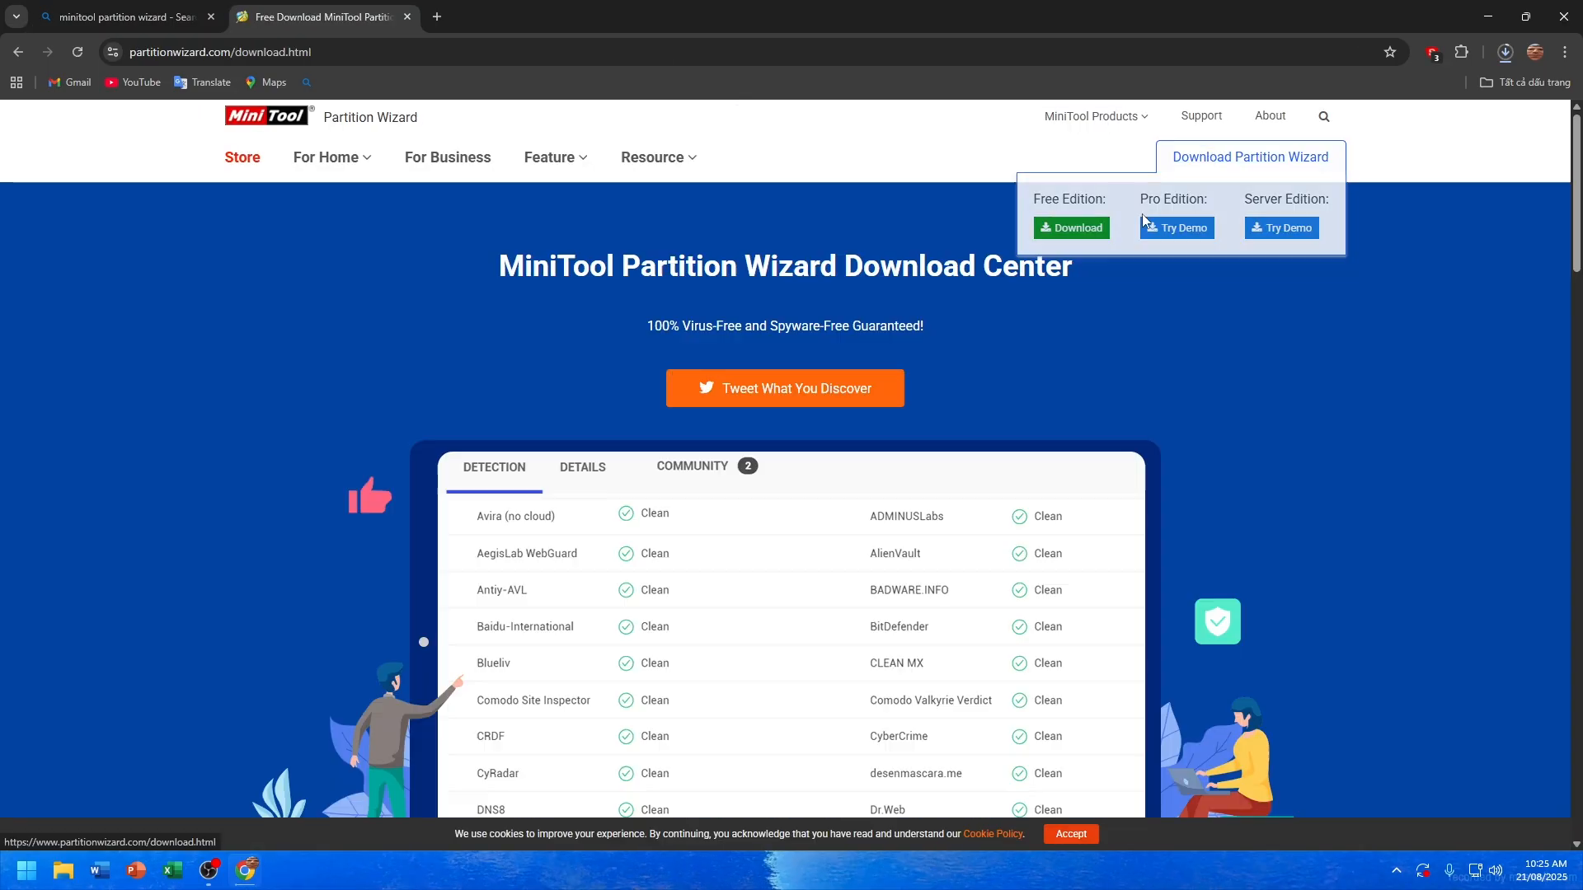
{"action": "left_click", "coordinate": [1102, 239]}
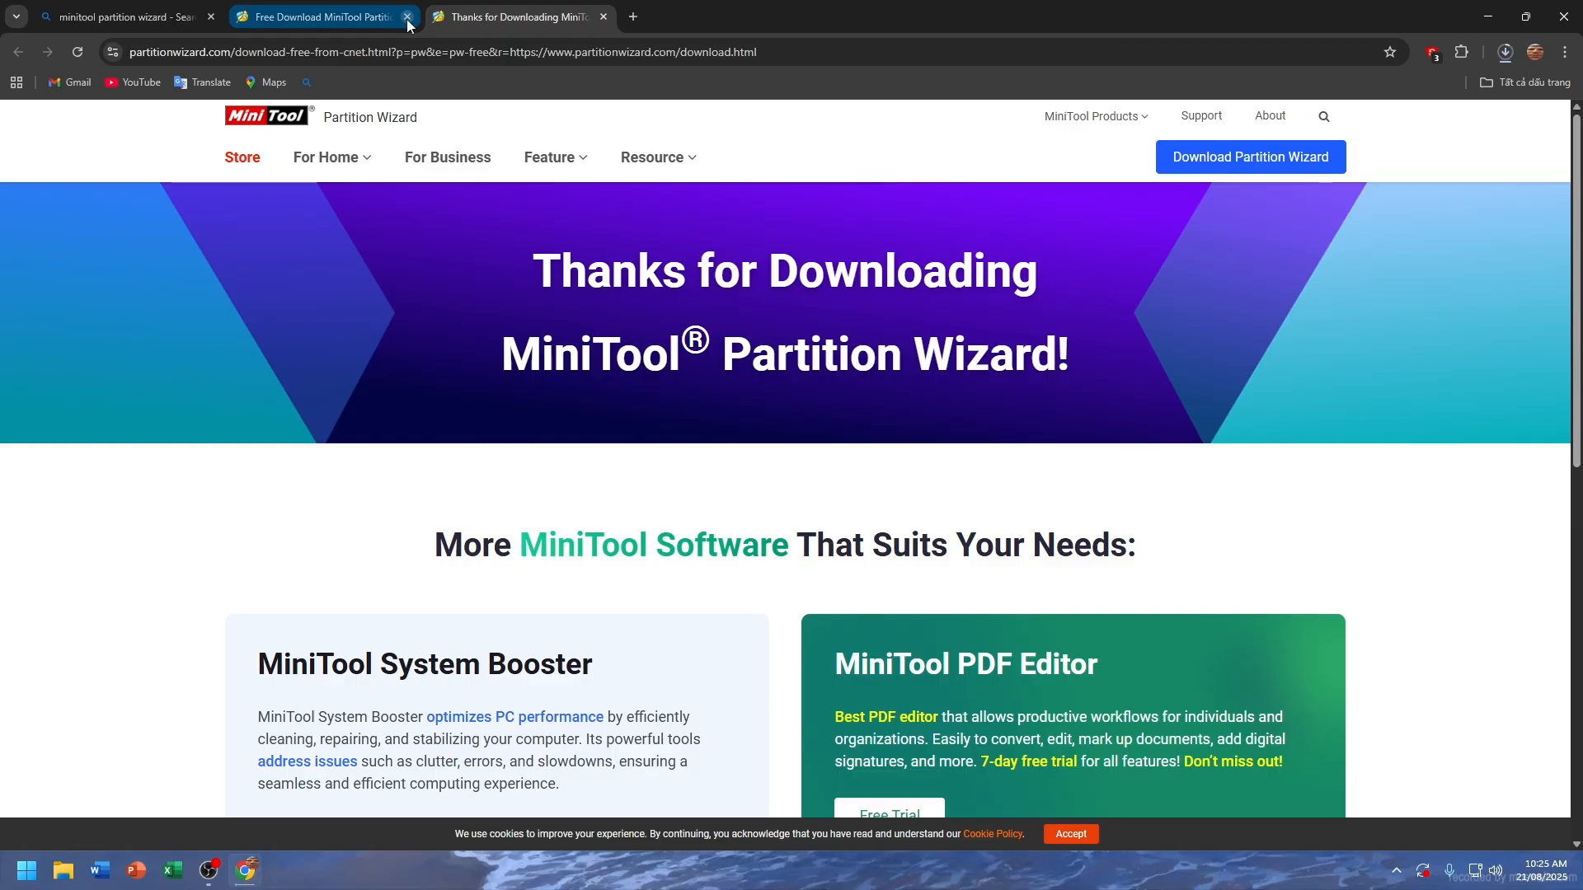
{"action": "left_click", "coordinate": [1505, 52]}
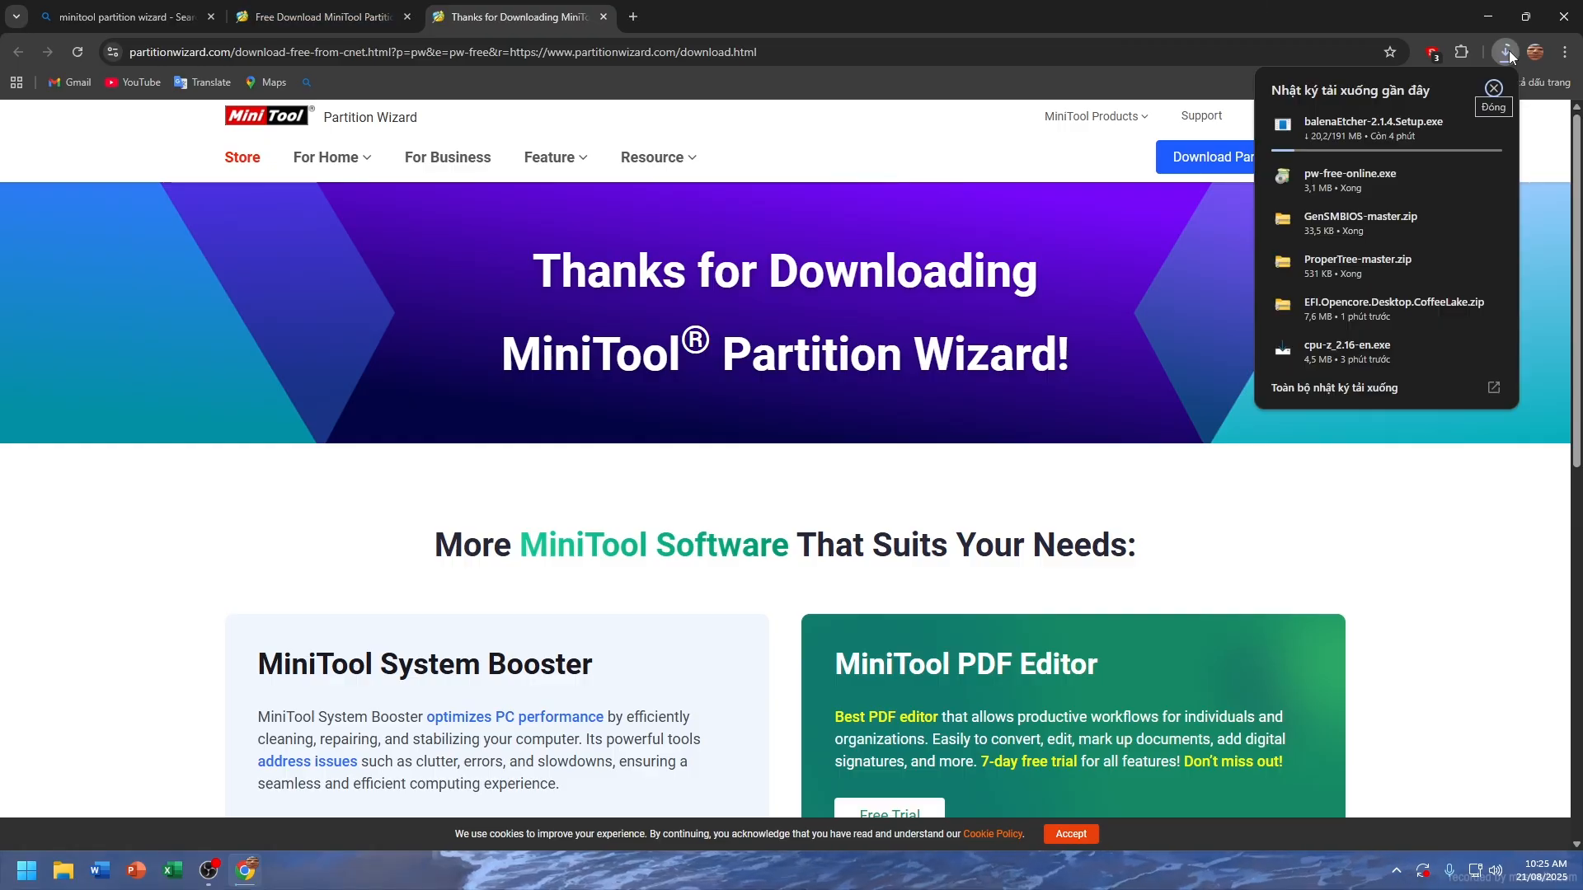
{"action": "left_click", "coordinate": [1508, 51]}
{"action": "left_click", "coordinate": [408, 22]}
{"action": "left_click", "coordinate": [409, 22]}
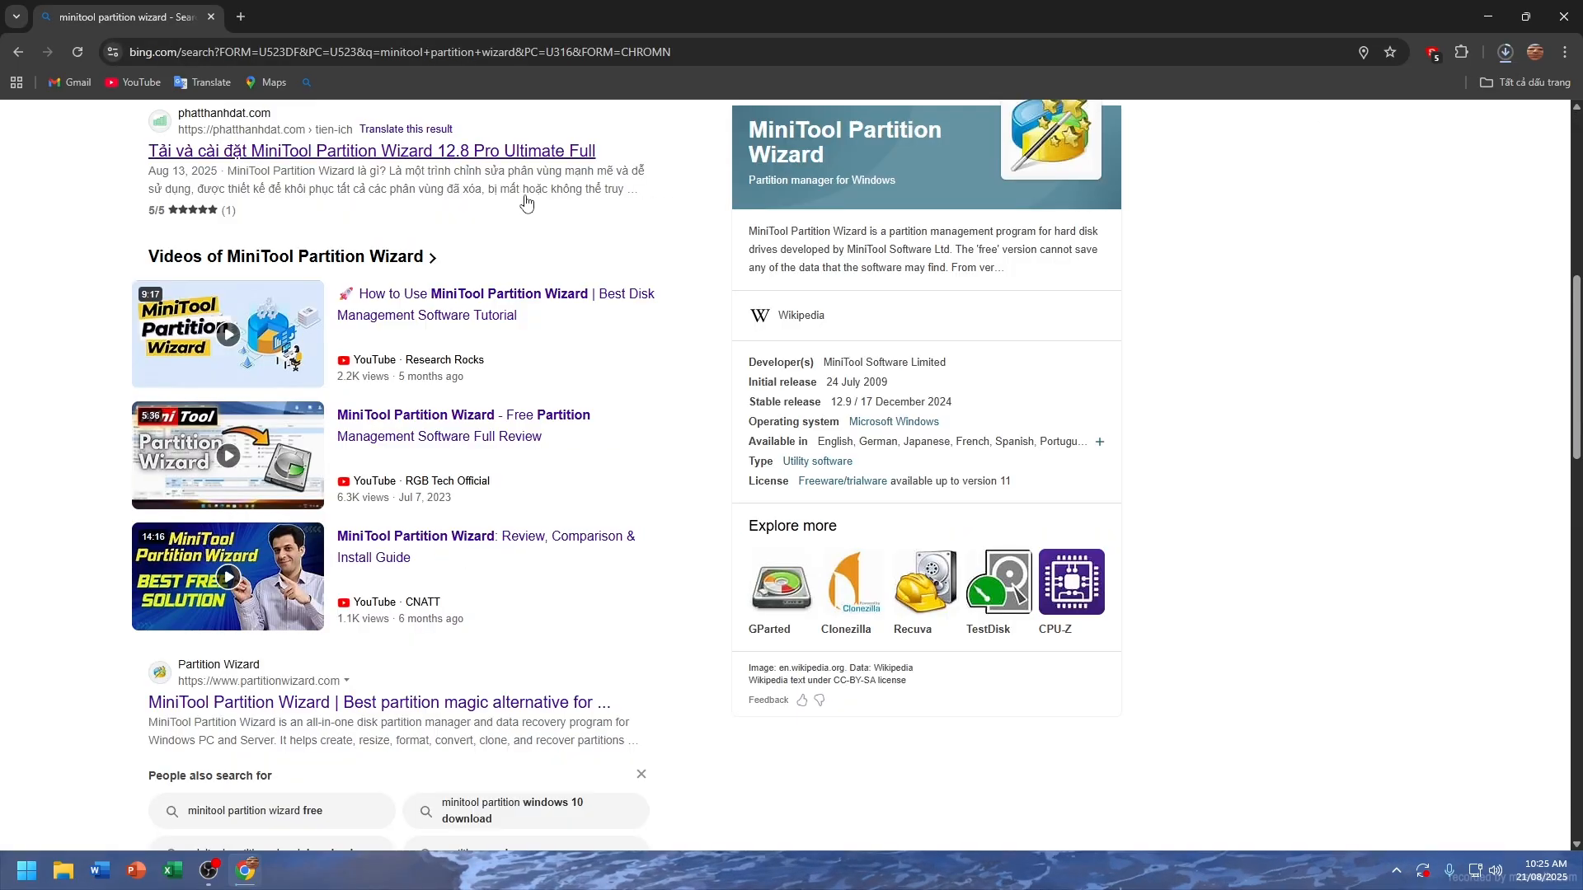
Step: Search for "explorer++" and download the 64-bit version of Explorer++ from explorerplusplus.com
{"action": "scroll", "coordinate": [568, 176], "scroll_direction": "up", "scroll_amount": 2}
{"action": "left_click", "coordinate": [612, 49]}
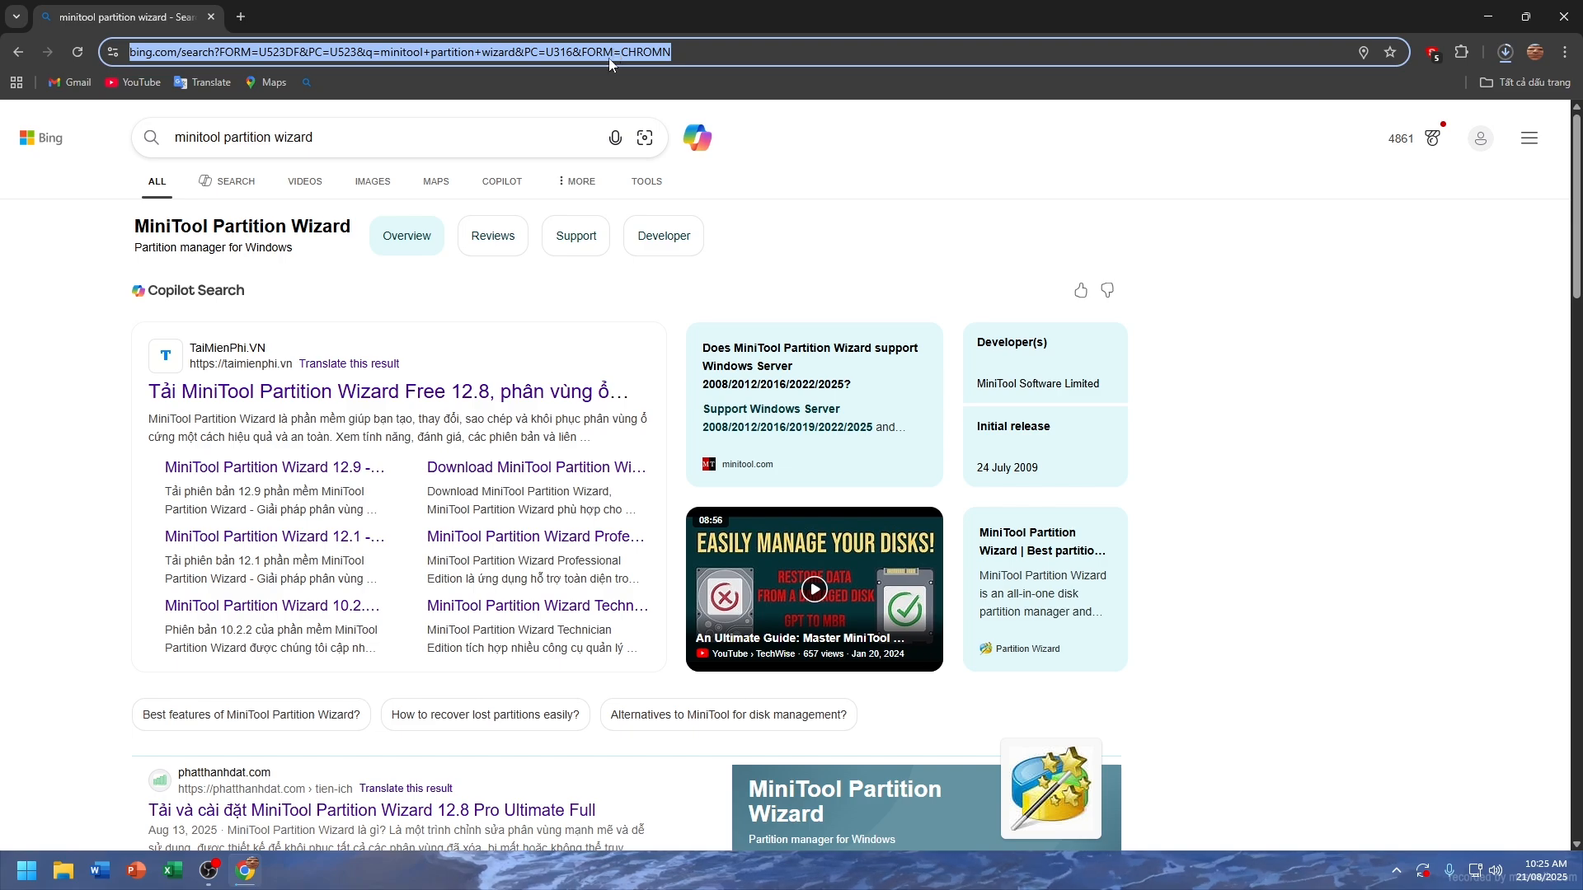
{"action": "type", "text": "explorer++"}
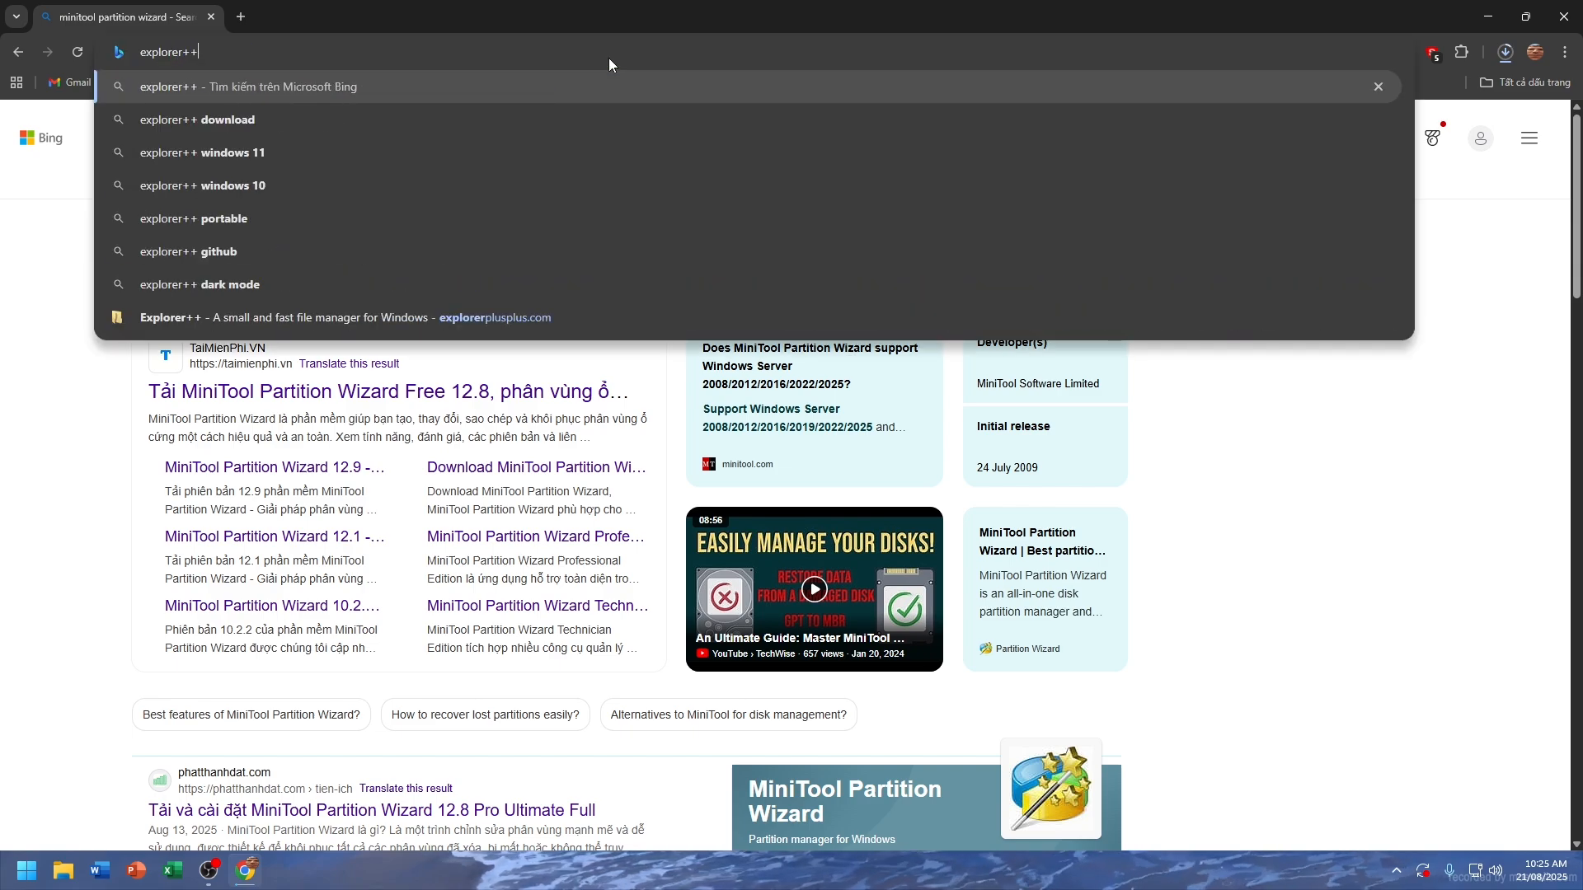
{"action": "key", "text": "Return"}
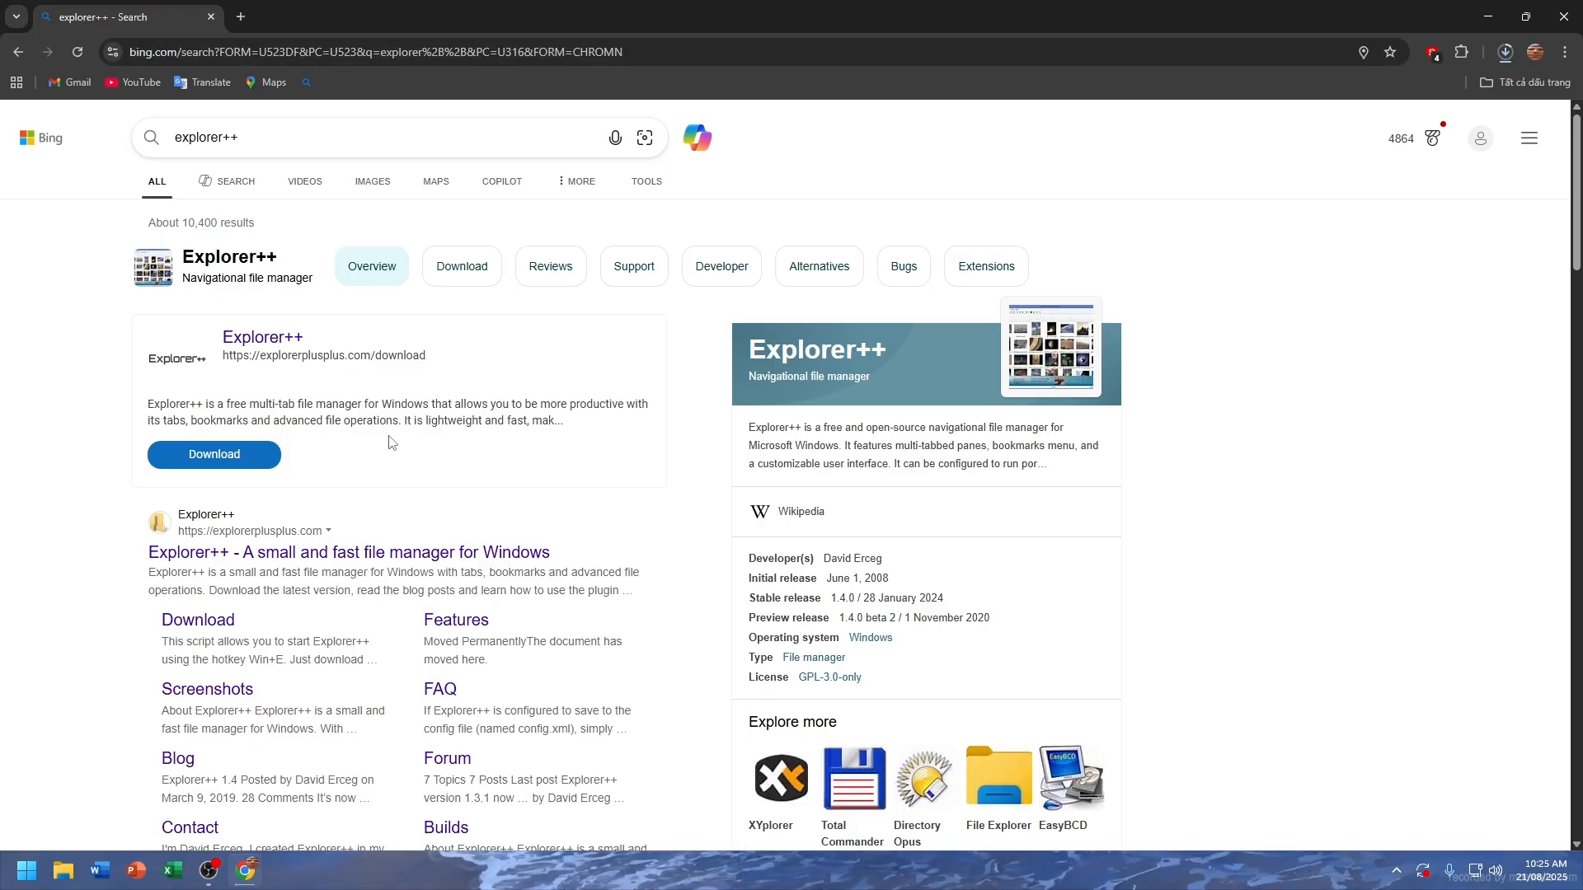
{"action": "left_click", "coordinate": [391, 550]}
{"action": "left_click", "coordinate": [1506, 52]}
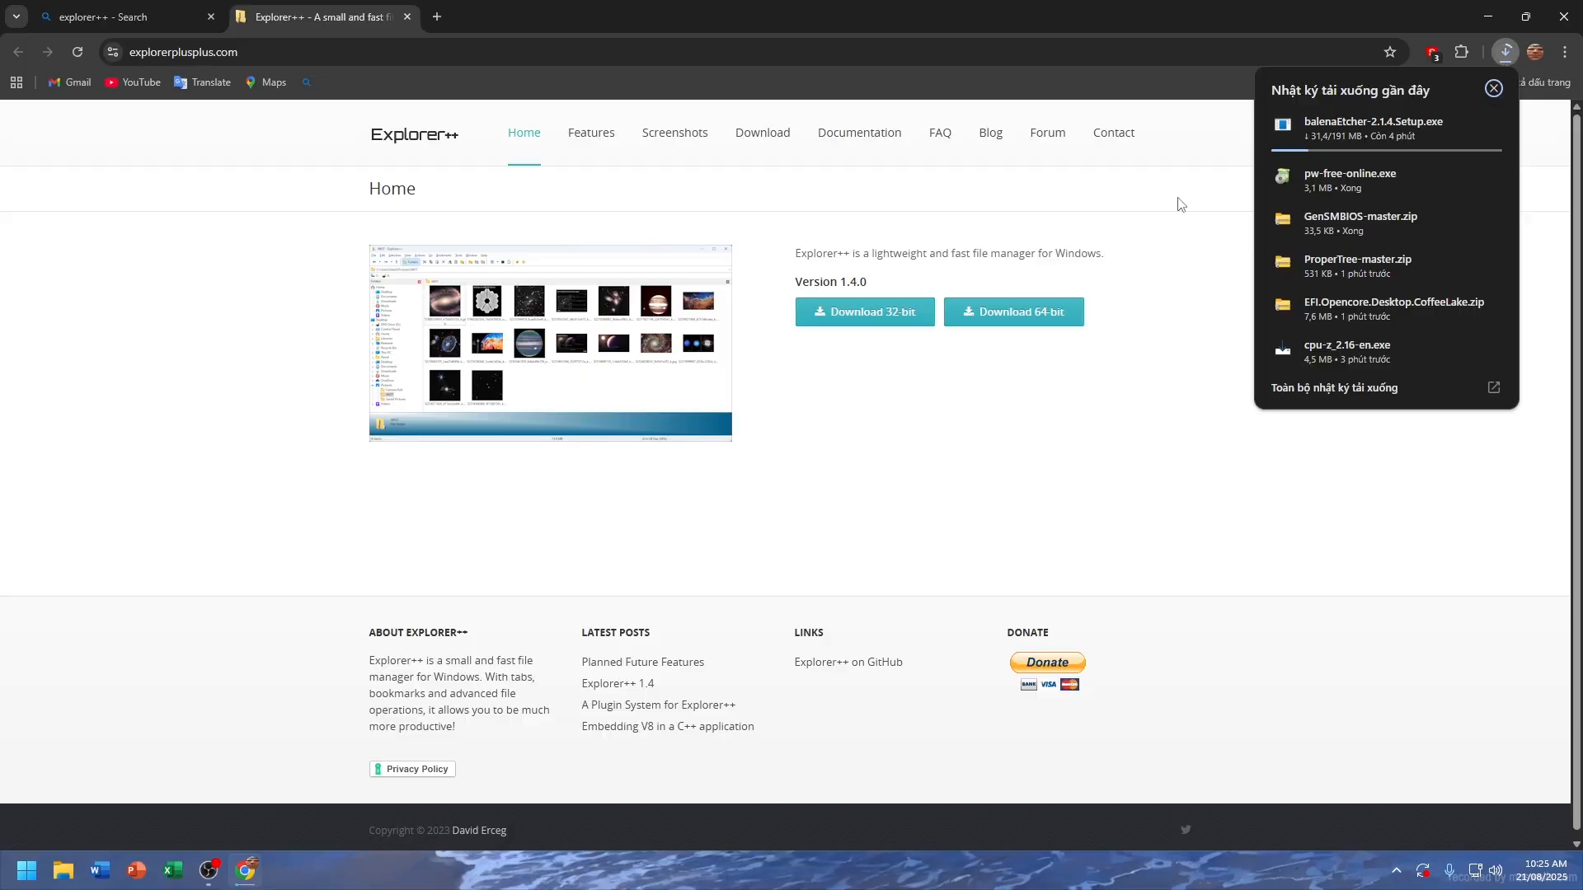
{"action": "left_click", "coordinate": [1014, 317]}
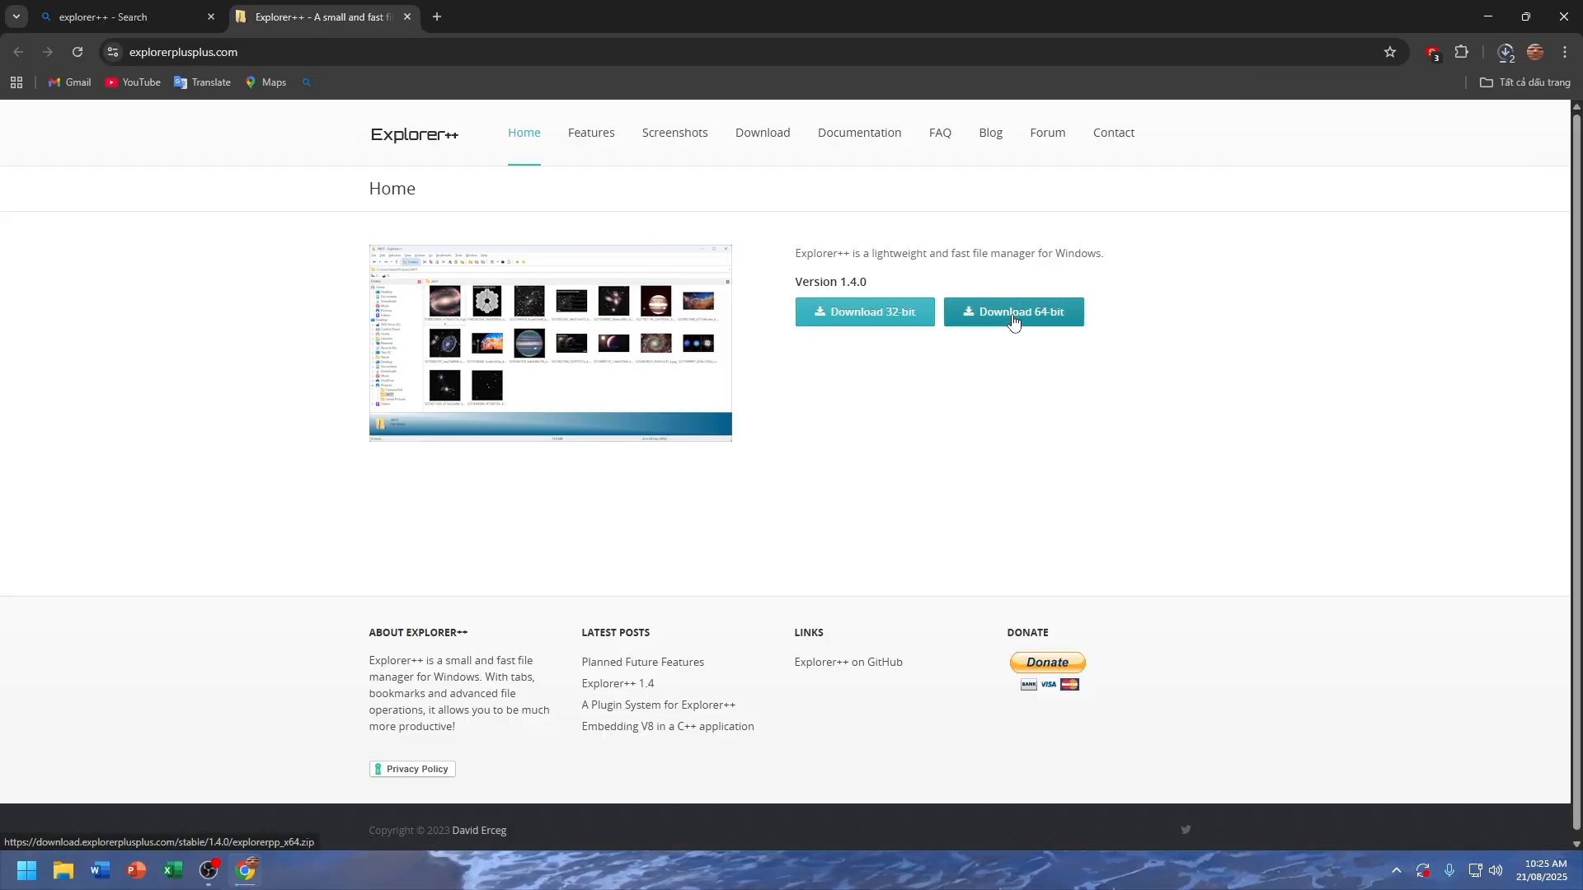
Step: Check the full download history, then close the browser
{"action": "left_click", "coordinate": [1502, 54]}
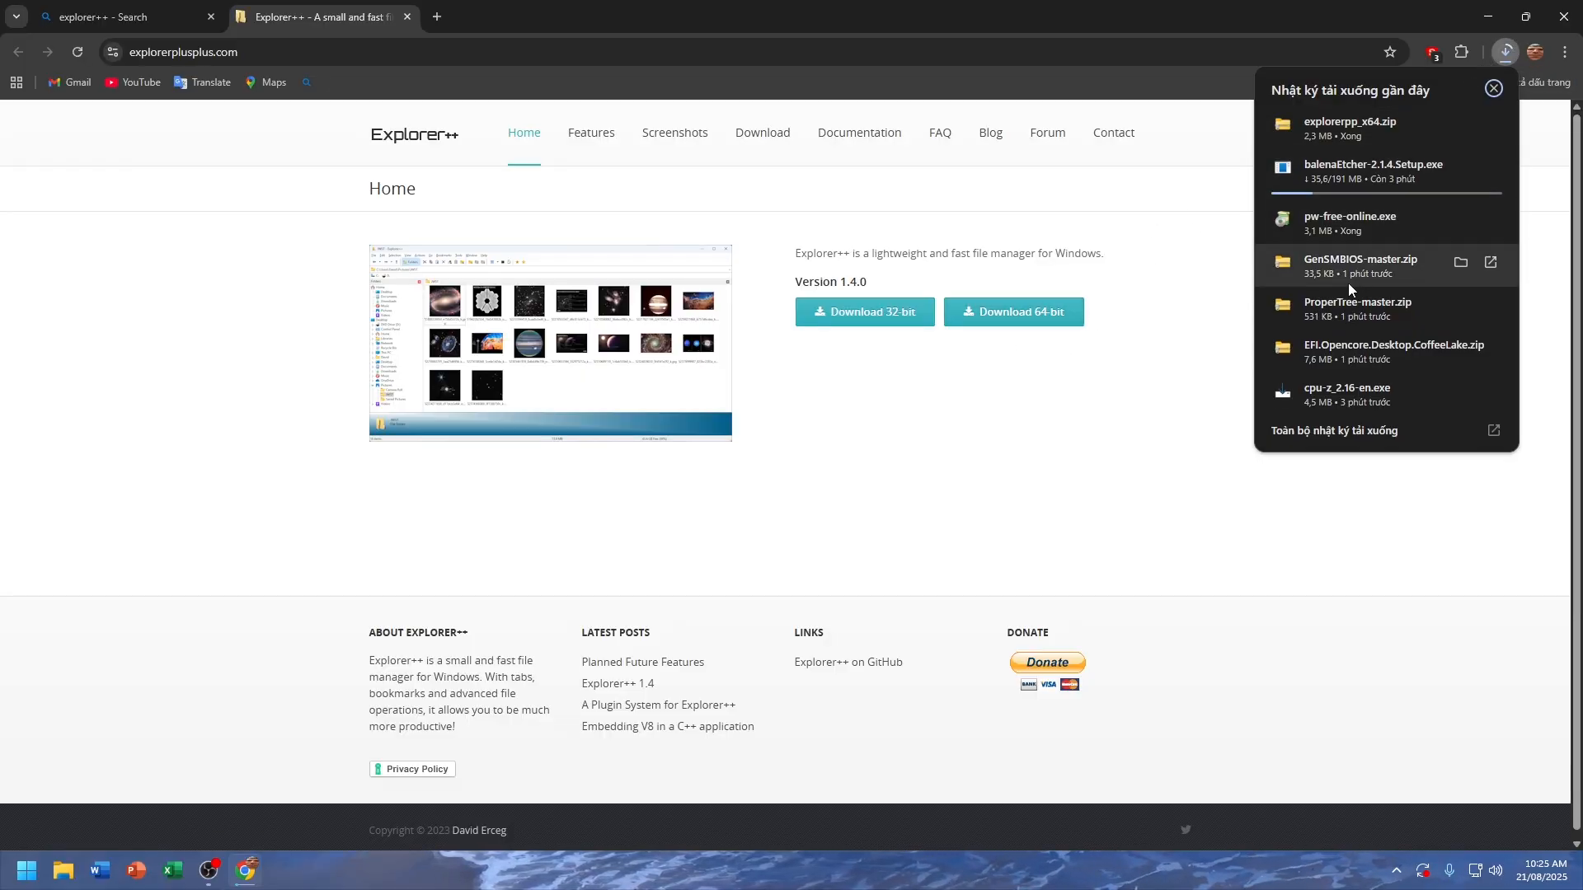
{"action": "left_click", "coordinate": [1325, 434]}
{"action": "left_click", "coordinate": [1327, 420]}
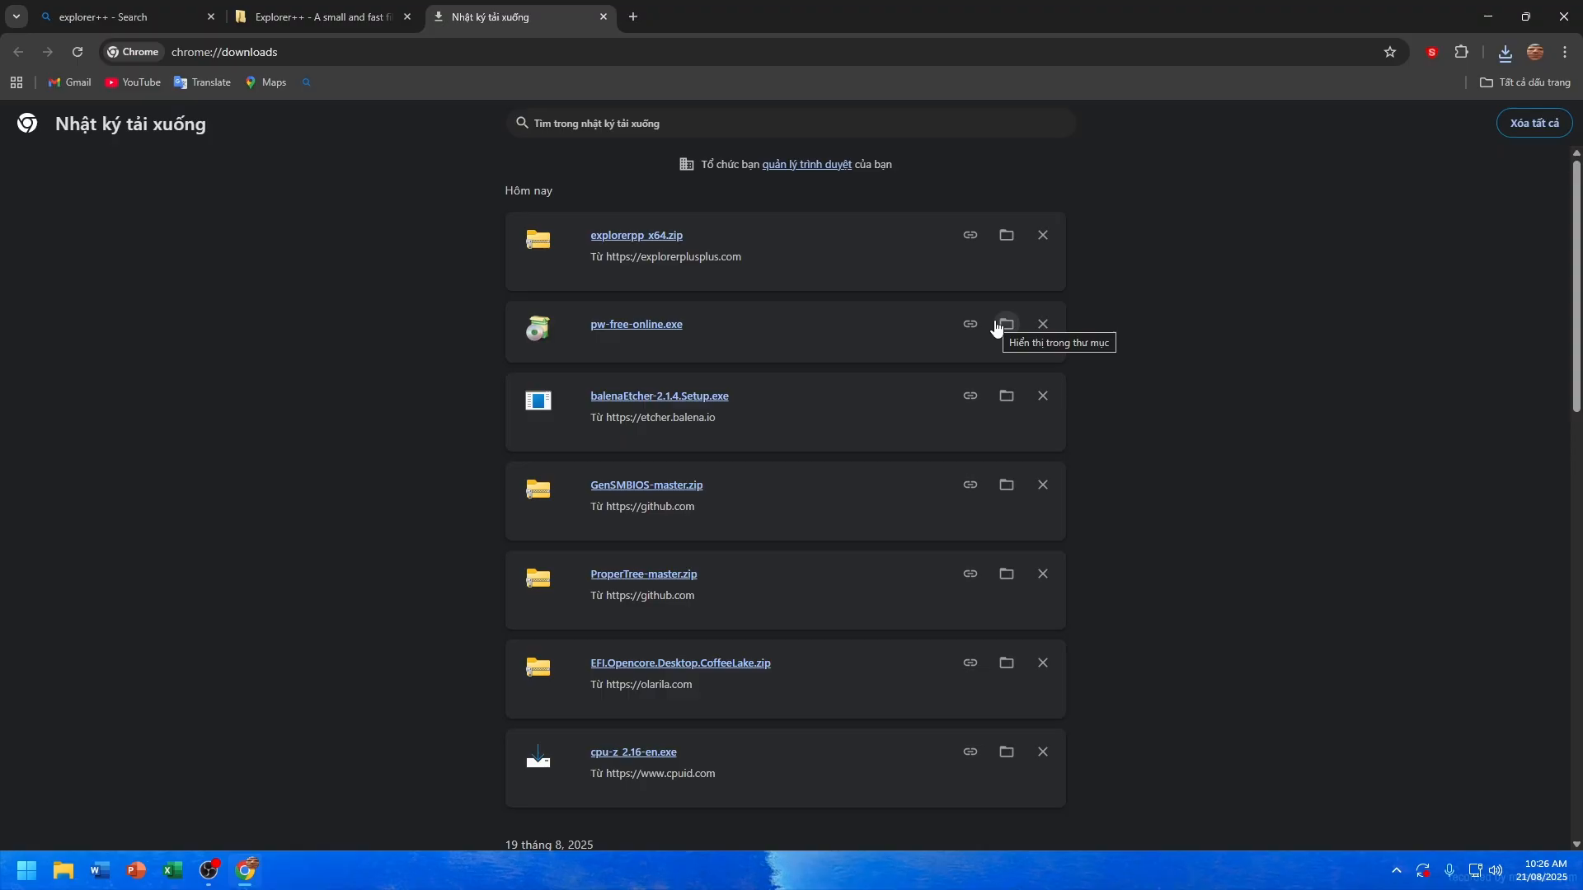
{"action": "left_click", "coordinate": [1578, 6]}
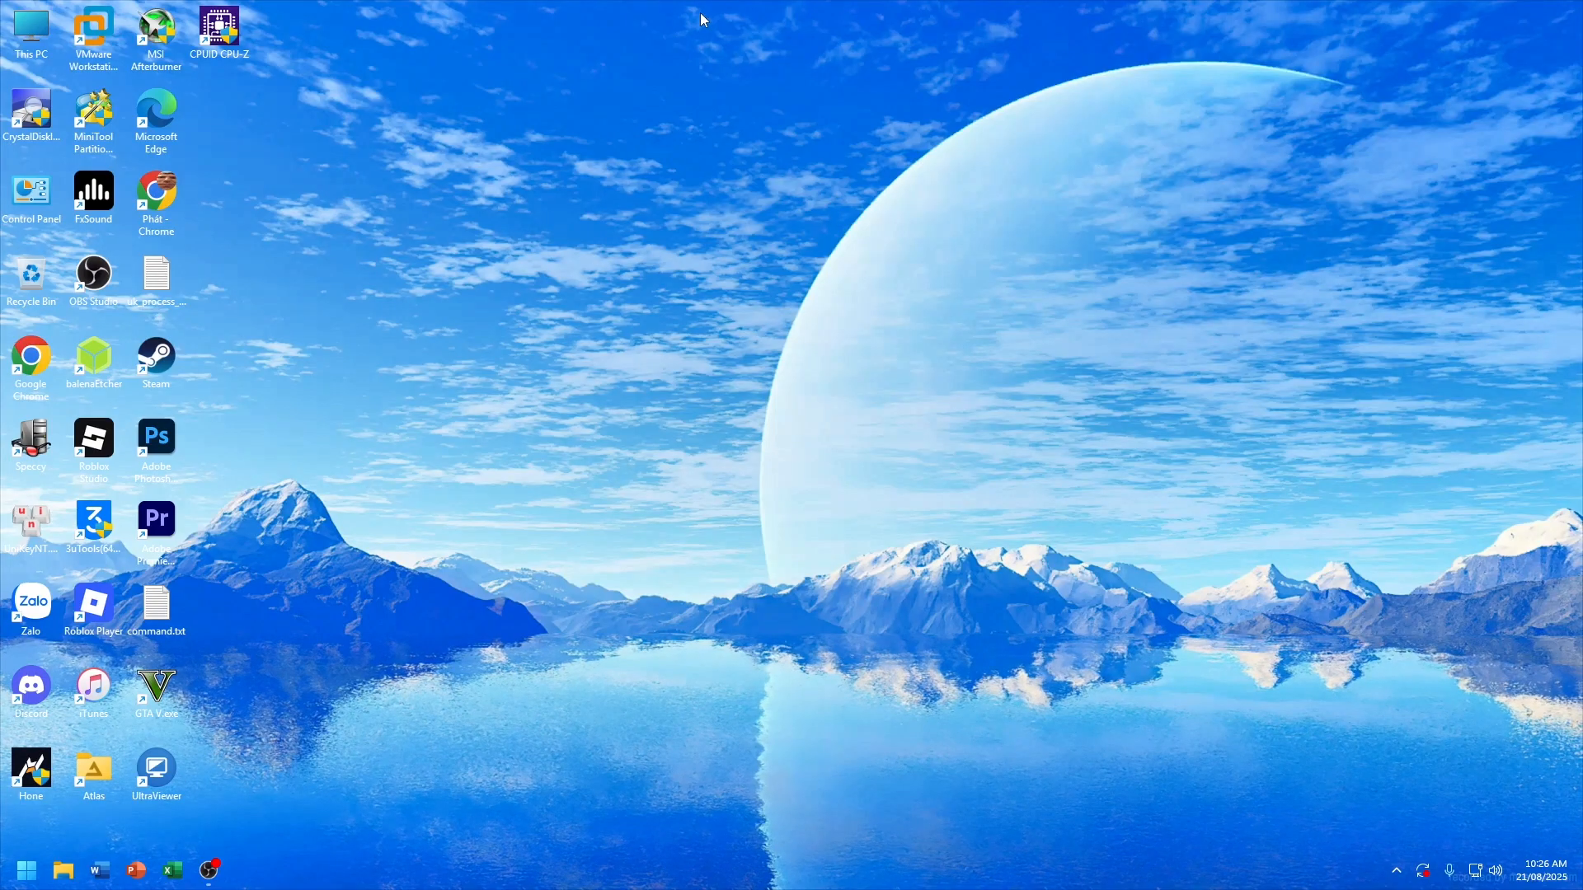
Step: Open the gg download folder on the DATA (I:) drive and run balenaEtcher-2.1.4.Setup.exe as administrator
{"action": "double_click", "coordinate": [30, 35]}
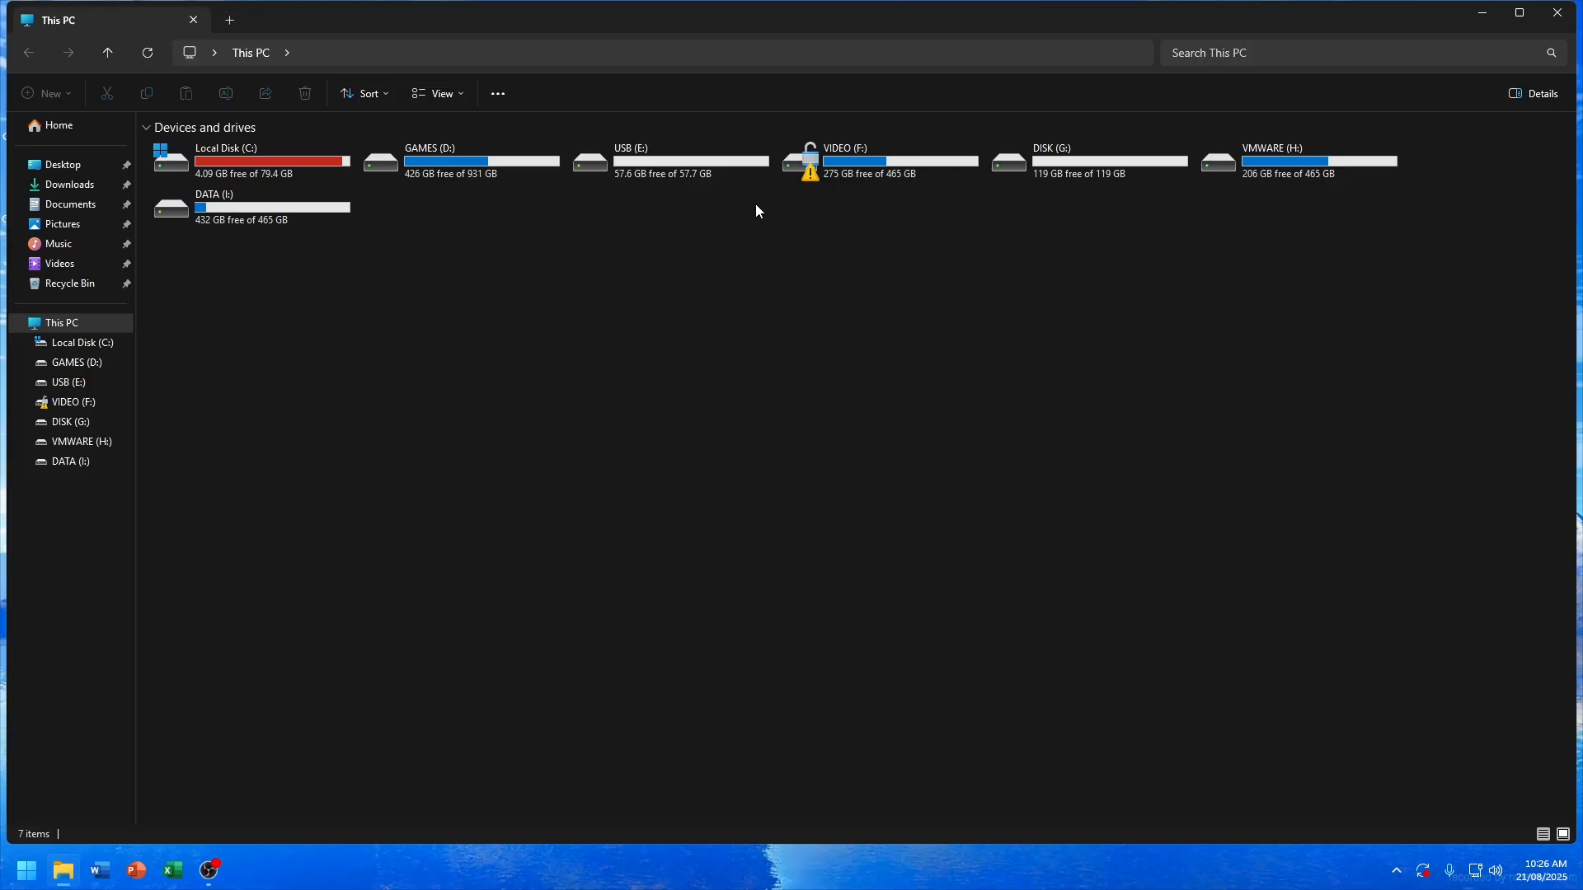
{"action": "double_click", "coordinate": [294, 205]}
{"action": "double_click", "coordinate": [286, 235]}
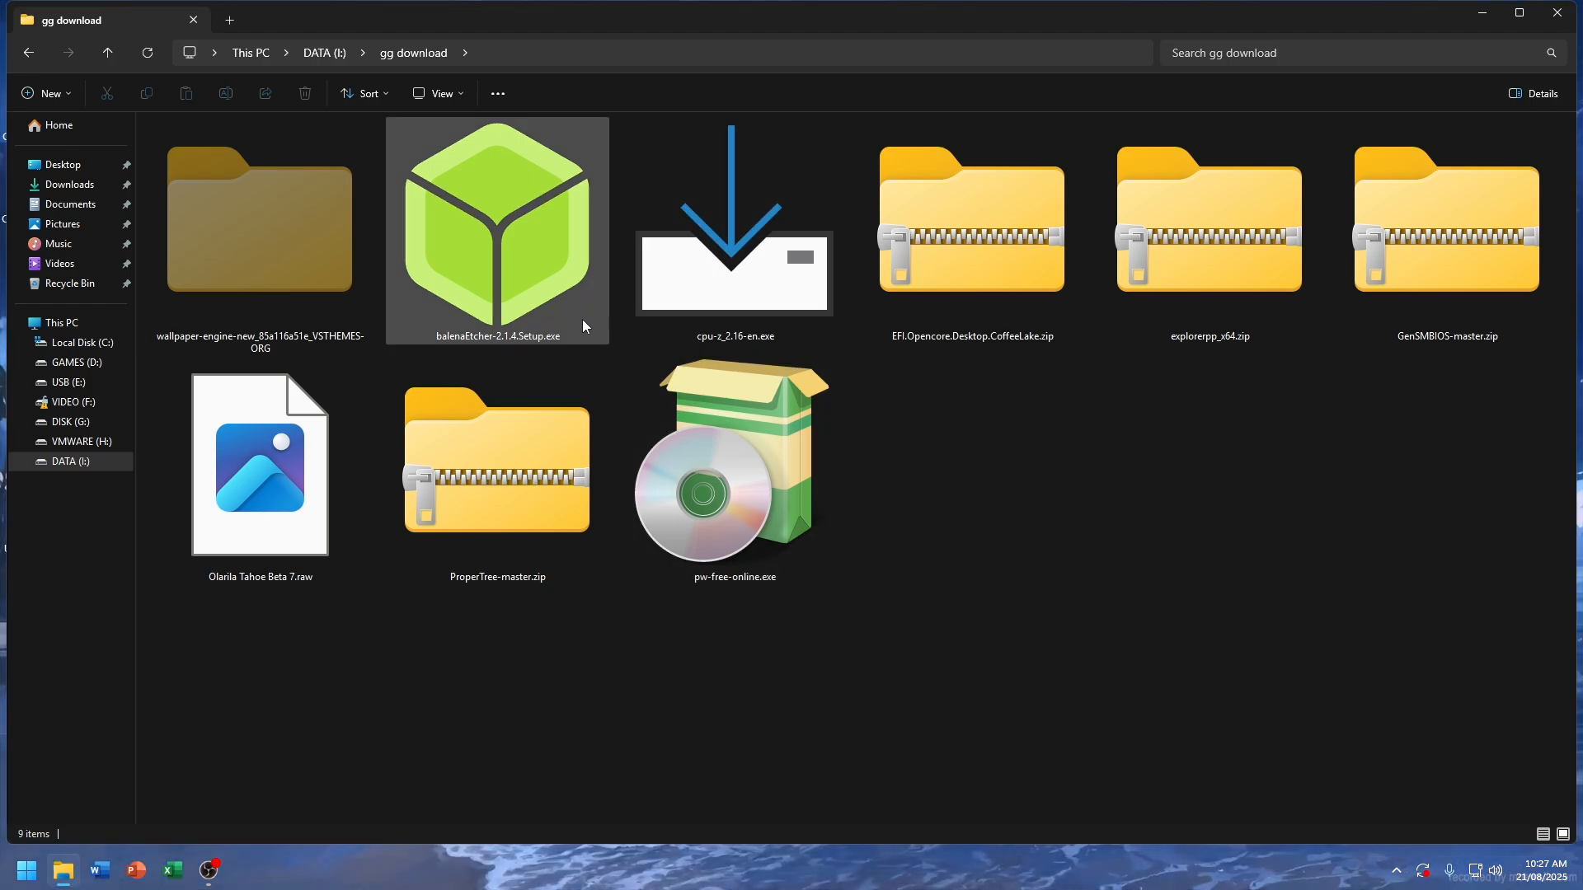
{"action": "right_click", "coordinate": [461, 341]}
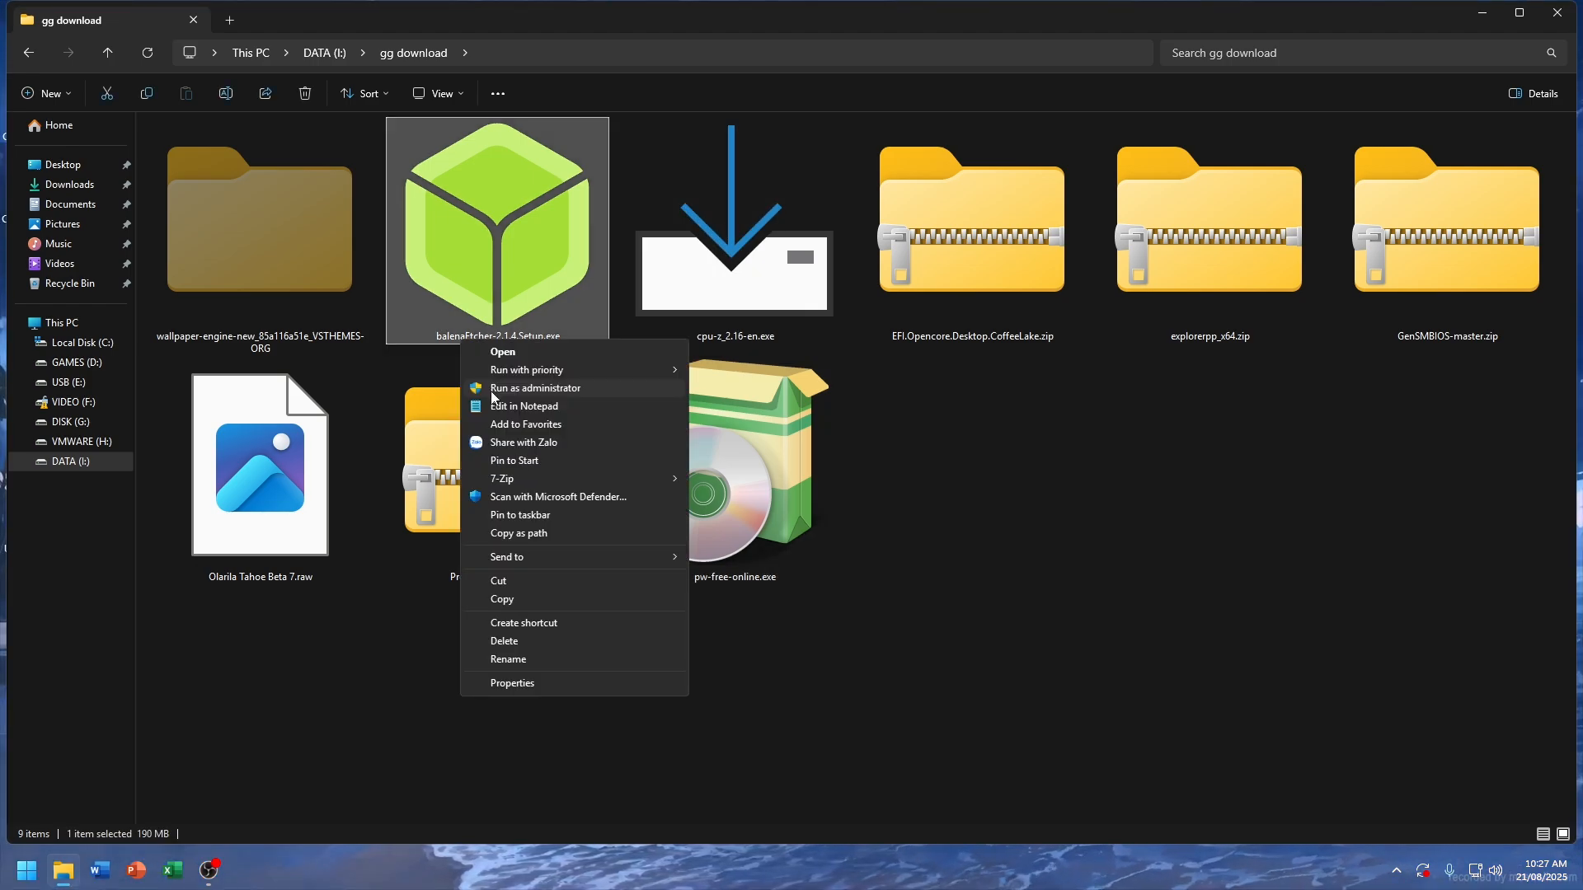
{"action": "left_click", "coordinate": [492, 391]}
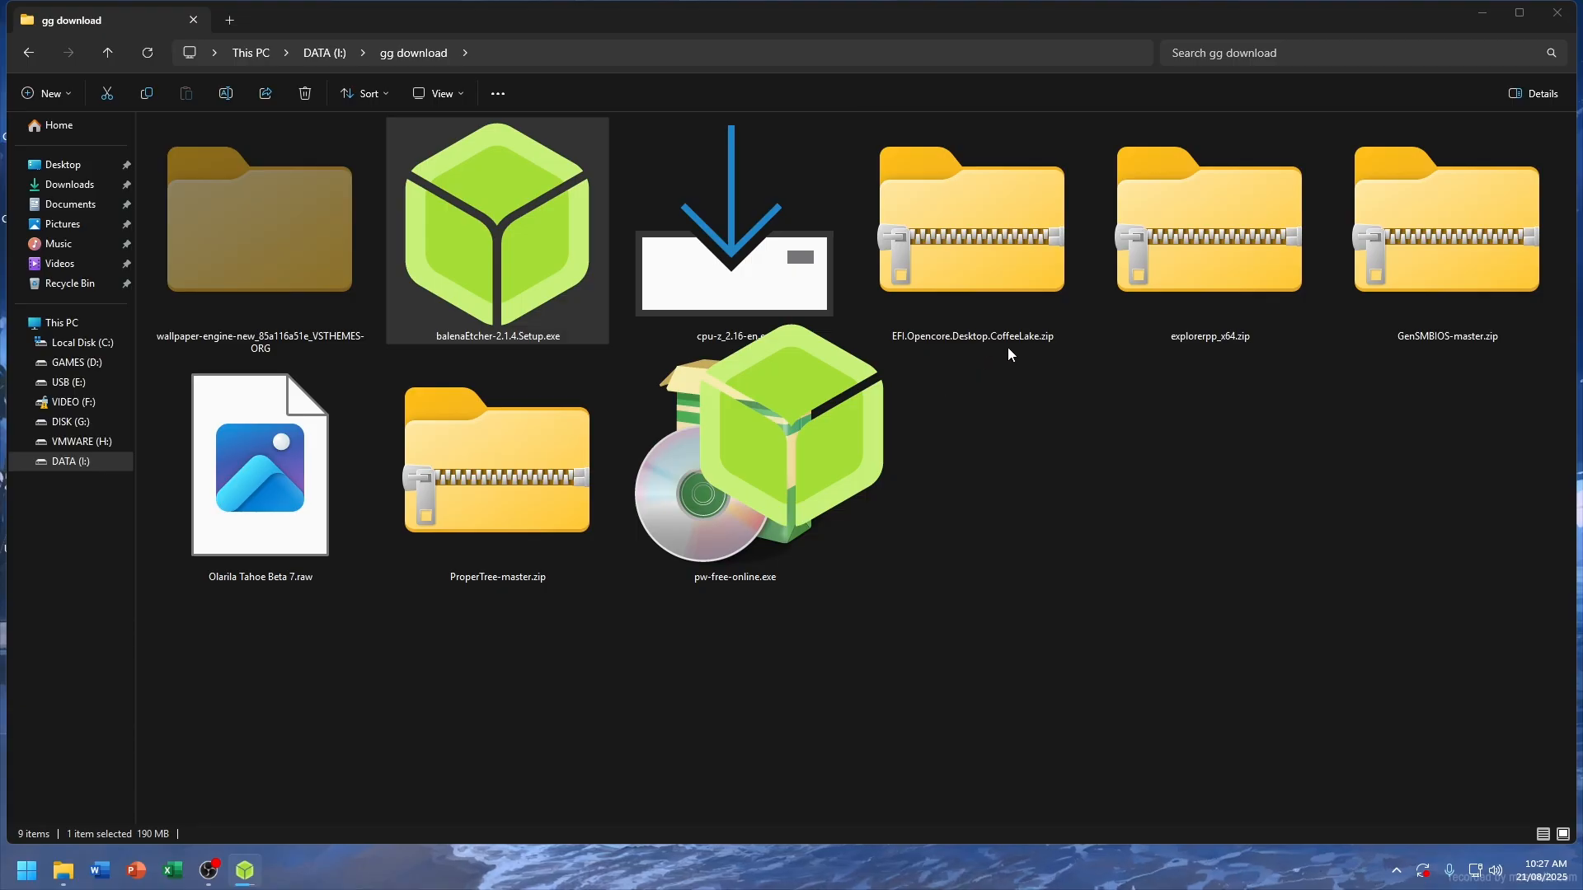
Step: Extract EFI.Opencore.Desktop.CoffeeLake.zip with 7-Zip into a folder of the same name
{"action": "right_click", "coordinate": [957, 341]}
{"action": "mouse_move", "coordinate": [1063, 458]}
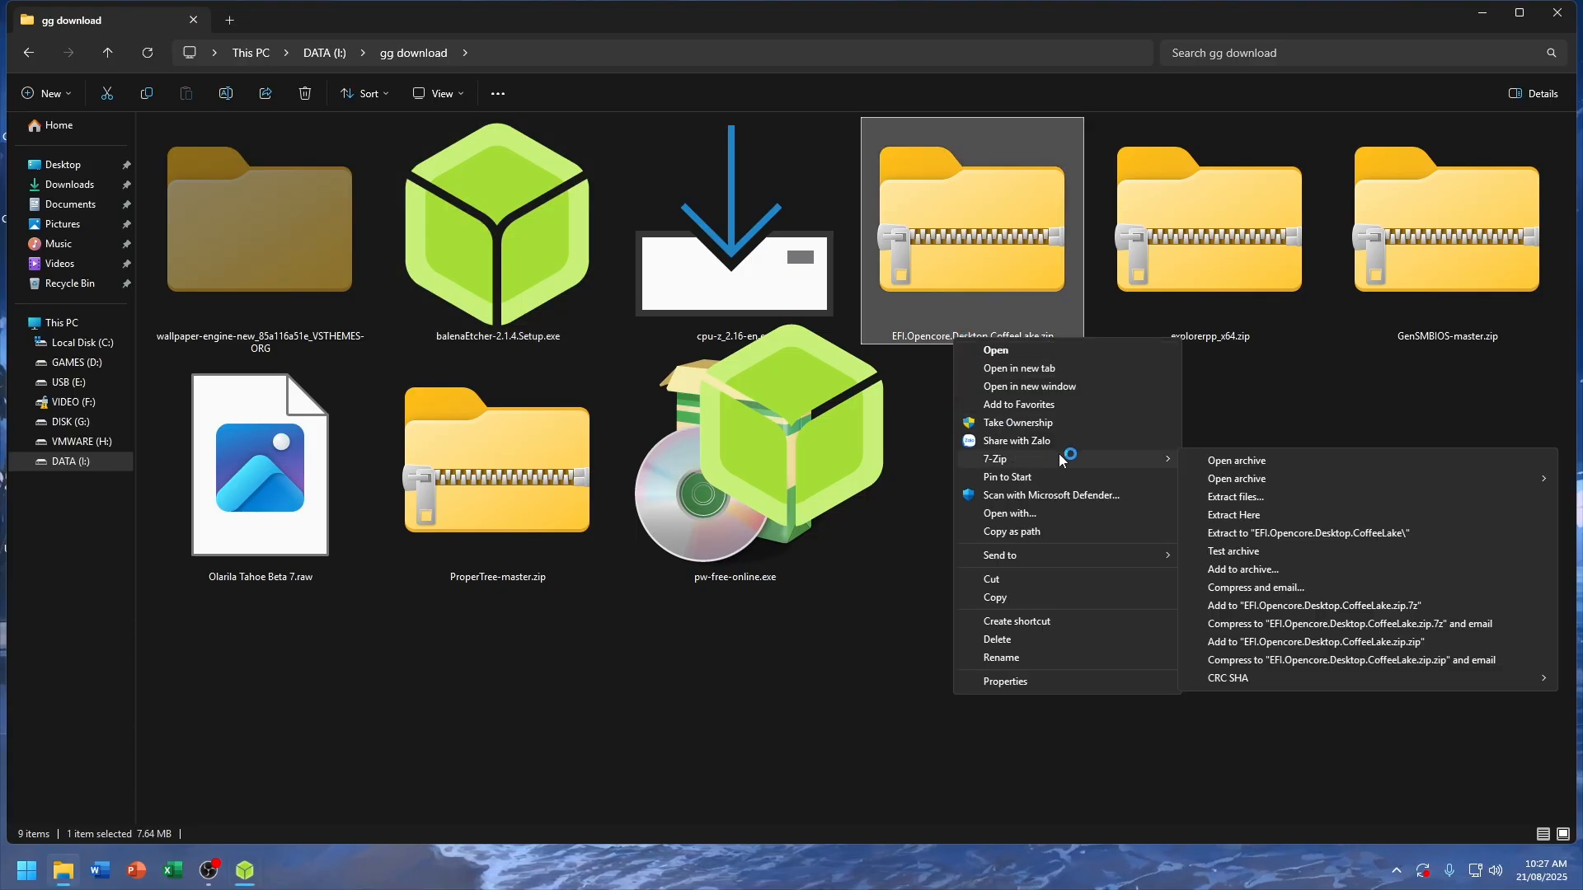
{"action": "left_click", "coordinate": [1254, 531]}
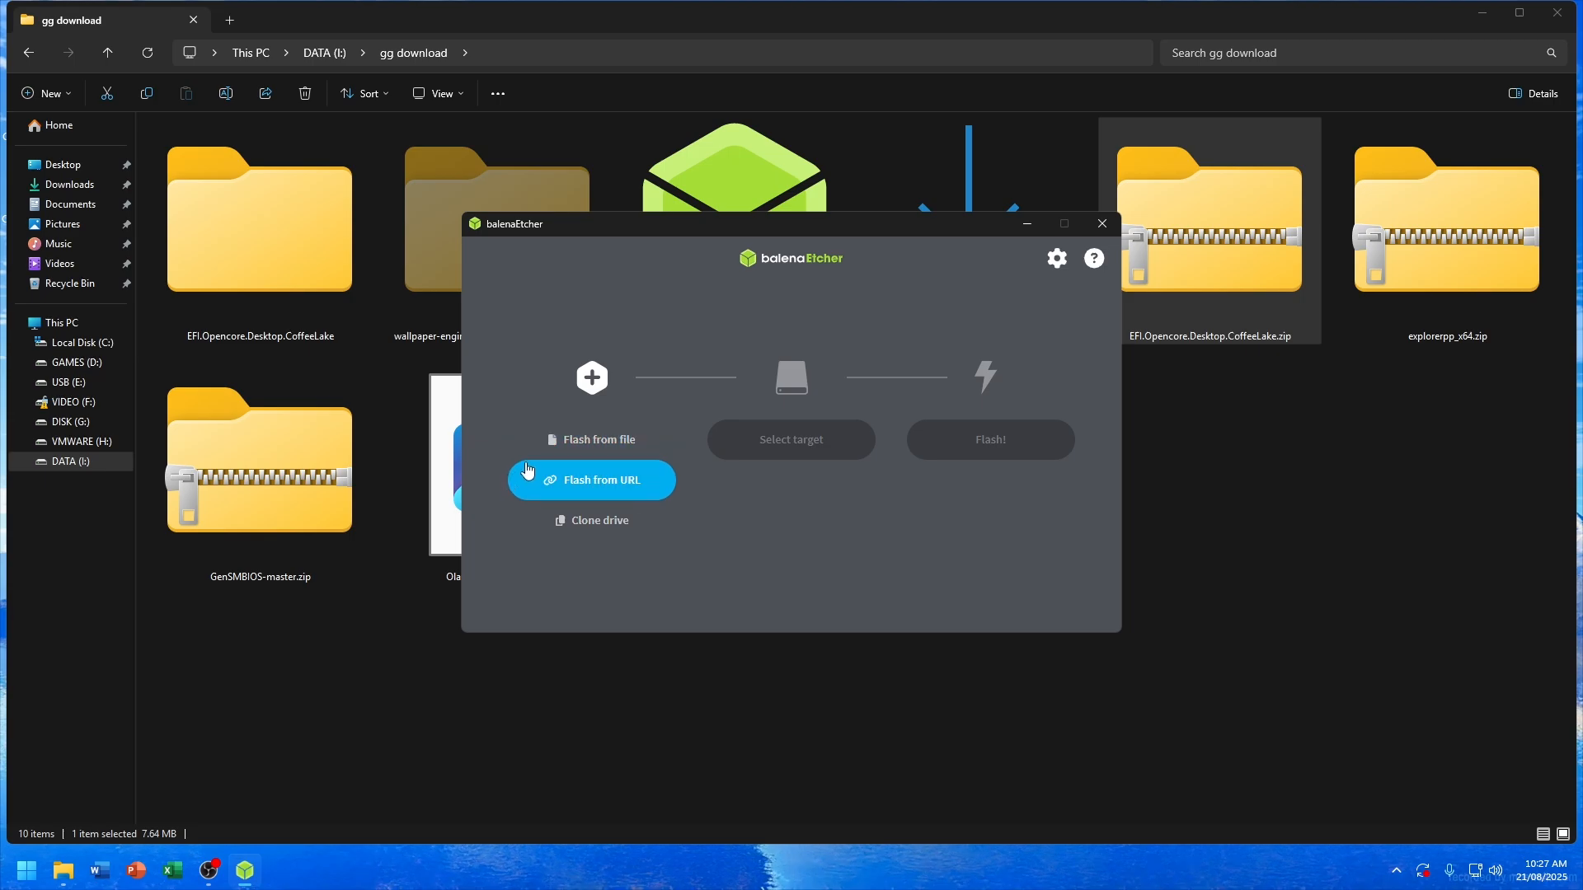
Step: Try to load Olarila Tahoe Beta 7.raw from I:\gg download as the image to flash in balenaEtcher
{"action": "left_click", "coordinate": [552, 459]}
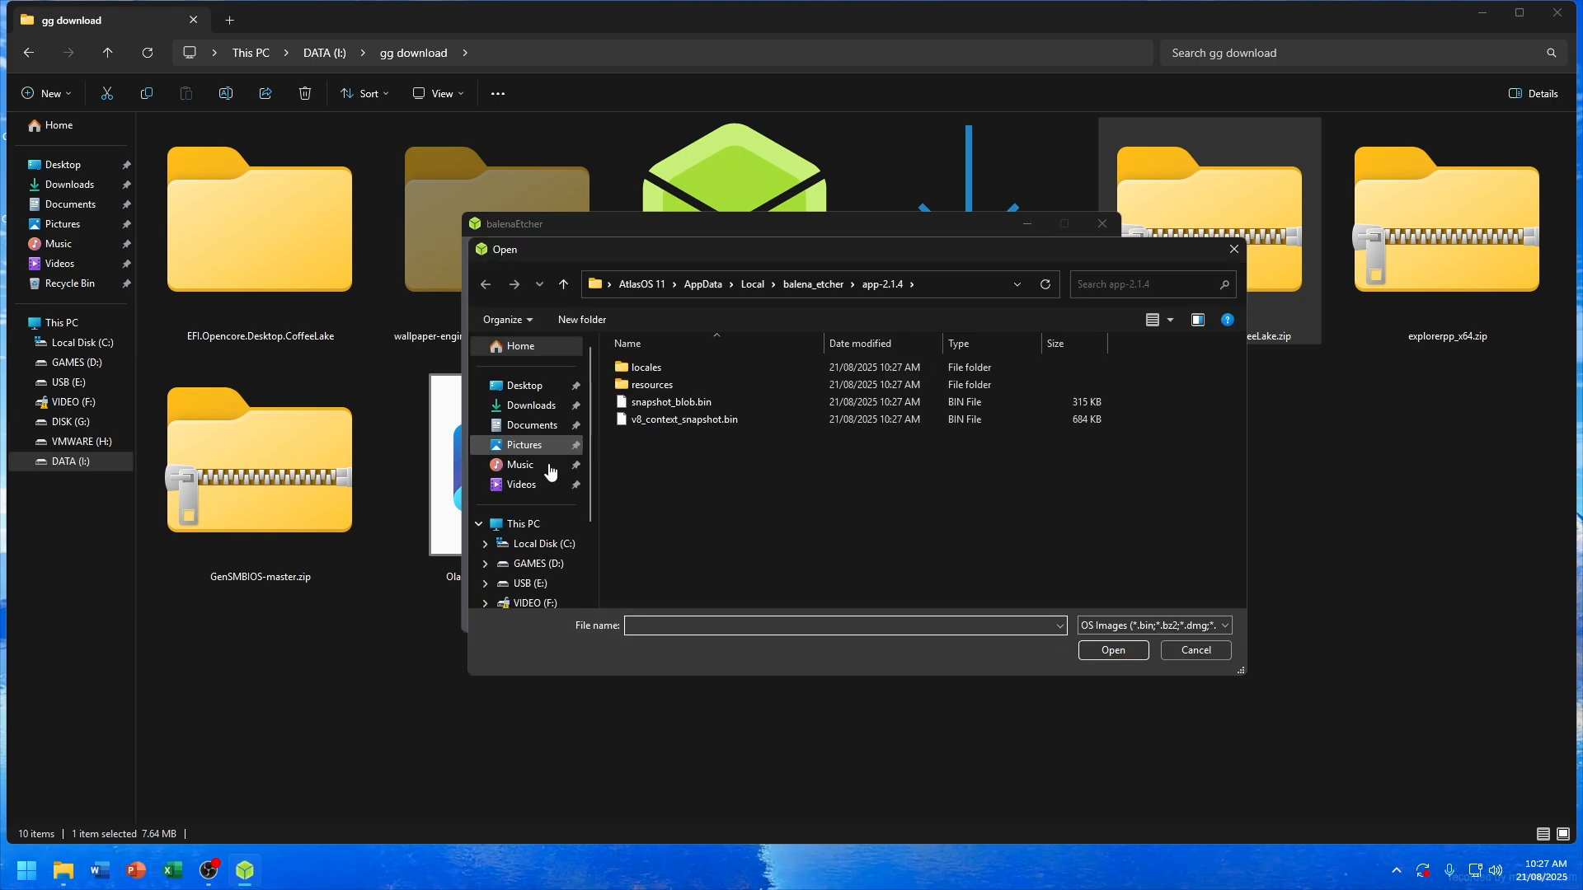
{"action": "left_click", "coordinate": [531, 604]}
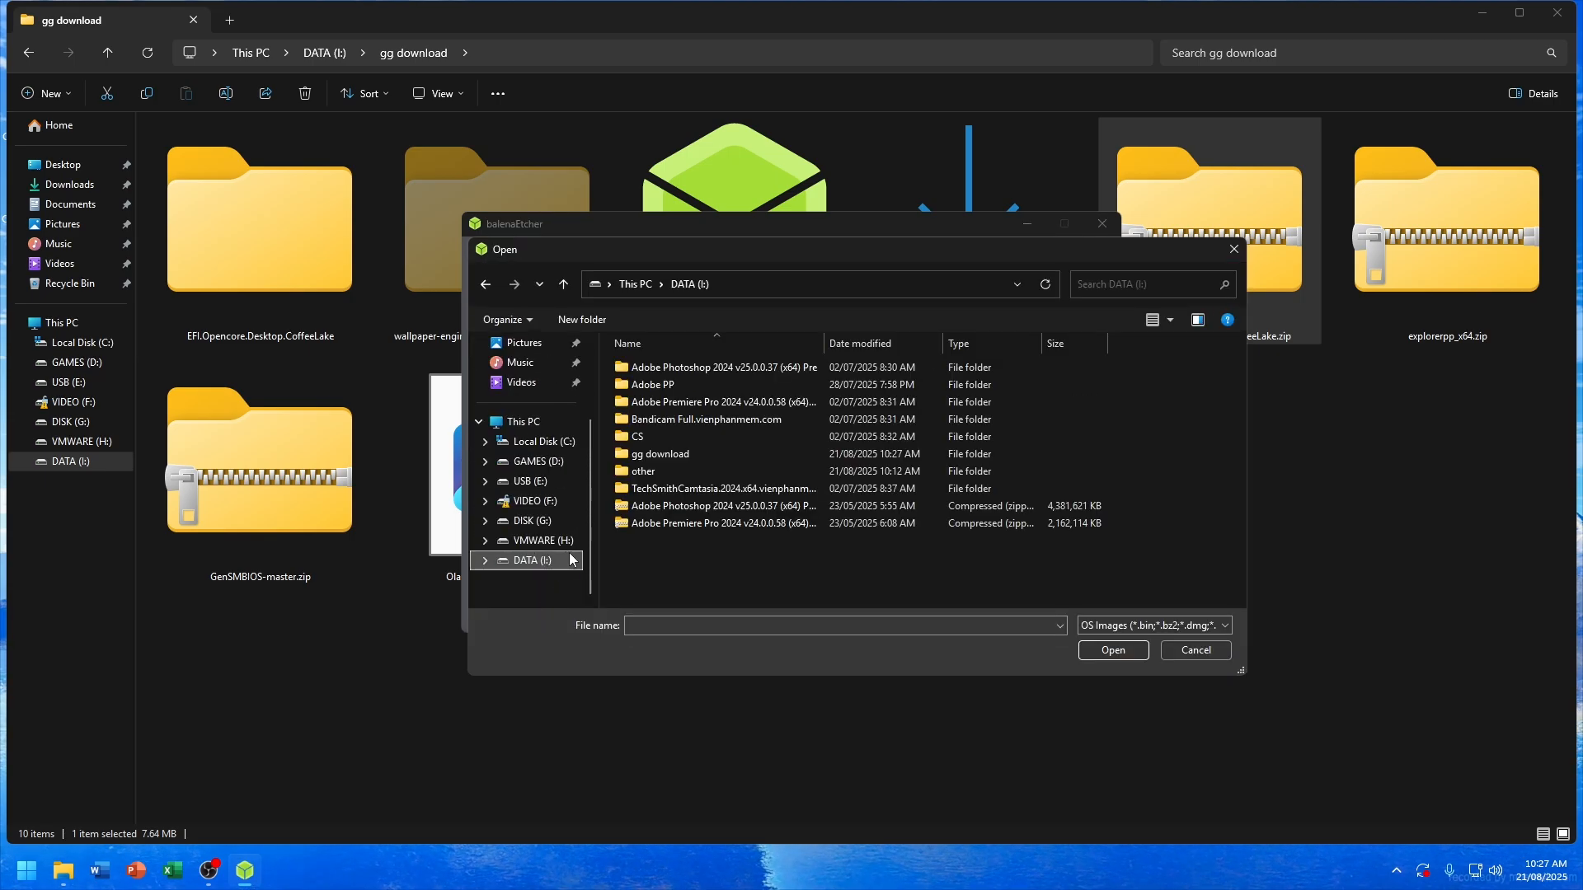
{"action": "double_click", "coordinate": [660, 454]}
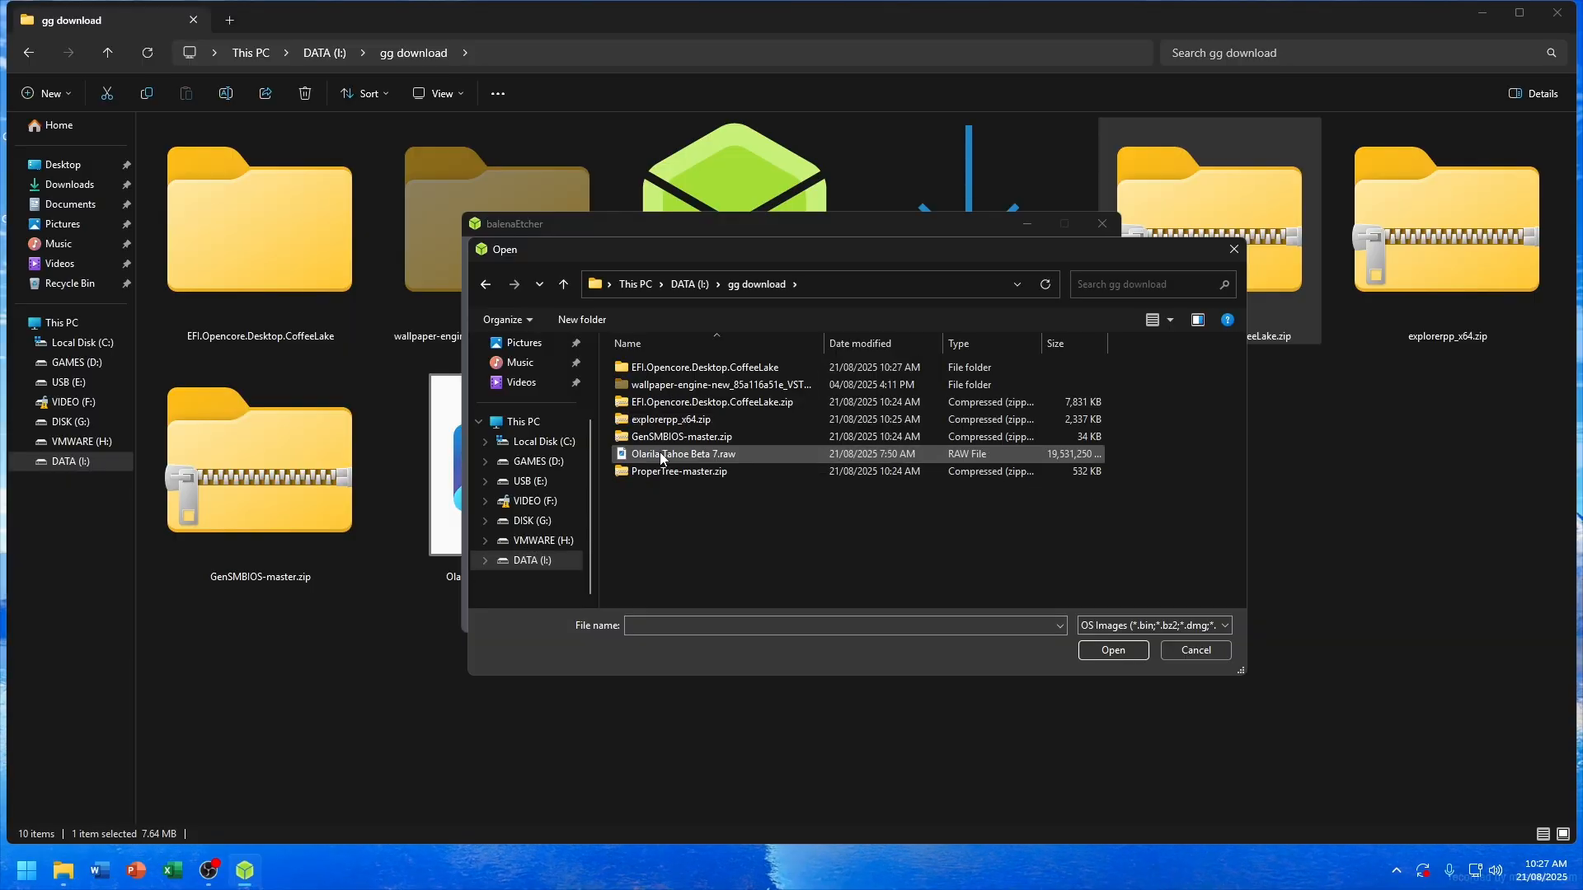
{"action": "left_click", "coordinate": [687, 454]}
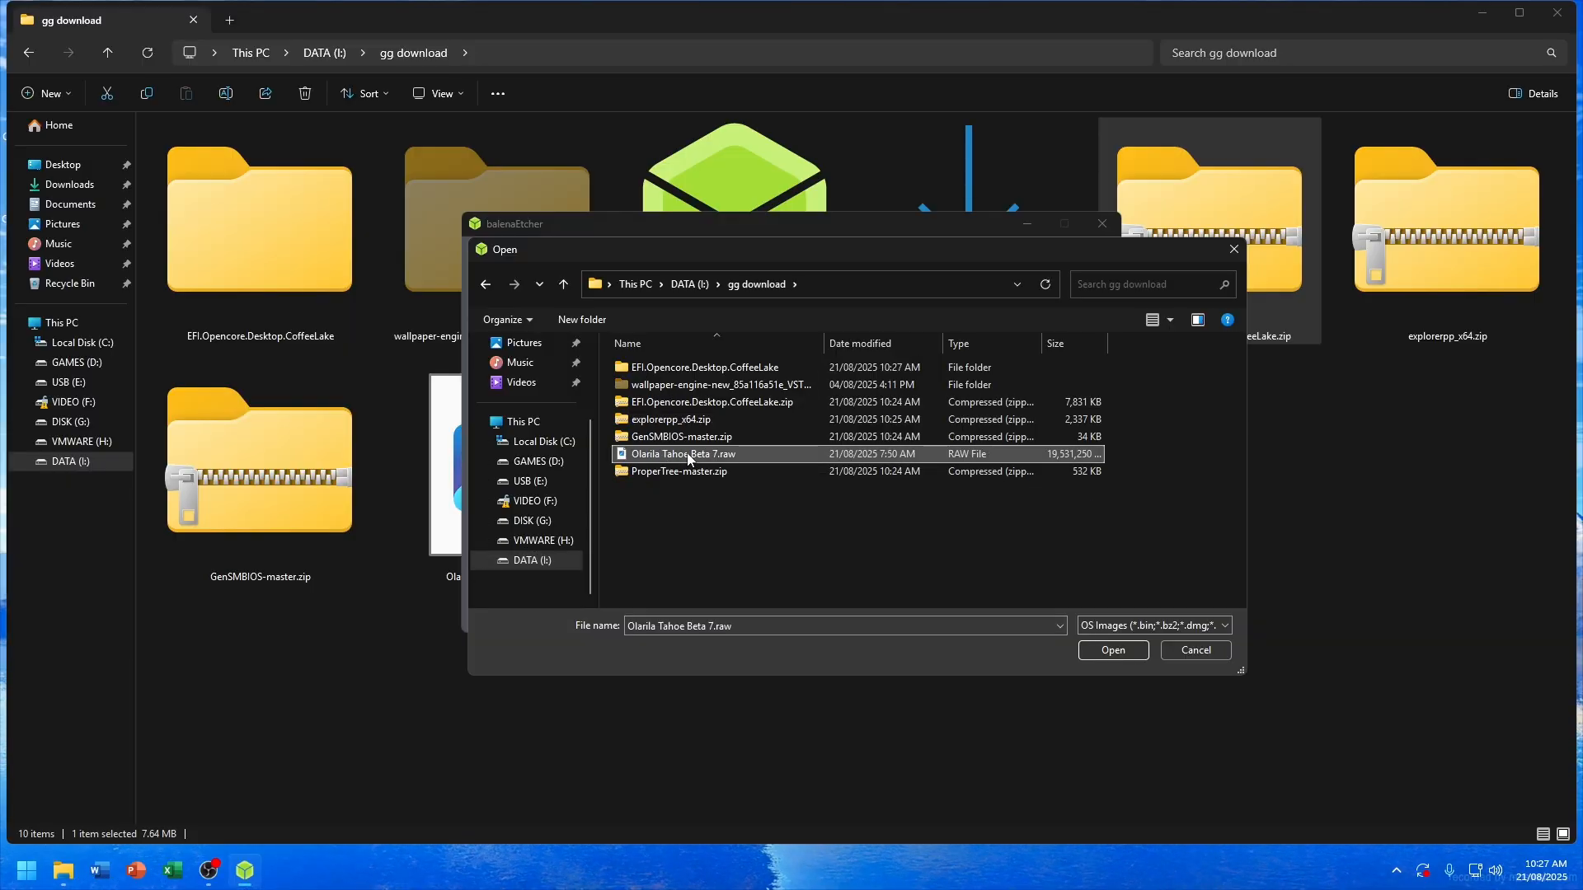
{"action": "left_click", "coordinate": [1082, 650]}
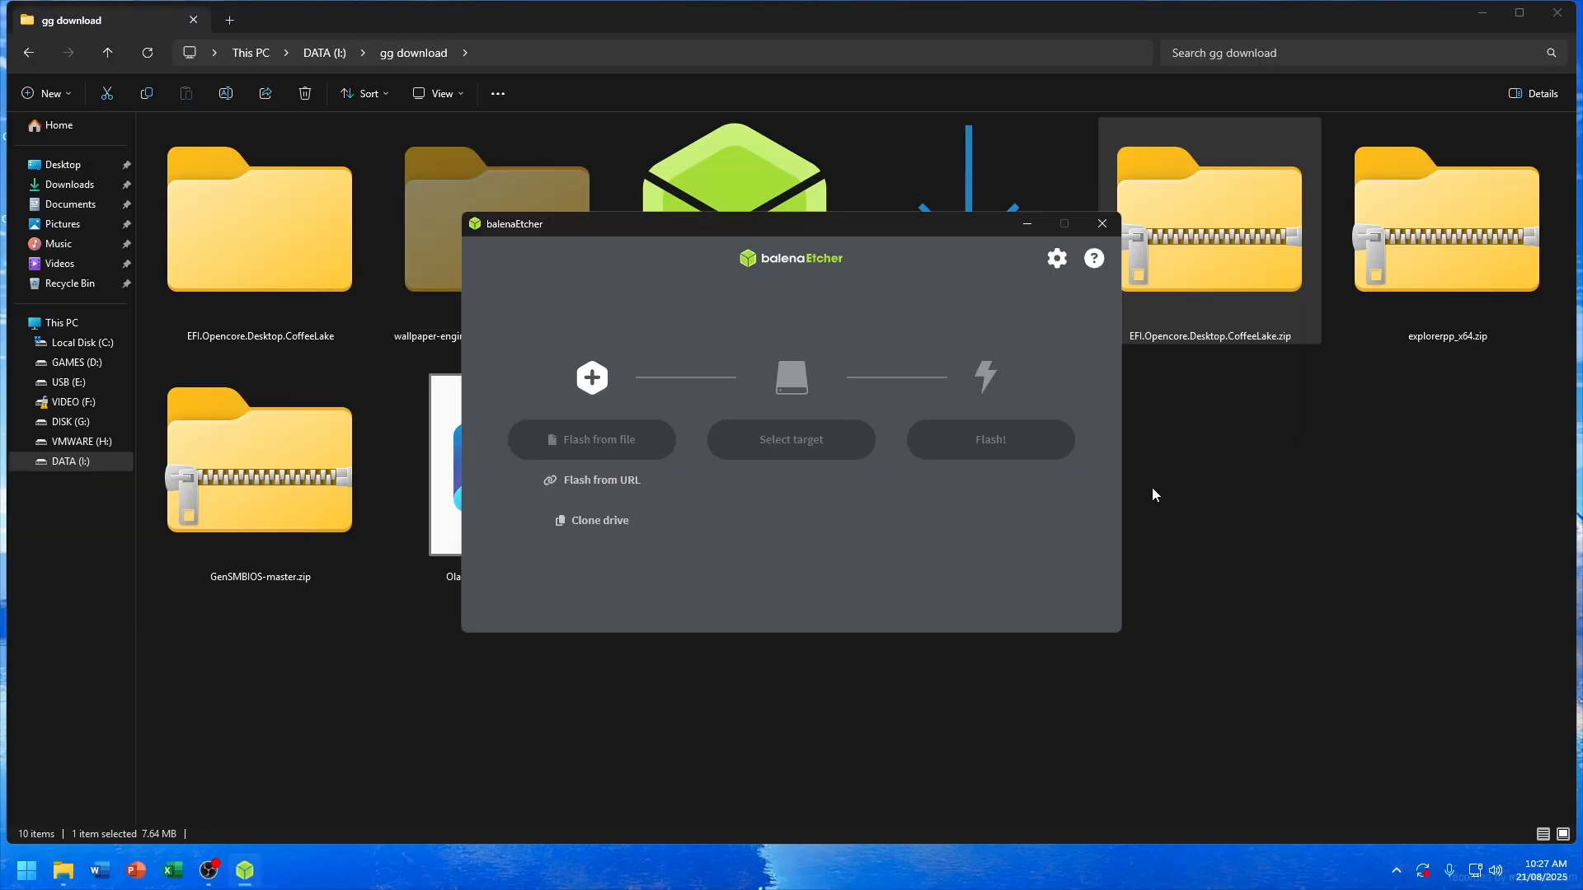
Step: Extract ProperTree-master.zip with 7-Zip into a folder of the same name
{"action": "left_click", "coordinate": [1176, 493]}
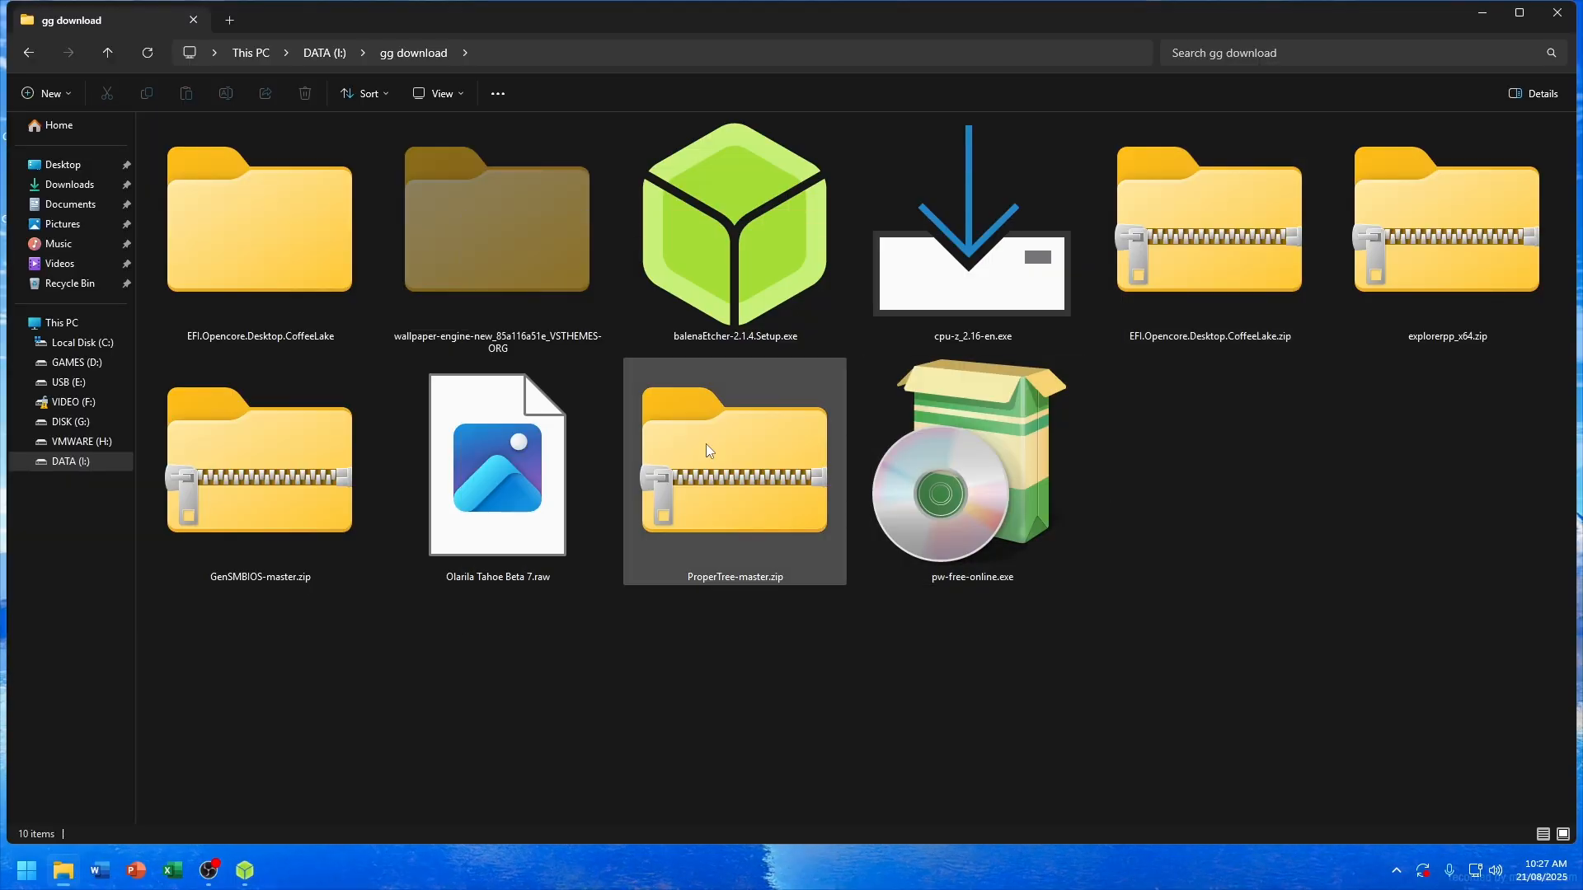
{"action": "right_click", "coordinate": [737, 478]}
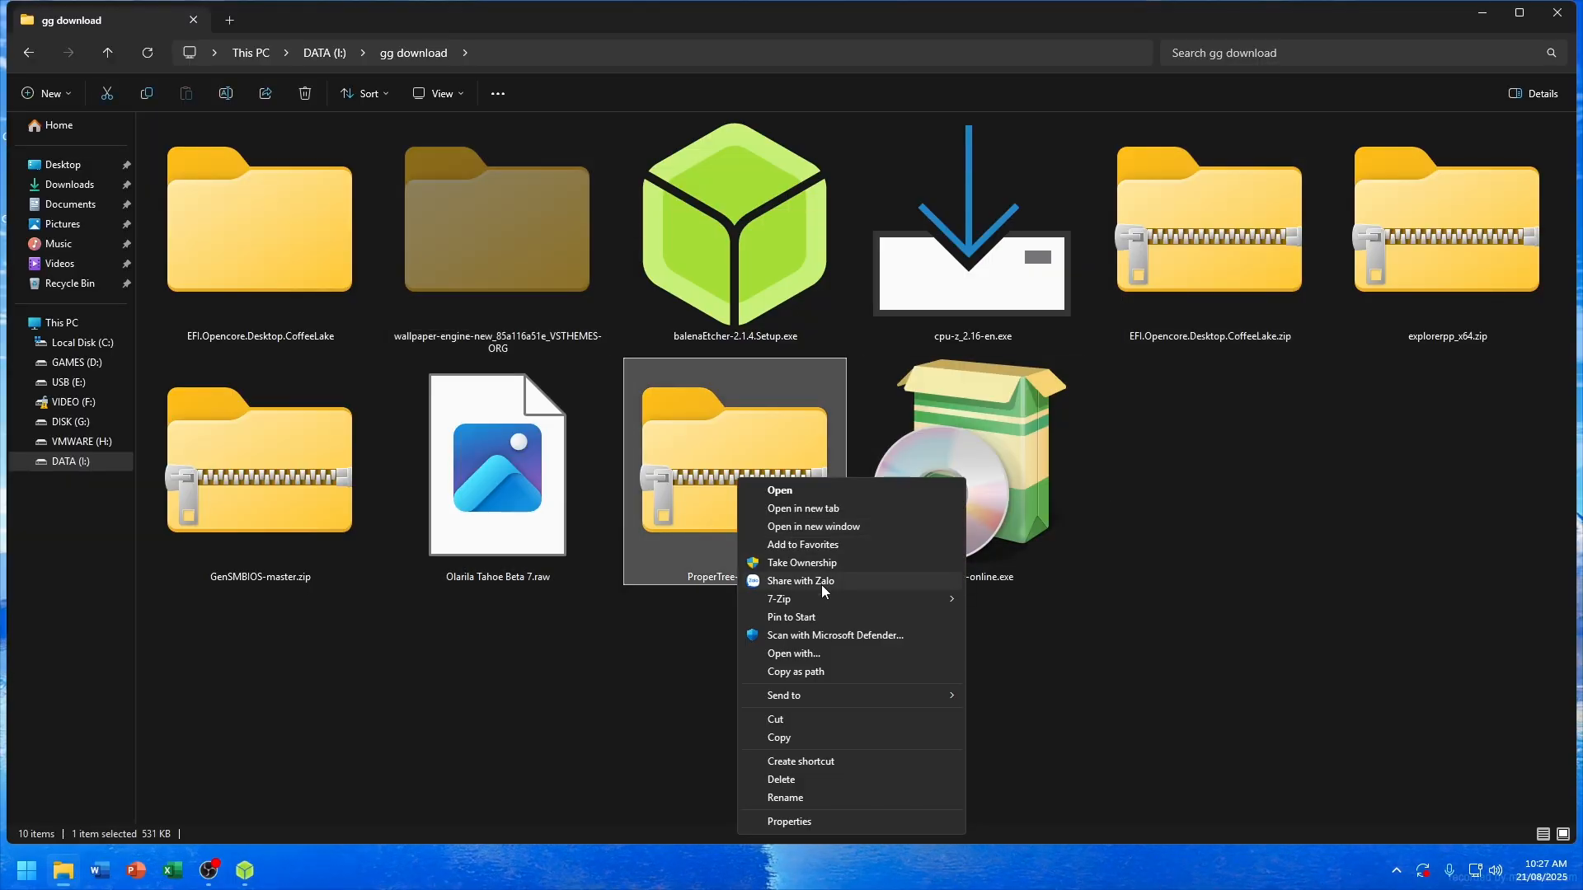
{"action": "mouse_move", "coordinate": [902, 600]}
{"action": "left_click", "coordinate": [1070, 673]}
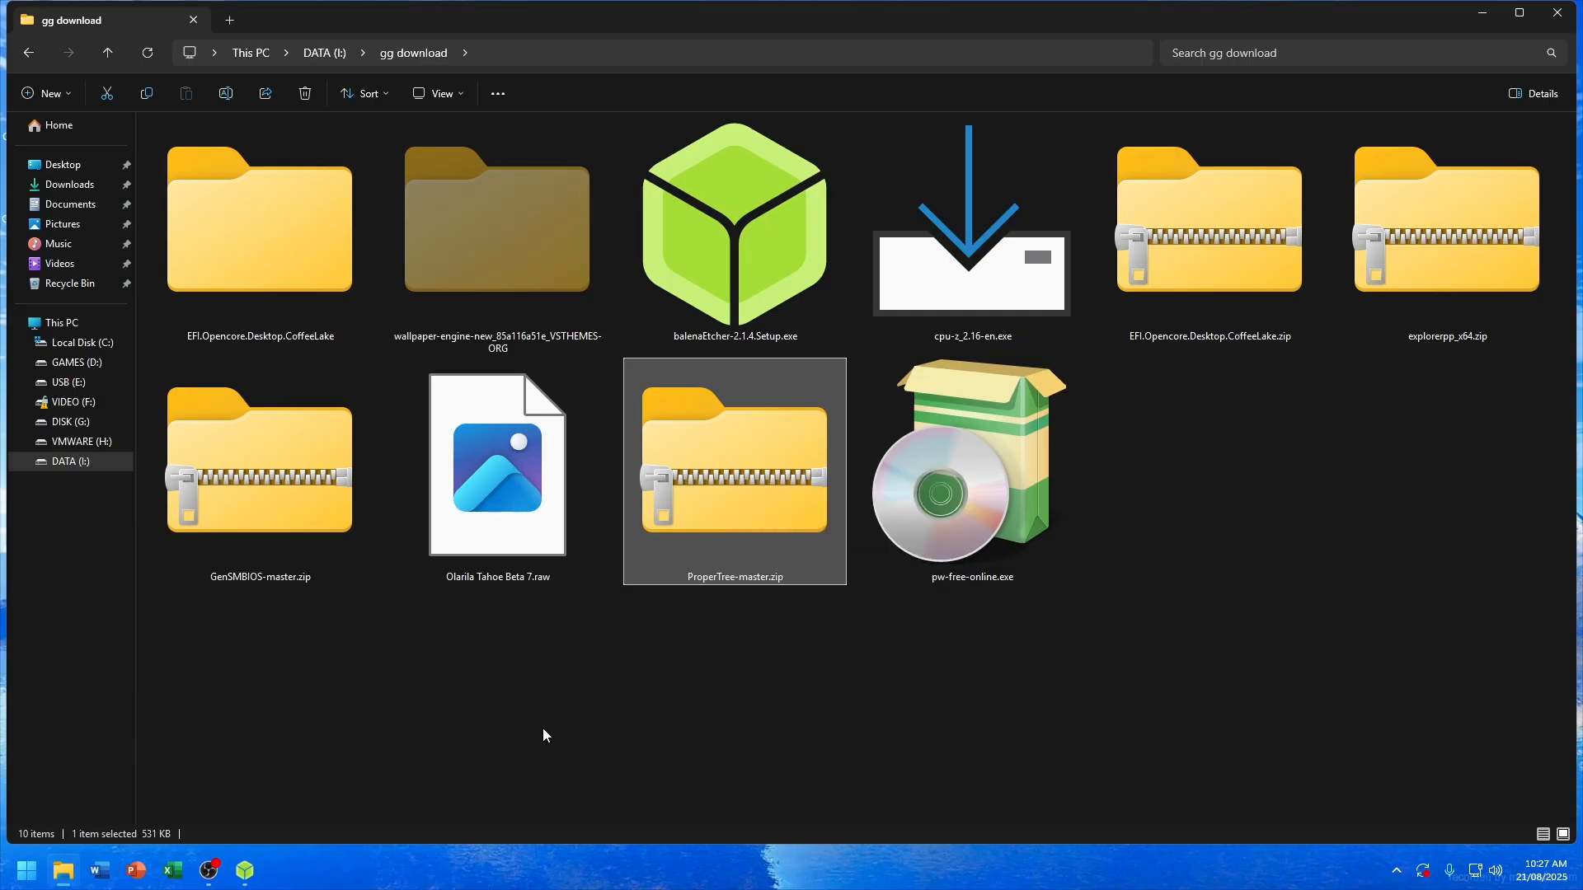
Step: Return to the balenaEtcher window and check the loading of the selected image
{"action": "left_click", "coordinate": [245, 870]}
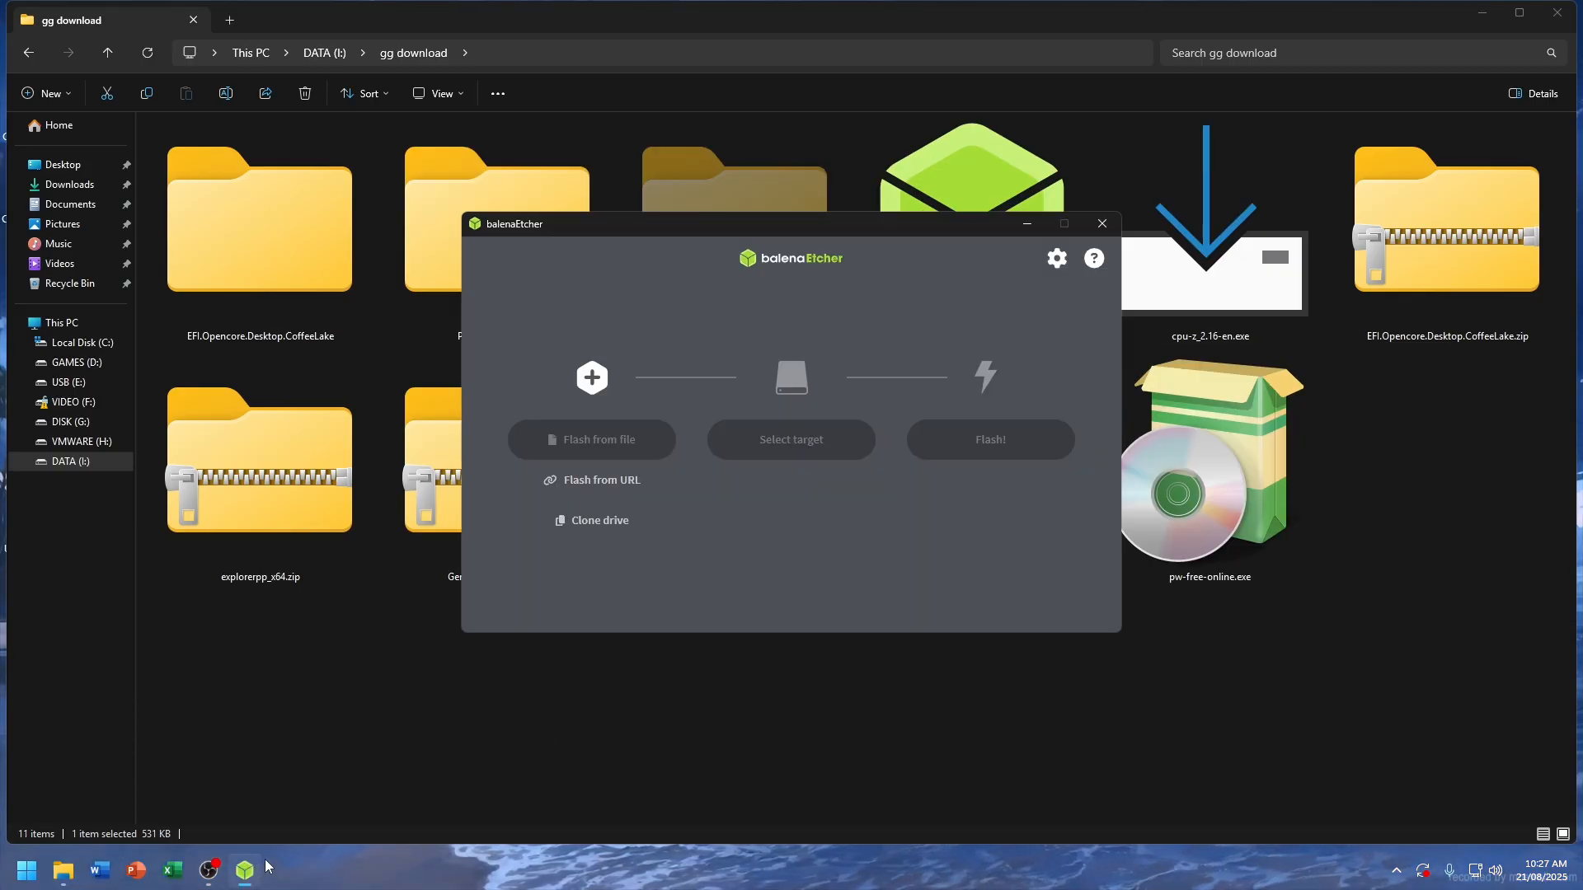
{"action": "left_click", "coordinate": [1028, 223]}
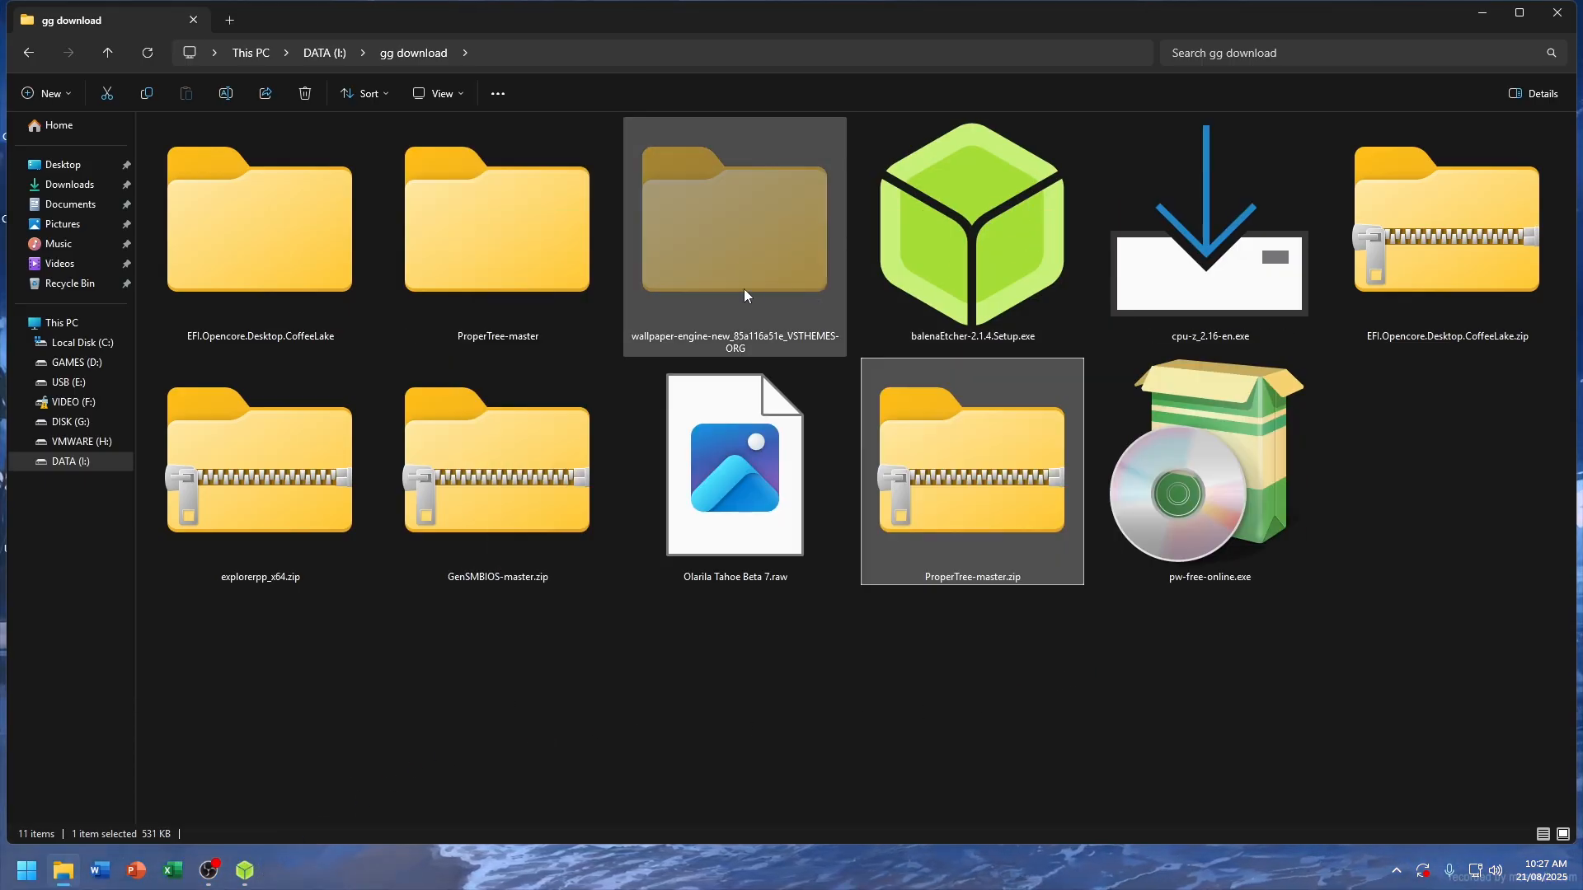
{"action": "mouse_move", "coordinate": [245, 871]}
{"action": "left_click", "coordinate": [374, 739]}
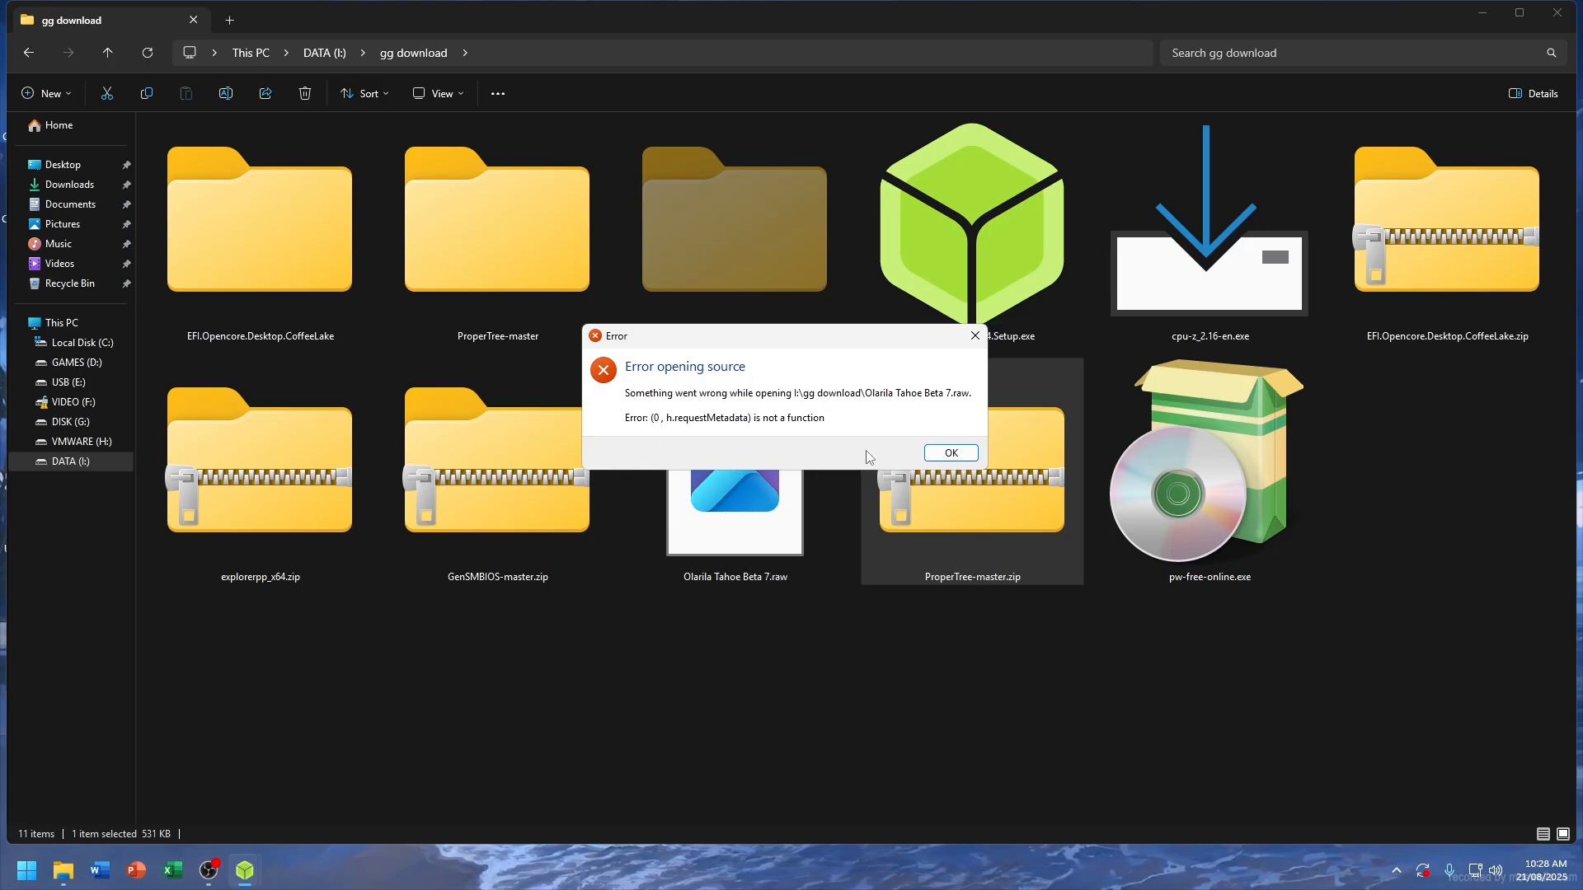
Step: Dismiss the source-opening error and close balenaEtcher
{"action": "left_click", "coordinate": [951, 452]}
{"action": "left_click", "coordinate": [245, 871]}
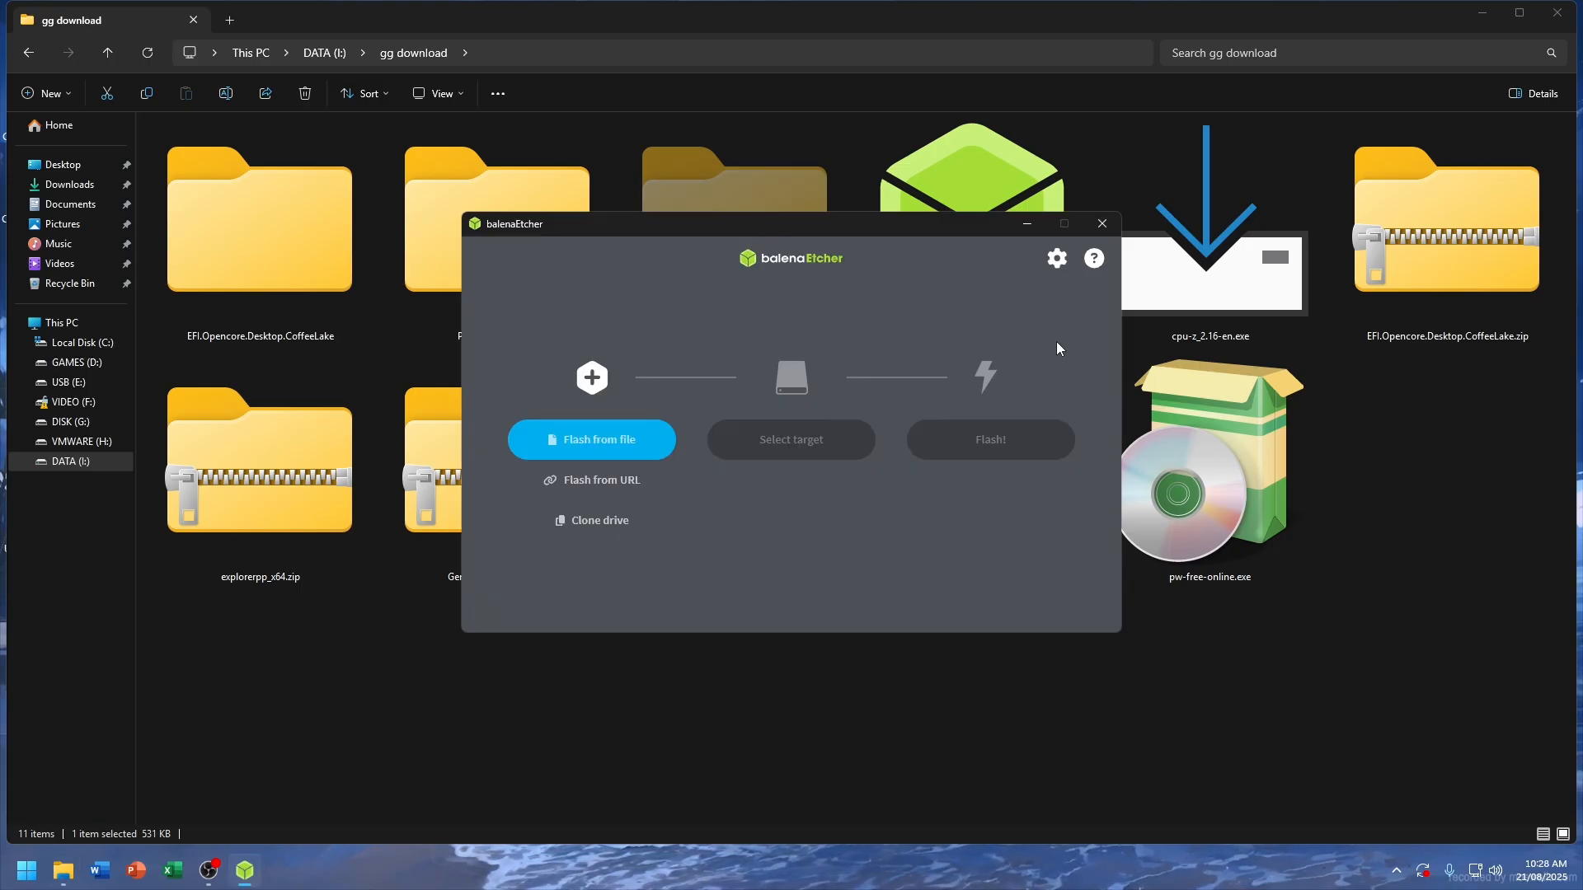
{"action": "left_click", "coordinate": [1103, 223]}
Step: Open Control Panel through the Run dialog and show the list of programs that can be uninstalled
{"action": "key", "text": "super+r"}
{"action": "type", "text": "c"}
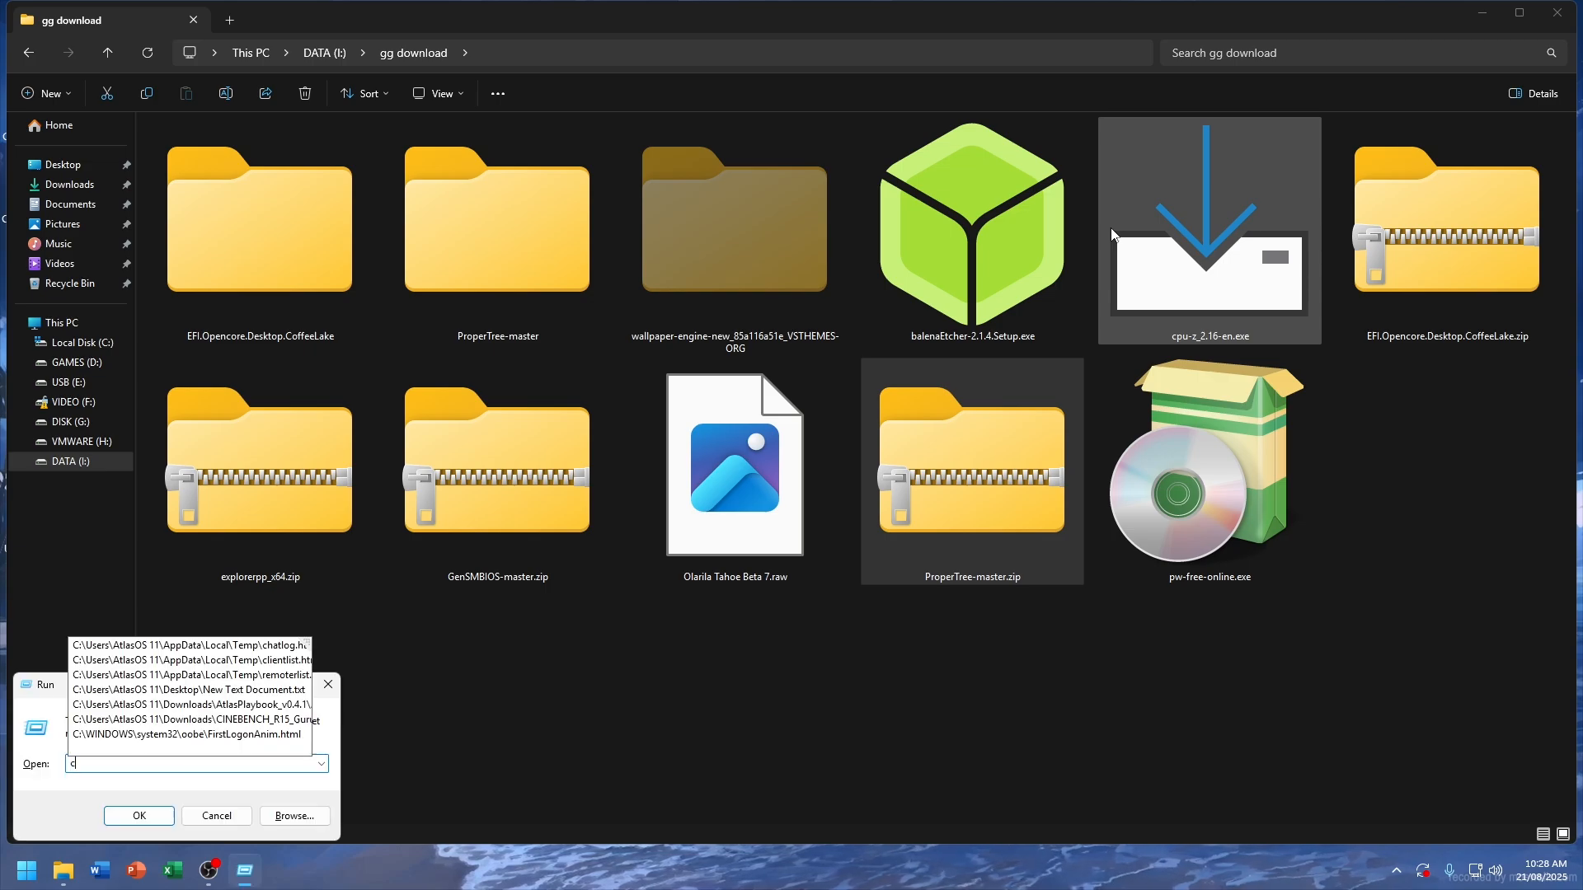
{"action": "type", "text": "ontrol panel"}
{"action": "key", "text": "Return"}
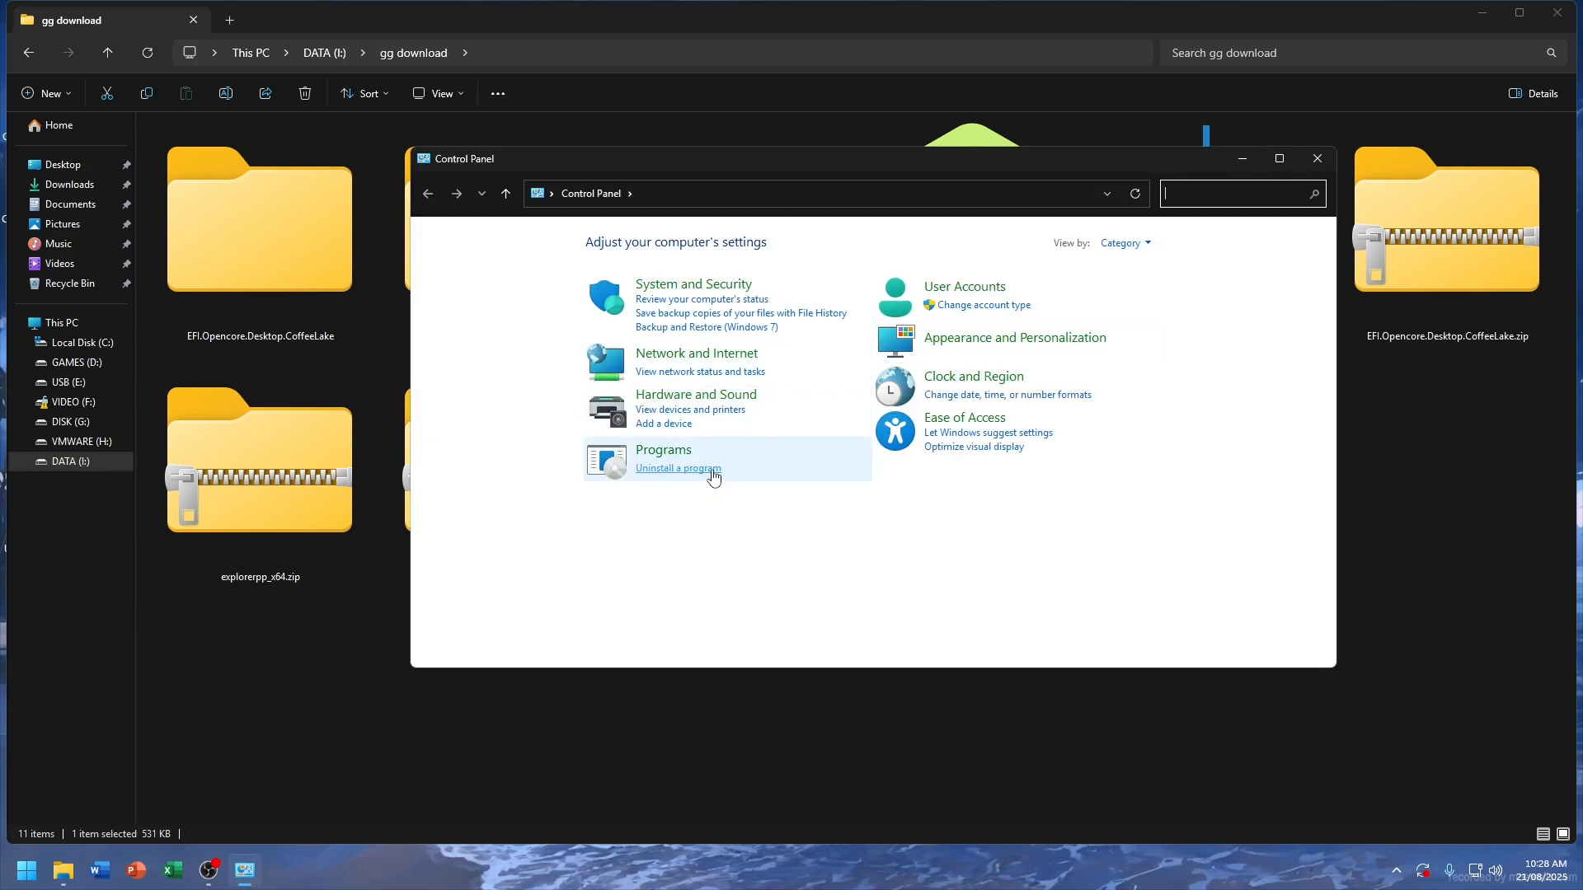
{"action": "left_click", "coordinate": [709, 468]}
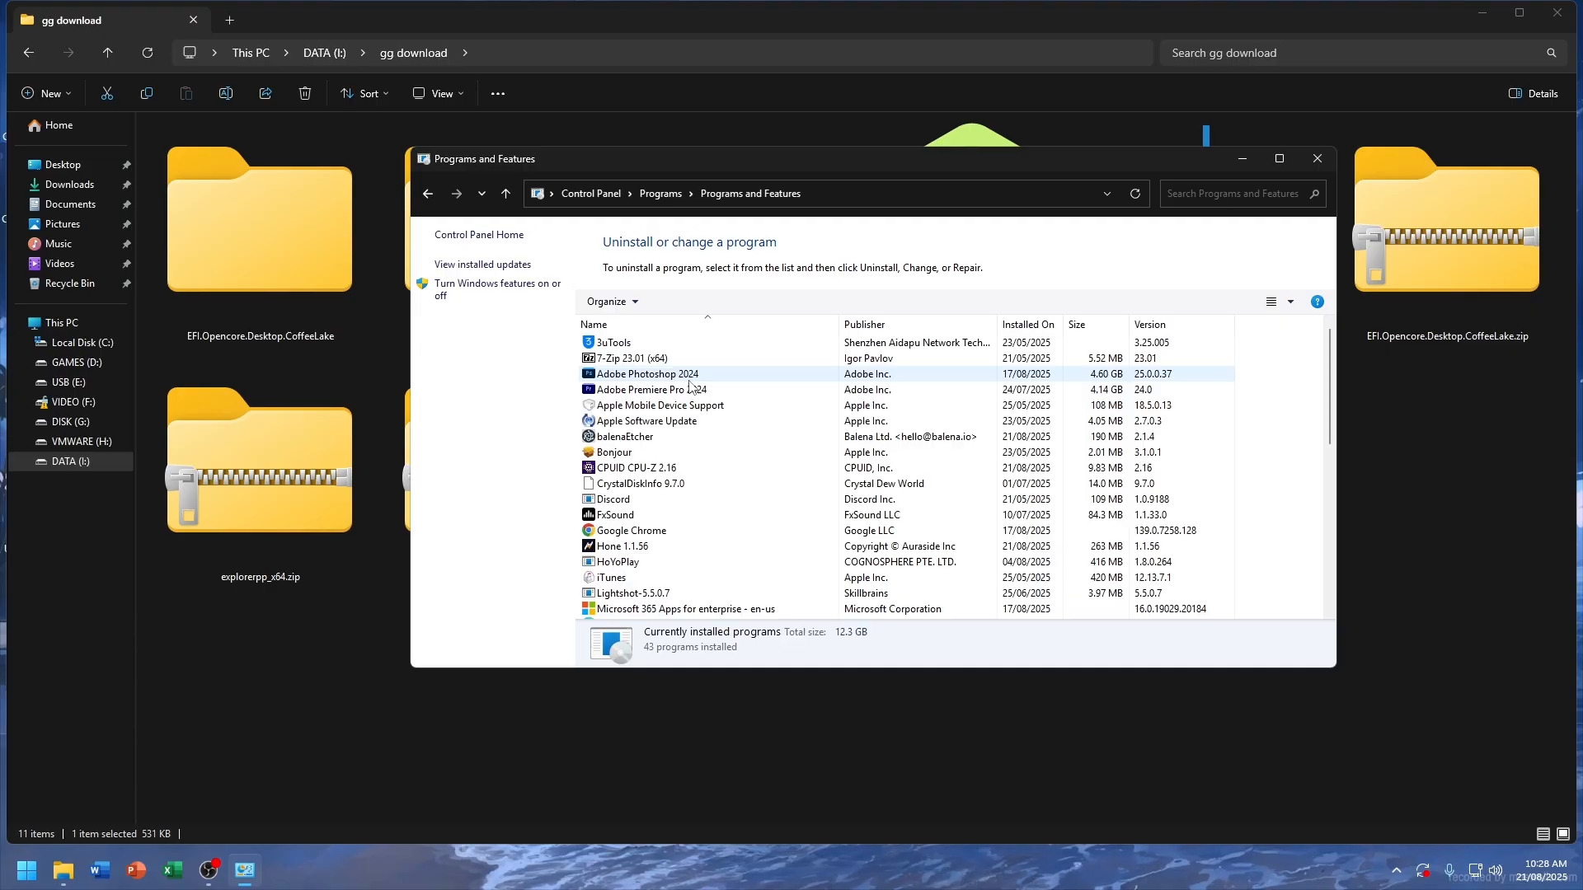
Step: Uninstall balenaEtcher 2.1.4 from the installed programs and close the Programs and Features window
{"action": "scroll", "coordinate": [626, 470], "scroll_direction": "down", "scroll_amount": 2}
{"action": "scroll", "coordinate": [624, 471], "scroll_direction": "up", "scroll_amount": 2}
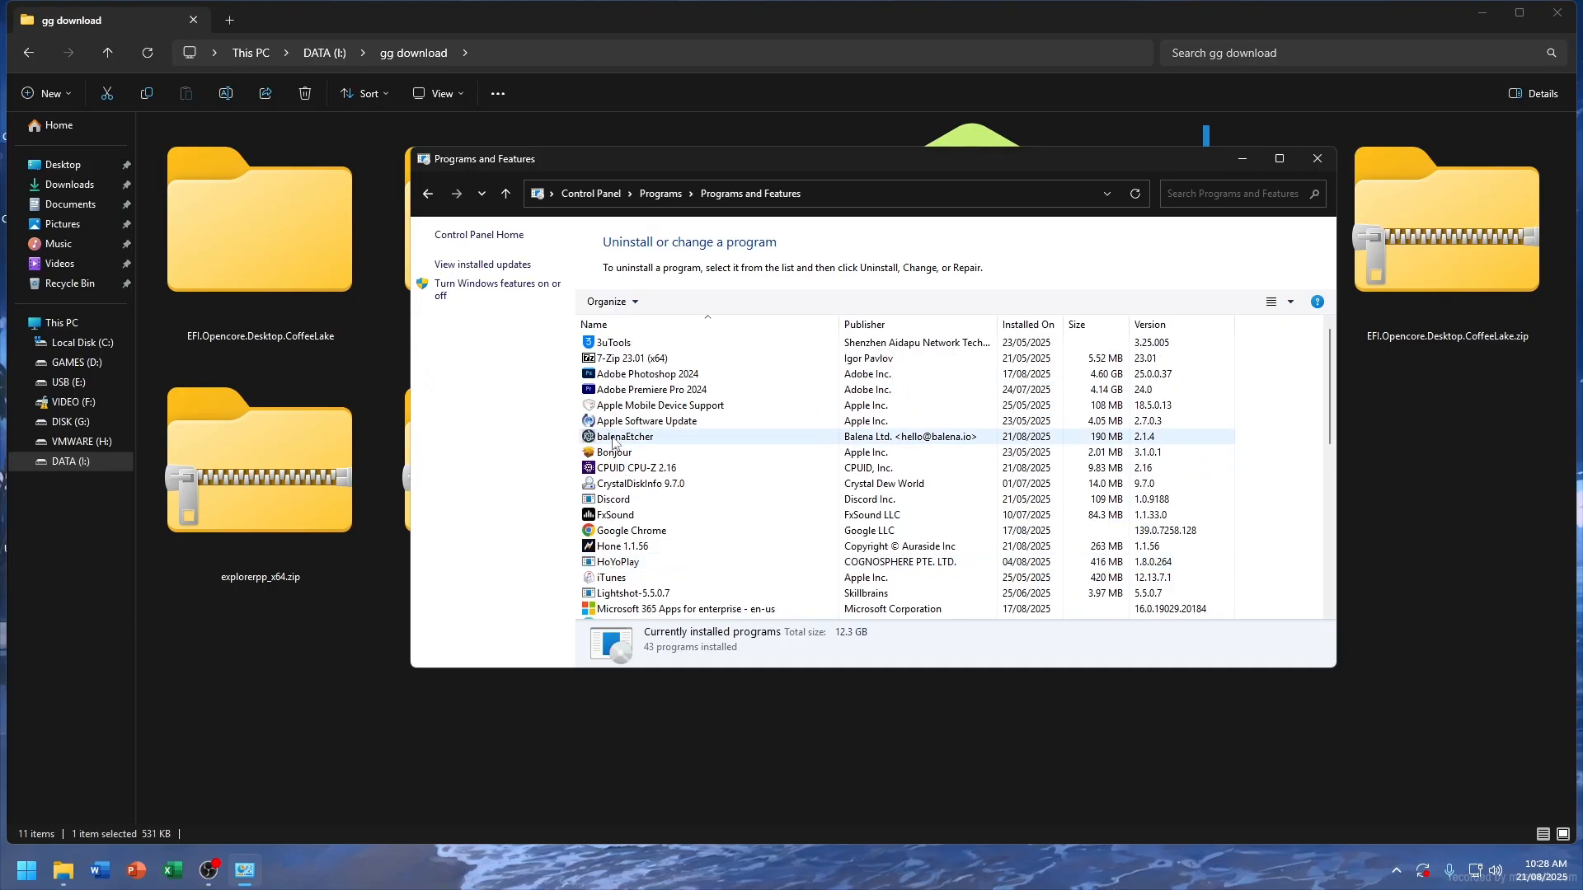
{"action": "right_click", "coordinate": [701, 445]}
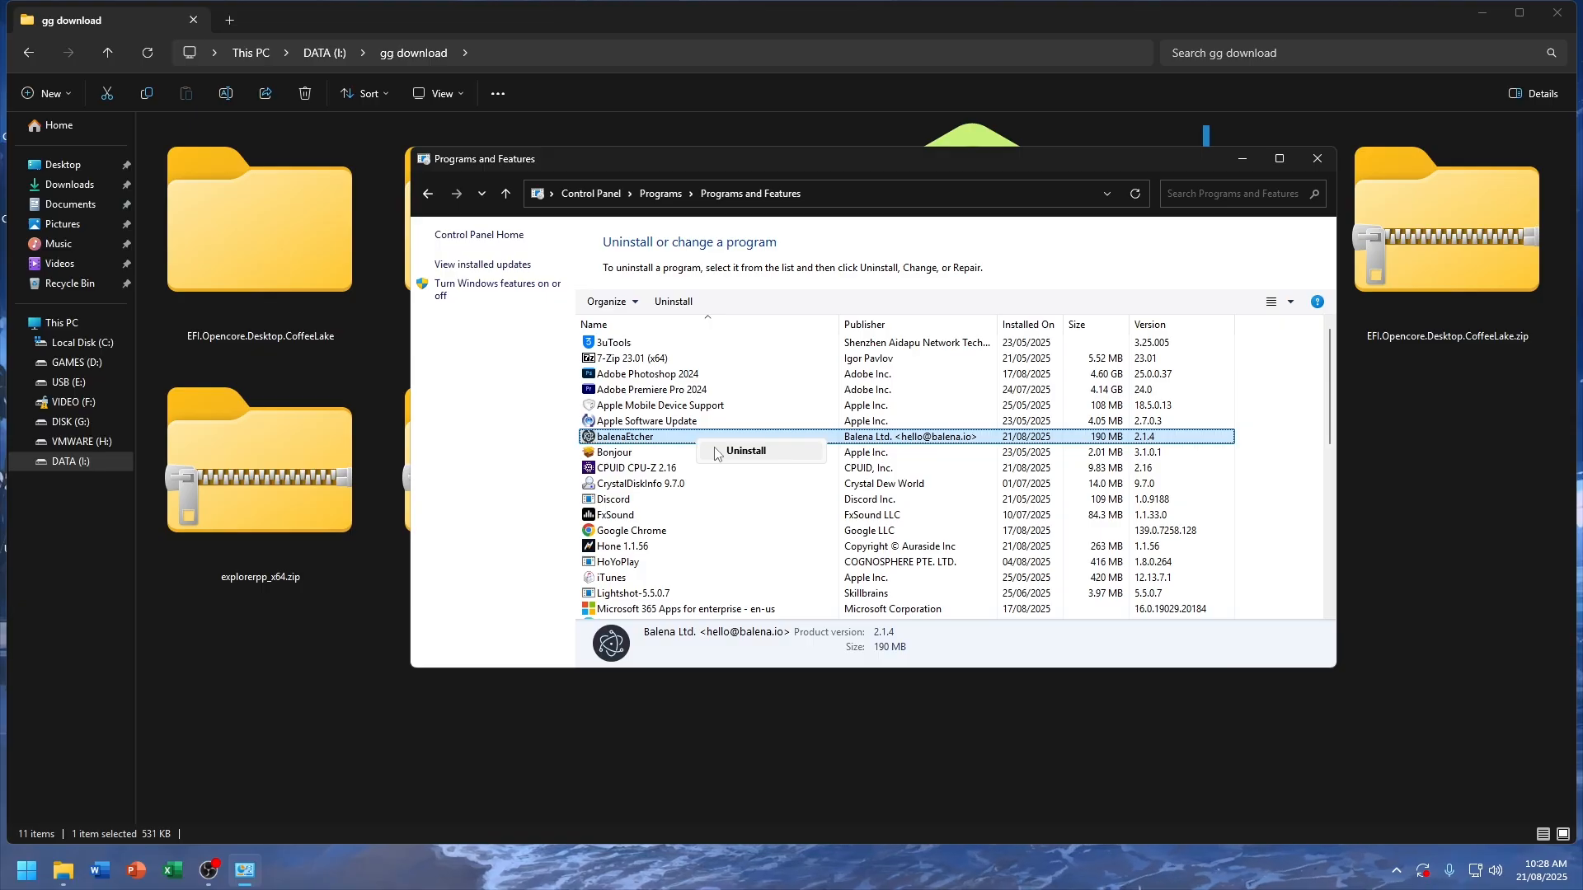
{"action": "left_click", "coordinate": [717, 453]}
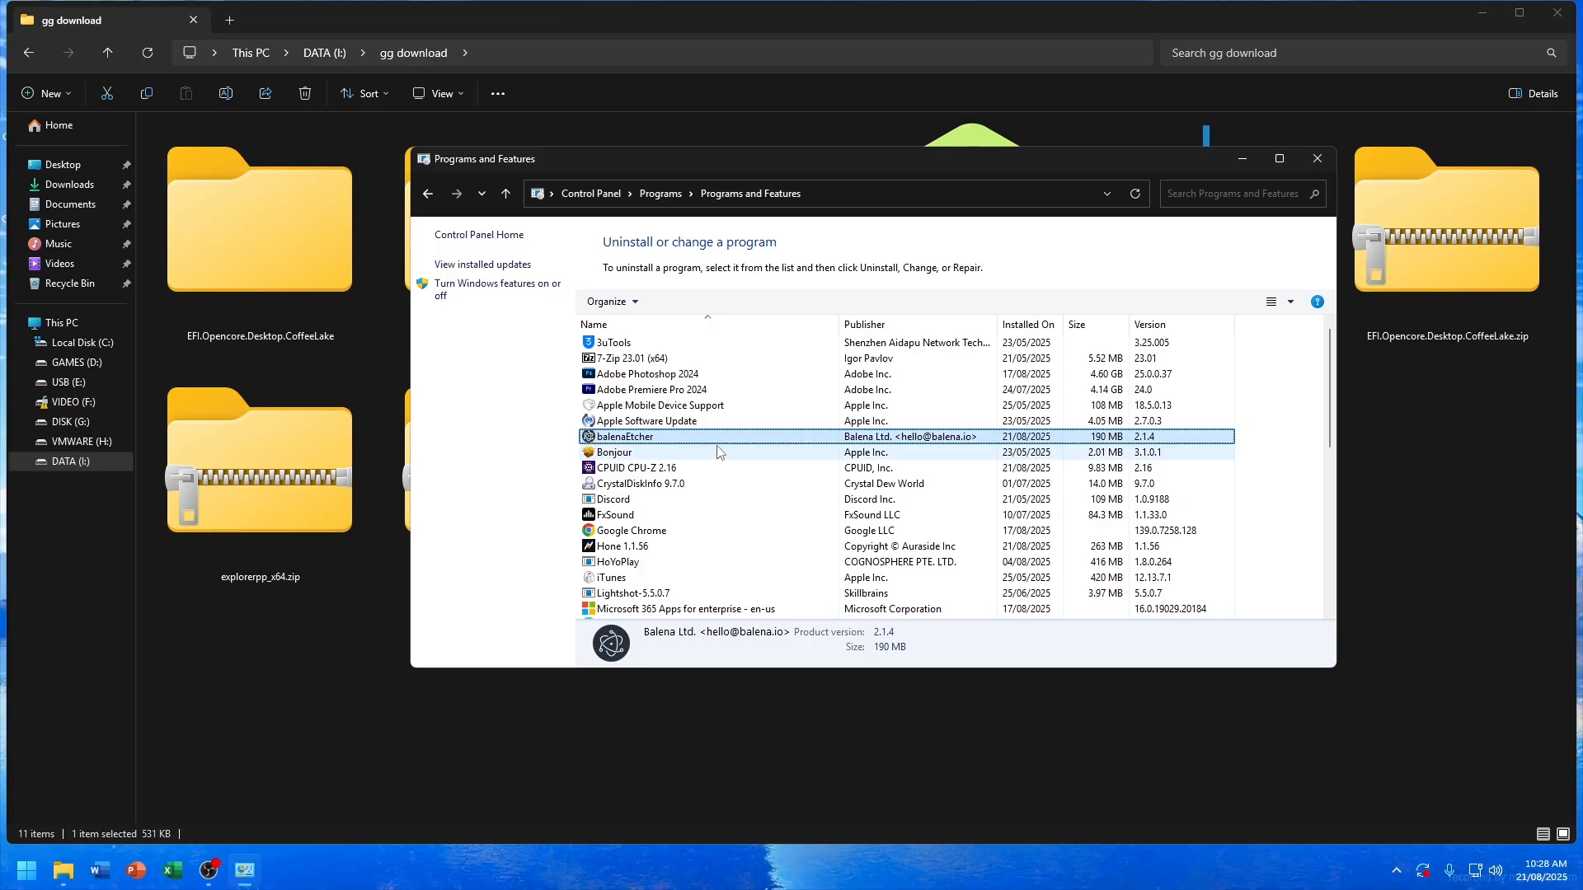
{"action": "left_click", "coordinate": [1316, 158]}
Step: Run balenaEtcher-2.1.4.Setup.exe as administrator and load Olarila Tahoe Beta 7.raw from the gg download folder as the image to flash
{"action": "right_click", "coordinate": [1041, 206]}
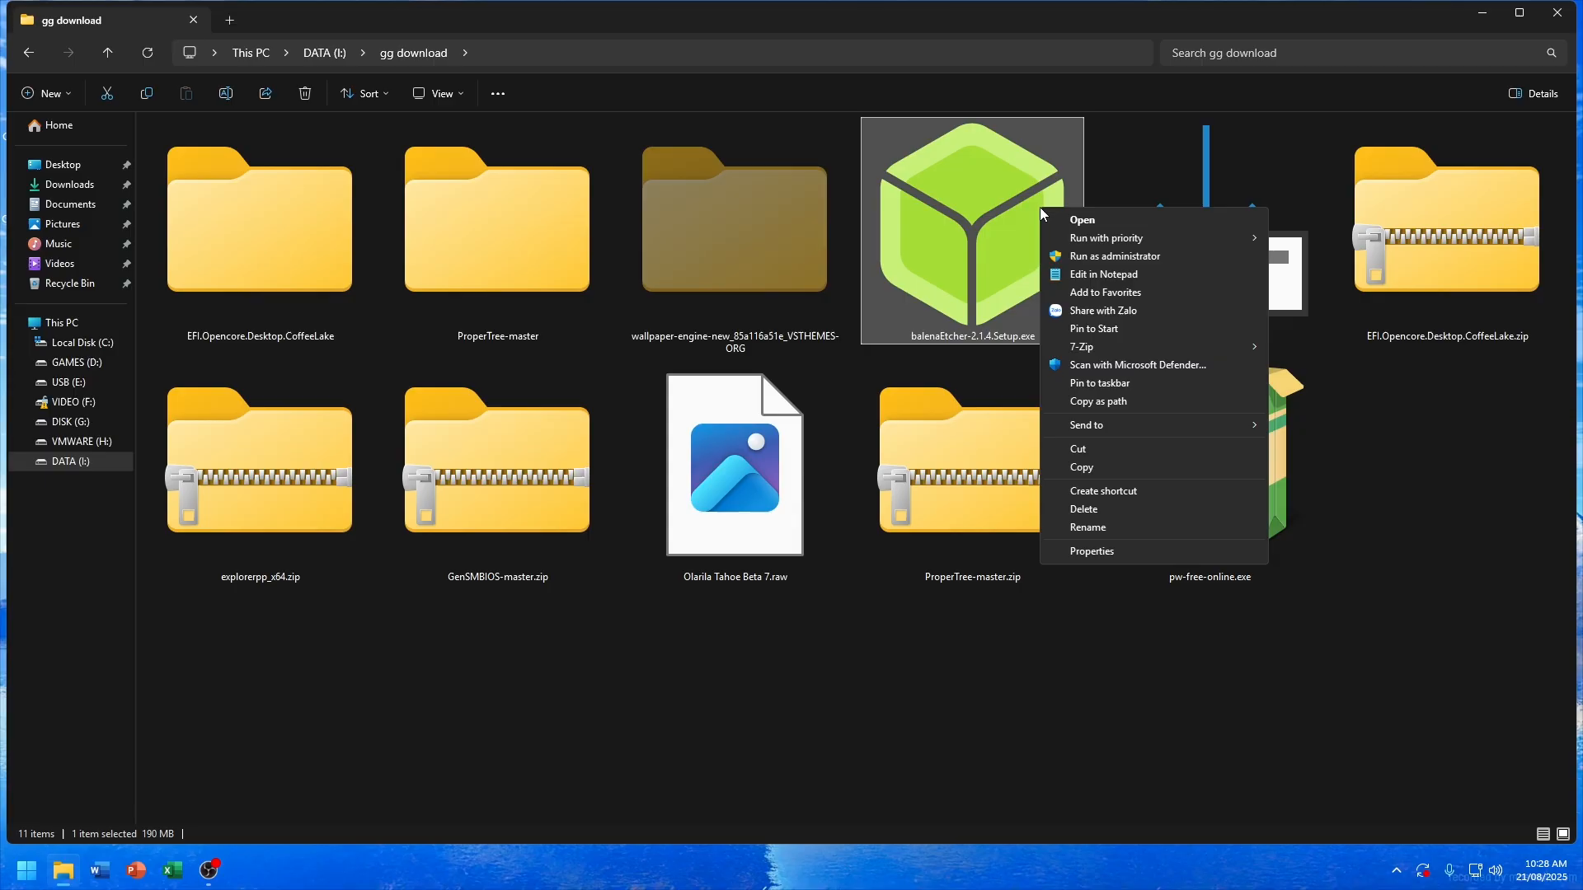
{"action": "left_click", "coordinate": [1072, 252]}
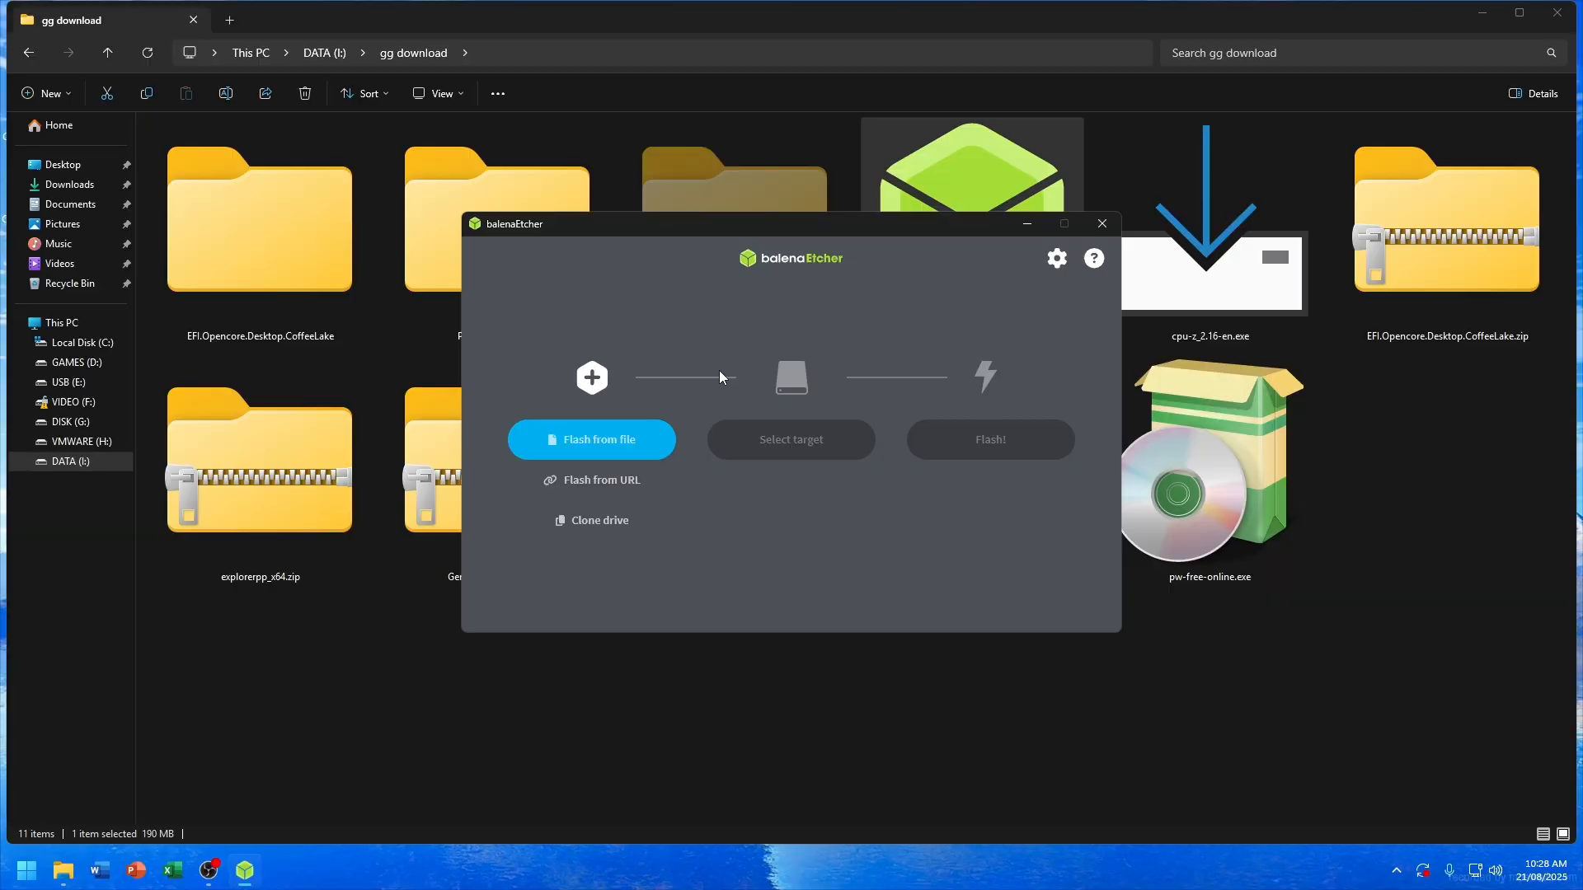
{"action": "left_click", "coordinate": [559, 445]}
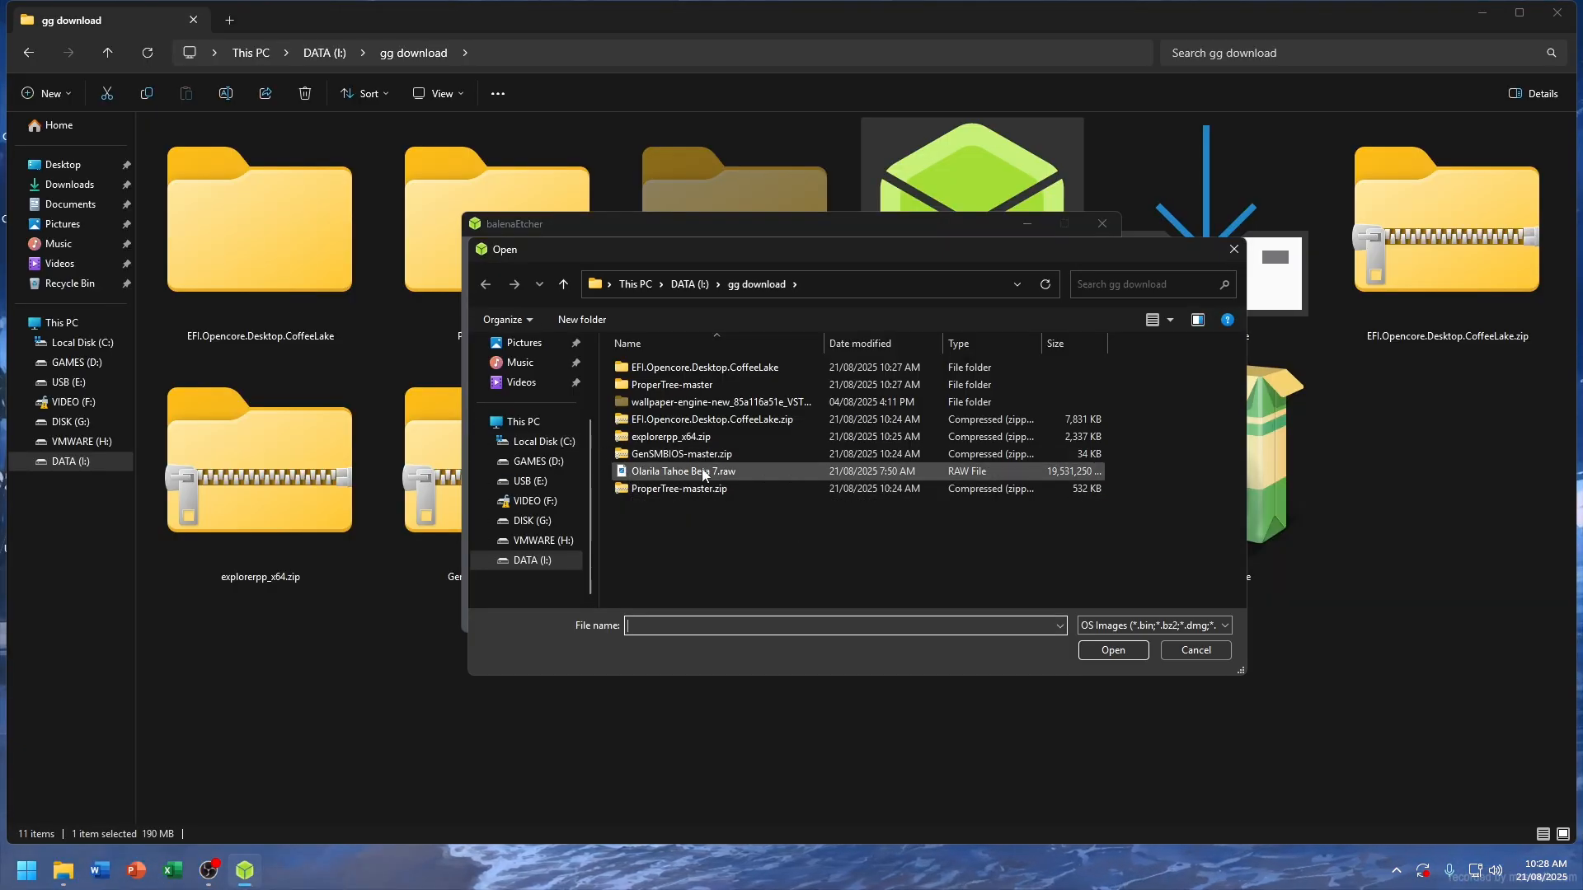
{"action": "left_click", "coordinate": [774, 468]}
{"action": "left_click", "coordinate": [1134, 650]}
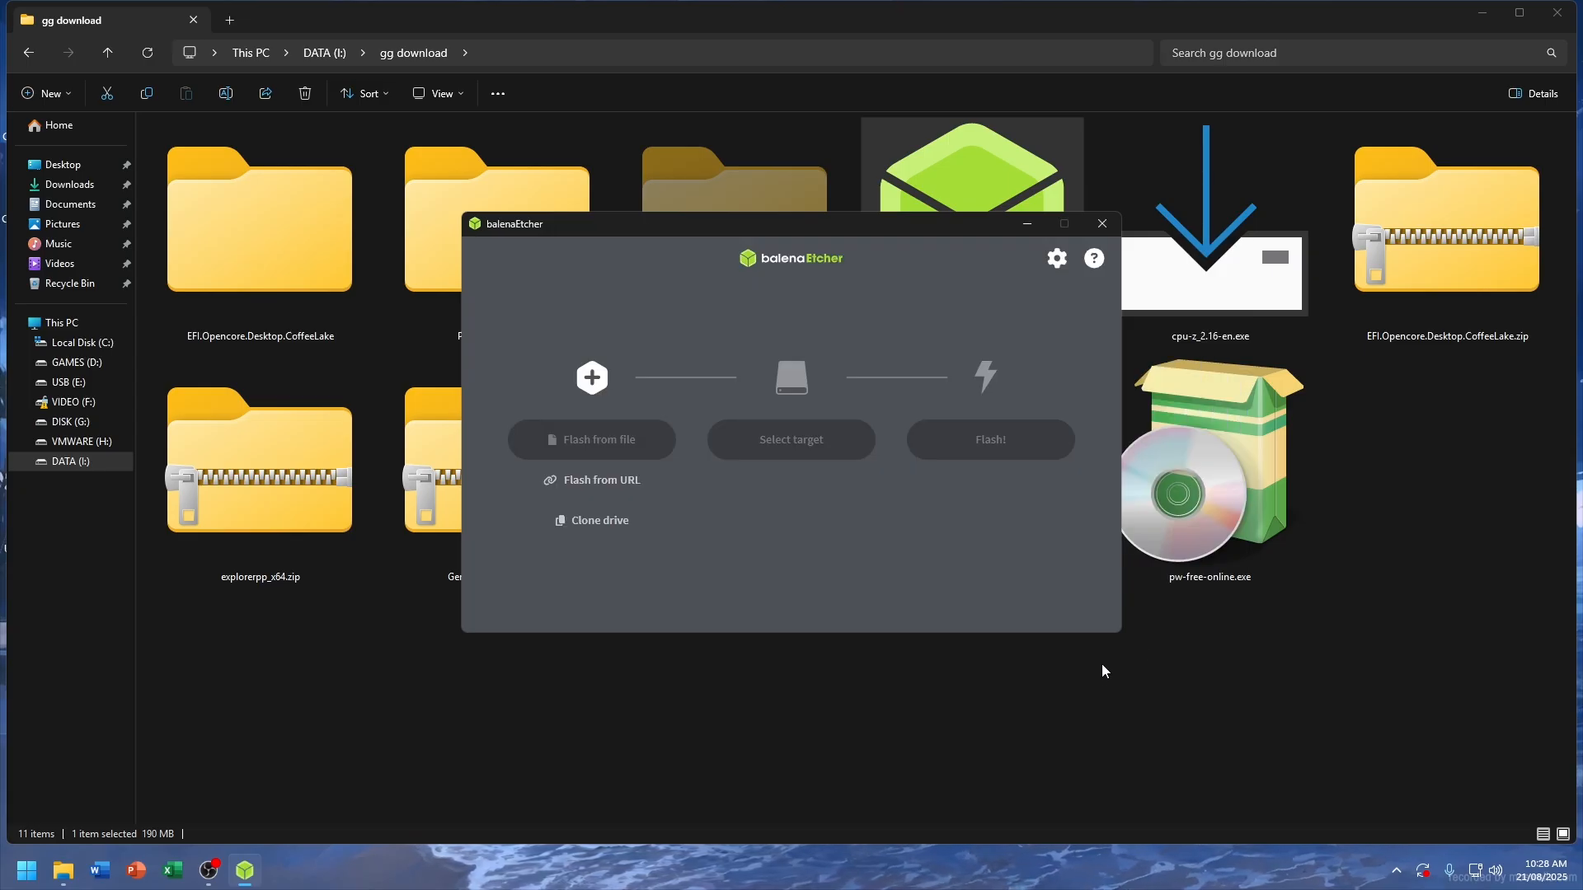
Step: Return to the gg download folder and run ProperTree.bat from ProperTree-master as administrator
{"action": "left_click", "coordinate": [1093, 730]}
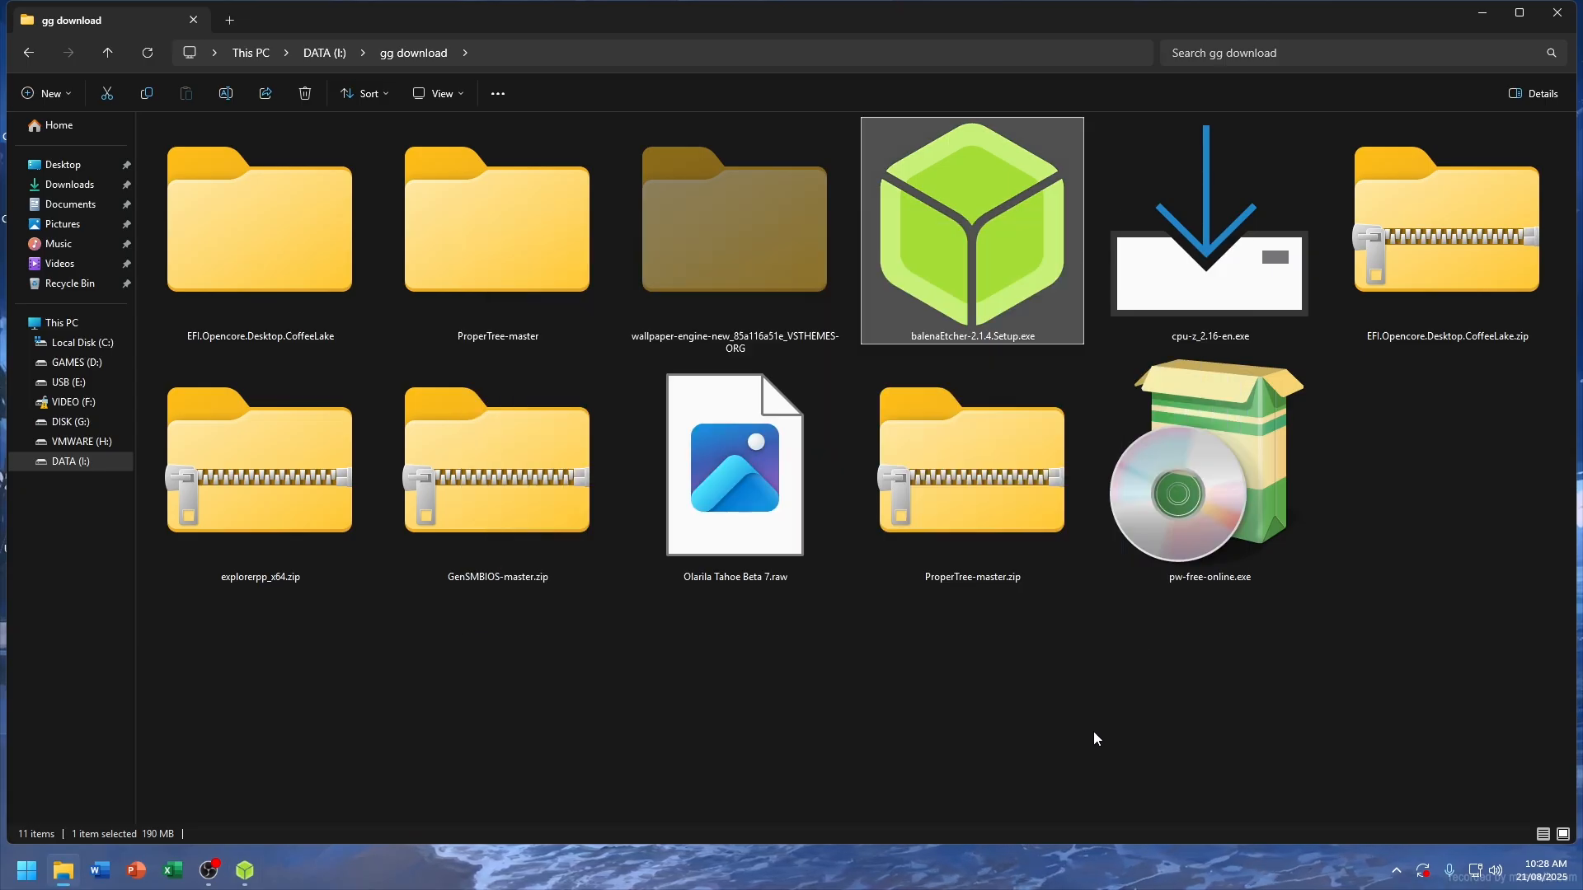
{"action": "double_click", "coordinate": [472, 244]}
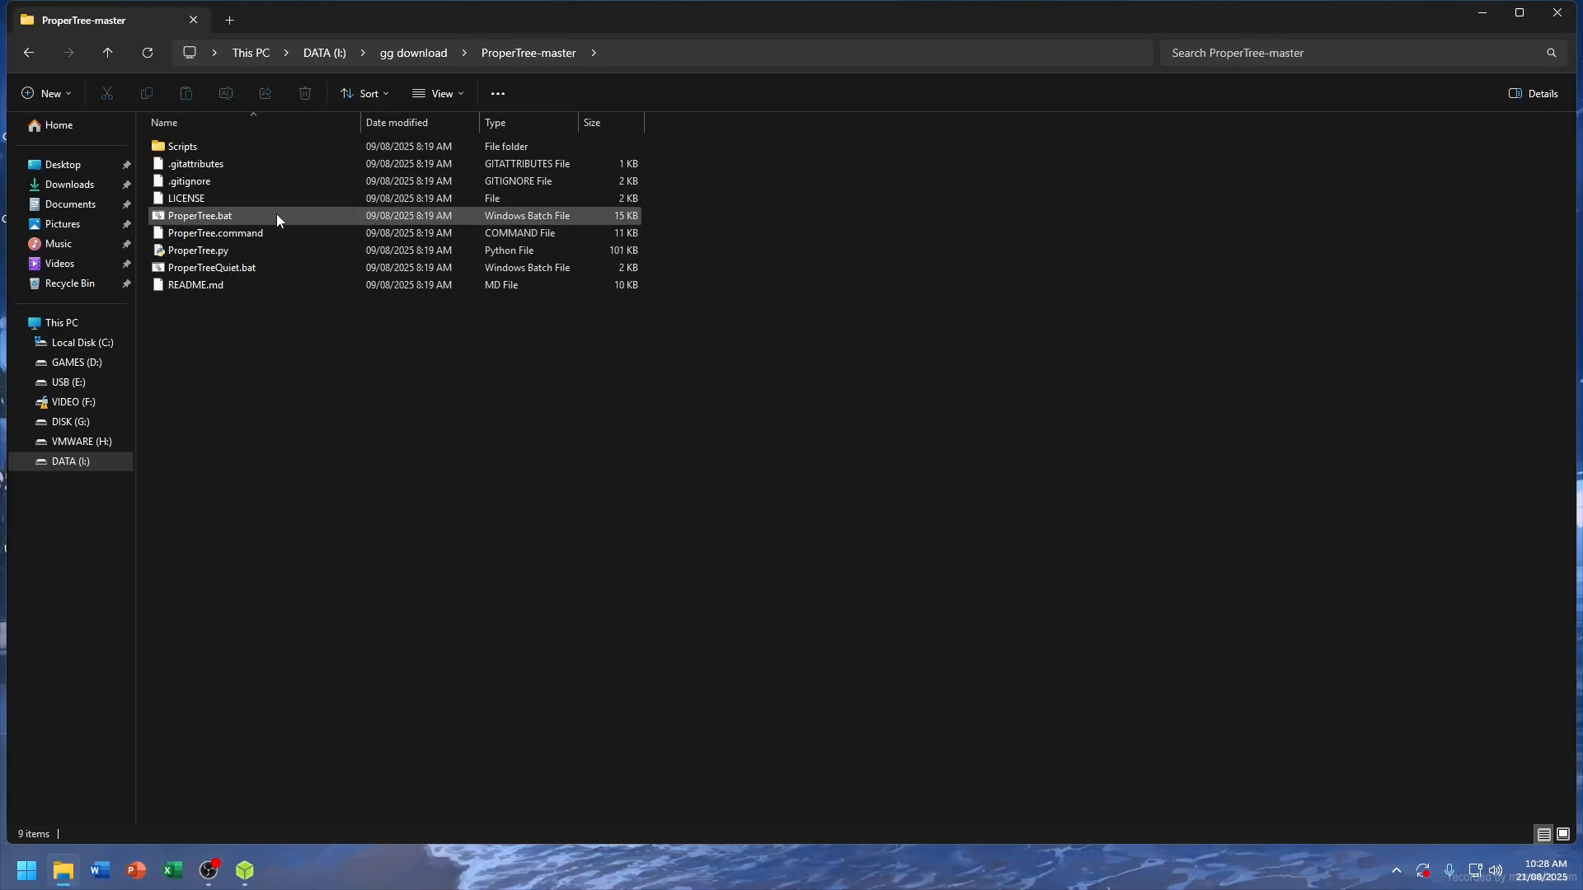
{"action": "left_click", "coordinate": [205, 220]}
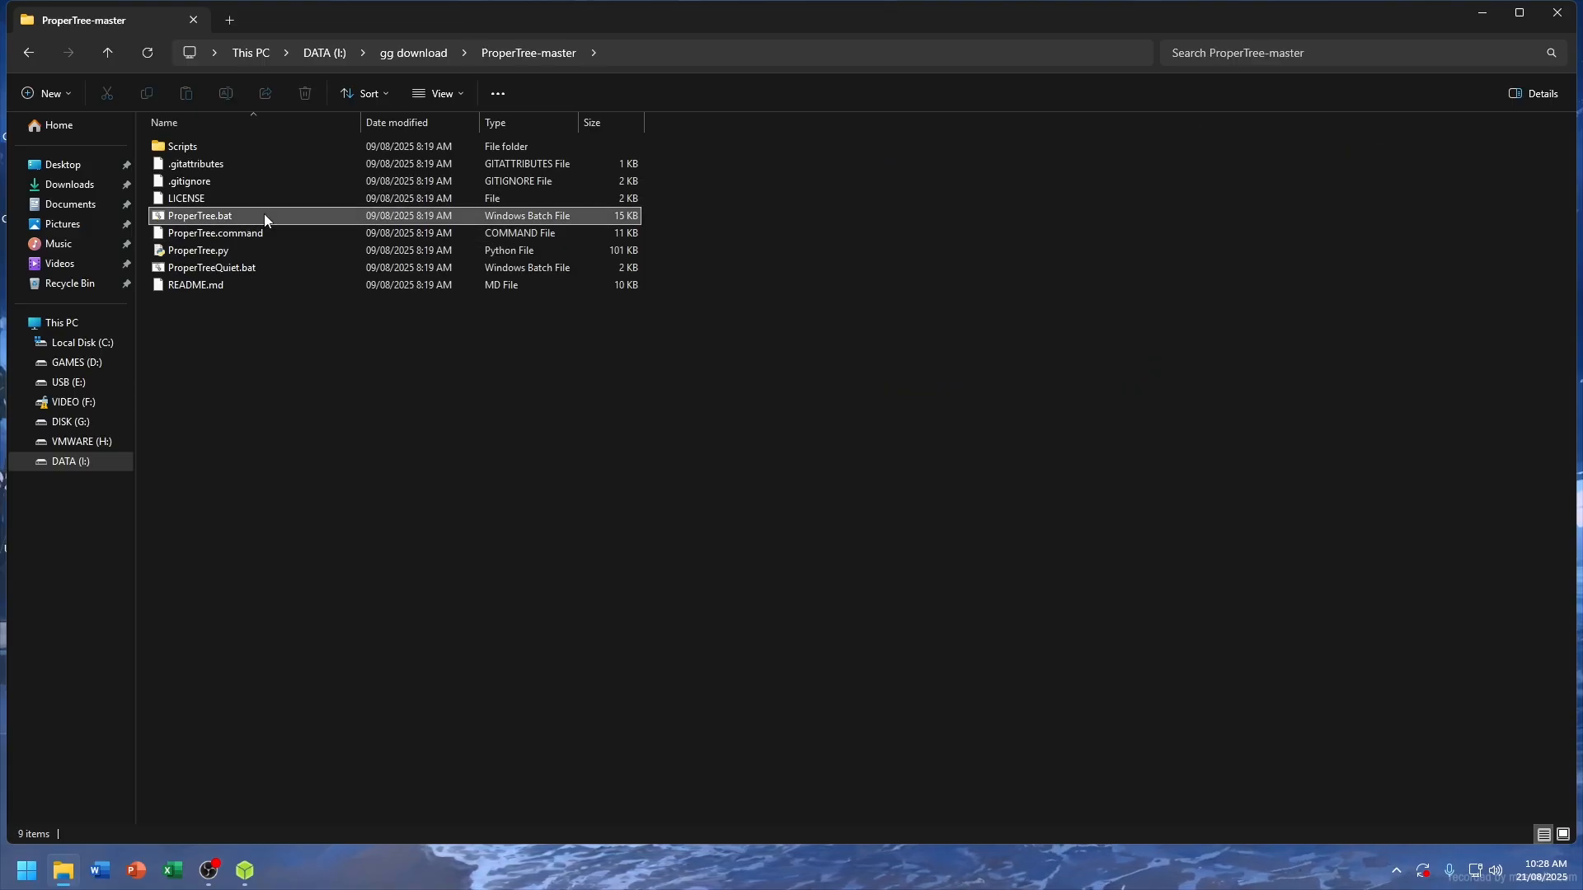
{"action": "right_click", "coordinate": [265, 216]}
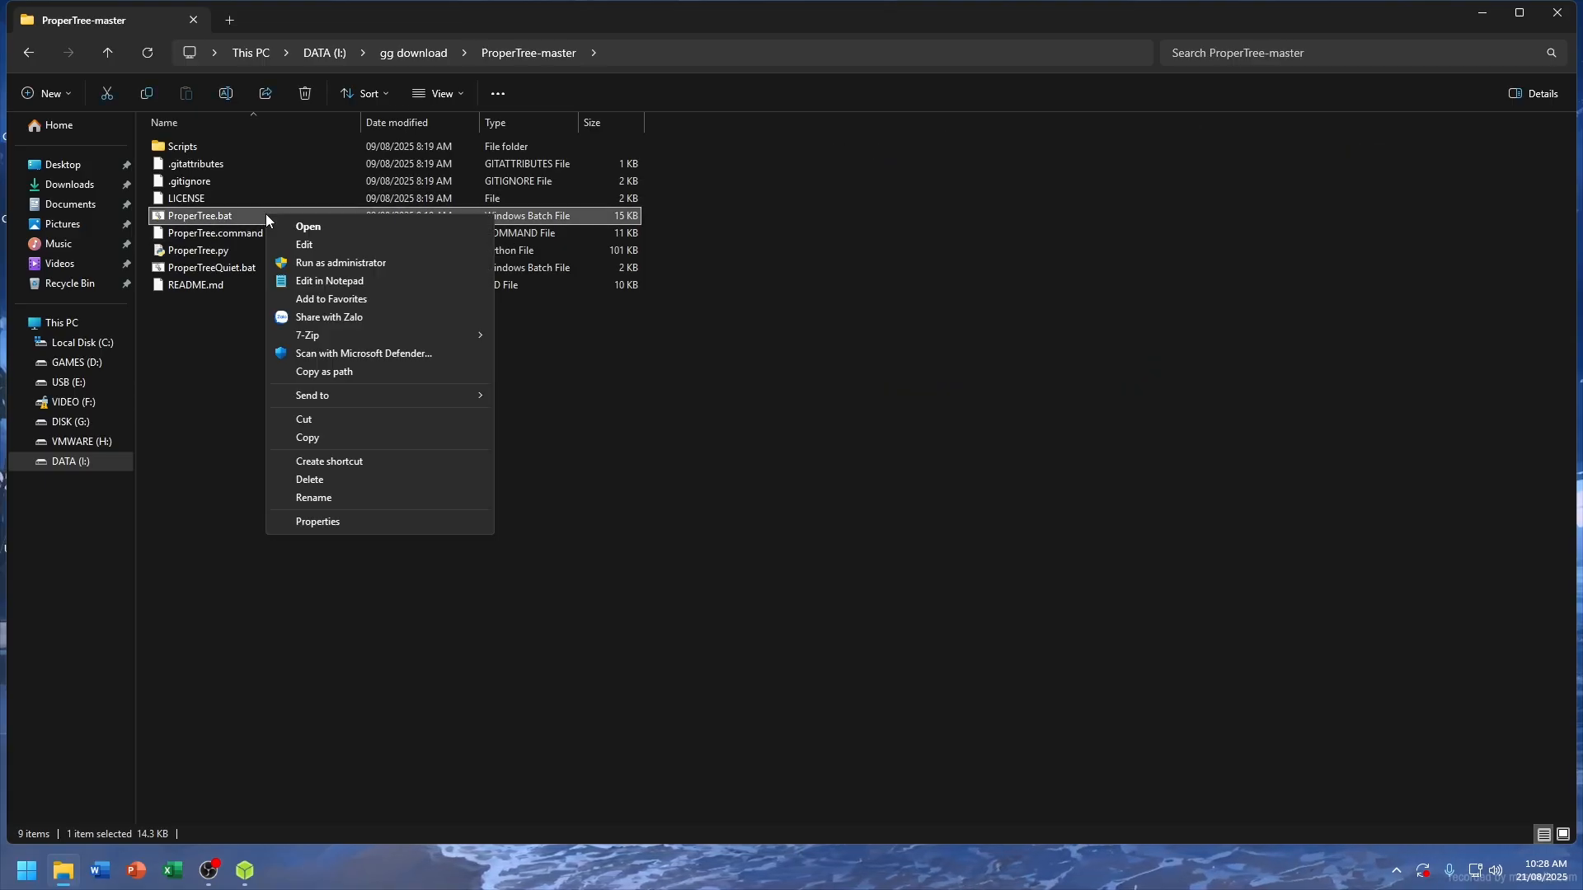
{"action": "left_click", "coordinate": [285, 270]}
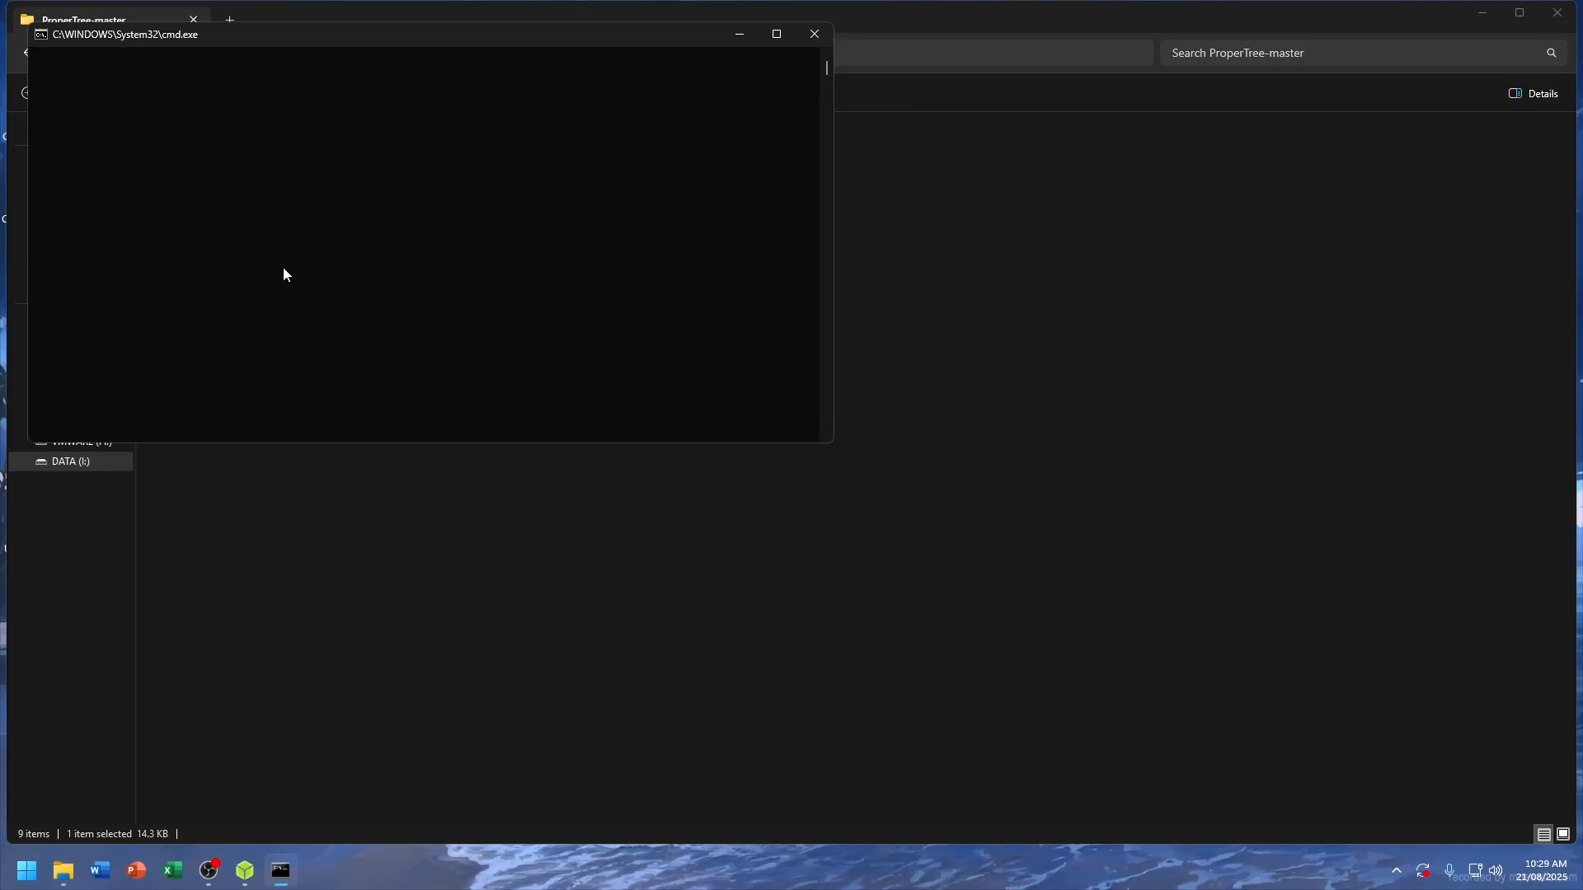
Step: Start Chrome with the second profile and open the OpenCore Install Guide page "Choosing the right SMBIOS"
{"action": "key", "text": "super"}
{"action": "type", "text": "chr"}
{"action": "key", "text": "Return"}
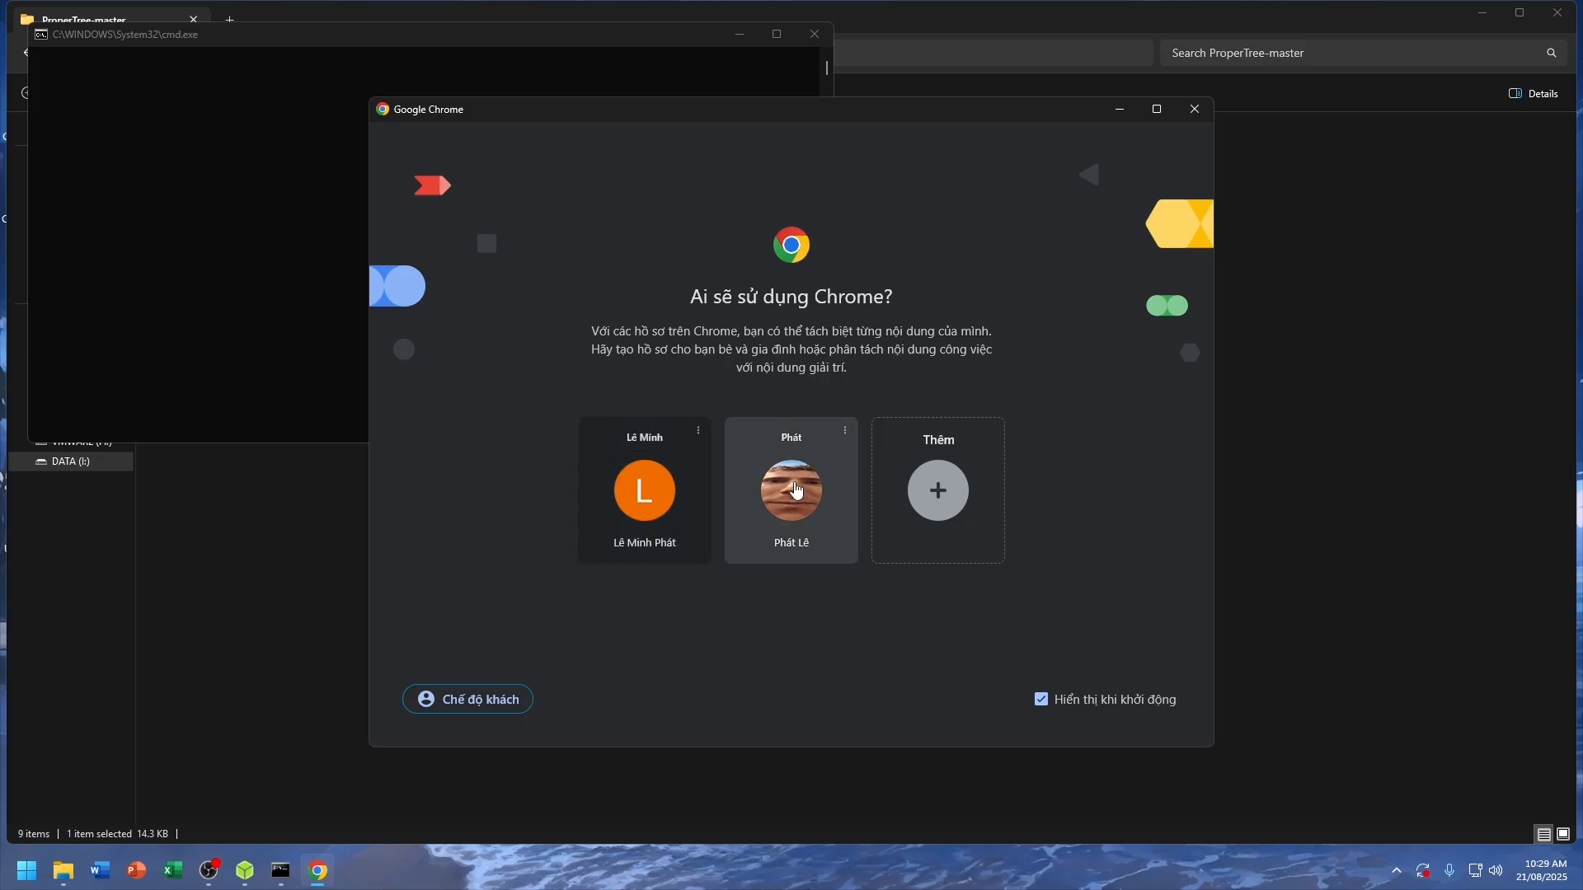
{"action": "left_click", "coordinate": [794, 490]}
{"action": "type", "text": "ch"}
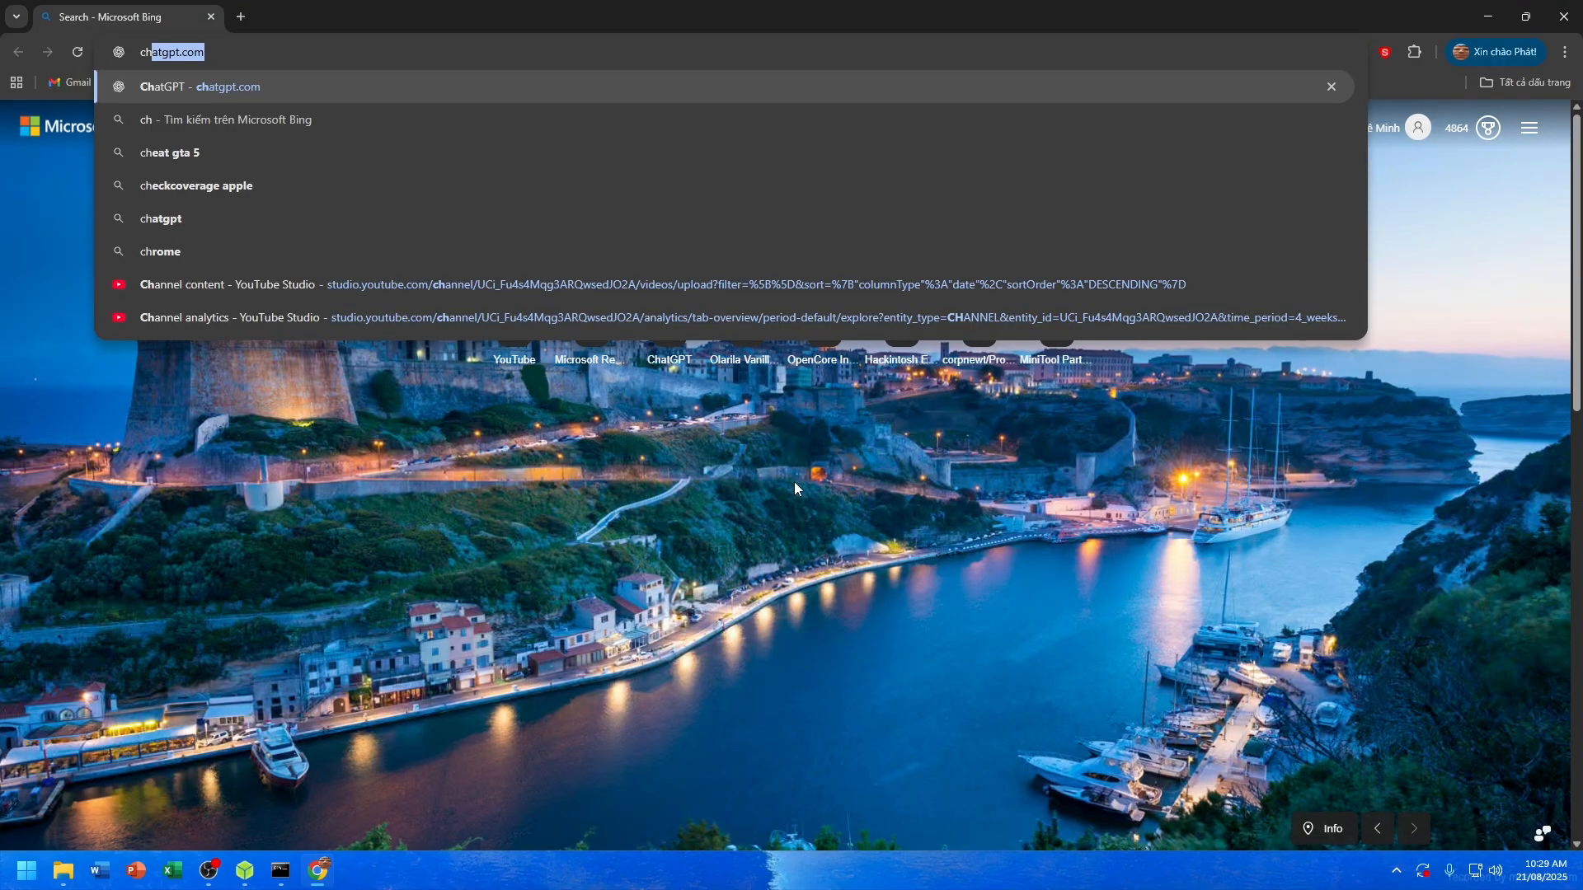
{"action": "type", "text": "oosing"}
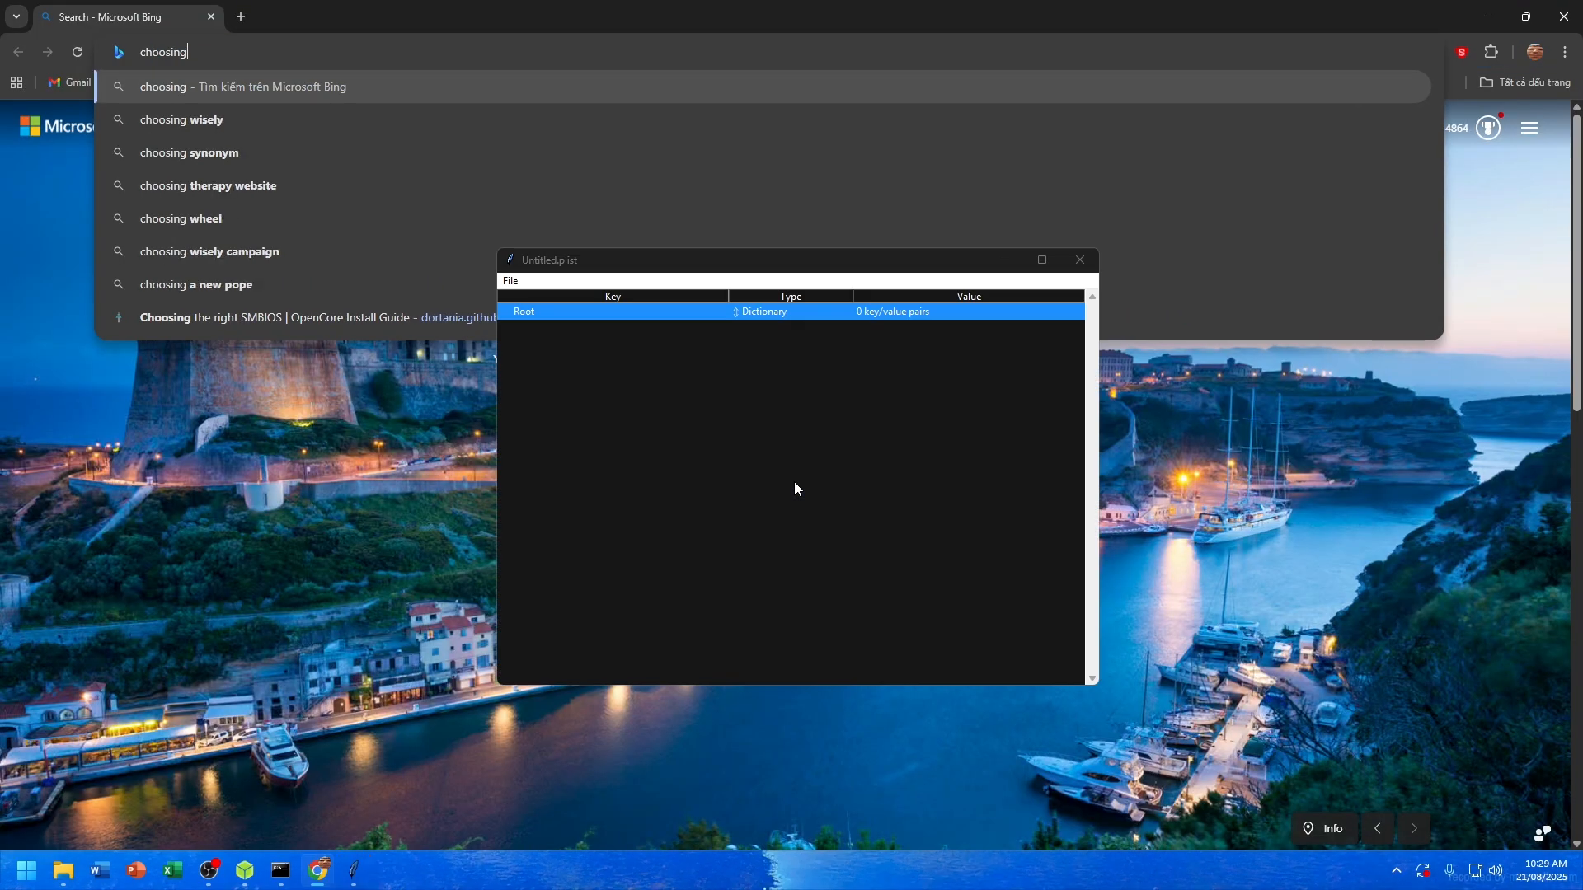
{"action": "left_click", "coordinate": [419, 315]}
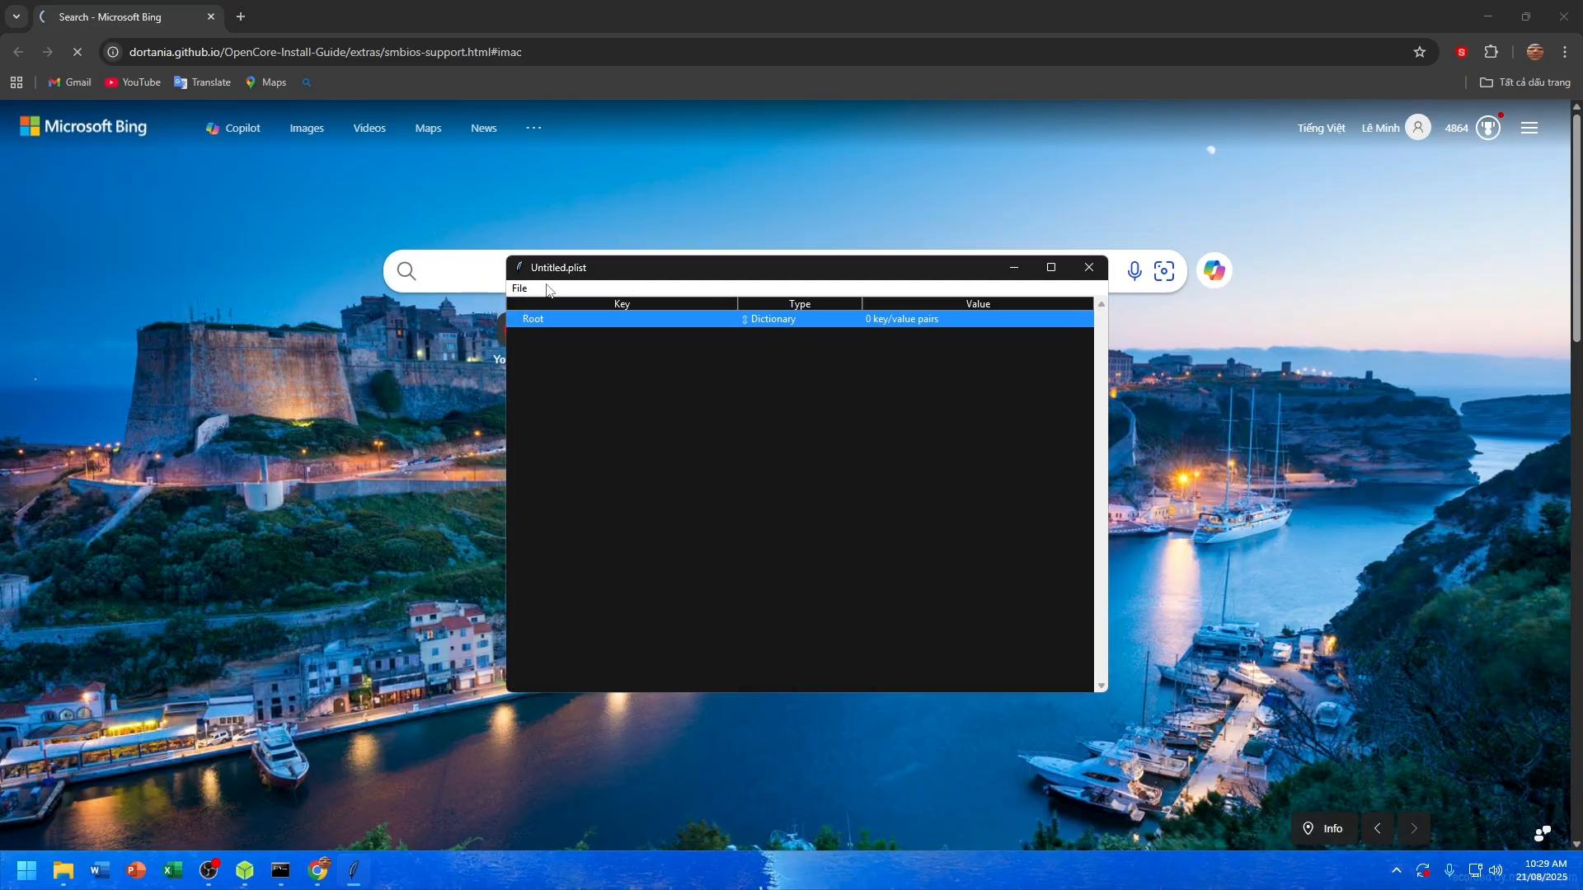
Step: Minimize Chrome and open config.plist in ProperTree from I:\gg download\EFI.Opencore.Desktop.CoffeeLake\EFI\OC
{"action": "left_click", "coordinate": [1488, 16]}
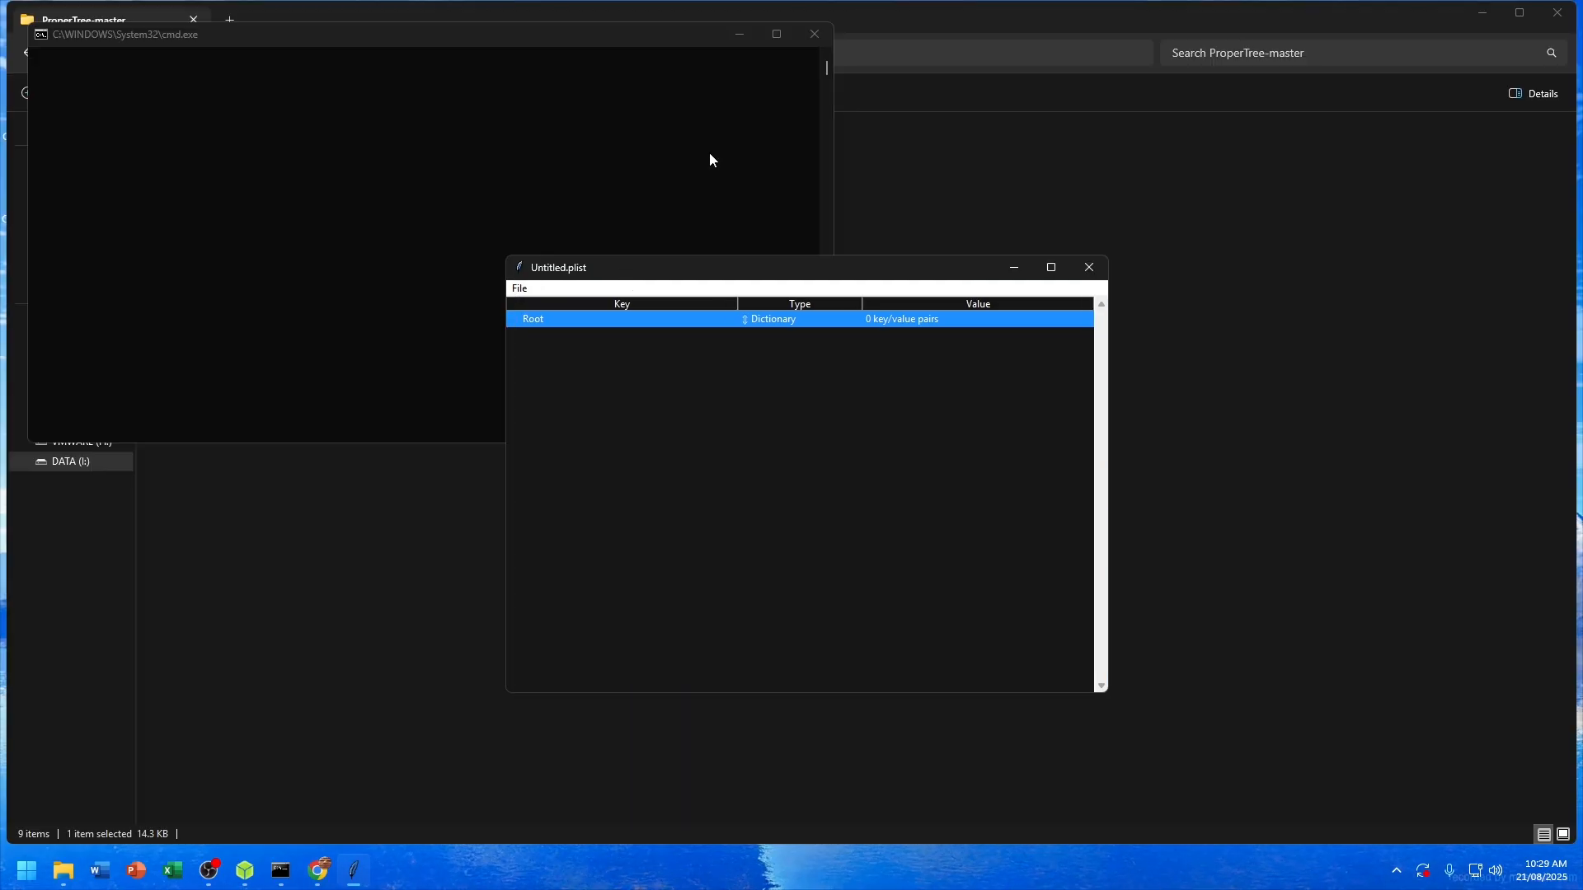
{"action": "left_click", "coordinate": [528, 288]}
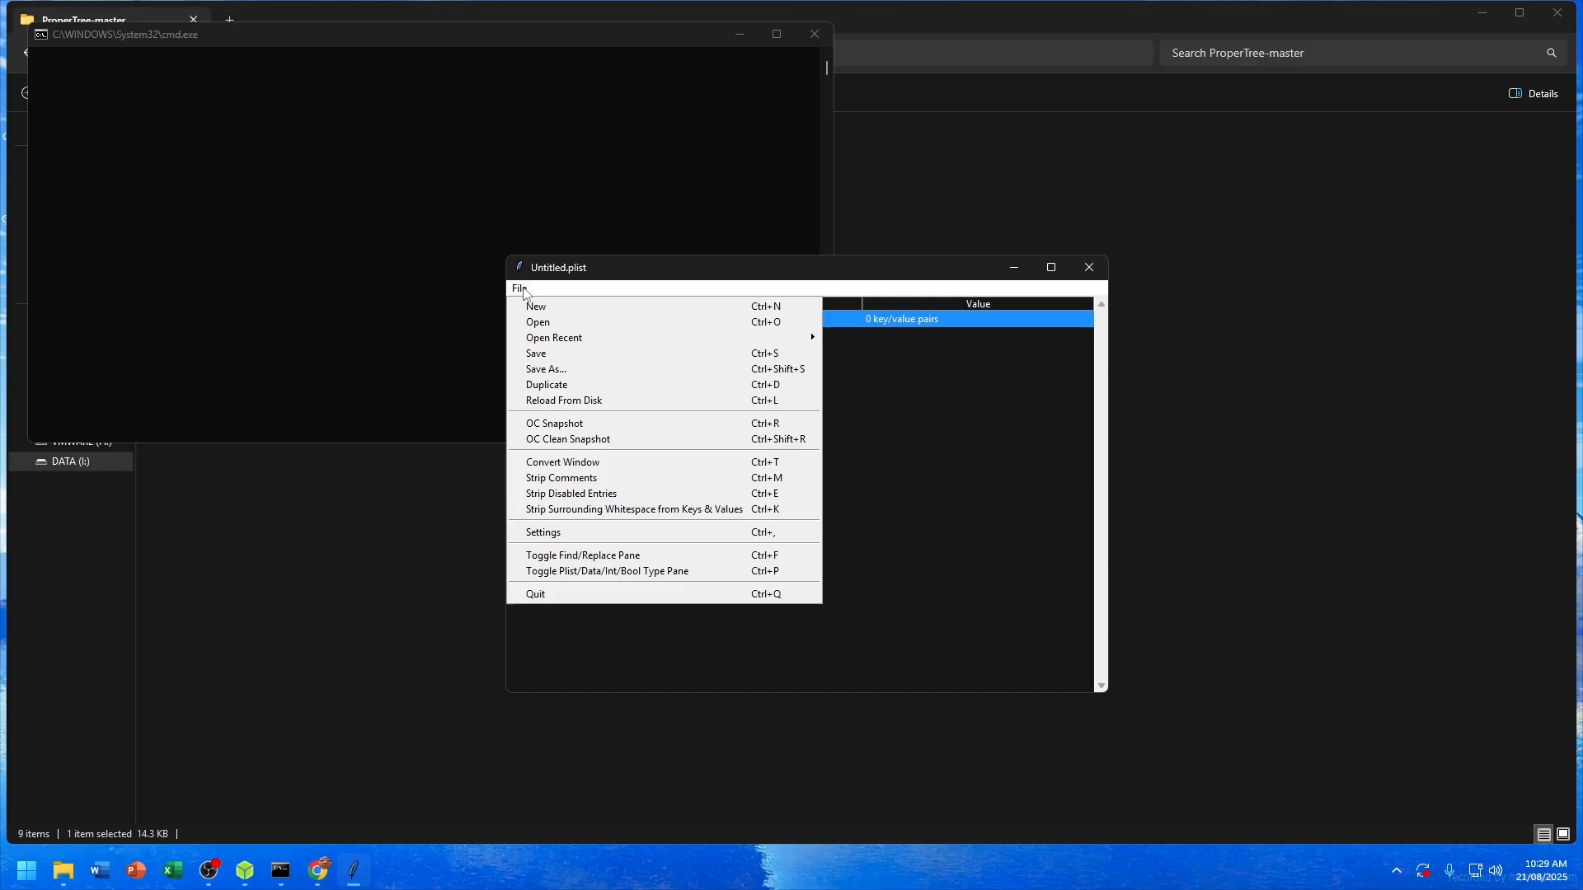
{"action": "left_click", "coordinate": [559, 324]}
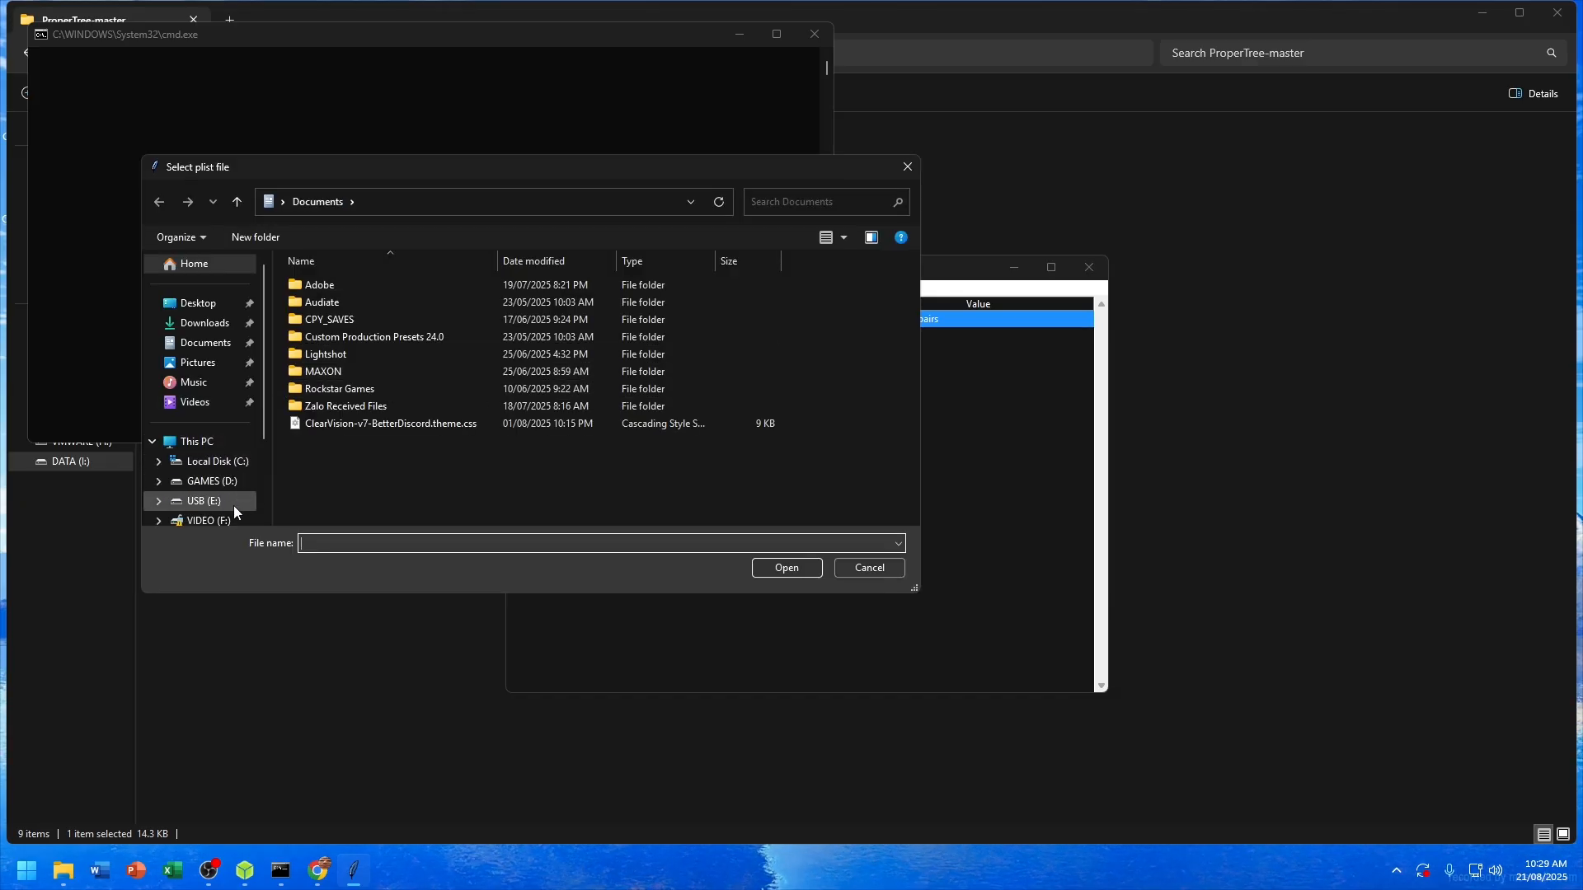
{"action": "scroll", "coordinate": [234, 495], "scroll_direction": "down", "scroll_amount": 2}
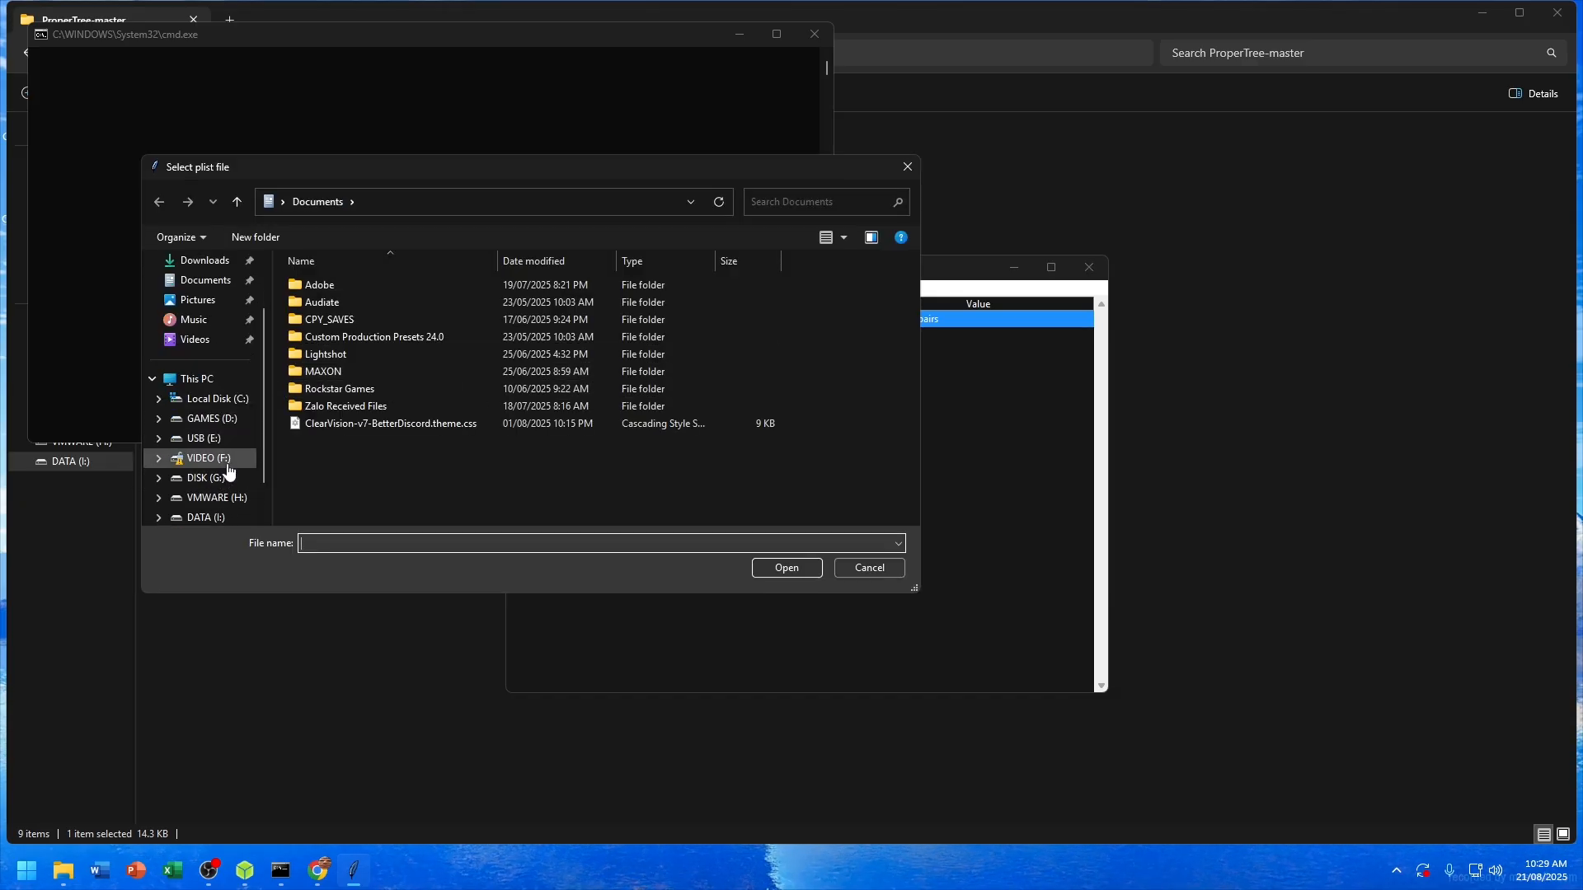
{"action": "left_click", "coordinate": [230, 517]}
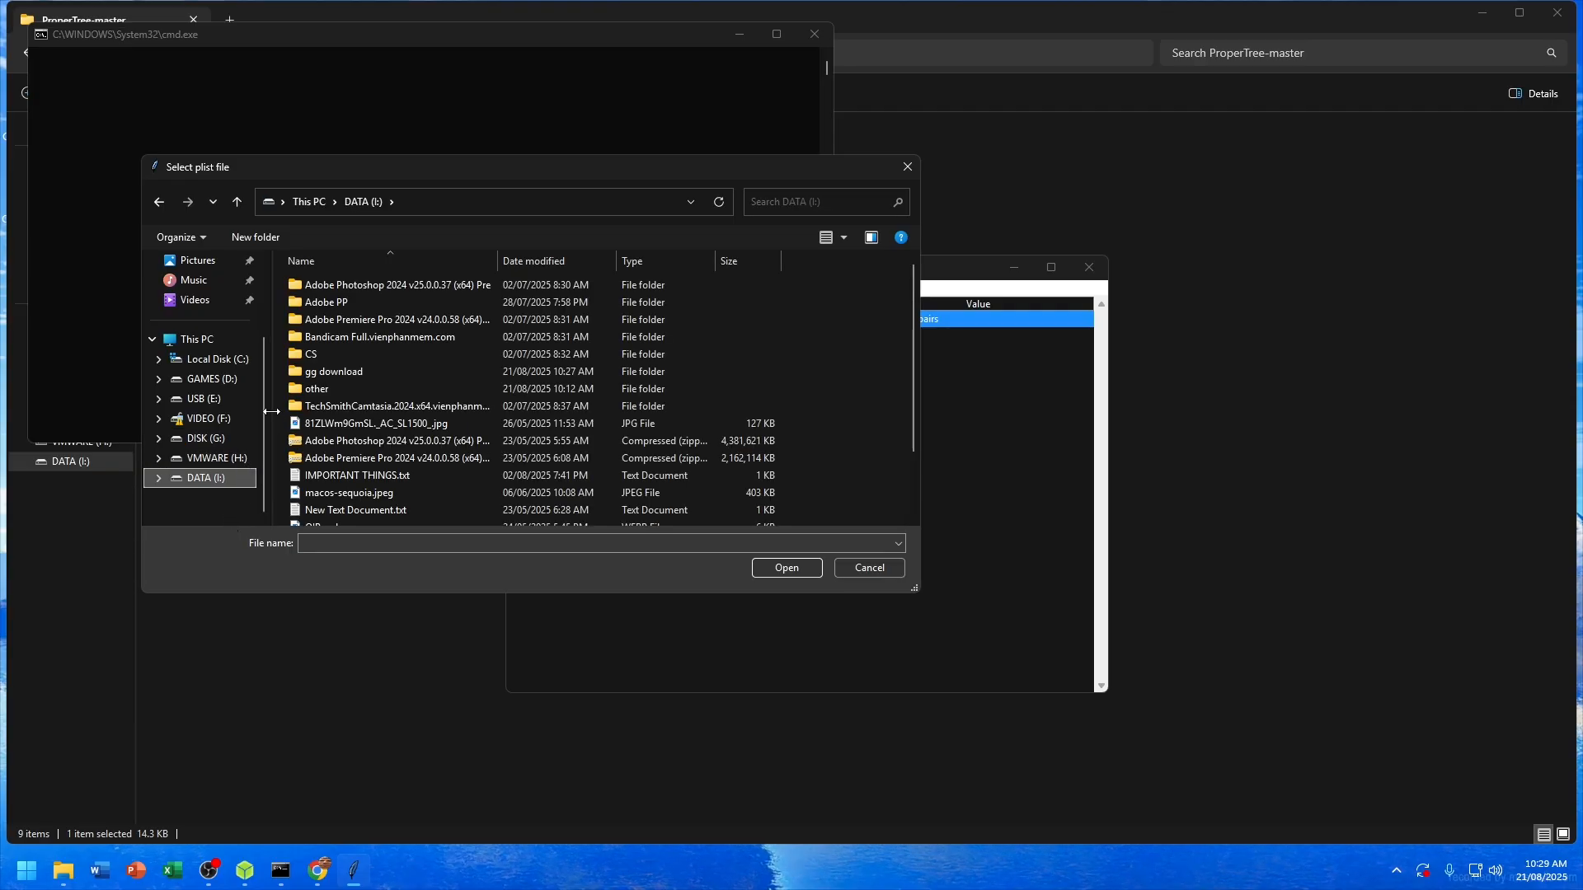
{"action": "double_click", "coordinate": [353, 375]}
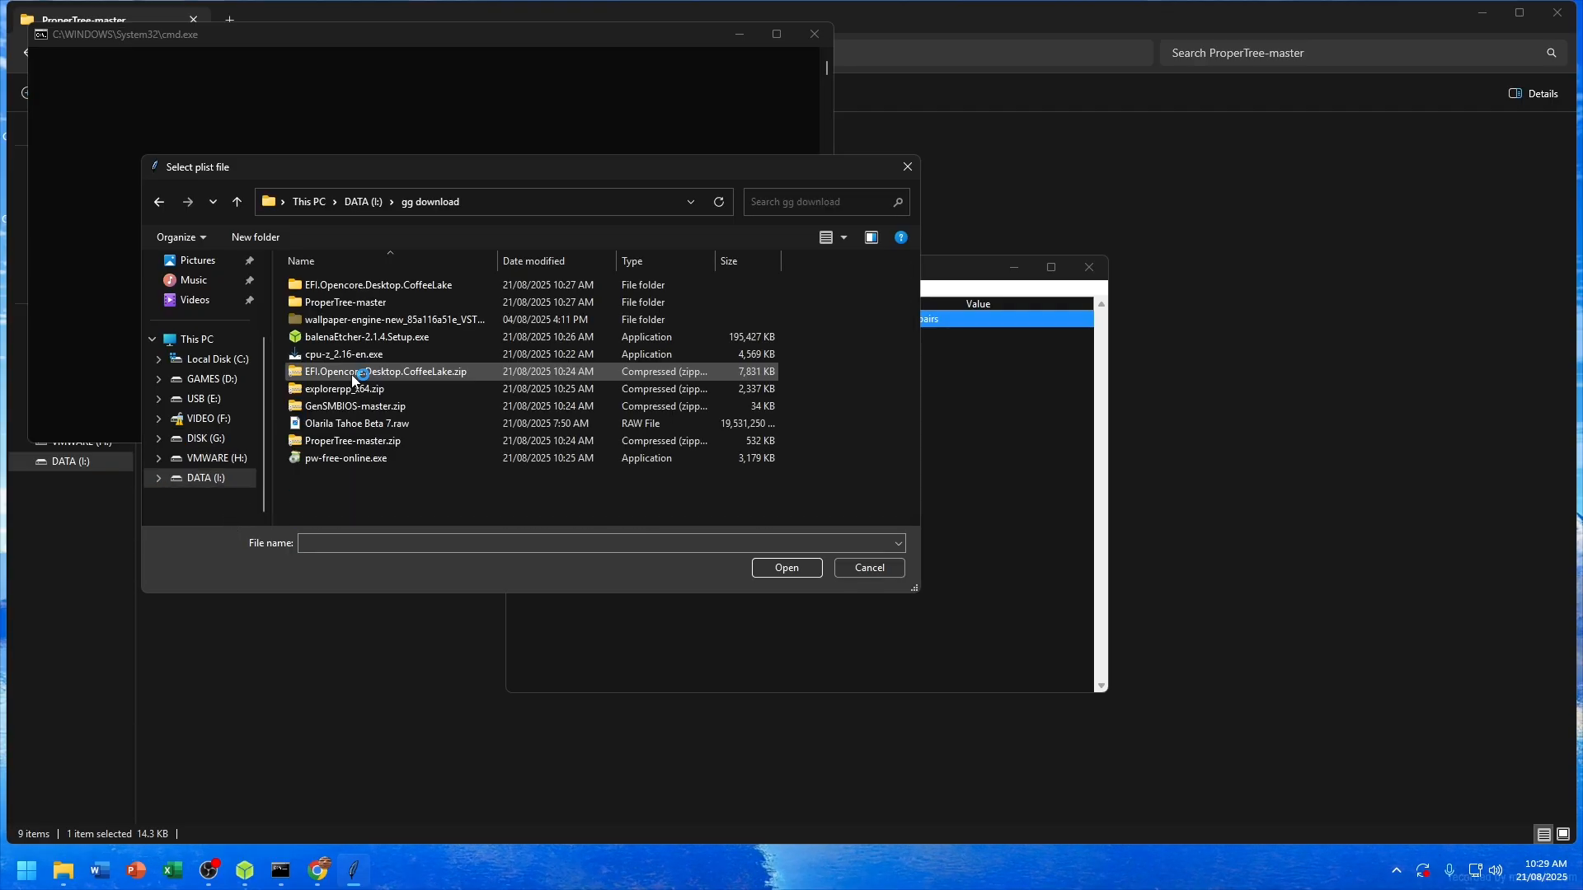
{"action": "double_click", "coordinate": [373, 289]}
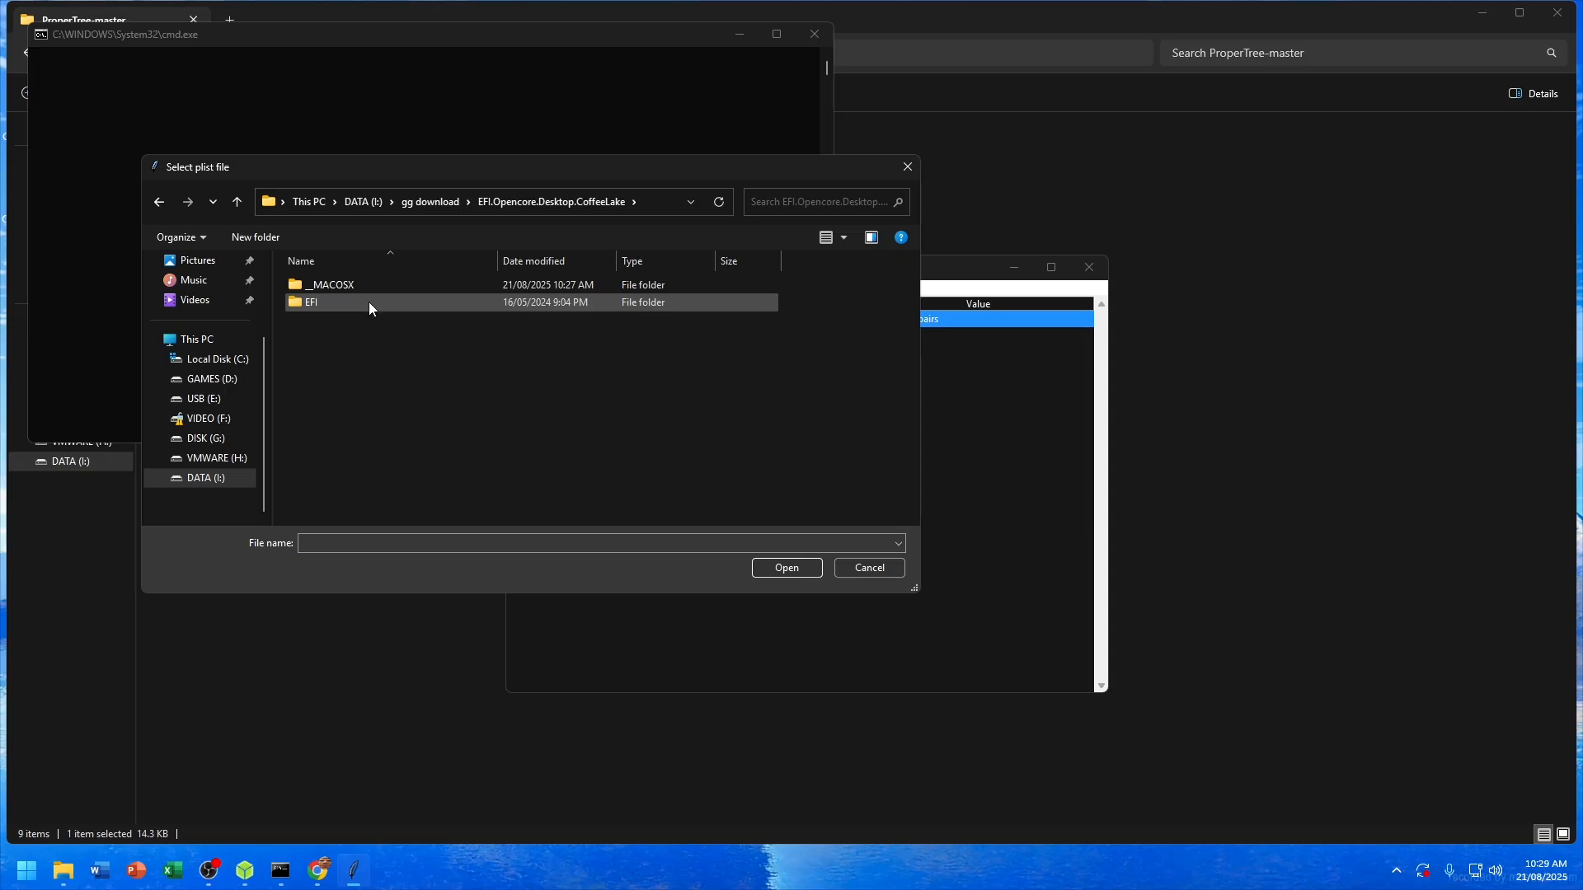
{"action": "double_click", "coordinate": [368, 302]}
{"action": "double_click", "coordinate": [368, 302]}
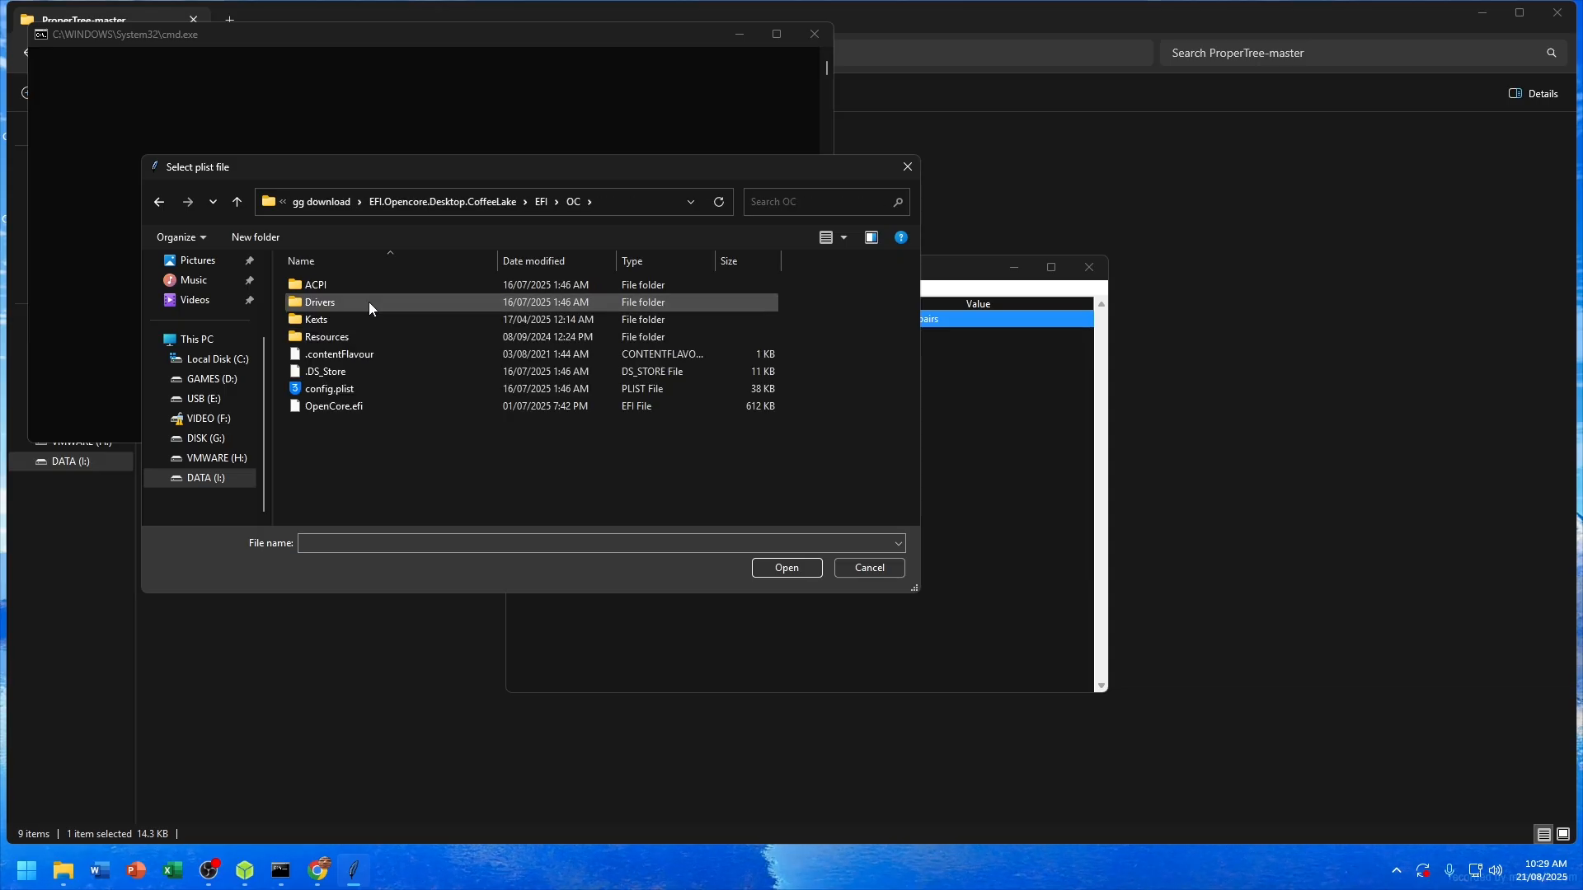
{"action": "left_click", "coordinate": [363, 392]}
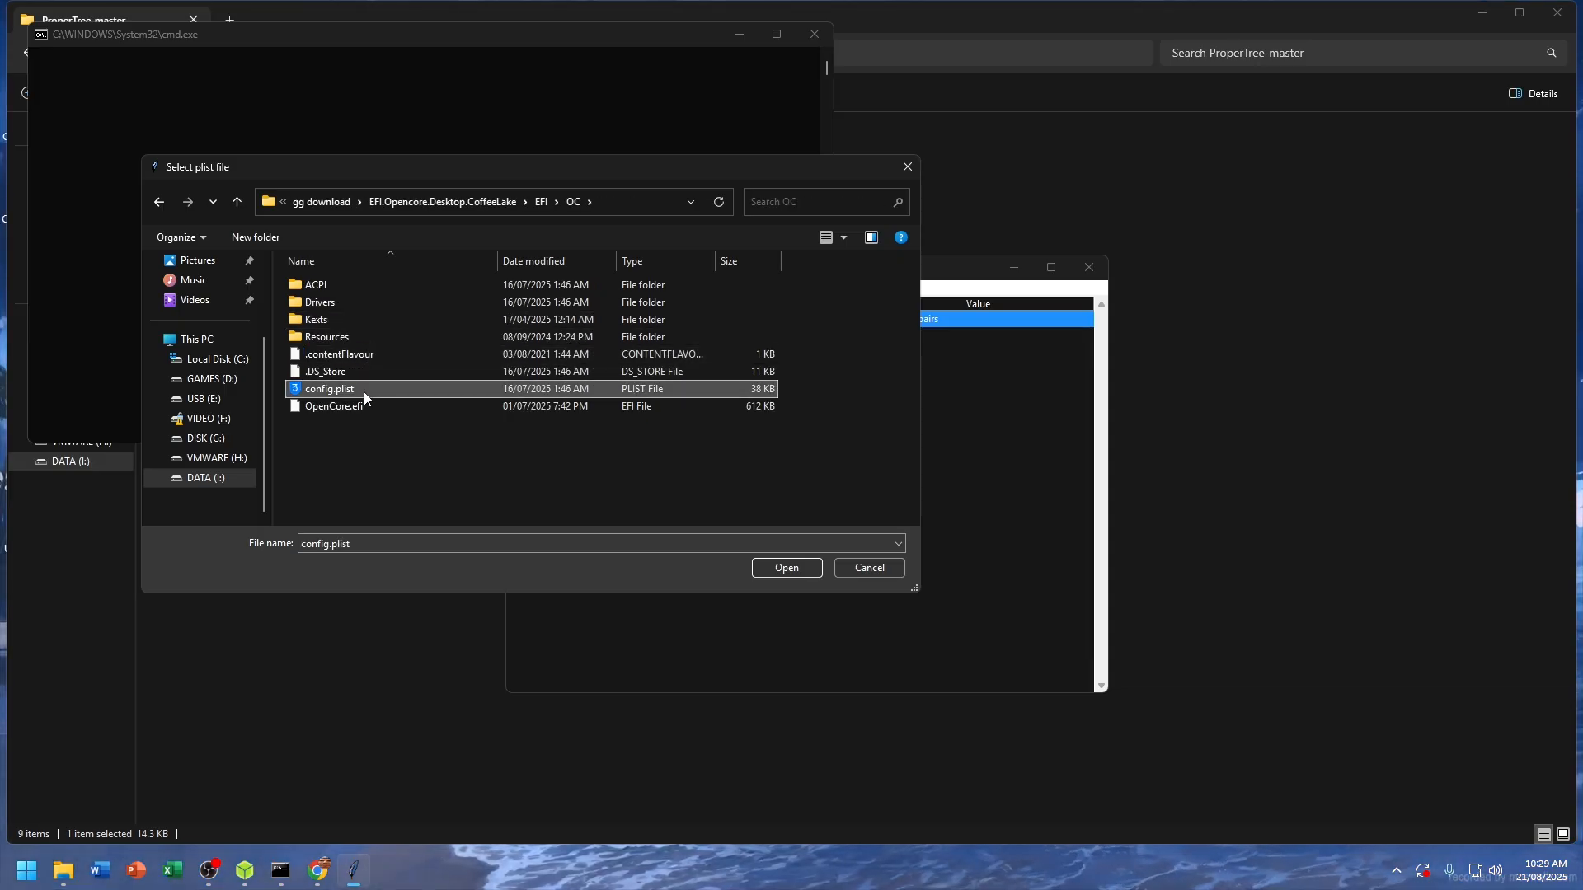
{"action": "left_click", "coordinate": [764, 569]}
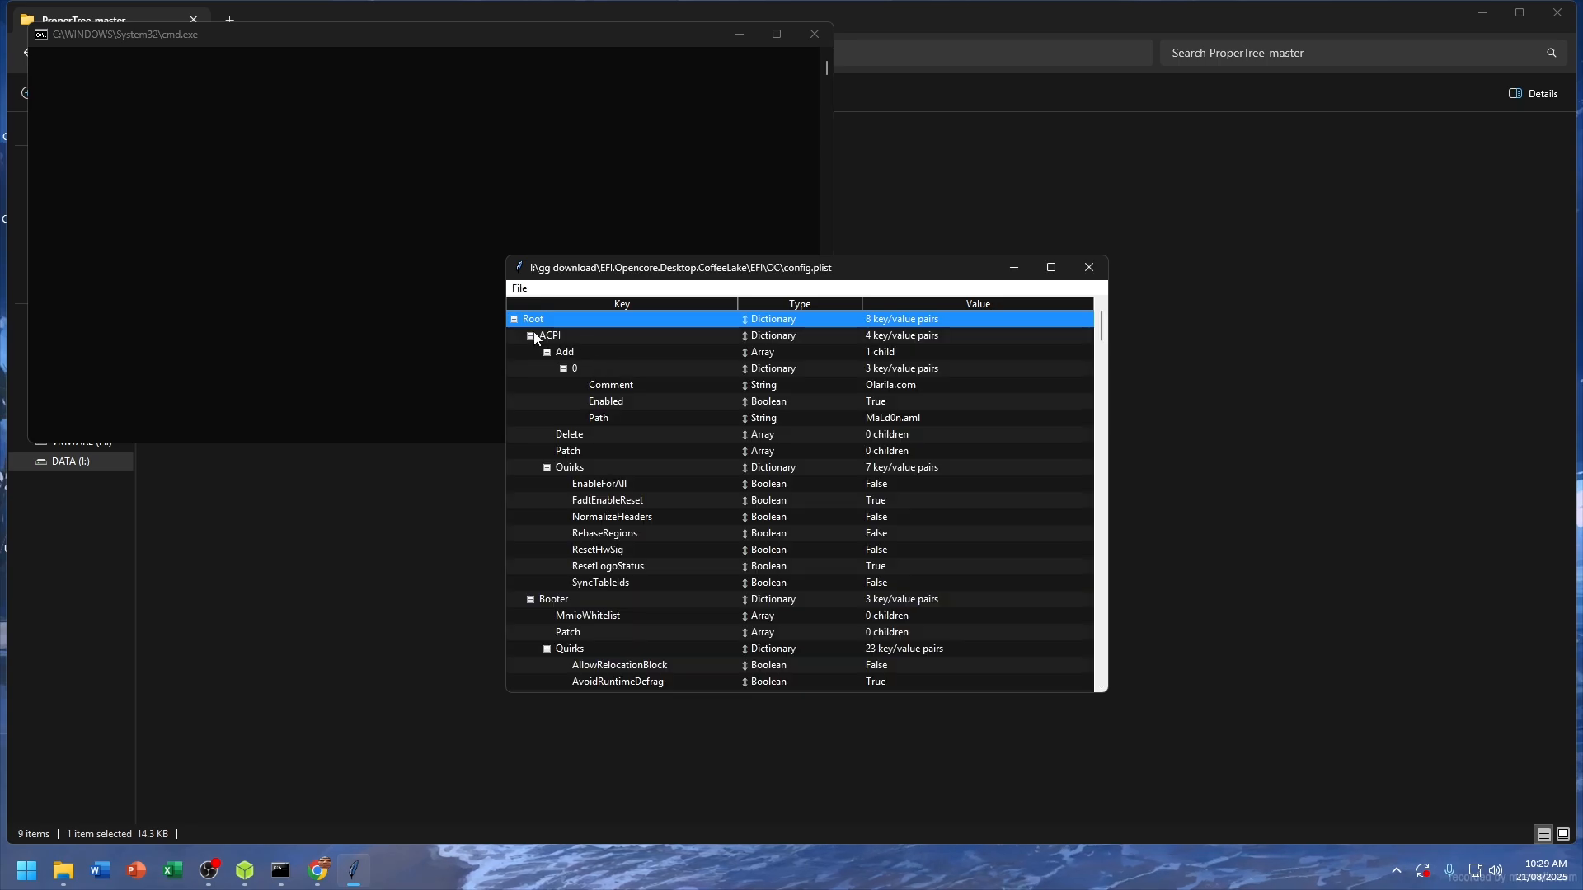
Step: Collapse the ACPI, Booter, DeviceProperties, Kernel, Misc and NVRAM sections of config.plist and select the Automatic entry under PlatformInfo
{"action": "left_click", "coordinate": [530, 335]}
{"action": "left_click", "coordinate": [530, 352]}
{"action": "left_click", "coordinate": [531, 369]}
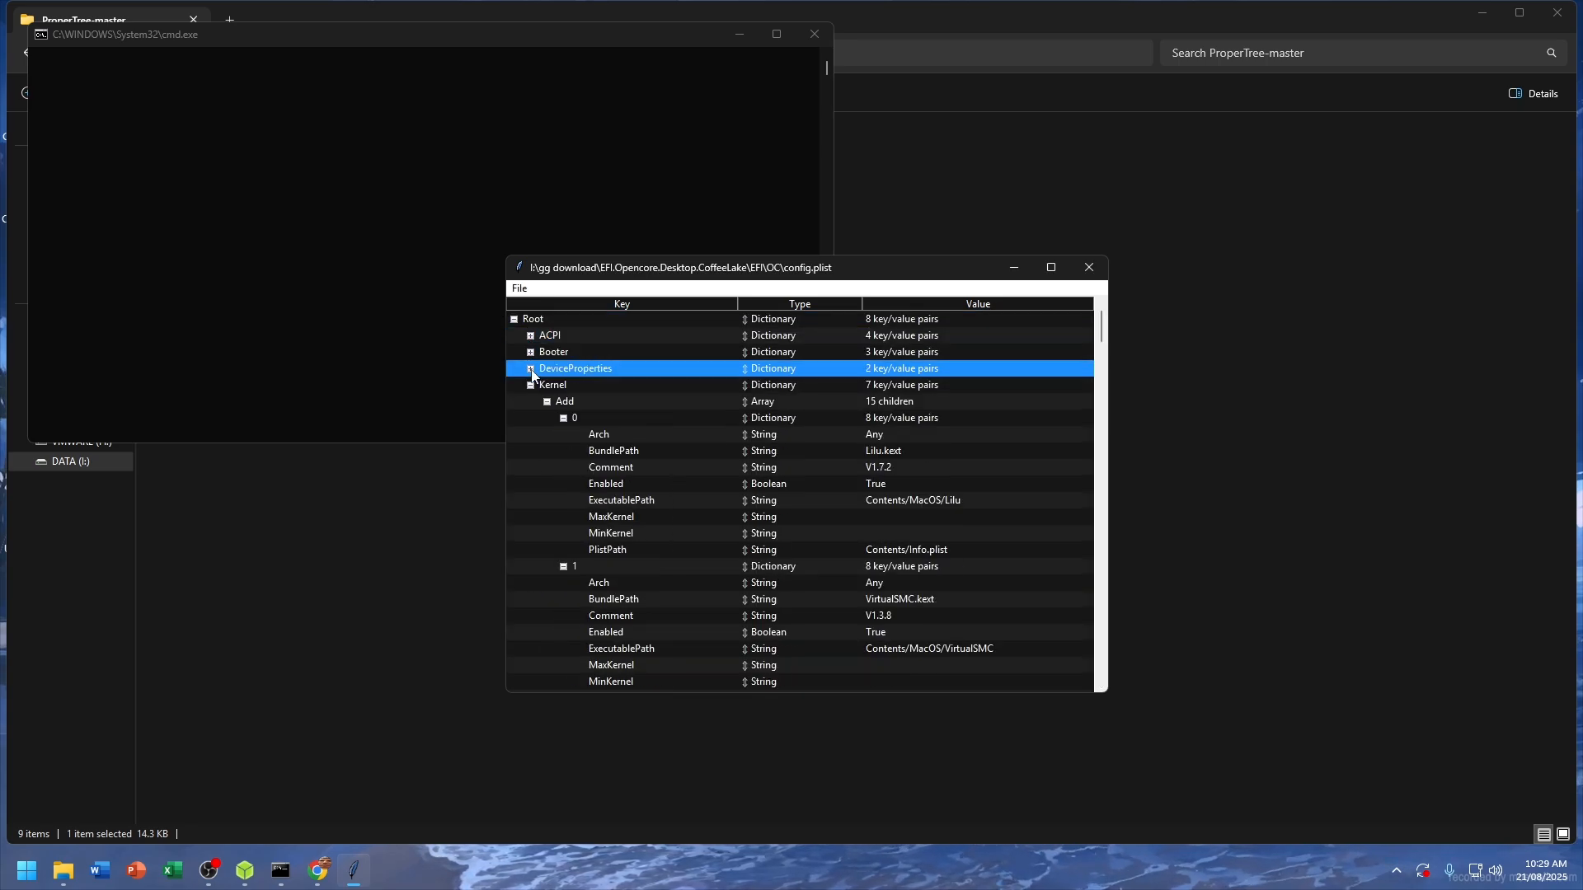
{"action": "left_click", "coordinate": [530, 385]}
{"action": "left_click", "coordinate": [531, 401]}
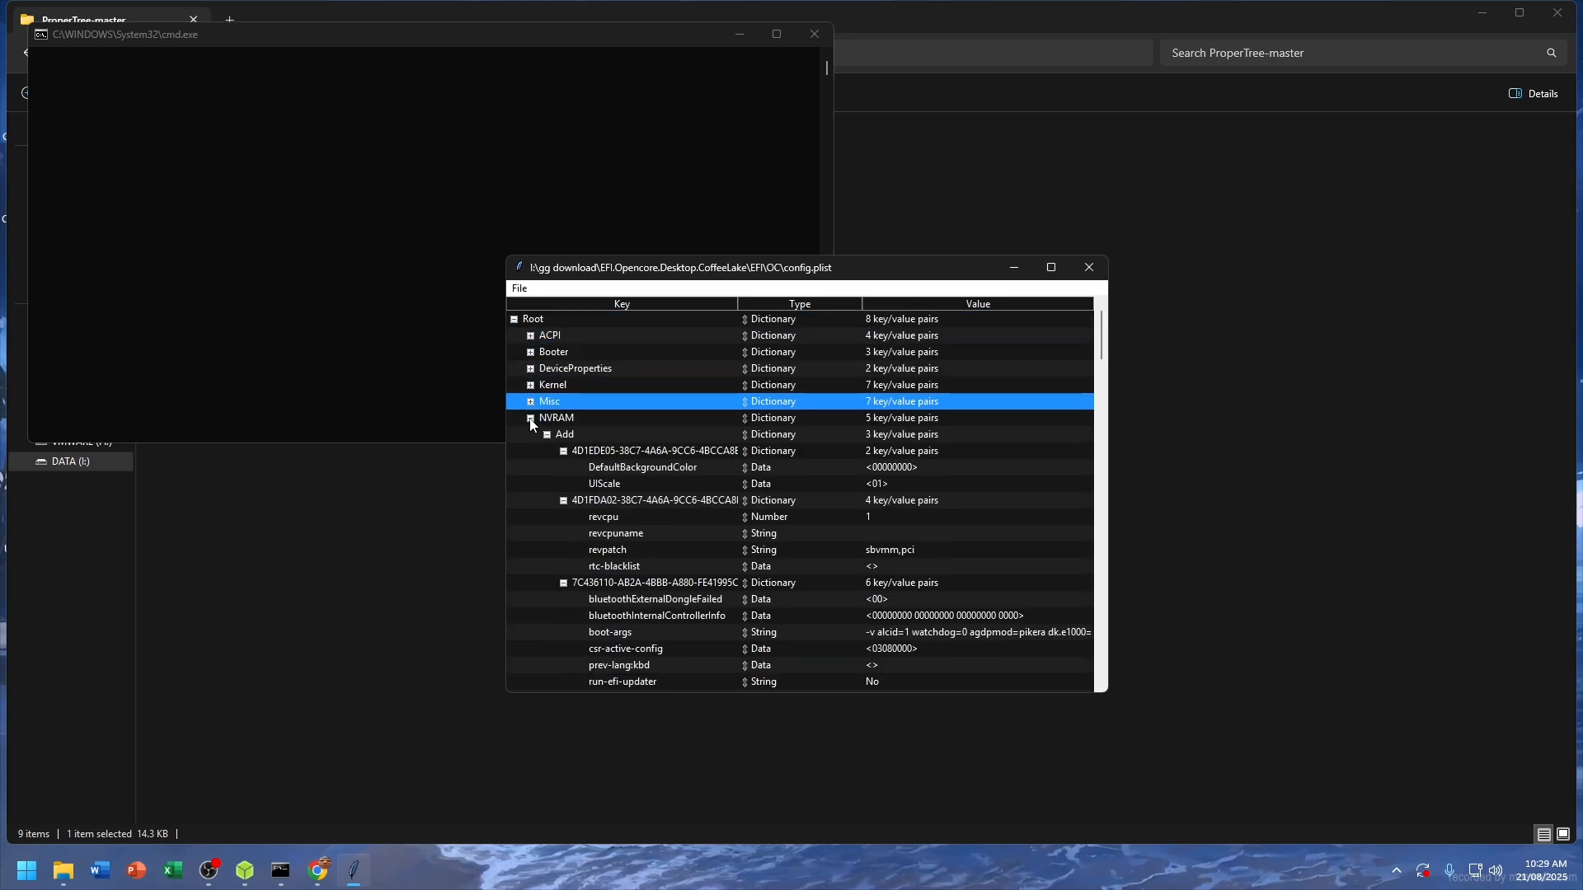
{"action": "double_click", "coordinate": [531, 419]}
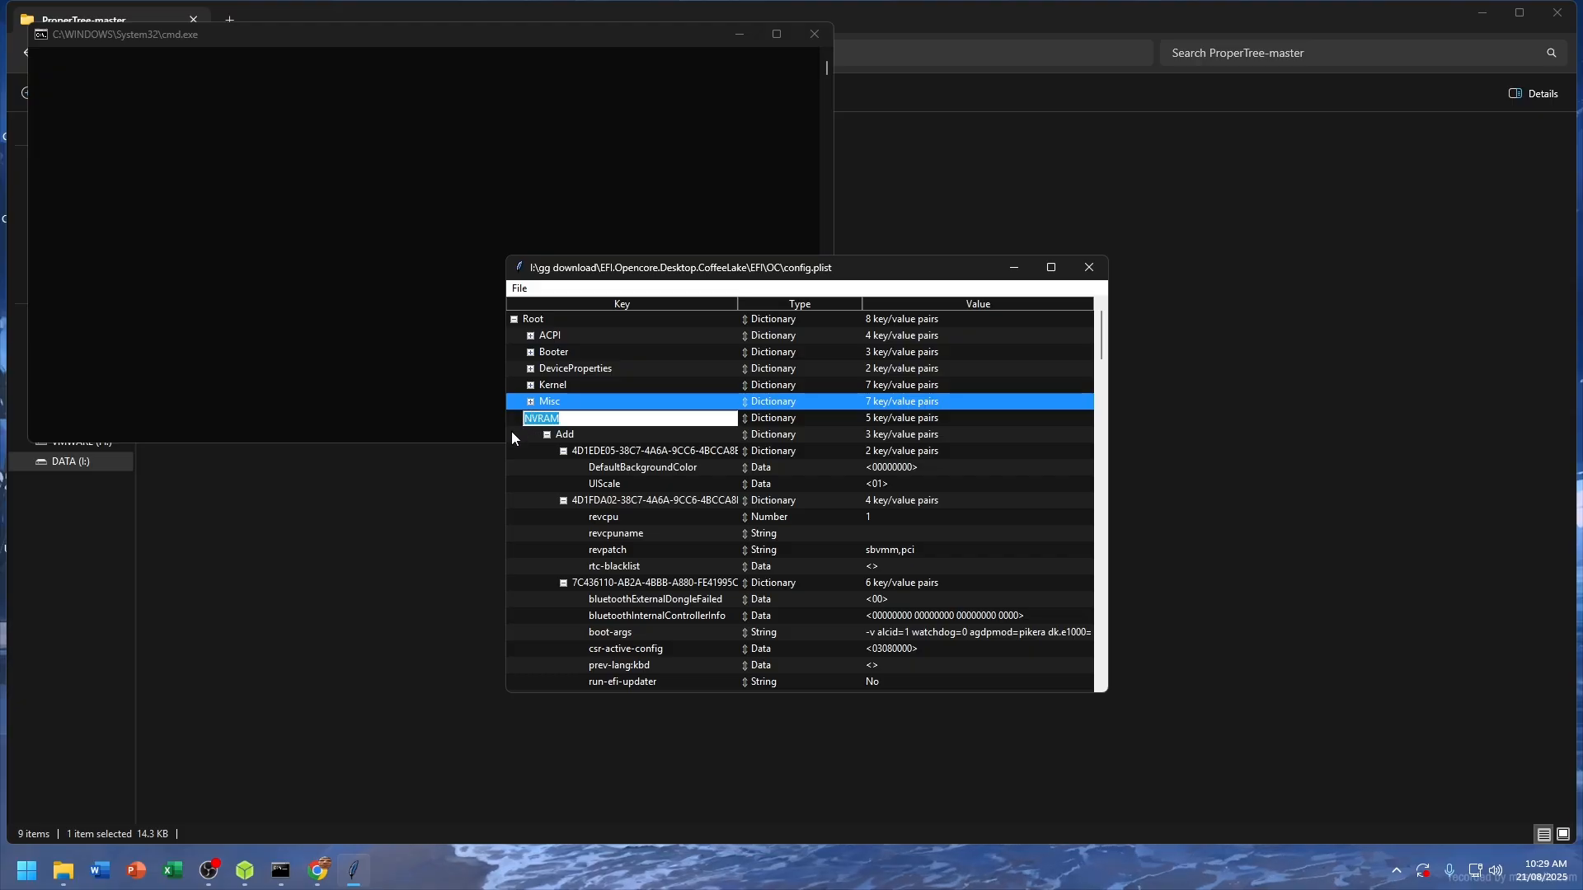
{"action": "left_click", "coordinate": [529, 418]}
{"action": "left_click", "coordinate": [528, 418]}
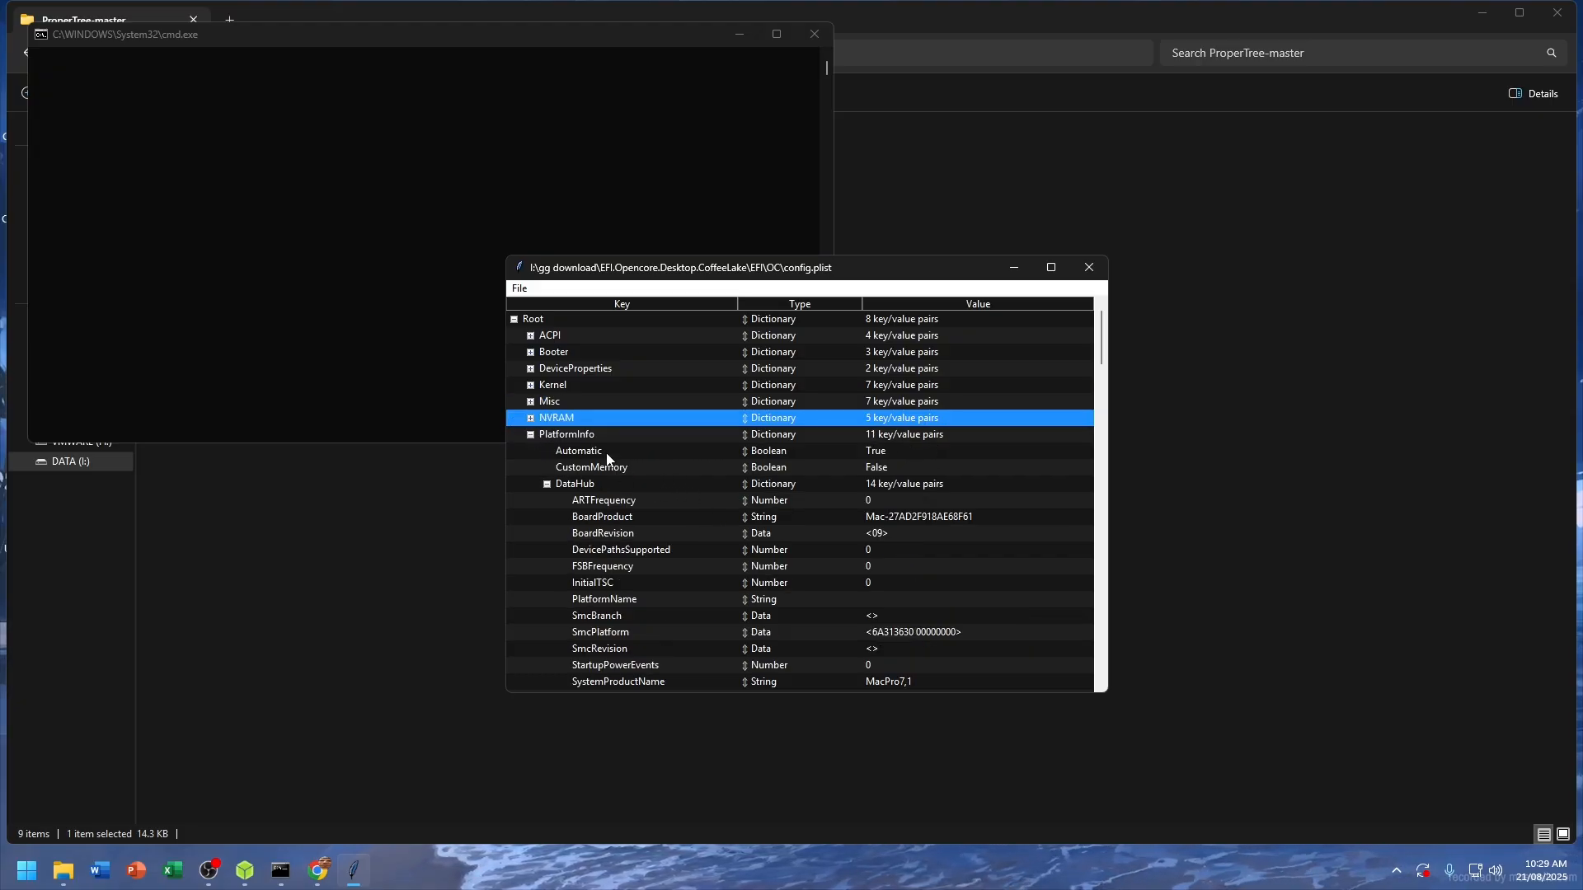
{"action": "left_click", "coordinate": [581, 450]}
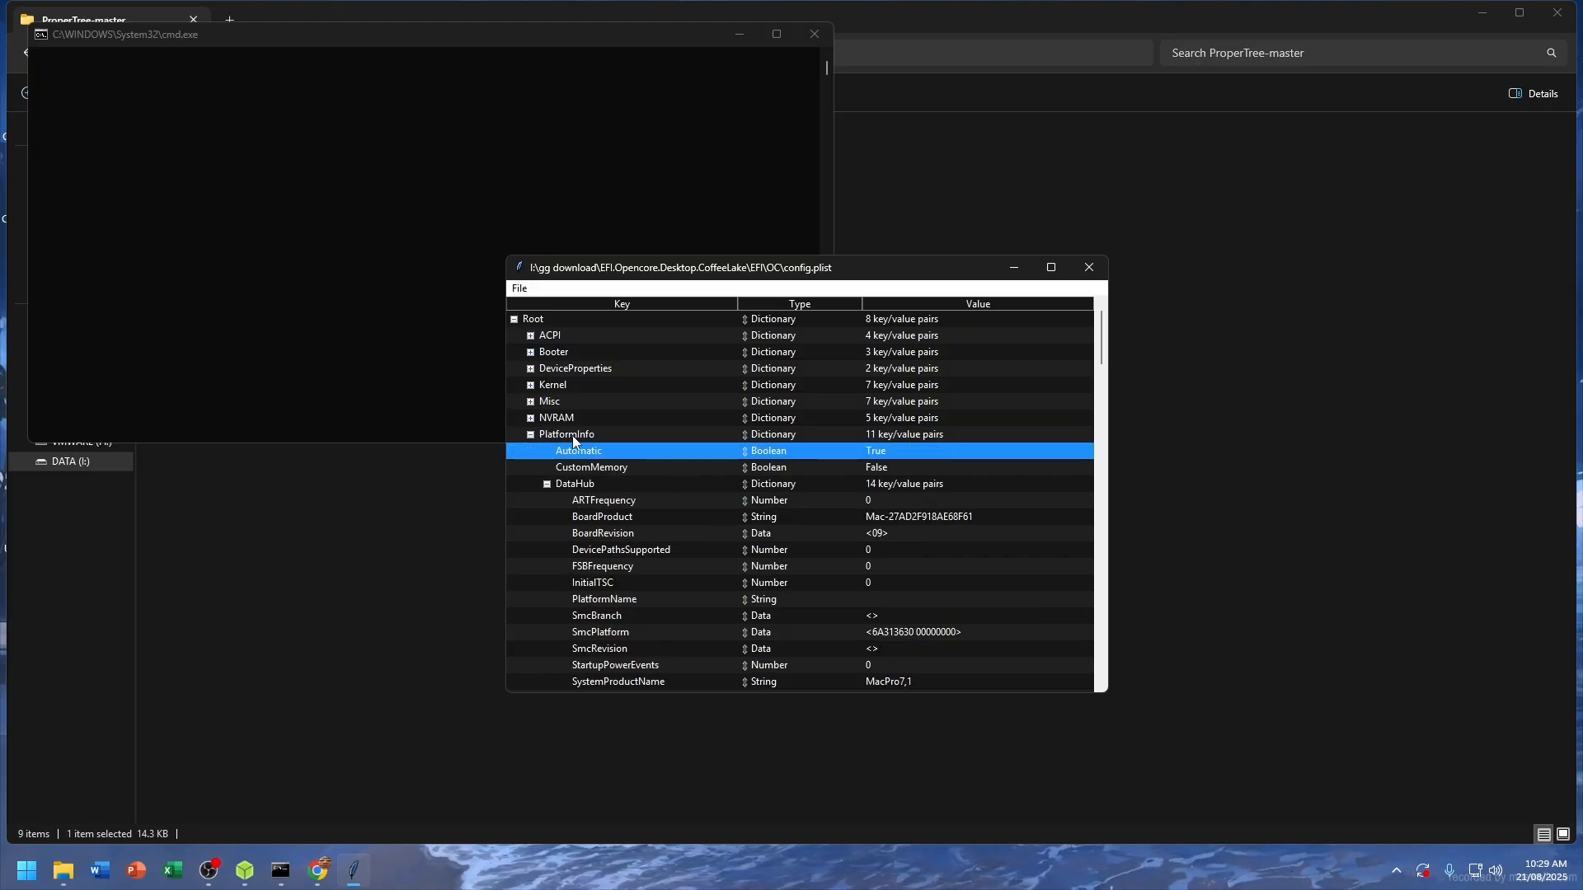
Step: Clear the SystemProductName value under PlatformInfo > DataHub in config.plist
{"action": "scroll", "coordinate": [871, 547], "scroll_direction": "down", "scroll_amount": 3}
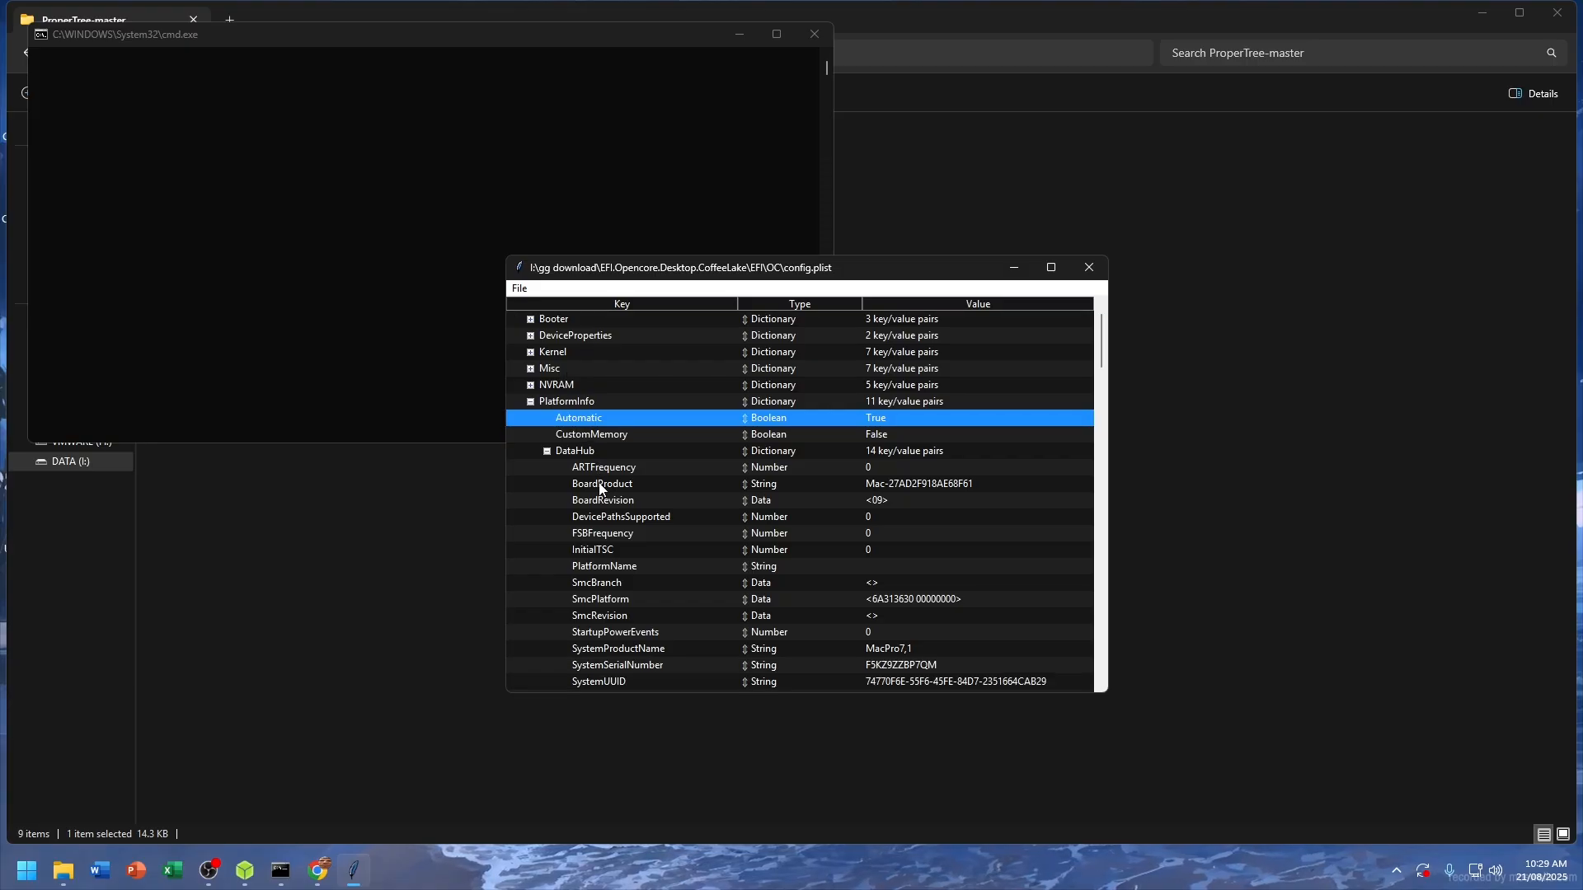
{"action": "scroll", "coordinate": [871, 548], "scroll_direction": "down", "scroll_amount": 2}
{"action": "double_click", "coordinate": [907, 600]}
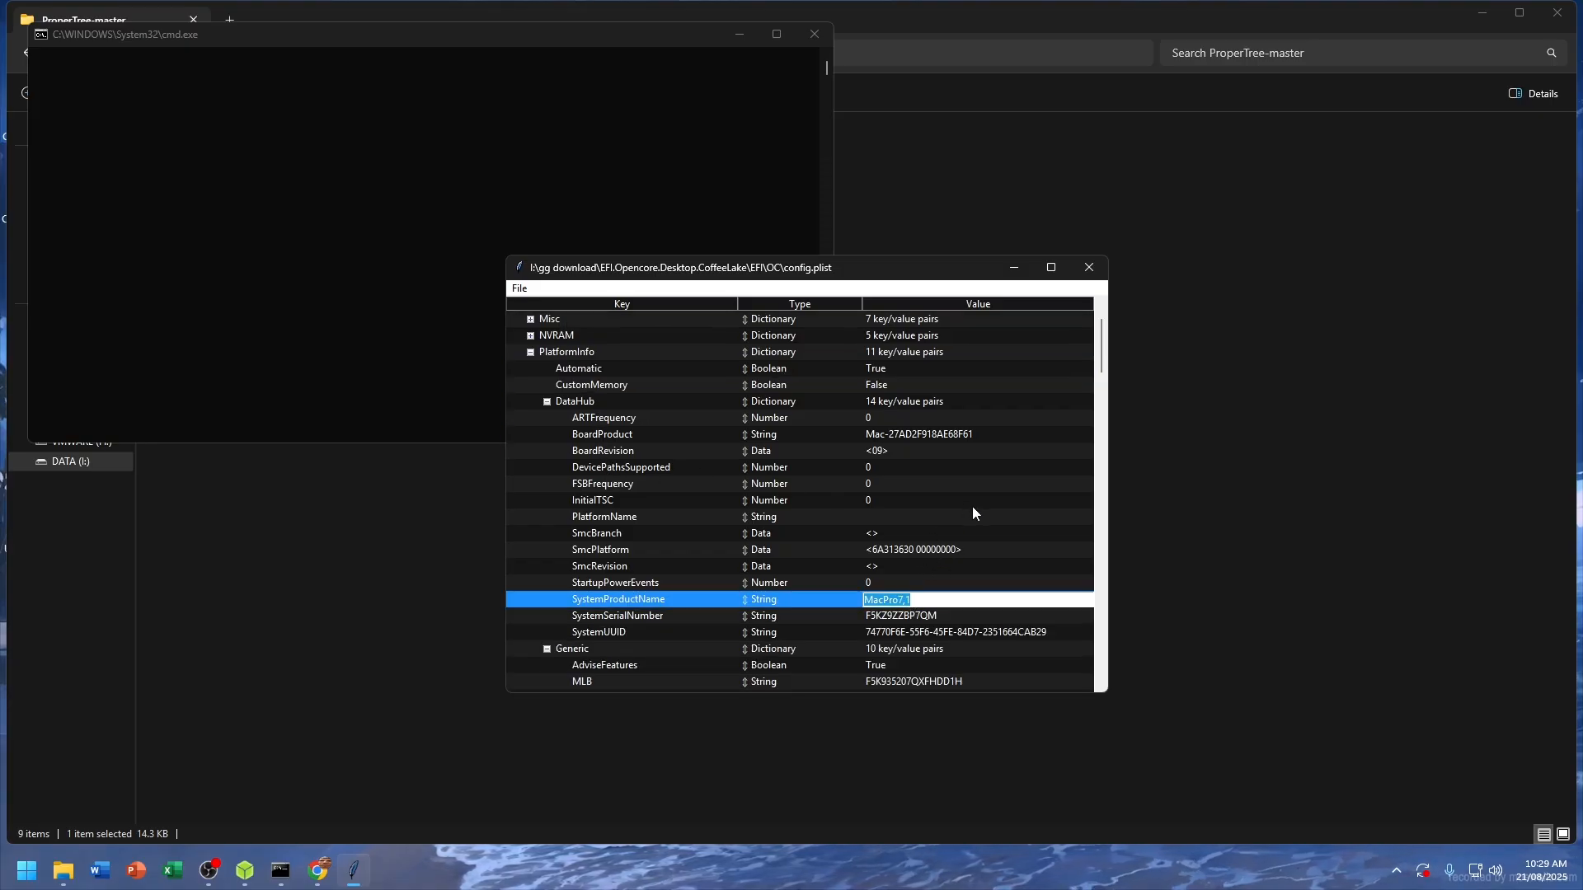
{"action": "key", "text": "BackSpace"}
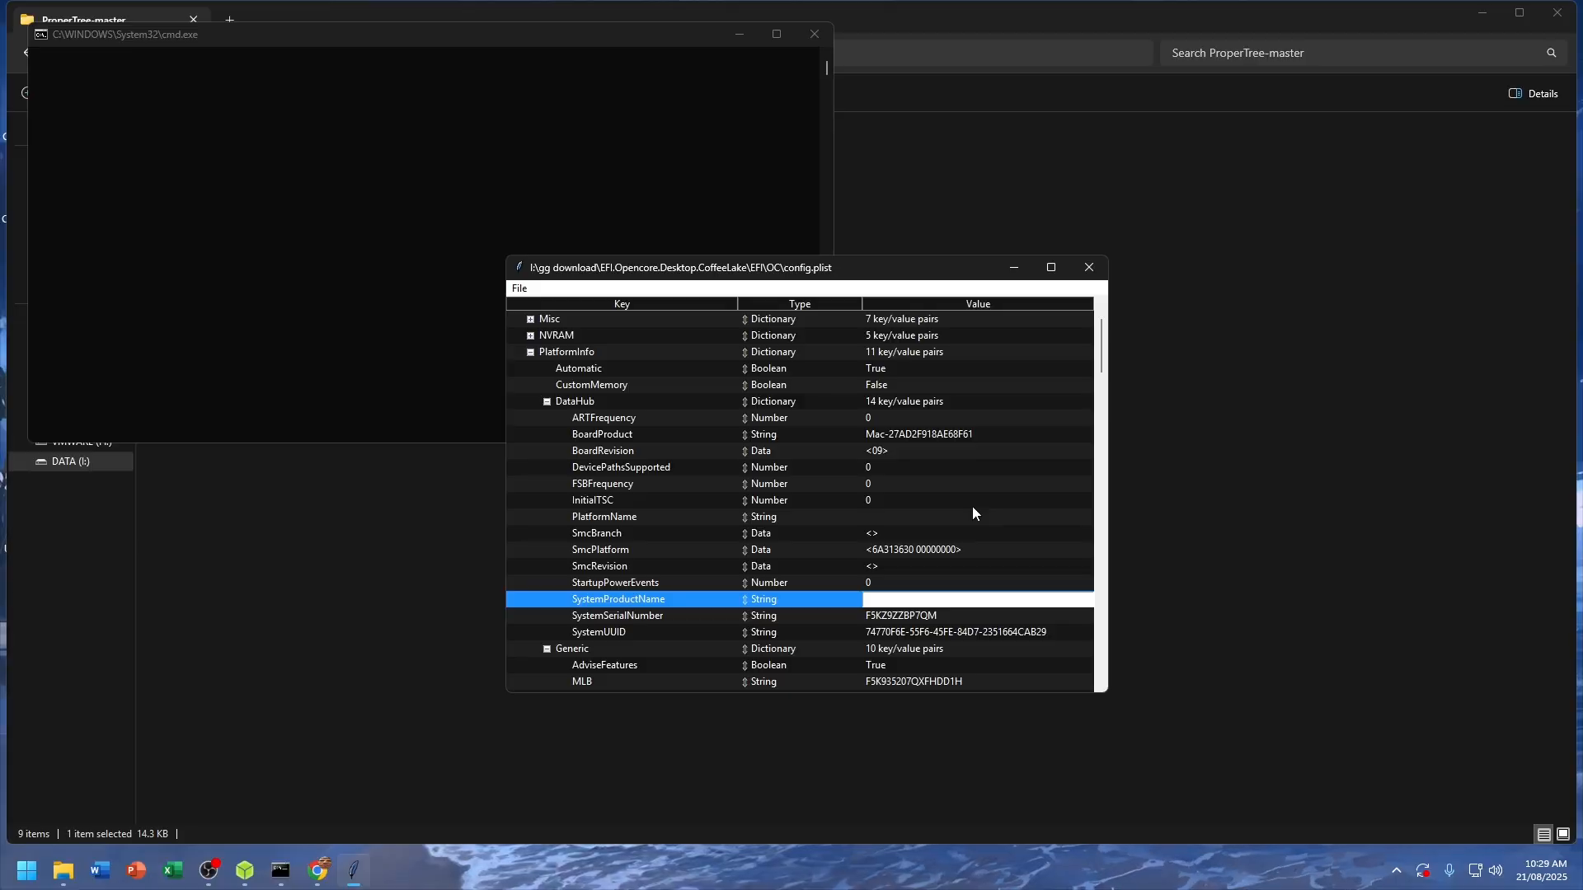
{"action": "left_click", "coordinate": [641, 571]}
{"action": "left_click", "coordinate": [662, 602]}
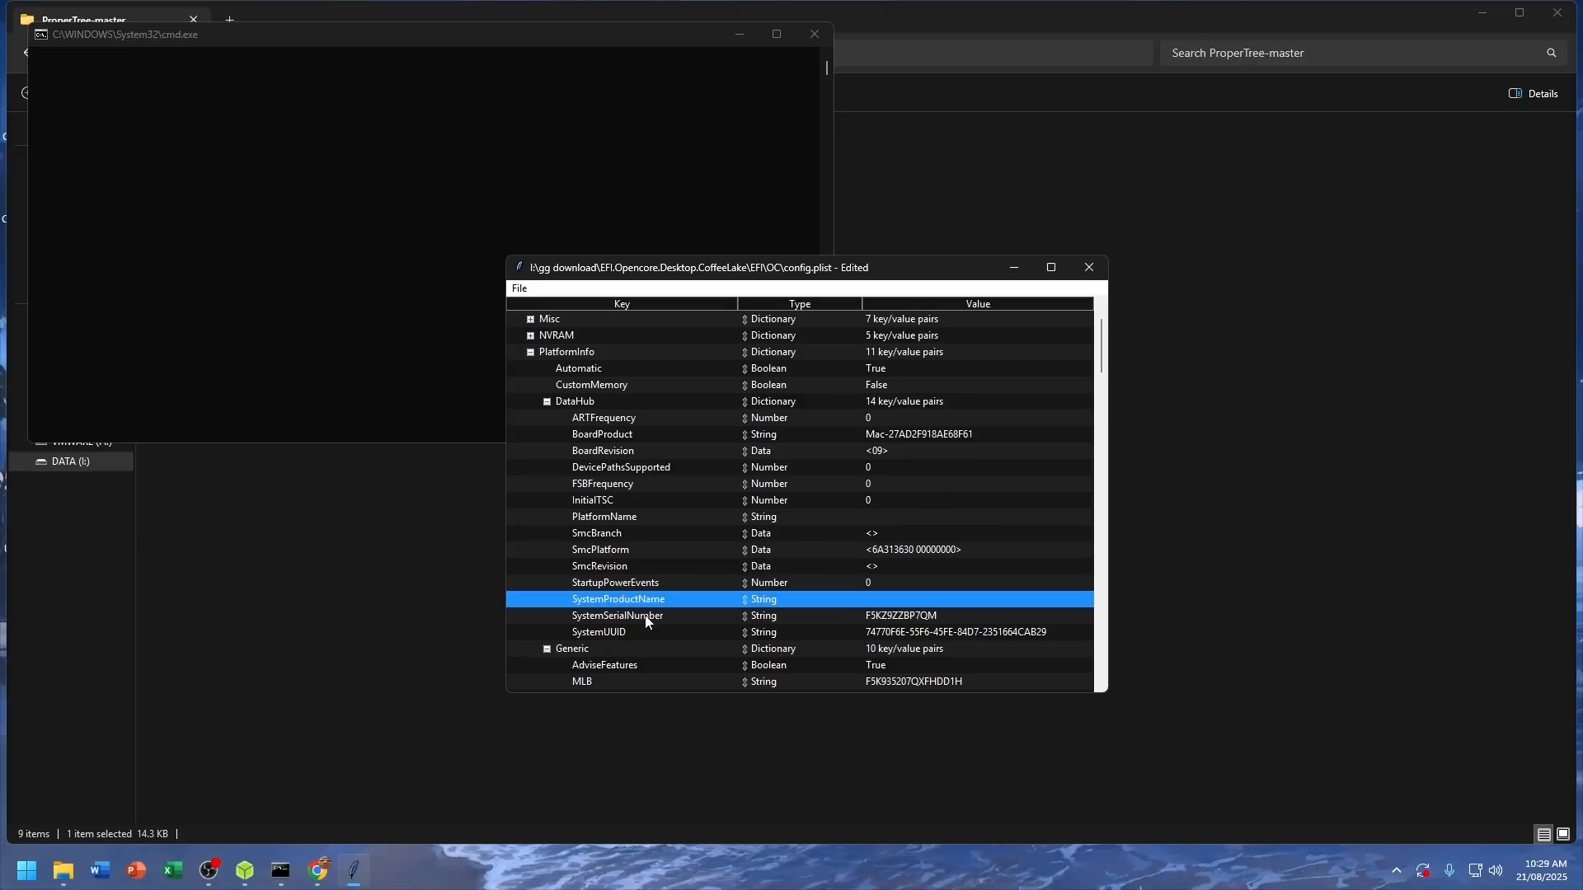
Step: Switch to Chrome and examine the Mac Mini and iMac tables on the SMBIOS support page
{"action": "left_click", "coordinate": [320, 885]}
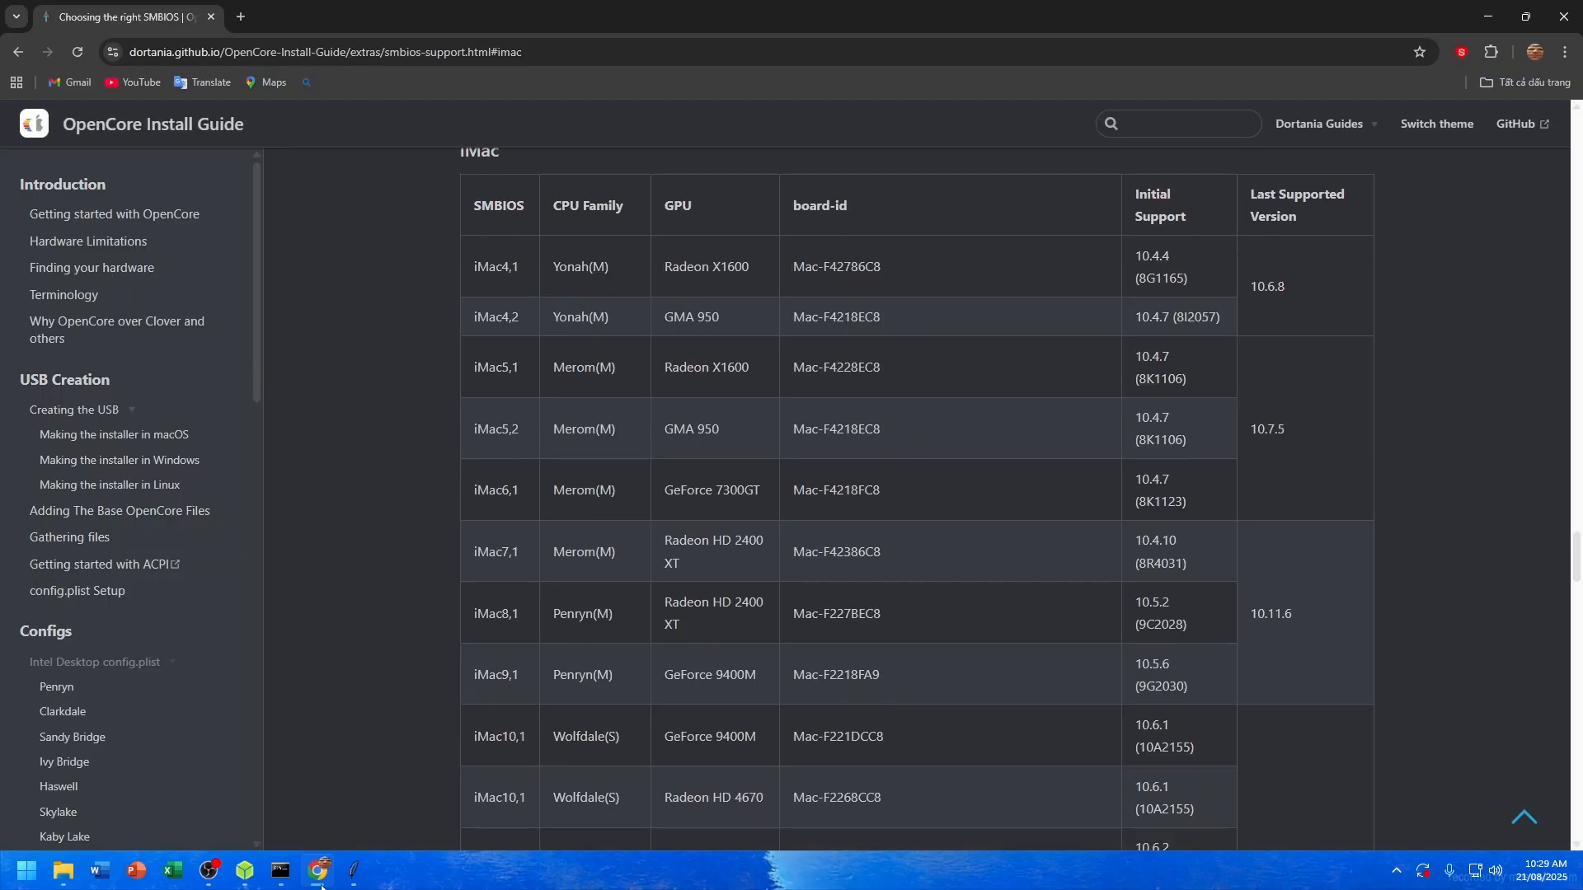
{"action": "scroll", "coordinate": [540, 354], "scroll_direction": "up", "scroll_amount": 1}
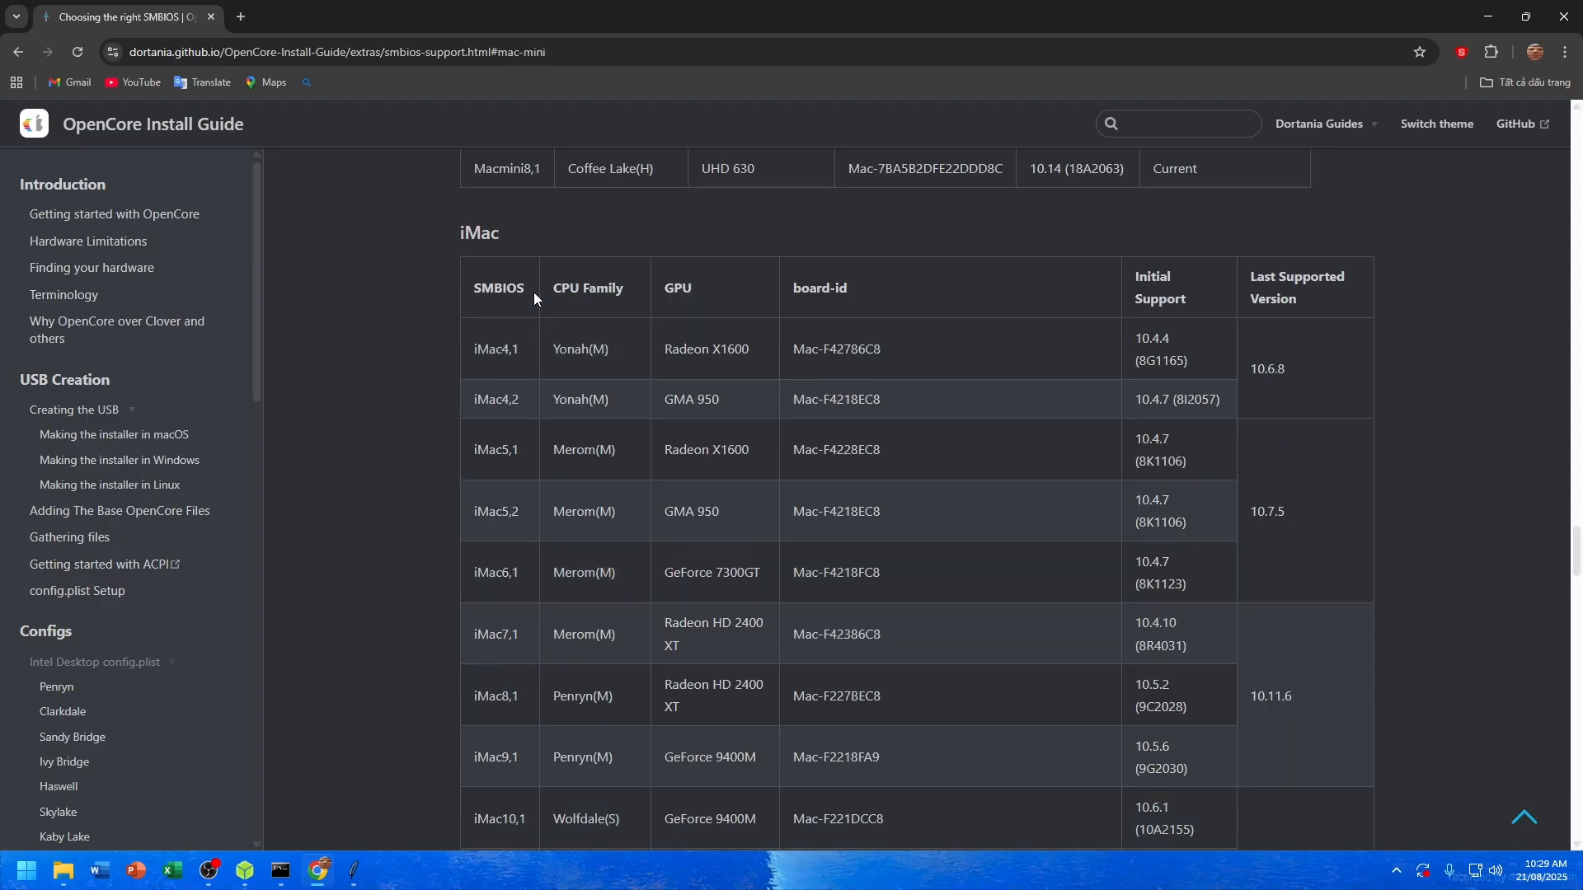
{"action": "scroll", "coordinate": [452, 247], "scroll_direction": "up", "scroll_amount": 5}
{"action": "scroll", "coordinate": [485, 511], "scroll_direction": "down", "scroll_amount": 3}
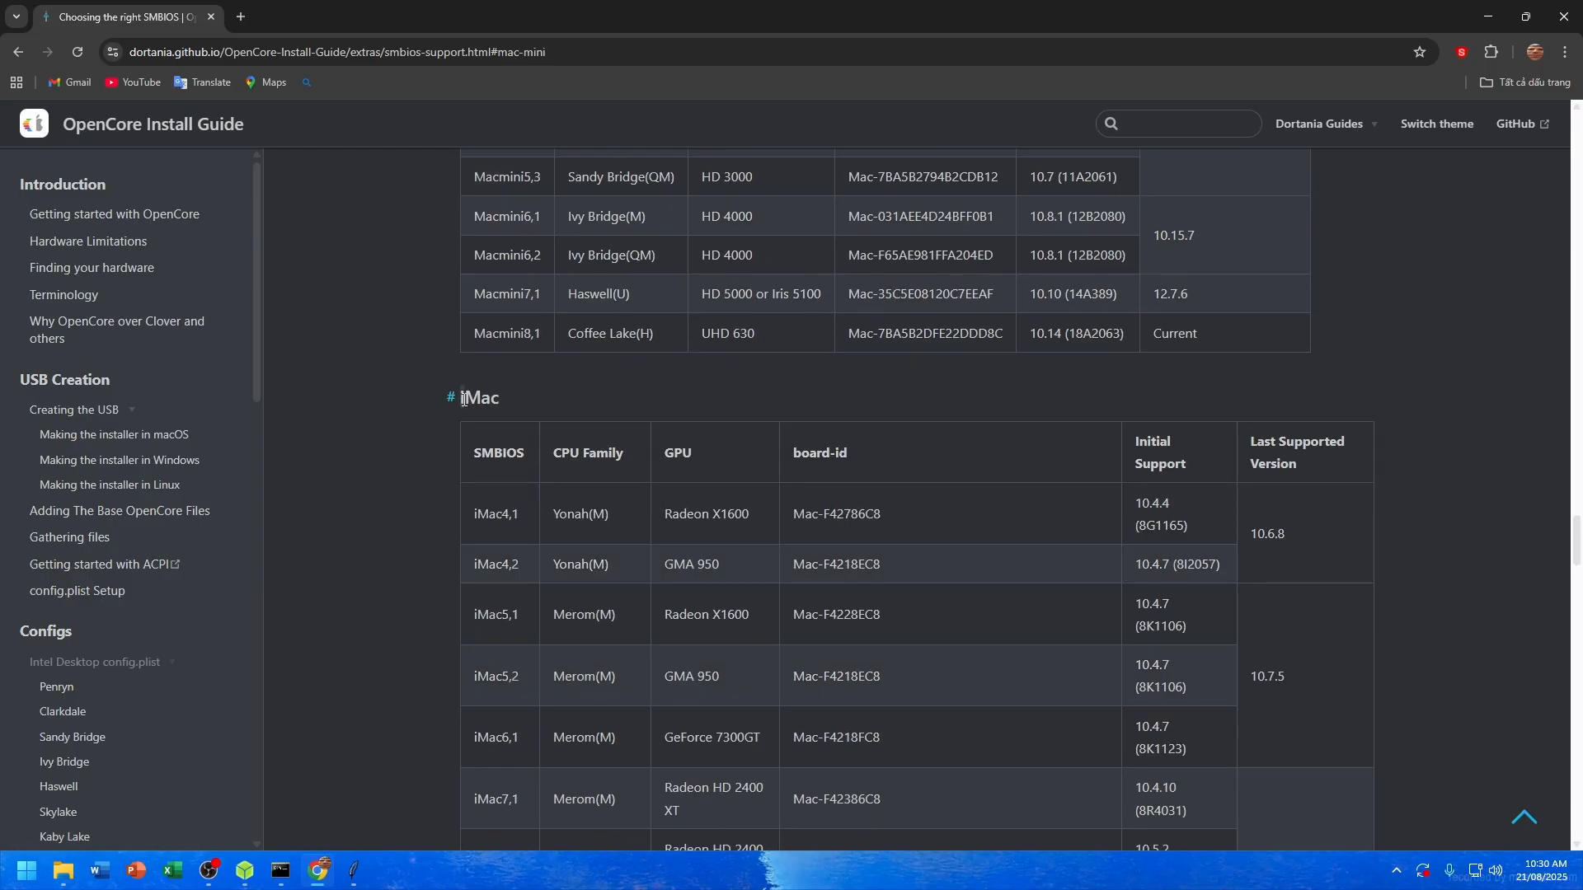
{"action": "scroll", "coordinate": [508, 404], "scroll_direction": "up", "scroll_amount": 4}
{"action": "left_click_drag", "start_coordinate": [451, 188], "coordinate": [452, 188]}
{"action": "scroll", "coordinate": [576, 334], "scroll_direction": "down", "scroll_amount": 4}
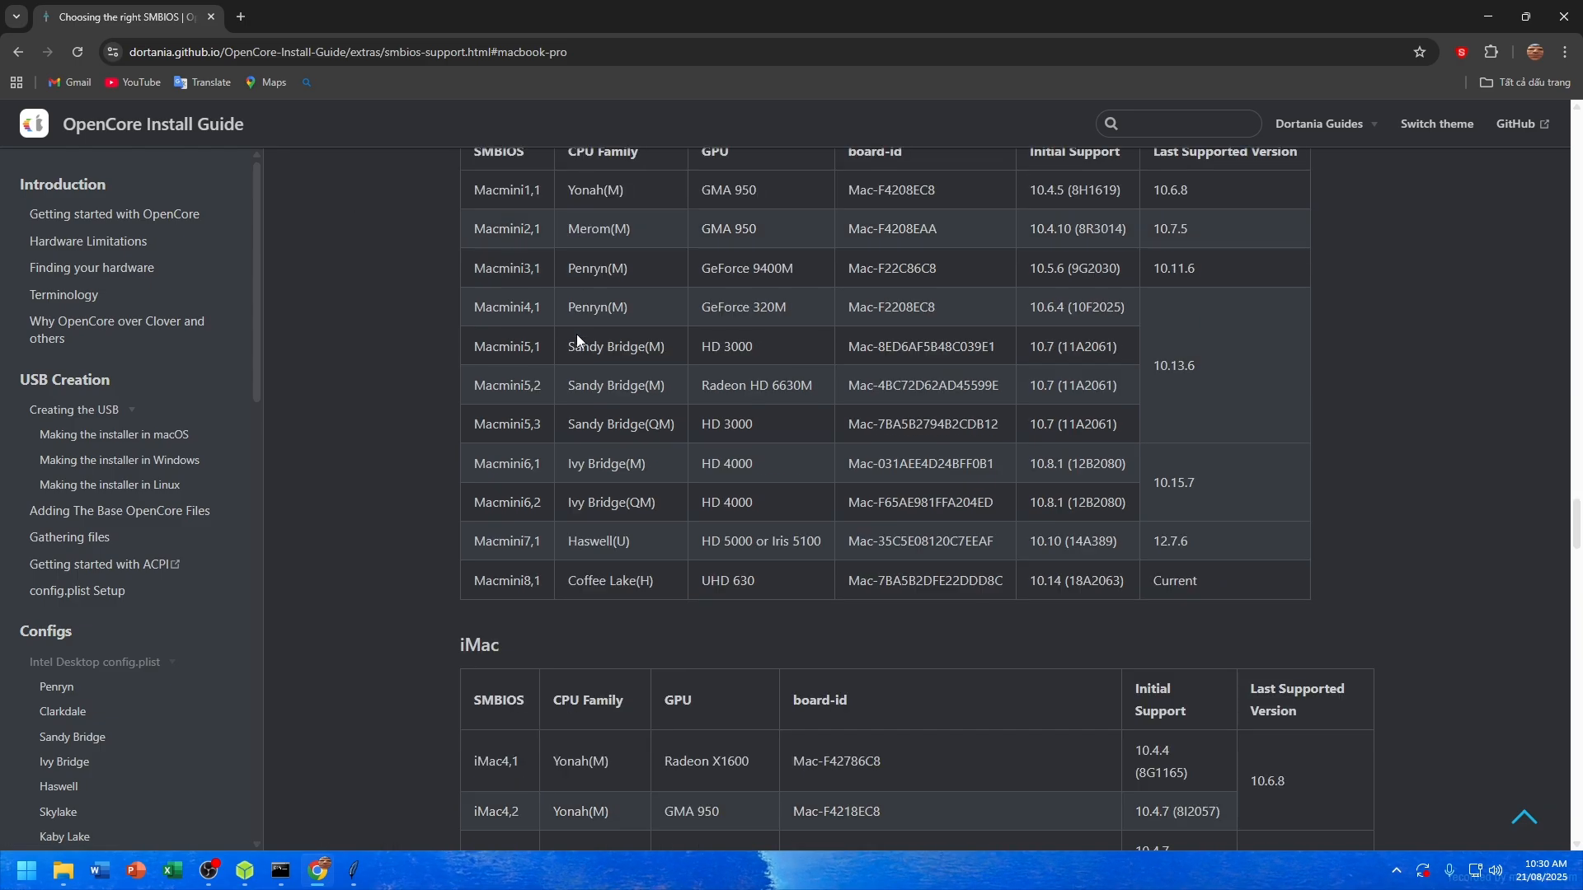
Step: Examine the MacBook Pro SMBIOS table from its first to its last model for CPU families and last supported versions
{"action": "scroll", "coordinate": [710, 340], "scroll_direction": "up", "scroll_amount": 12}
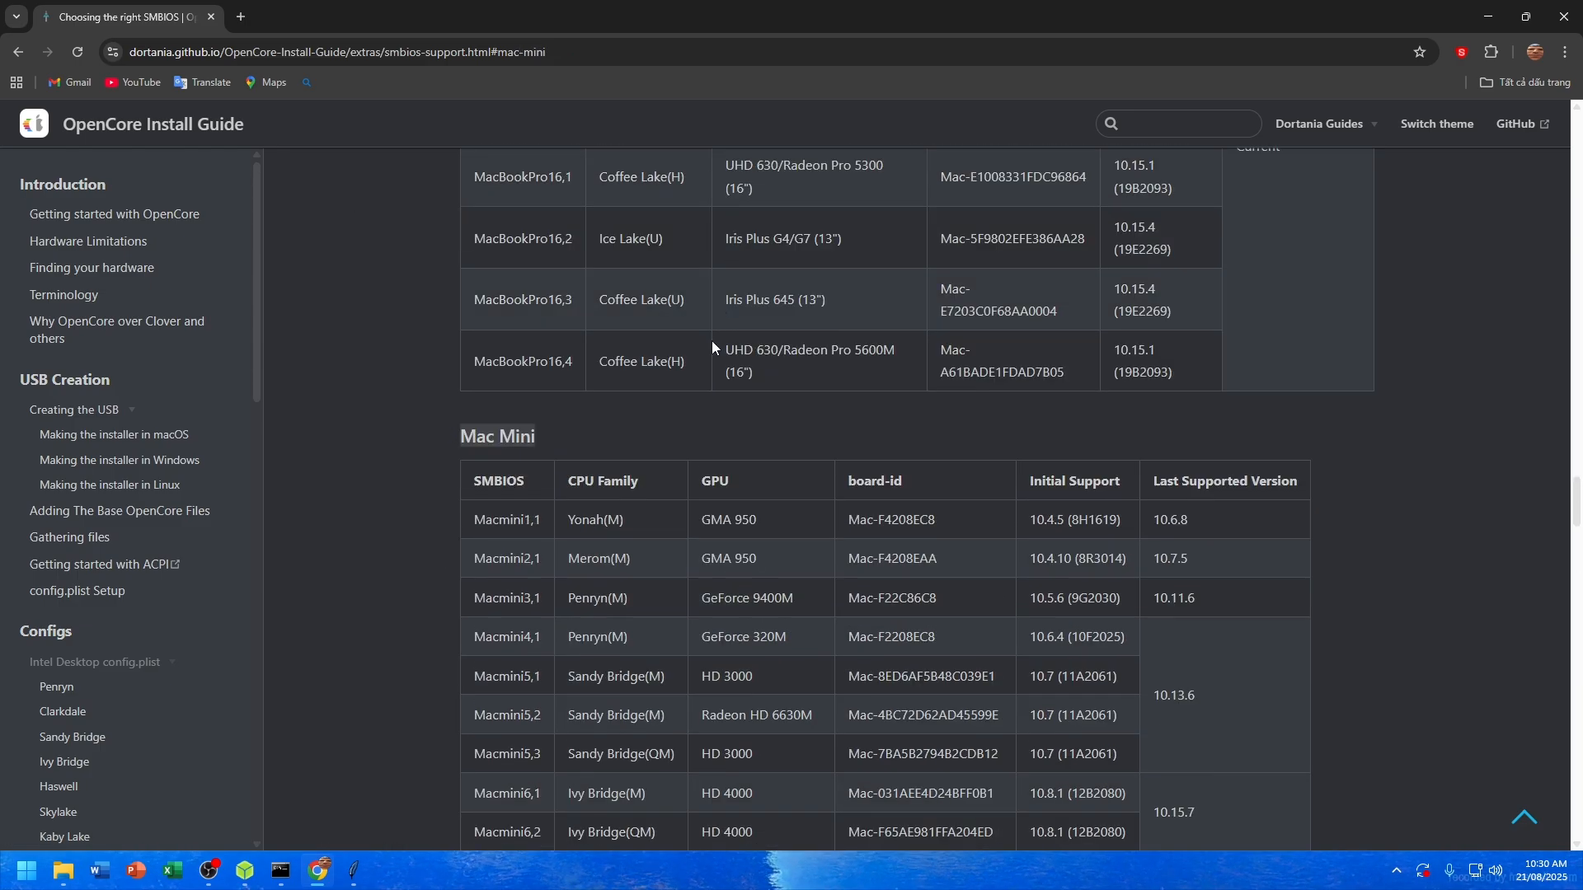
{"action": "scroll", "coordinate": [711, 343], "scroll_direction": "up", "scroll_amount": 20}
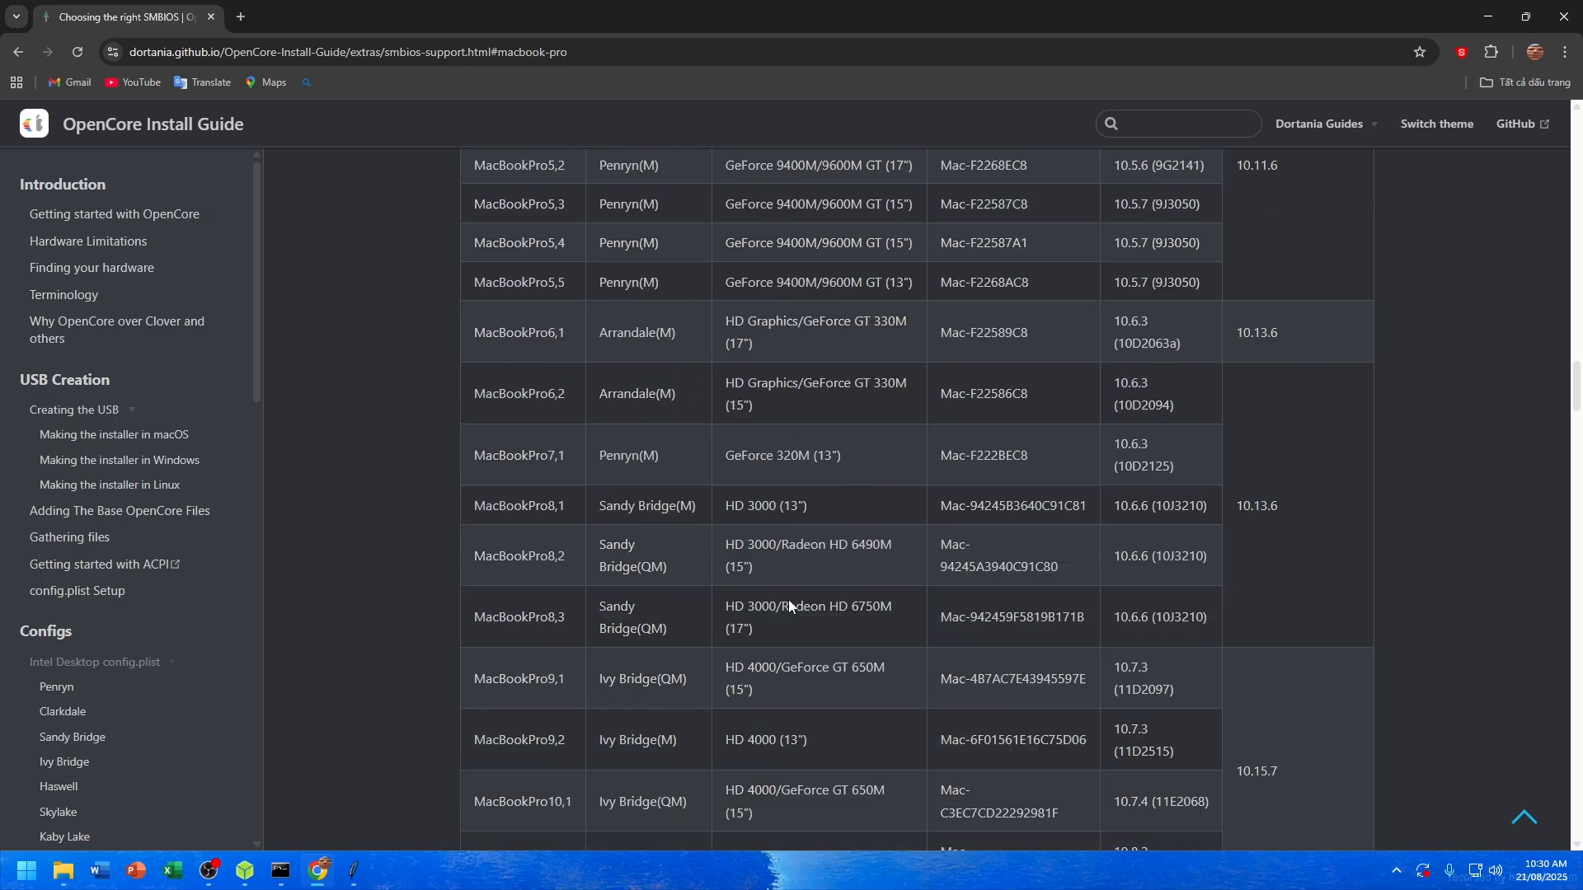
{"action": "scroll", "coordinate": [742, 569], "scroll_direction": "down", "scroll_amount": 3}
{"action": "scroll", "coordinate": [724, 538], "scroll_direction": "up", "scroll_amount": 5}
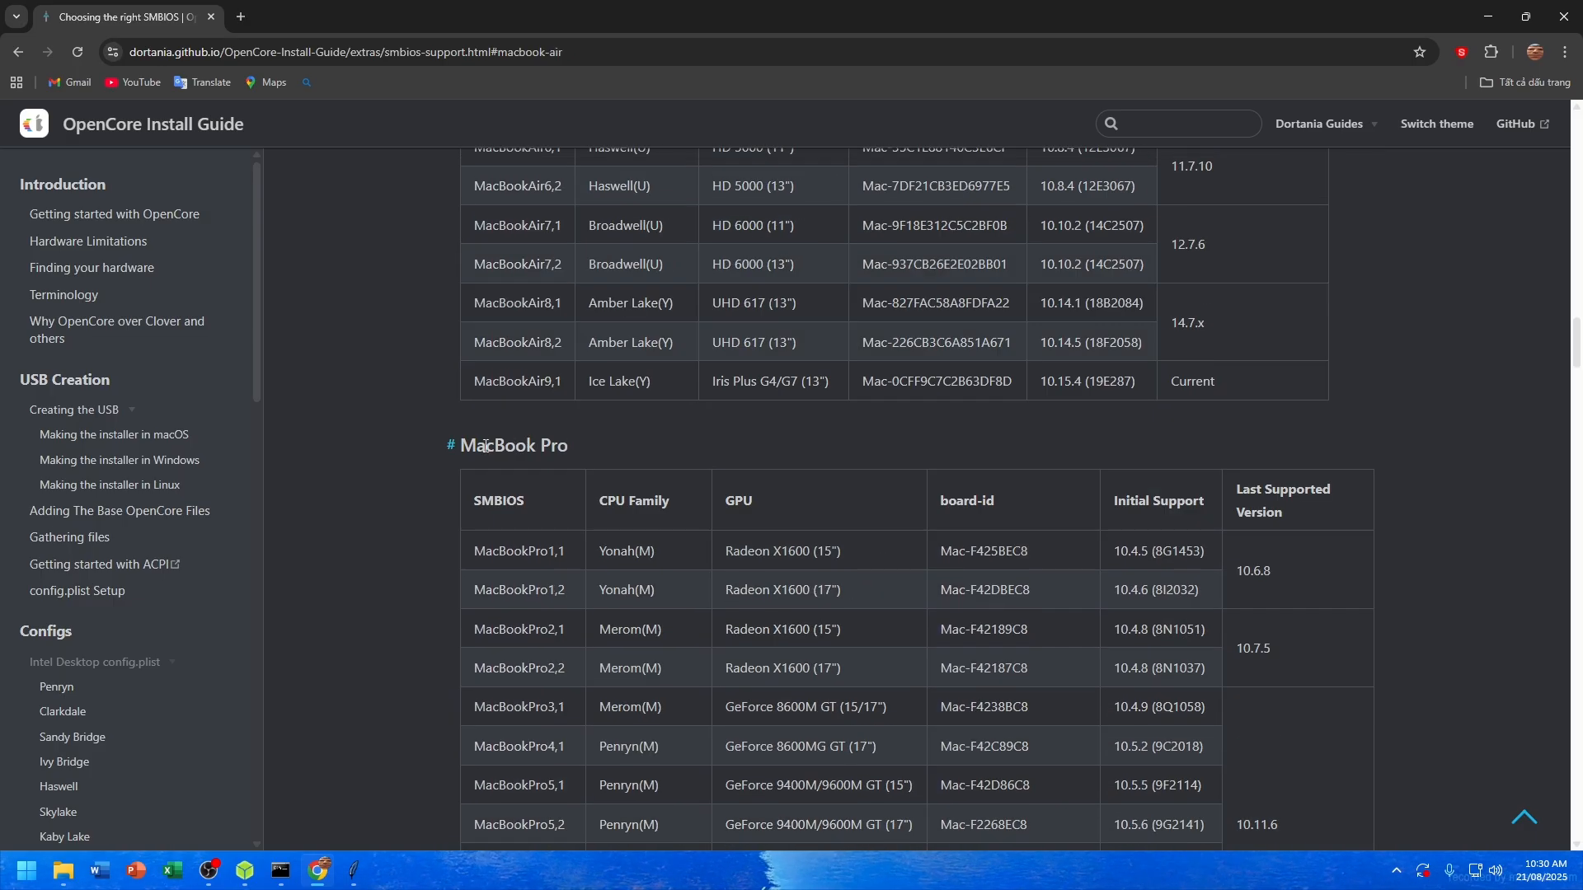
{"action": "scroll", "coordinate": [783, 493], "scroll_direction": "down", "scroll_amount": 1}
{"action": "scroll", "coordinate": [685, 484], "scroll_direction": "down", "scroll_amount": 5}
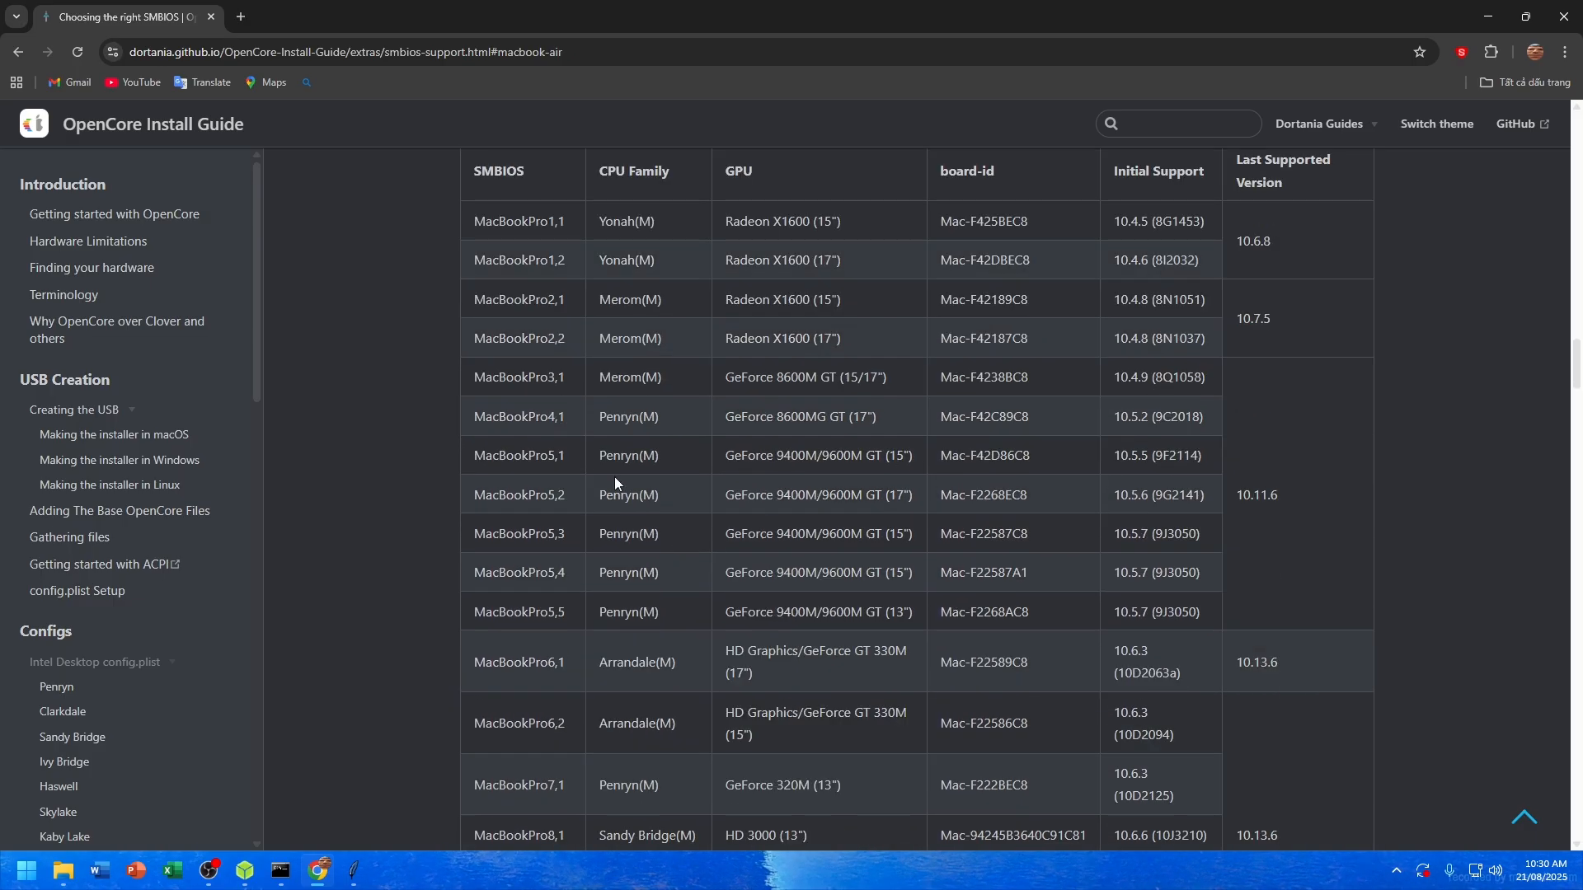
{"action": "scroll", "coordinate": [610, 454], "scroll_direction": "down", "scroll_amount": 8}
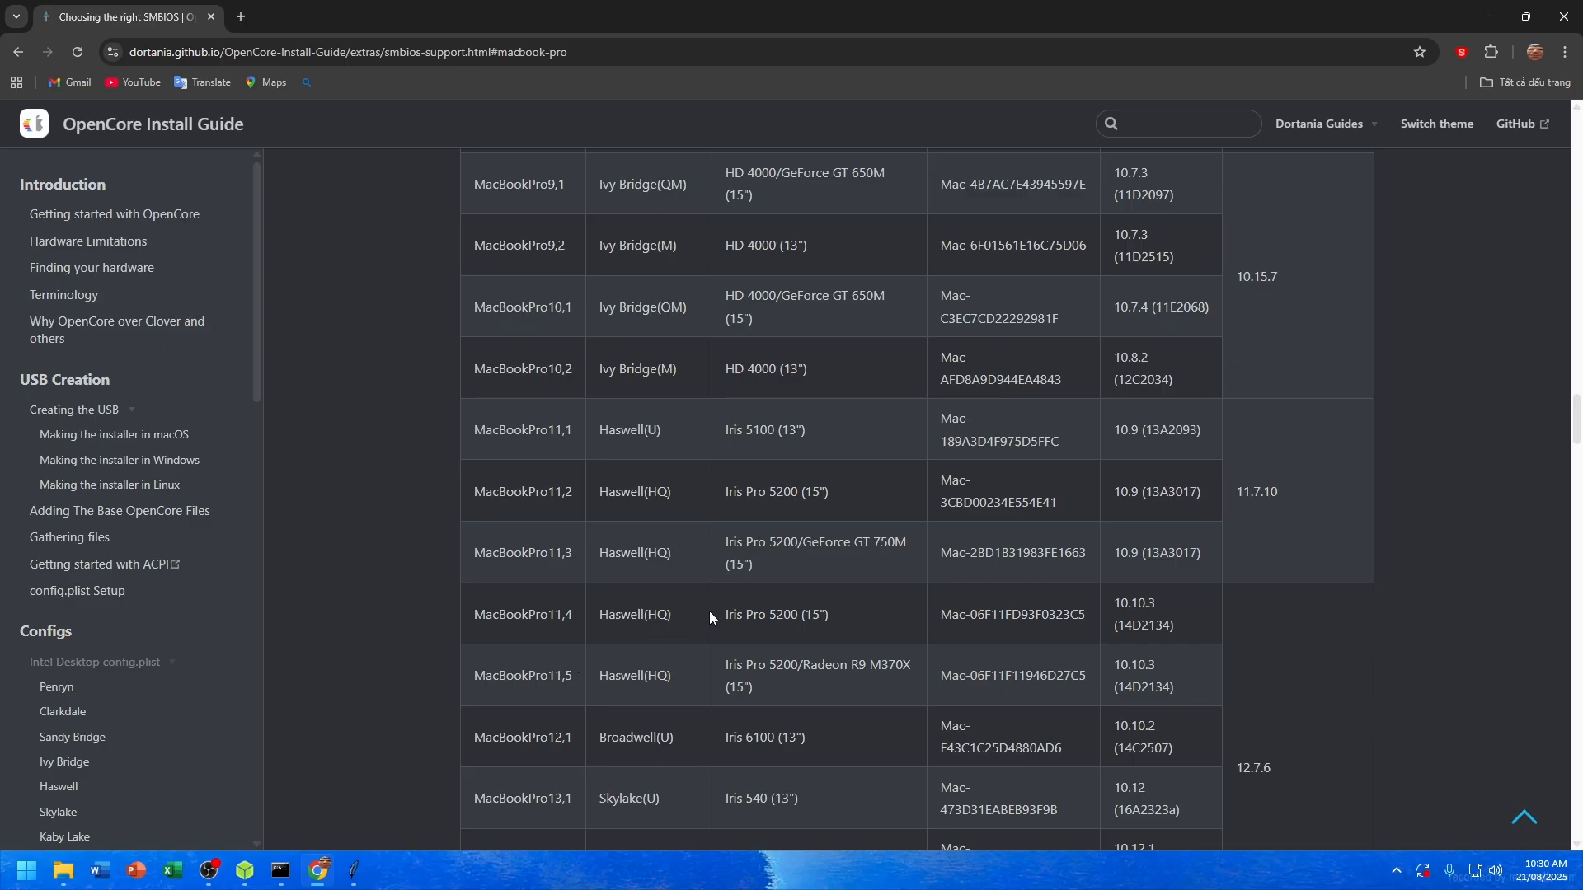
{"action": "scroll", "coordinate": [524, 609], "scroll_direction": "down", "scroll_amount": 11}
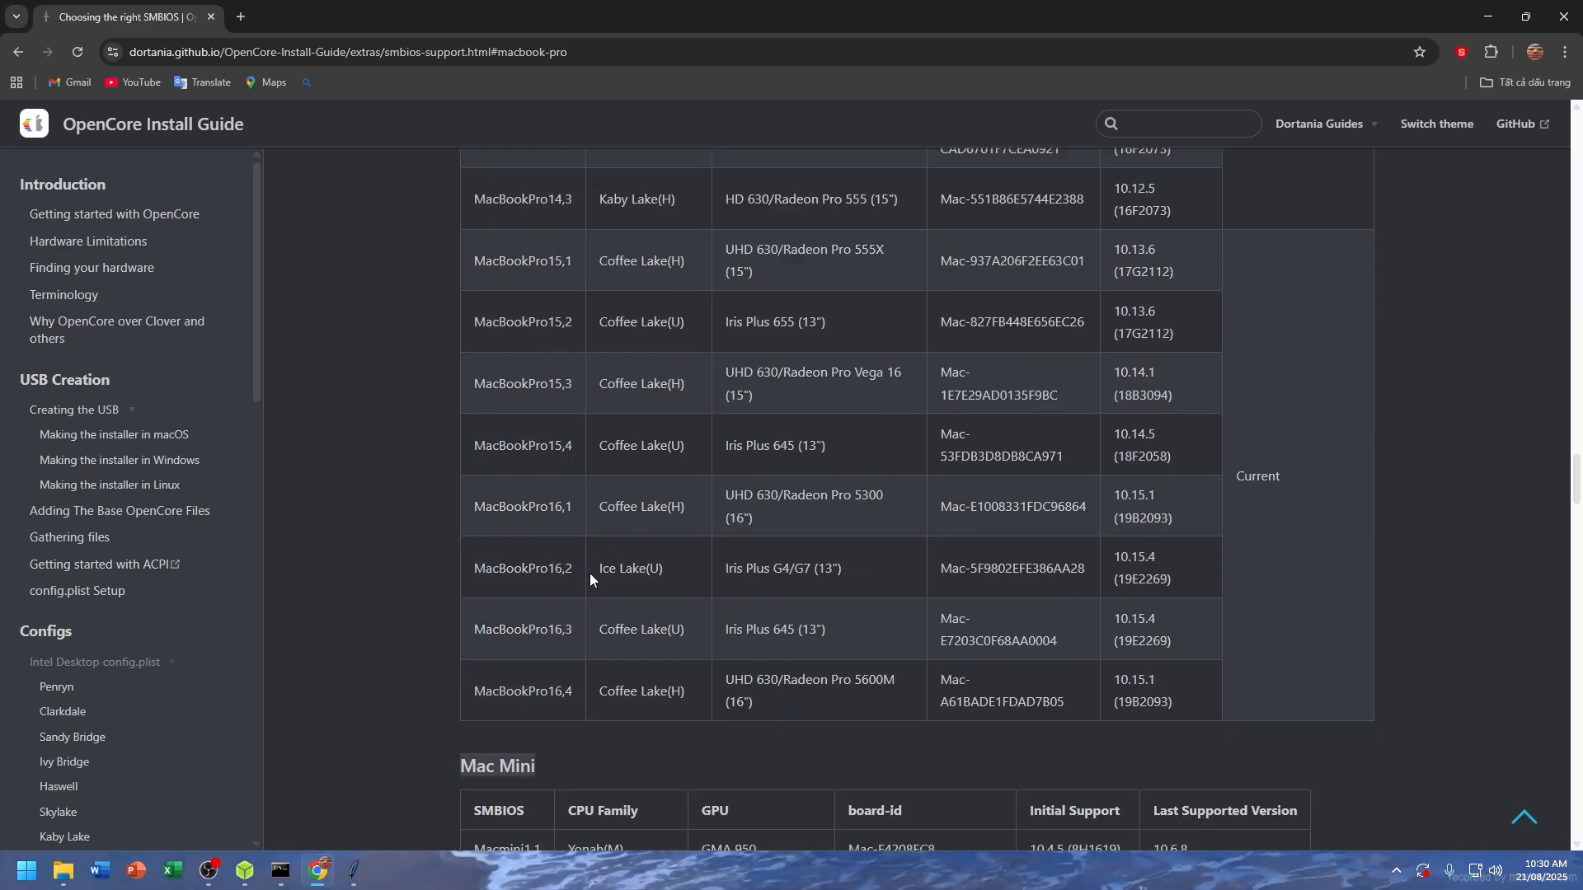
Step: Compare the last supported versions of the Mac Mini, iMac, iMac Pro and Mac Pro models to choose an SMBIOS
{"action": "scroll", "coordinate": [585, 694], "scroll_direction": "down", "scroll_amount": 3}
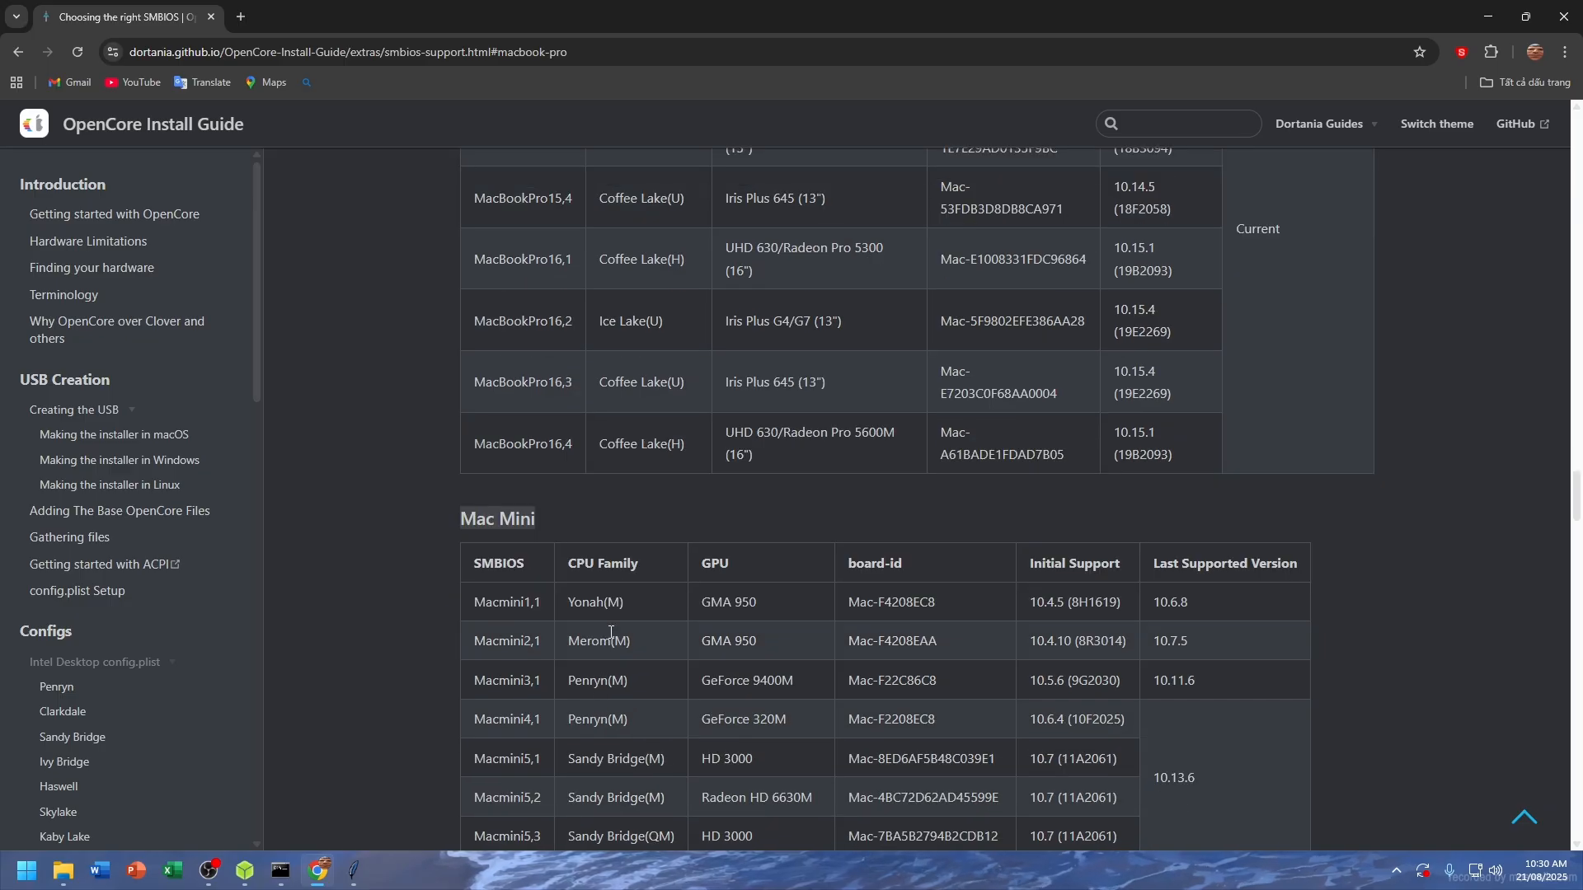
{"action": "scroll", "coordinate": [874, 459], "scroll_direction": "down", "scroll_amount": 6}
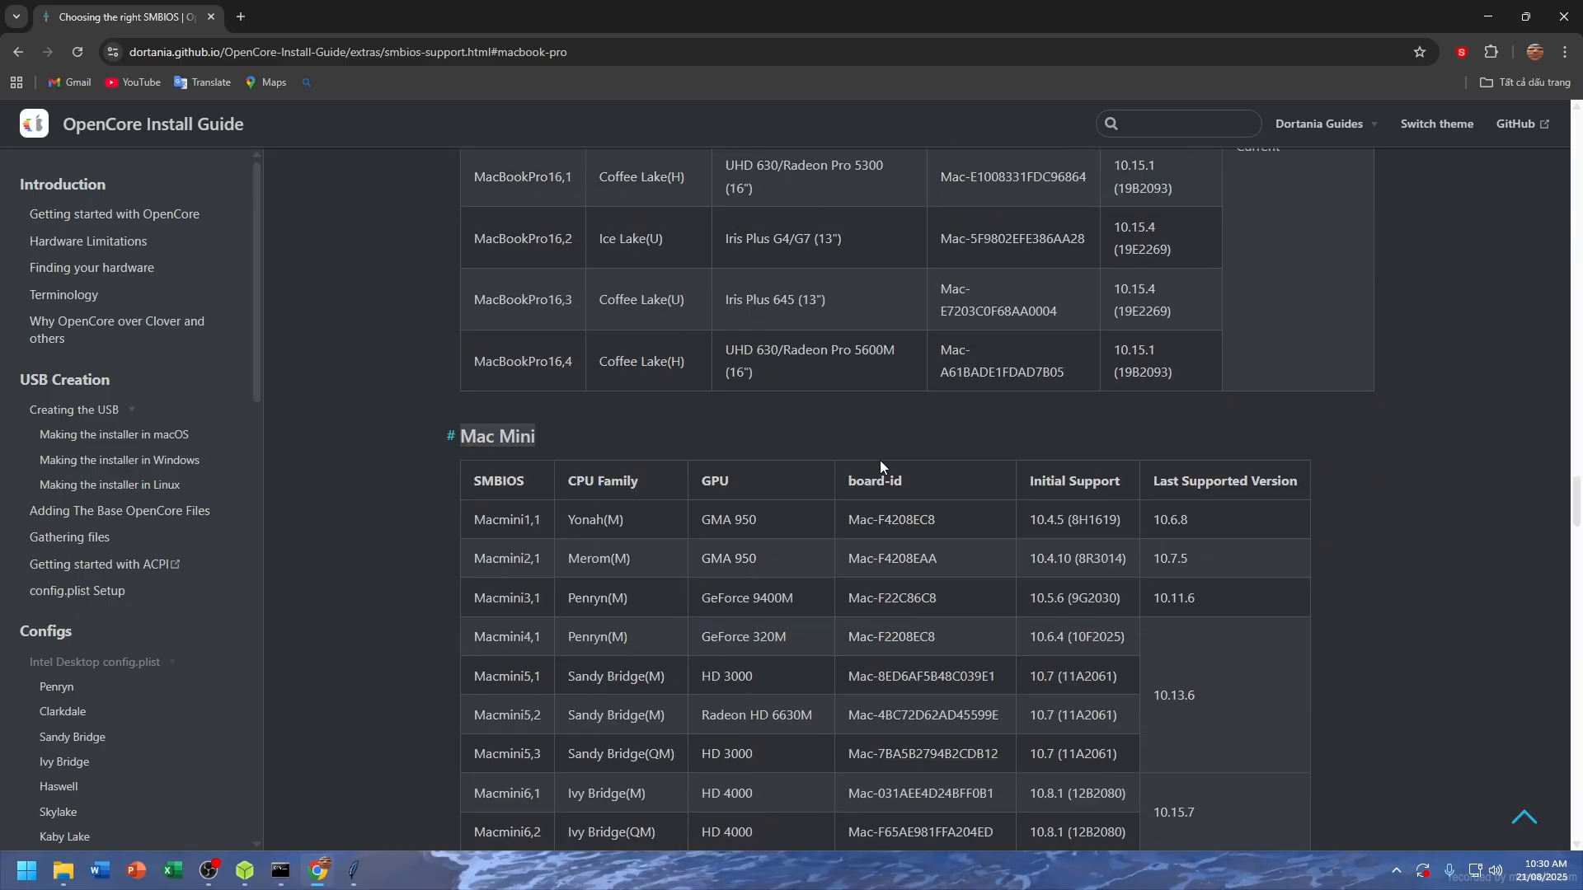
{"action": "scroll", "coordinate": [882, 460], "scroll_direction": "down", "scroll_amount": 2}
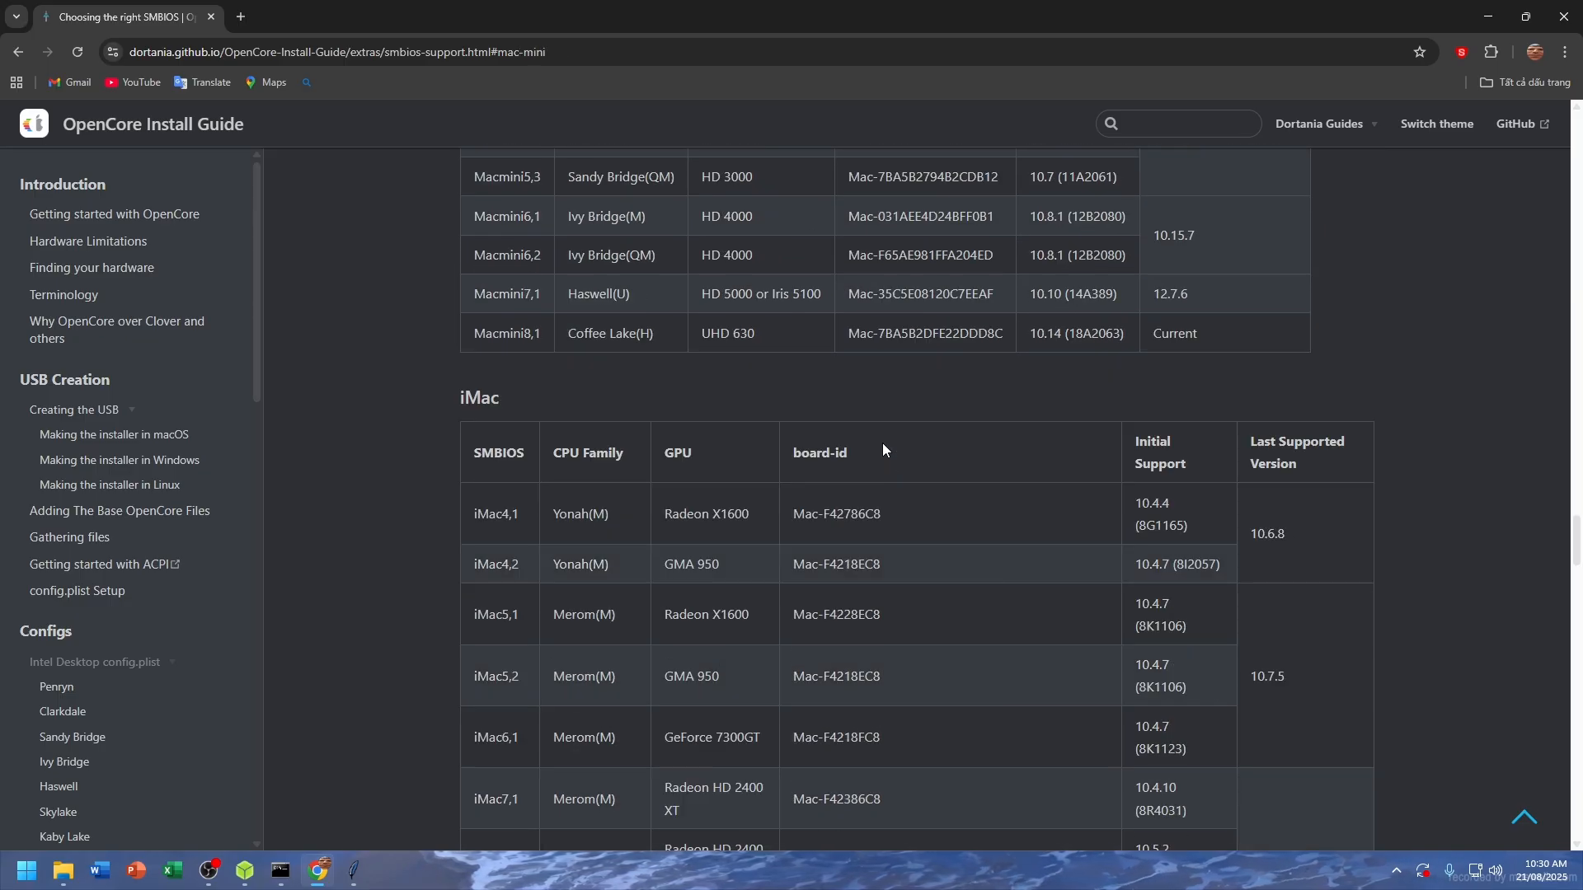
{"action": "scroll", "coordinate": [882, 445], "scroll_direction": "down", "scroll_amount": 3}
{"action": "scroll", "coordinate": [882, 452], "scroll_direction": "down", "scroll_amount": 20}
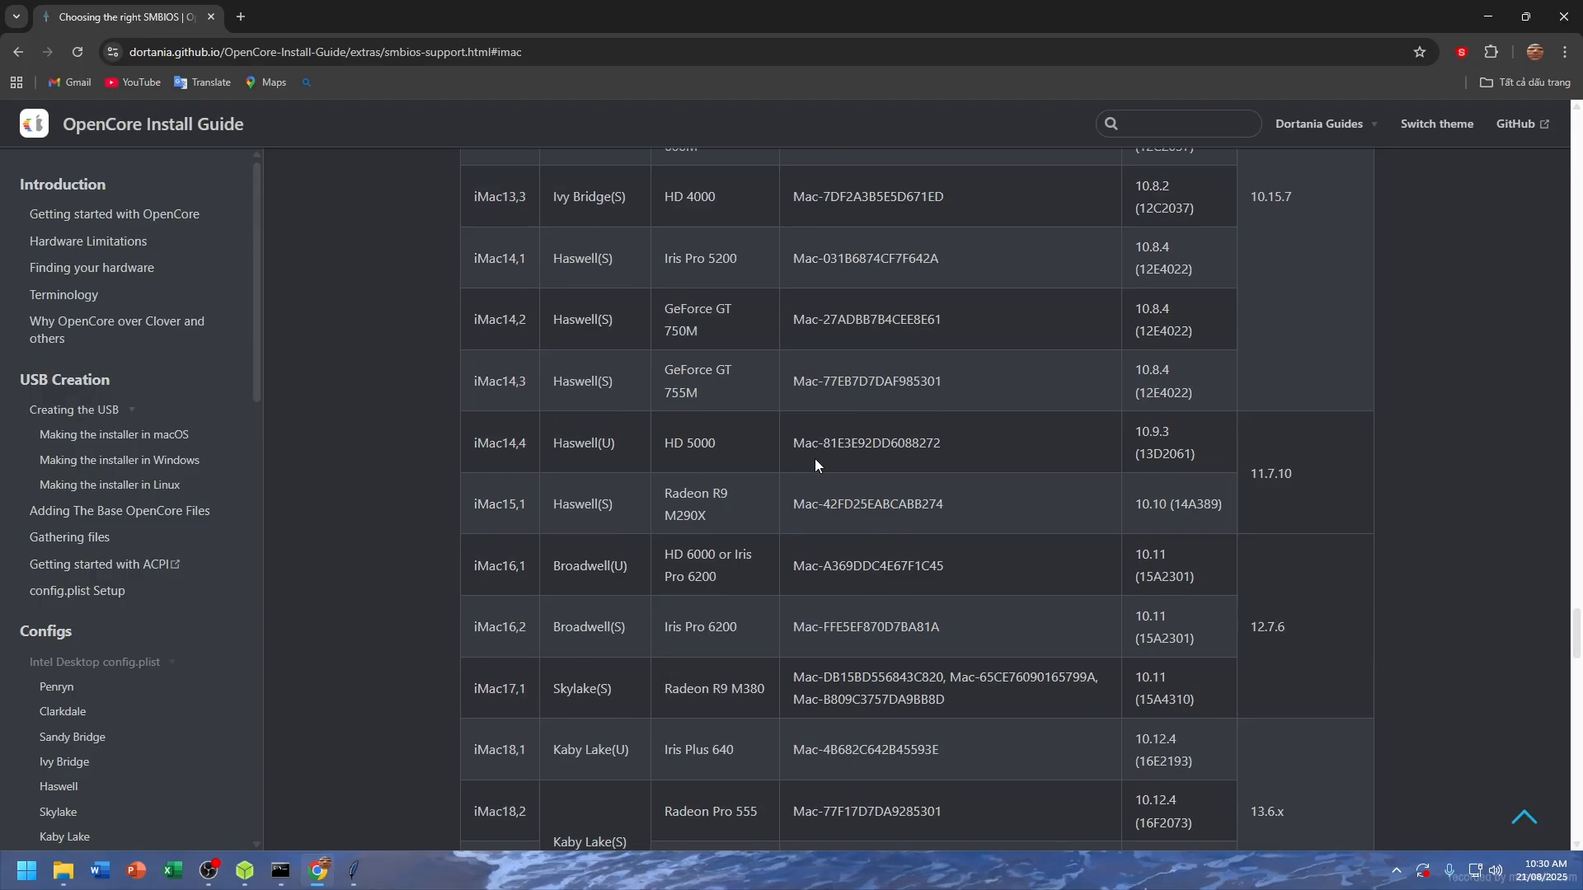
{"action": "scroll", "coordinate": [669, 532], "scroll_direction": "down", "scroll_amount": 5}
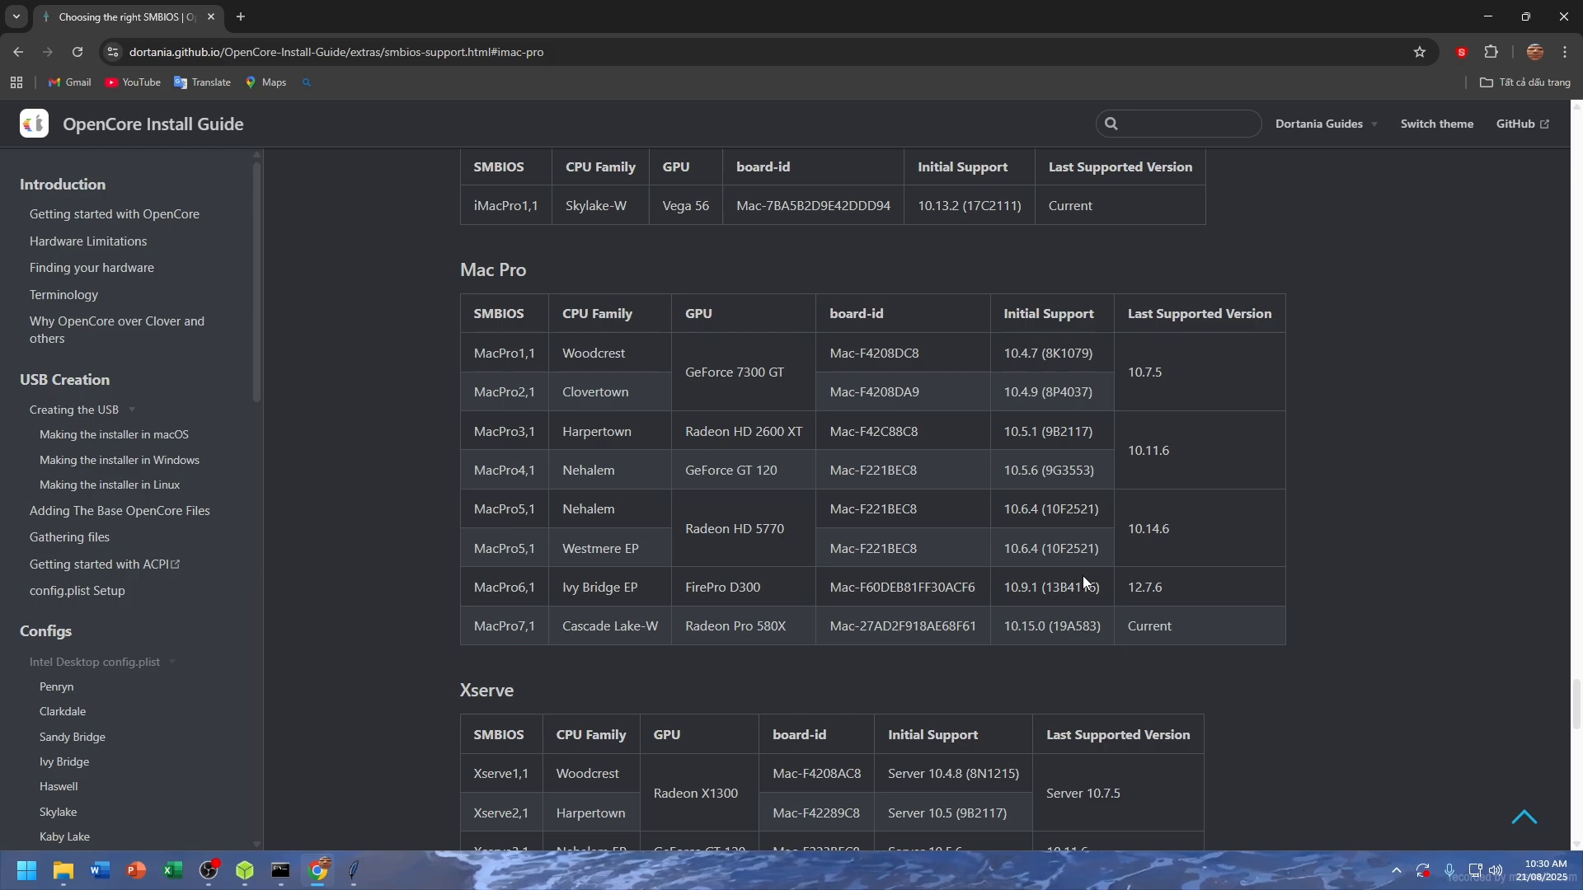
{"action": "scroll", "coordinate": [1082, 577], "scroll_direction": "up", "scroll_amount": 6}
{"action": "scroll", "coordinate": [997, 541], "scroll_direction": "up", "scroll_amount": 3}
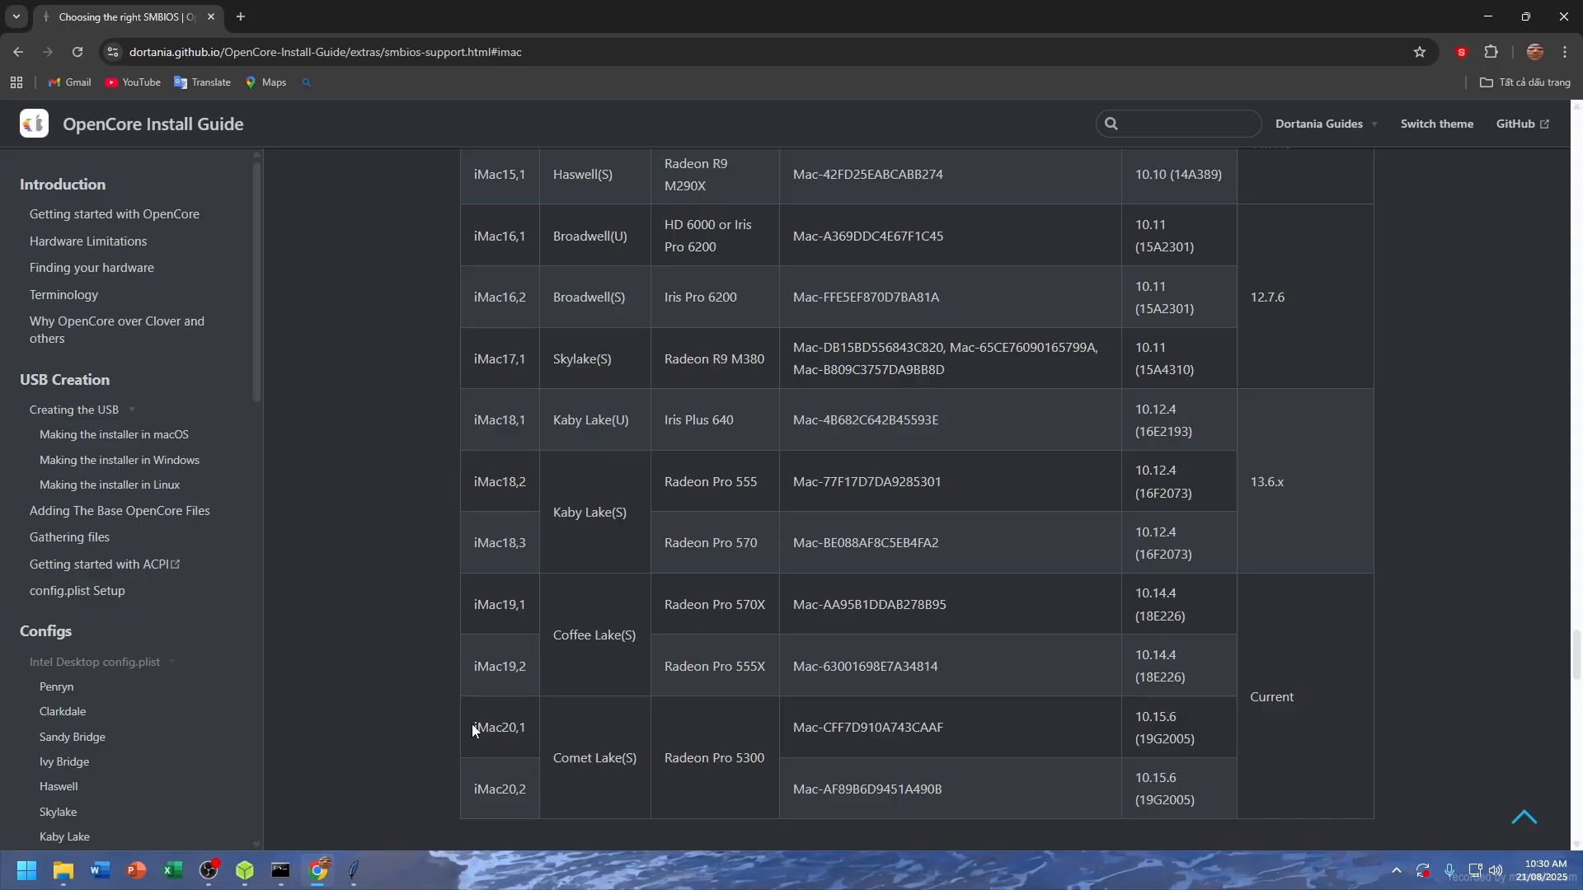
Step: Switch to ProperTree and set SystemProductName under DataHub to iMac20,1
{"action": "left_click", "coordinate": [356, 866]}
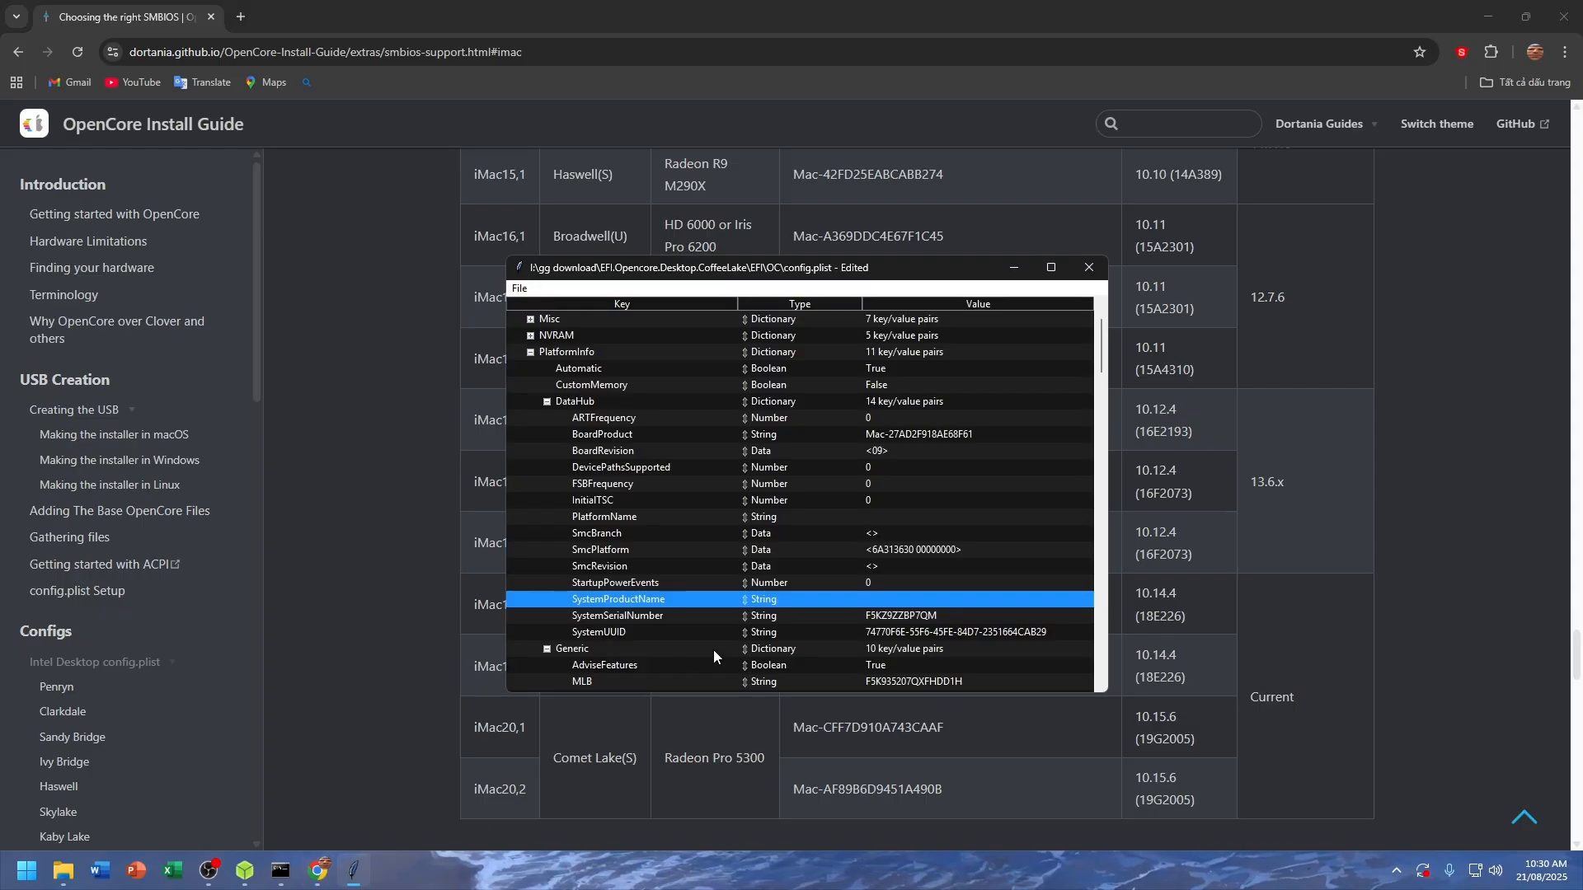
{"action": "double_click", "coordinate": [893, 600]}
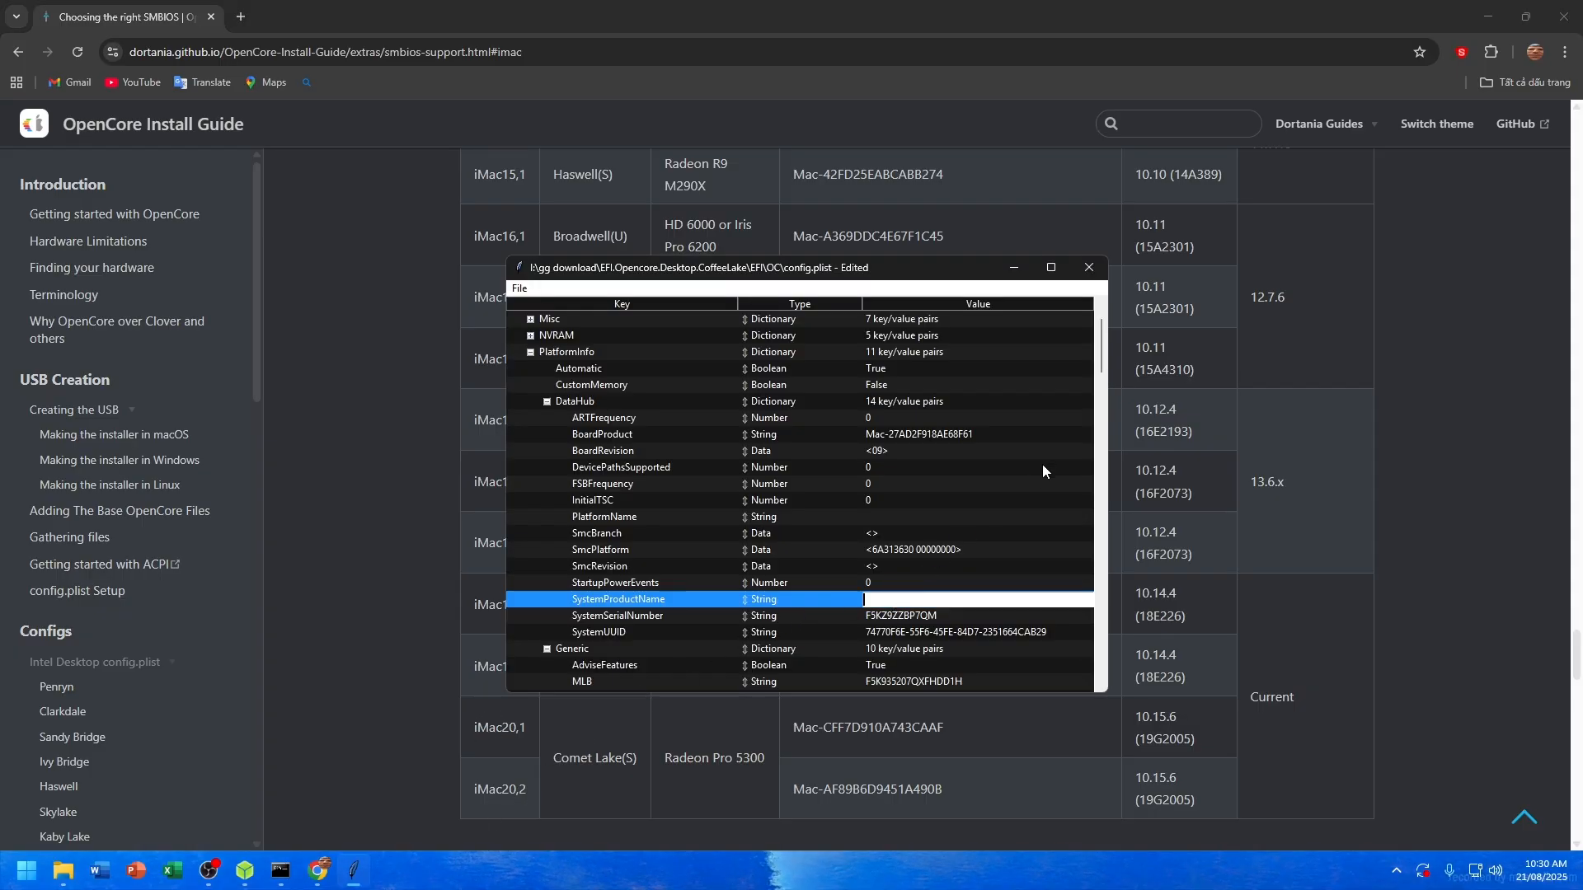
{"action": "type", "text": "iMac2"}
{"action": "type", "text": "0,1"}
{"action": "key", "text": "Return"}
Step: Set SystemProductName in the Generic section of PlatformInfo to iMac20,1
{"action": "scroll", "coordinate": [991, 478], "scroll_direction": "down", "scroll_amount": 3}
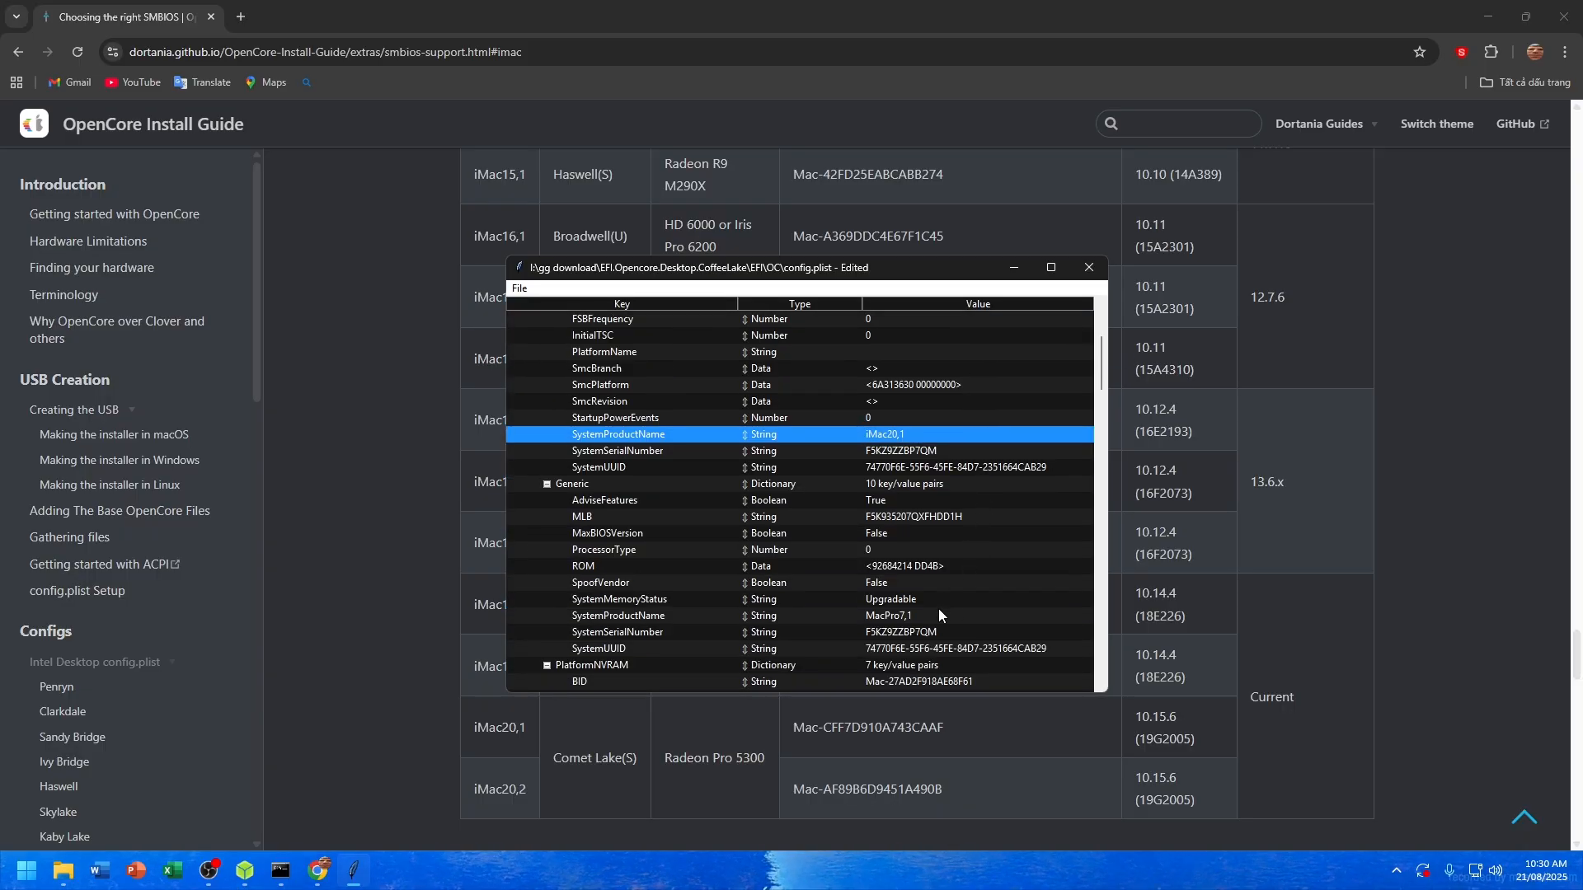
{"action": "double_click", "coordinate": [938, 614]}
{"action": "type", "text": "imac"}
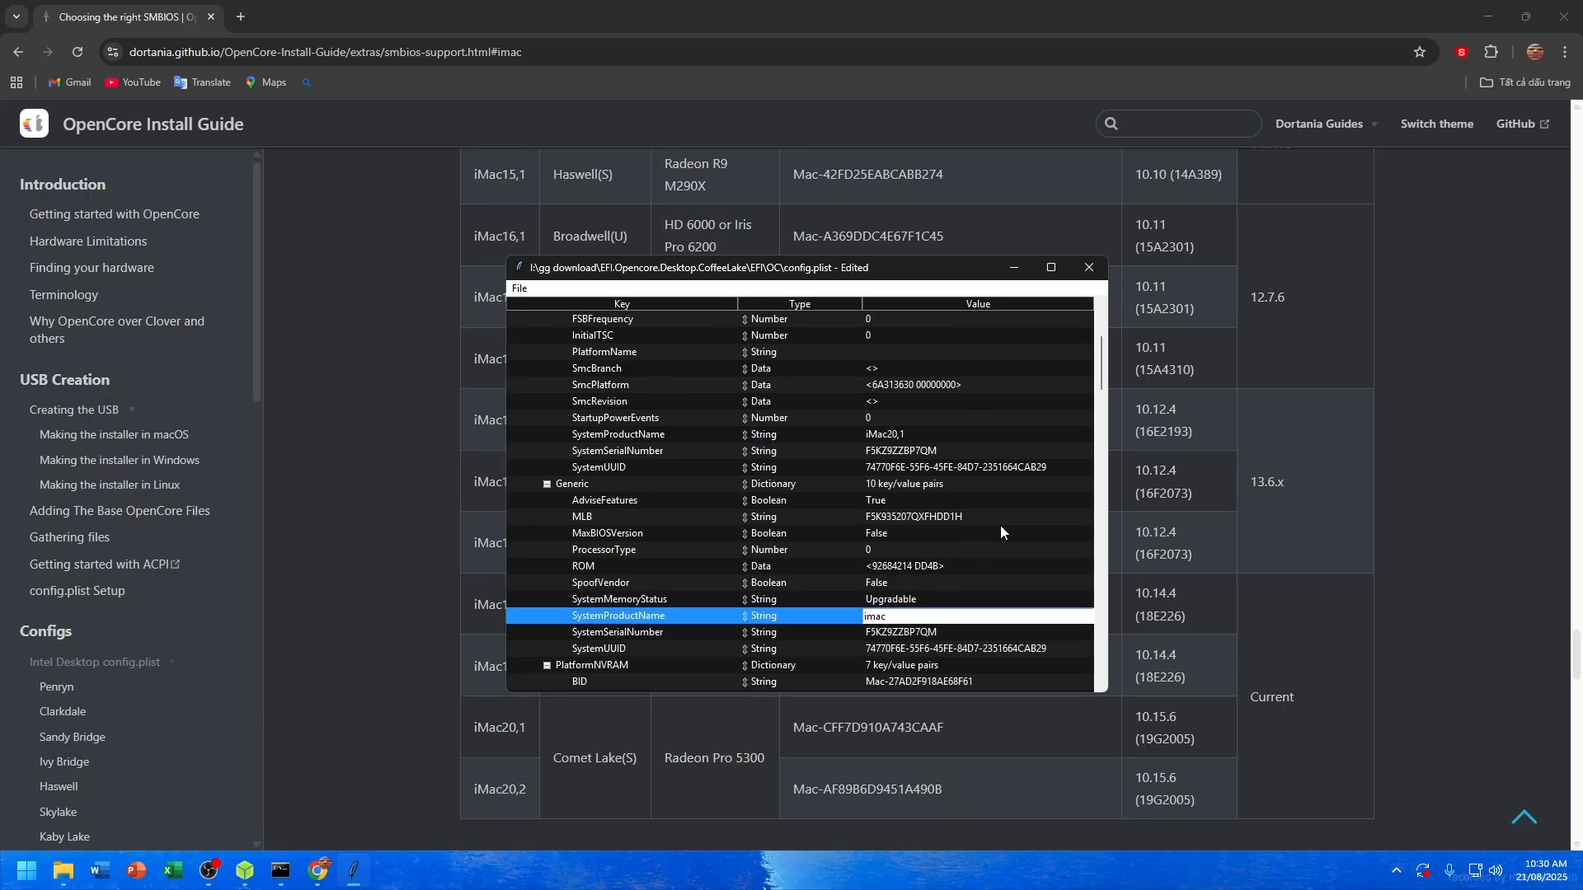
{"action": "key", "text": "BackSpace"}
{"action": "key", "text": "BackSpace"}
{"action": "type", "text": "iMac20,1"}
{"action": "key", "text": "Return"}
Step: In the SMBIOS section of PlatformInfo, set BoardVersion to iMac20,1 and SystemFamily to iMac
{"action": "scroll", "coordinate": [981, 516], "scroll_direction": "down", "scroll_amount": 4}
{"action": "scroll", "coordinate": [976, 587], "scroll_direction": "down", "scroll_amount": 3}
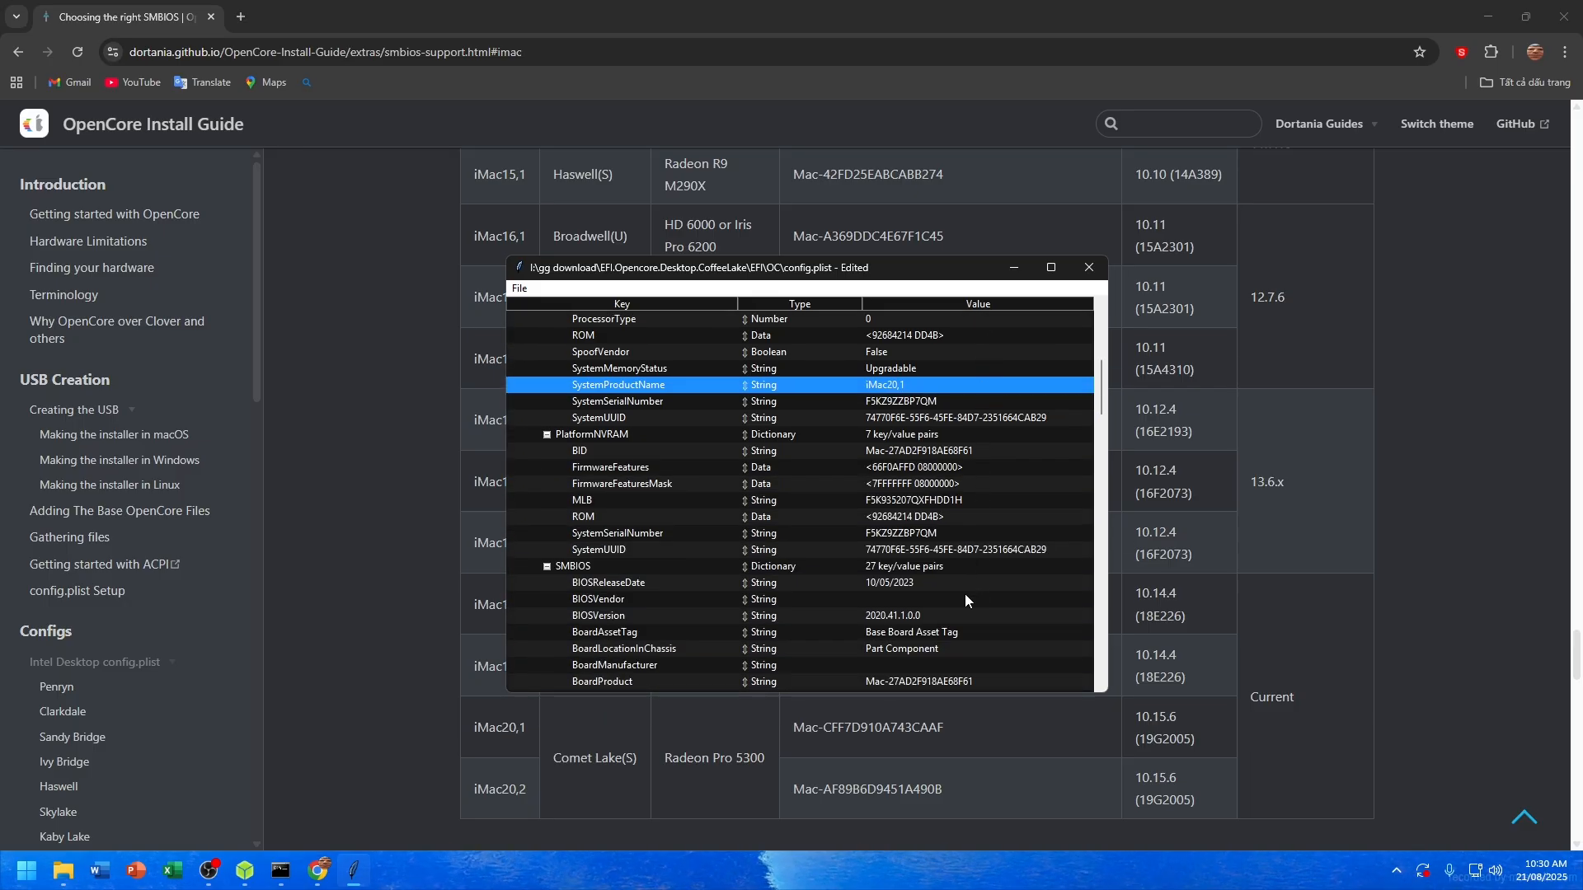
{"action": "double_click", "coordinate": [955, 617]}
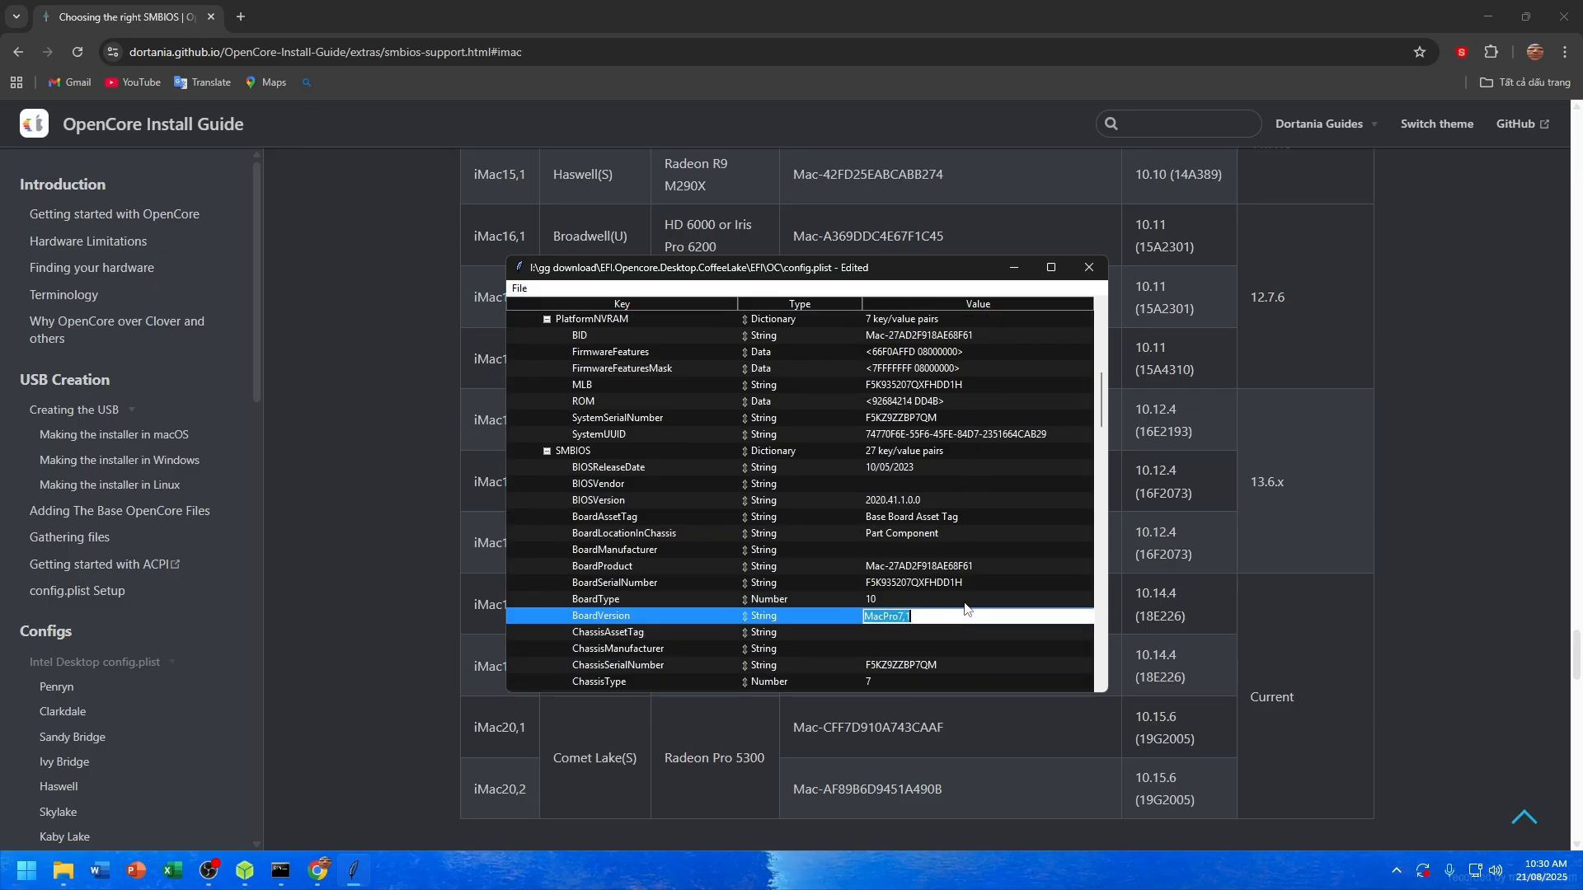
{"action": "type", "text": "iMac20,1"}
{"action": "key", "text": "Return"}
{"action": "scroll", "coordinate": [1047, 454], "scroll_direction": "down", "scroll_amount": 4}
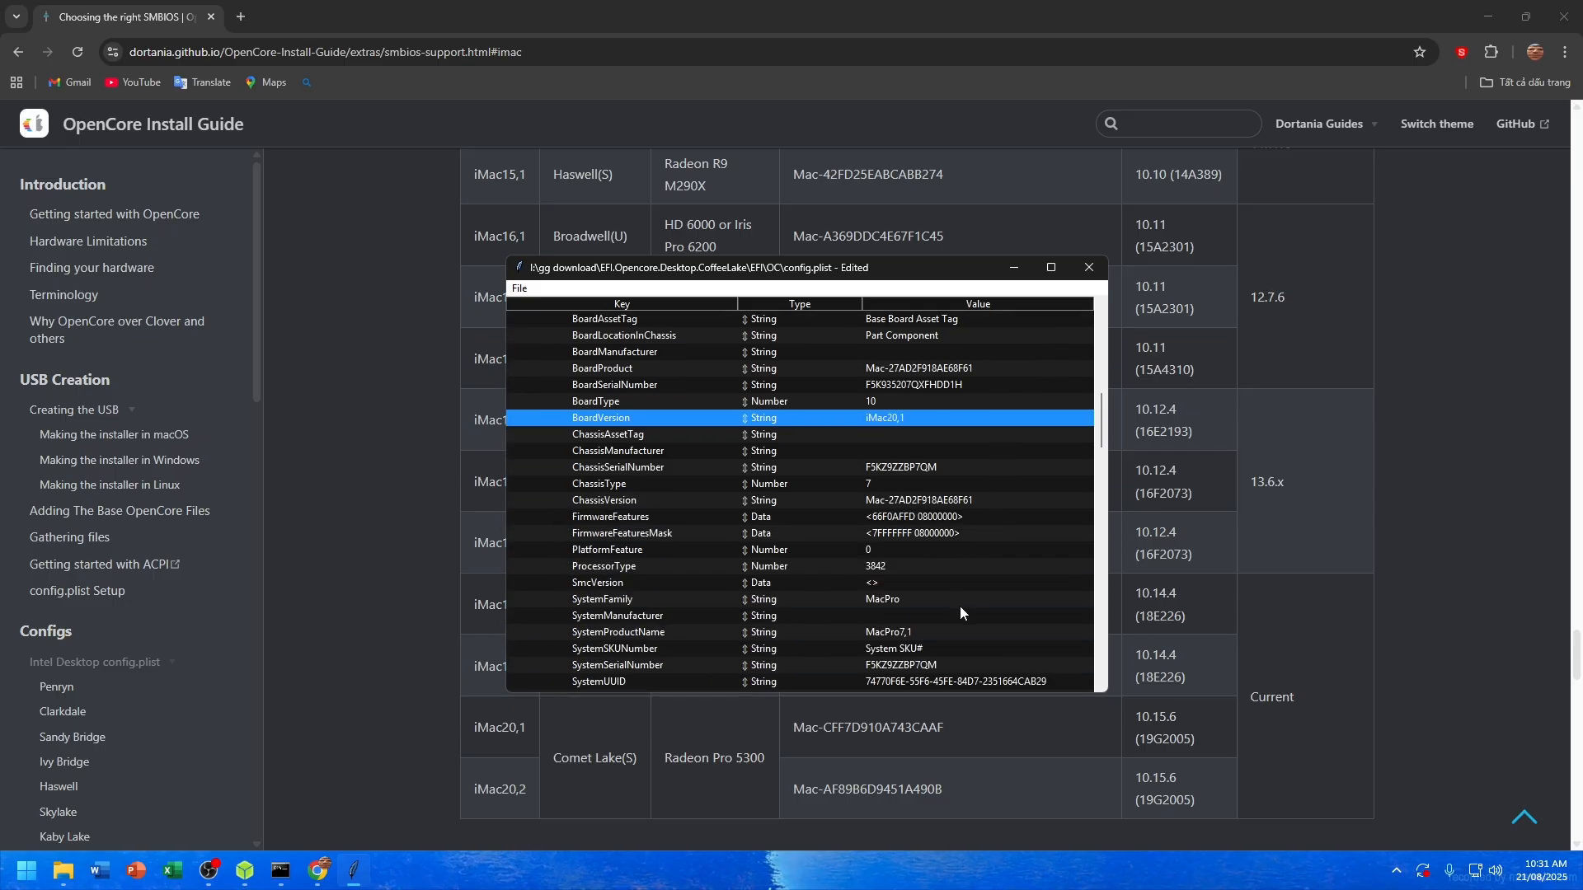
{"action": "double_click", "coordinate": [959, 602]}
{"action": "type", "text": "iMac"}
{"action": "key", "text": "Return"}
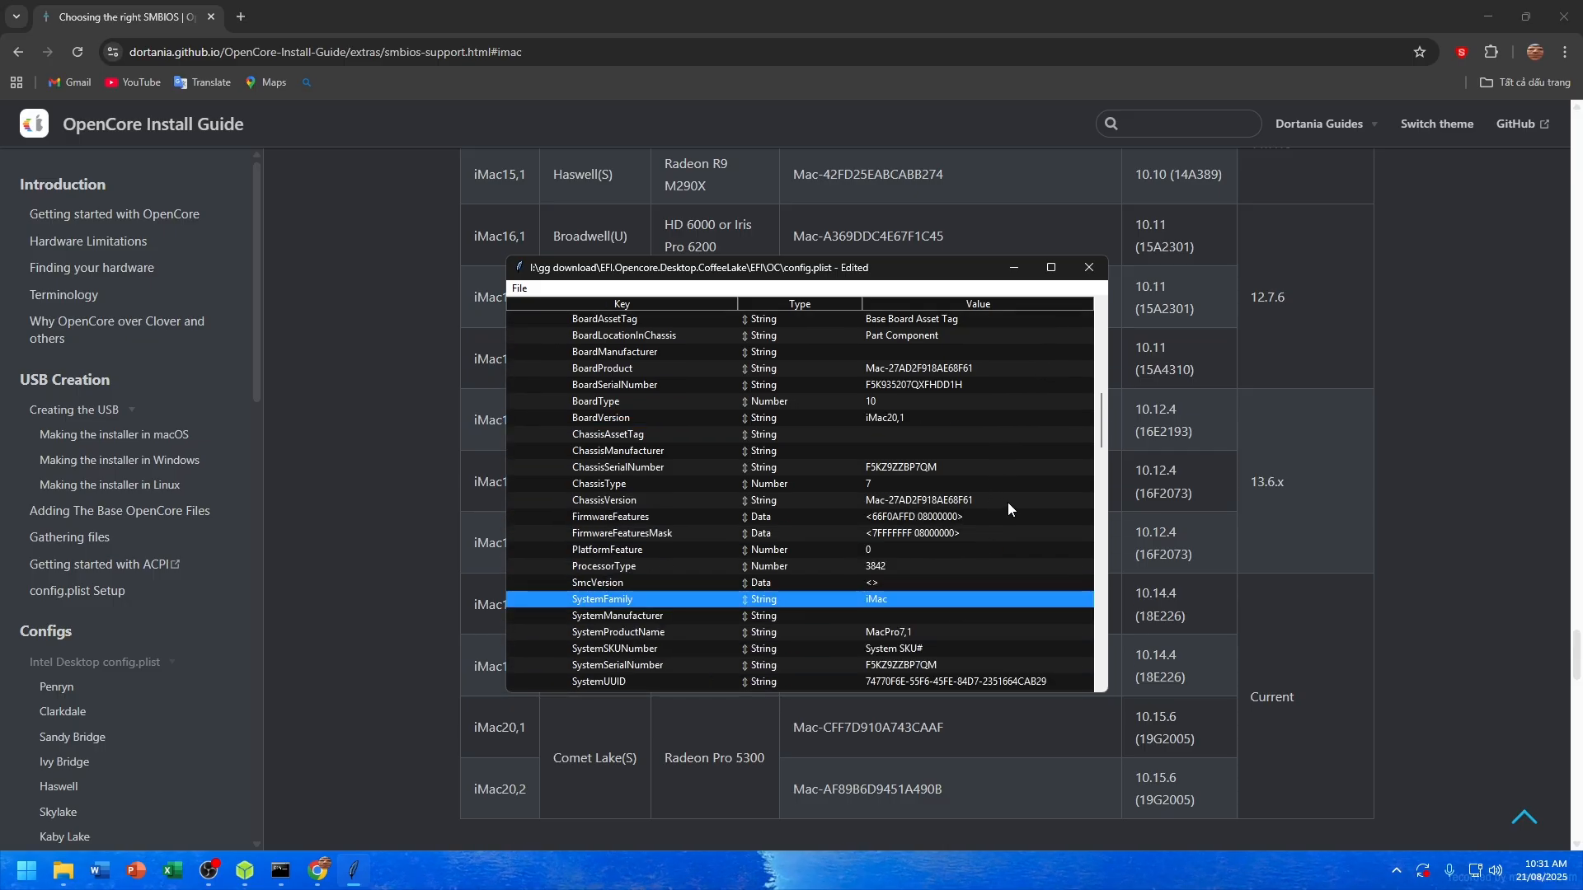
Step: Set SystemProductName in the SMBIOS section to iMac20,1, and close config.plist with its changes saved
{"action": "left_click", "coordinate": [940, 618]}
{"action": "double_click", "coordinate": [939, 633]}
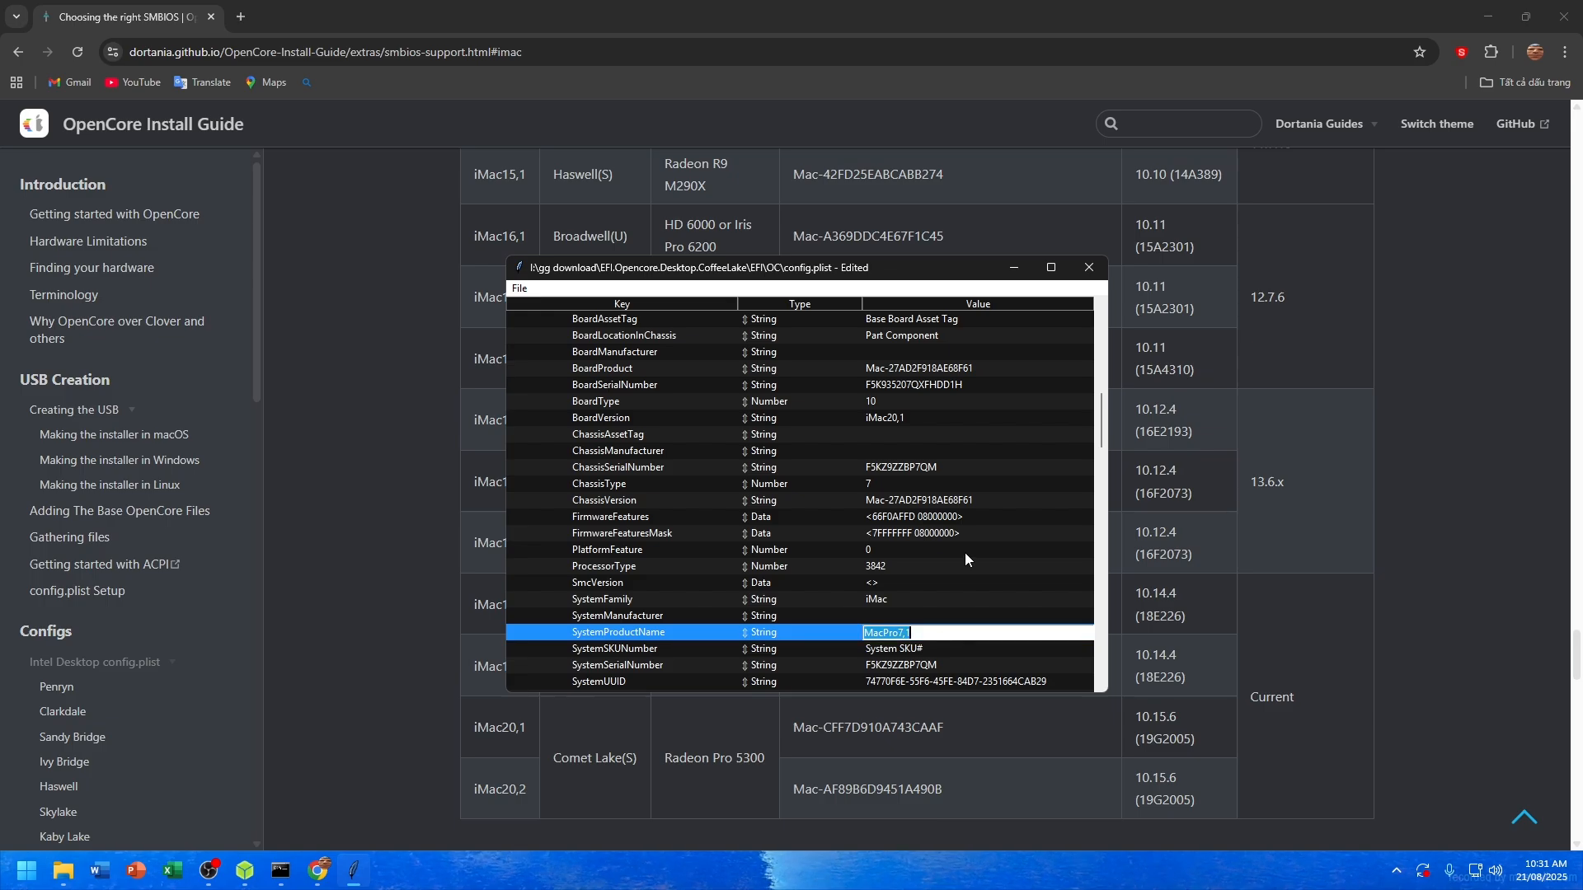
{"action": "type", "text": "iMac20,1"}
{"action": "key", "text": "Return"}
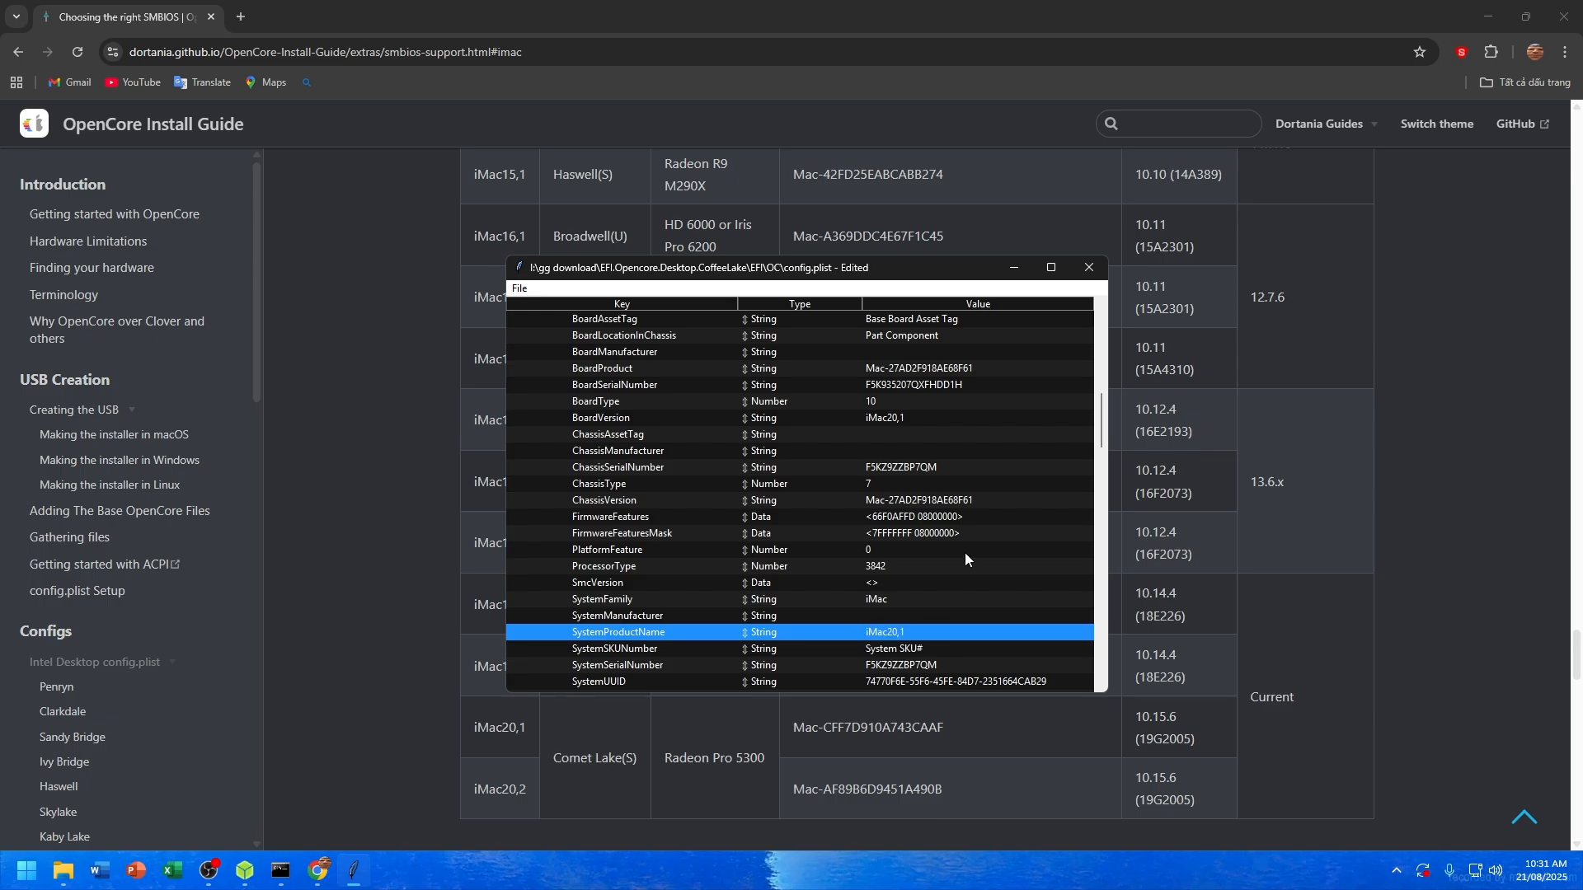
{"action": "left_click", "coordinate": [1088, 267]}
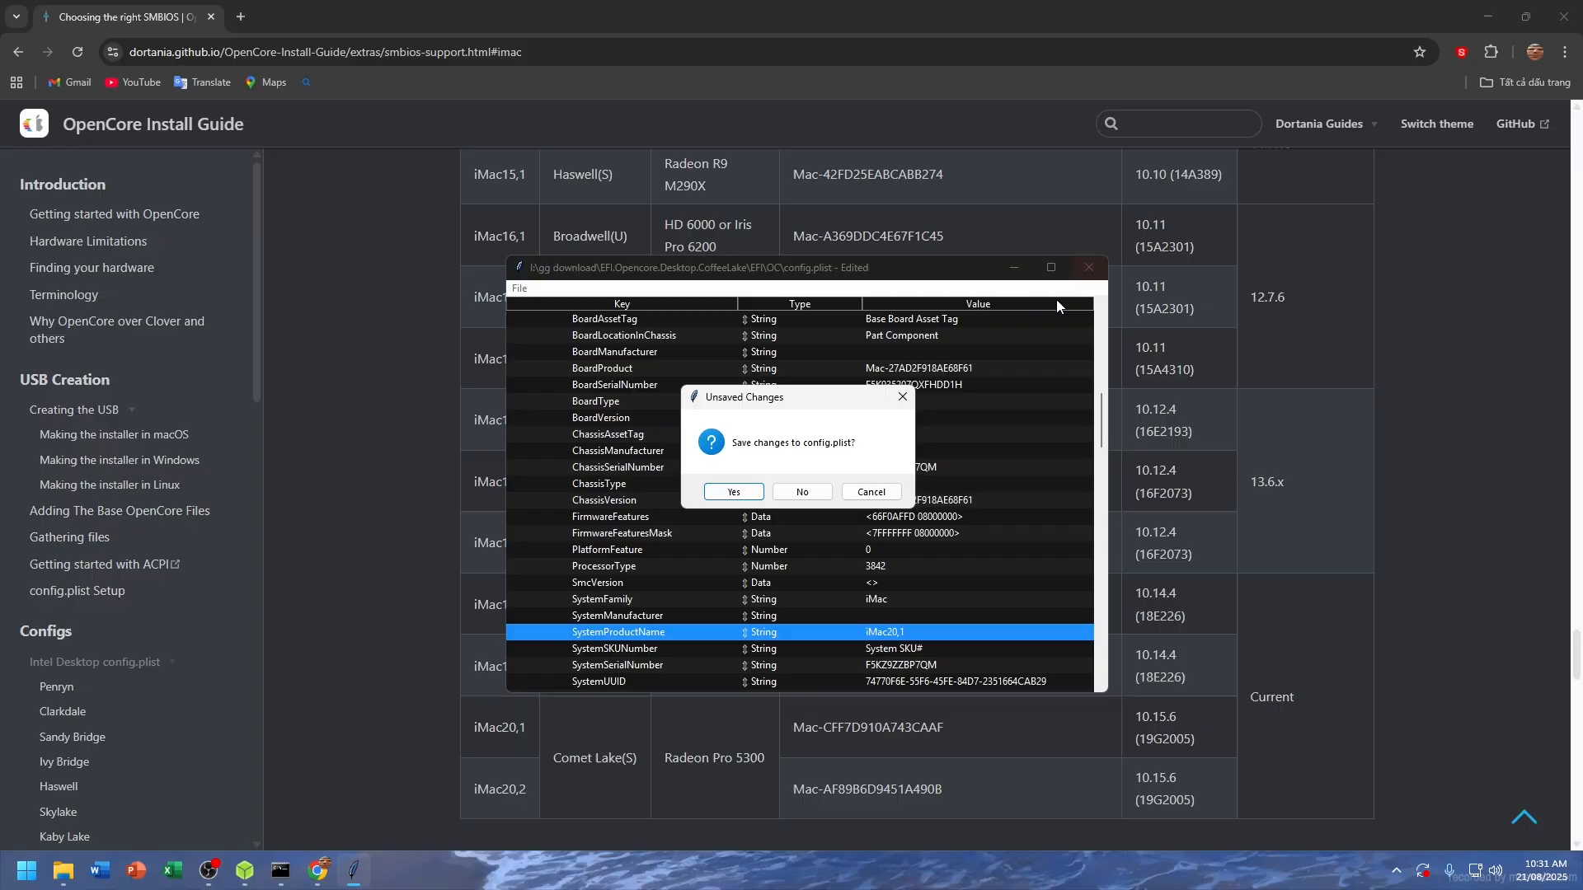
{"action": "left_click", "coordinate": [734, 492]}
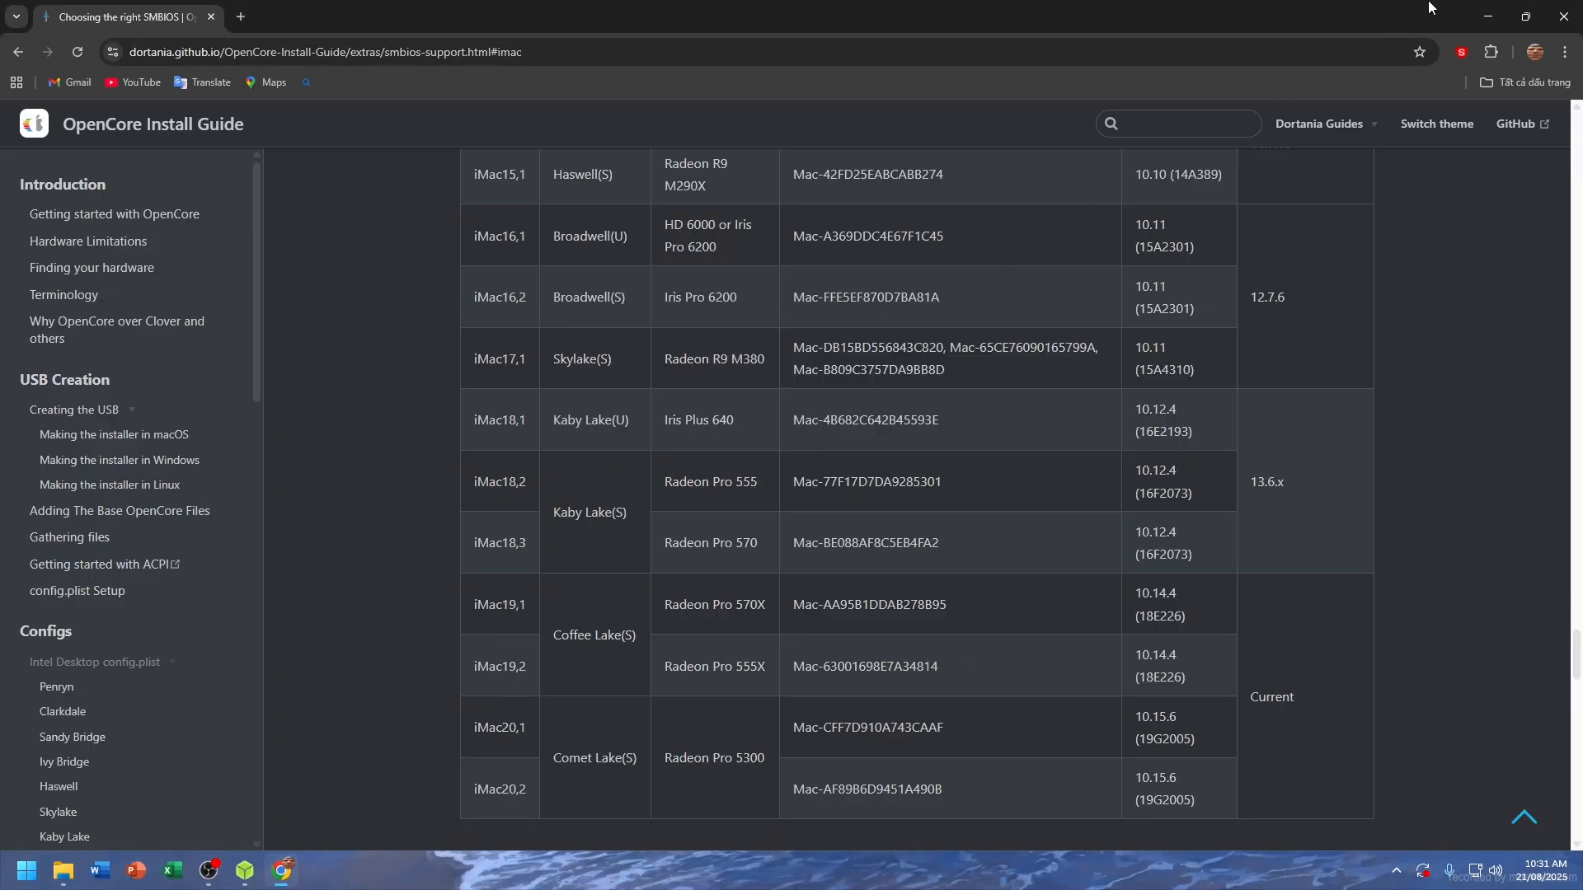
Step: Return to the gg download folder in File Explorer and extract GenSMBIOS-master.zip into a GenSMBIOS-master folder
{"action": "left_click", "coordinate": [1488, 16]}
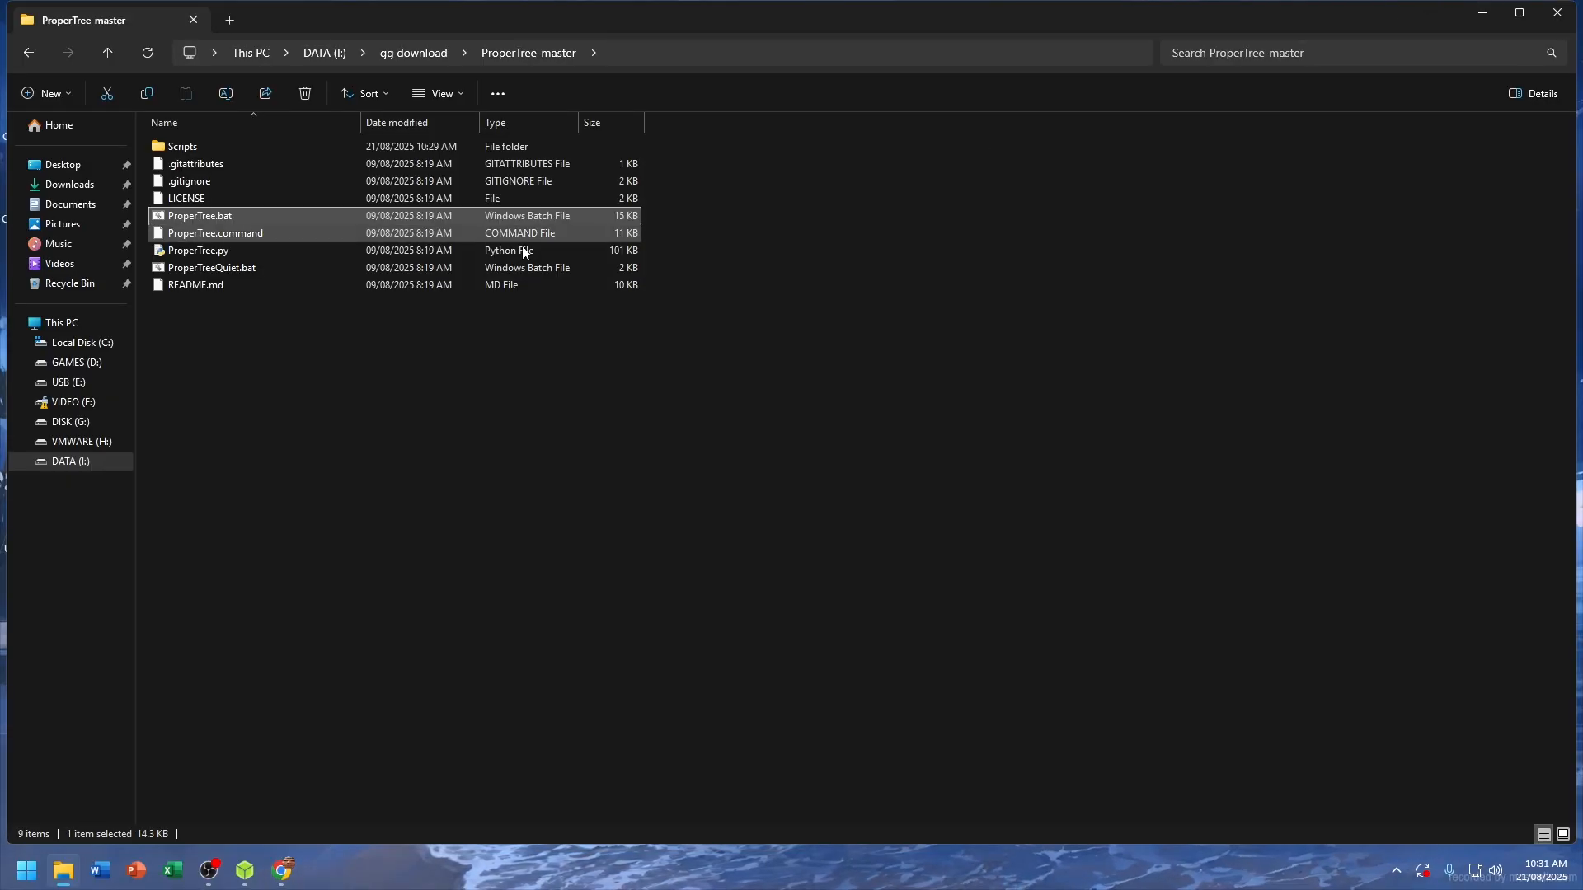
{"action": "left_click", "coordinate": [27, 55]}
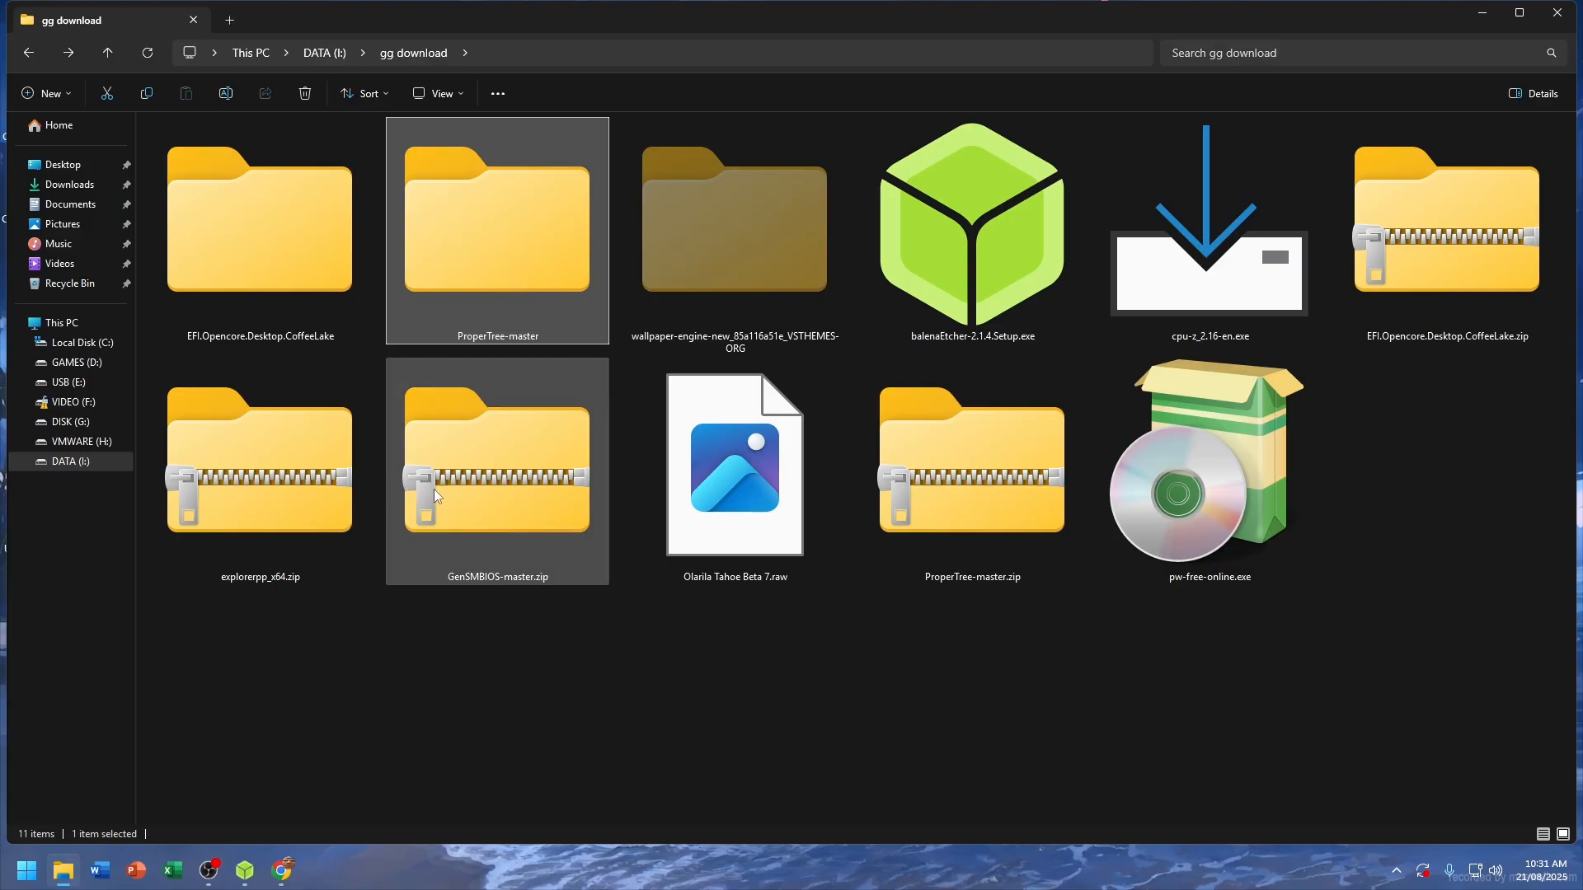
{"action": "right_click", "coordinate": [535, 495]}
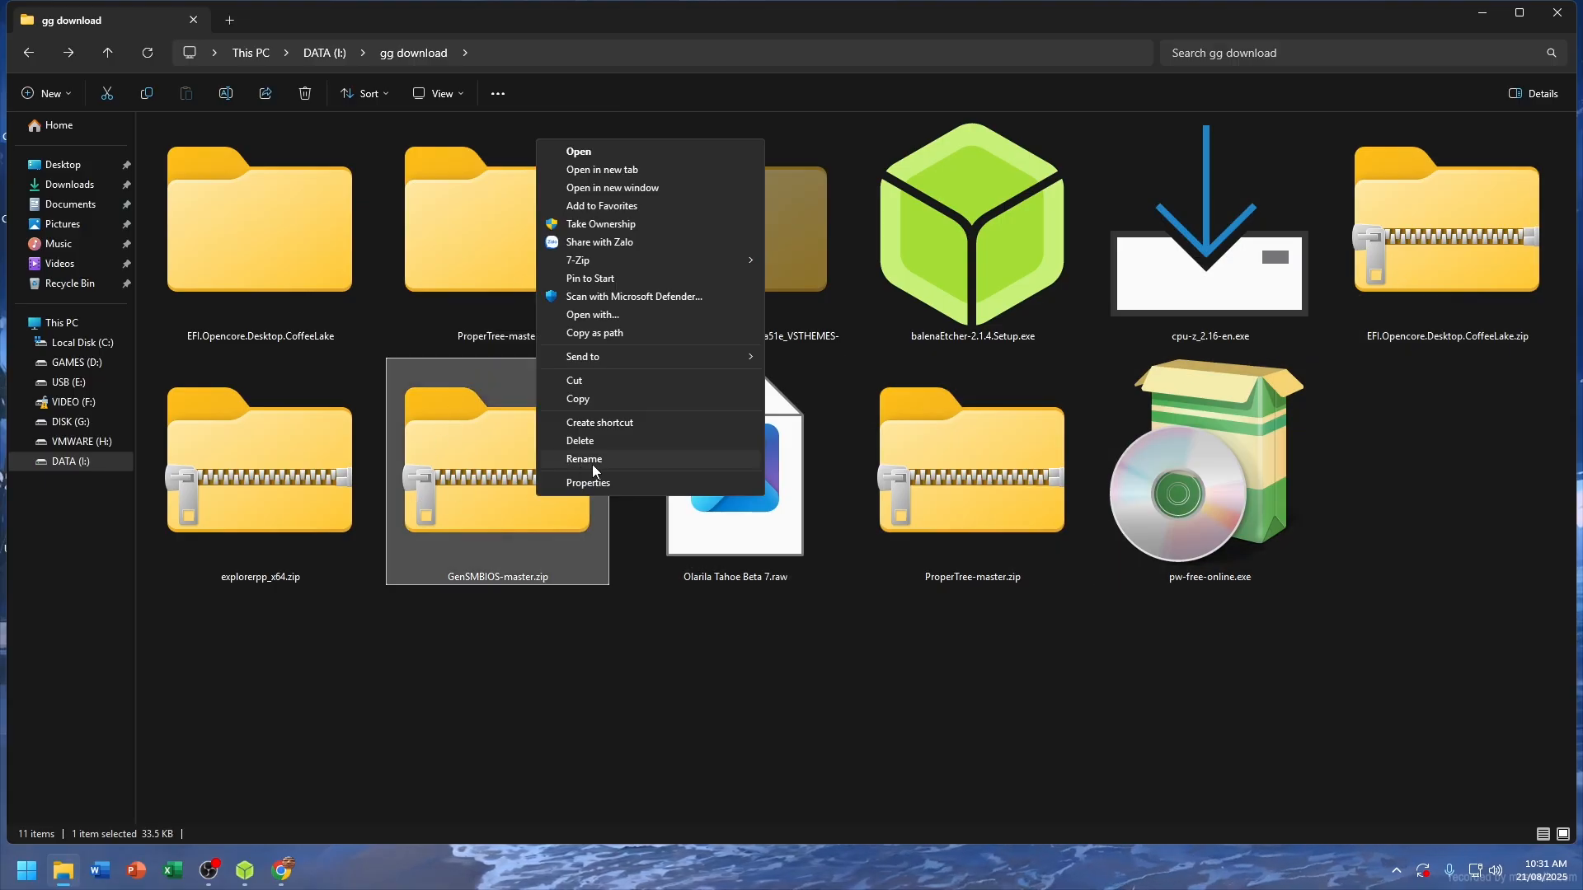
{"action": "mouse_move", "coordinate": [648, 262]}
{"action": "left_click", "coordinate": [910, 335]}
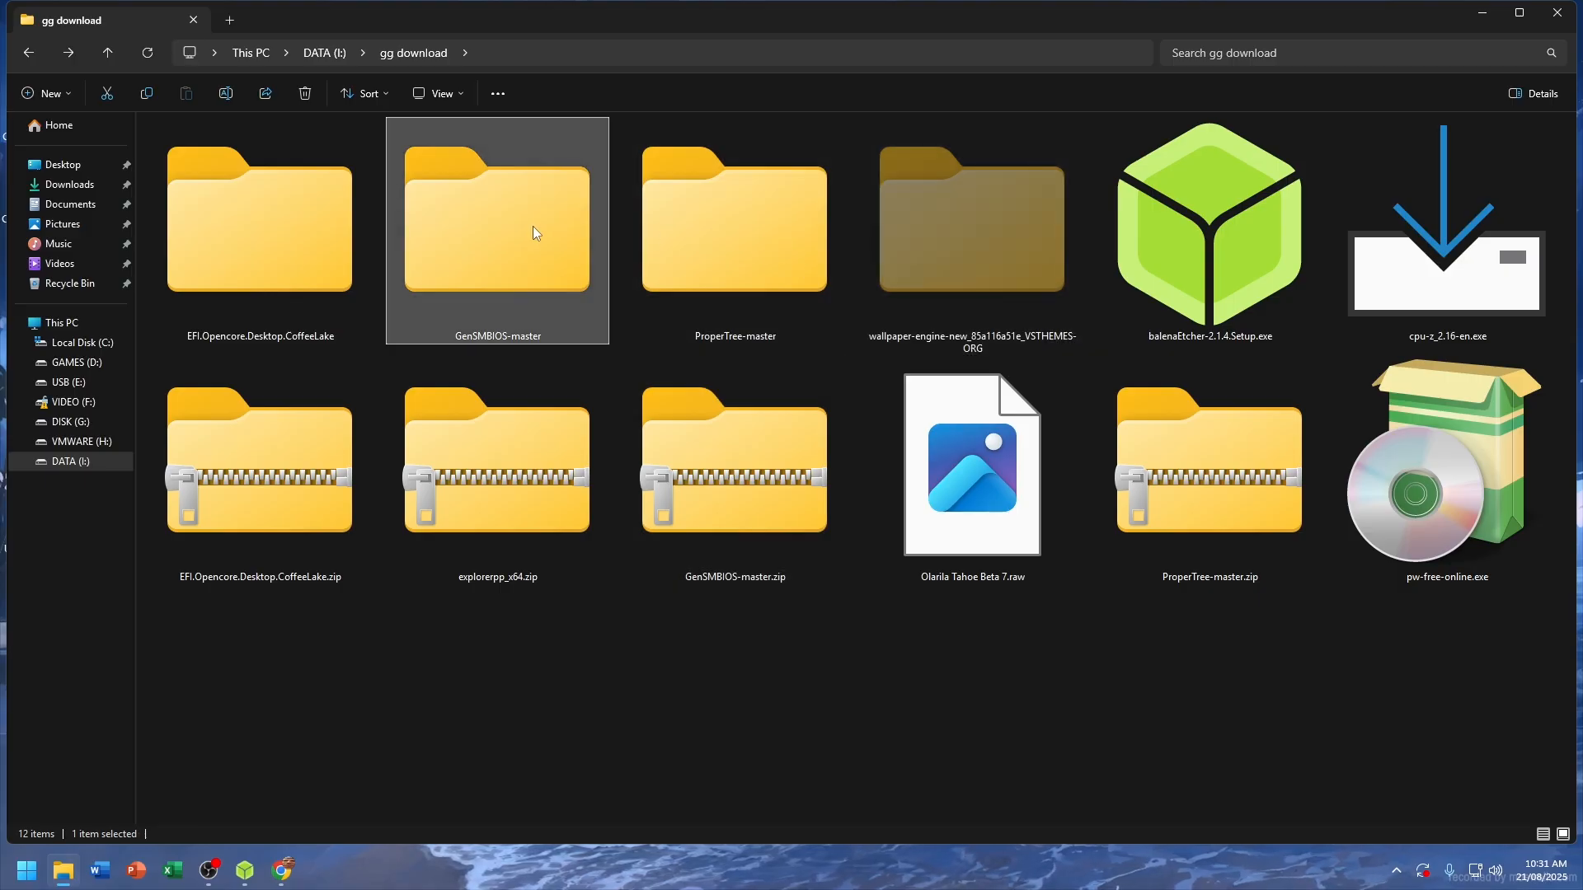
Step: Open the GenSMBIOS-master folder and run GenSMBIOS.bat
{"action": "double_click", "coordinate": [532, 226]}
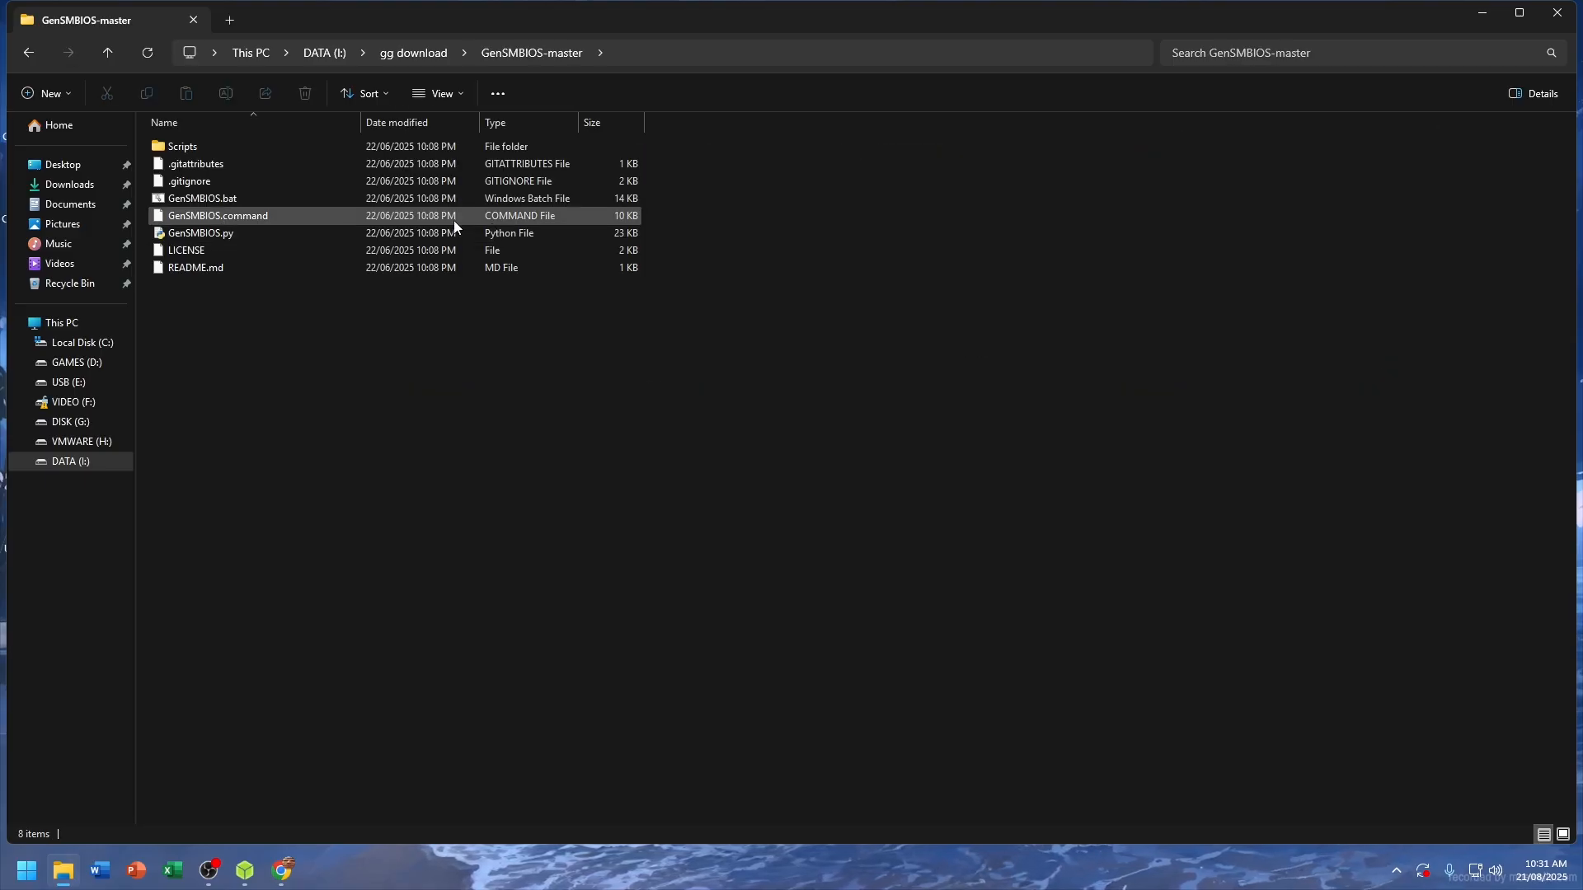
{"action": "left_click", "coordinate": [252, 196]}
{"action": "right_click", "coordinate": [253, 196]}
{"action": "left_click", "coordinate": [288, 243]}
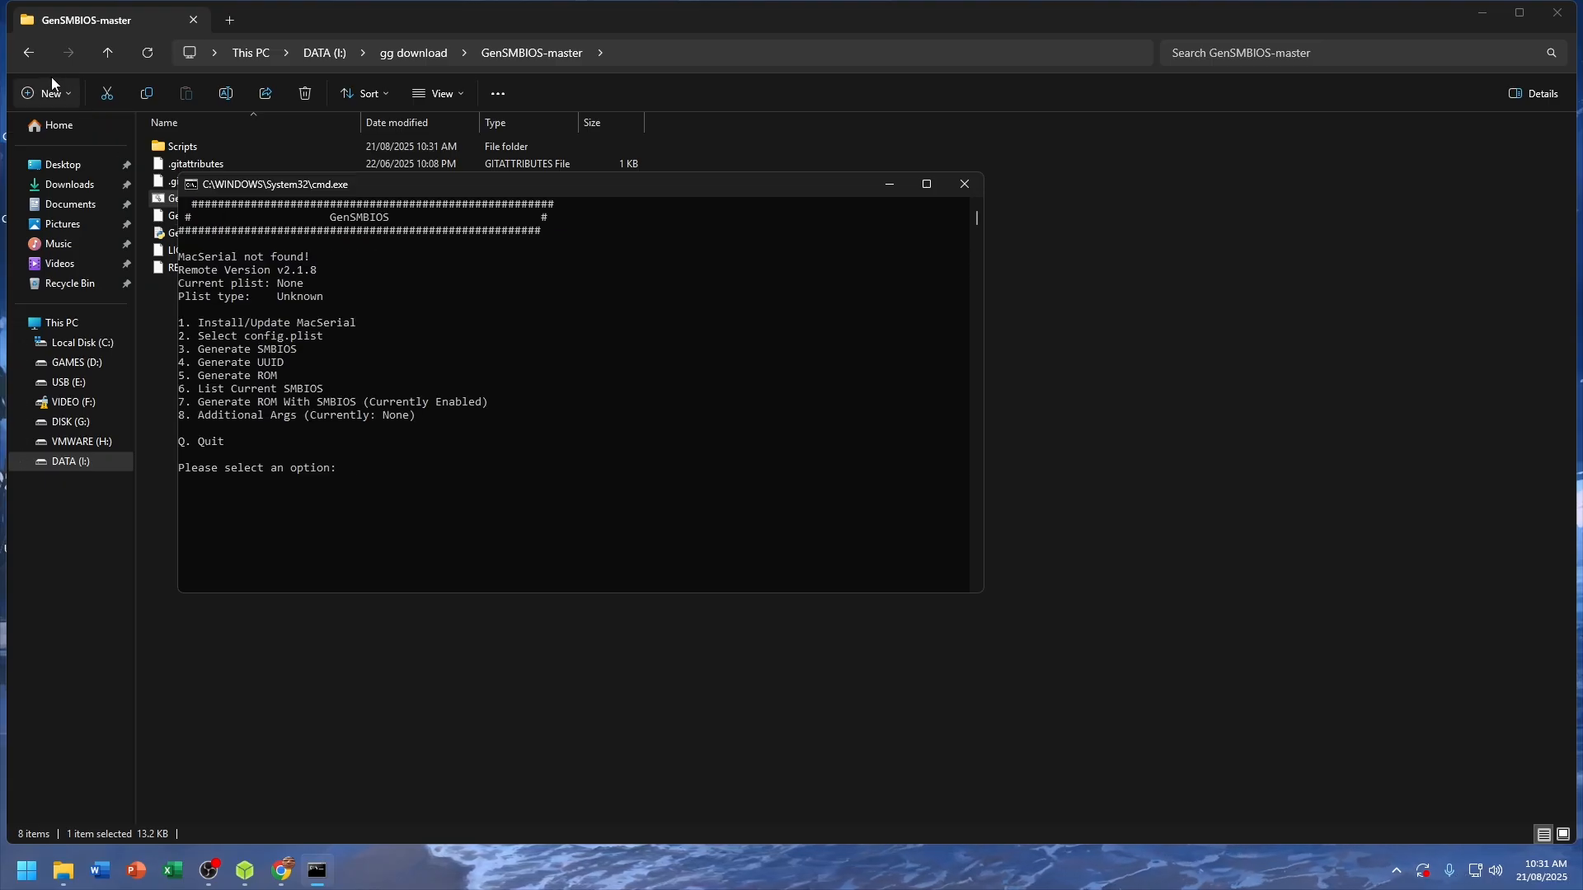
Step: Copy the full path of config.plist from the EFI\OC folder inside EFI.Opencore.Desktop.CoffeeLake
{"action": "left_click", "coordinate": [33, 57]}
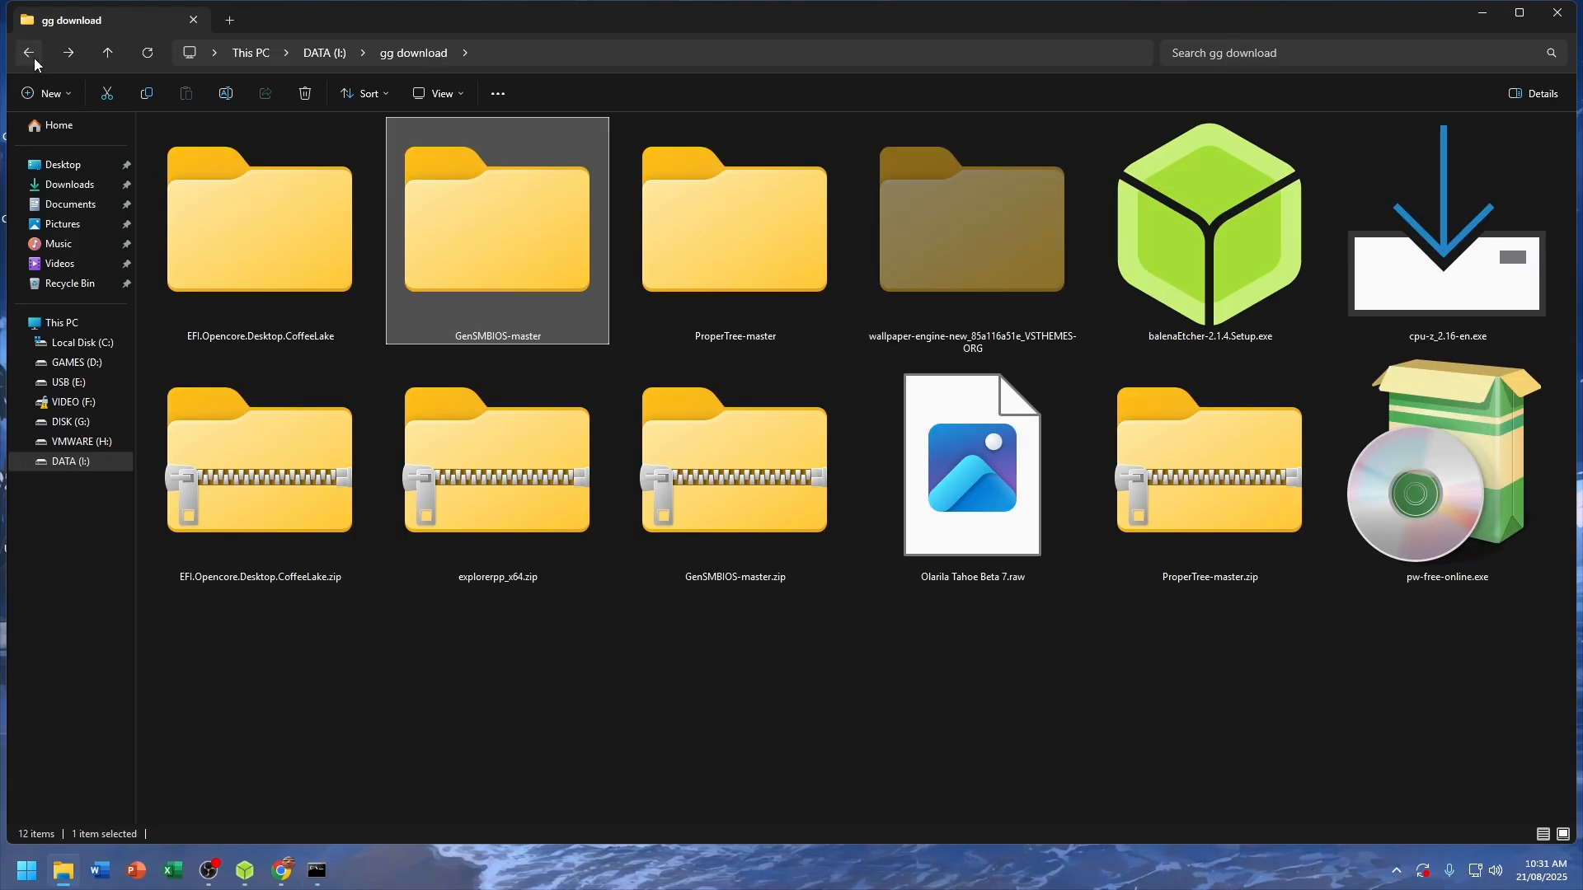
{"action": "double_click", "coordinate": [243, 243]}
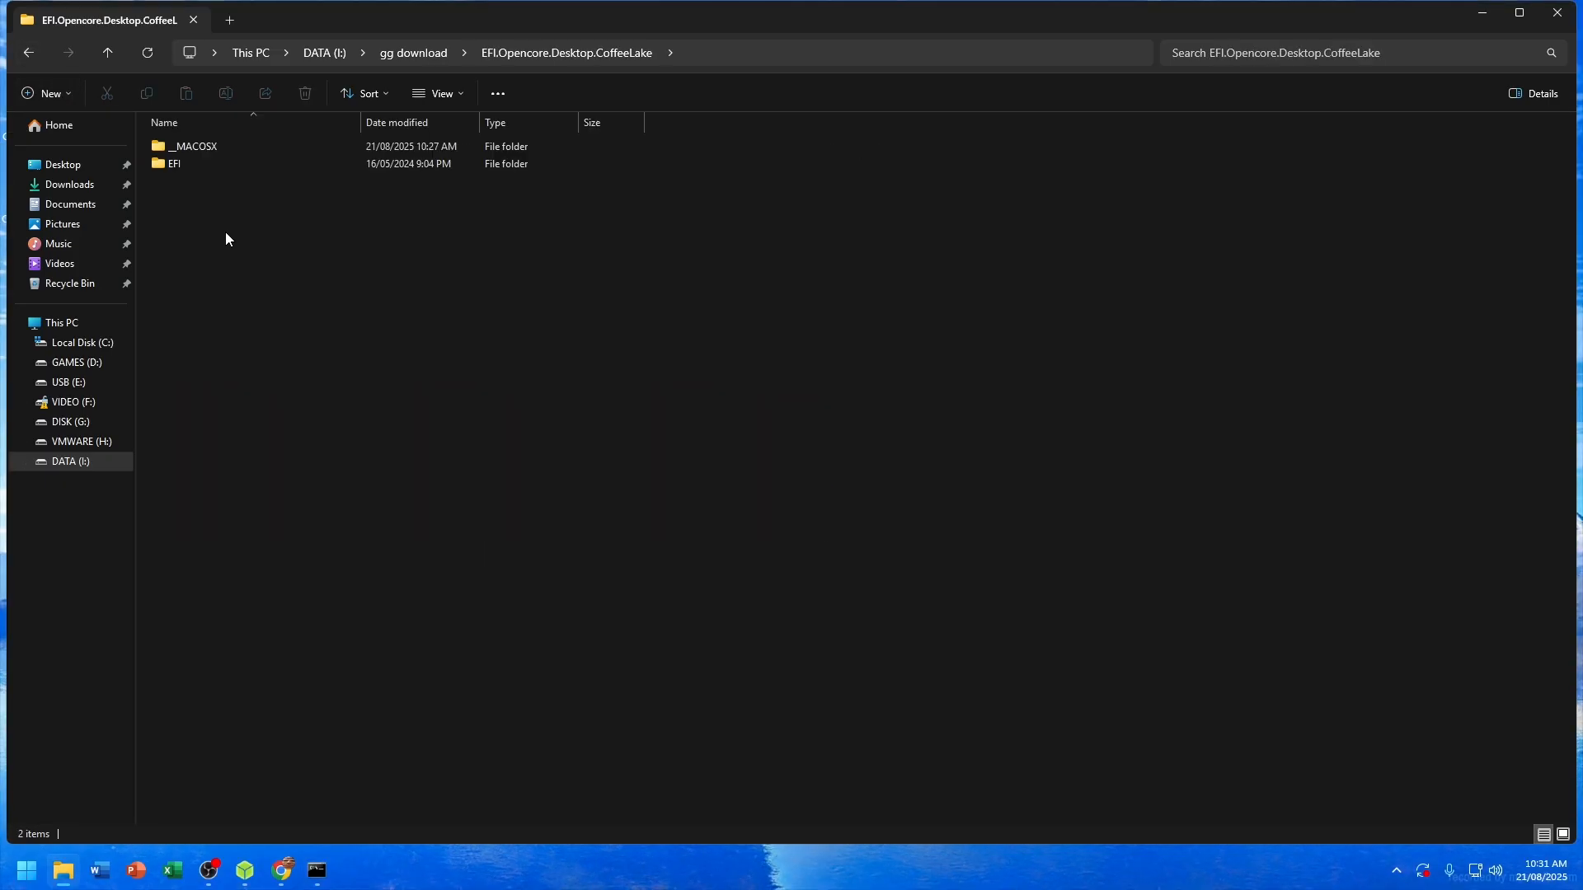
{"action": "double_click", "coordinate": [180, 165]}
{"action": "double_click", "coordinate": [187, 168]}
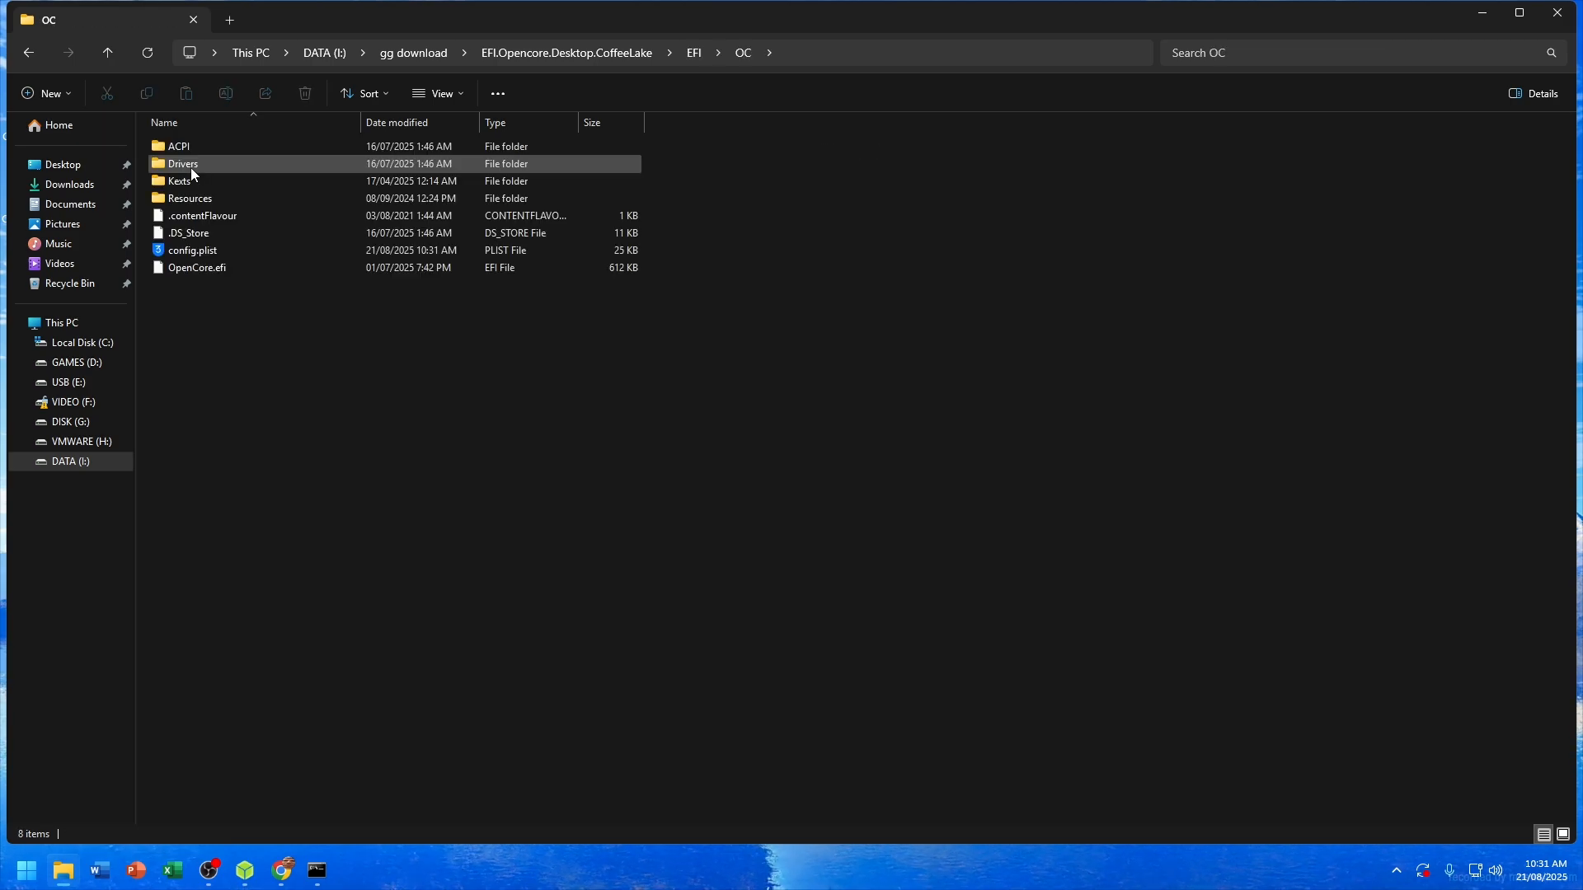
{"action": "left_click", "coordinate": [207, 257]}
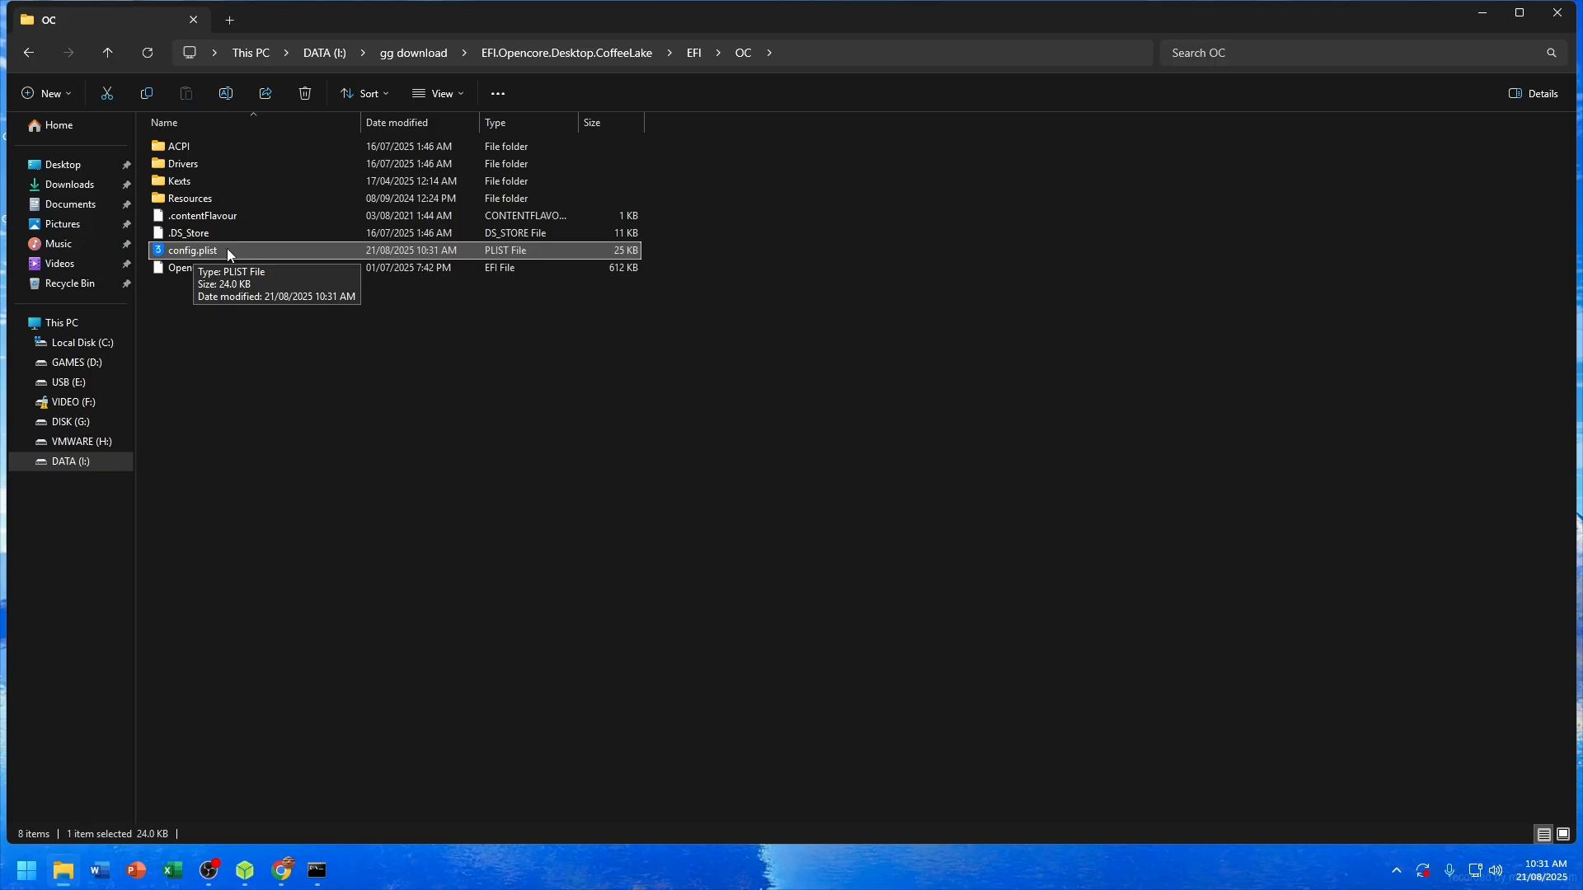
{"action": "right_click", "coordinate": [226, 249]}
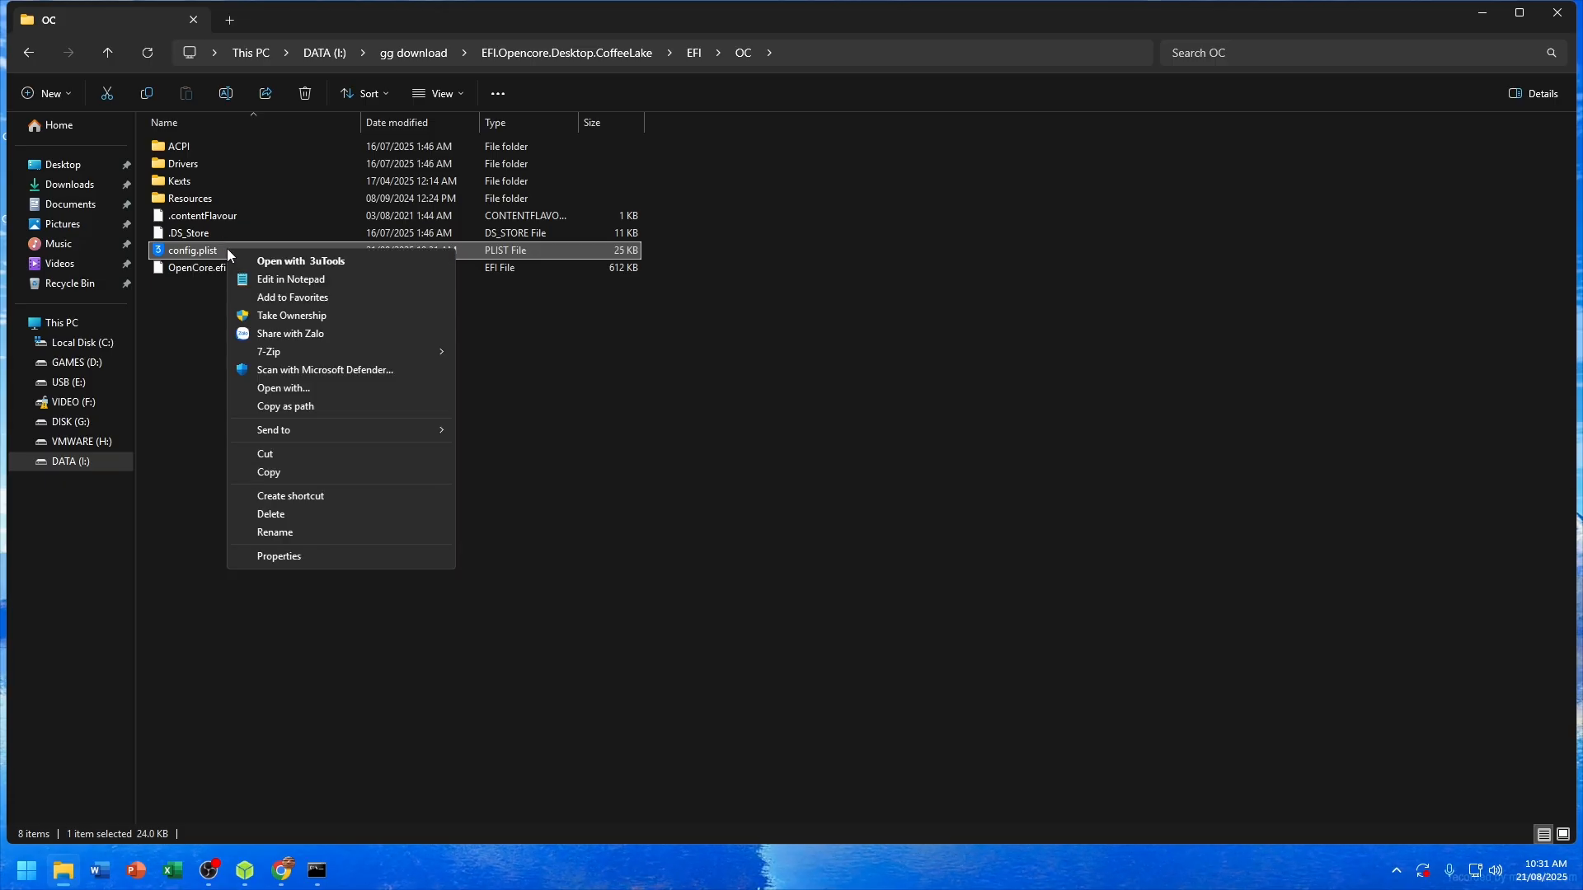
{"action": "left_click", "coordinate": [274, 407]}
Step: Switch to GenSMBIOS and select the target plist using the copied config.plist path
{"action": "left_click", "coordinate": [333, 877]}
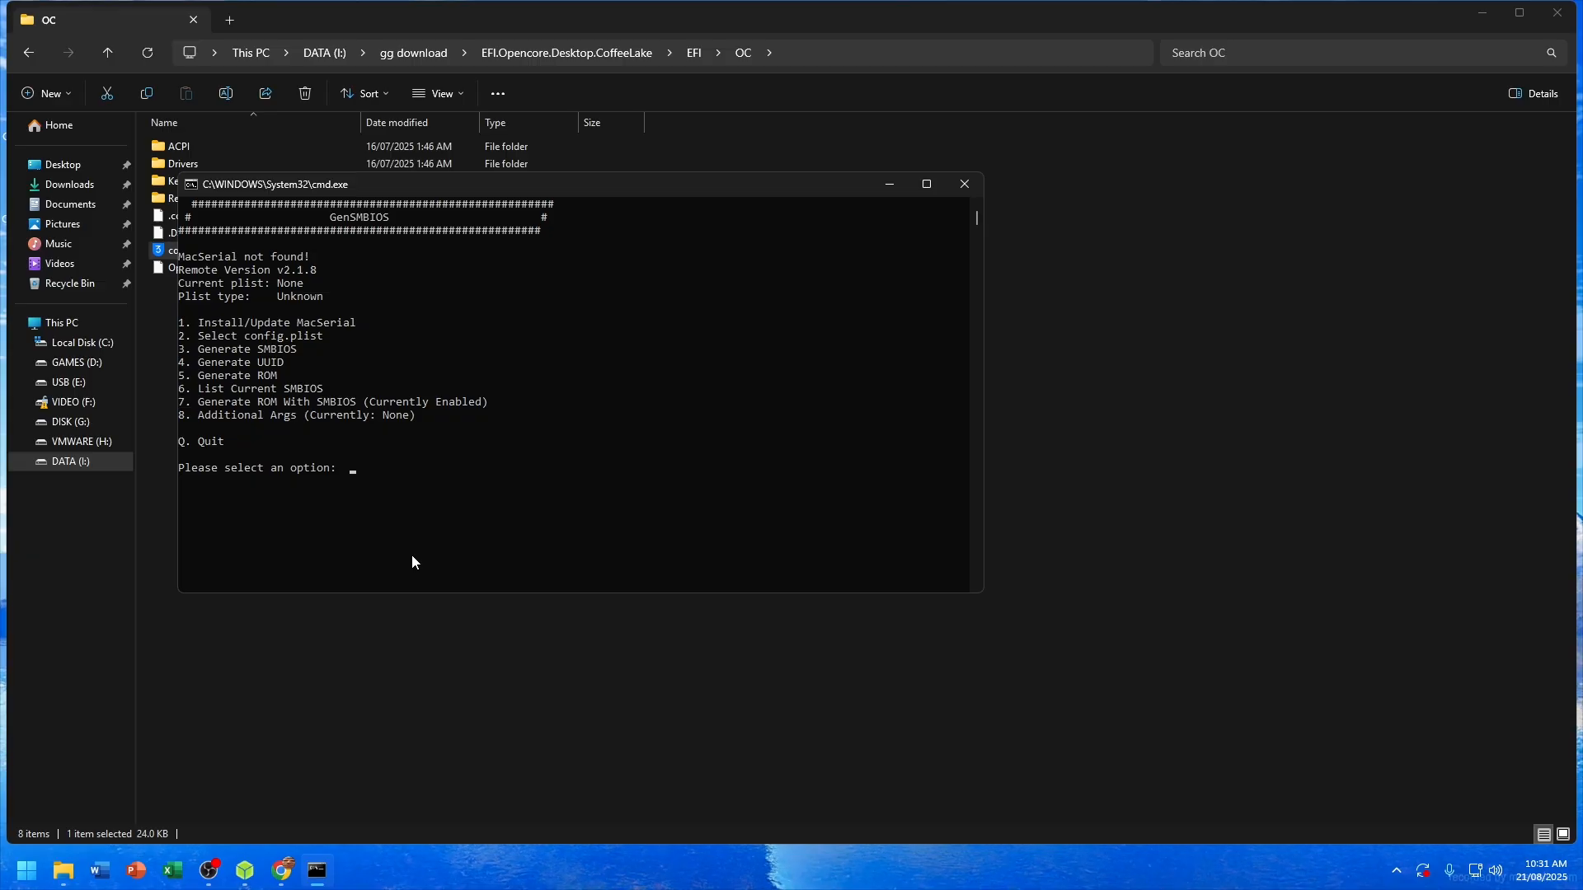
{"action": "type", "text": "2"}
{"action": "key", "text": "Return"}
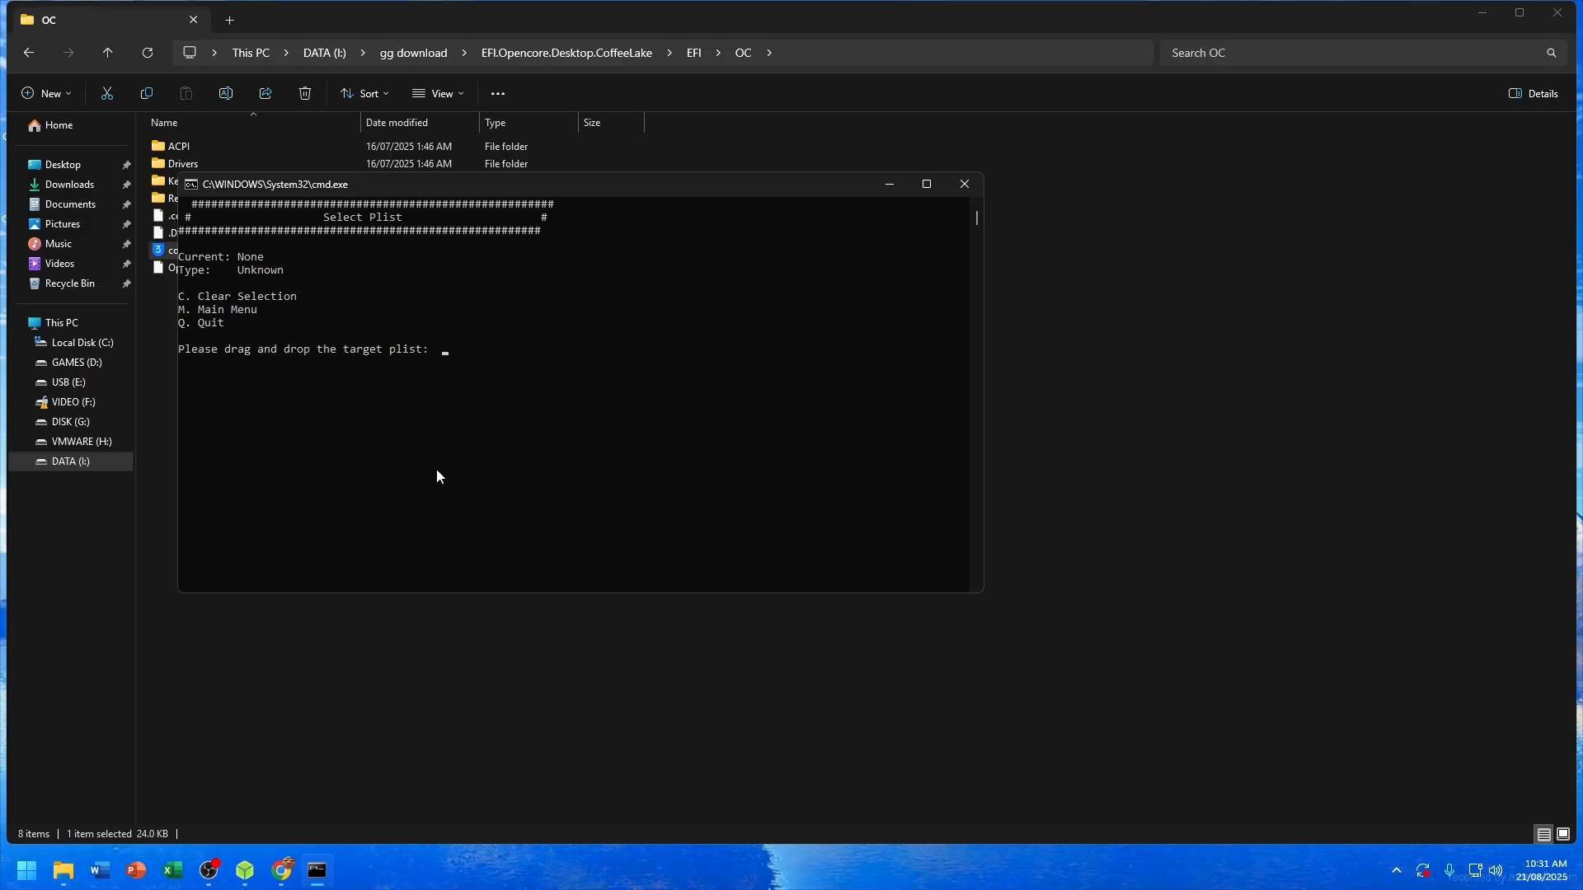
{"action": "right_click", "coordinate": [473, 350]}
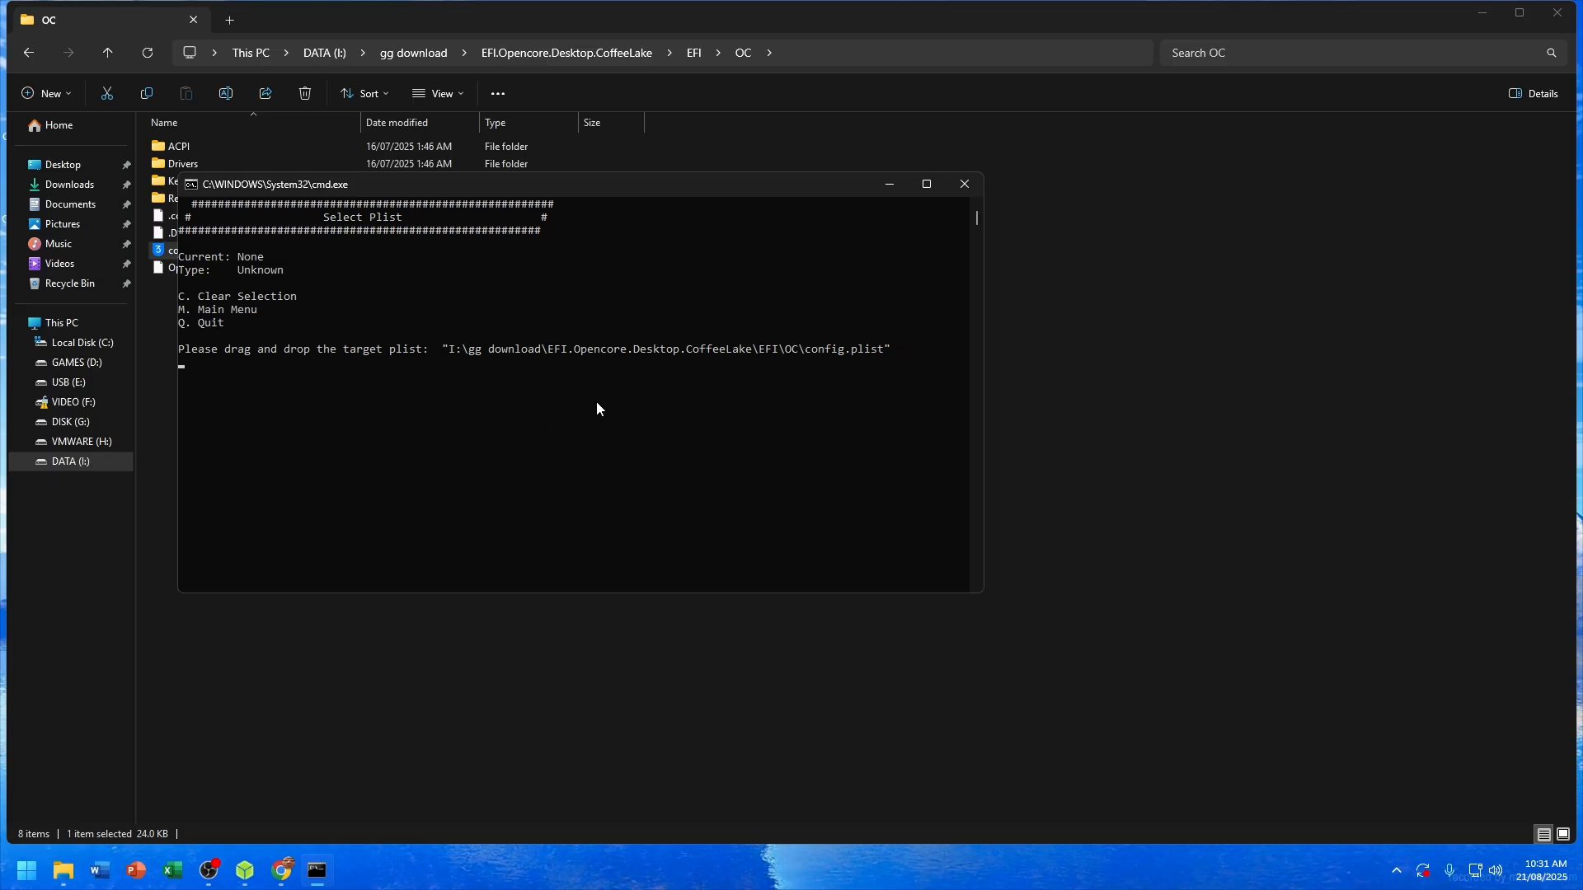
{"action": "key", "text": "Return"}
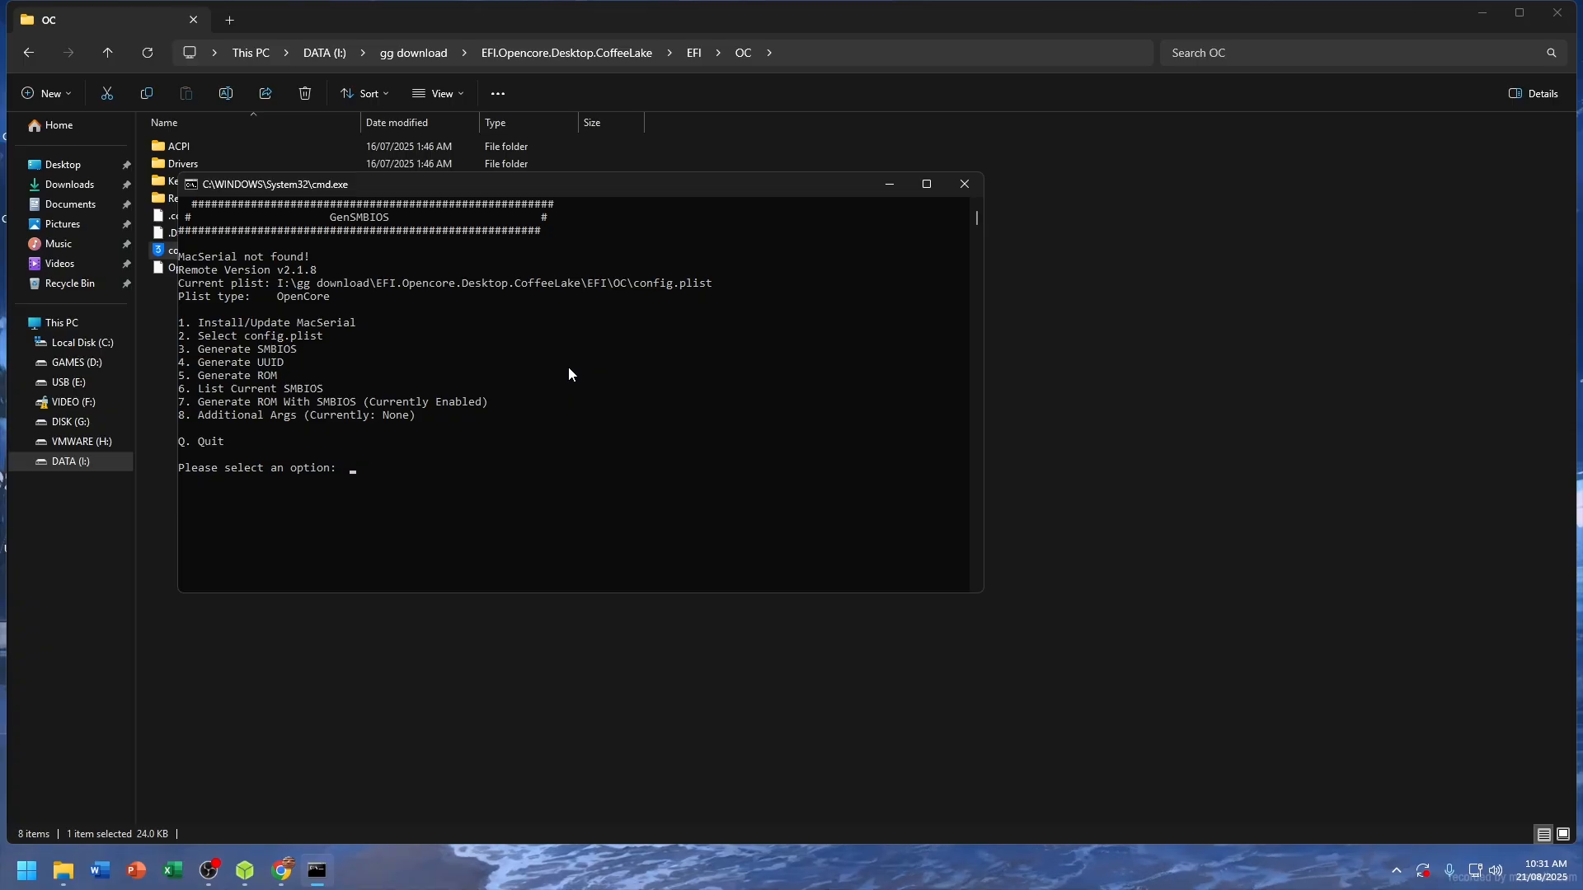
Step: Install MacSerial in GenSMBIOS and open the Generate SMBIOS prompt
{"action": "type", "text": "1"}
{"action": "key", "text": "Return"}
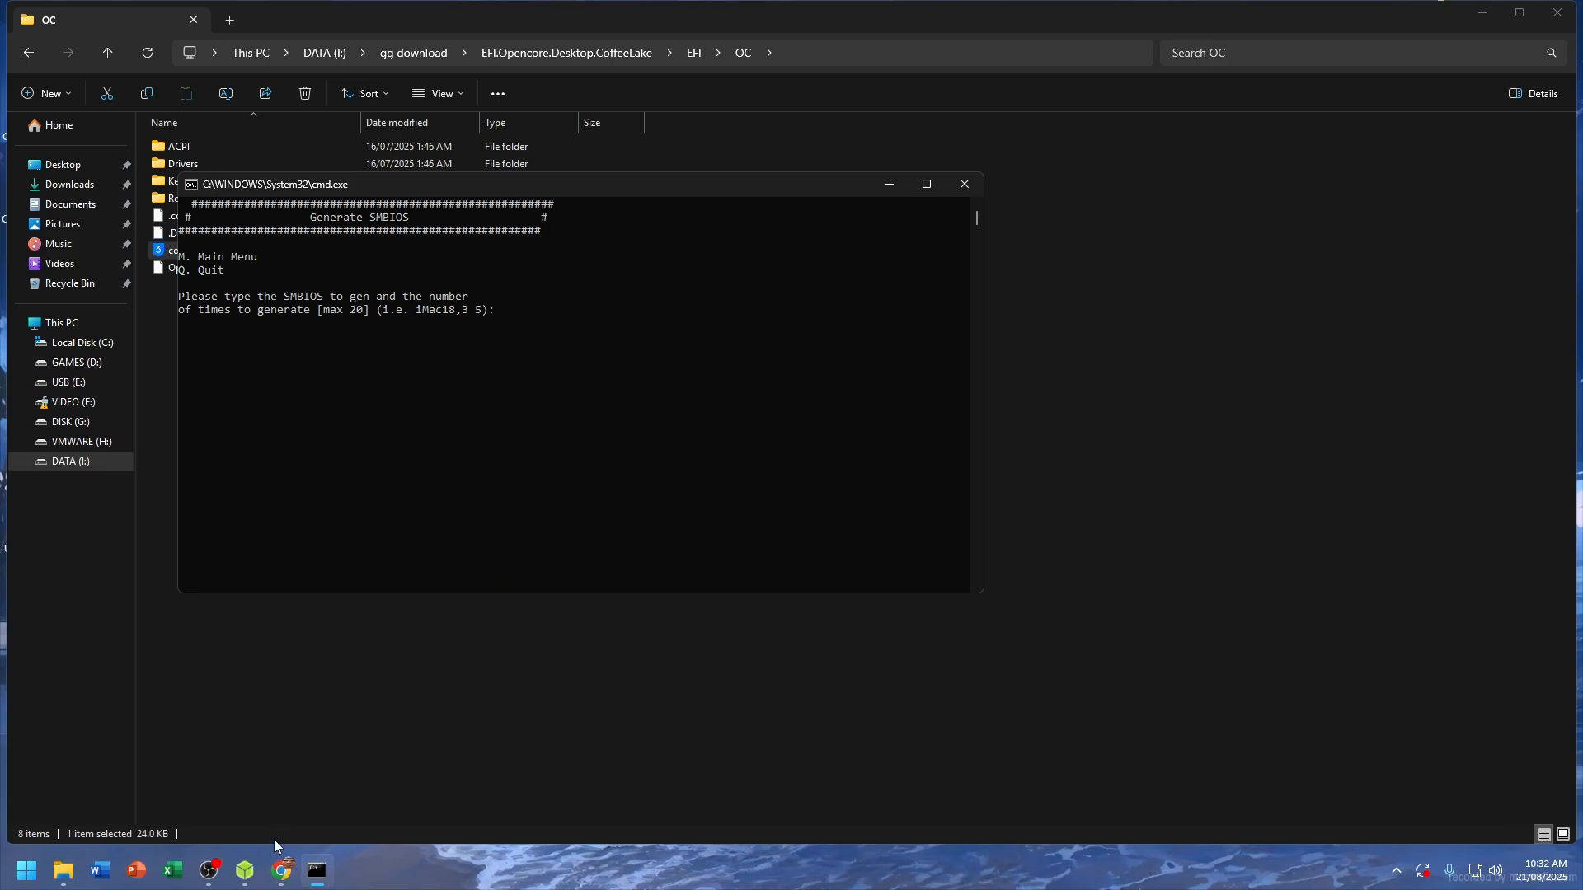
Step: Switch to Chrome and examine the iMac20,1 and Coffee Lake entries in the SMBIOS support table
{"action": "left_click", "coordinate": [281, 871]}
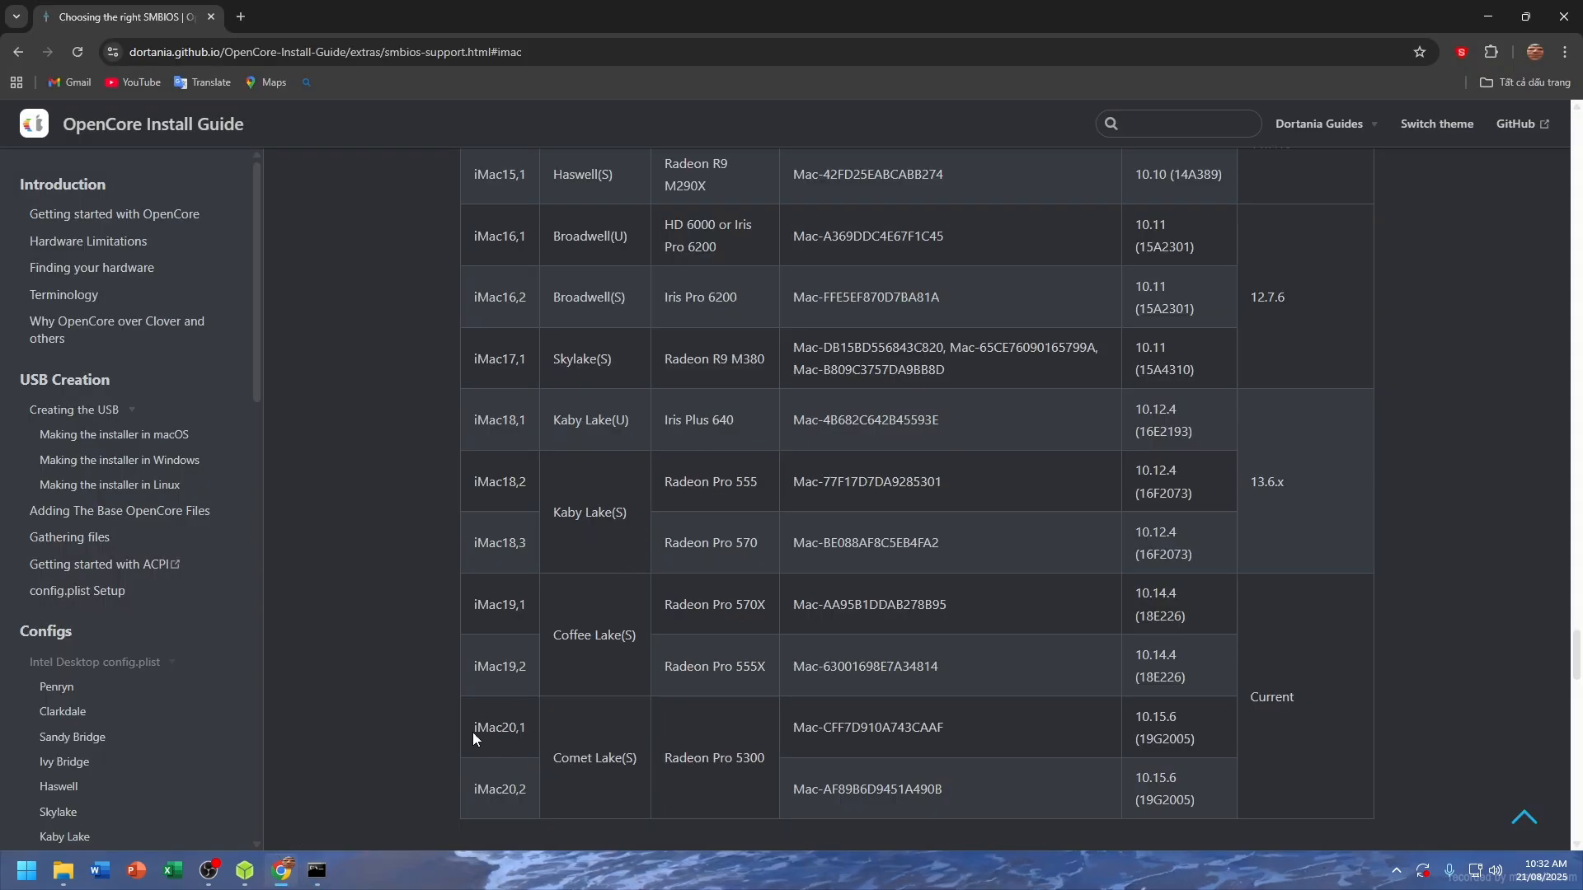
{"action": "left_click_drag", "start_coordinate": [473, 732], "coordinate": [528, 727]}
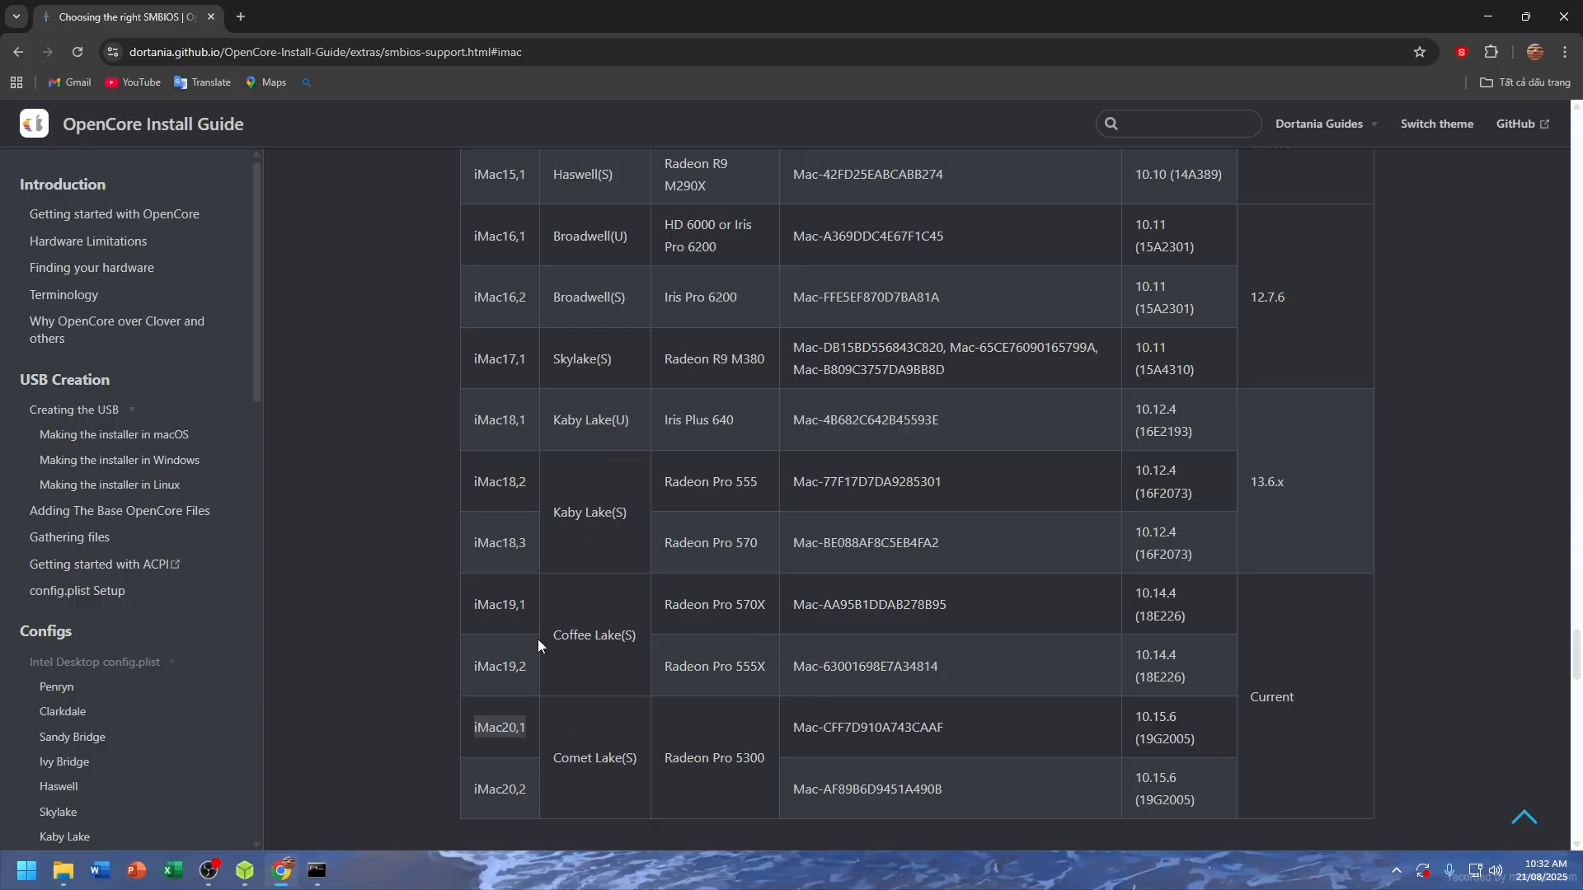
{"action": "left_click", "coordinate": [645, 686]}
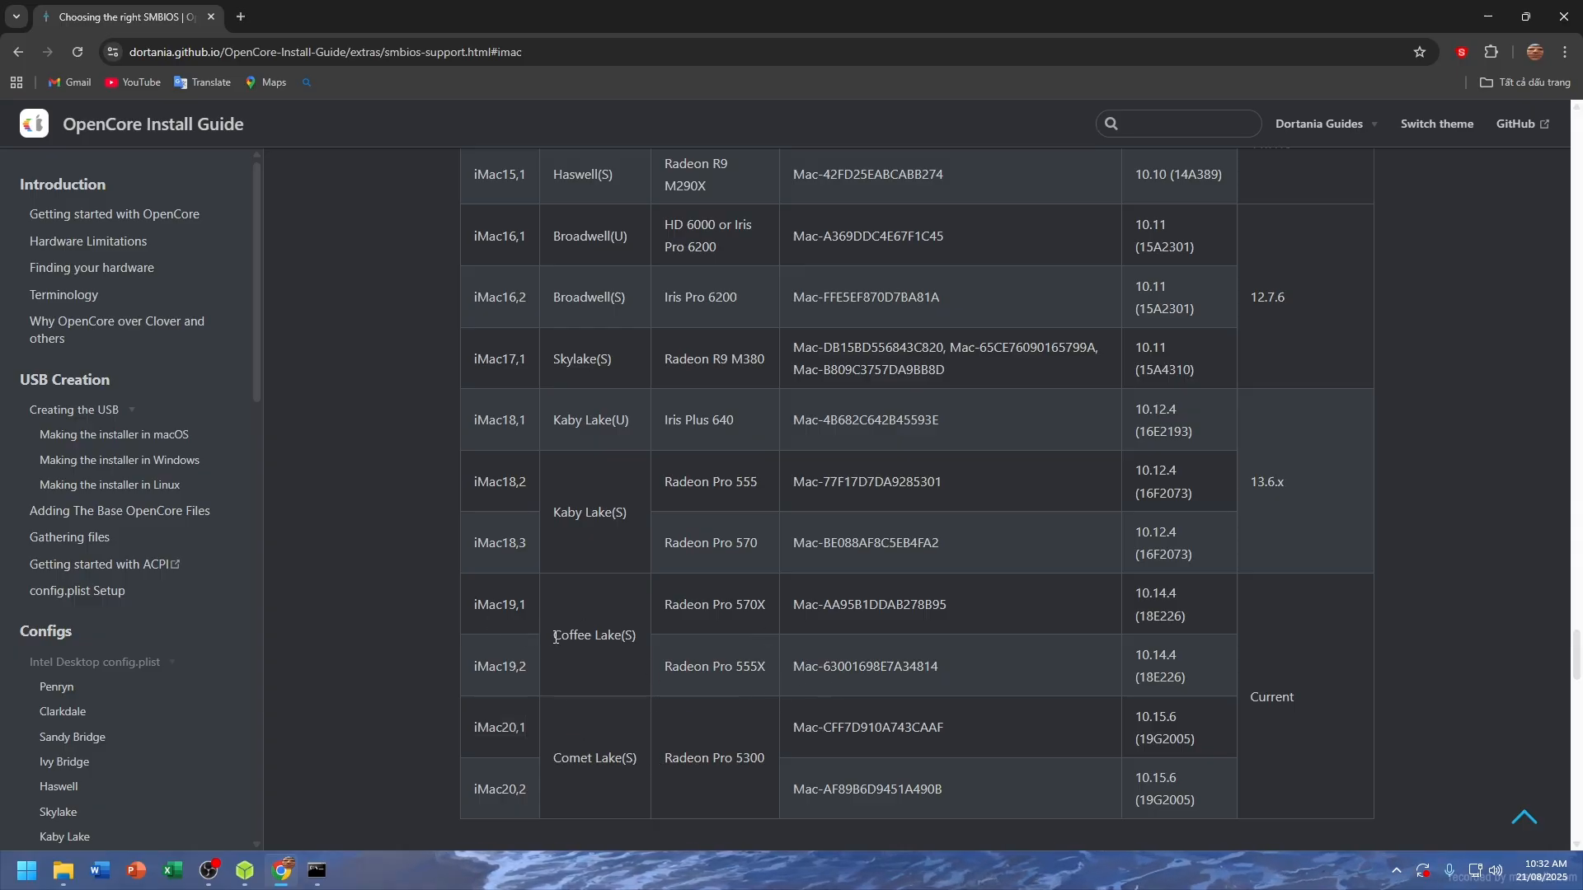
{"action": "key", "text": "alt+Tab"}
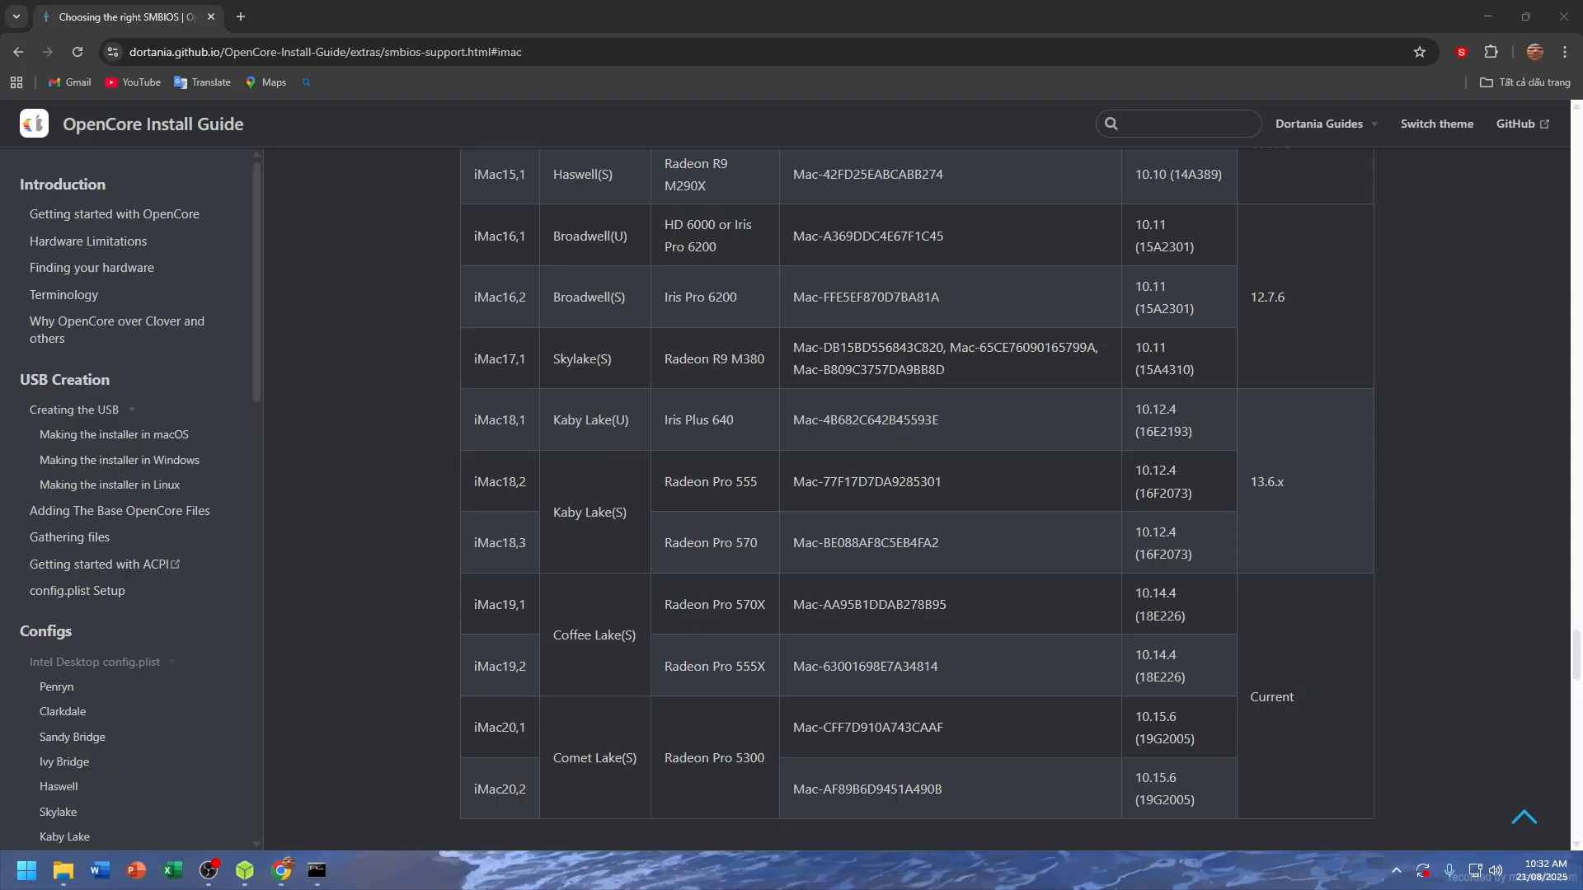
Step: Check the GPU model in Task Manager's performance view, and close Task Manager
{"action": "right_click", "coordinate": [634, 870]}
{"action": "left_click", "coordinate": [623, 812]}
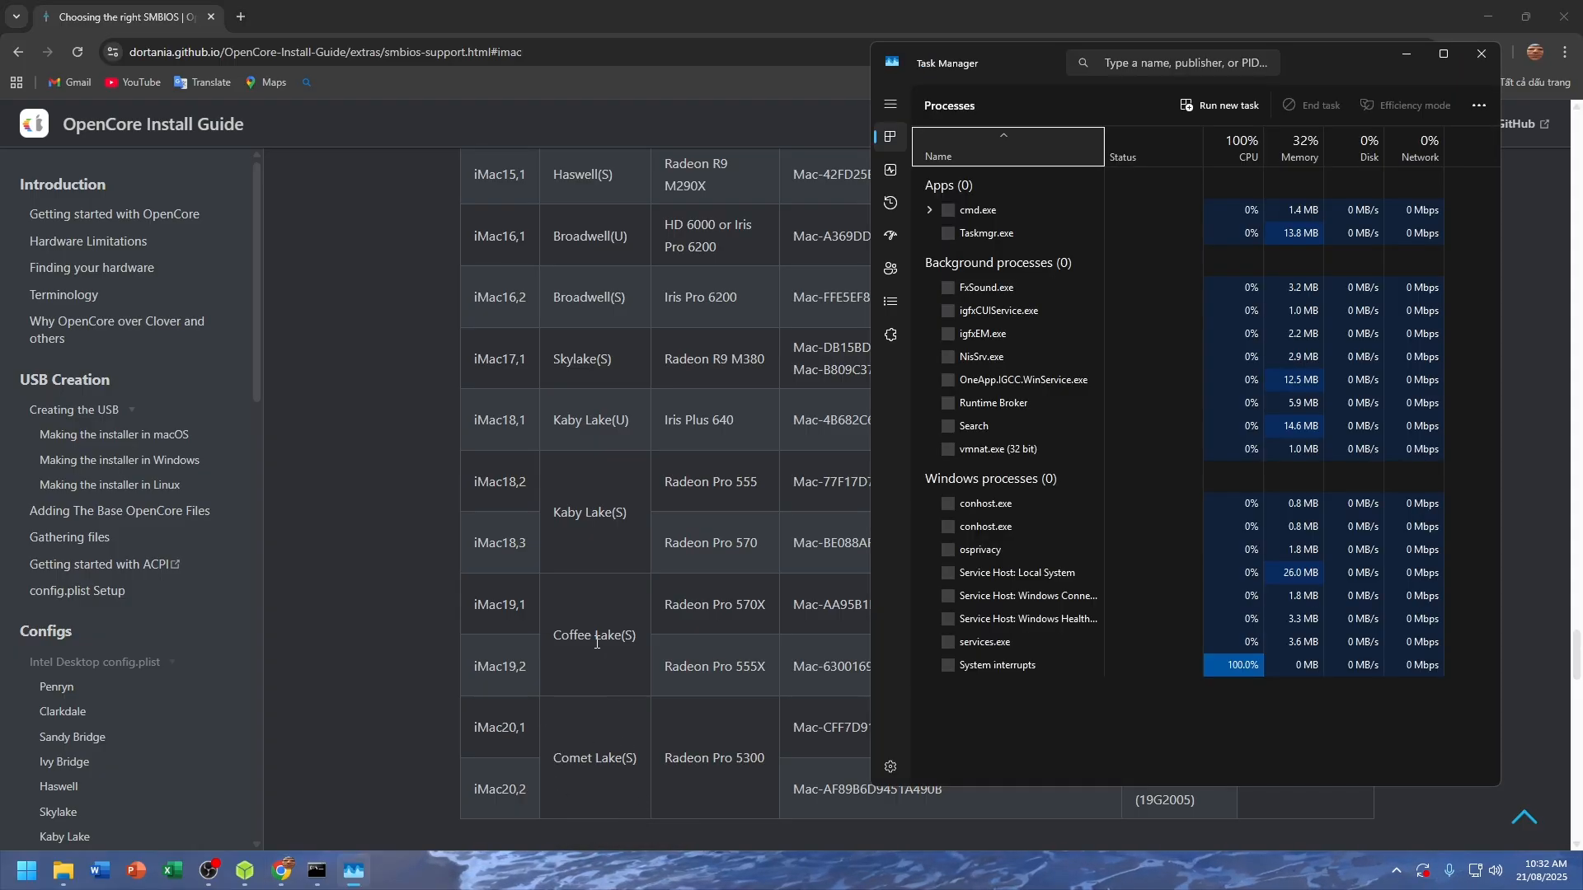
{"action": "left_click", "coordinate": [897, 173]}
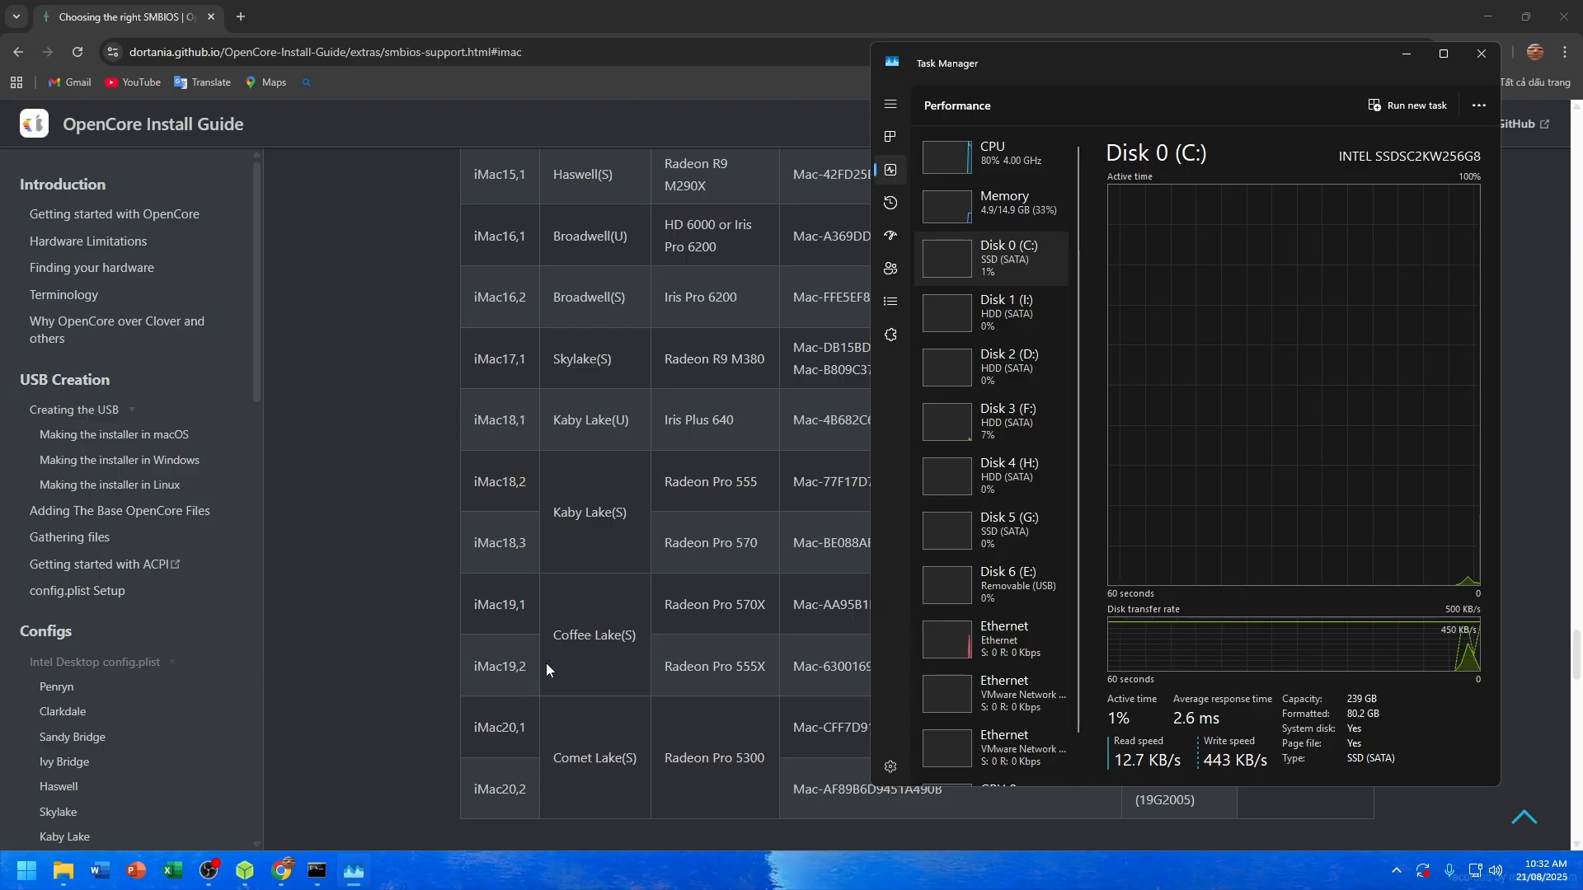
{"action": "scroll", "coordinate": [990, 725], "scroll_direction": "down", "scroll_amount": 1}
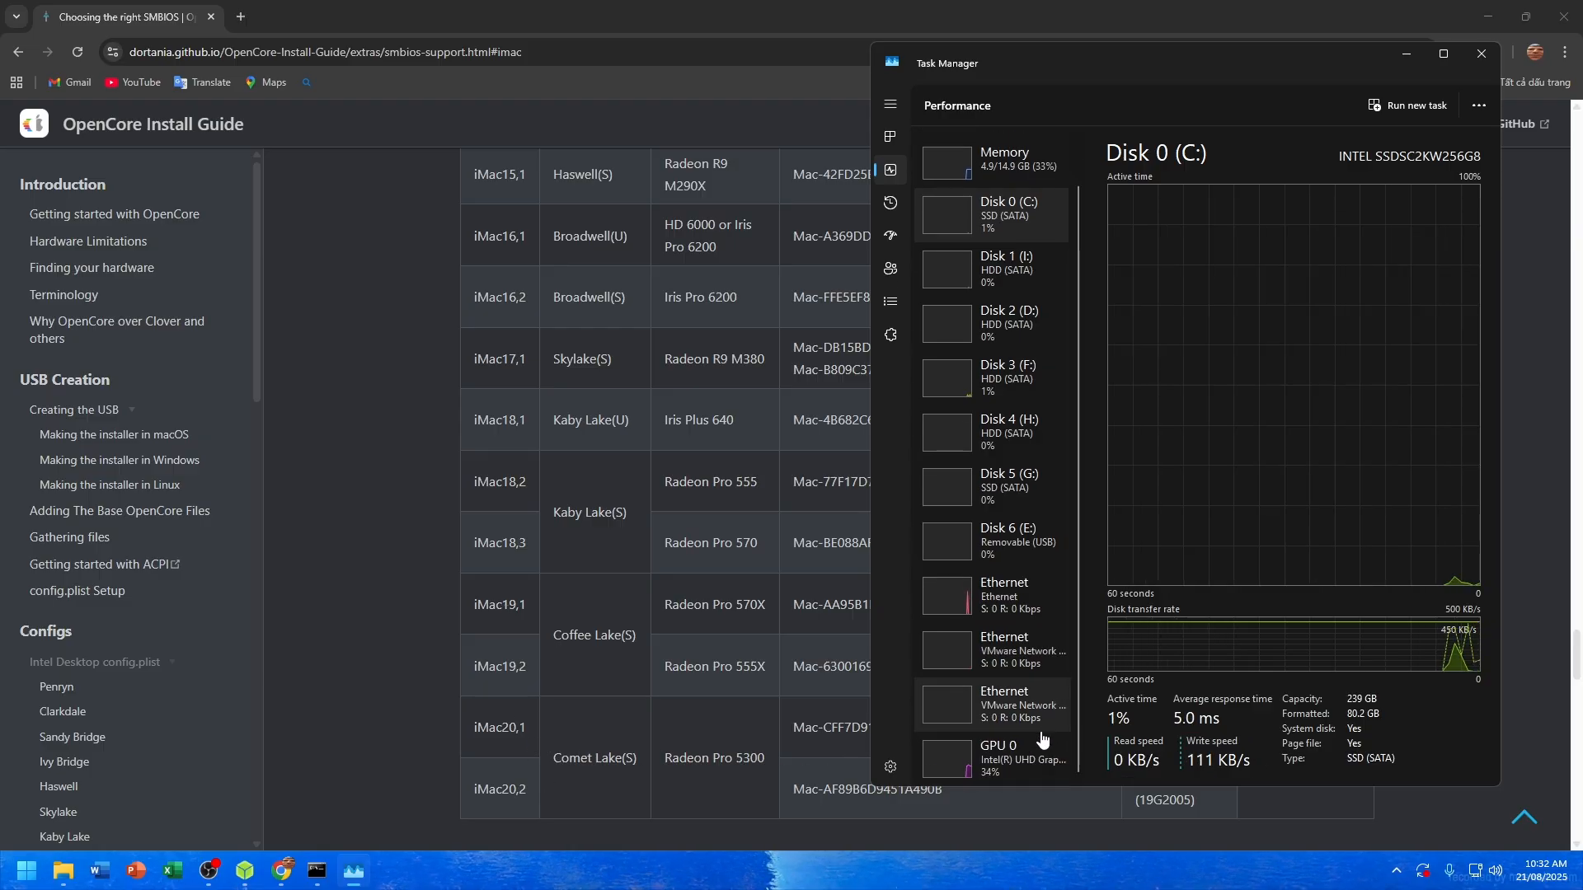
{"action": "left_click", "coordinate": [993, 754]}
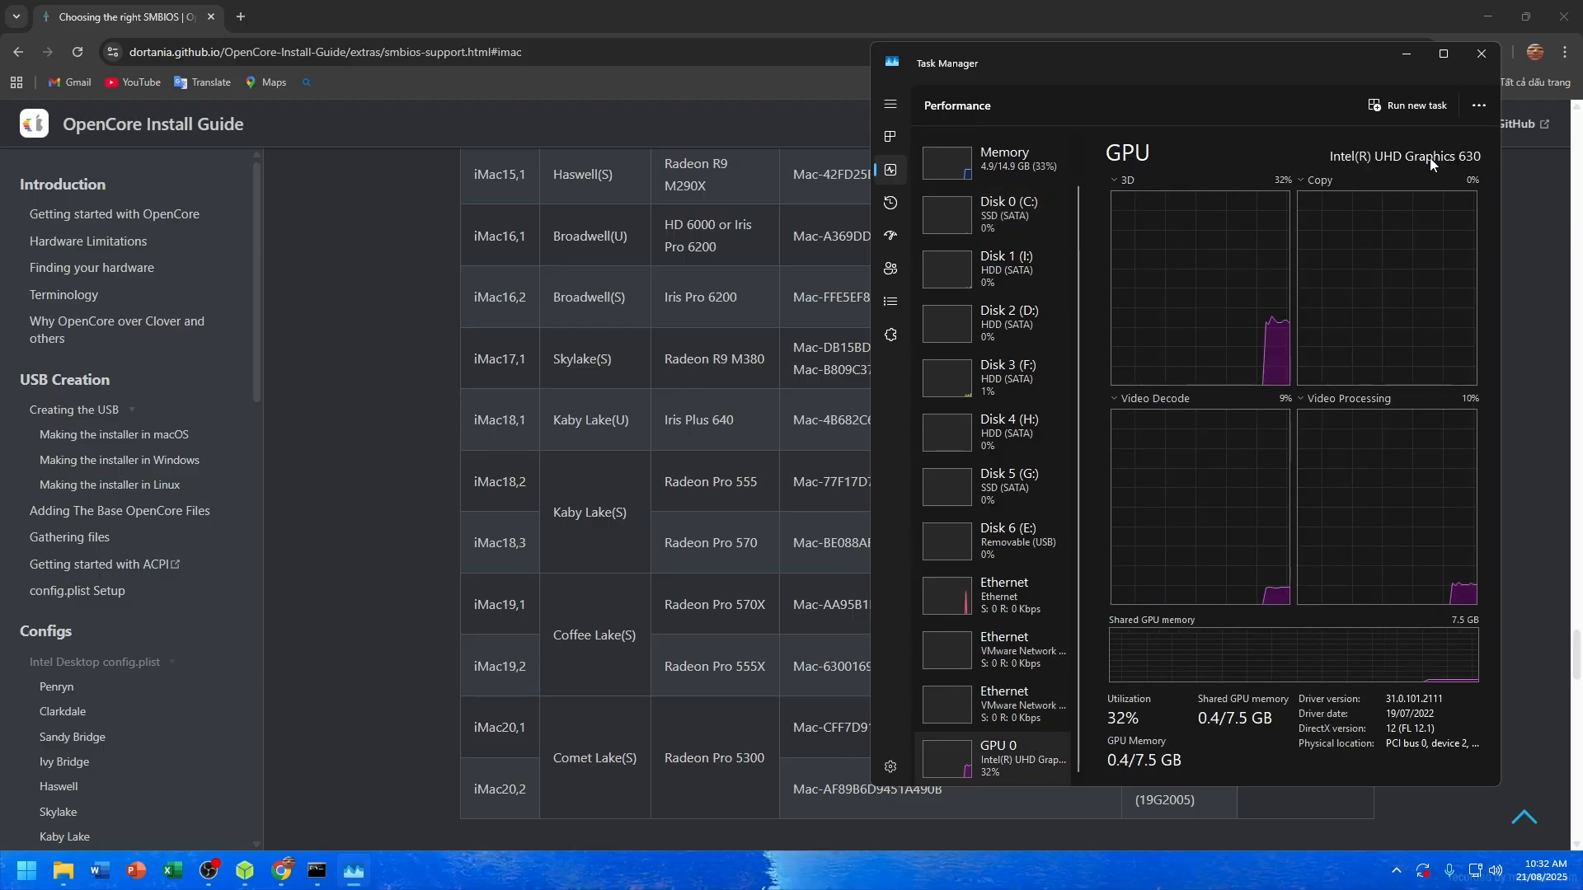
{"action": "left_click", "coordinate": [1482, 55]}
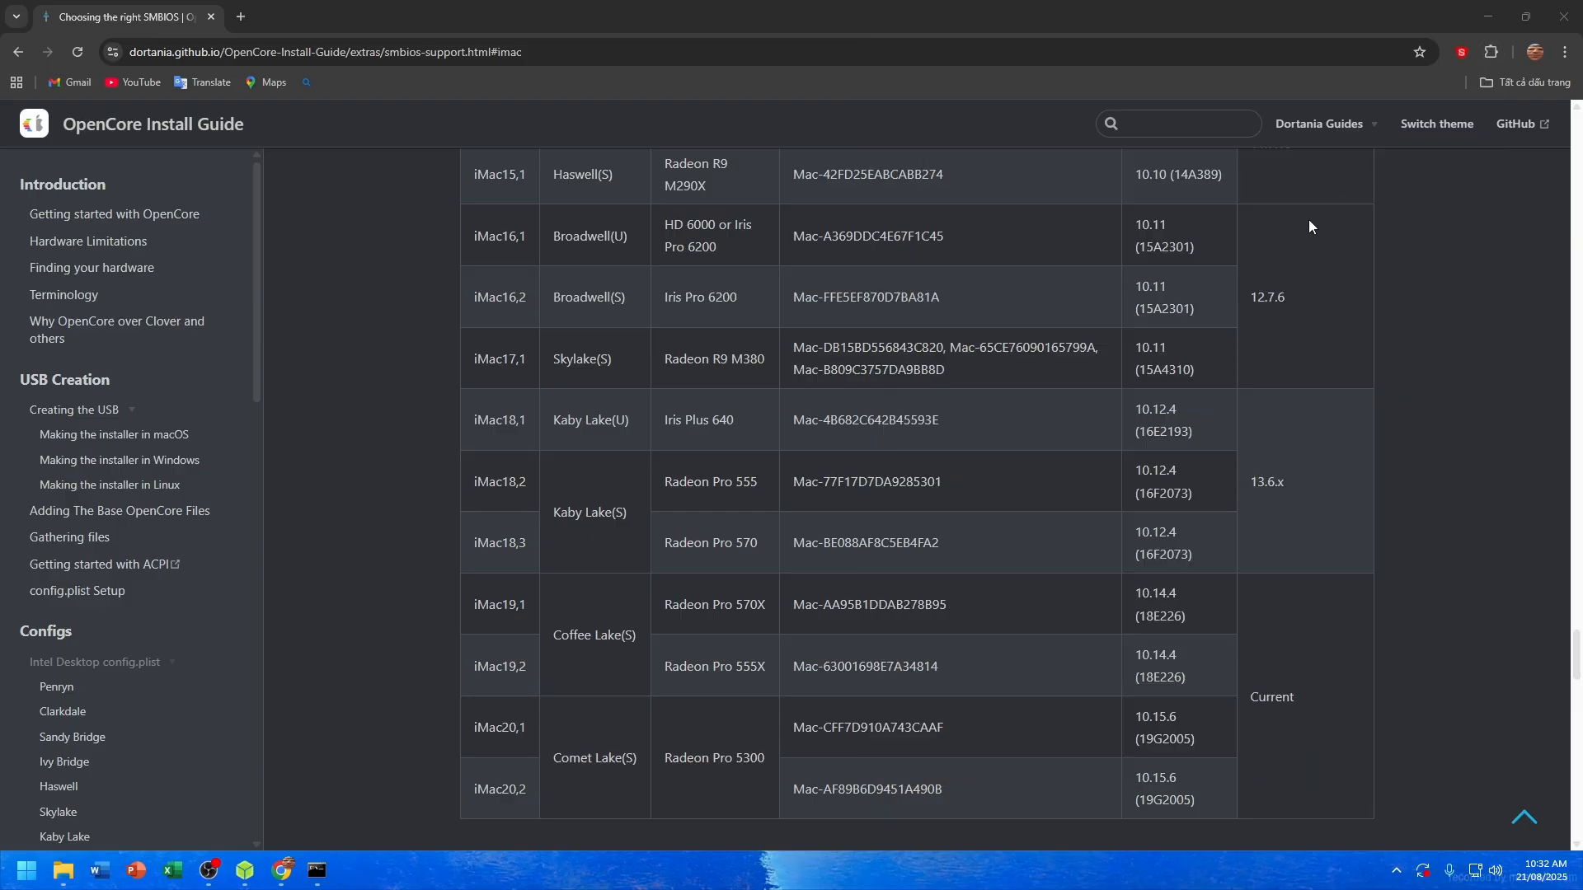
Step: Return to GenSMBIOS, generate an iMac20,1 SMBIOS into config.plist, and close the tool
{"action": "left_click", "coordinate": [1467, 2]}
{"action": "left_click", "coordinate": [1480, 4]}
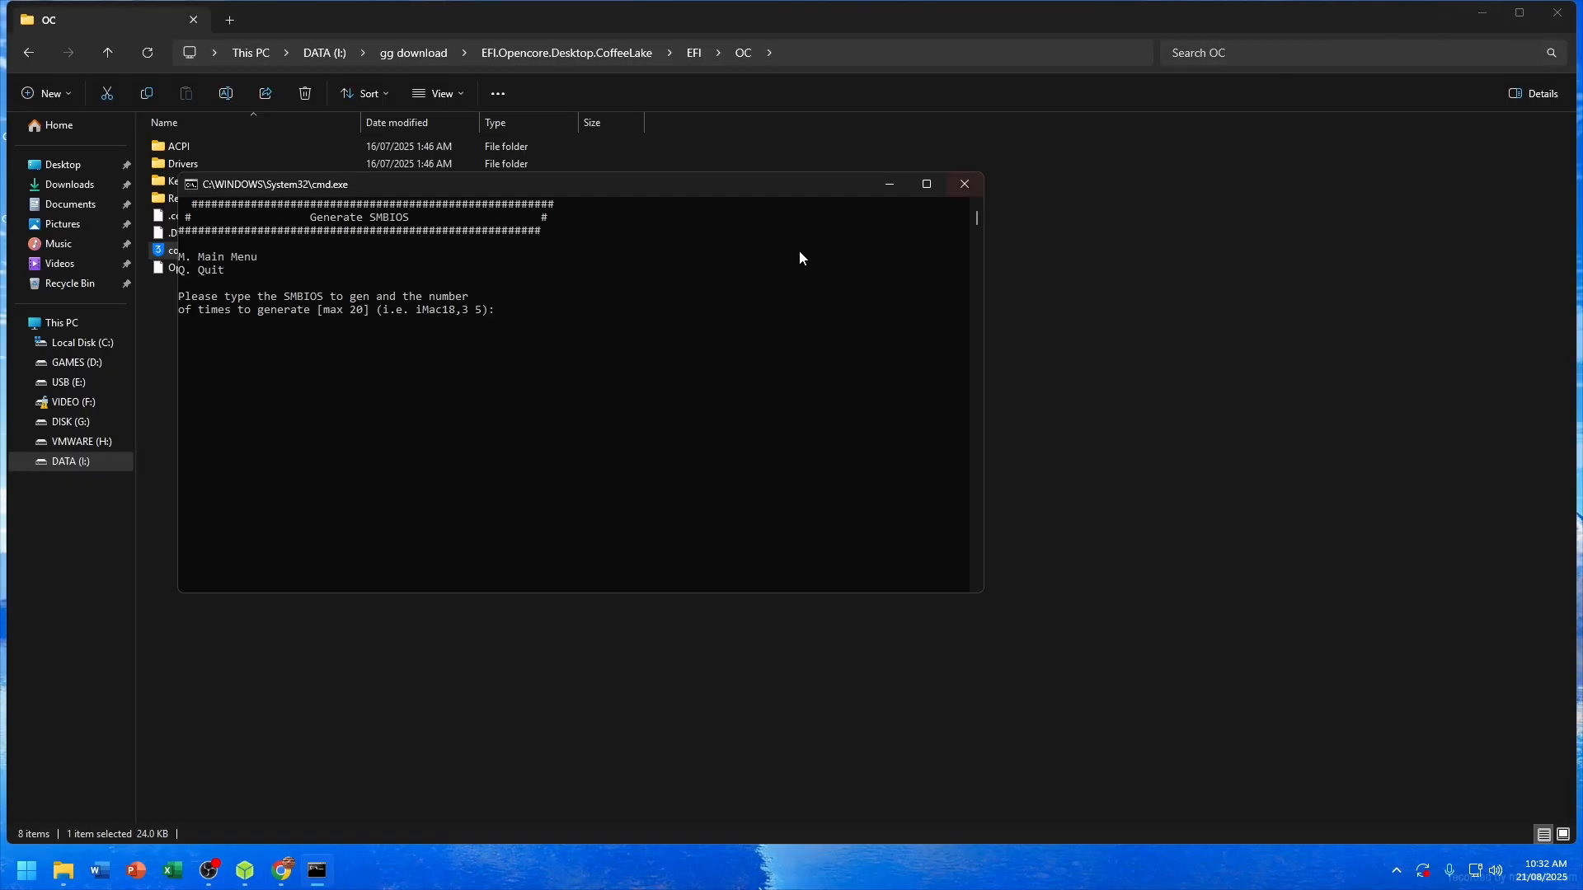
{"action": "type", "text": "iMac20,1"}
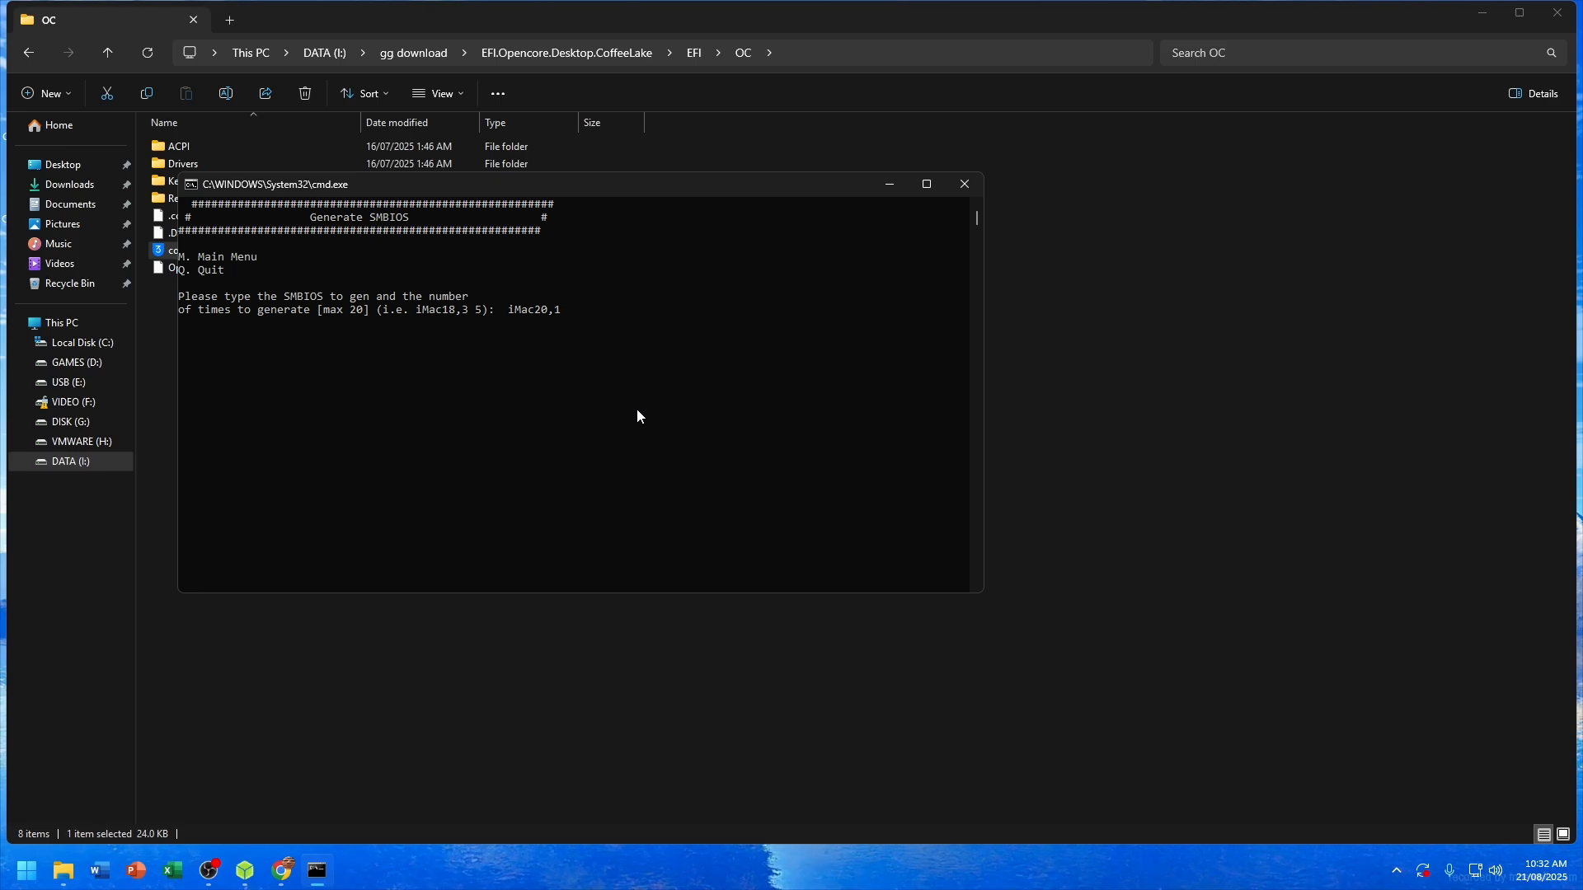
{"action": "key", "text": "Return"}
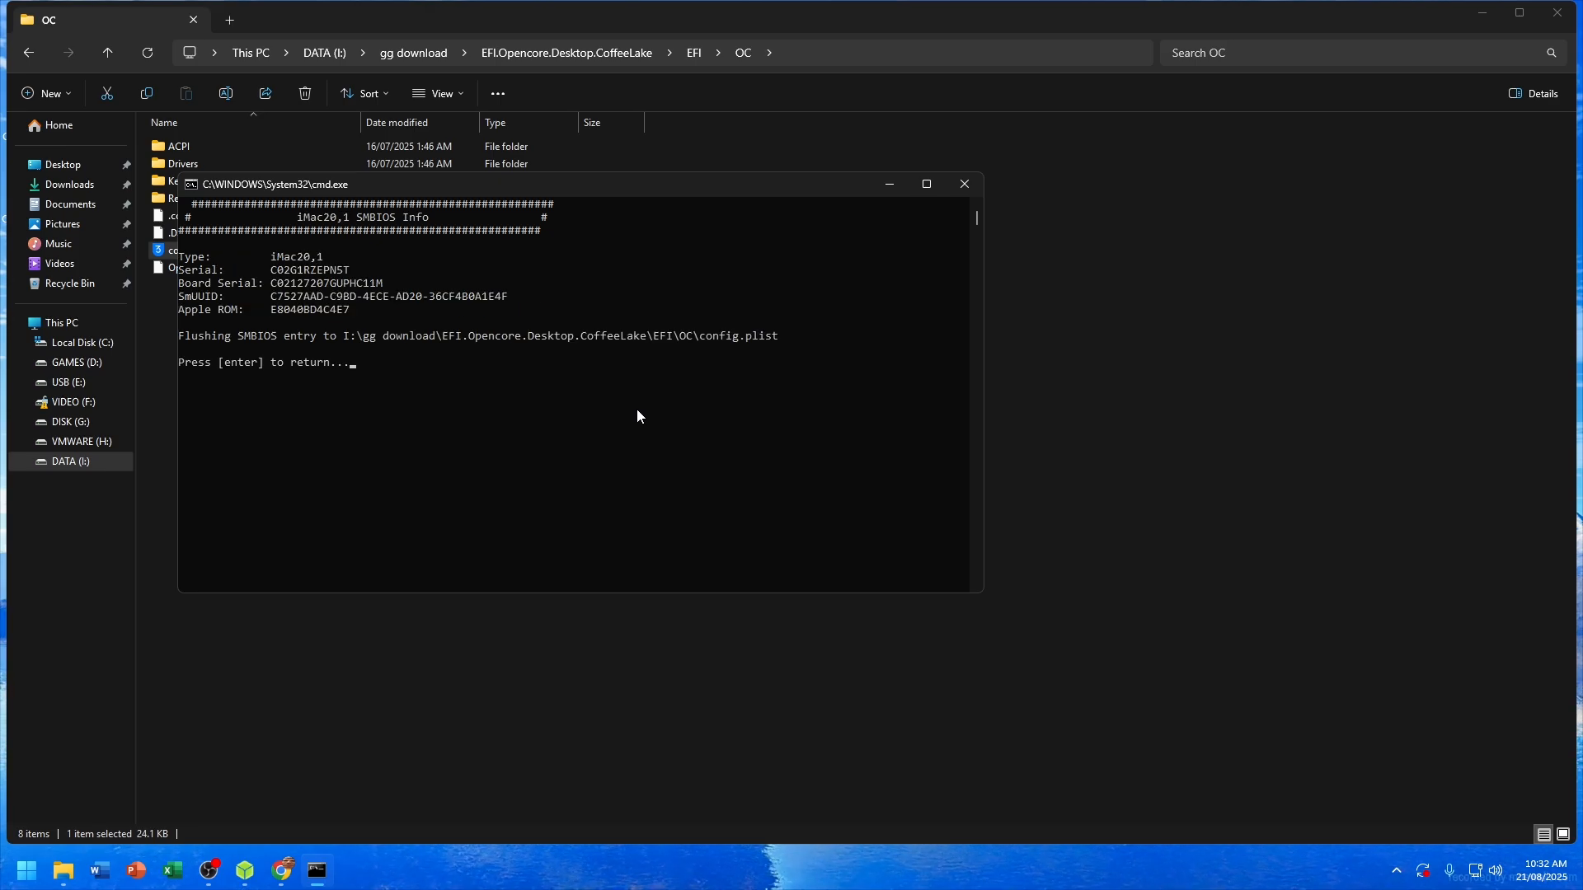
{"action": "key", "text": "Return"}
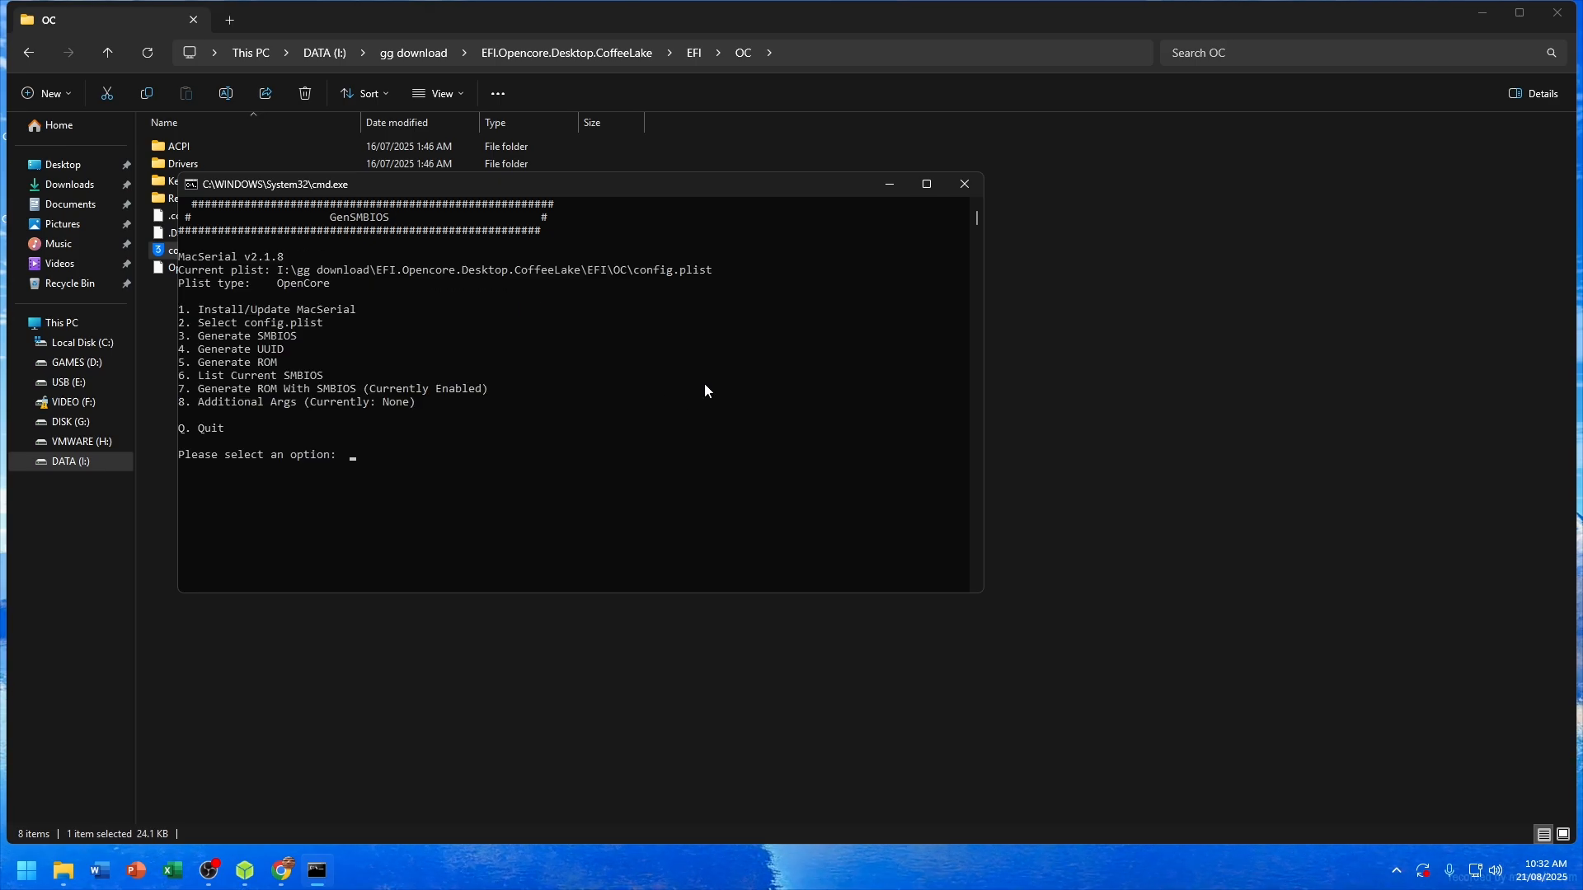
{"action": "left_click", "coordinate": [961, 184]}
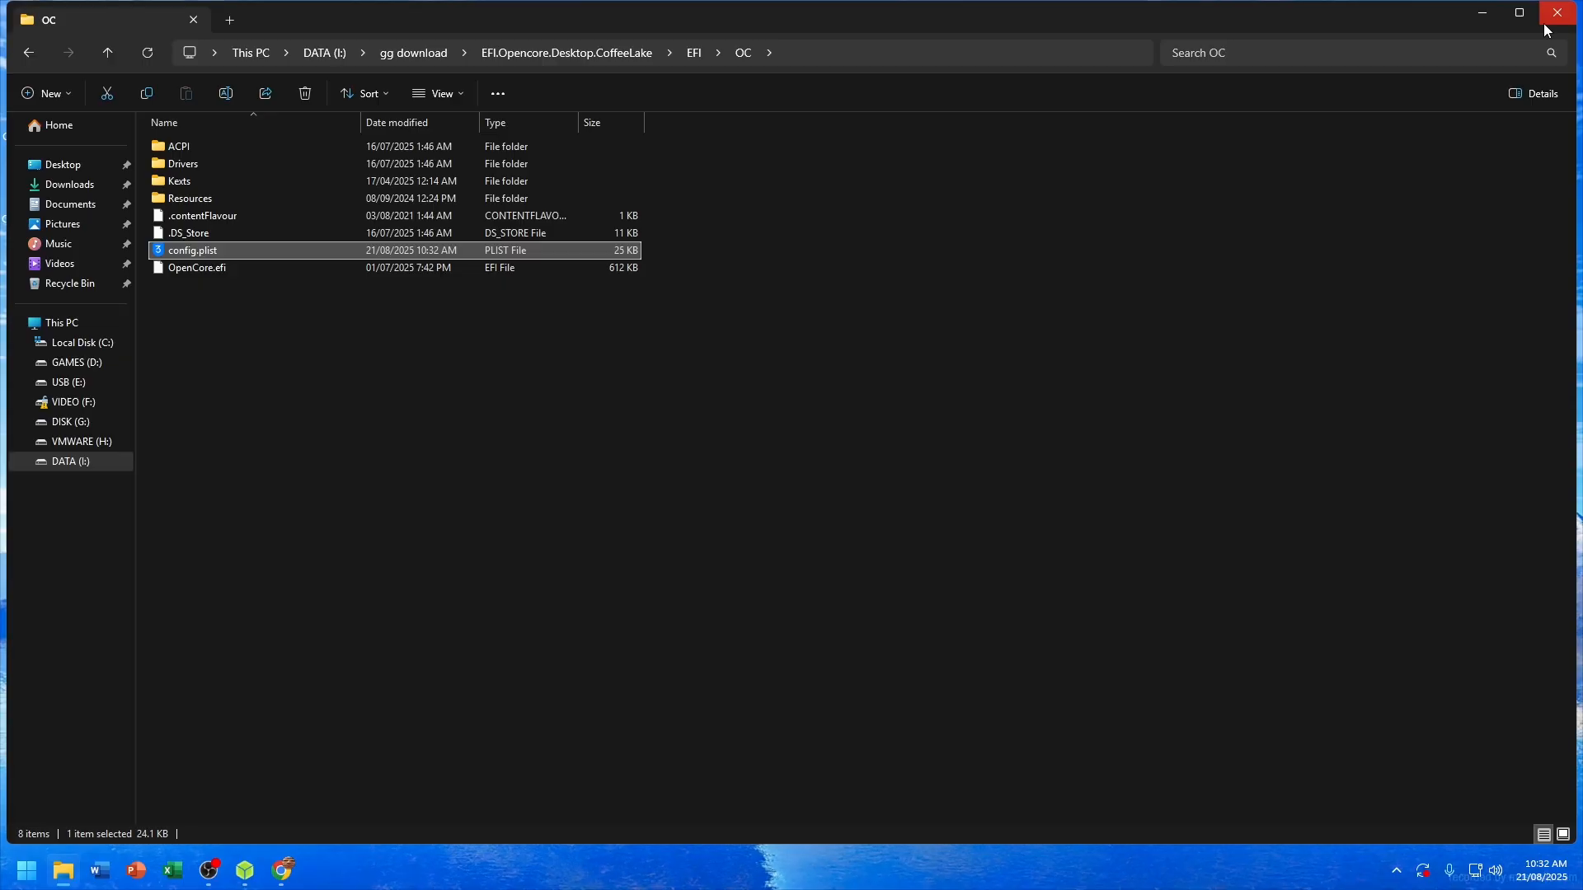
Step: Close File Explorer and flash the Olarila Tahoe Beta 7.raw image to the 62 GB Kingston USB drive with balenaEtcher
{"action": "left_click", "coordinate": [1543, 23]}
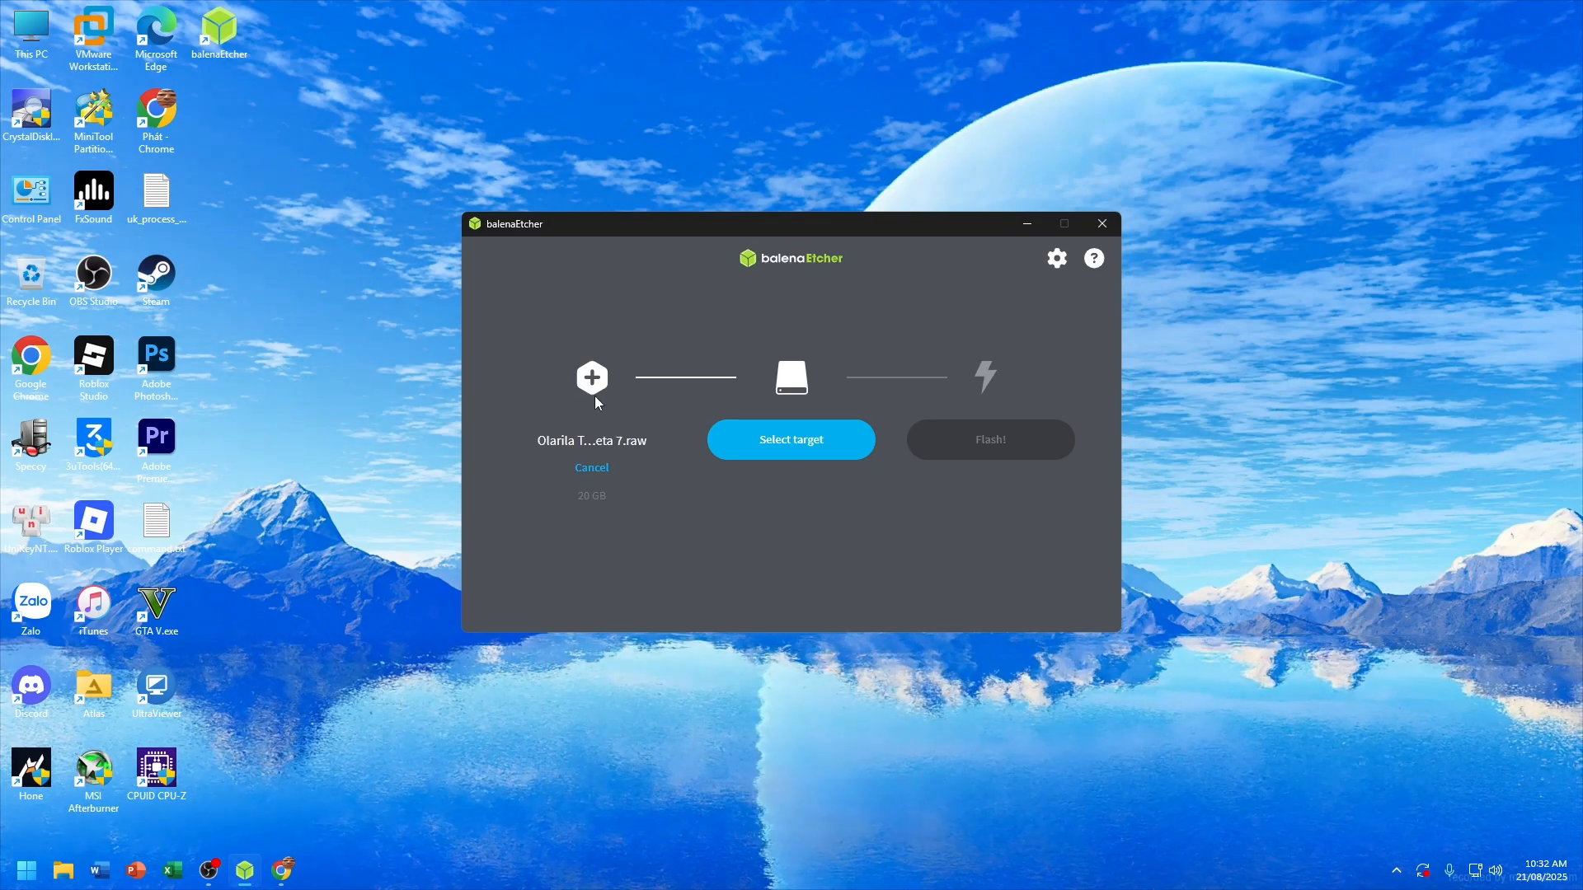
{"action": "left_click", "coordinate": [740, 443]}
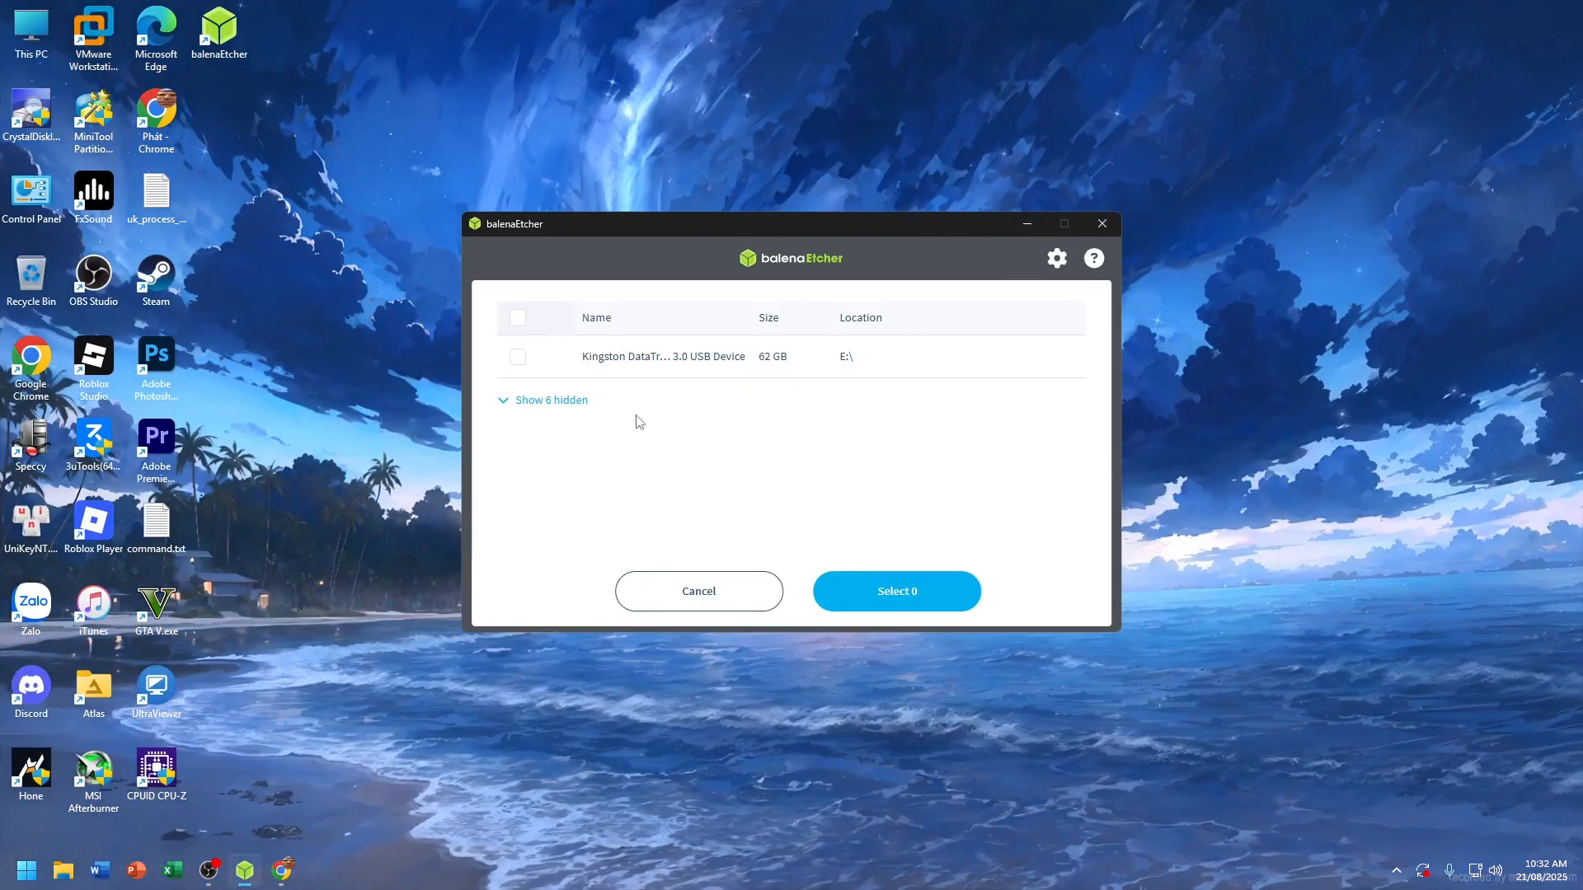
{"action": "left_click", "coordinate": [532, 360]}
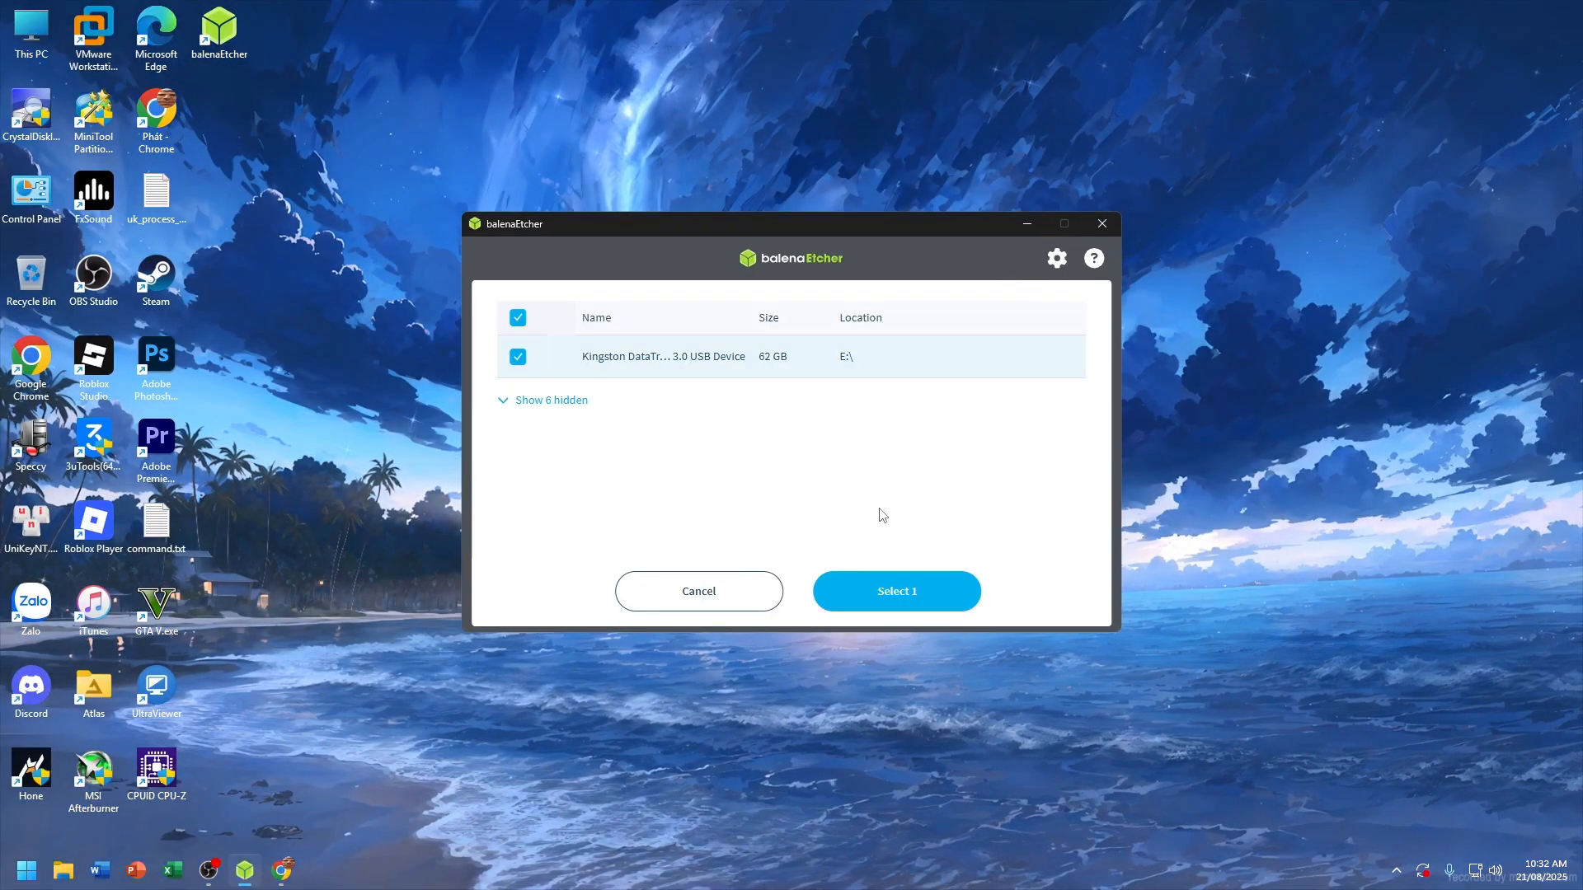
{"action": "left_click", "coordinate": [915, 593]}
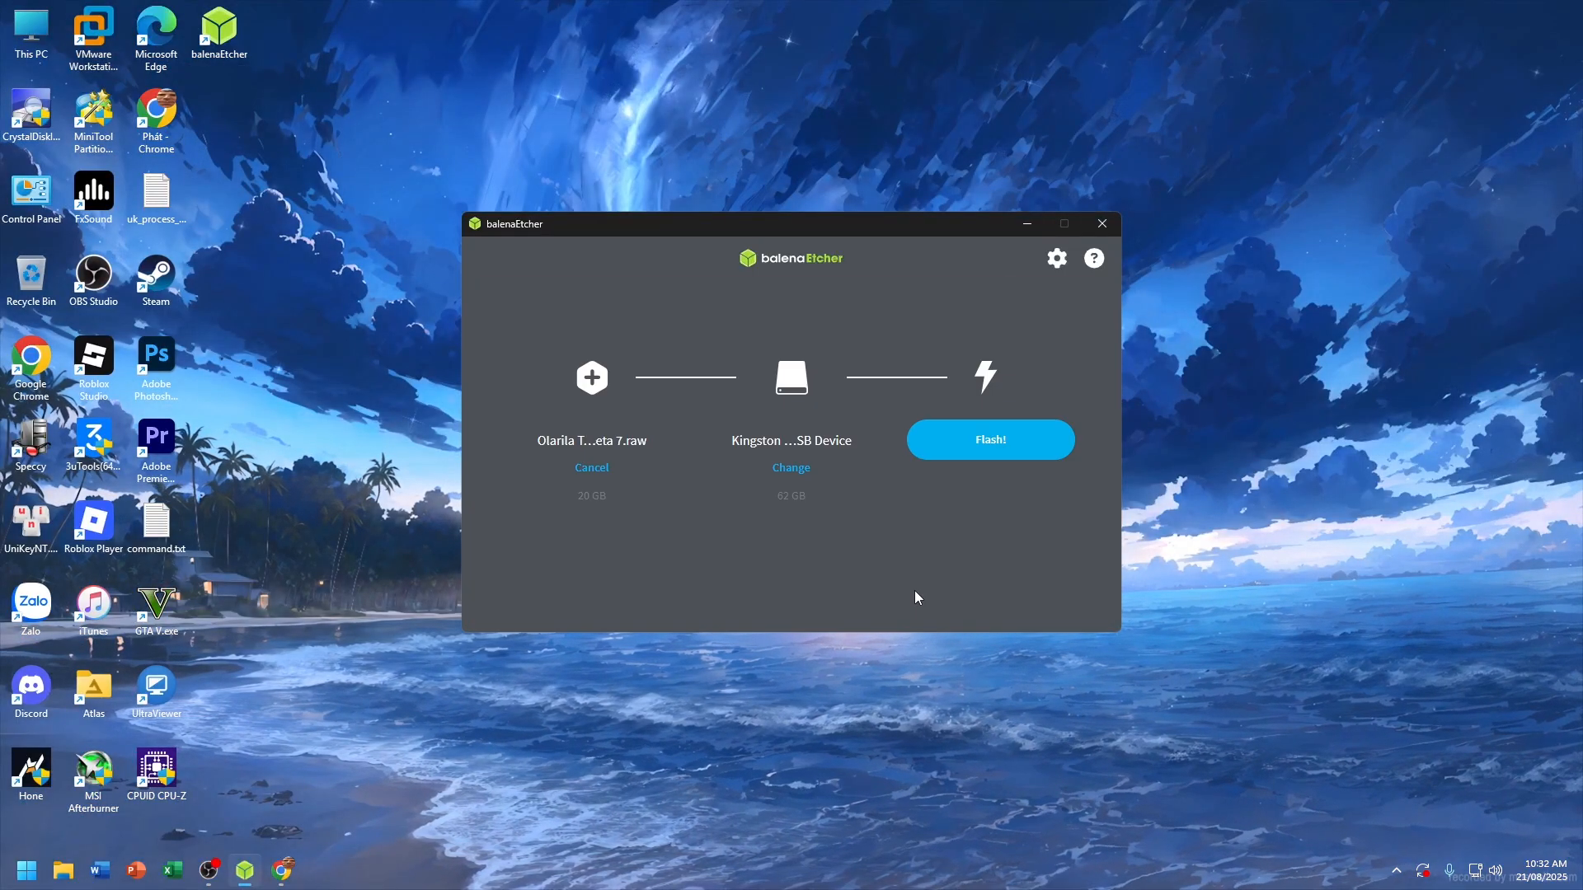
{"action": "left_click", "coordinate": [983, 452]}
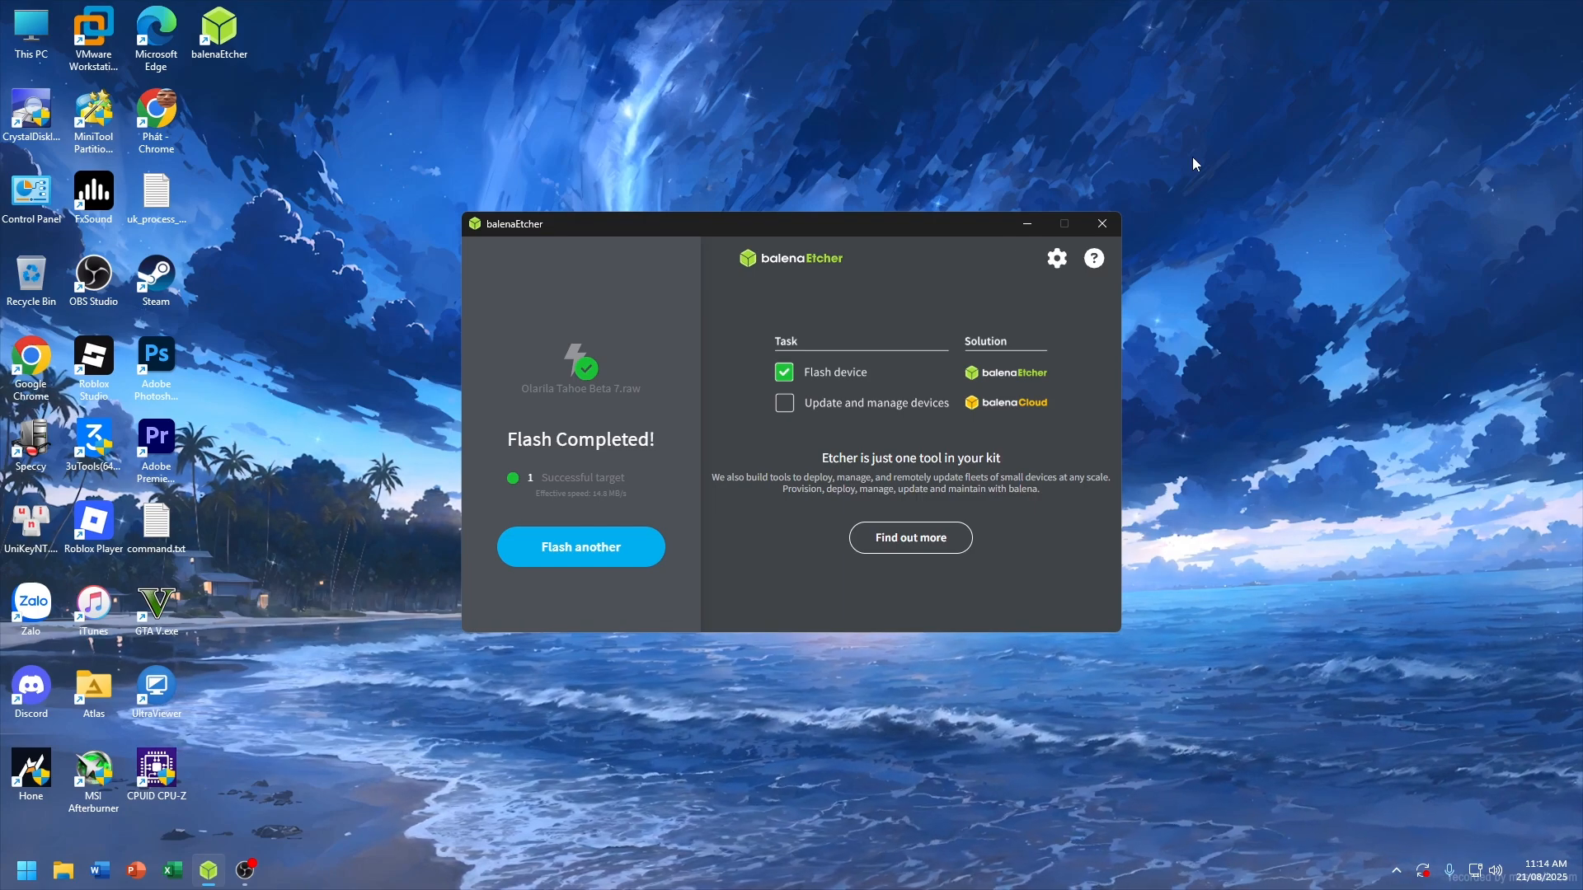
Step: Close balenaEtcher and start pw-free-online.exe from the gg download folder on DATA (I:), using English setup and agreeing to uninstall the previous MiniTool installation
{"action": "left_click", "coordinate": [1104, 230]}
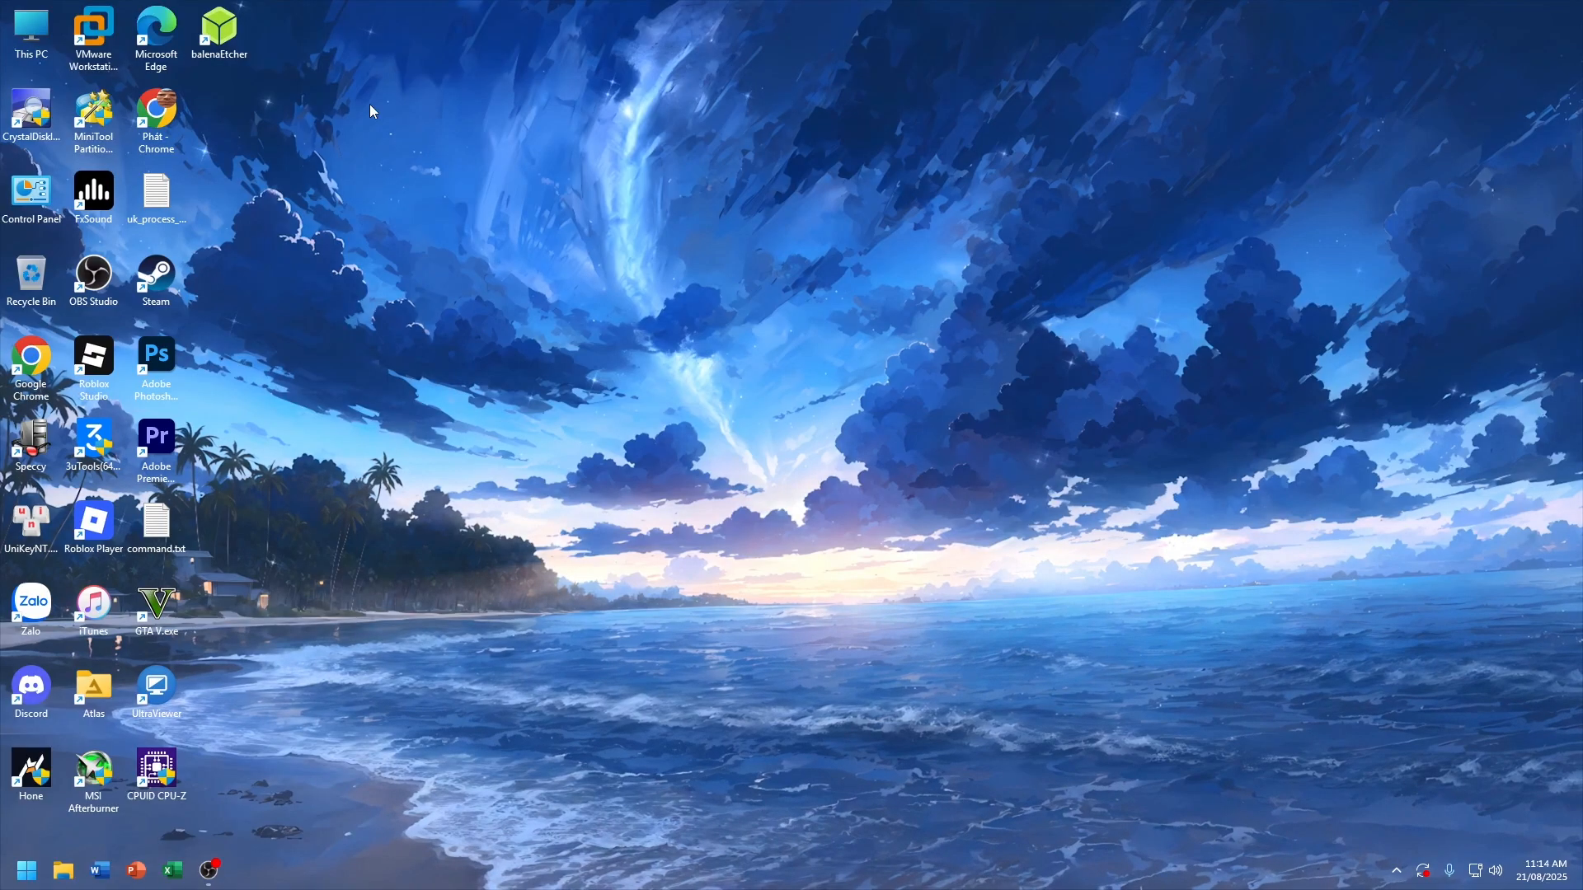
{"action": "key", "text": "super+e"}
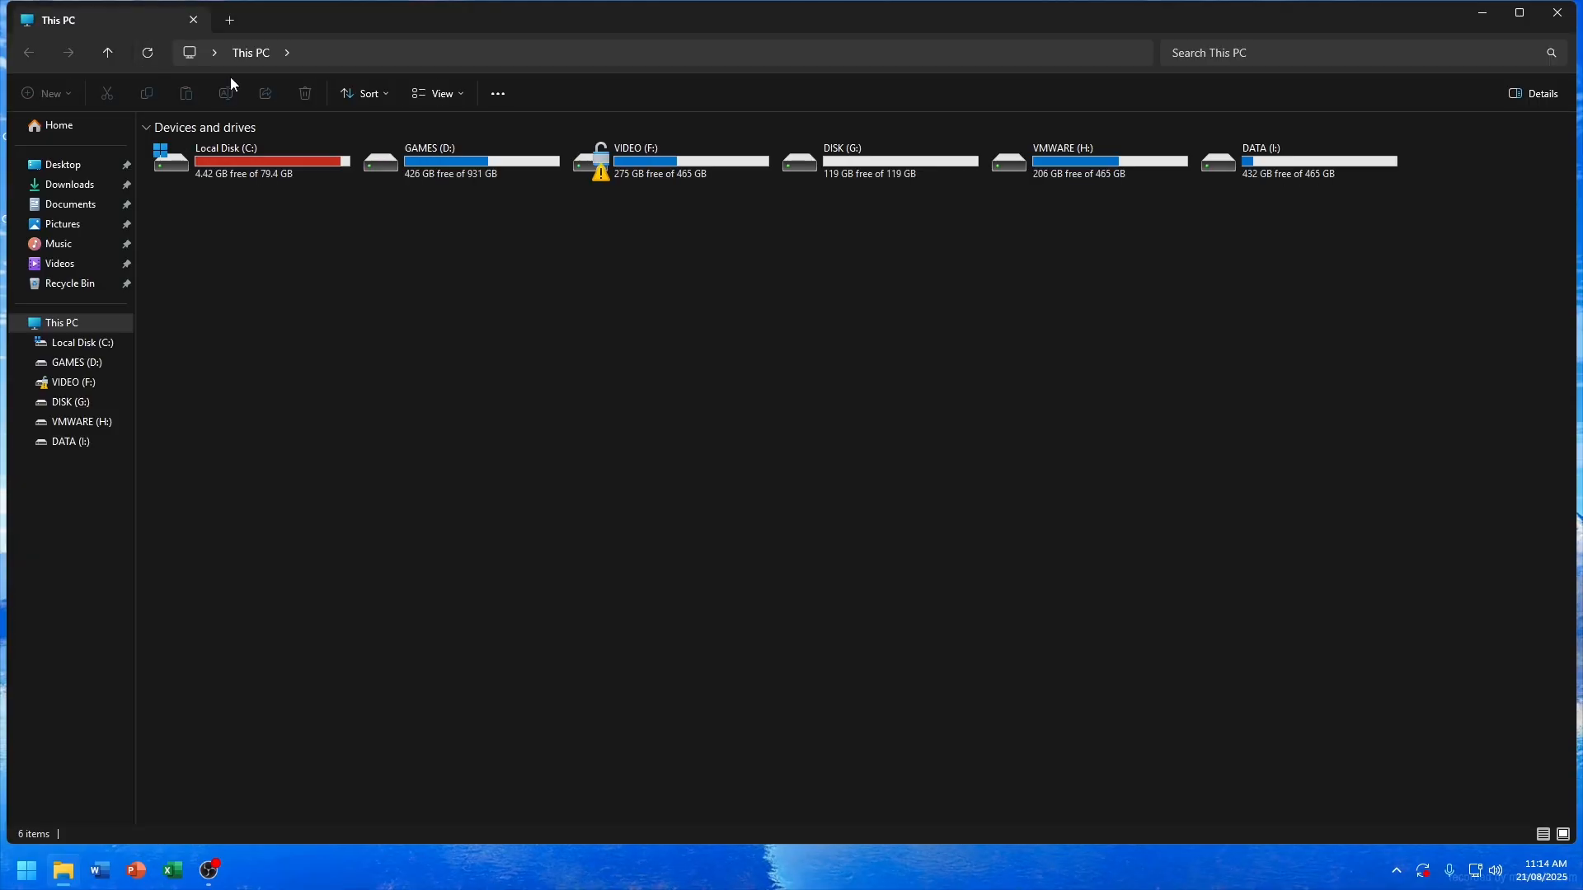
{"action": "double_click", "coordinate": [1237, 180]}
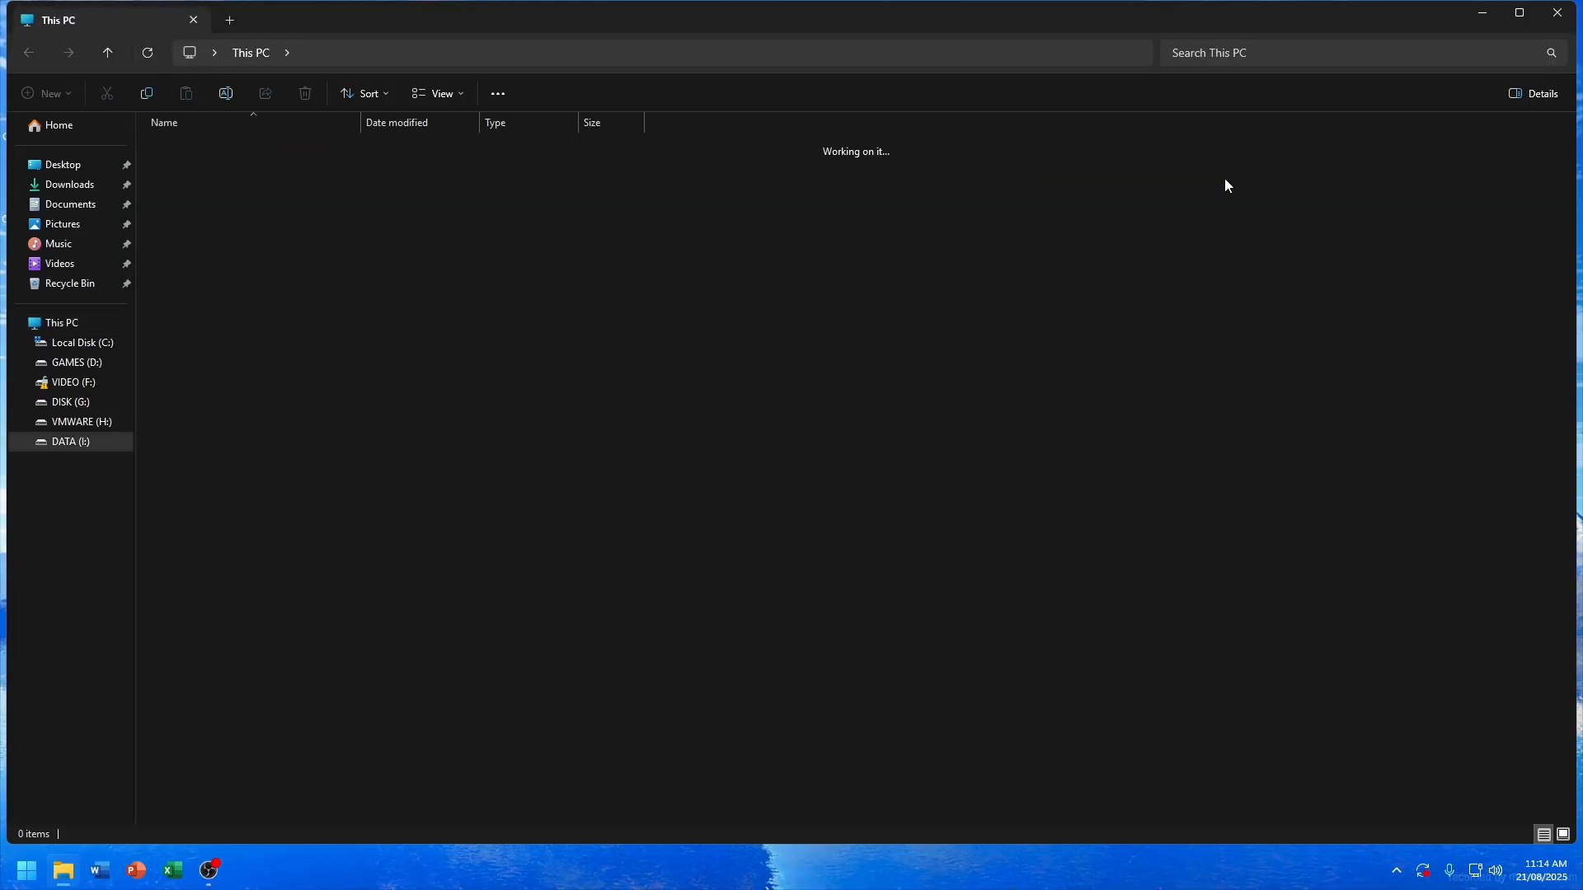
{"action": "double_click", "coordinate": [527, 235]}
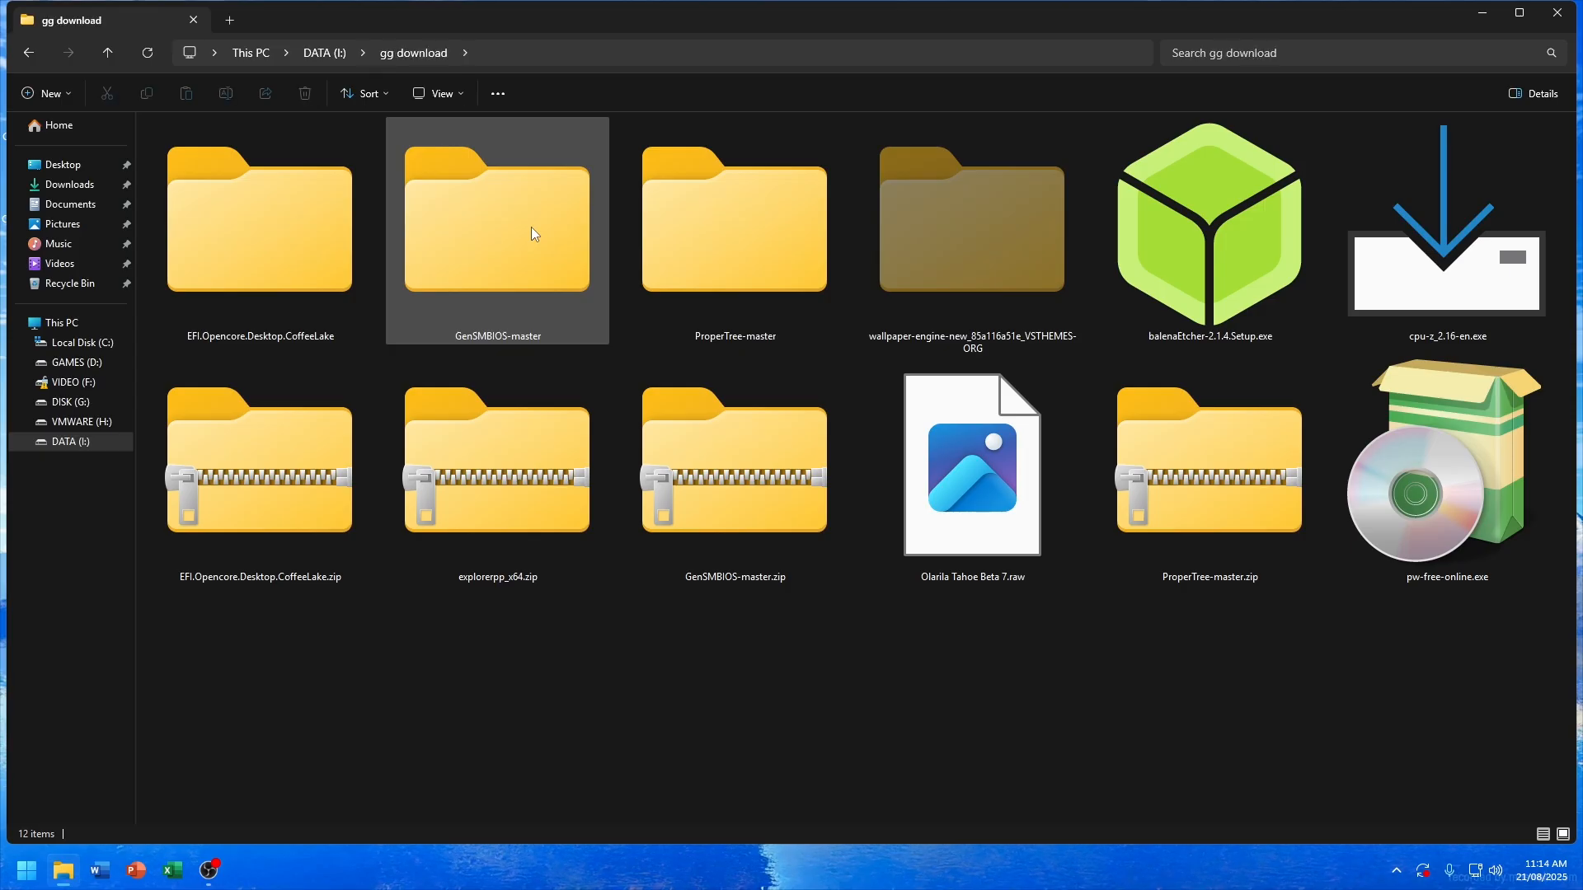
{"action": "left_click", "coordinate": [1425, 491]}
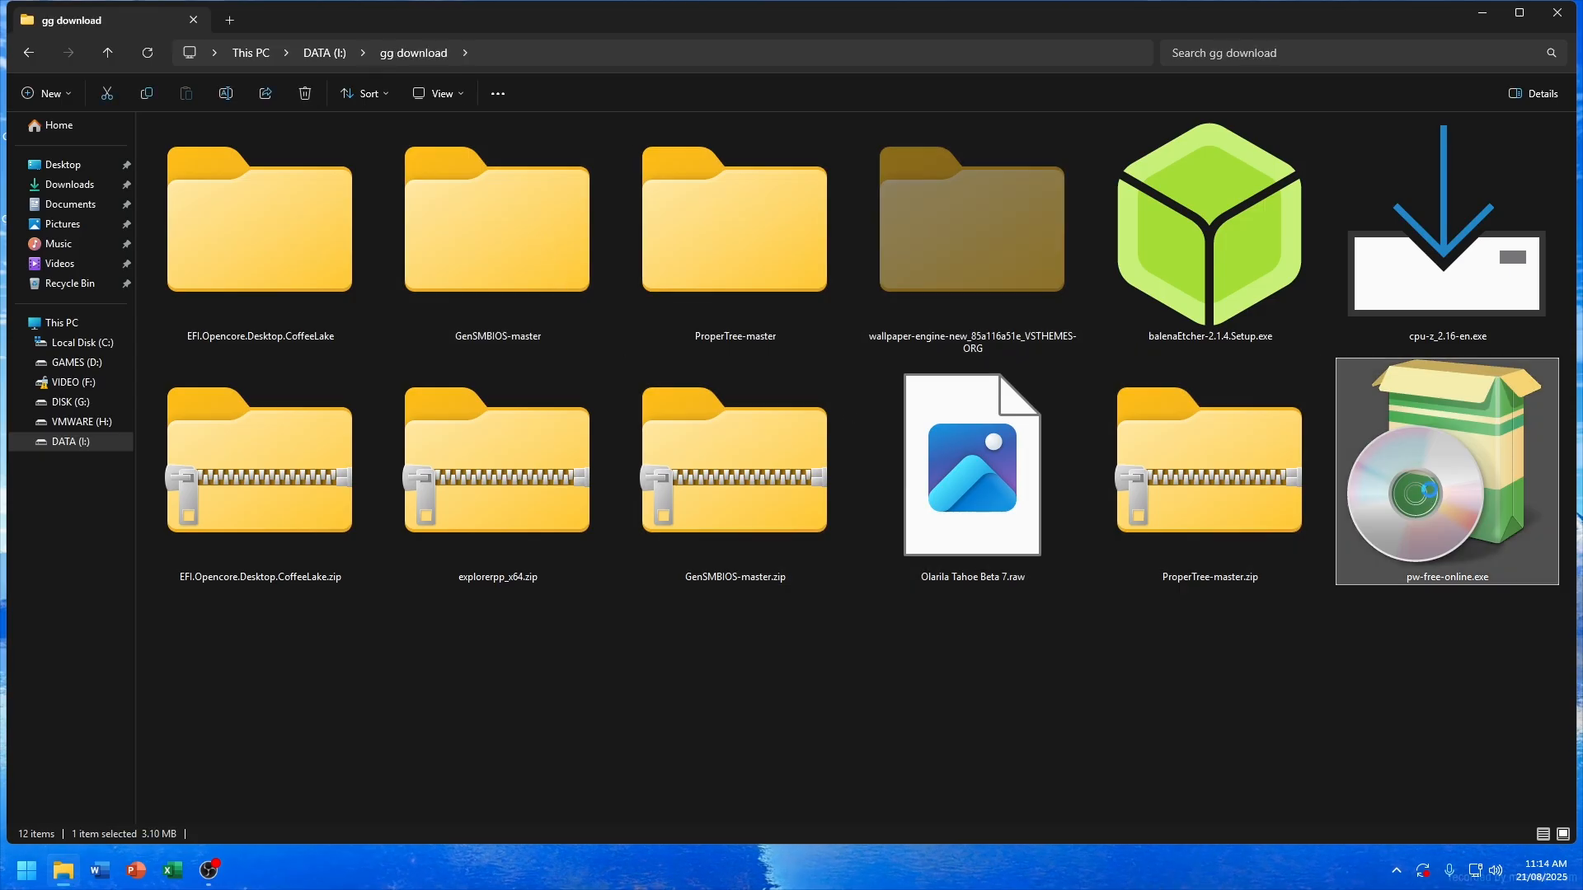
{"action": "right_click", "coordinate": [1420, 491]}
{"action": "left_click", "coordinate": [1385, 540]}
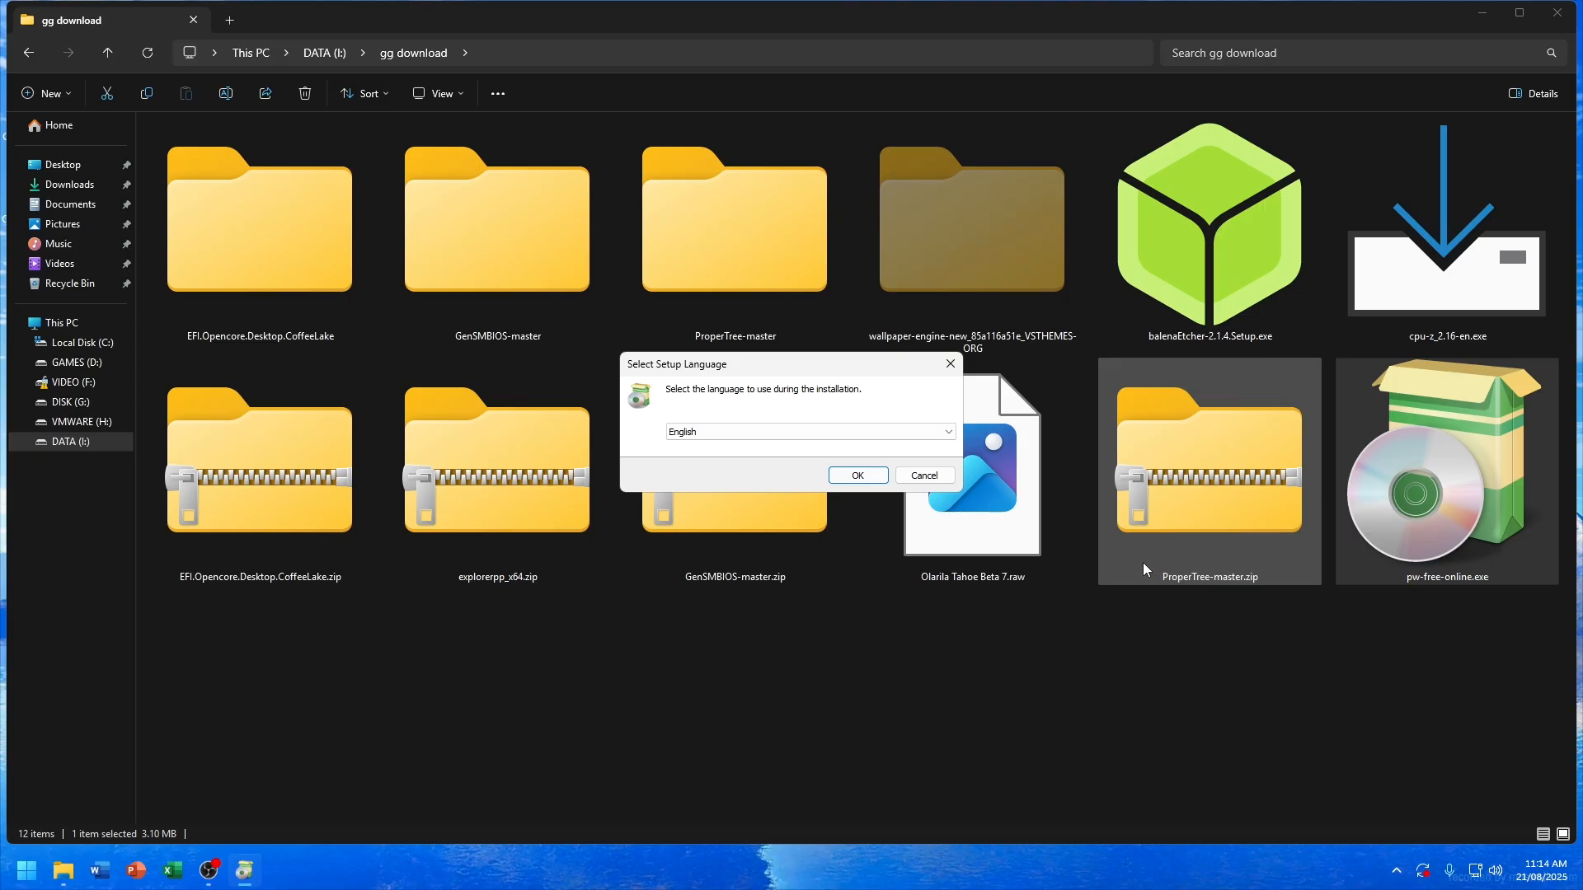
{"action": "left_click", "coordinate": [857, 476]}
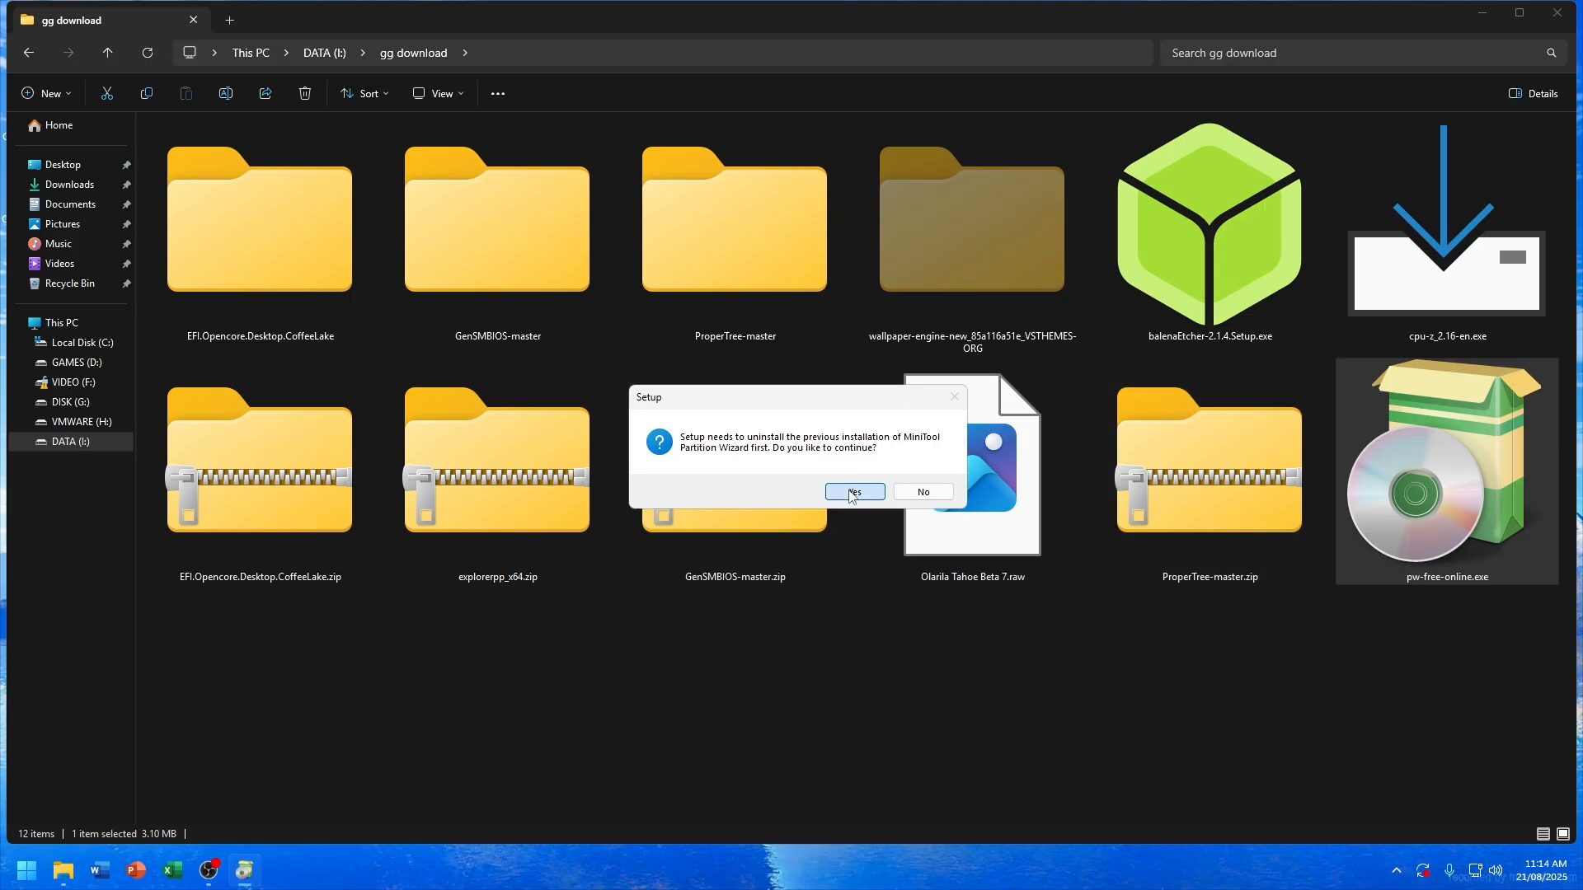
{"action": "left_click", "coordinate": [853, 492]}
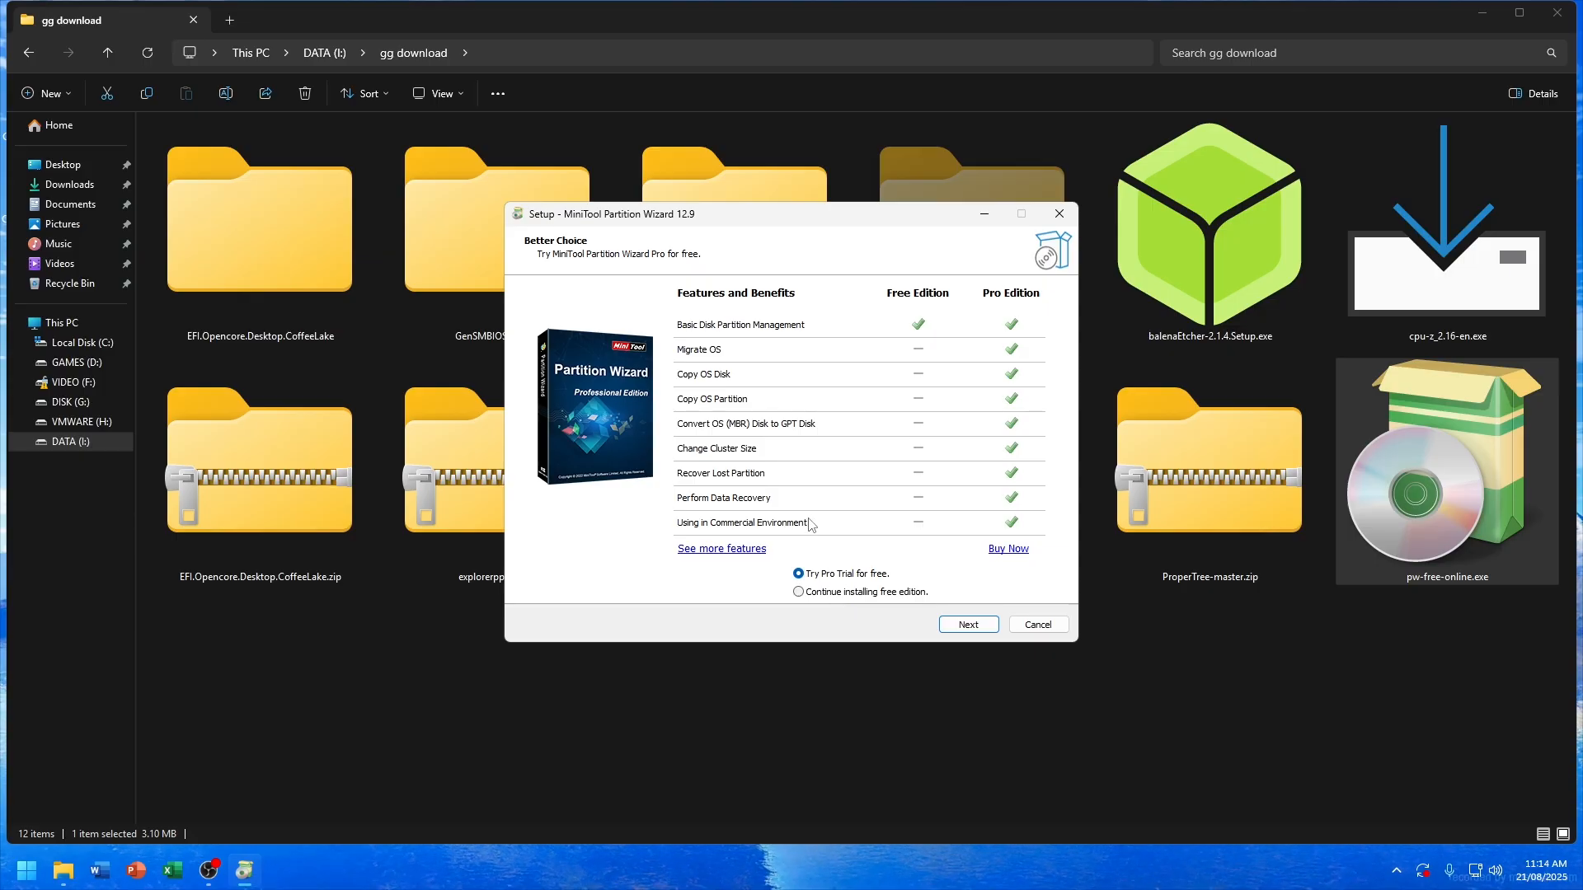
Step: Install the free edition of MiniTool Partition Wizard without ShadowMaker in the default folder, launch it, and dismiss the browser page
{"action": "left_click", "coordinate": [858, 592]}
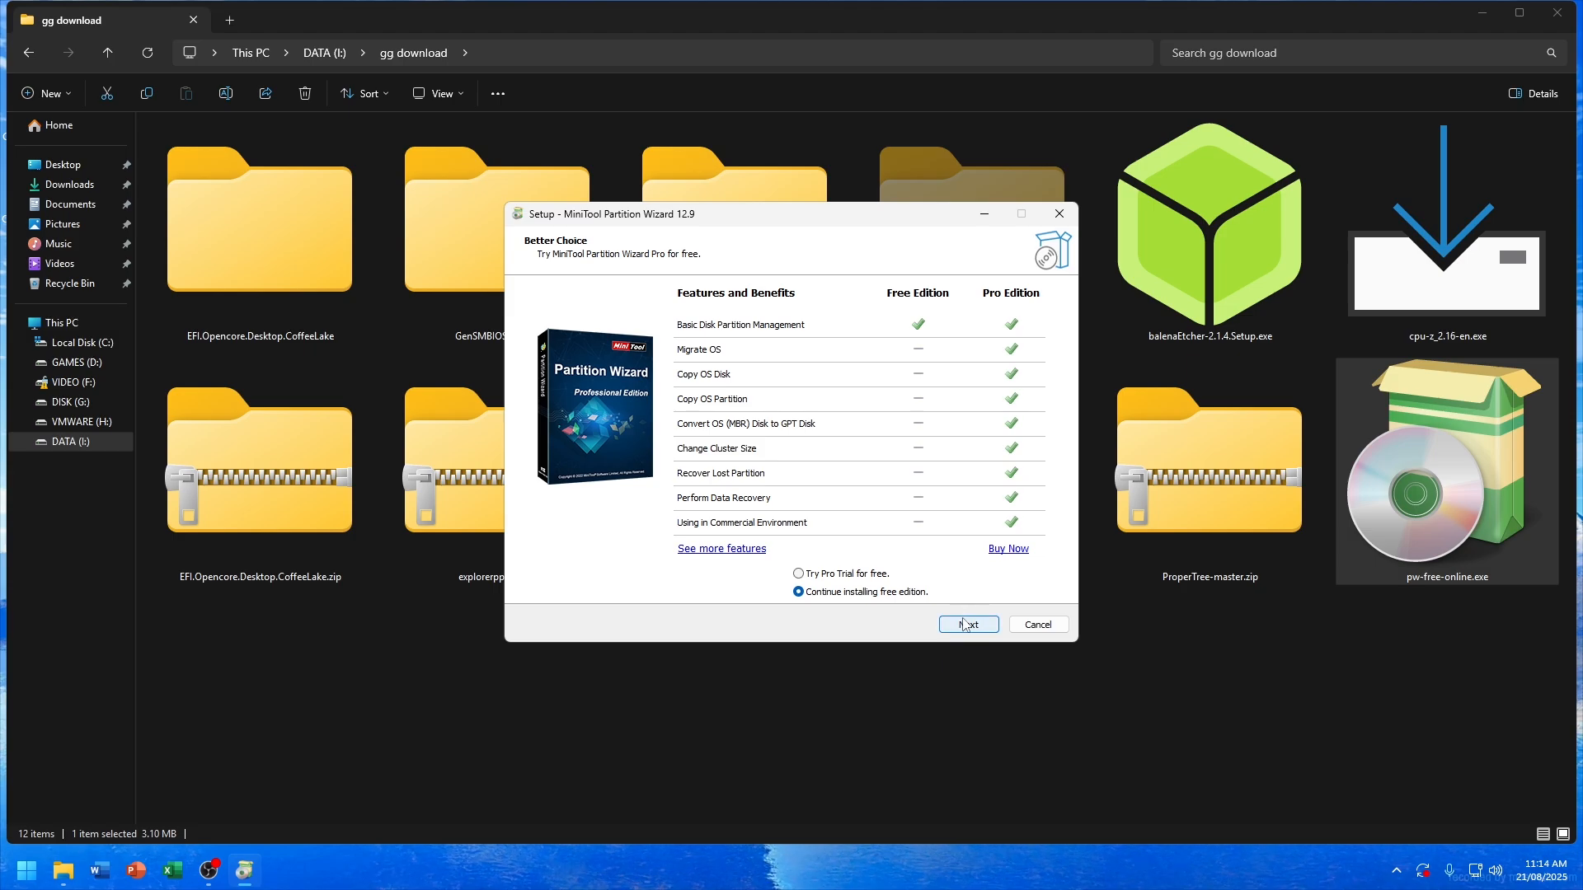
{"action": "left_click", "coordinate": [956, 625]}
{"action": "left_click", "coordinate": [739, 373]}
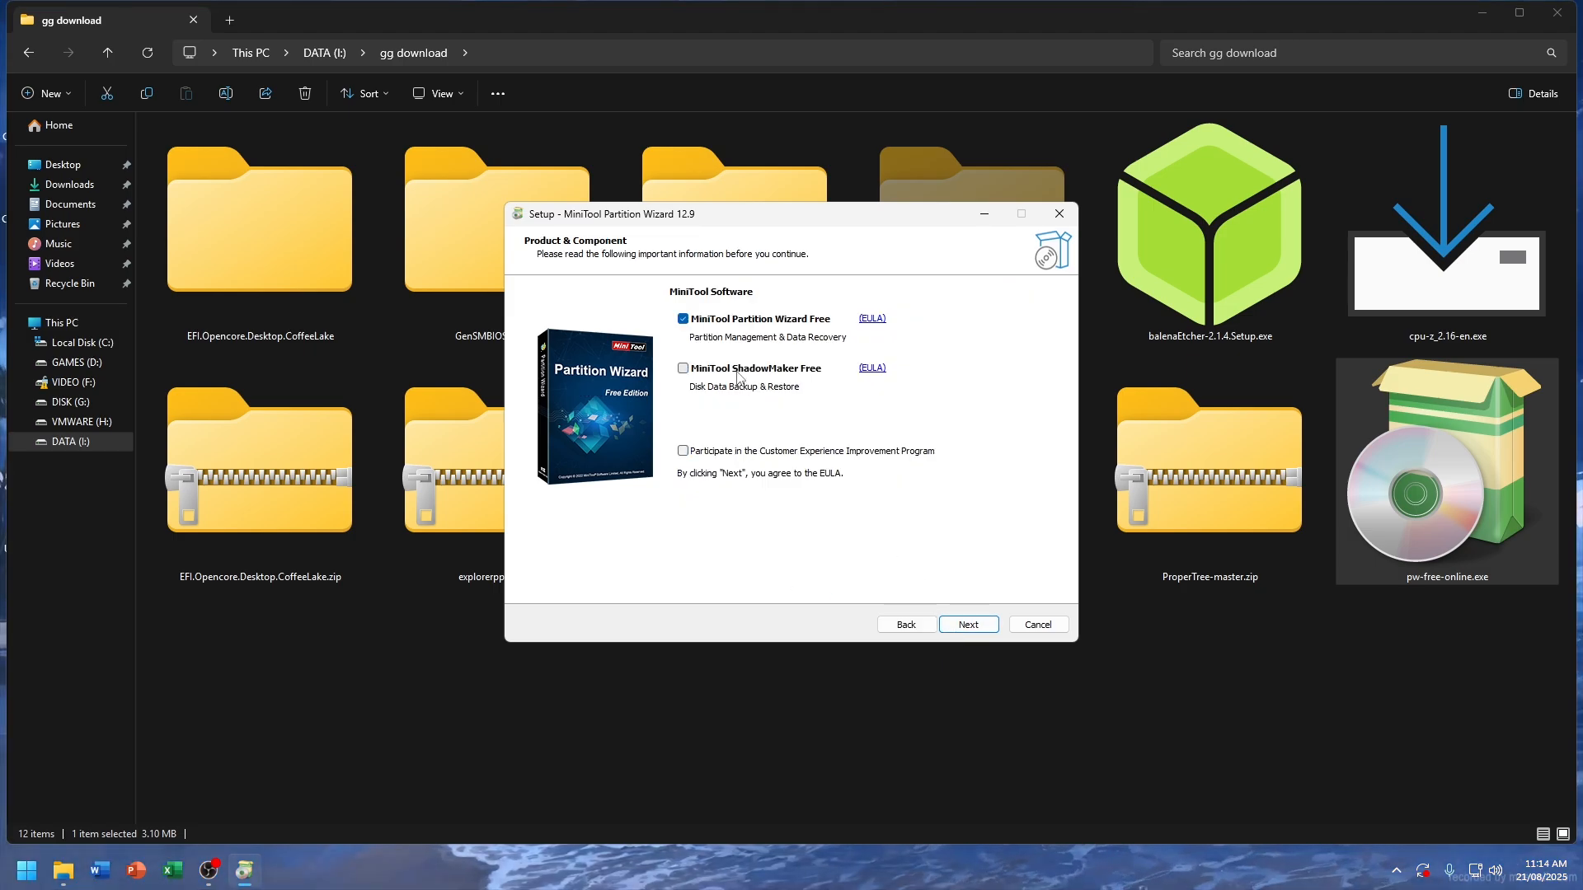
{"action": "left_click", "coordinate": [984, 626]}
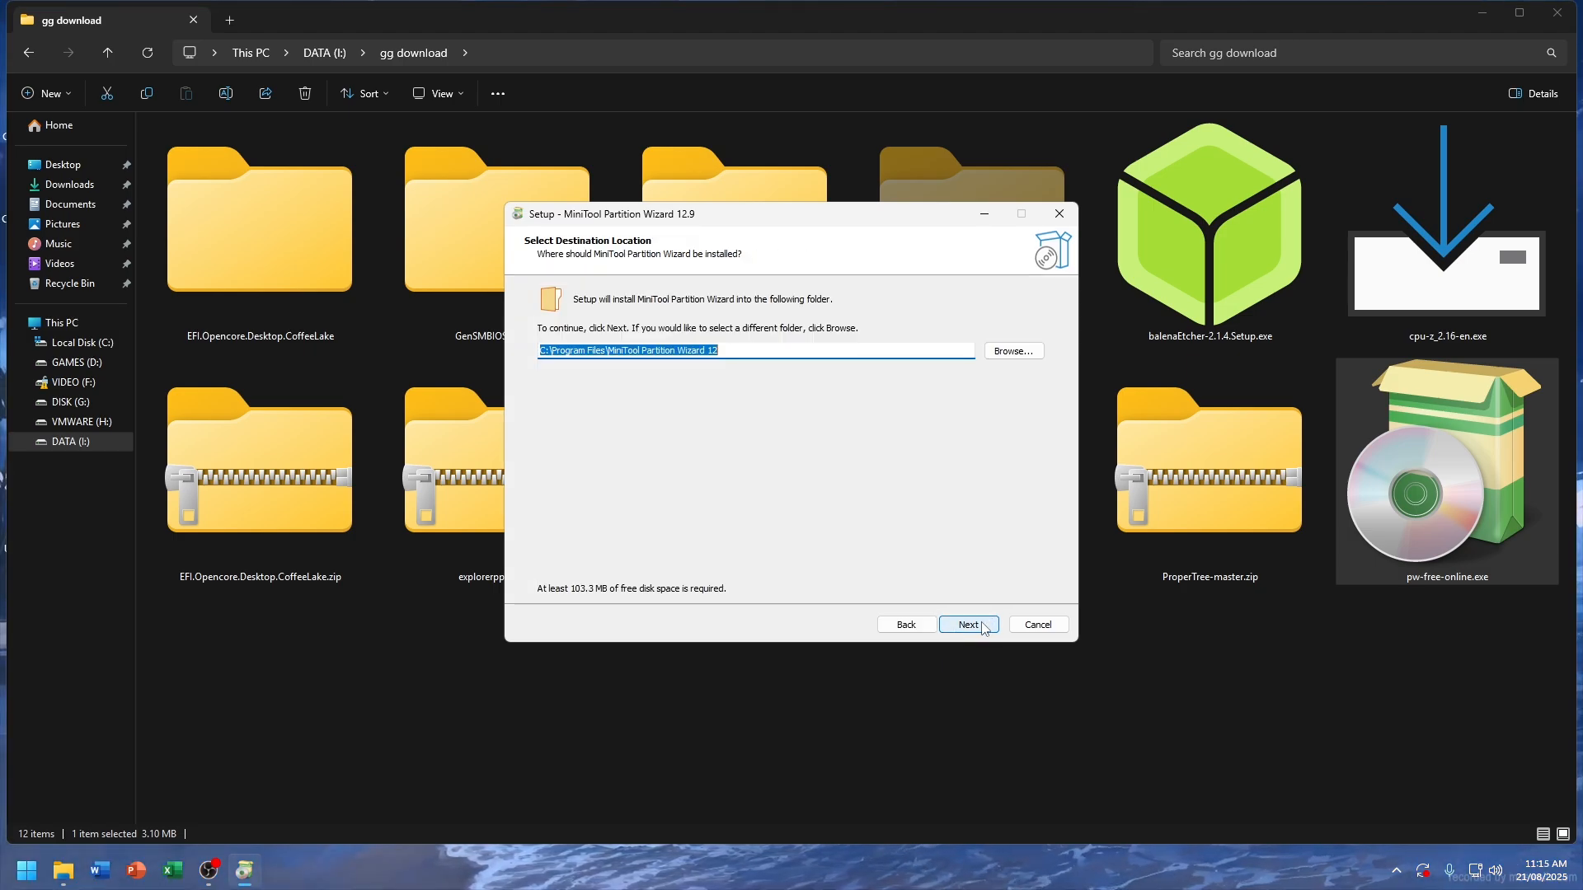
{"action": "left_click", "coordinate": [984, 626]}
{"action": "left_click", "coordinate": [856, 513]}
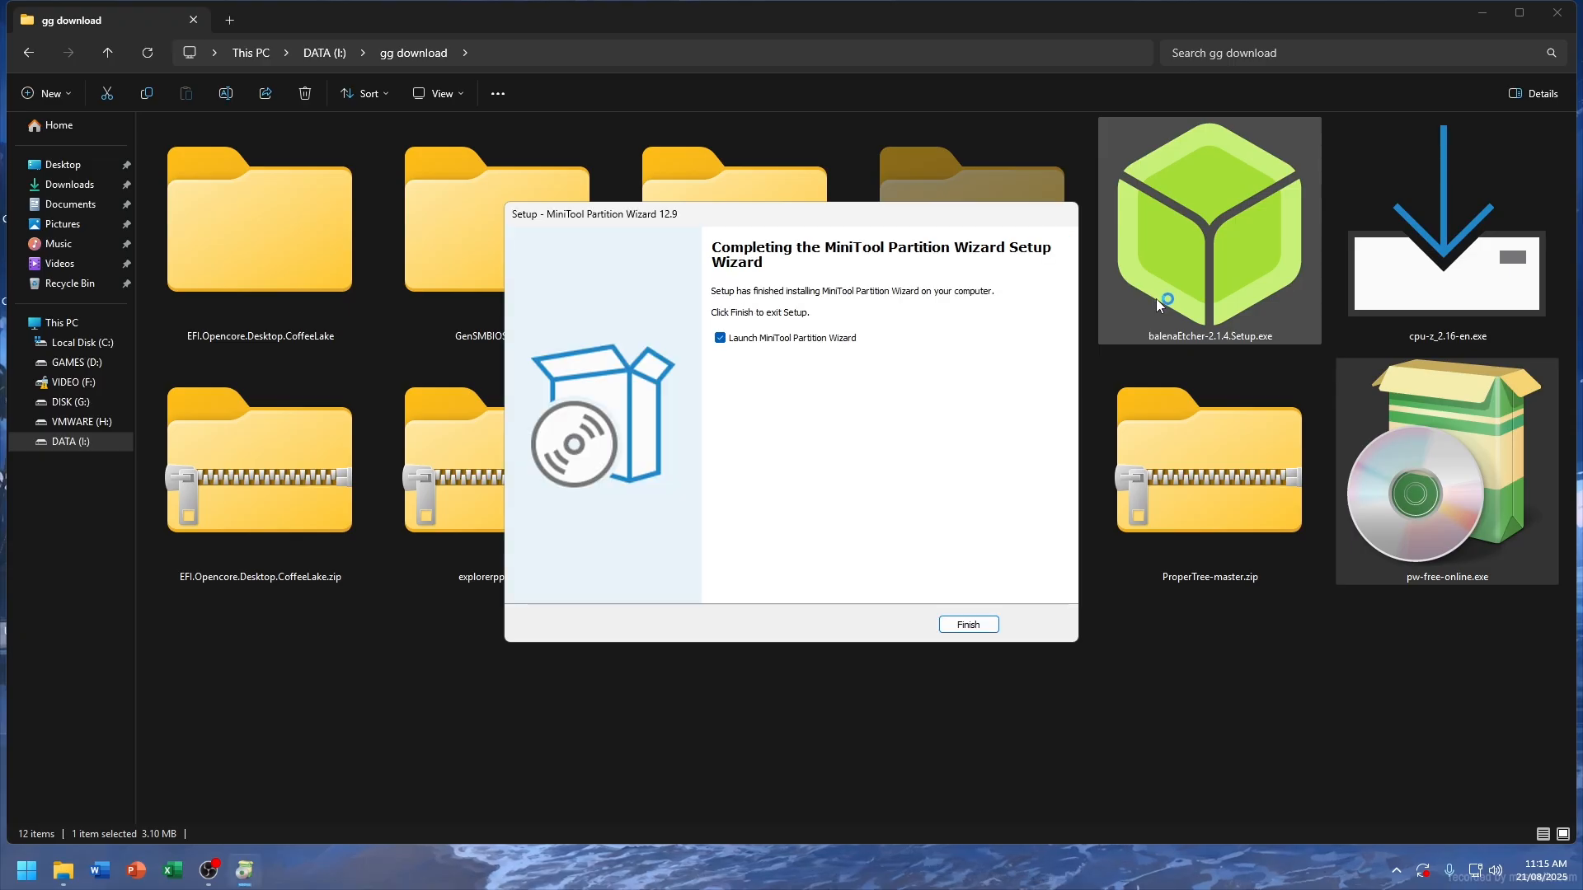
{"action": "left_click", "coordinate": [960, 631]}
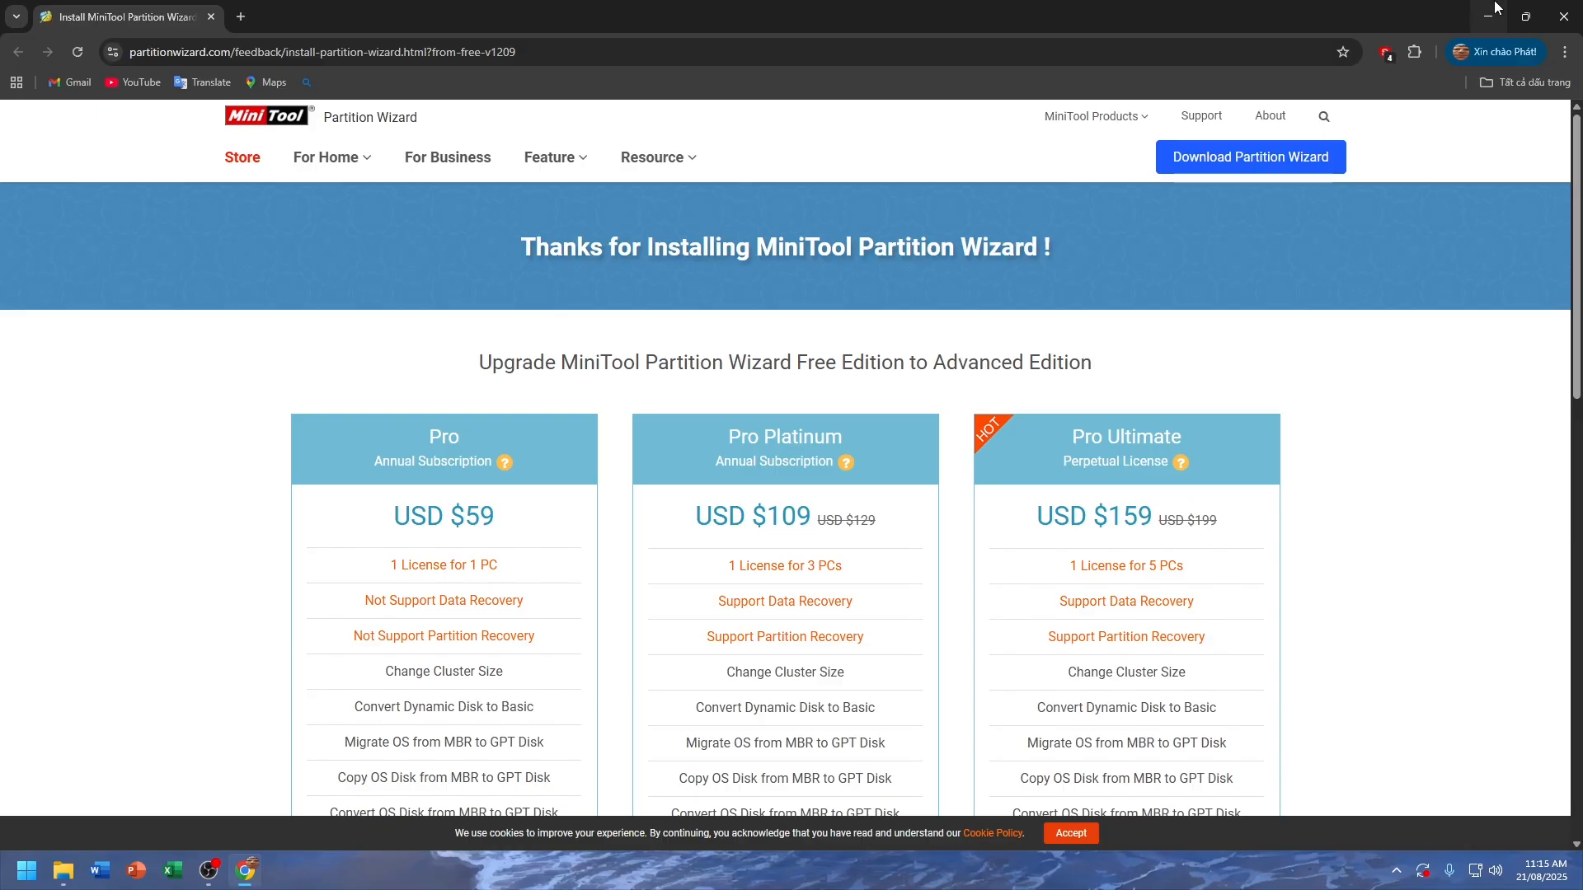
{"action": "left_click", "coordinate": [1495, 7]}
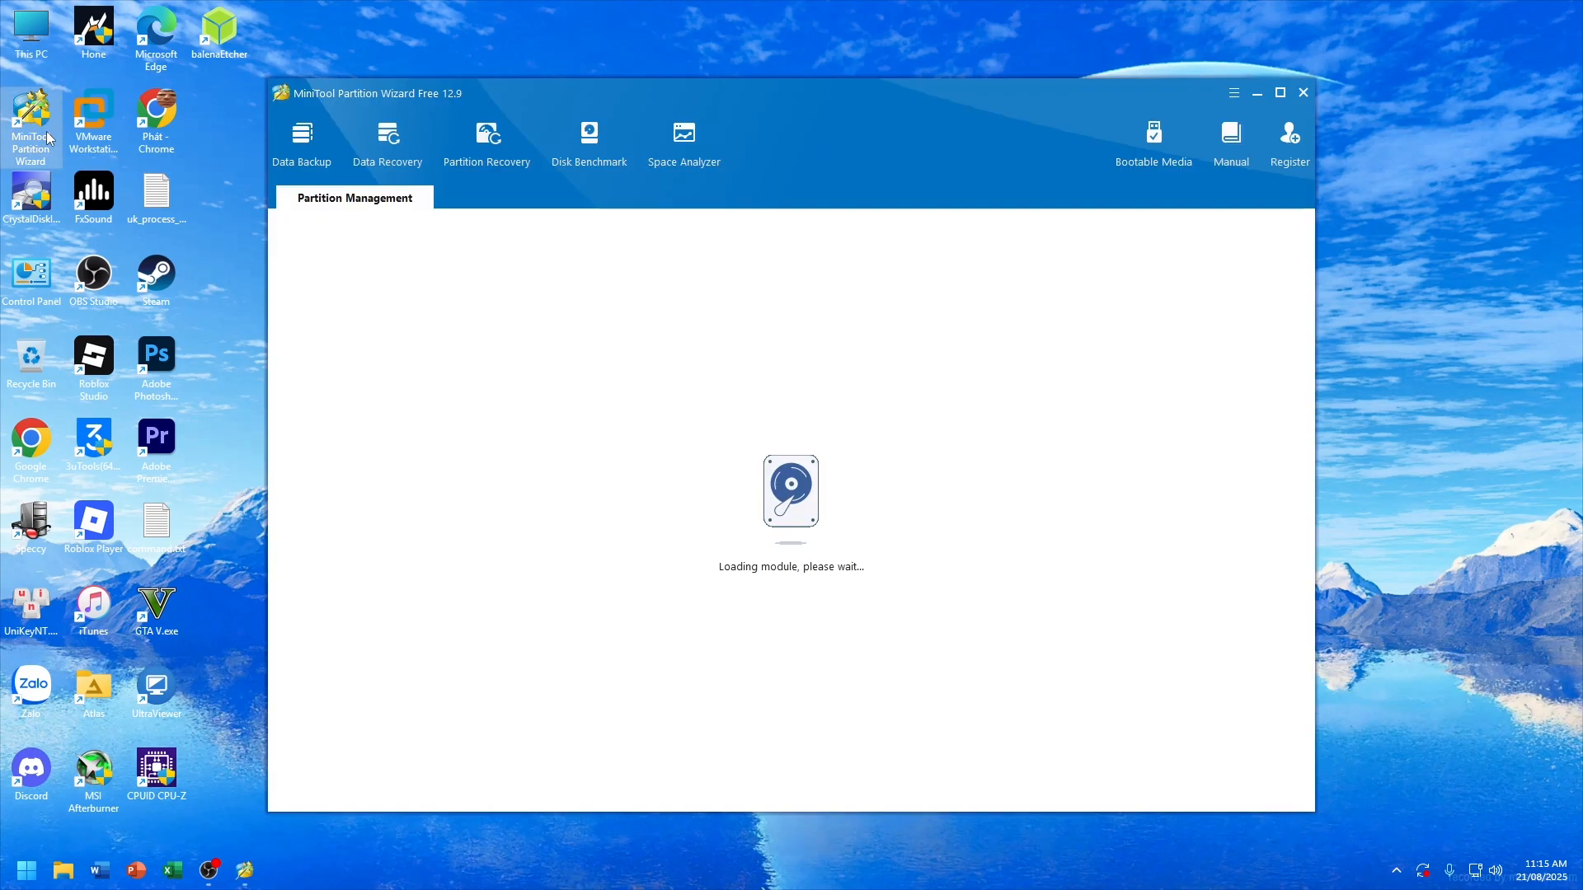
Step: Try to assign drive letter E: to the EFI partition on the Kingston USB drive and apply the pending change
{"action": "left_click", "coordinate": [790, 483]}
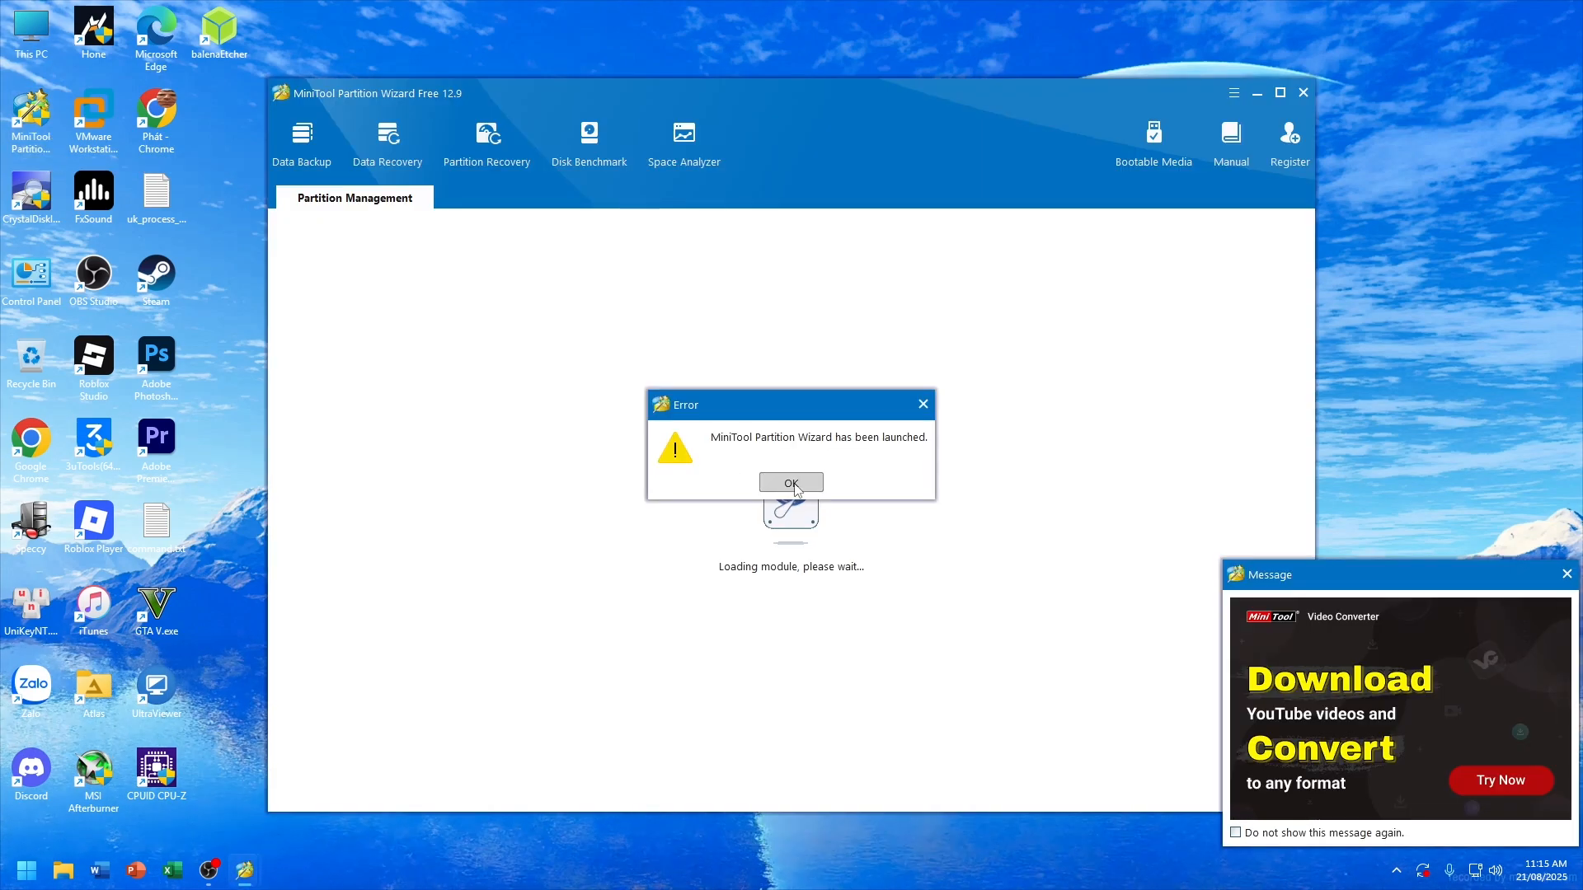
{"action": "scroll", "coordinate": [823, 640], "scroll_direction": "down", "scroll_amount": 3}
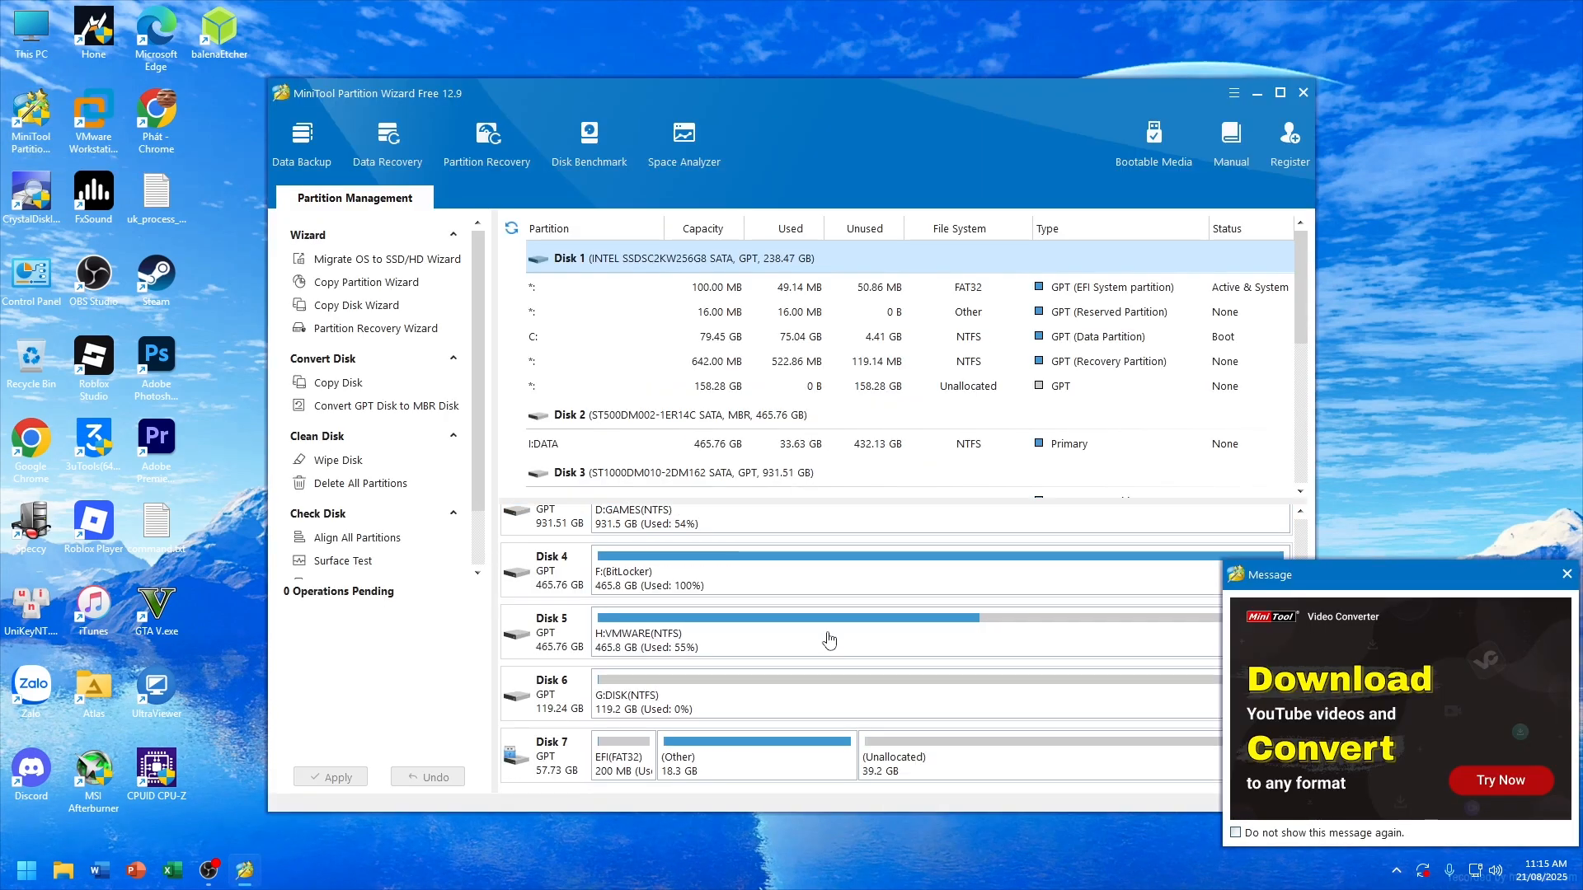
{"action": "left_click", "coordinate": [624, 763]}
{"action": "right_click", "coordinate": [624, 762]}
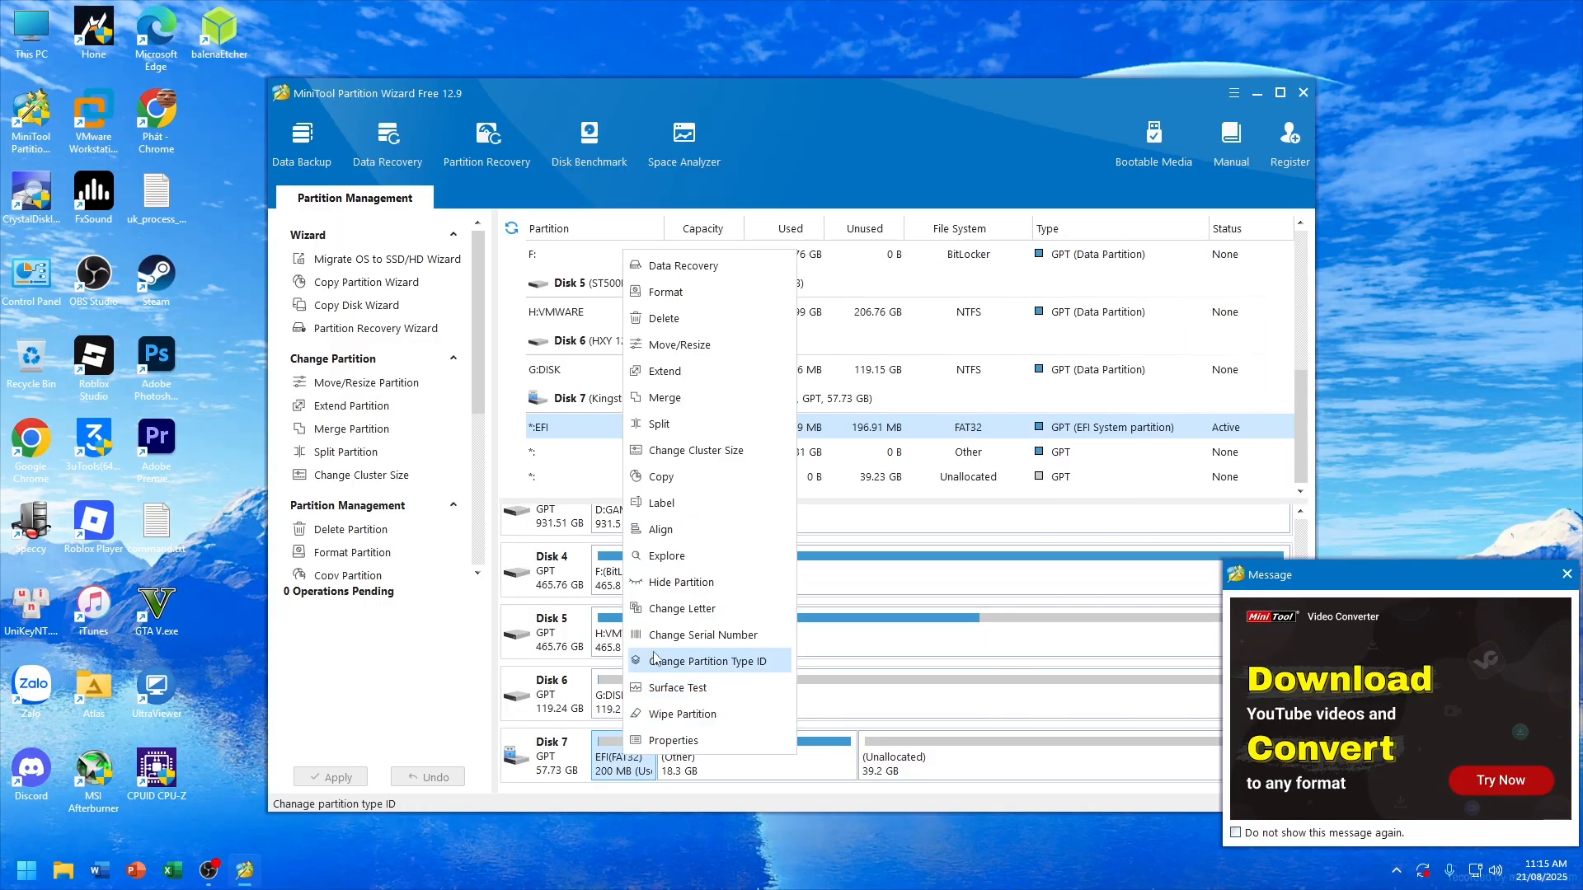
{"action": "left_click", "coordinate": [674, 615]}
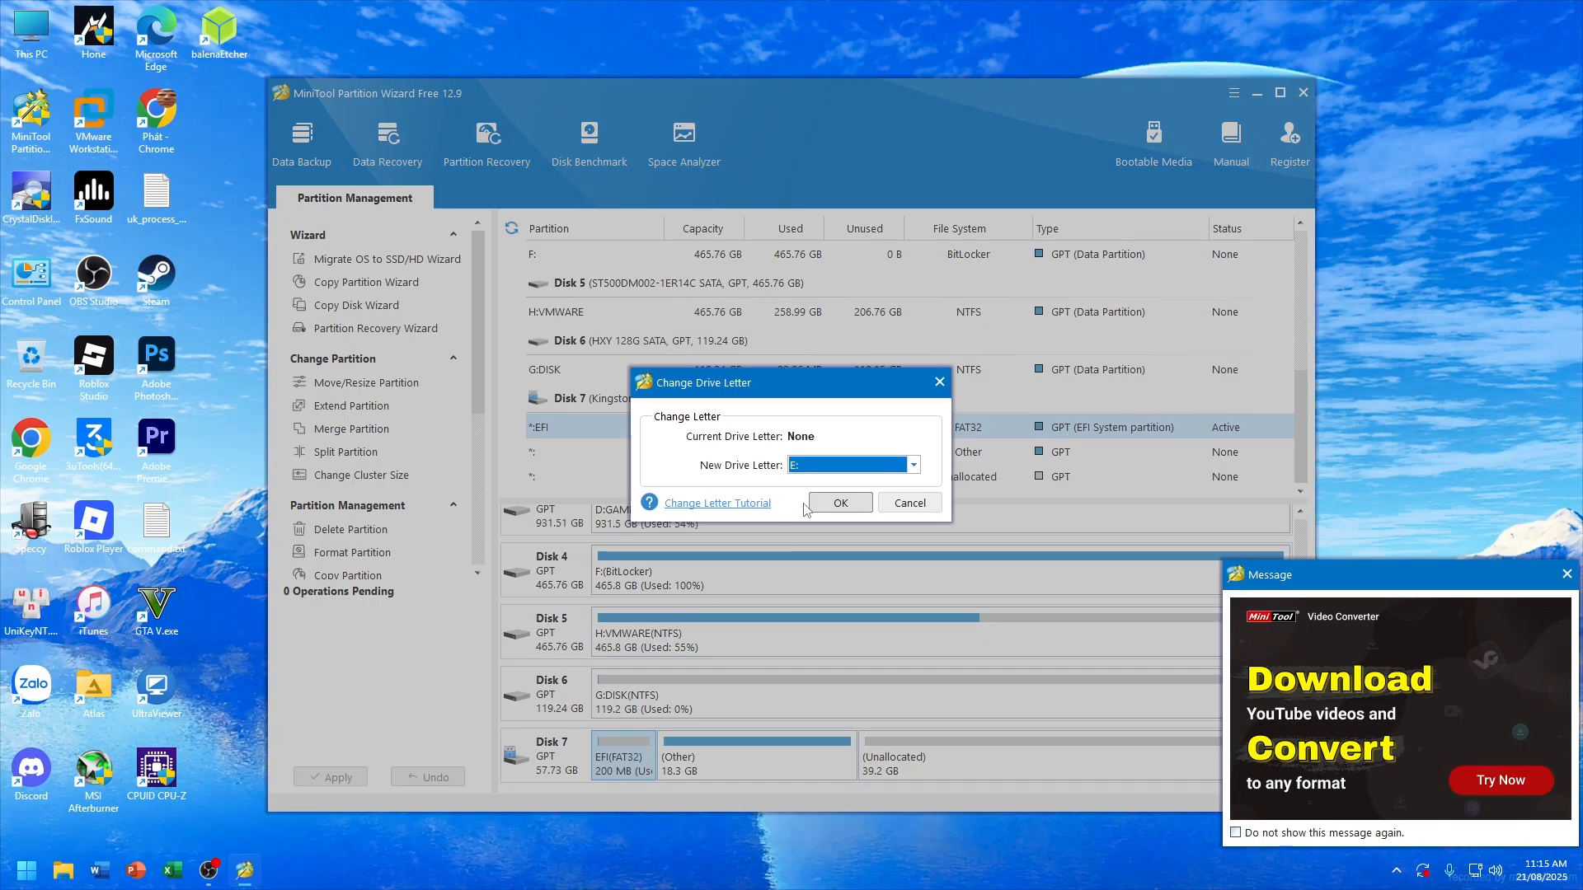
{"action": "left_click", "coordinate": [839, 503]}
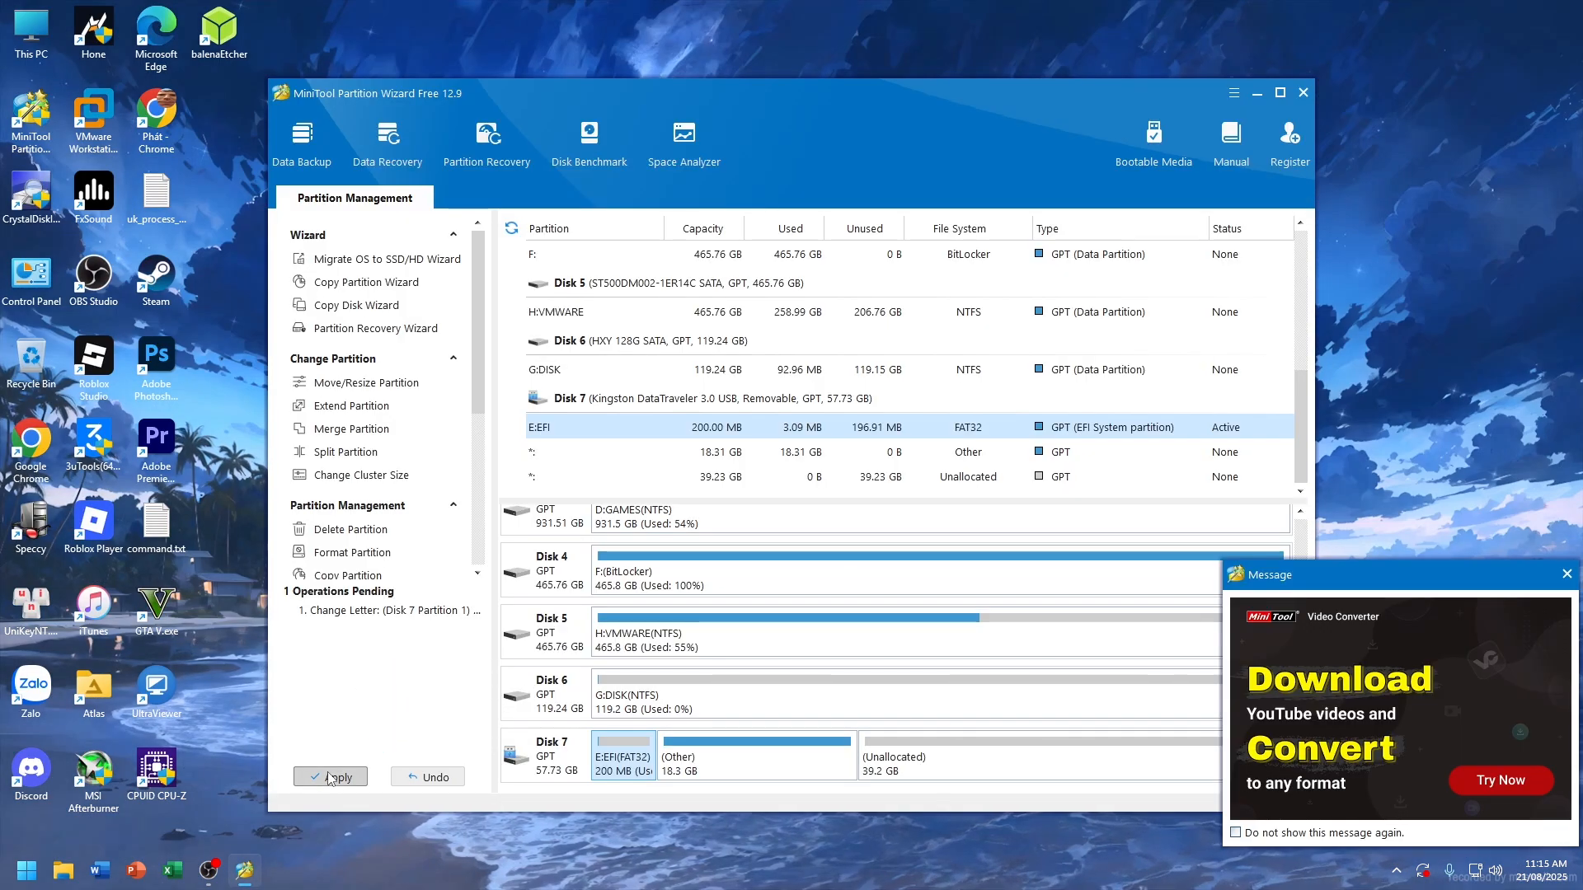
{"action": "left_click", "coordinate": [329, 778]}
{"action": "left_click", "coordinate": [752, 493]}
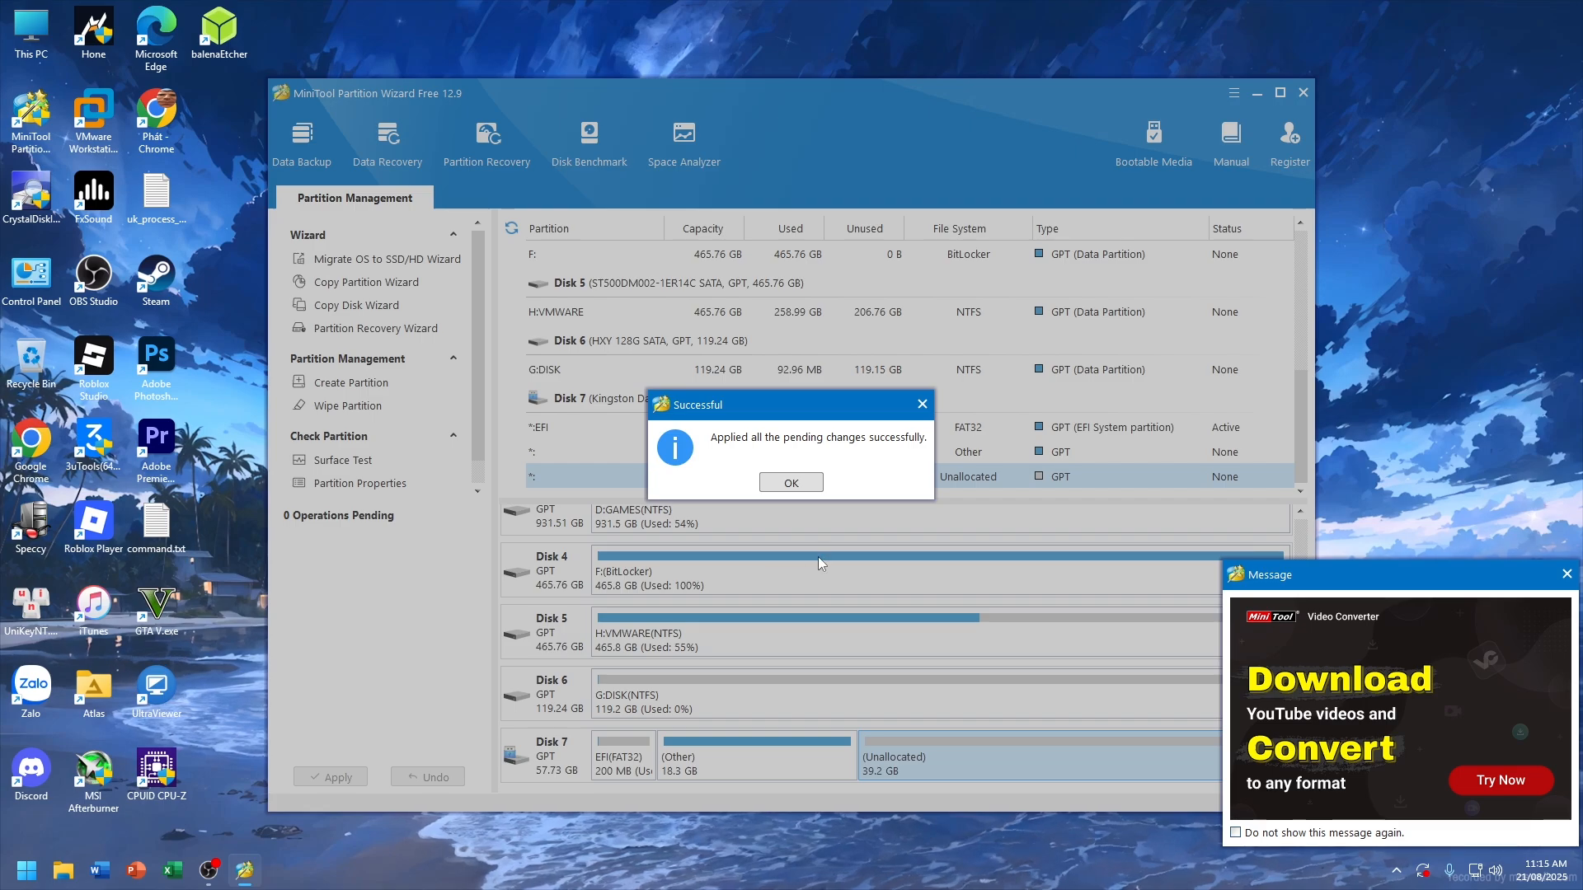
{"action": "left_click", "coordinate": [802, 488]}
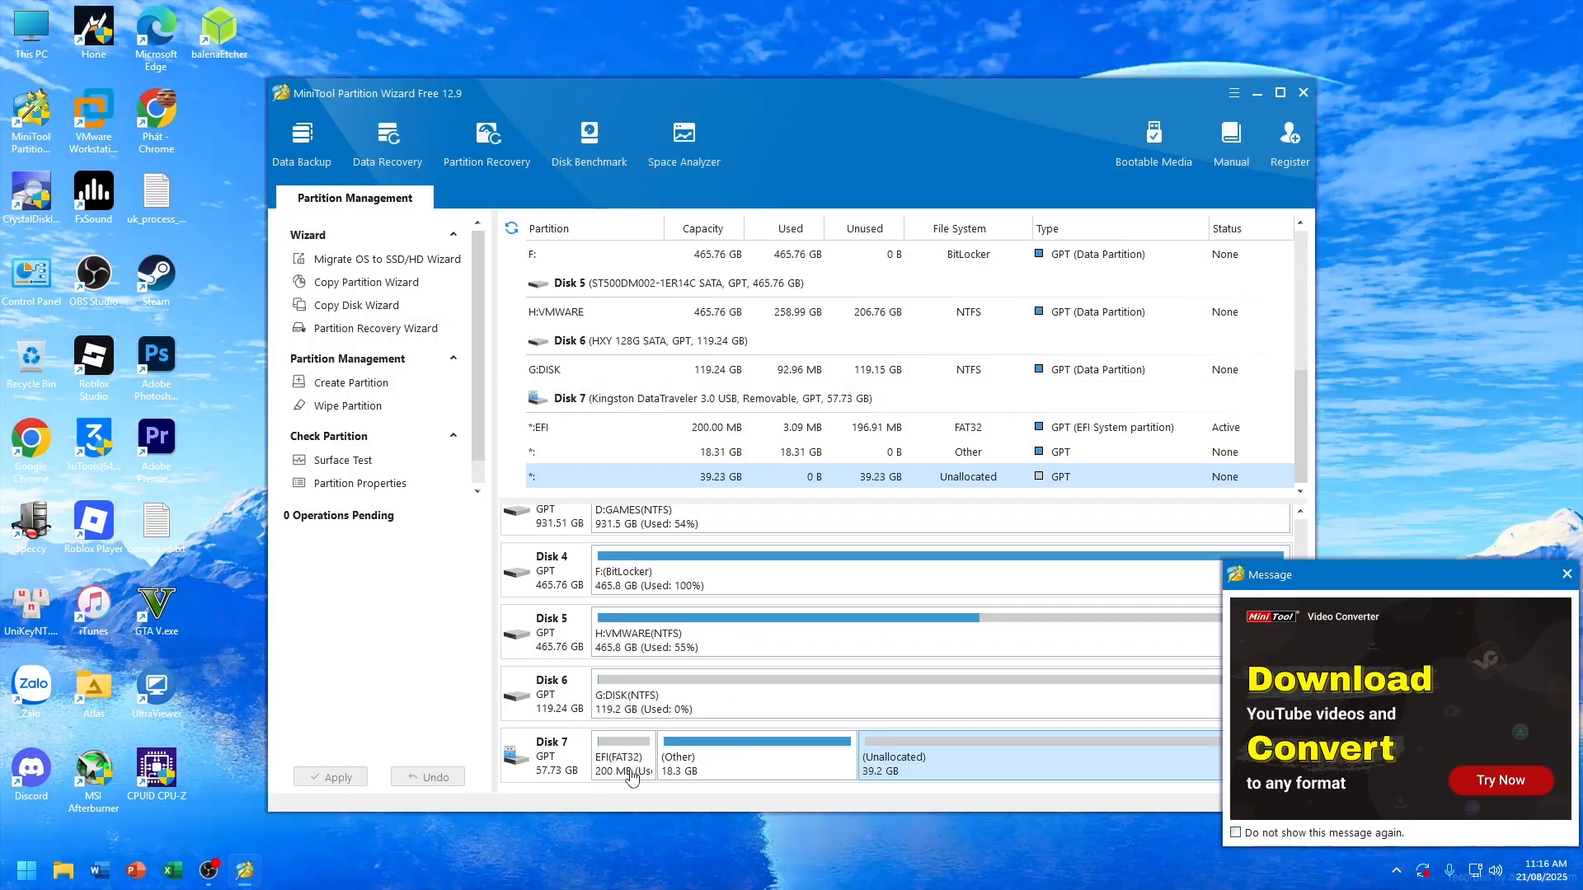
Step: Assign drive letter E: to the Kingston drive's EFI partition again, apply the change, and quit MiniTool Partition Wizard
{"action": "left_click", "coordinate": [631, 765]}
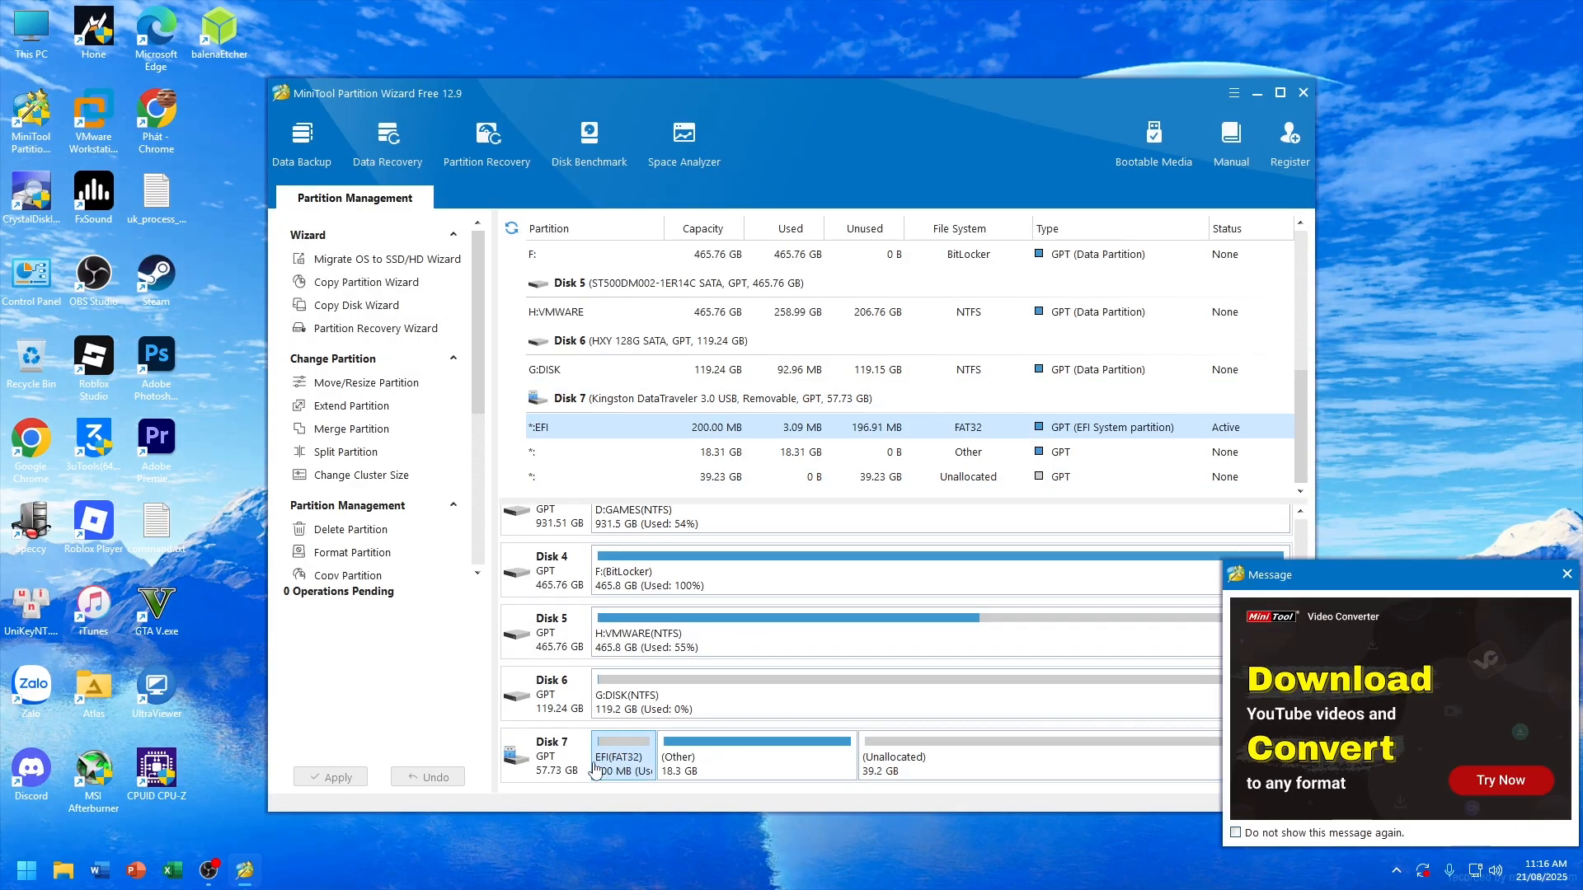
{"action": "right_click", "coordinate": [636, 766]}
{"action": "left_click", "coordinate": [684, 611]}
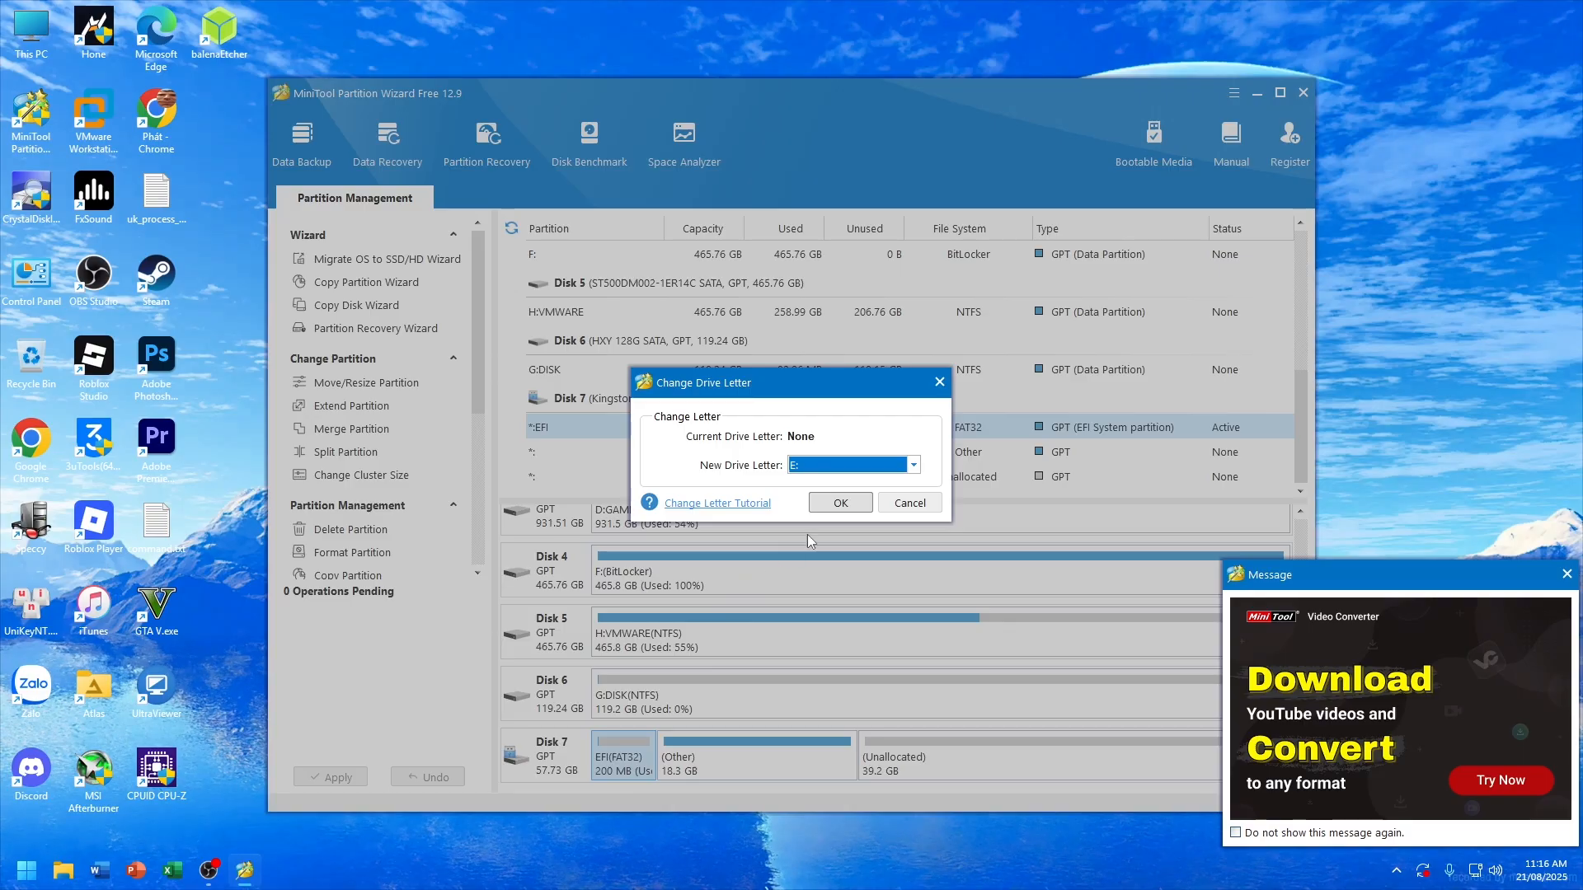
{"action": "left_click", "coordinate": [834, 504]}
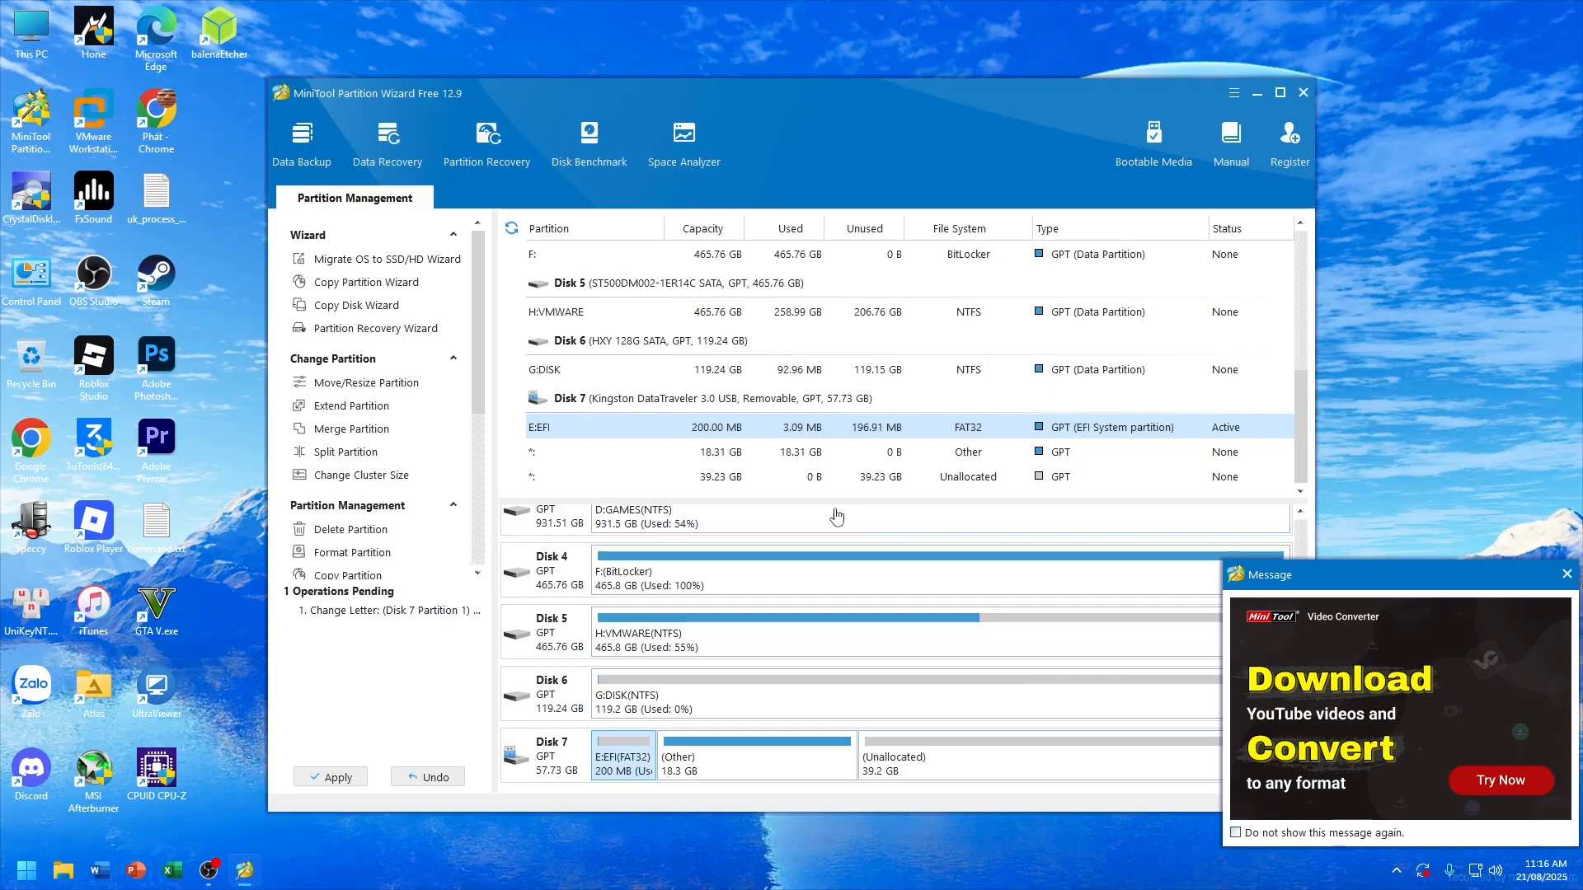
{"action": "left_click", "coordinate": [338, 777]}
{"action": "left_click", "coordinate": [756, 493]}
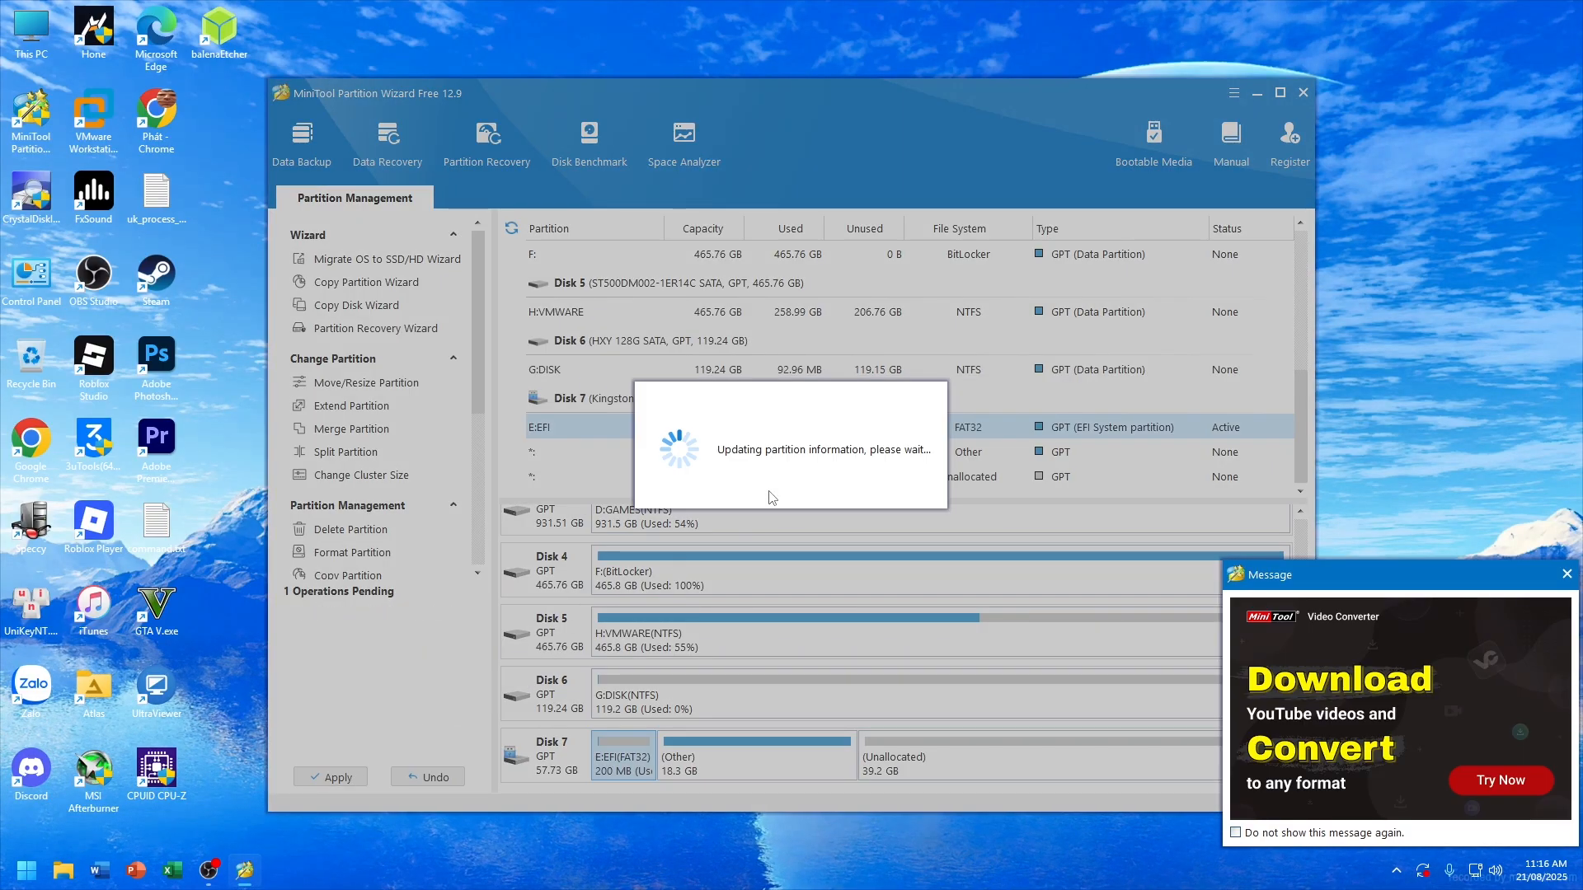
{"action": "left_click", "coordinate": [770, 491]}
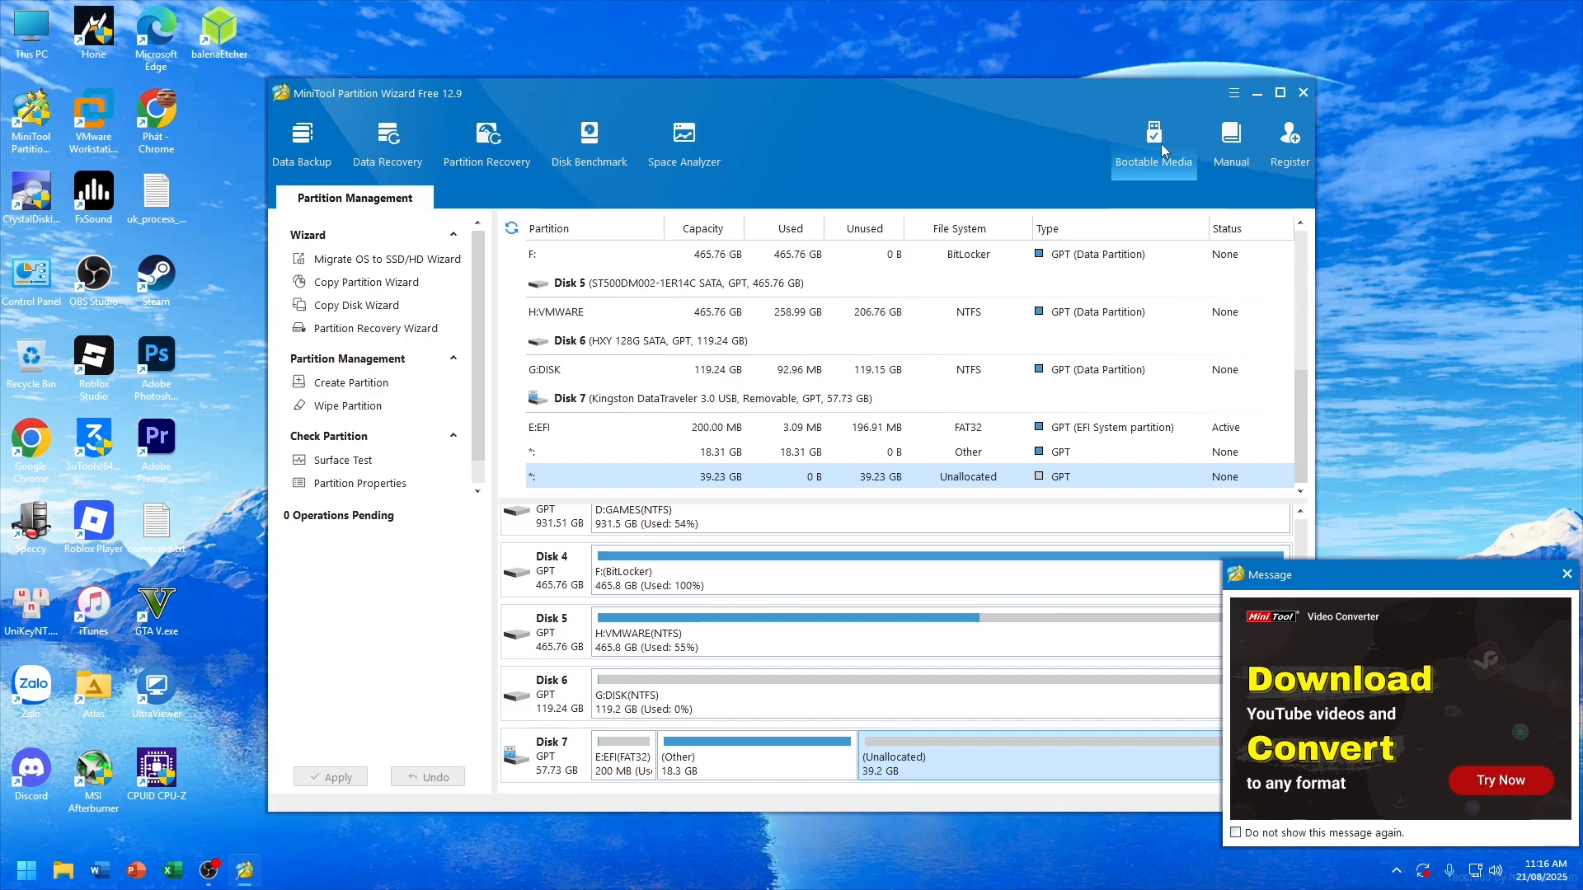
{"action": "left_click", "coordinate": [1303, 93]}
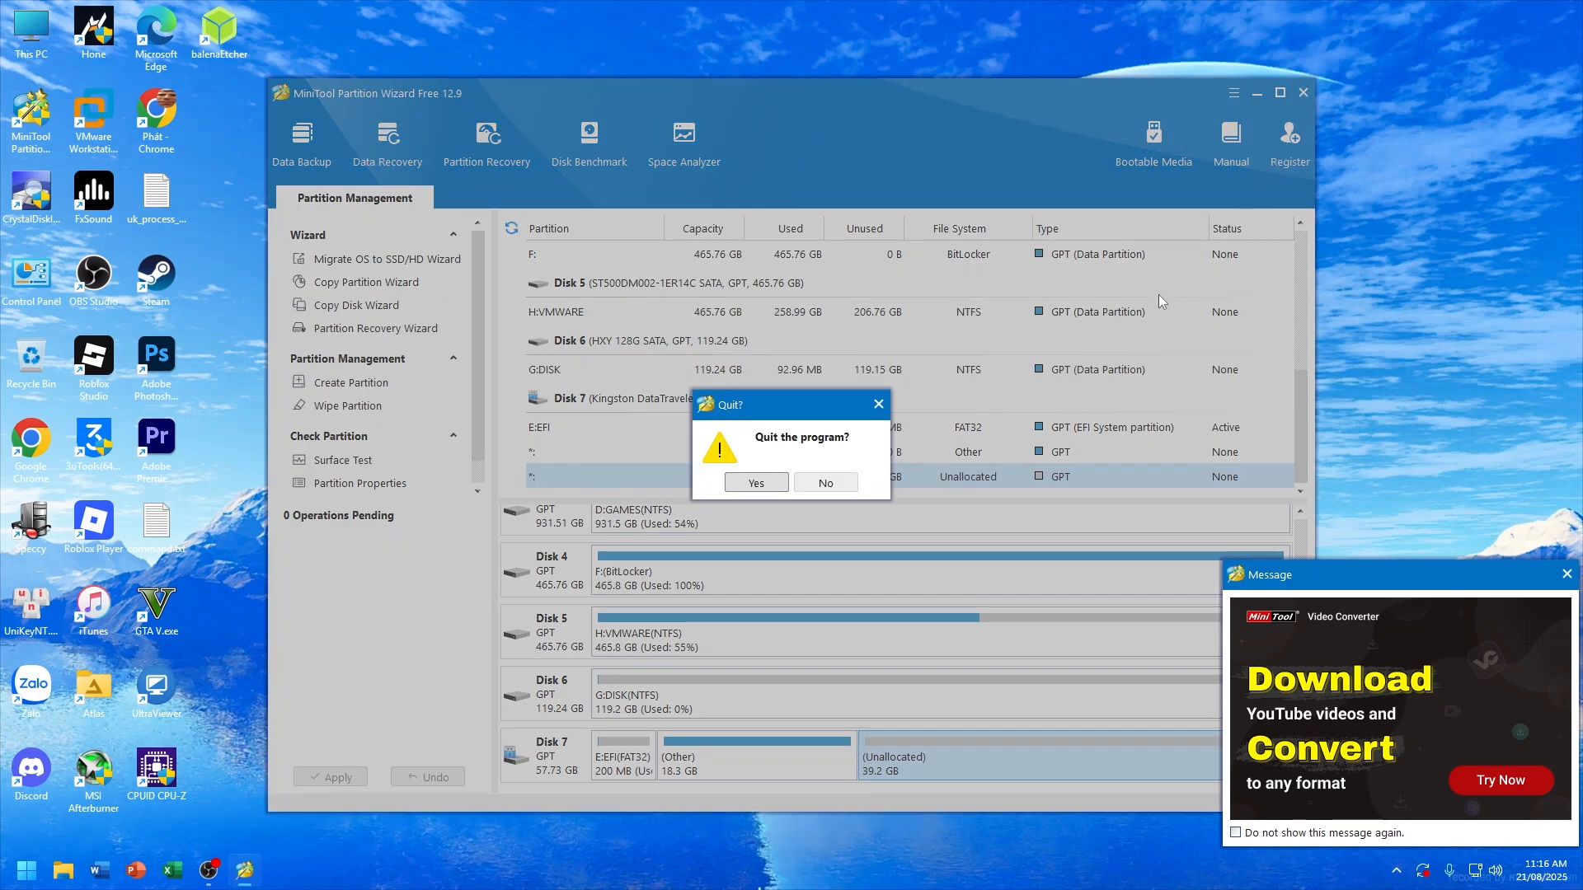
{"action": "left_click", "coordinate": [748, 488]}
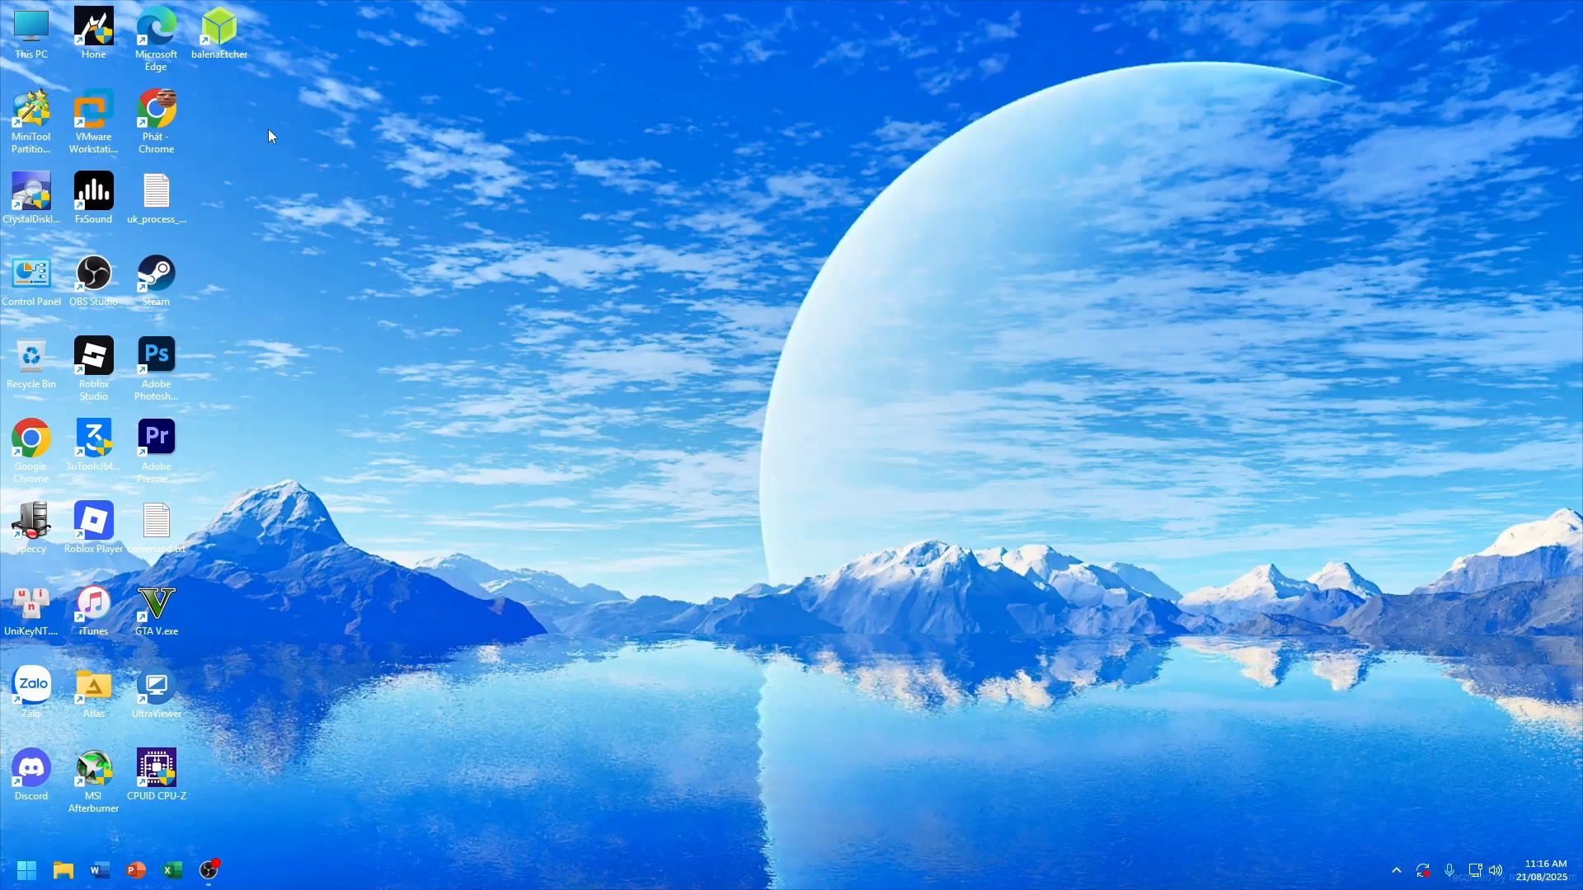
Step: Extract explorerpp_x64.zip into its own explorerpp_x64 folder inside gg download on DATA (I:)
{"action": "double_click", "coordinate": [43, 41]}
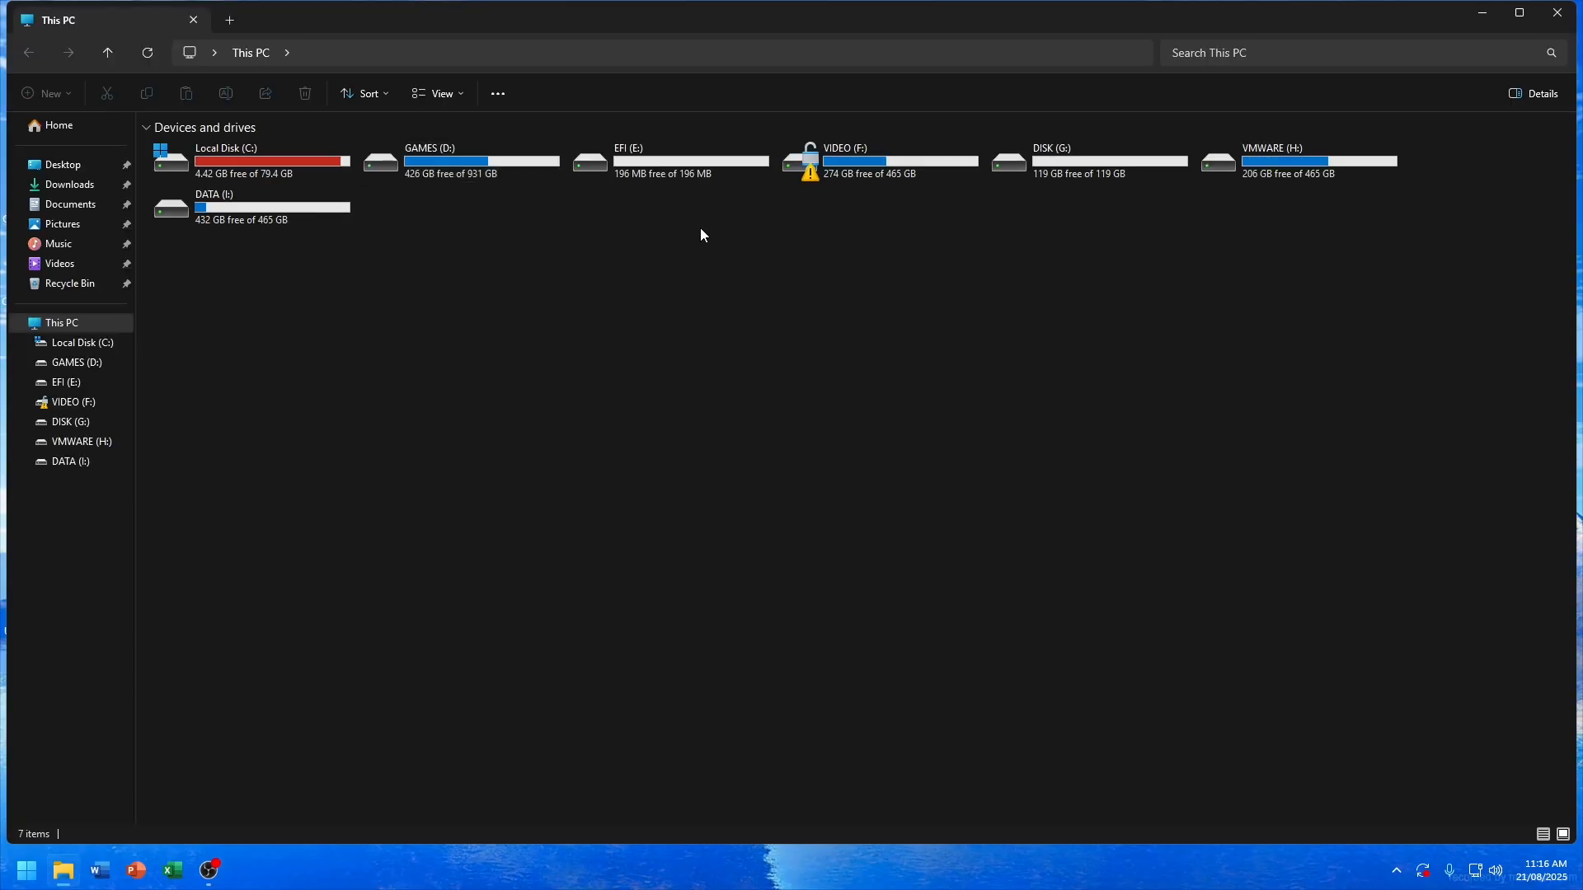
{"action": "double_click", "coordinate": [315, 211]}
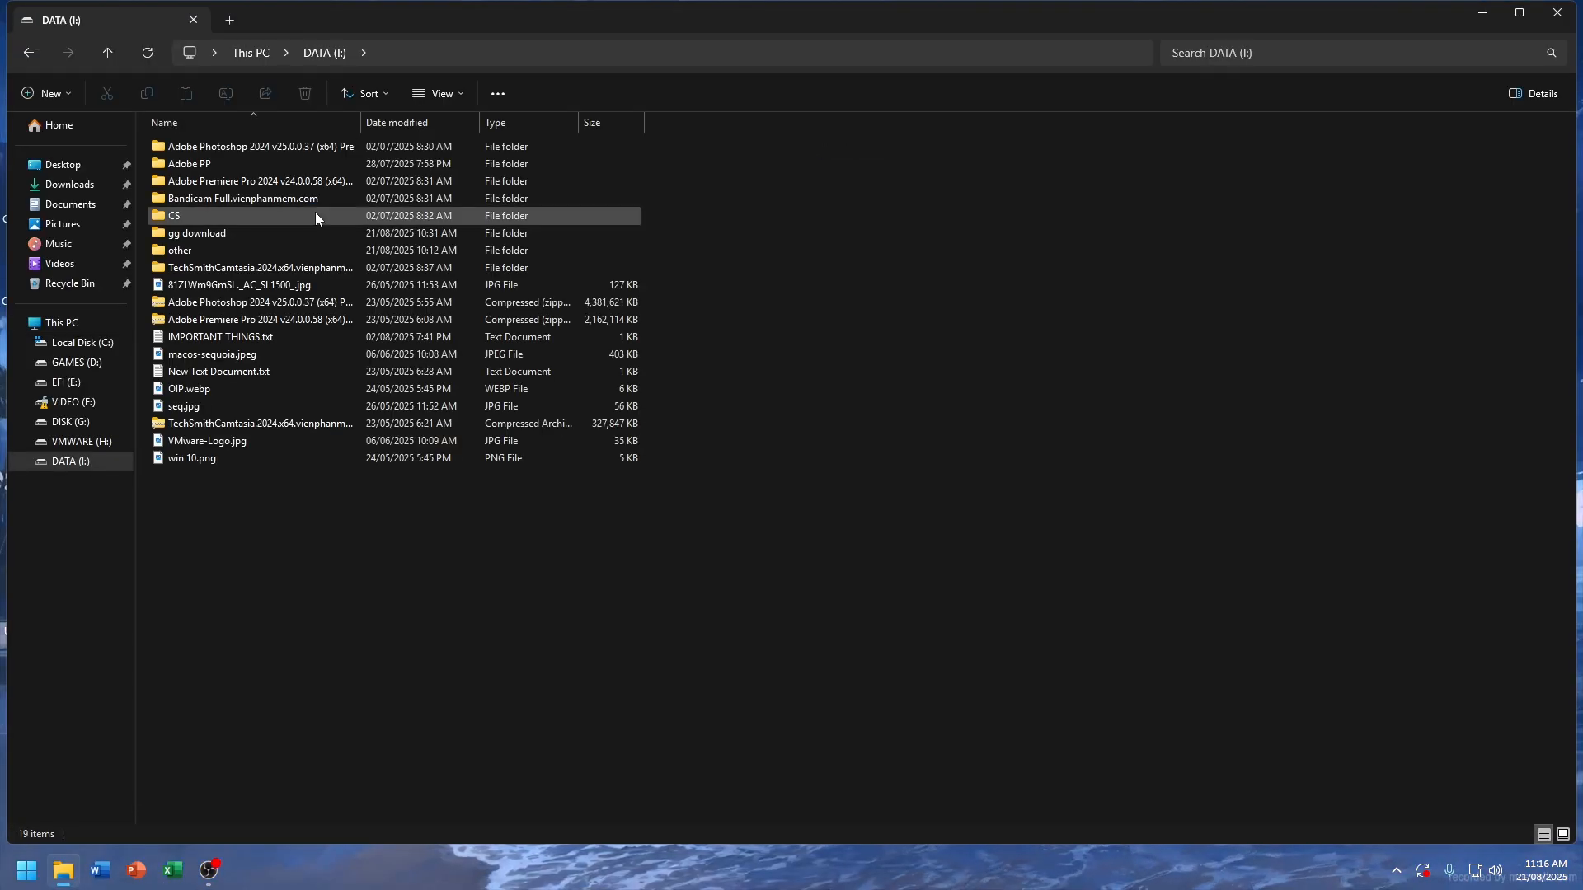
{"action": "left_click", "coordinate": [308, 234]}
{"action": "double_click", "coordinate": [309, 234]}
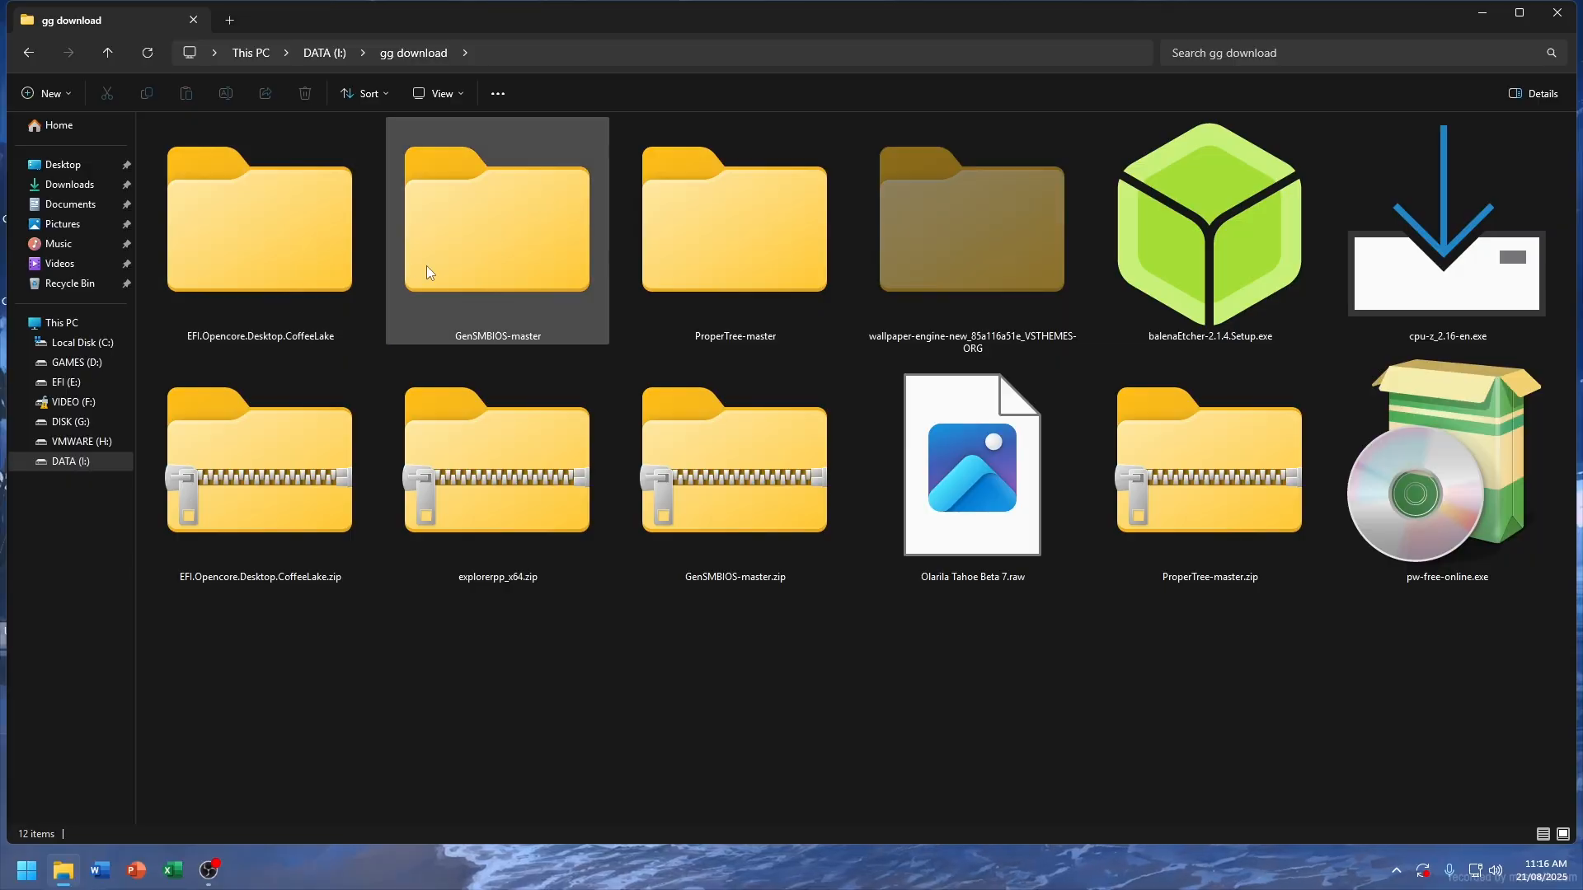
{"action": "left_click", "coordinate": [544, 495]}
{"action": "right_click", "coordinate": [552, 498]}
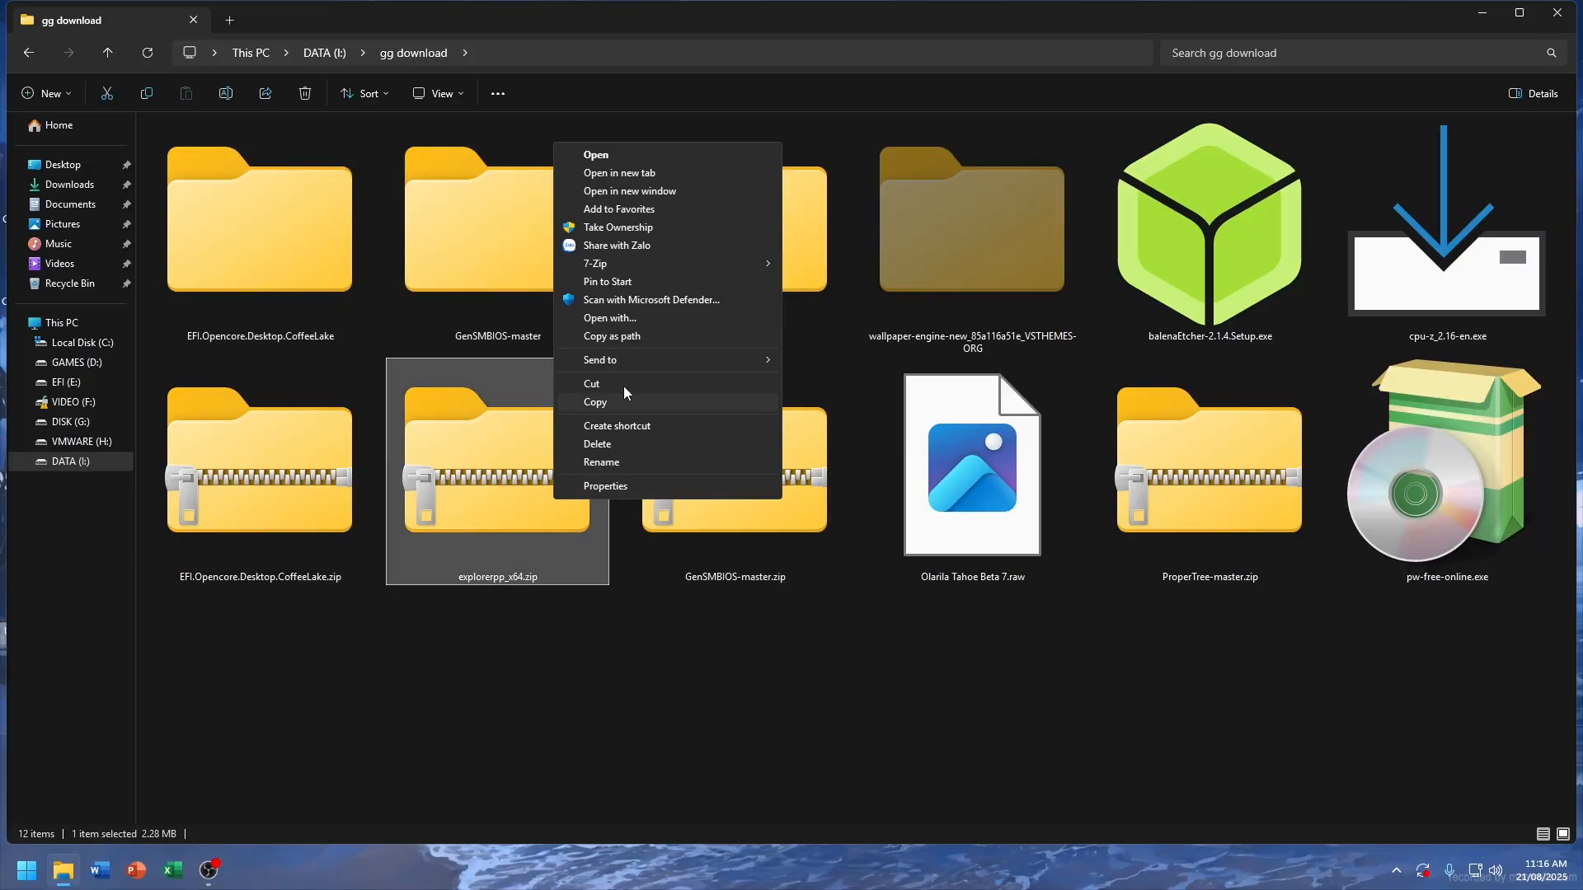
{"action": "mouse_move", "coordinate": [693, 272]}
{"action": "left_click", "coordinate": [833, 338]}
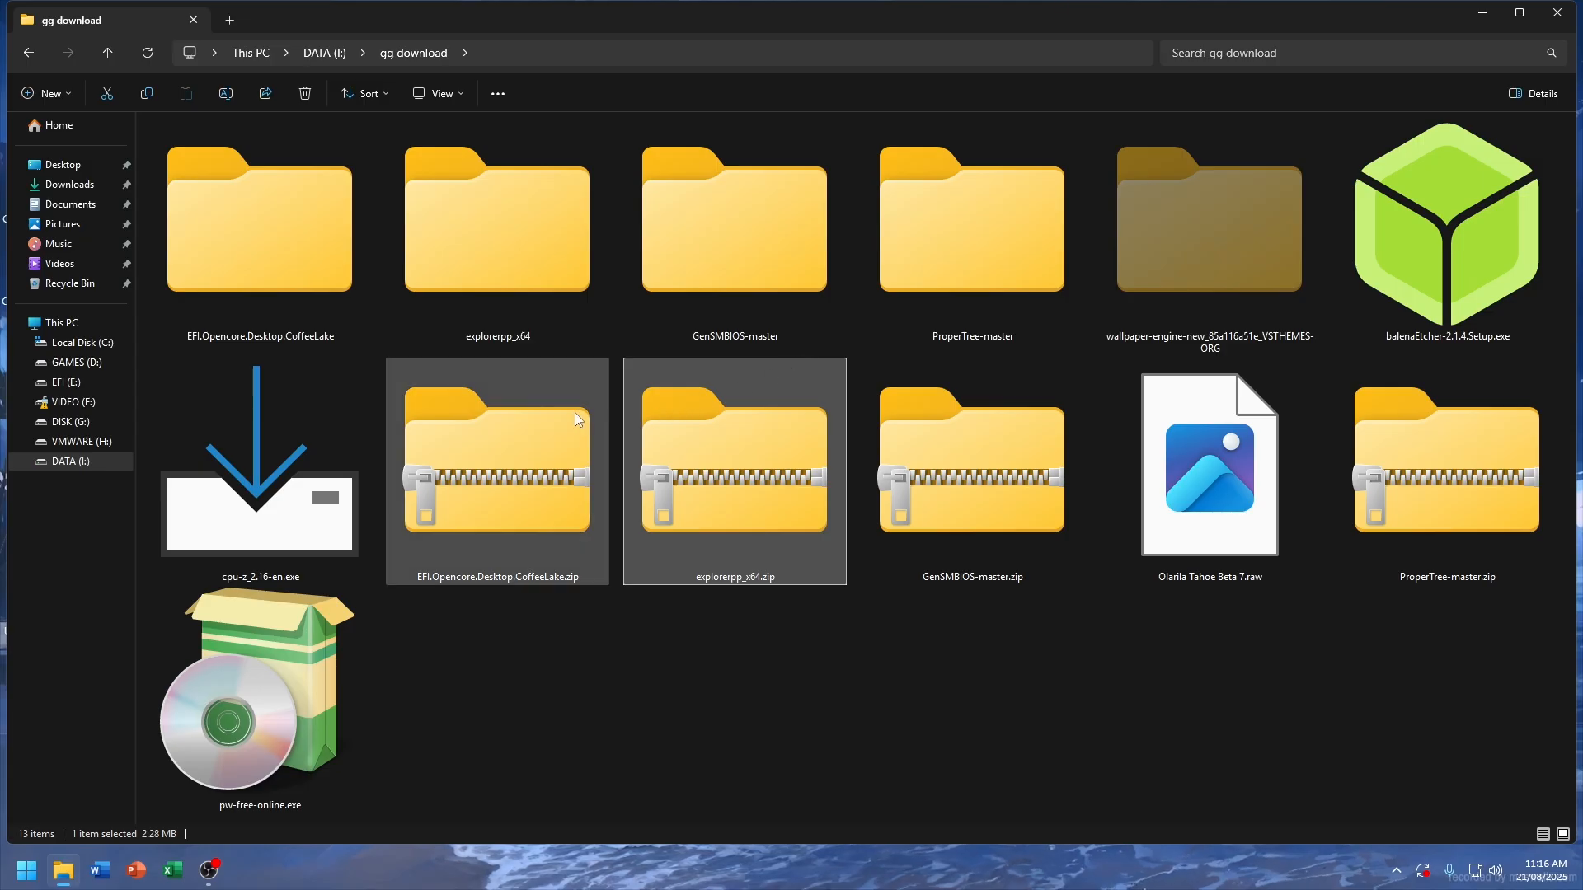
Step: Launch Explorer++.exe from the explorerpp_x64 folder and open the EFI (E:) drive in it
{"action": "double_click", "coordinate": [546, 291]}
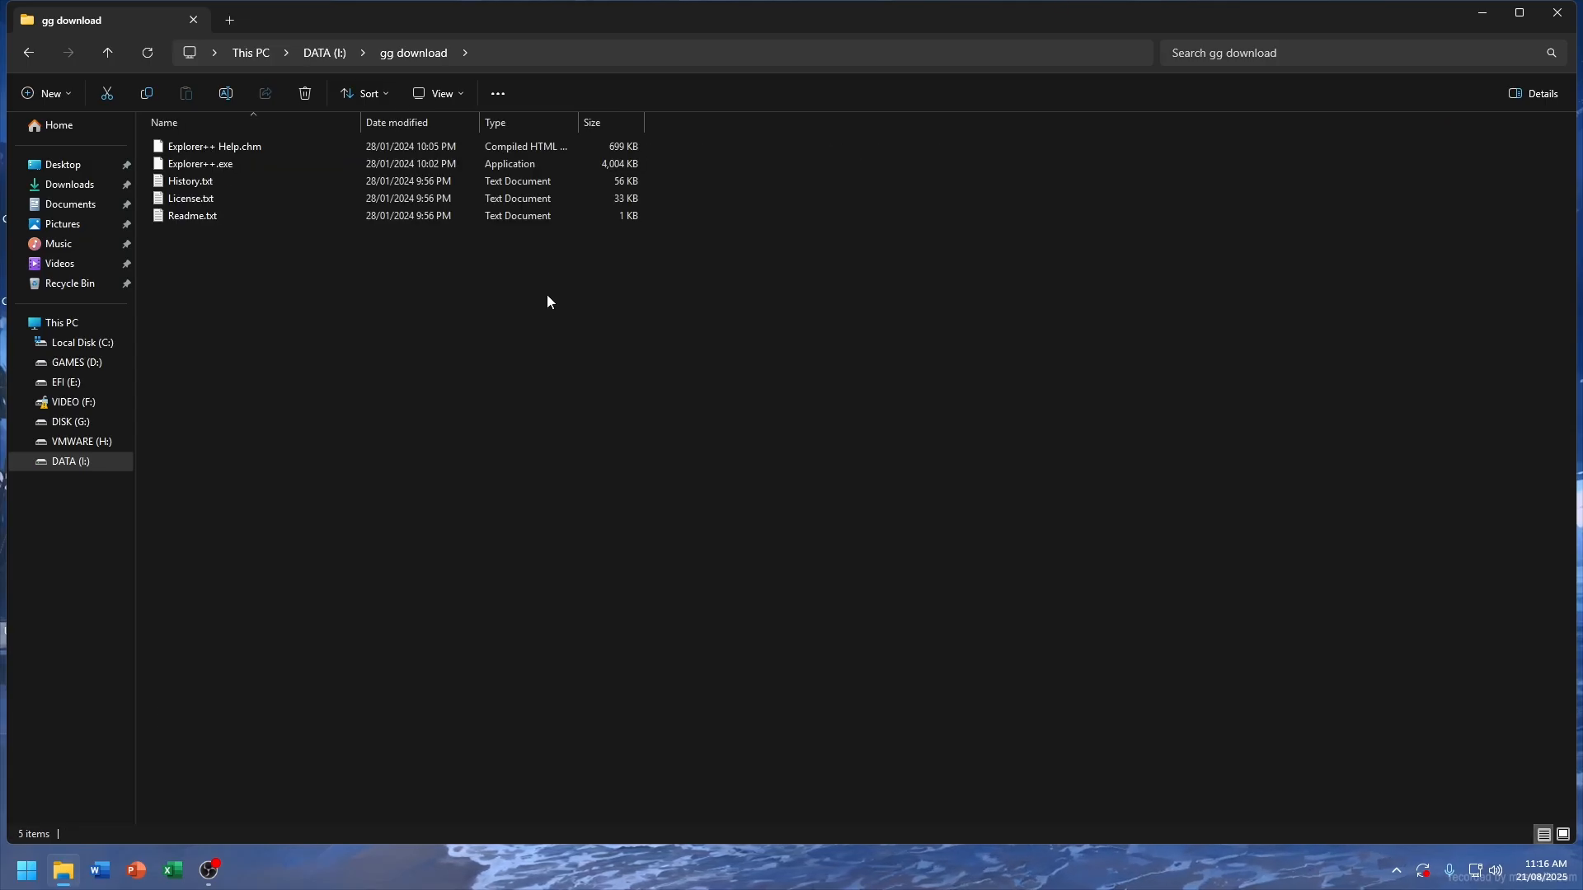
{"action": "right_click", "coordinate": [359, 162]}
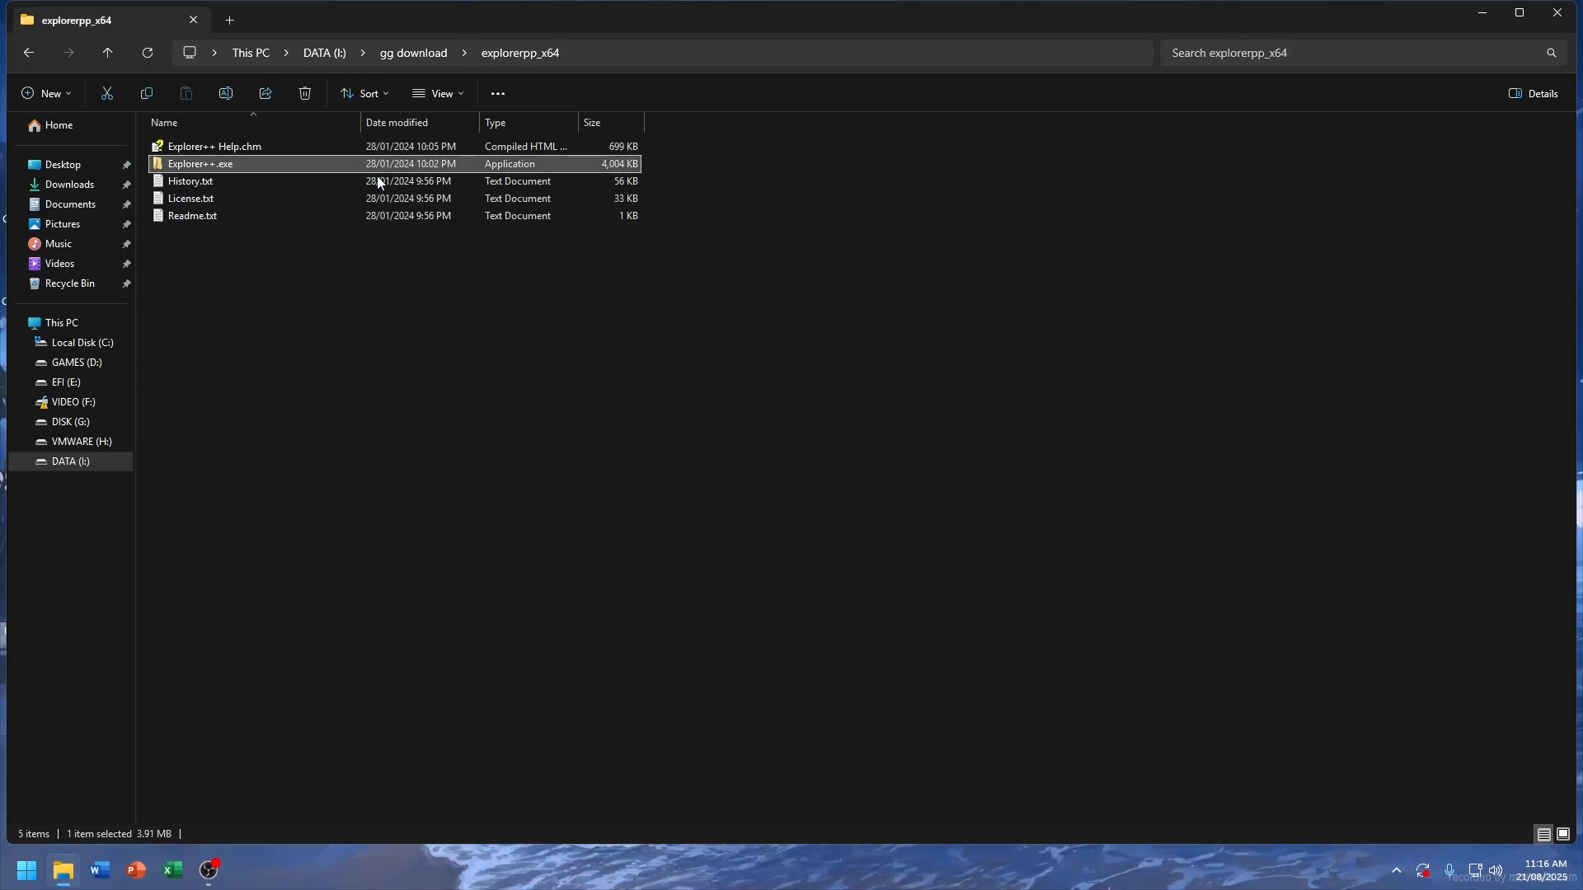
{"action": "left_click", "coordinate": [419, 214]}
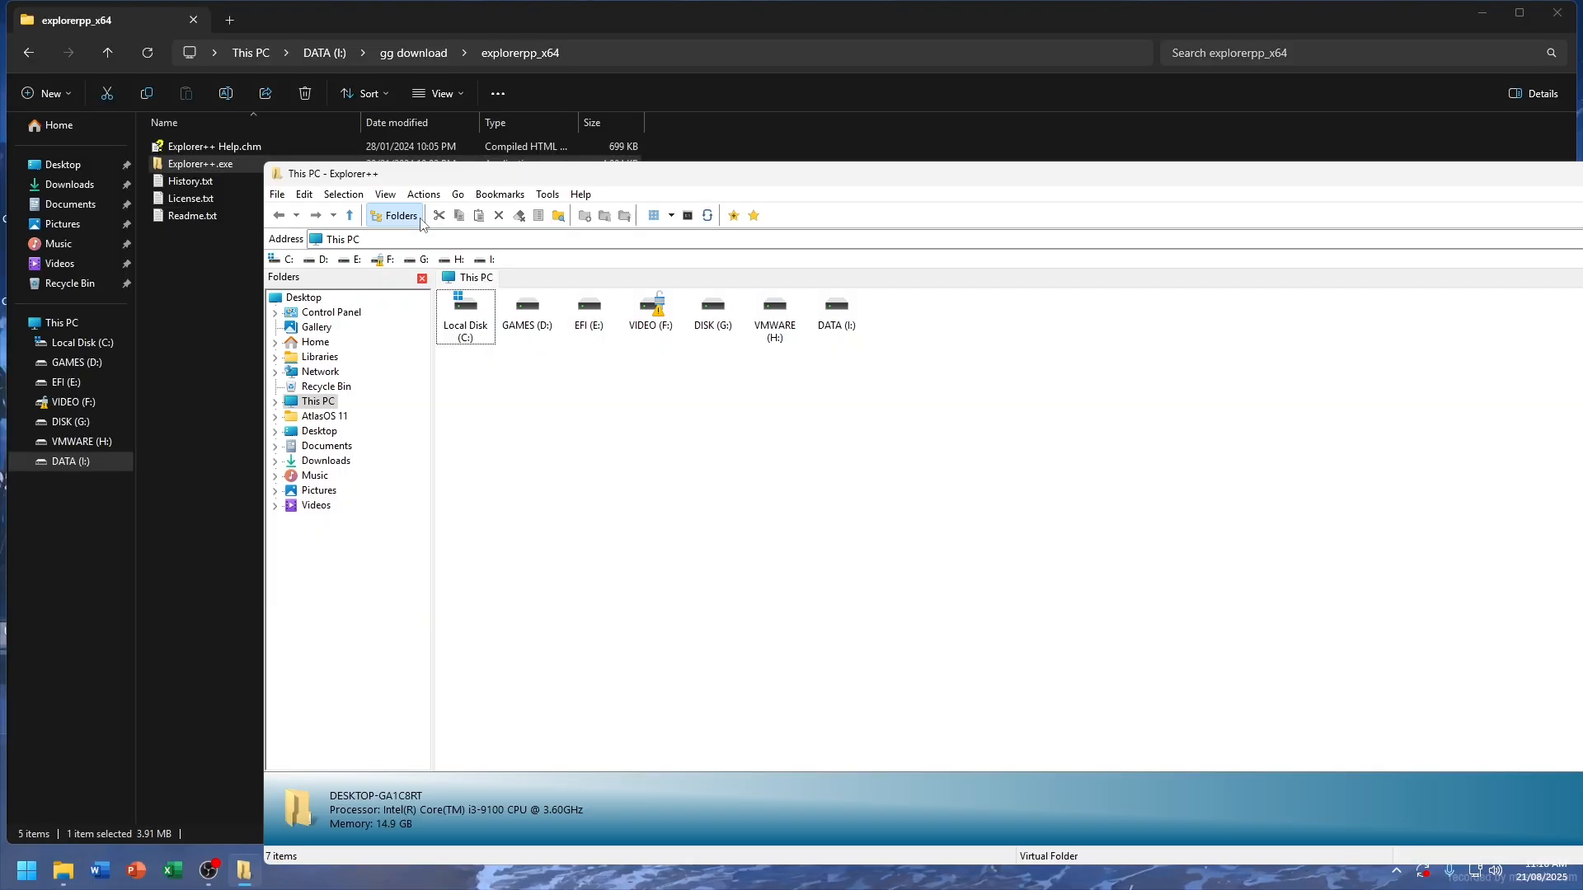
{"action": "double_click", "coordinate": [589, 312]}
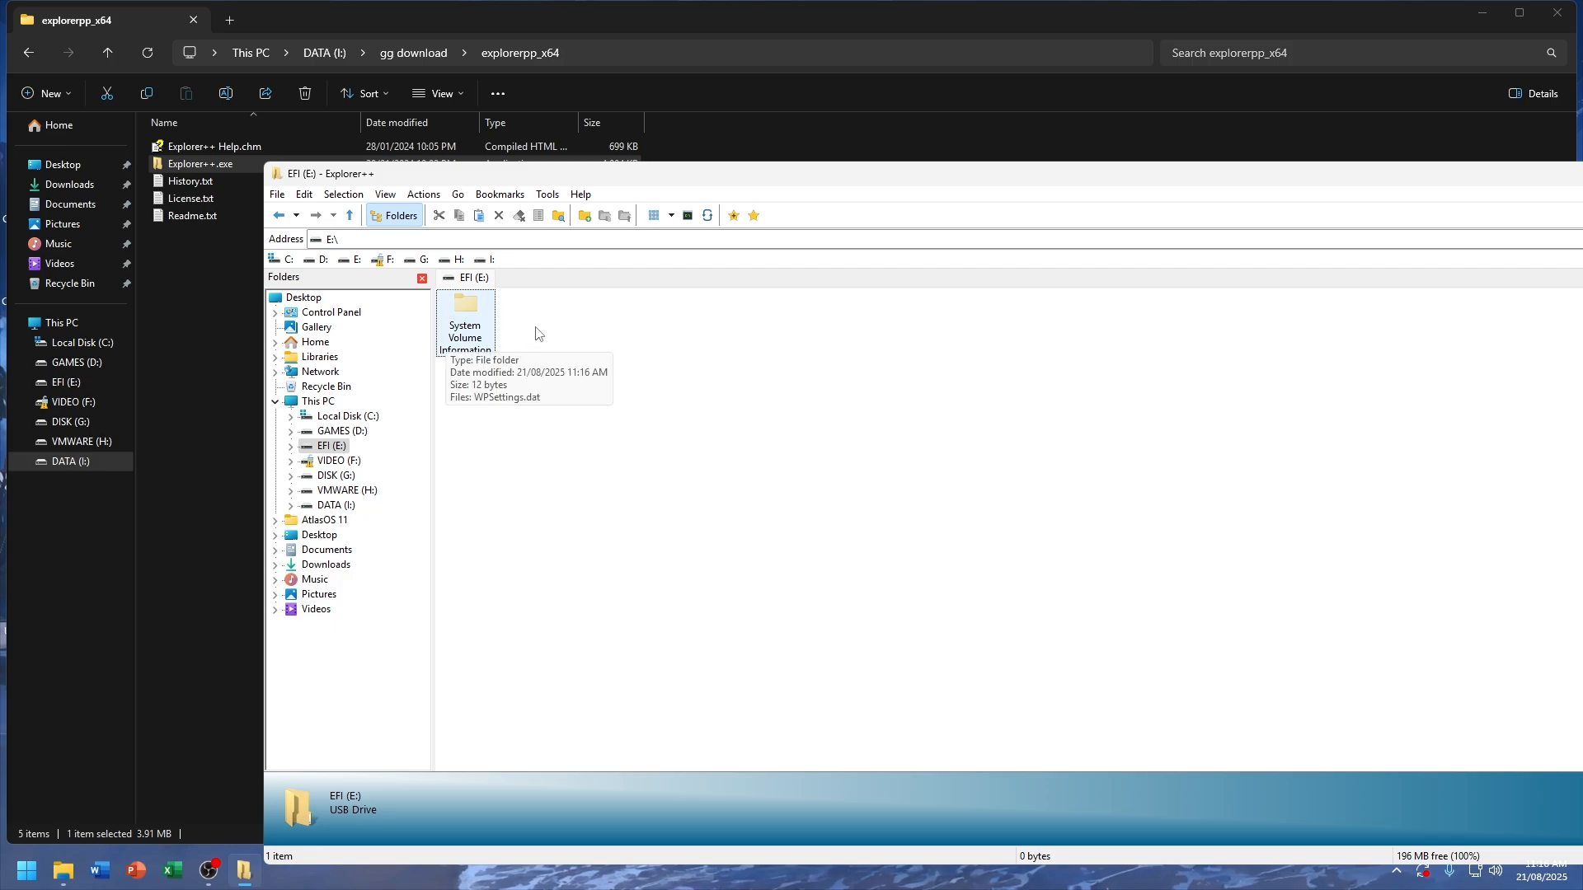
{"action": "mouse_move", "coordinate": [498, 328]}
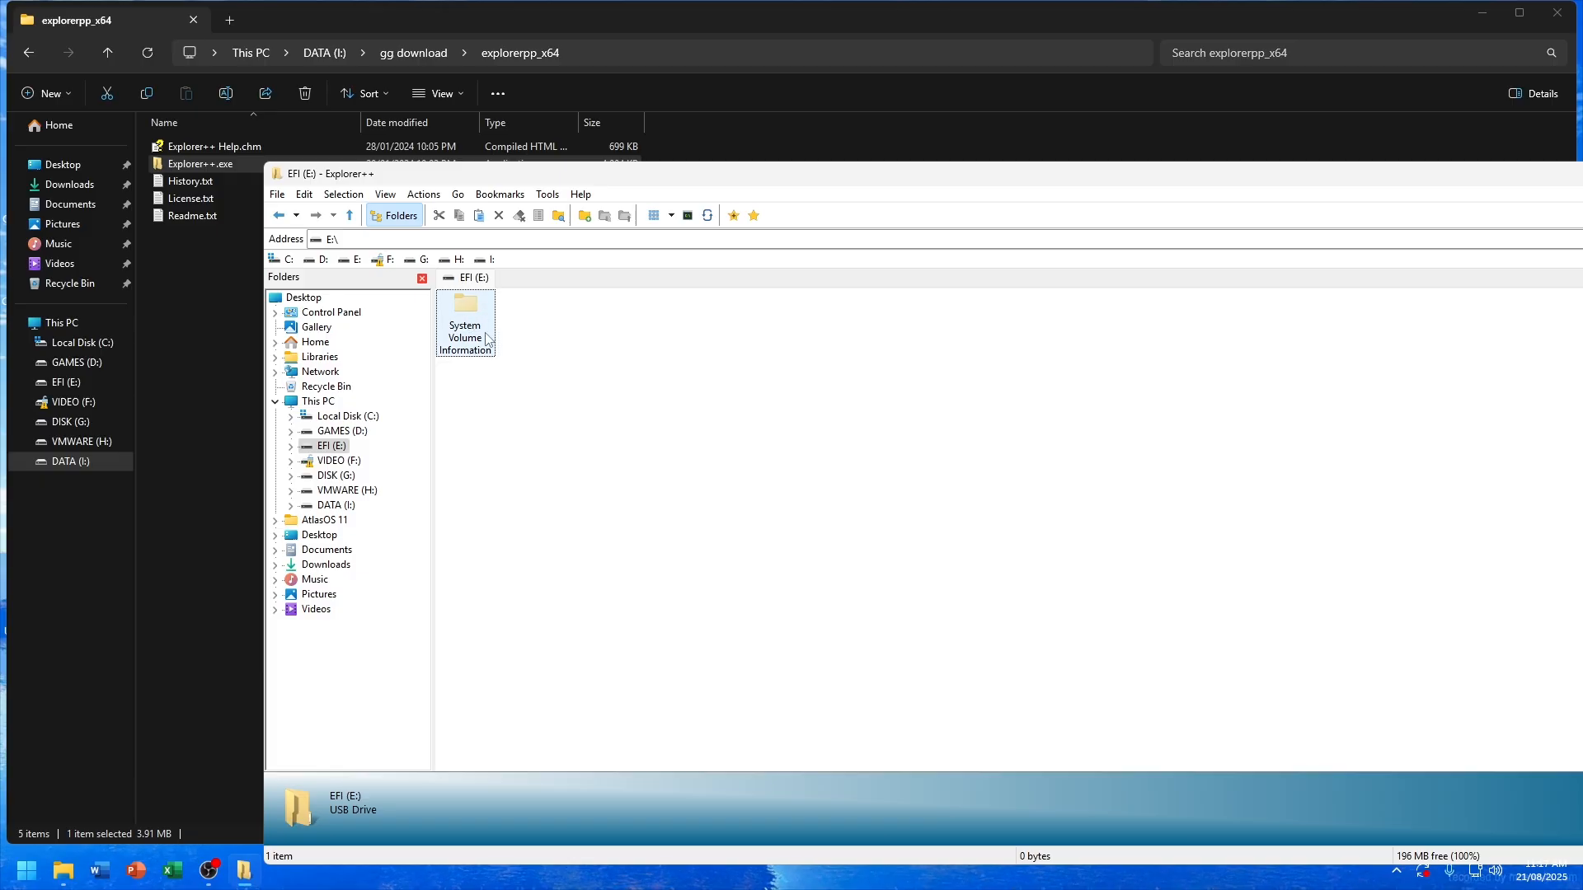
{"action": "mouse_move", "coordinate": [487, 357]}
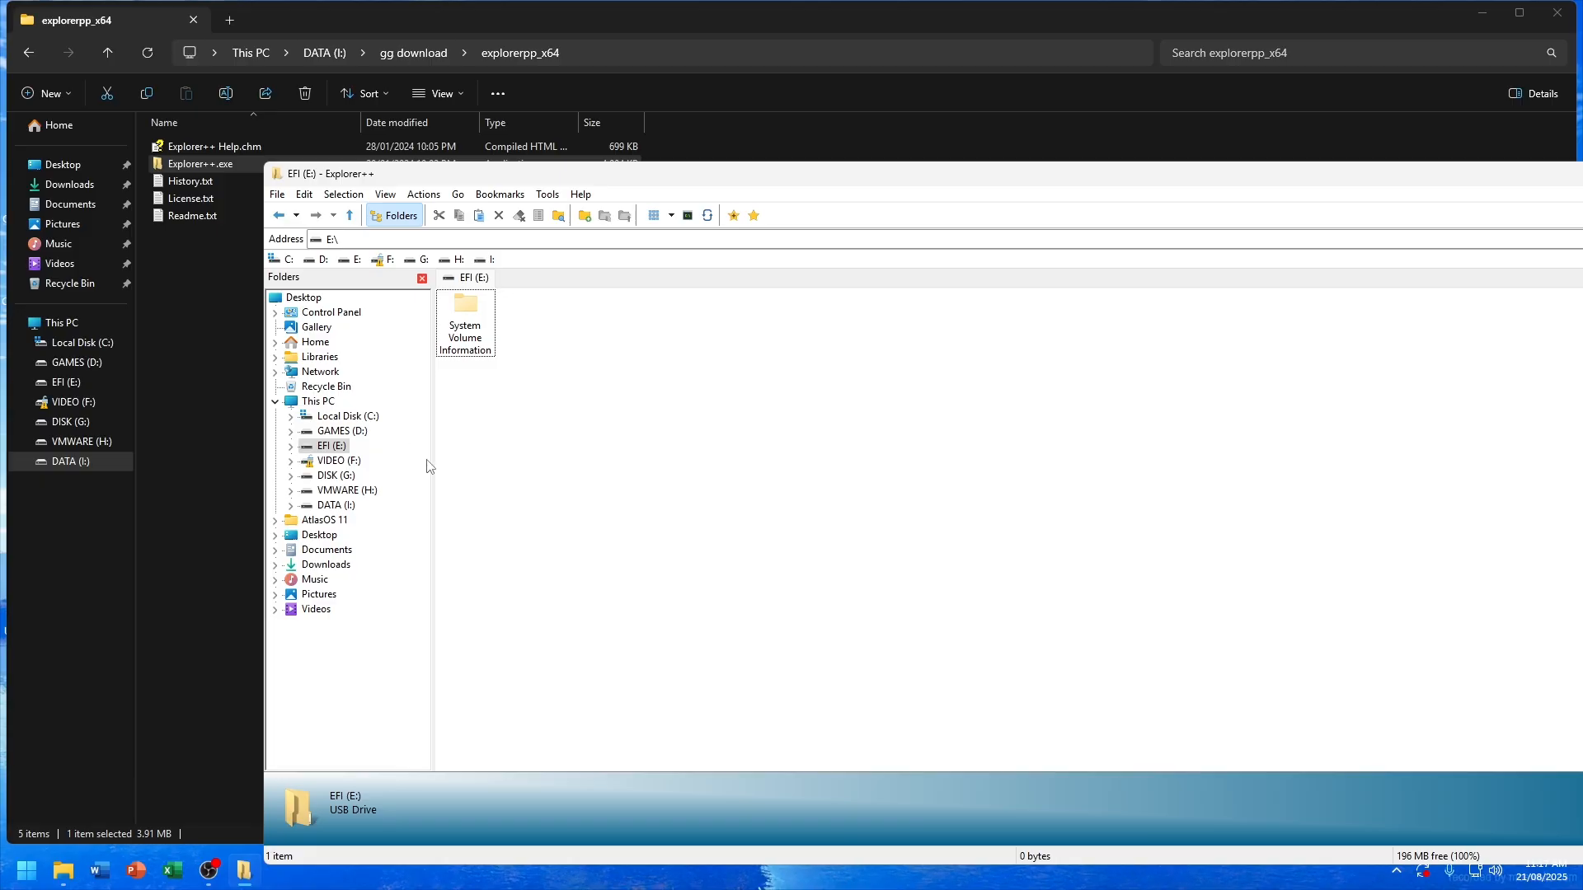
Step: Copy the __MACOSX and EFI folders from gg download\EFI.Opencore.Desktop.CoffeeLake on DATA (I:) to the root of EFI (E:)
{"action": "left_click", "coordinate": [291, 507]}
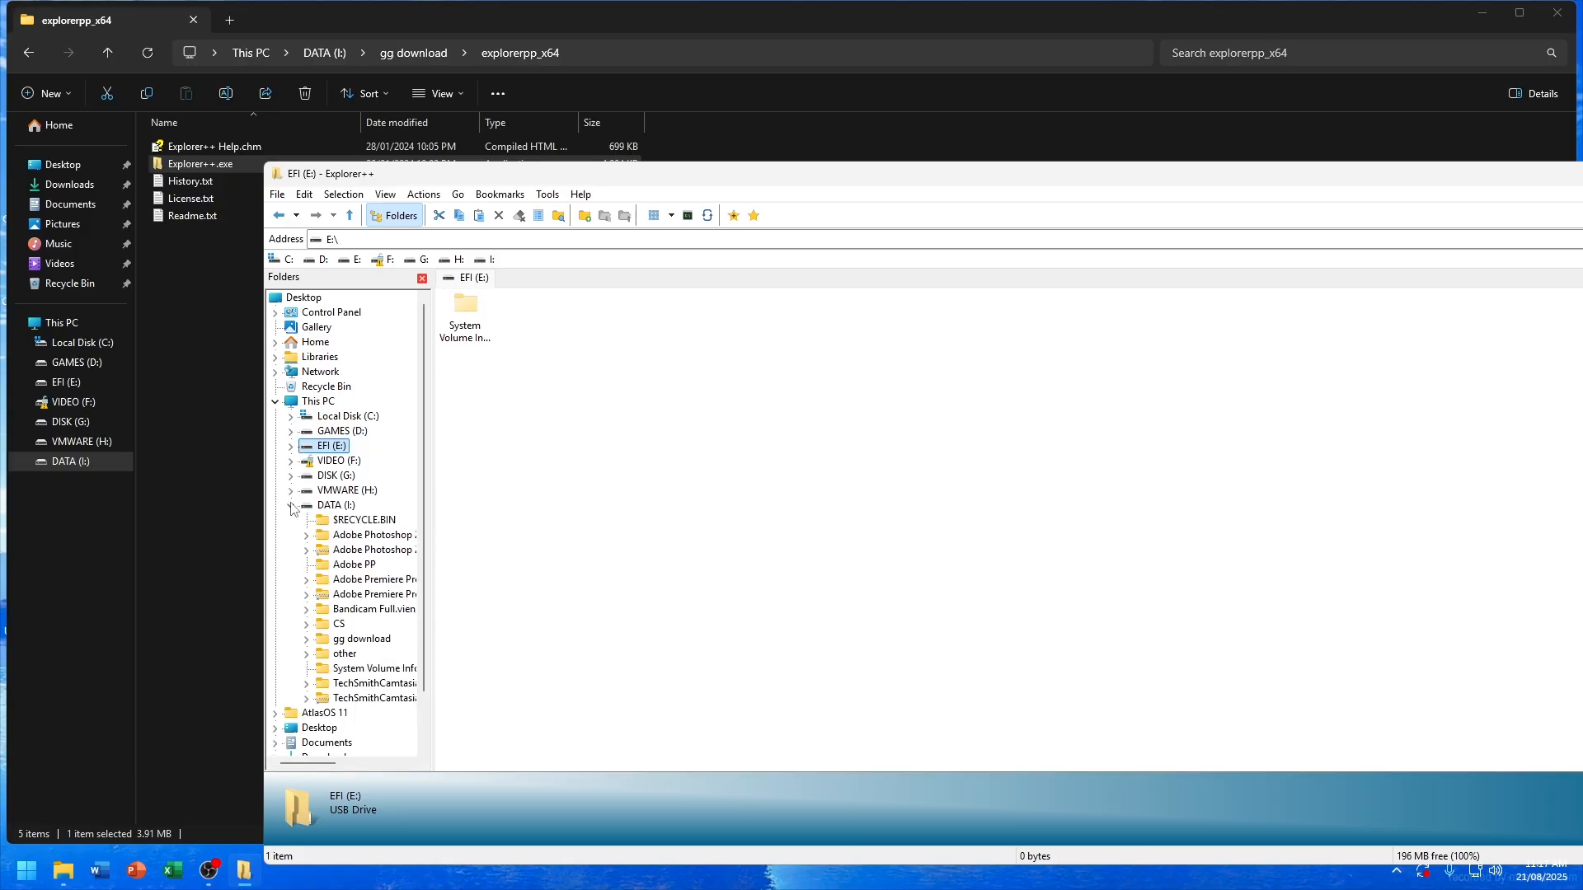
{"action": "left_click", "coordinate": [310, 640]}
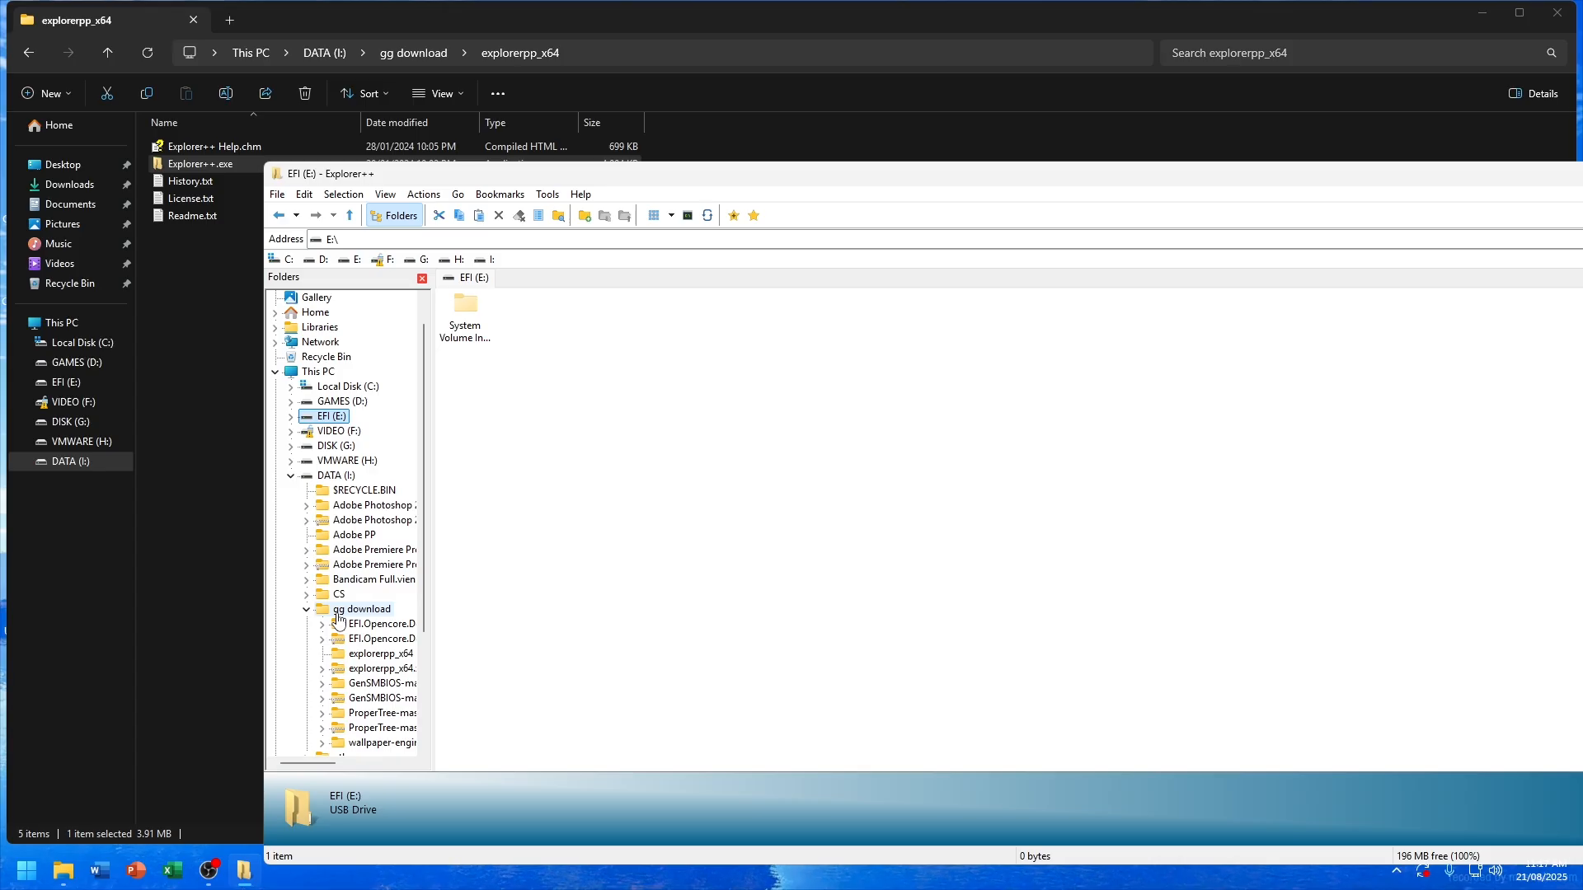
{"action": "left_click", "coordinate": [361, 610]}
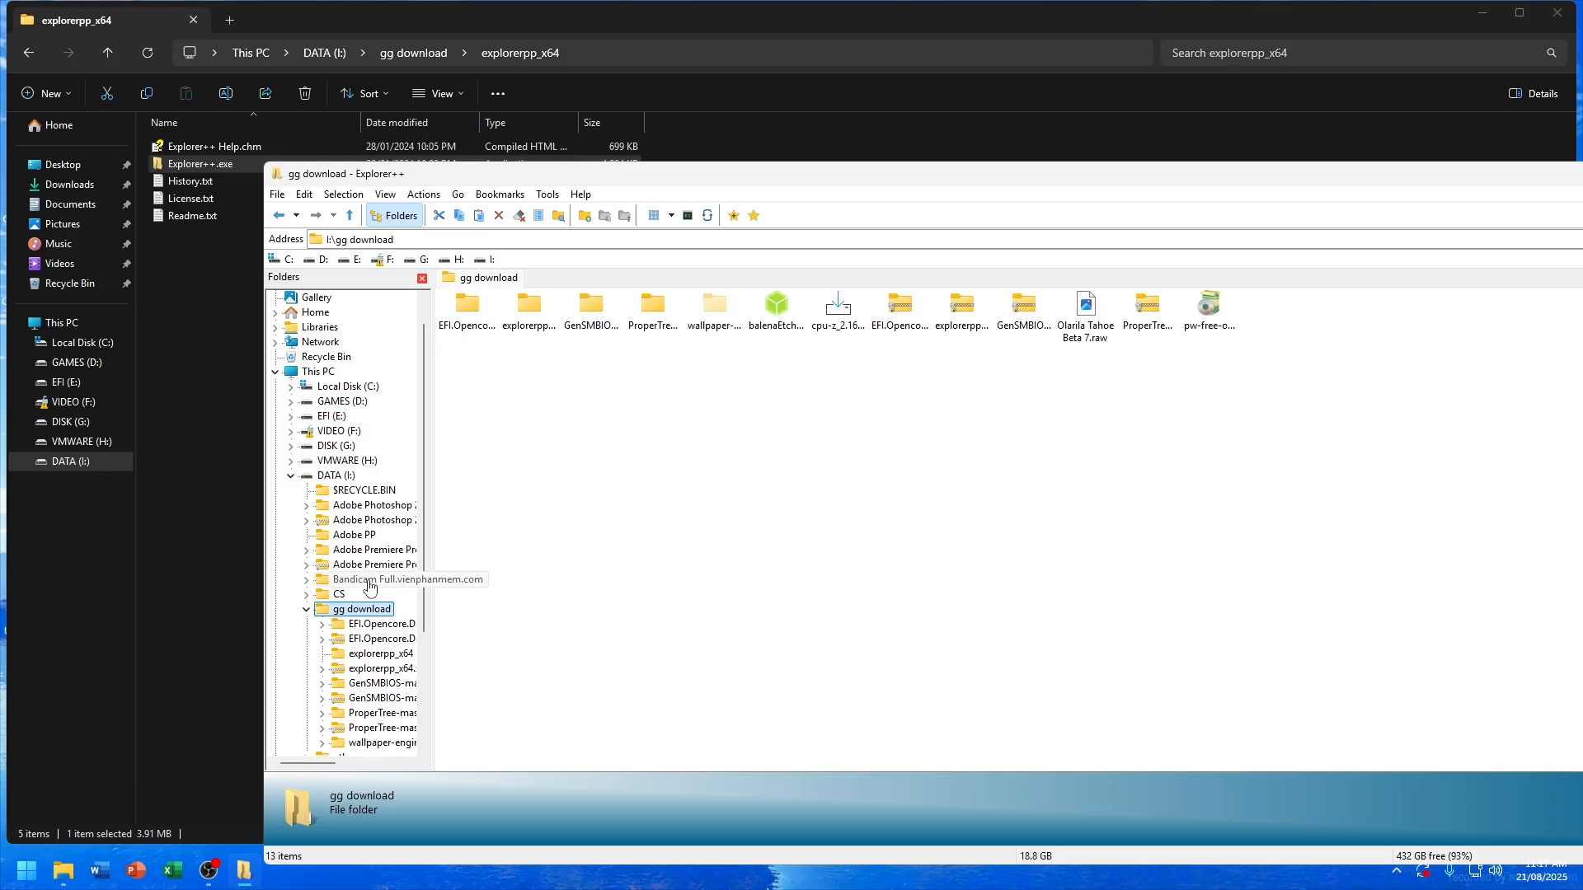
{"action": "left_click", "coordinate": [468, 334]}
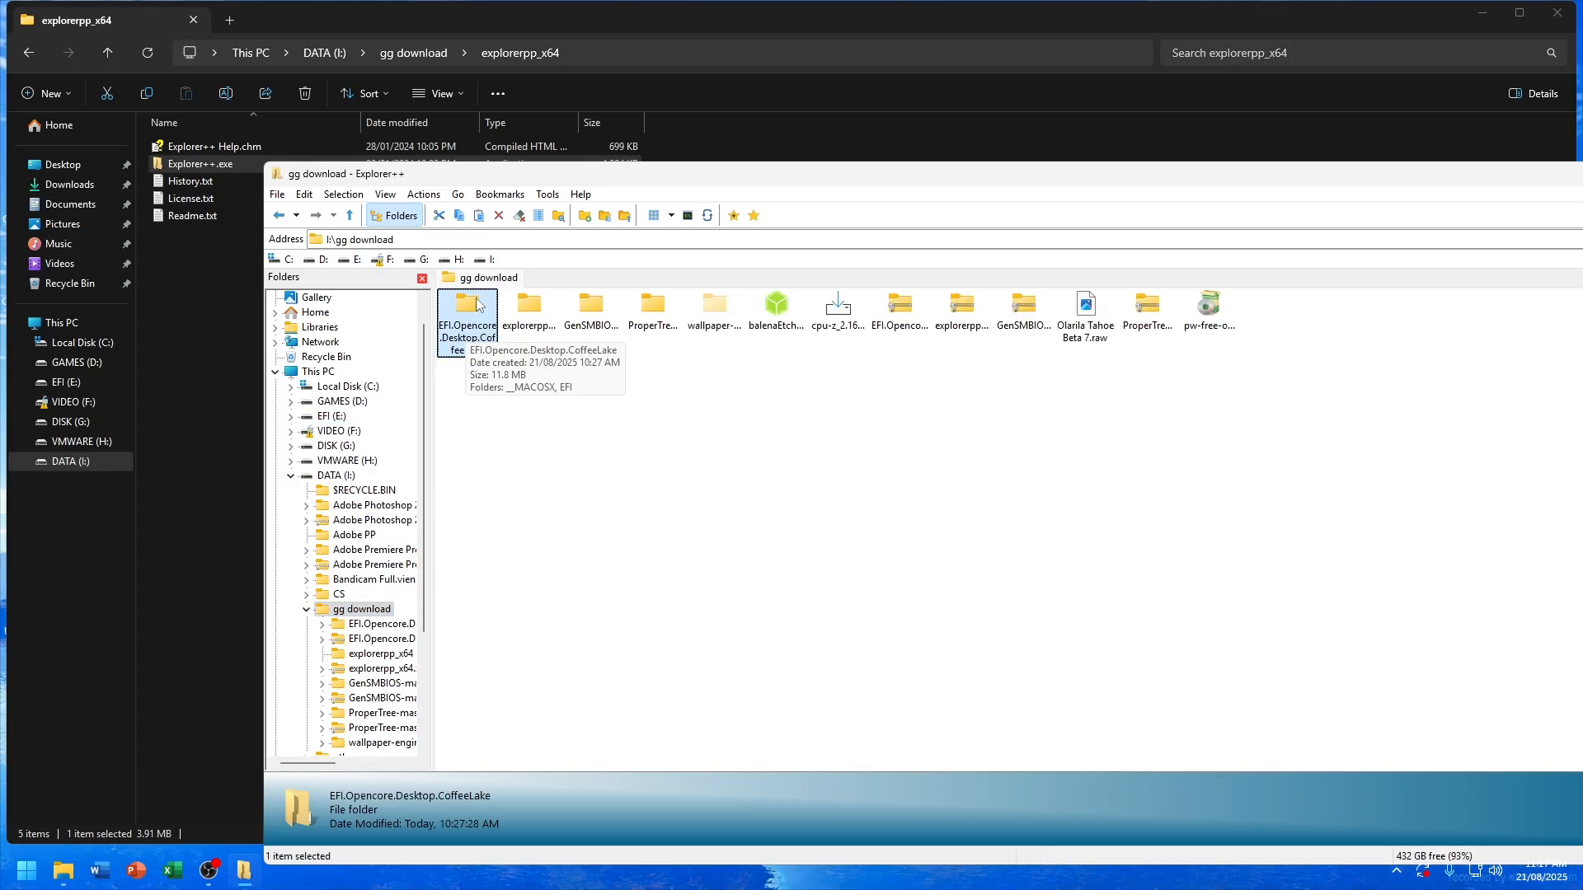
{"action": "double_click", "coordinate": [471, 298]}
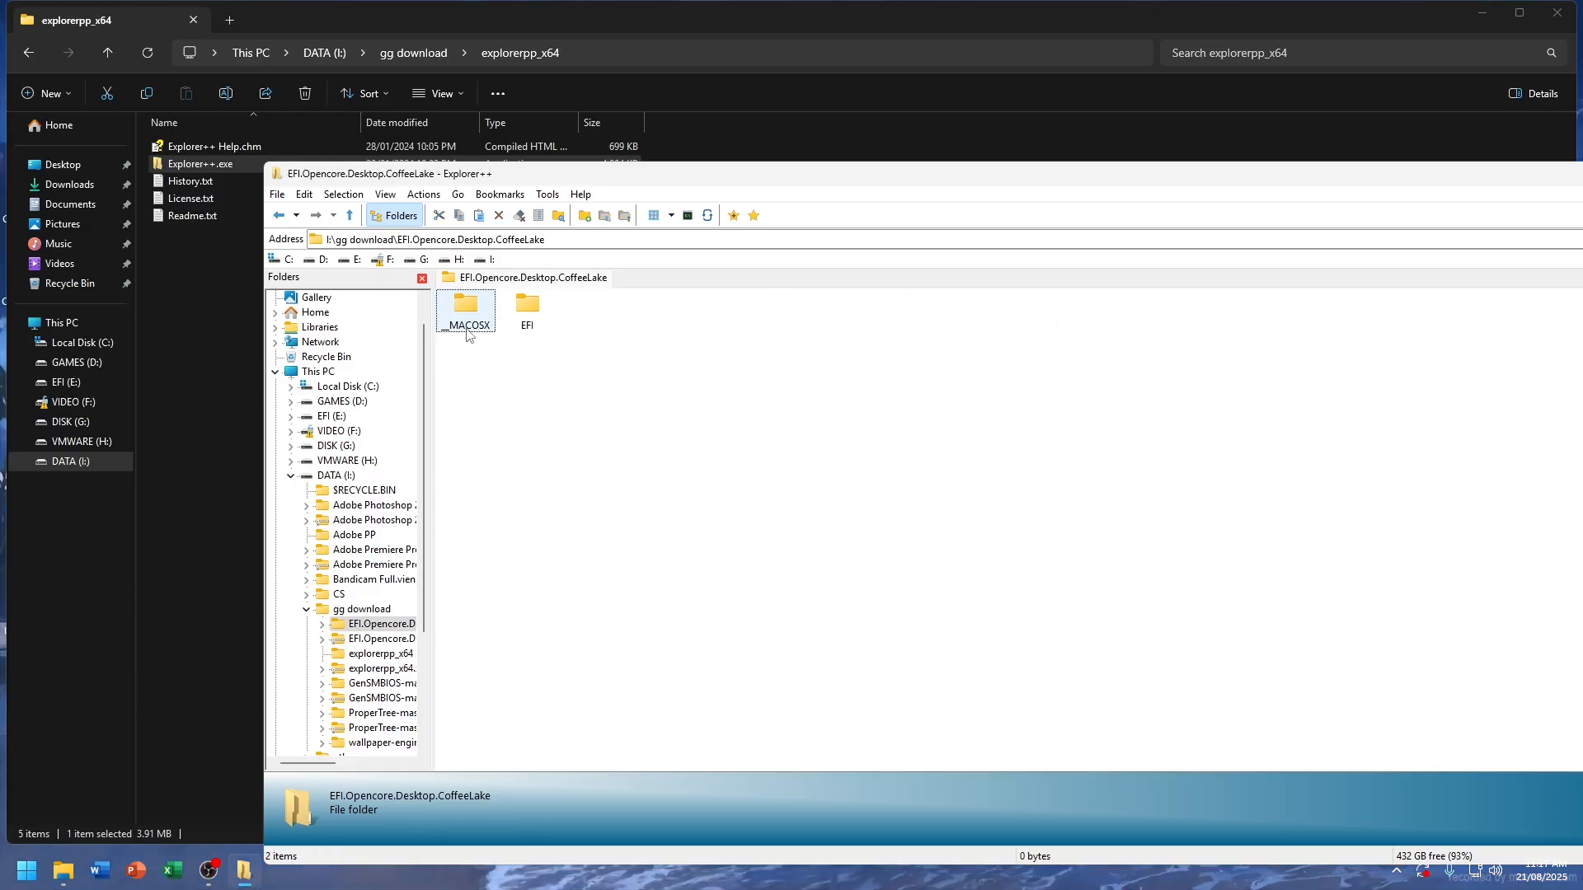
{"action": "left_click_drag", "start_coordinate": [464, 352], "coordinate": [534, 303]}
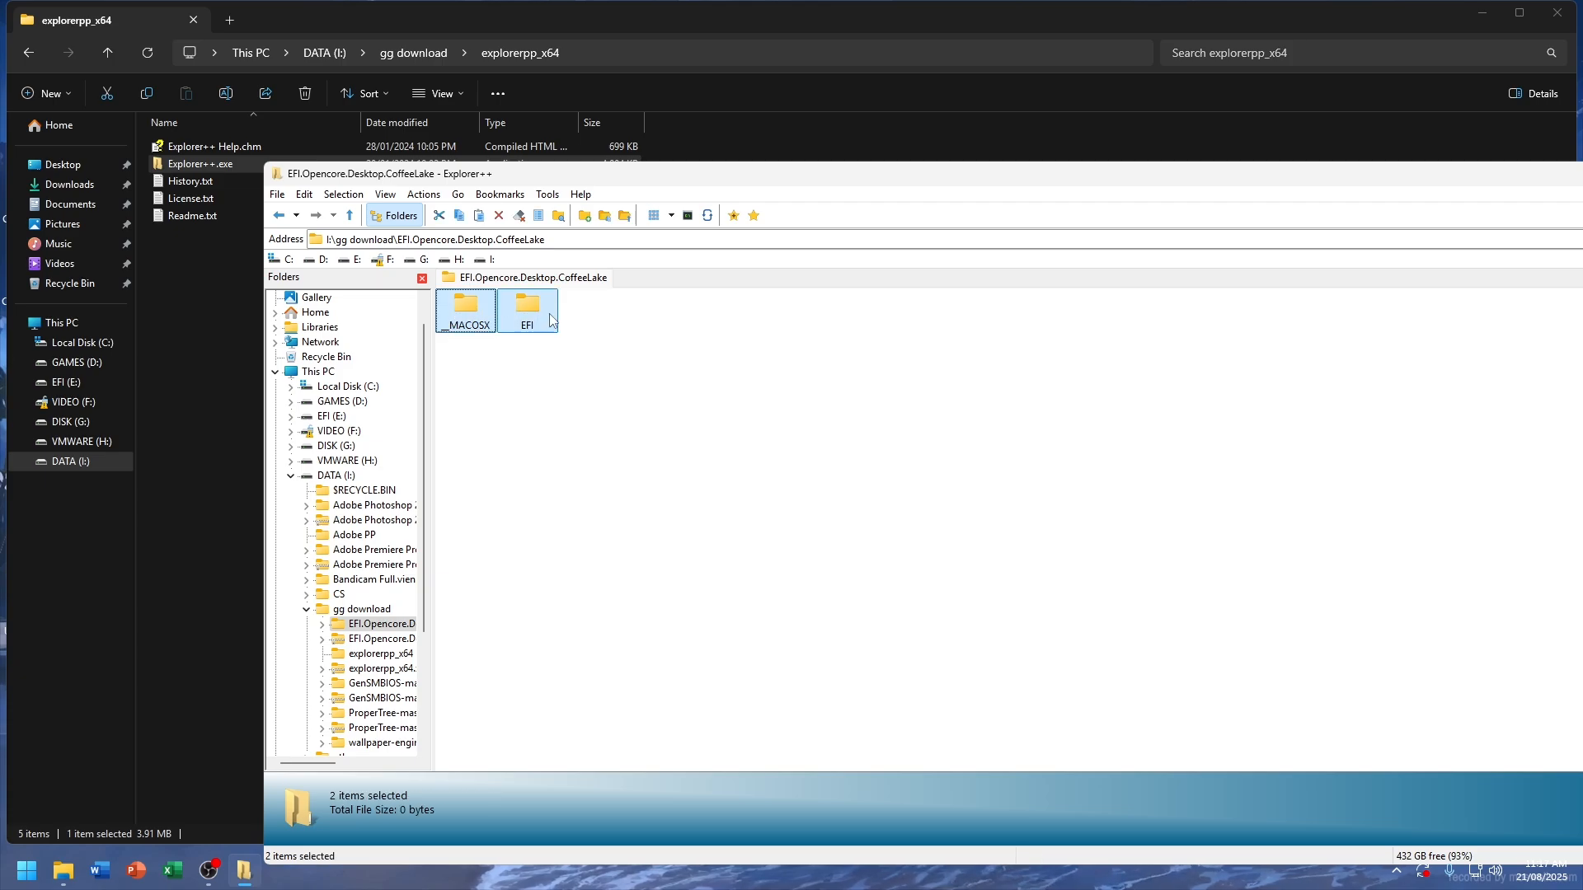
{"action": "right_click", "coordinate": [527, 309]}
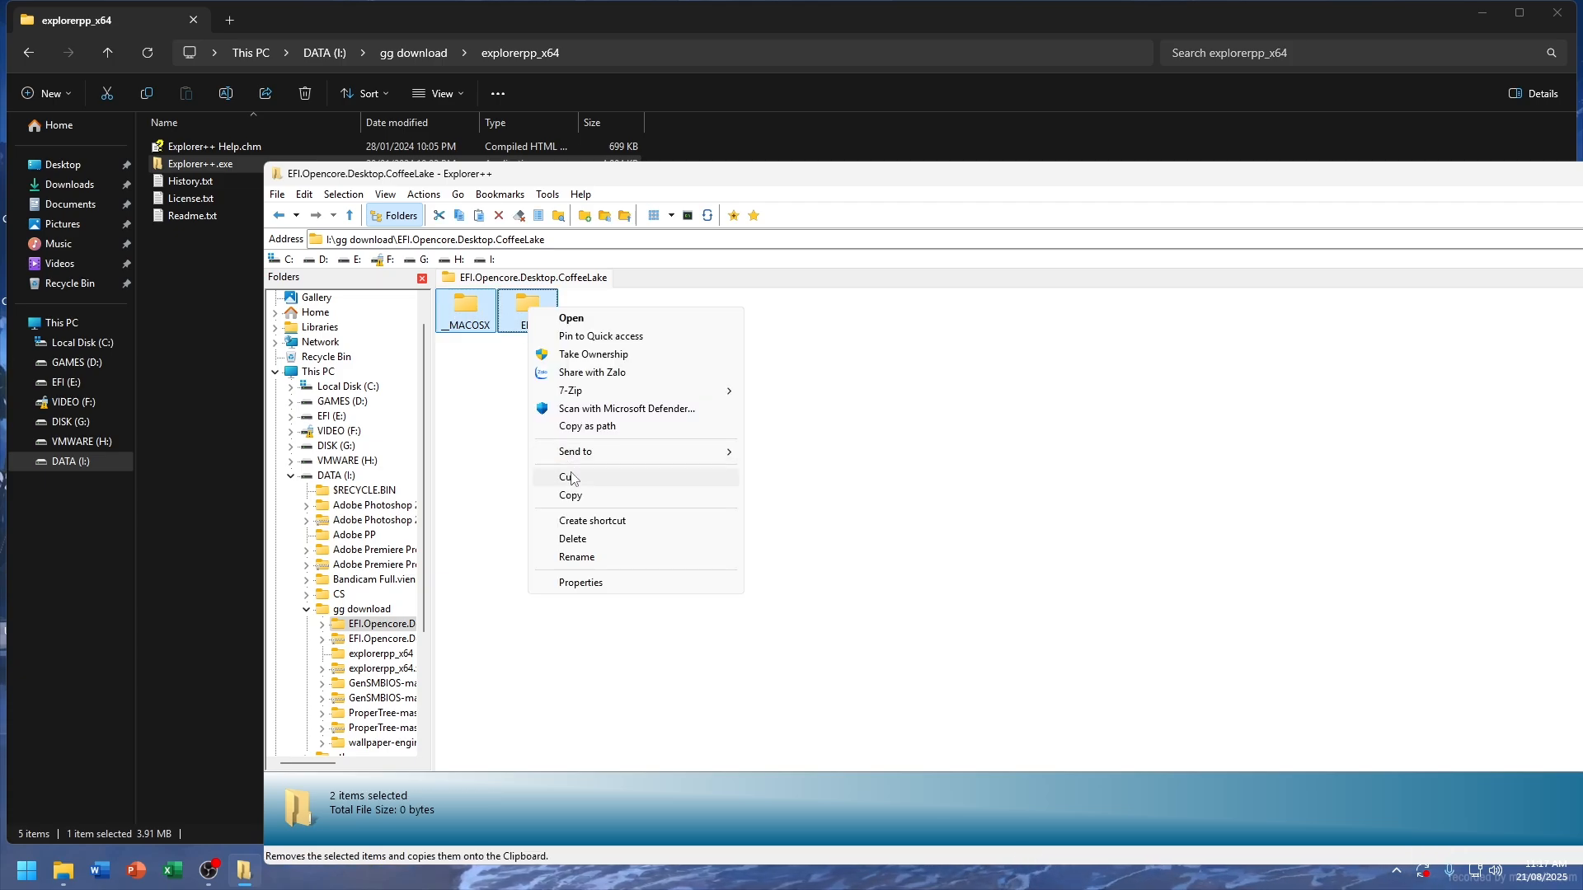
{"action": "left_click", "coordinate": [544, 497]}
{"action": "left_click", "coordinate": [360, 422]}
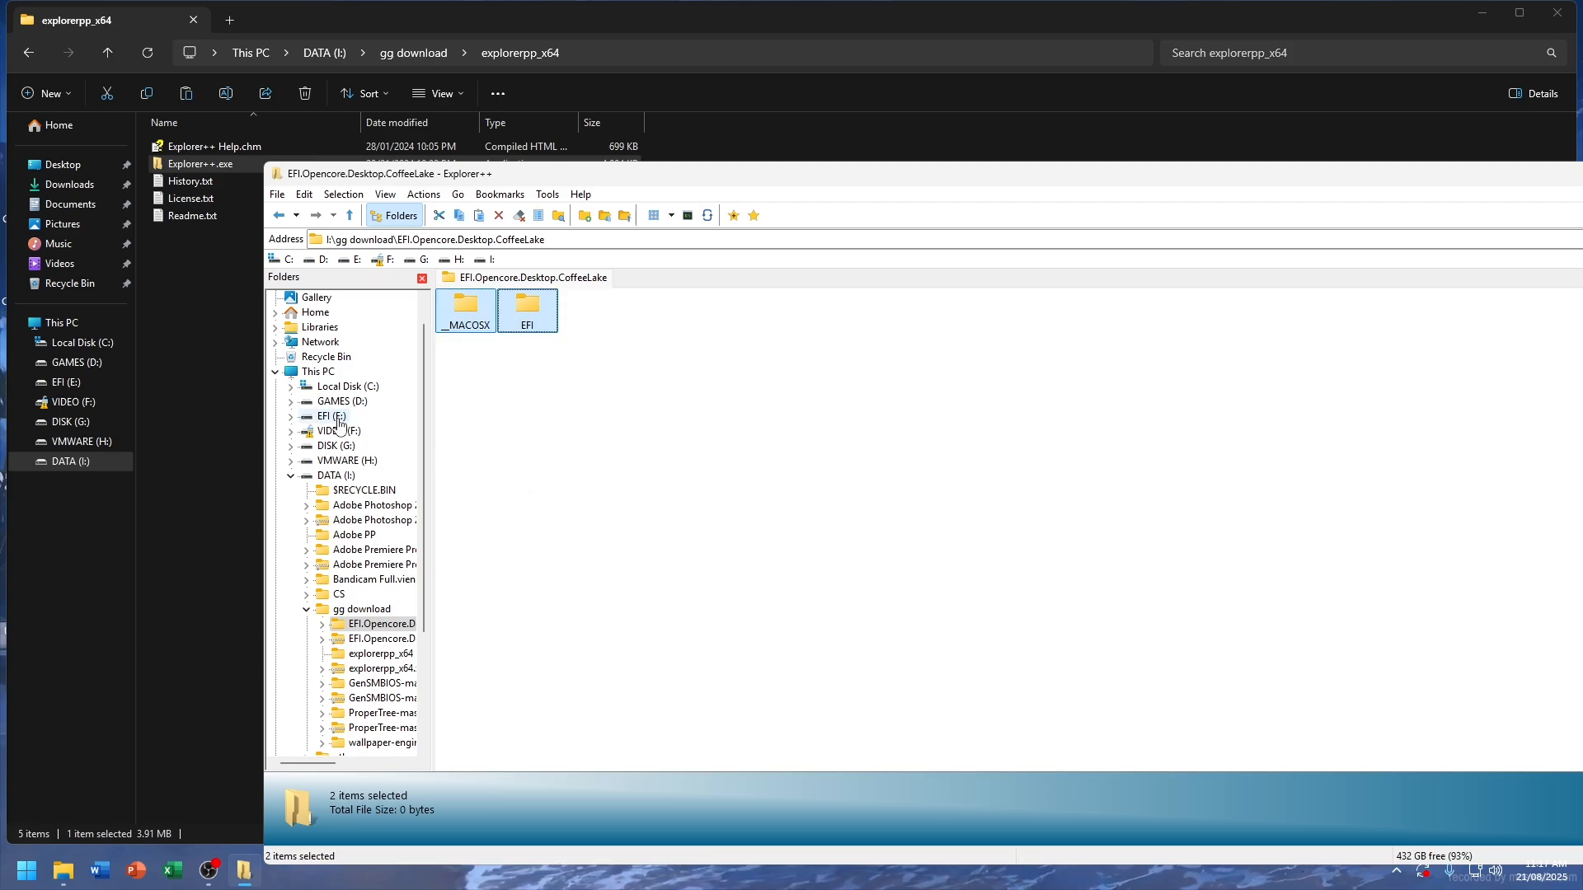
{"action": "right_click", "coordinate": [513, 414]}
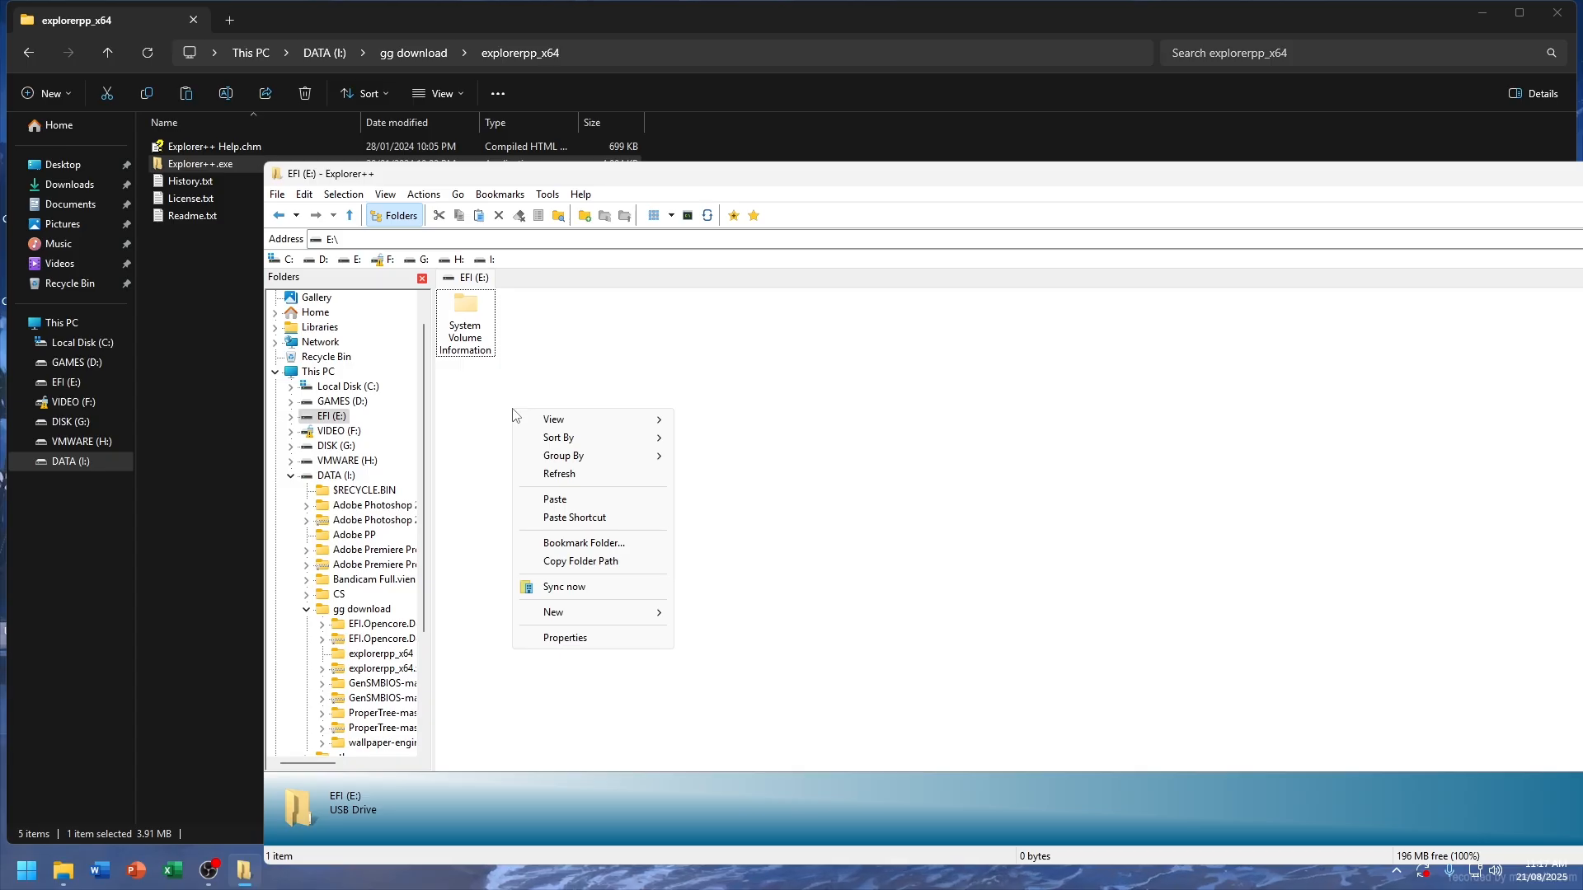
{"action": "left_click", "coordinate": [555, 499]}
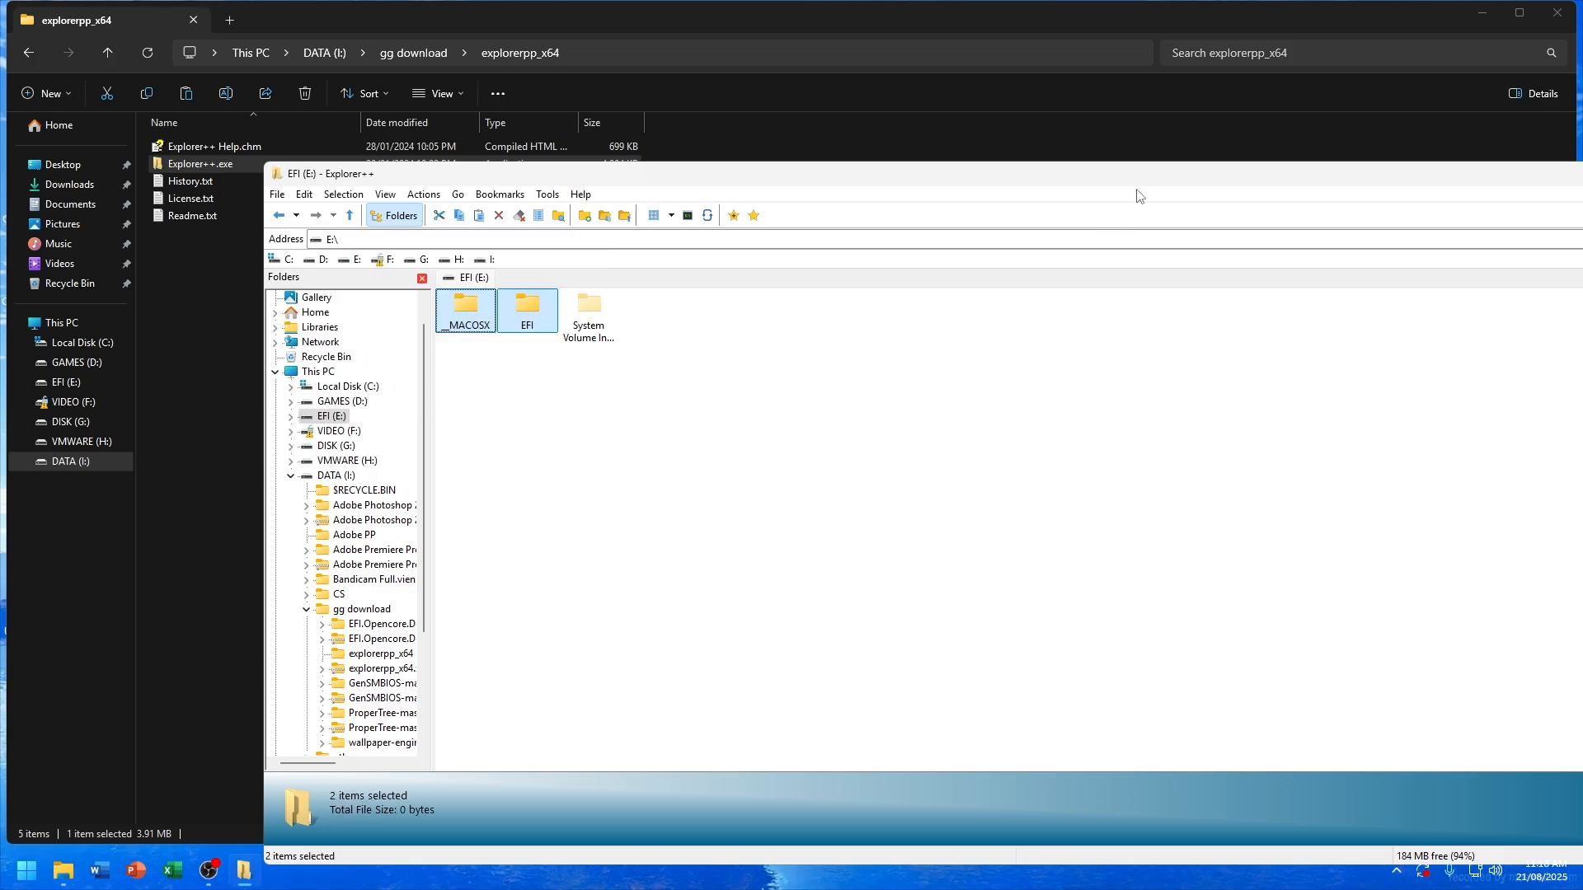
Step: Close Explorer++ and File Explorer, and restart the computer into the UEFI BIOS setup
{"action": "left_click_drag", "start_coordinate": [938, 169], "coordinate": [519, 122]}
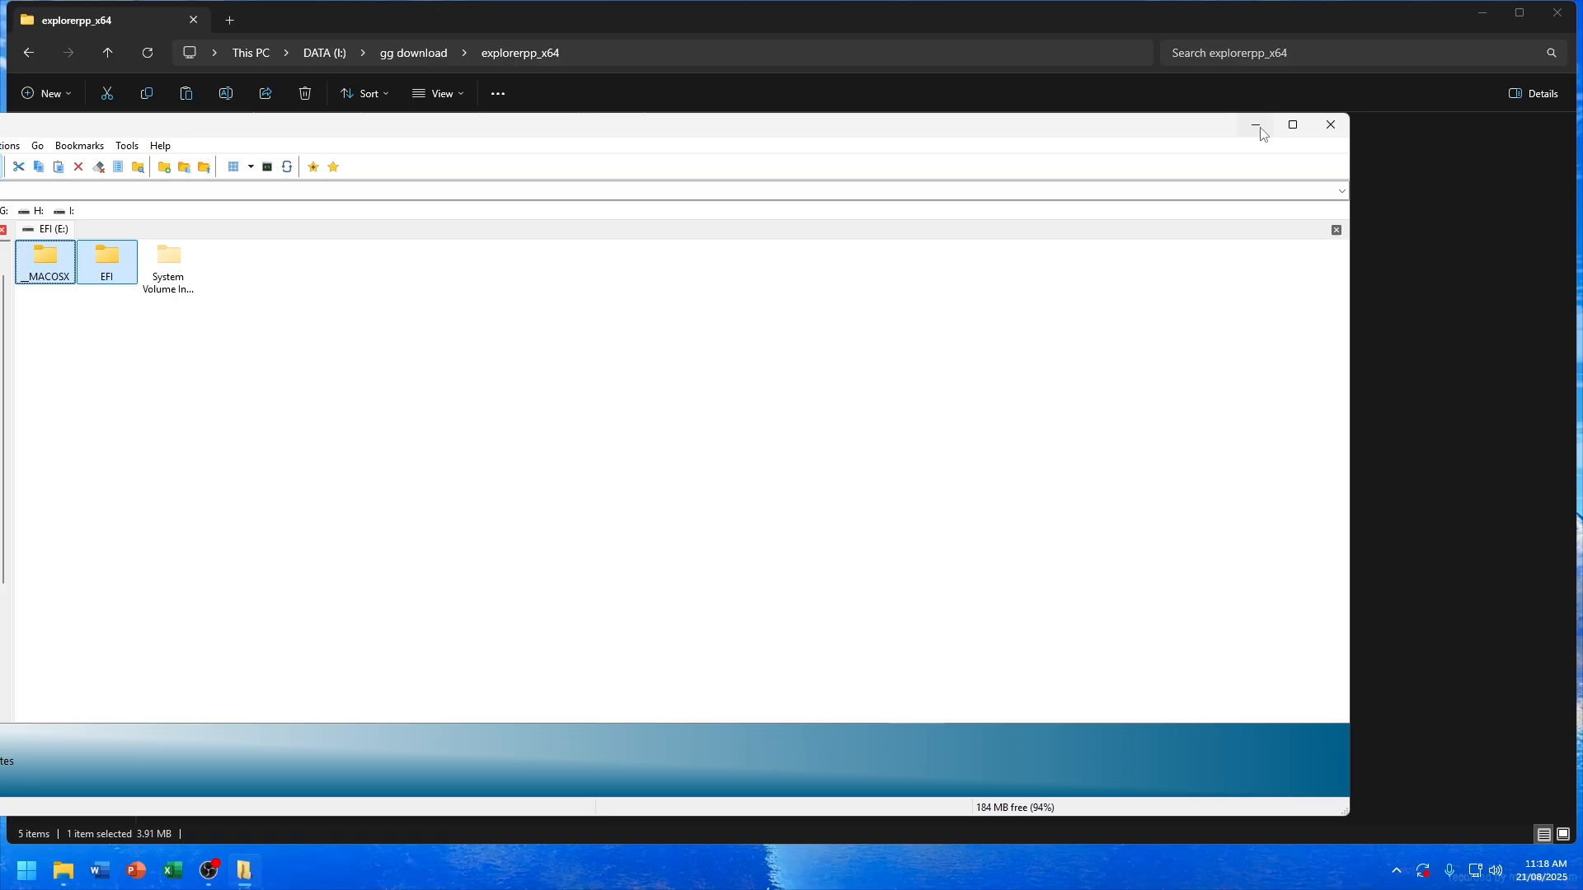
{"action": "left_click", "coordinate": [1330, 123]}
{"action": "left_click", "coordinate": [1542, 22]}
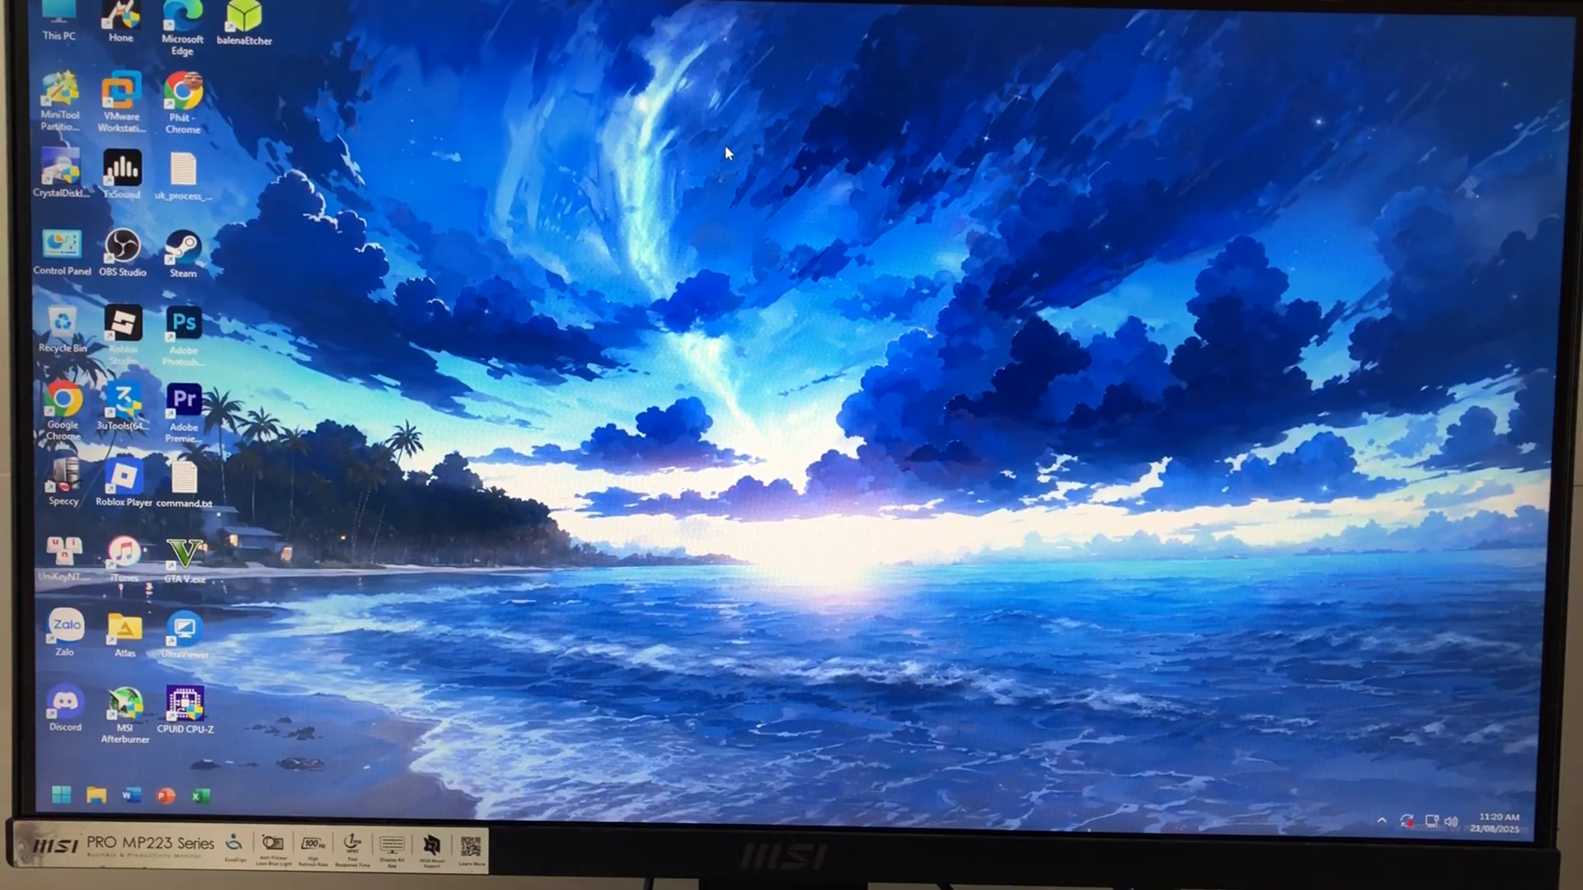
{"action": "key", "text": "super"}
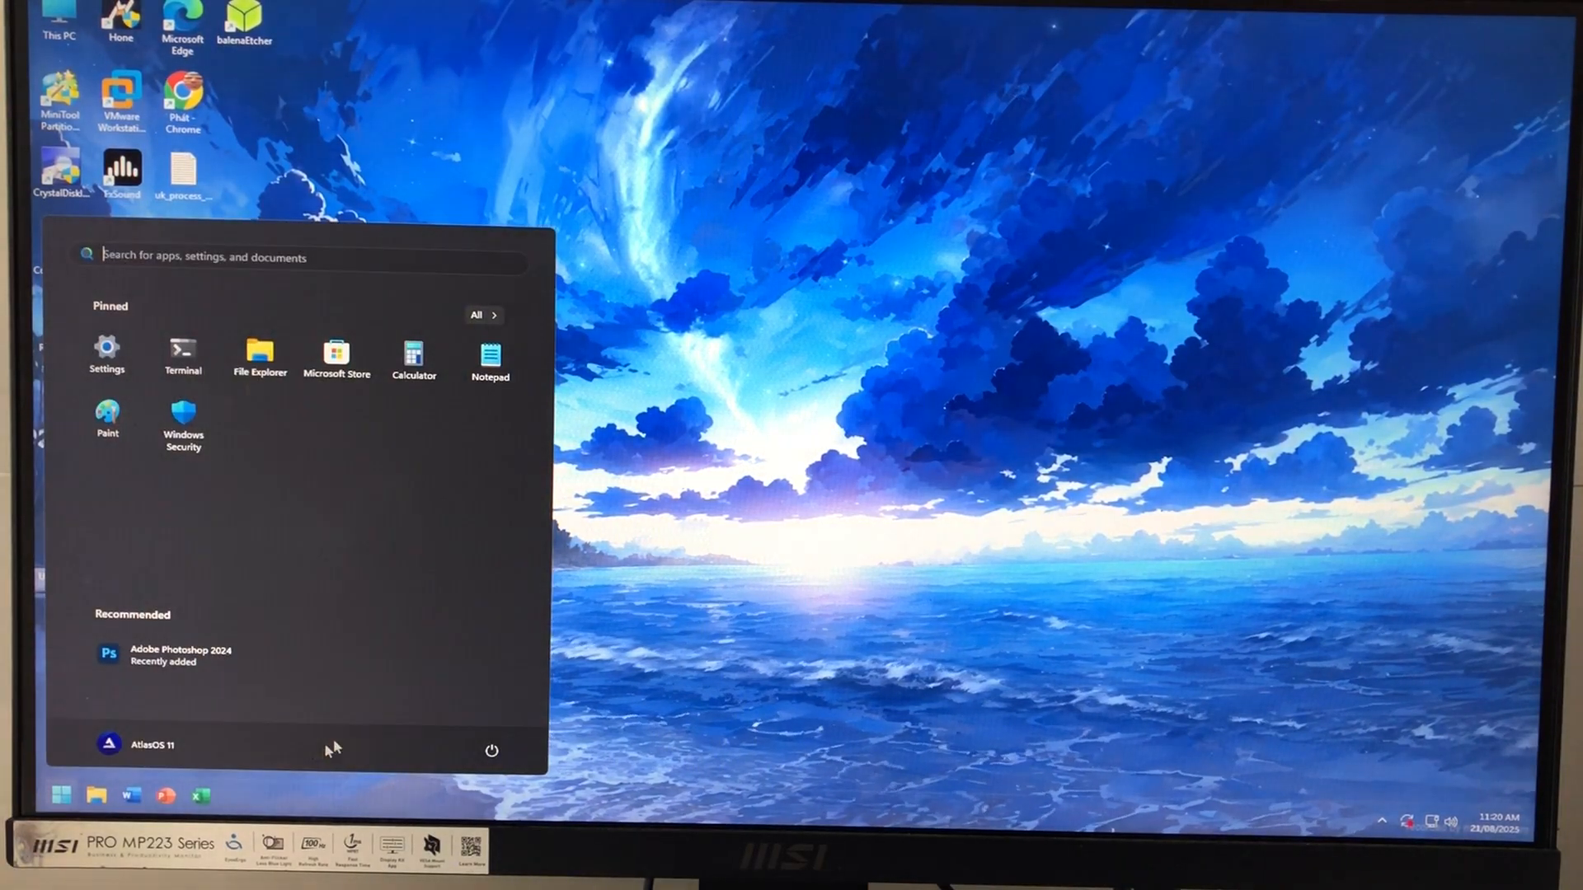
{"action": "left_click", "coordinate": [498, 760]}
{"action": "left_click", "coordinate": [480, 719]}
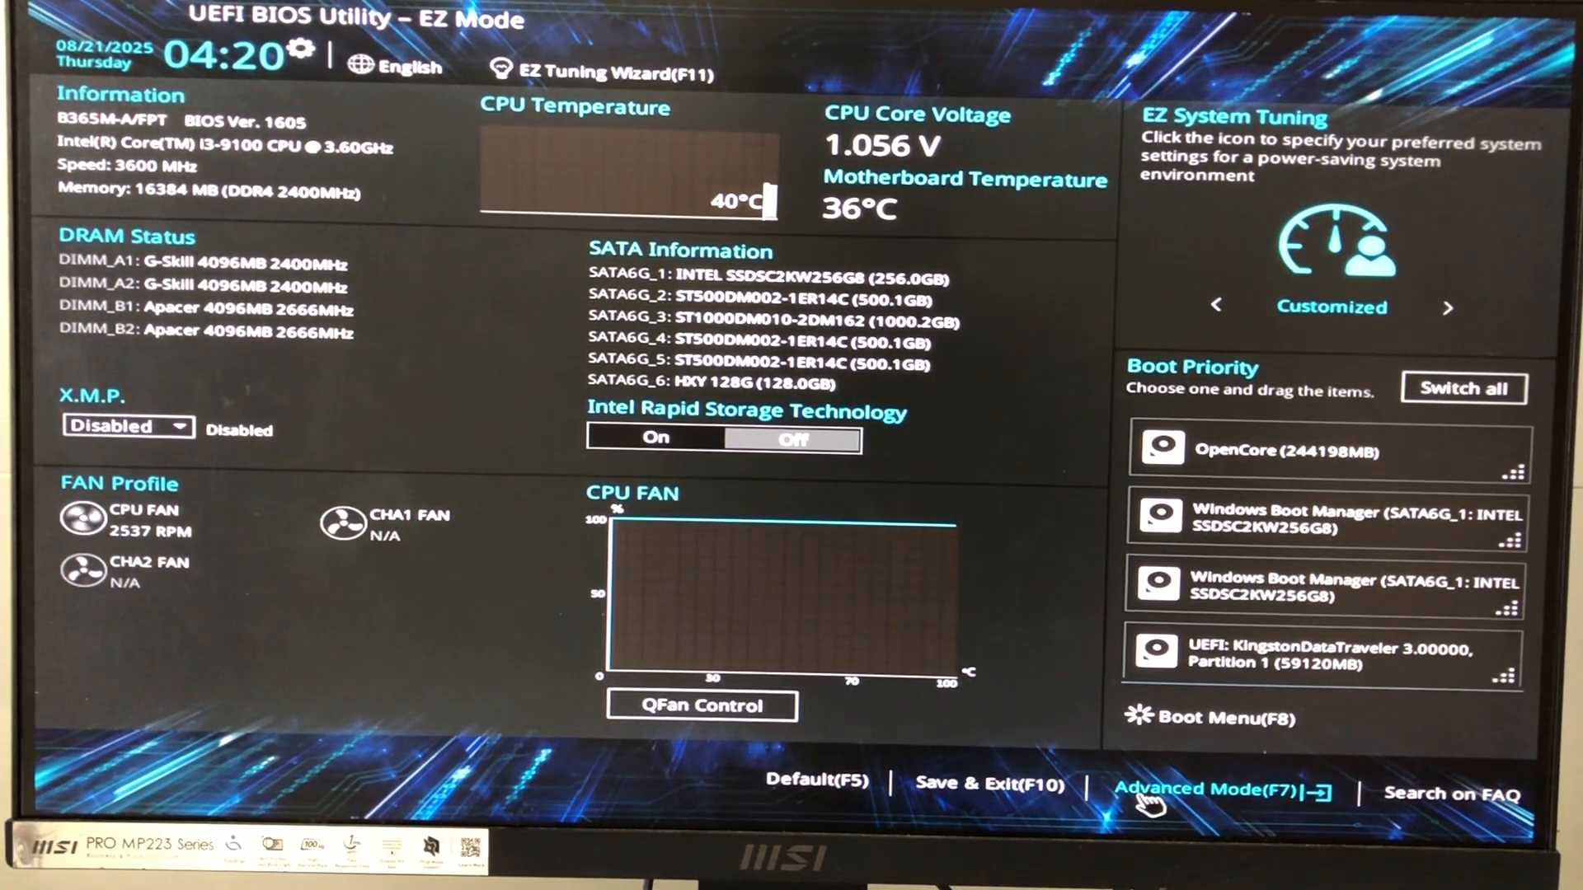
Step: Switch the BIOS to Advanced Mode and check the SATA Mode Selection in PCH Storage Configuration
{"action": "left_click", "coordinate": [1166, 790]}
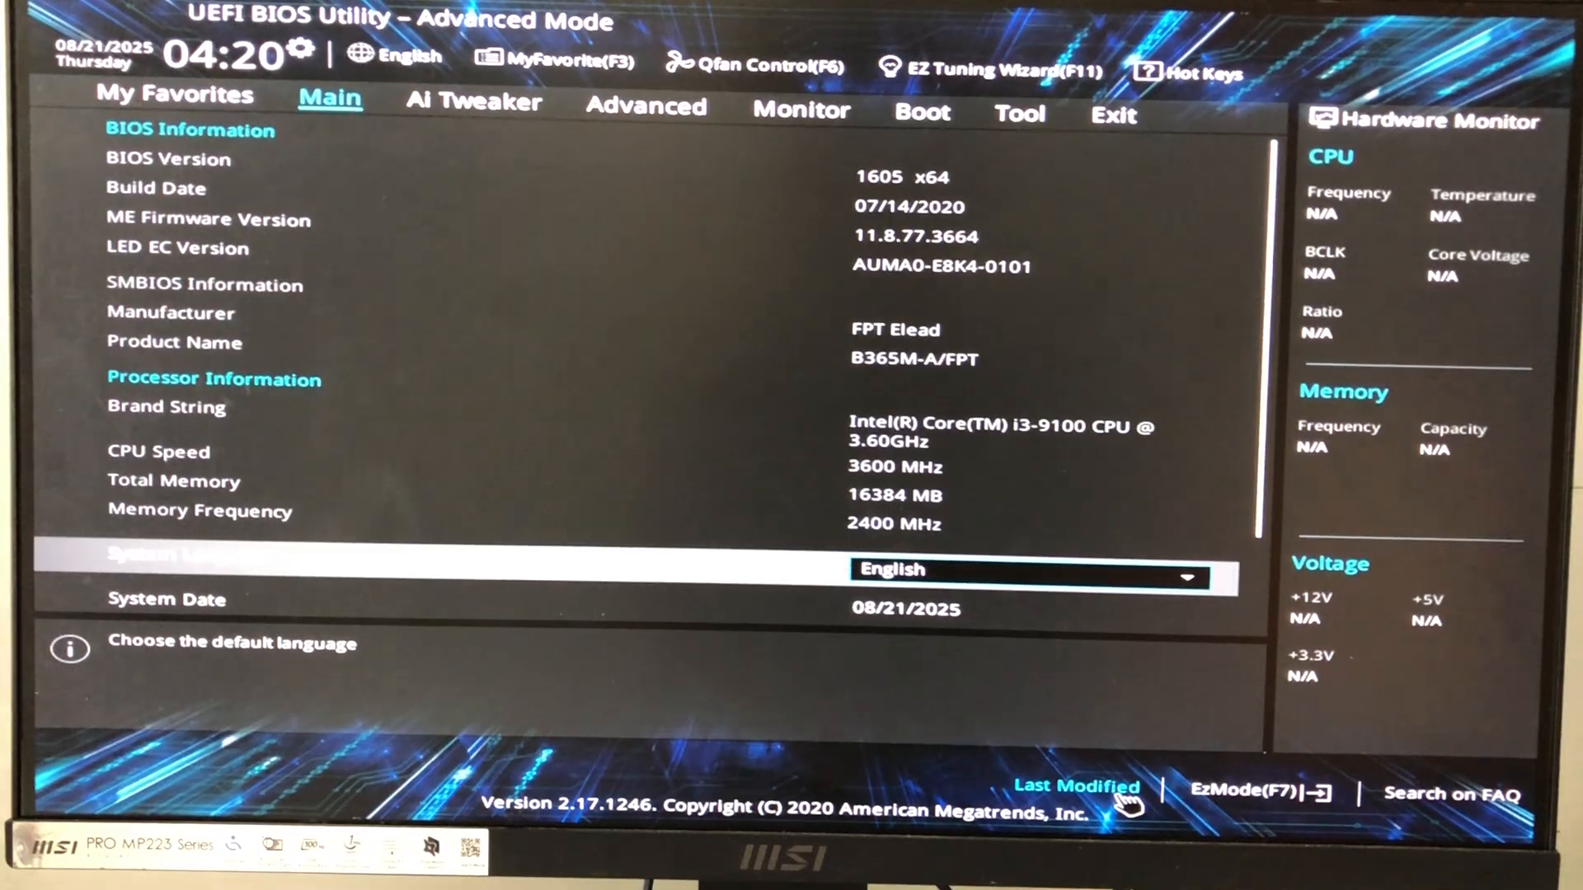
{"action": "key", "text": "Right"}
{"action": "key", "text": "Right"}
{"action": "key", "text": "Down"}
{"action": "key", "text": "Down"}
{"action": "key", "text": "Down"}
{"action": "key", "text": "Down"}
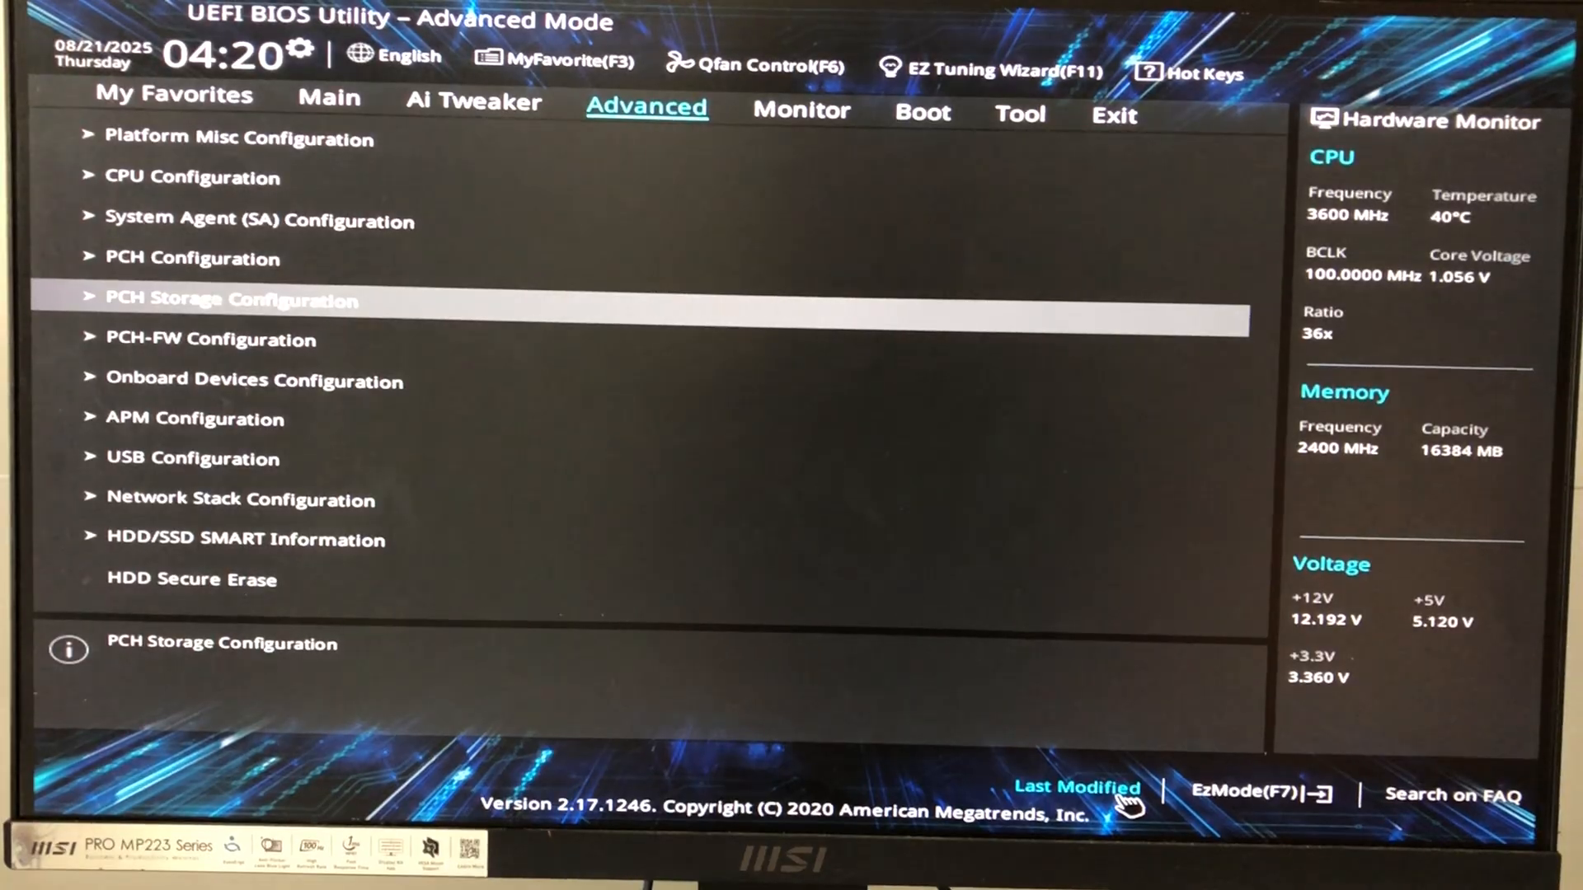
{"action": "key", "text": "Return"}
{"action": "key", "text": "Down"}
{"action": "key", "text": "Down"}
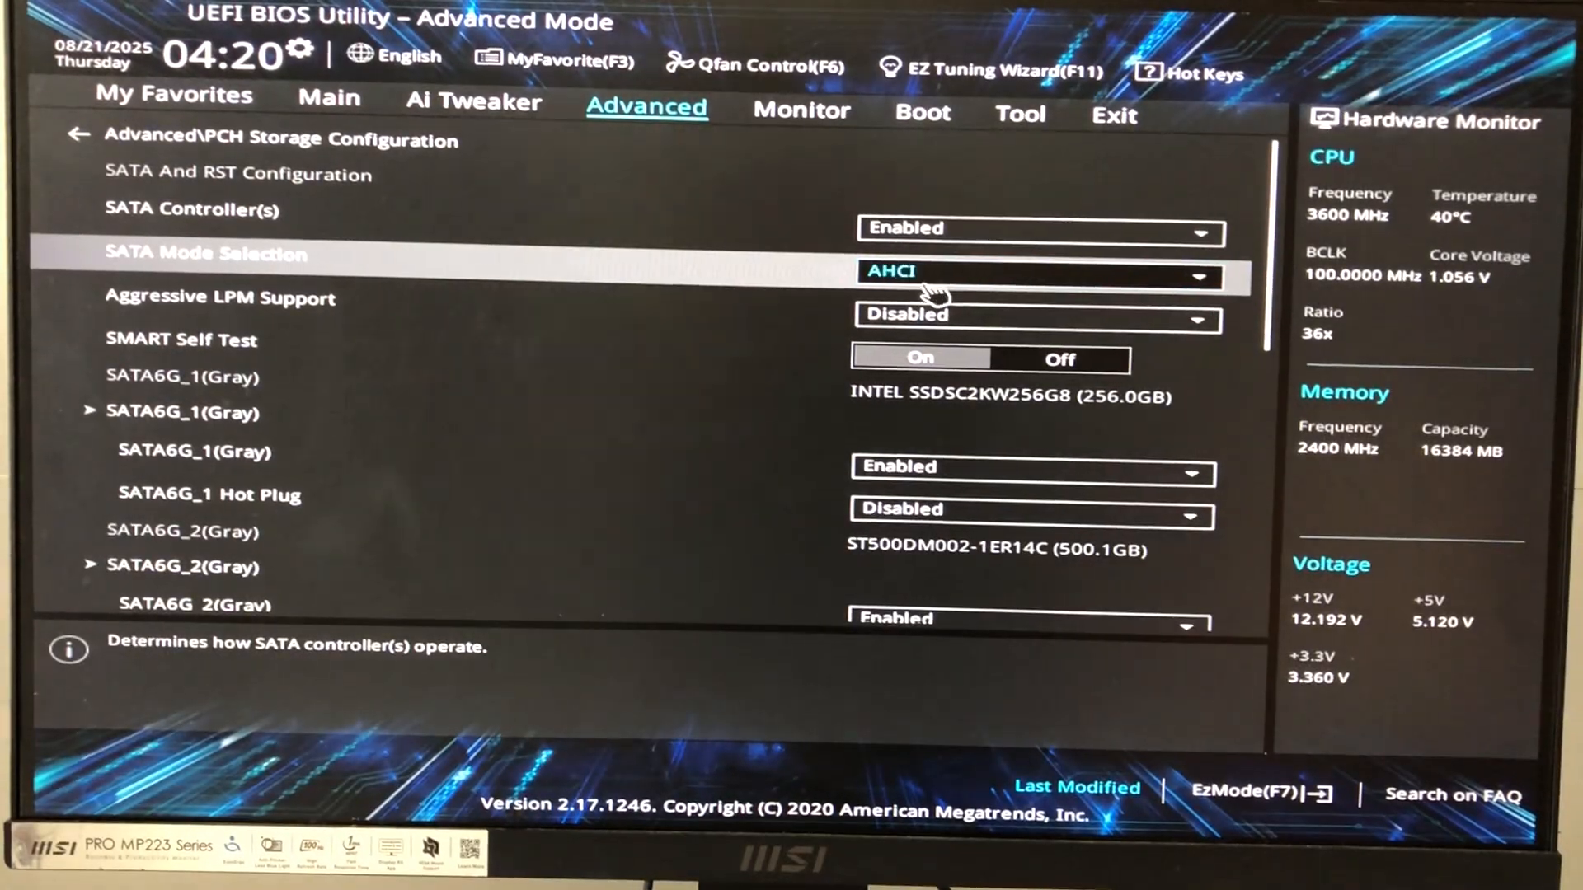
Step: Set Fast Boot to Disabled in the BIOS boot settings
{"action": "left_click", "coordinate": [922, 113]}
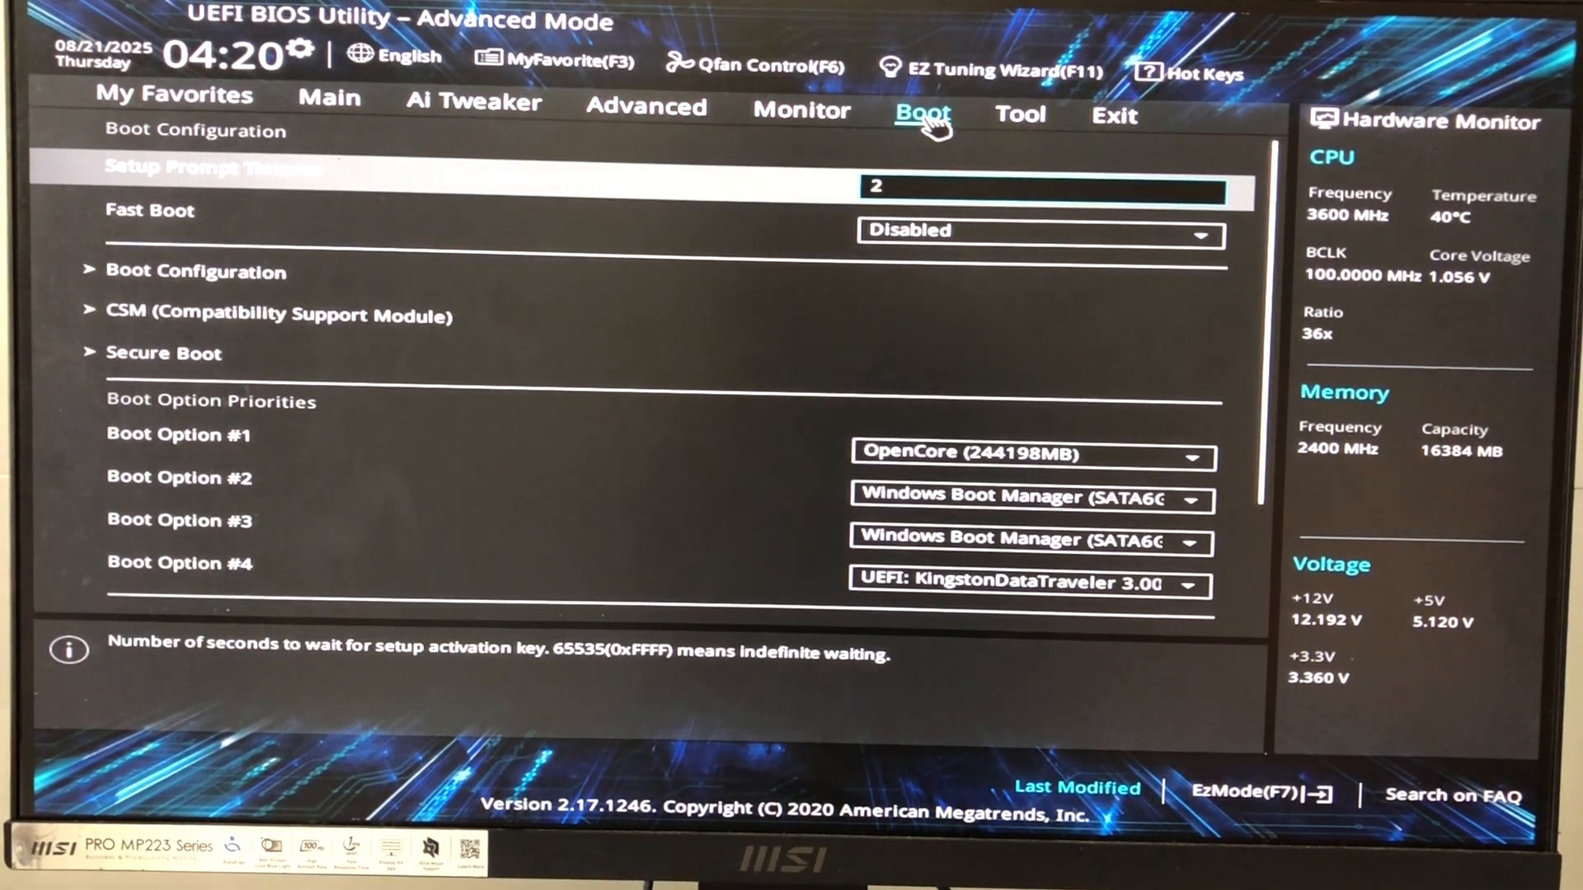
{"action": "left_click", "coordinate": [968, 243]}
{"action": "left_click", "coordinate": [917, 258]}
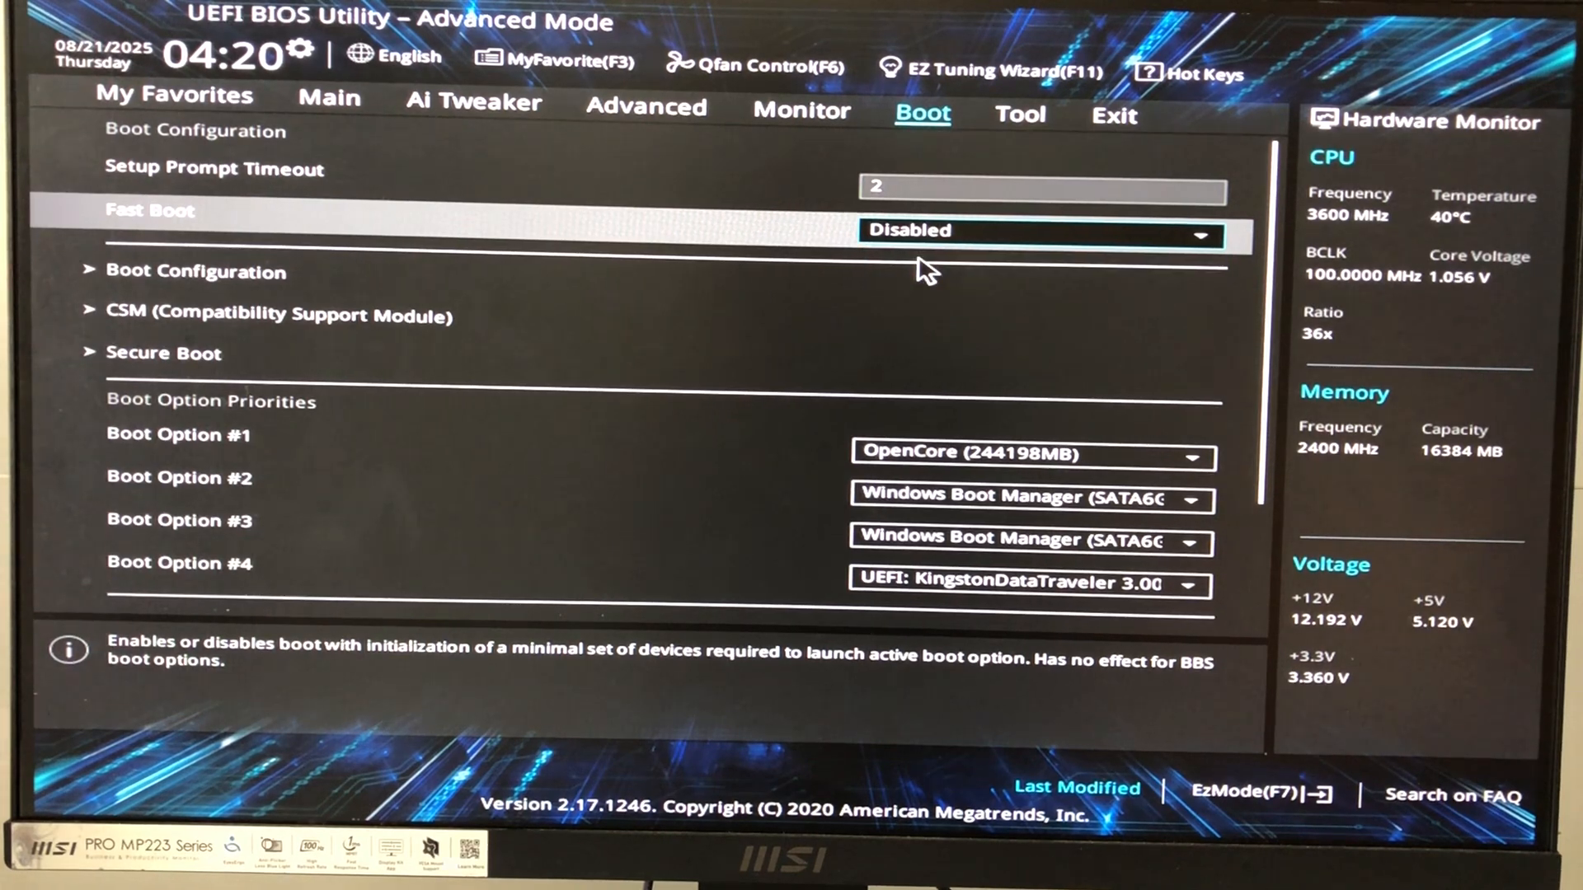
Step: Check the Secure Boot state and its Key Management entries, and return to the main boot settings
{"action": "left_click", "coordinate": [834, 373]}
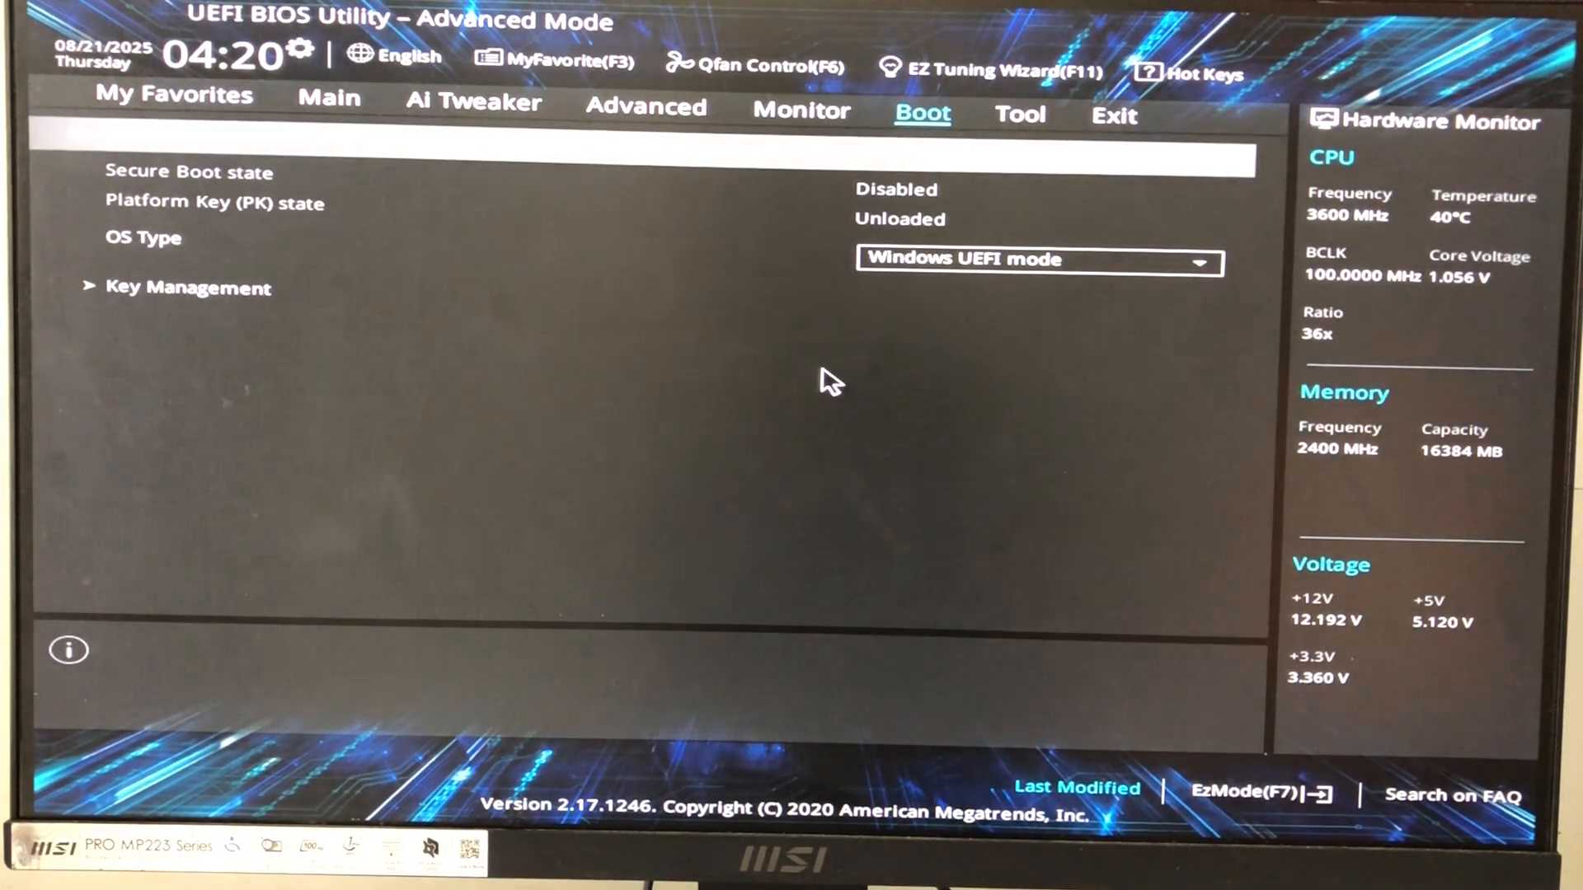
{"action": "left_click", "coordinate": [784, 310]}
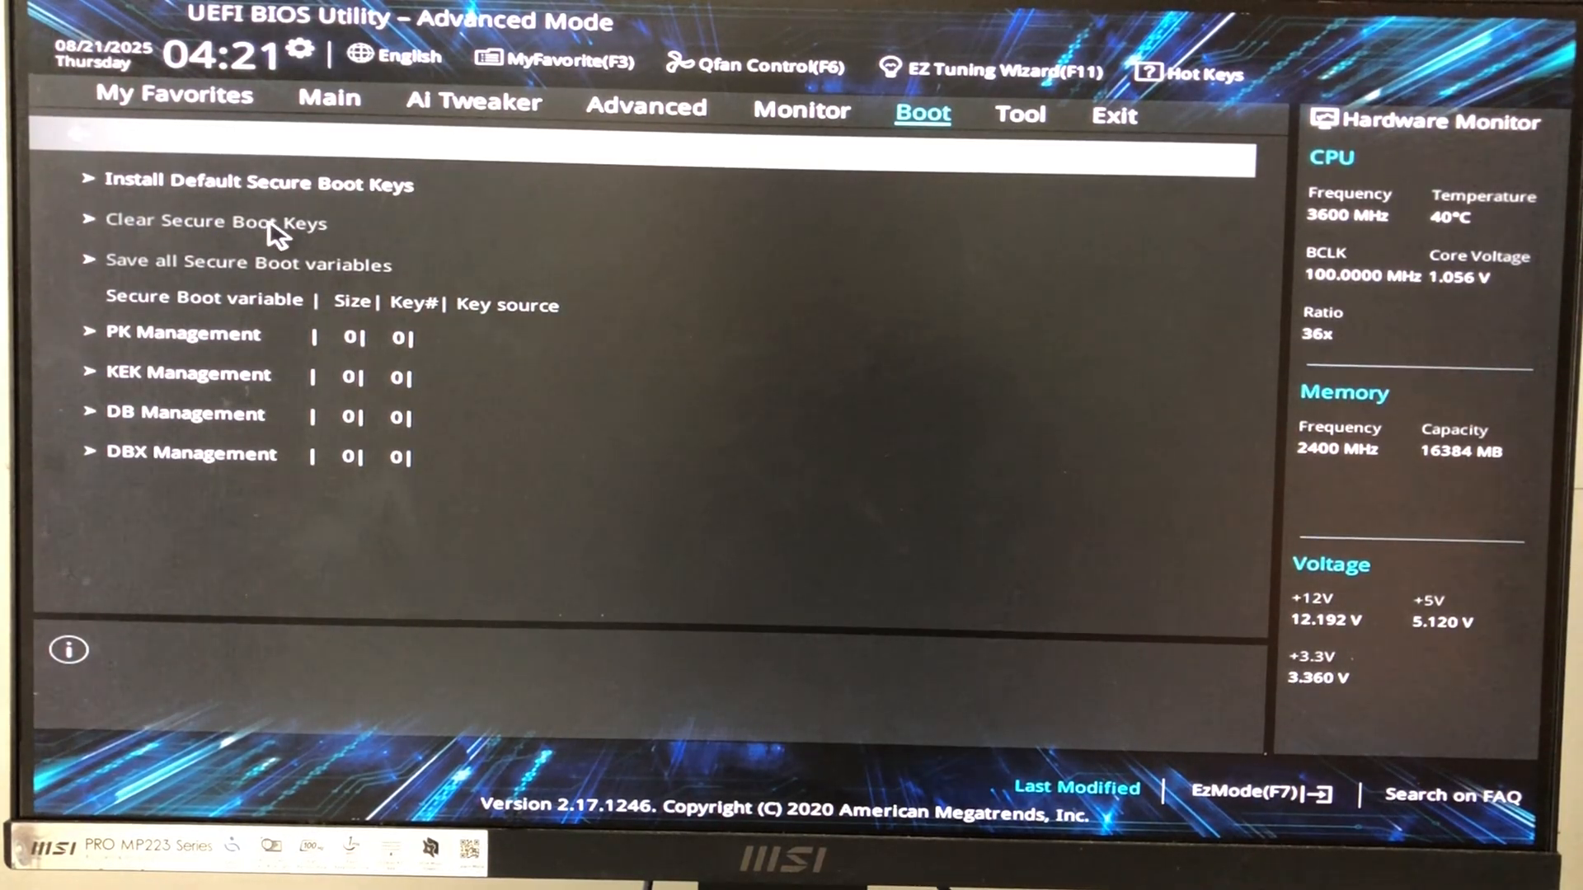
{"action": "left_click", "coordinate": [376, 155]}
{"action": "key", "text": "Escape"}
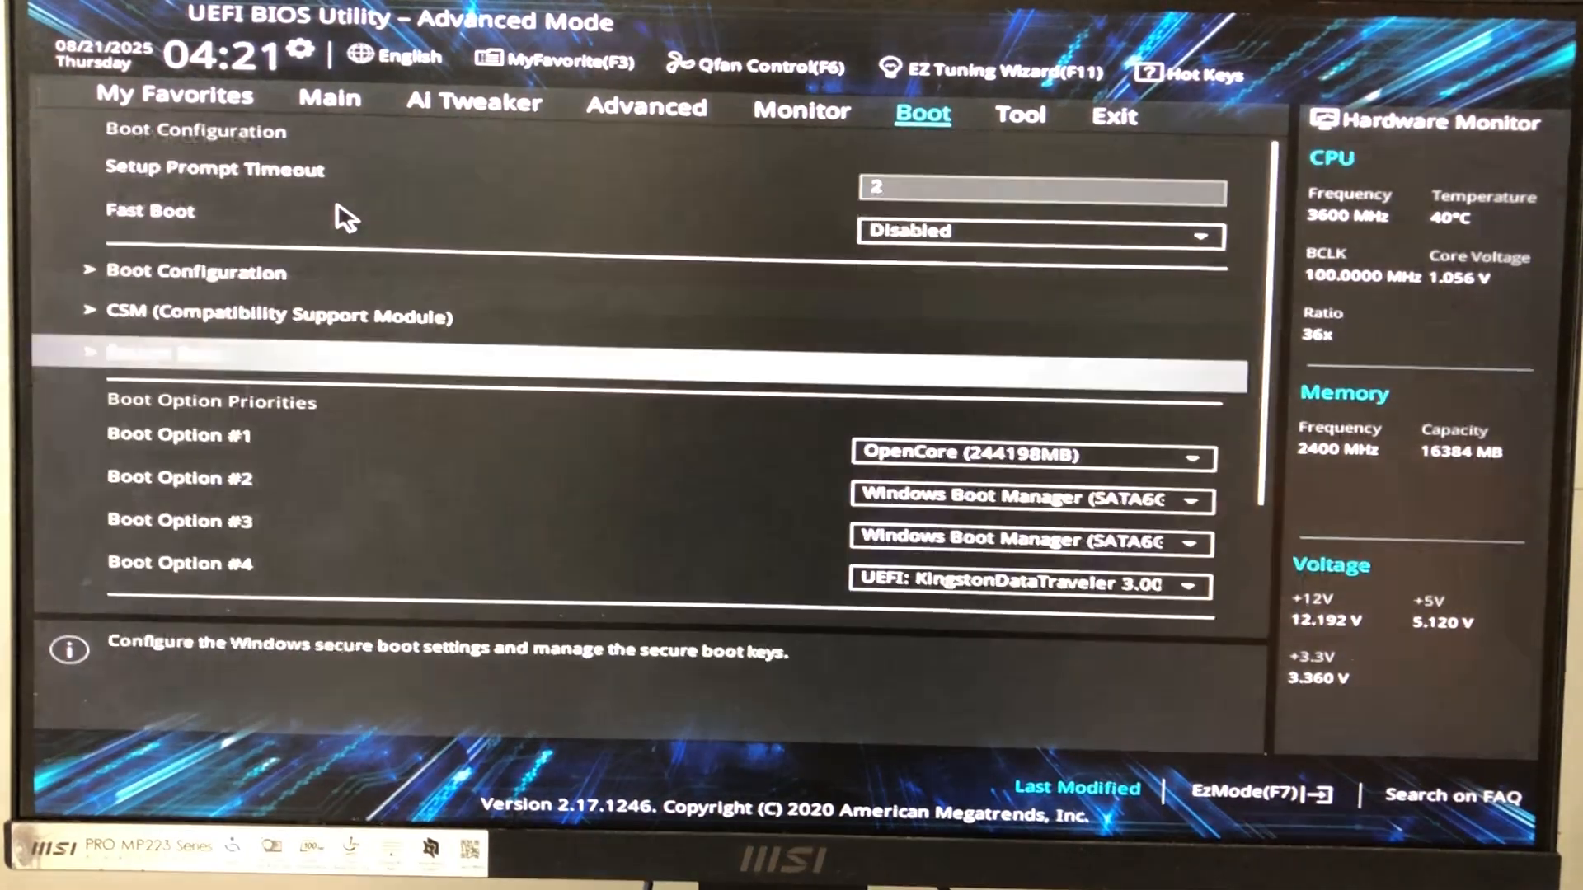
{"action": "key", "text": "Escape"}
{"action": "key", "text": "Right"}
{"action": "key", "text": "Return"}
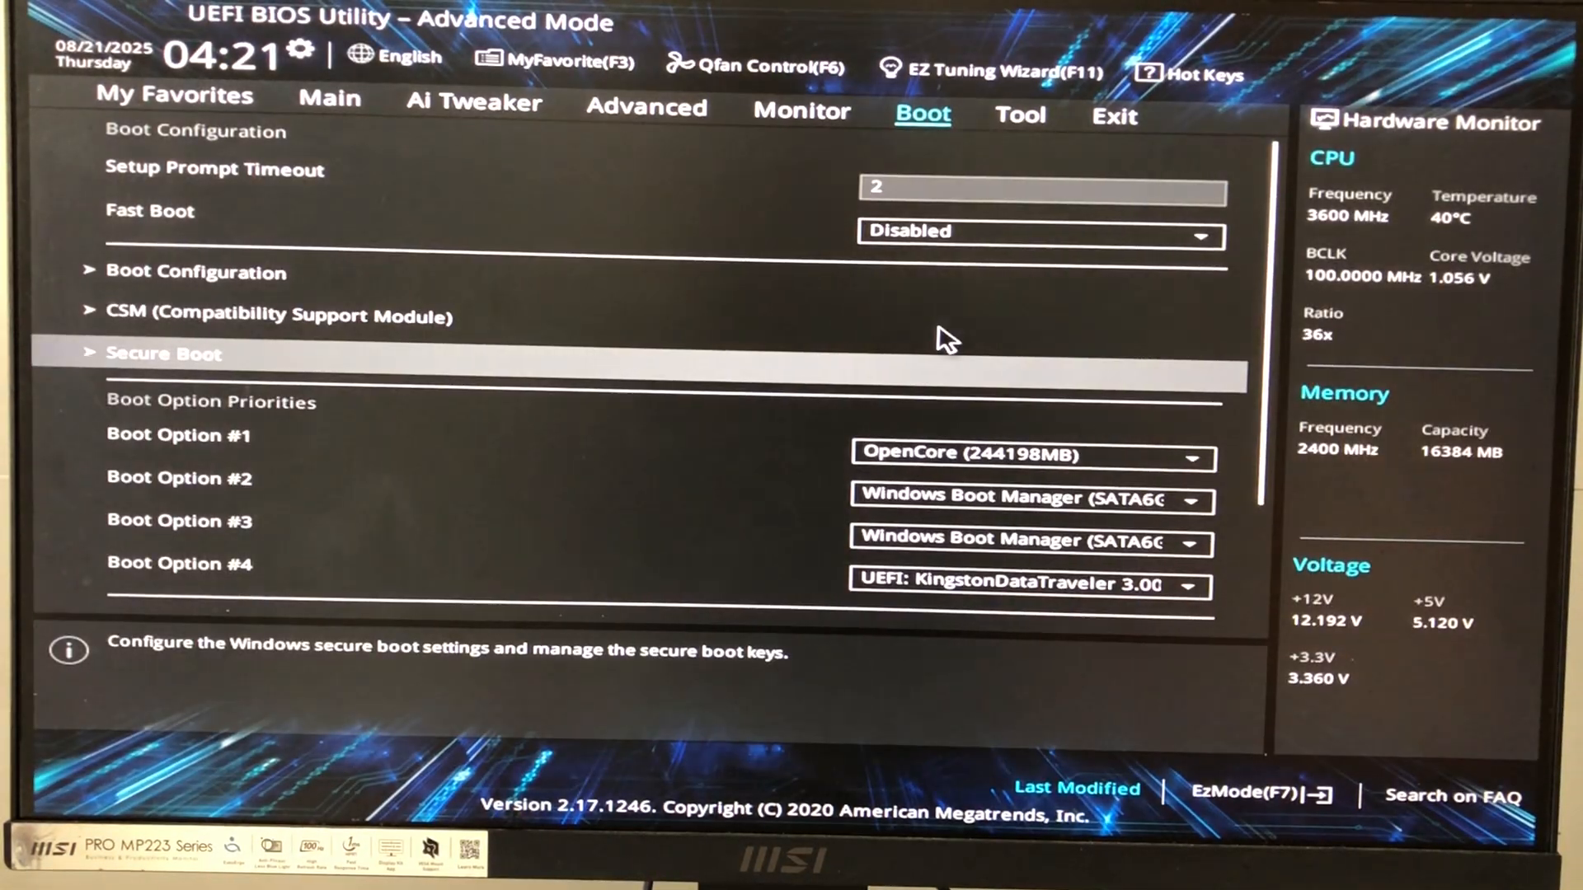
Step: Save the BIOS settings and exit to restart the computer
{"action": "key", "text": "Down"}
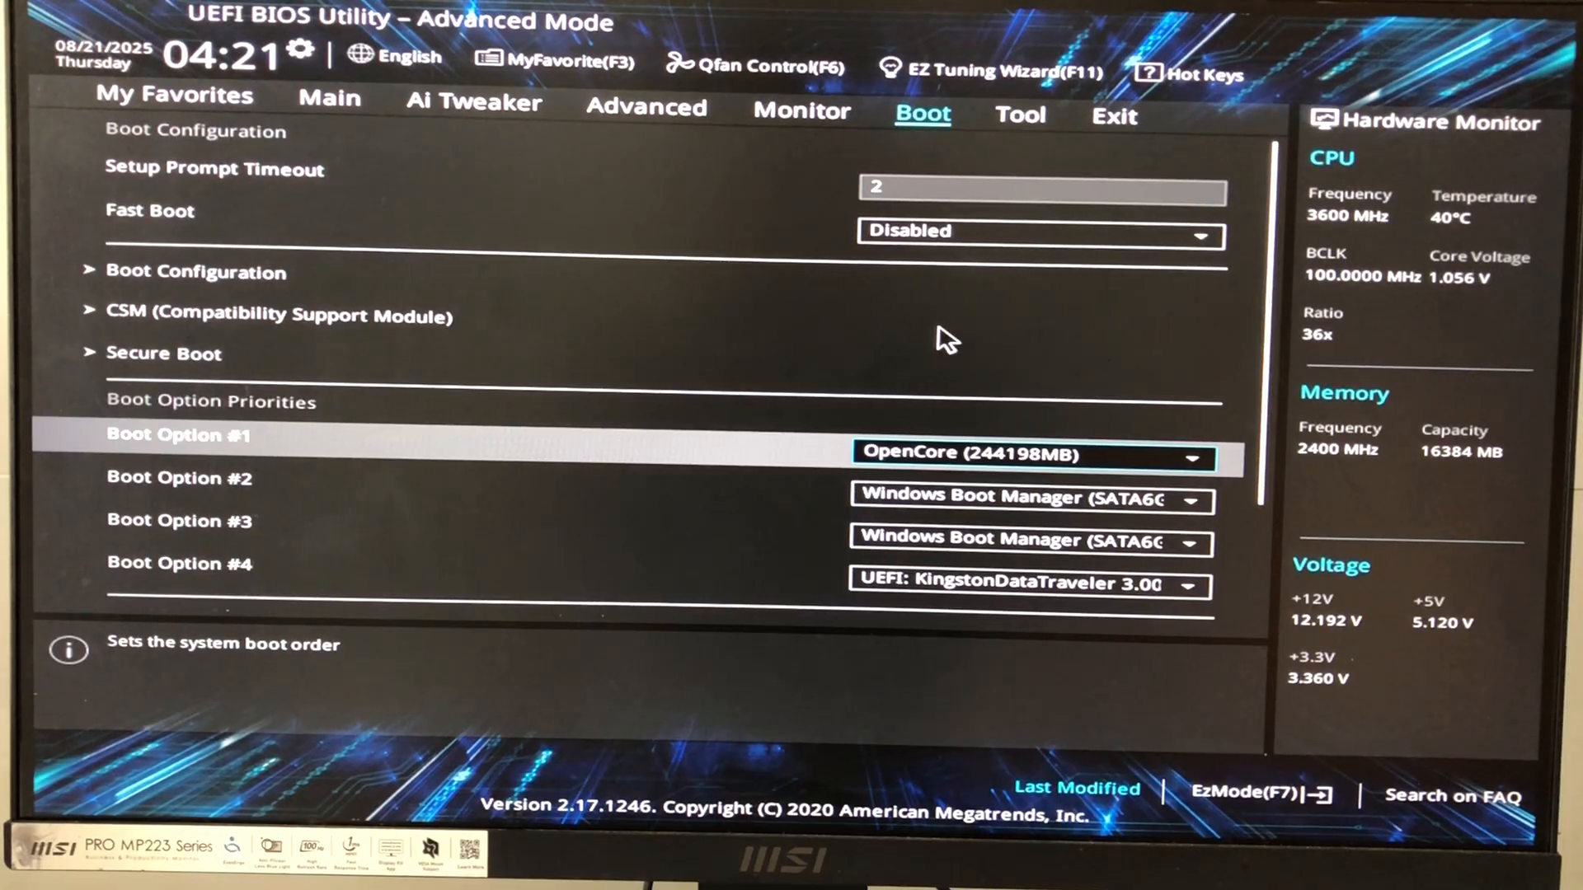
{"action": "key", "text": "F10"}
{"action": "key", "text": "Return"}
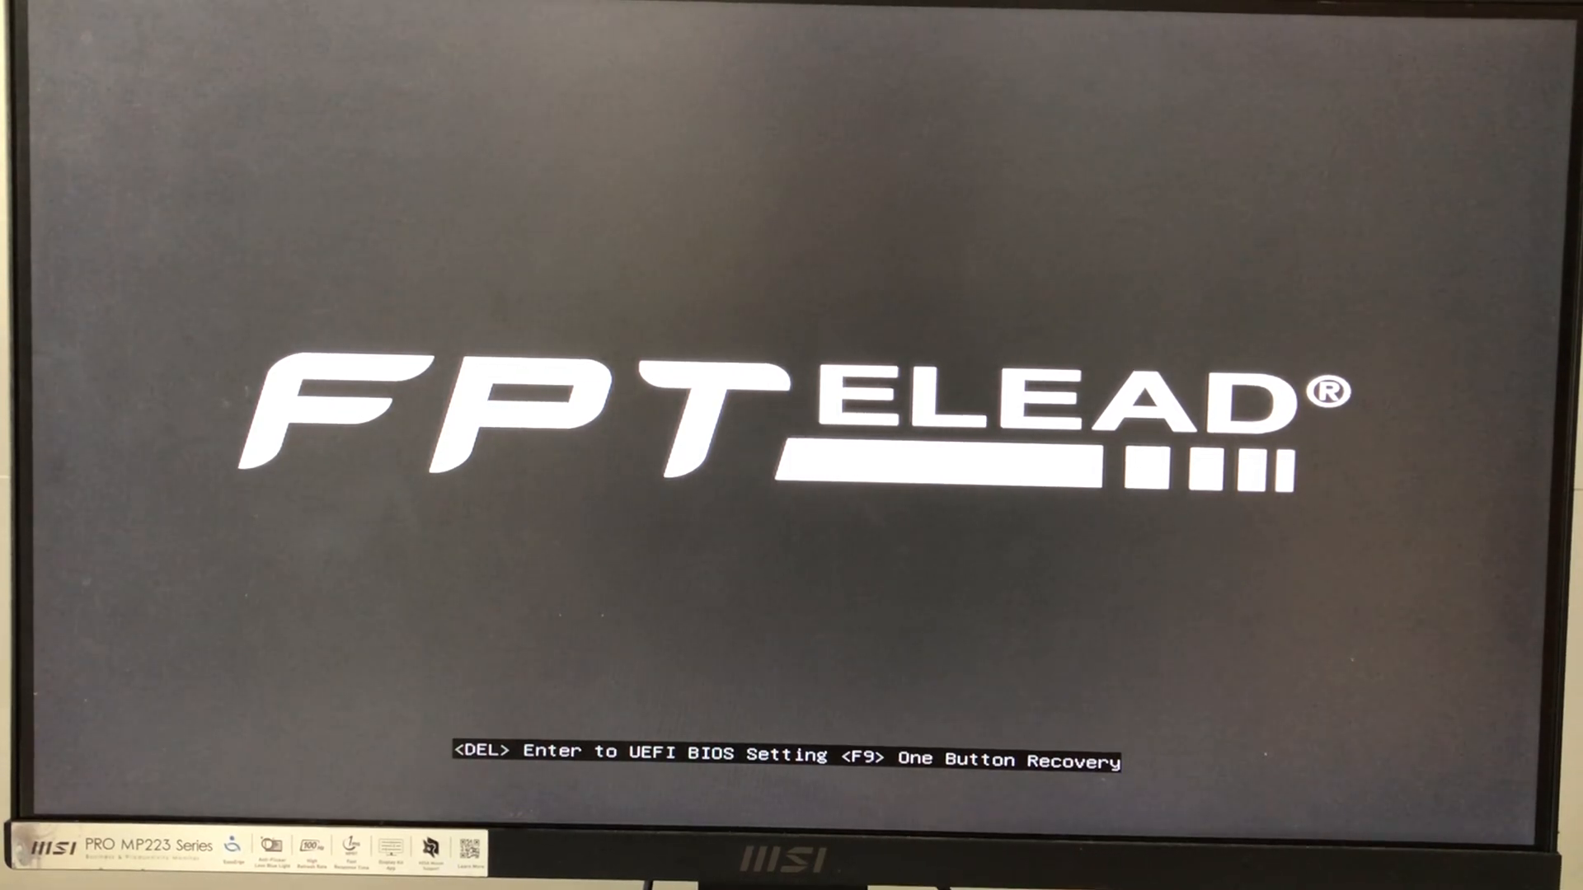
Step: Boot from UEFI: KingstonDataTraveler 3.00000, Partition 1, and start Install macOS Tahoe Beta from the OpenCore picker
{"action": "key", "text": "F8"}
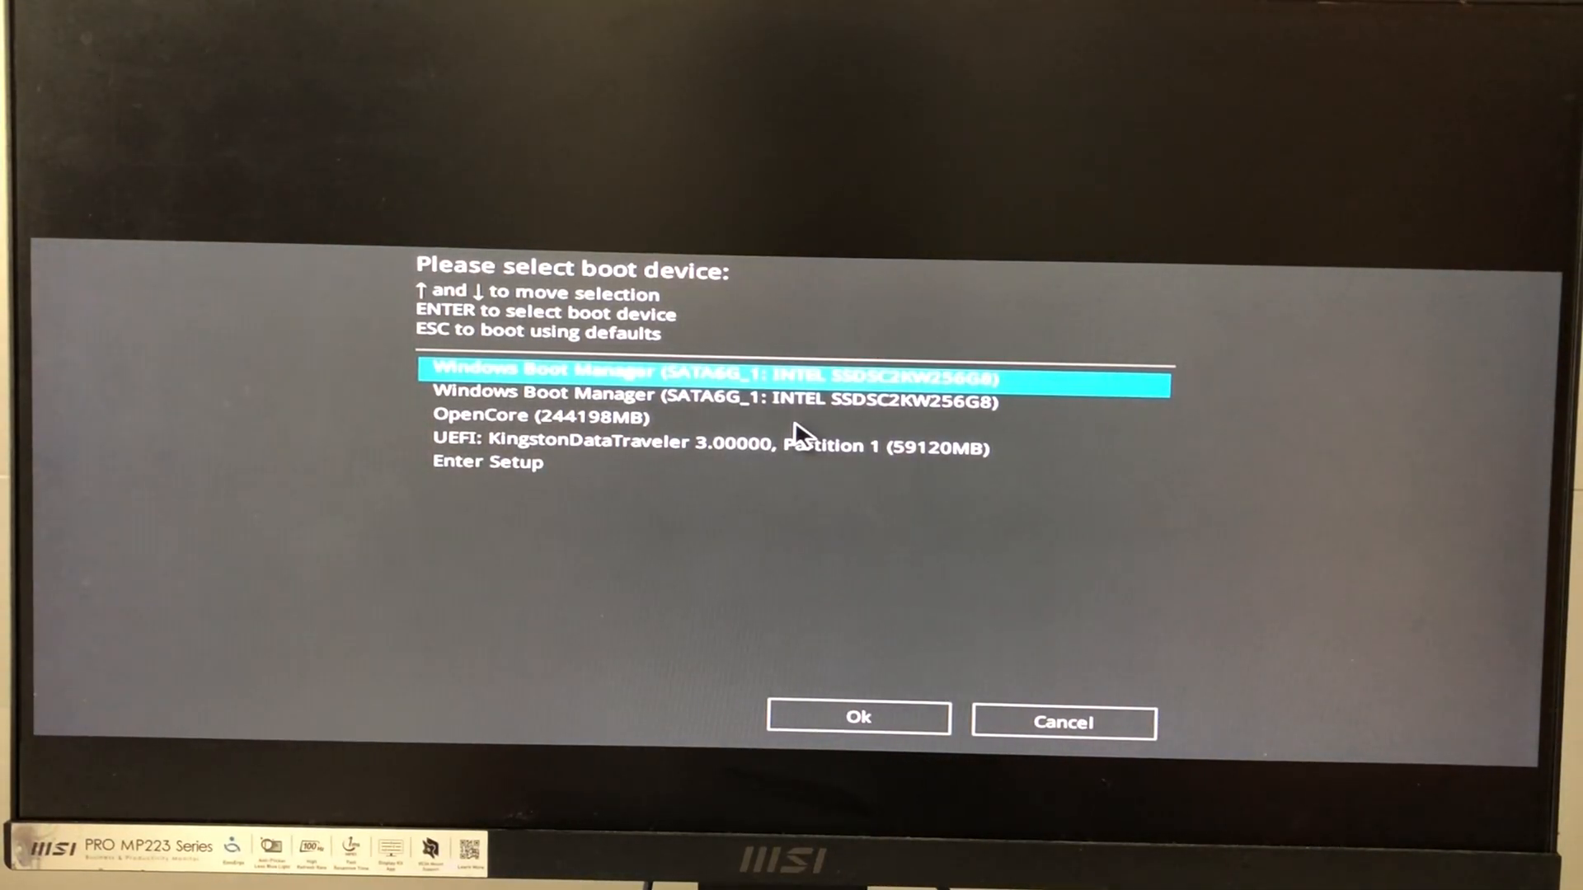
{"action": "key", "text": "Down"}
{"action": "key", "text": "Down"}
{"action": "key", "text": "Down"}
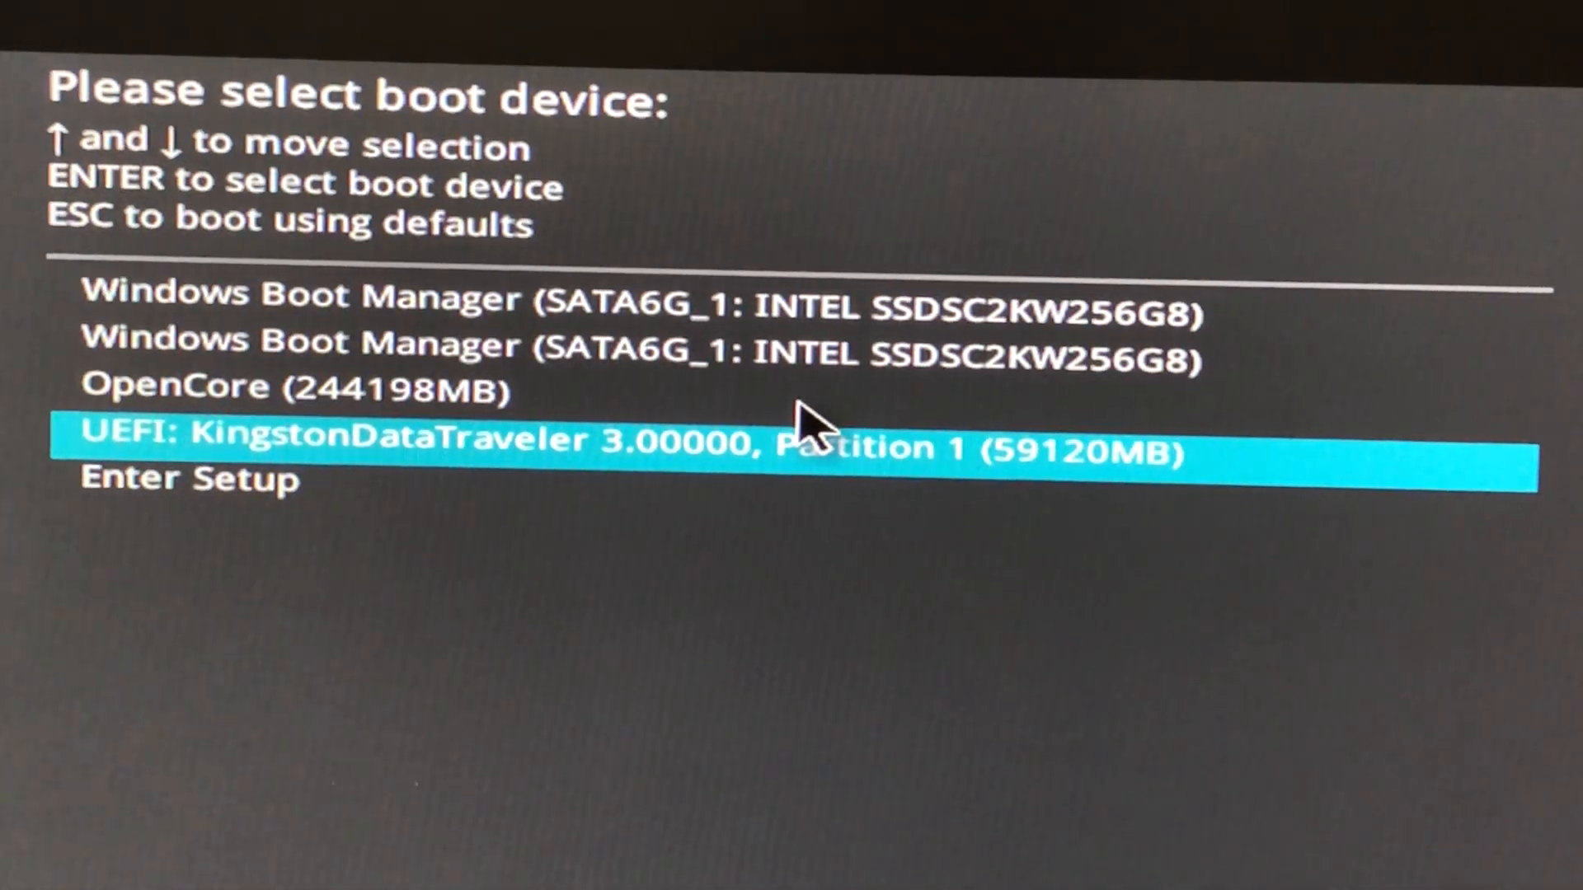
{"action": "key", "text": "Return"}
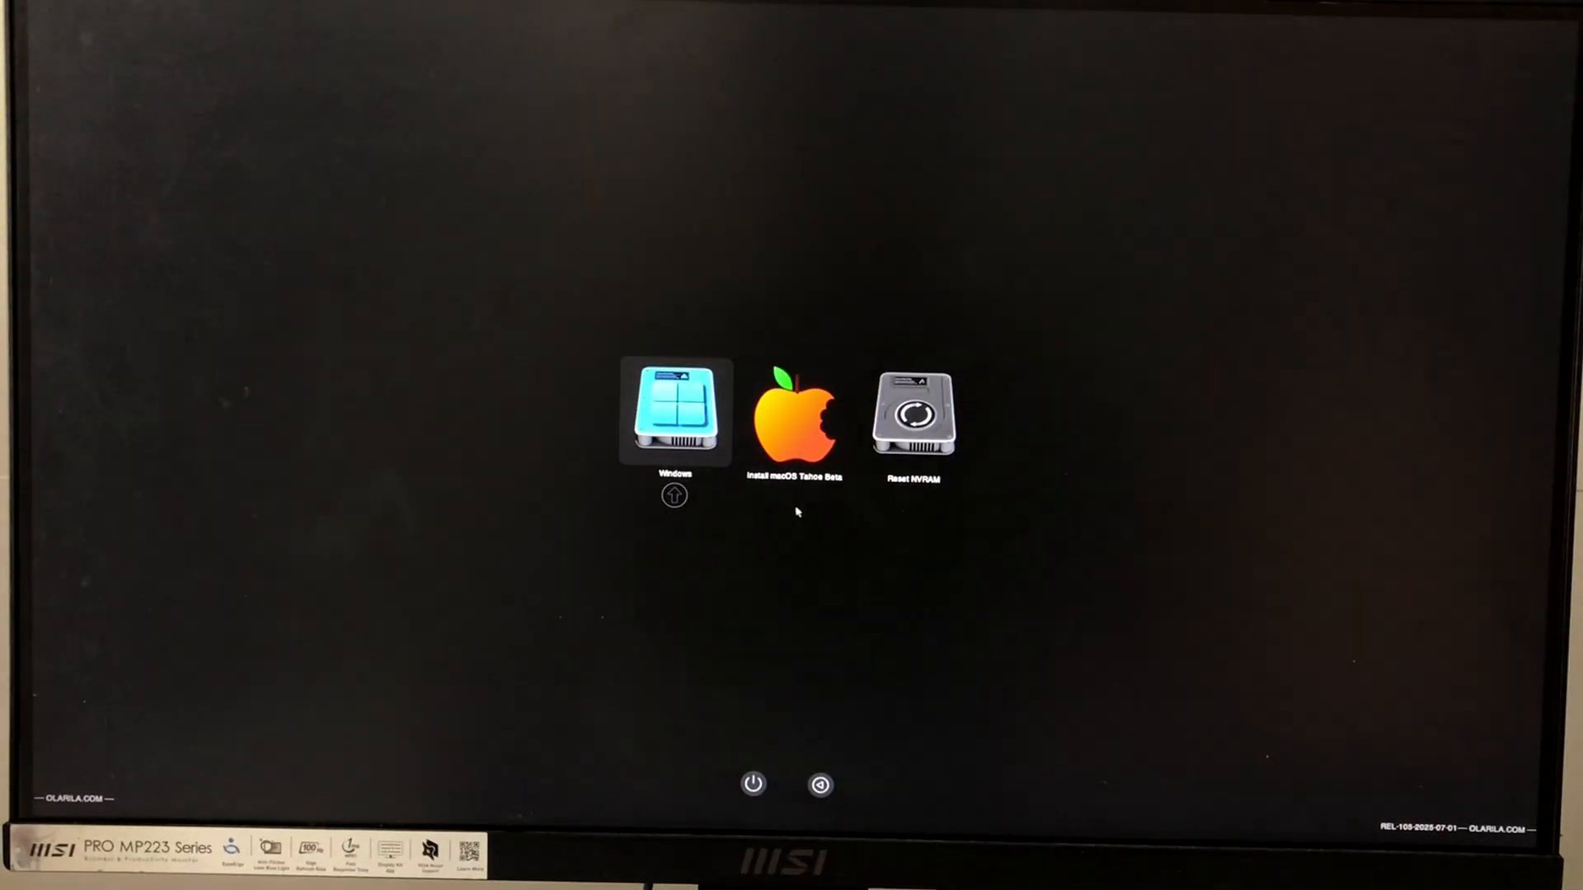
{"action": "left_click", "coordinate": [796, 511]}
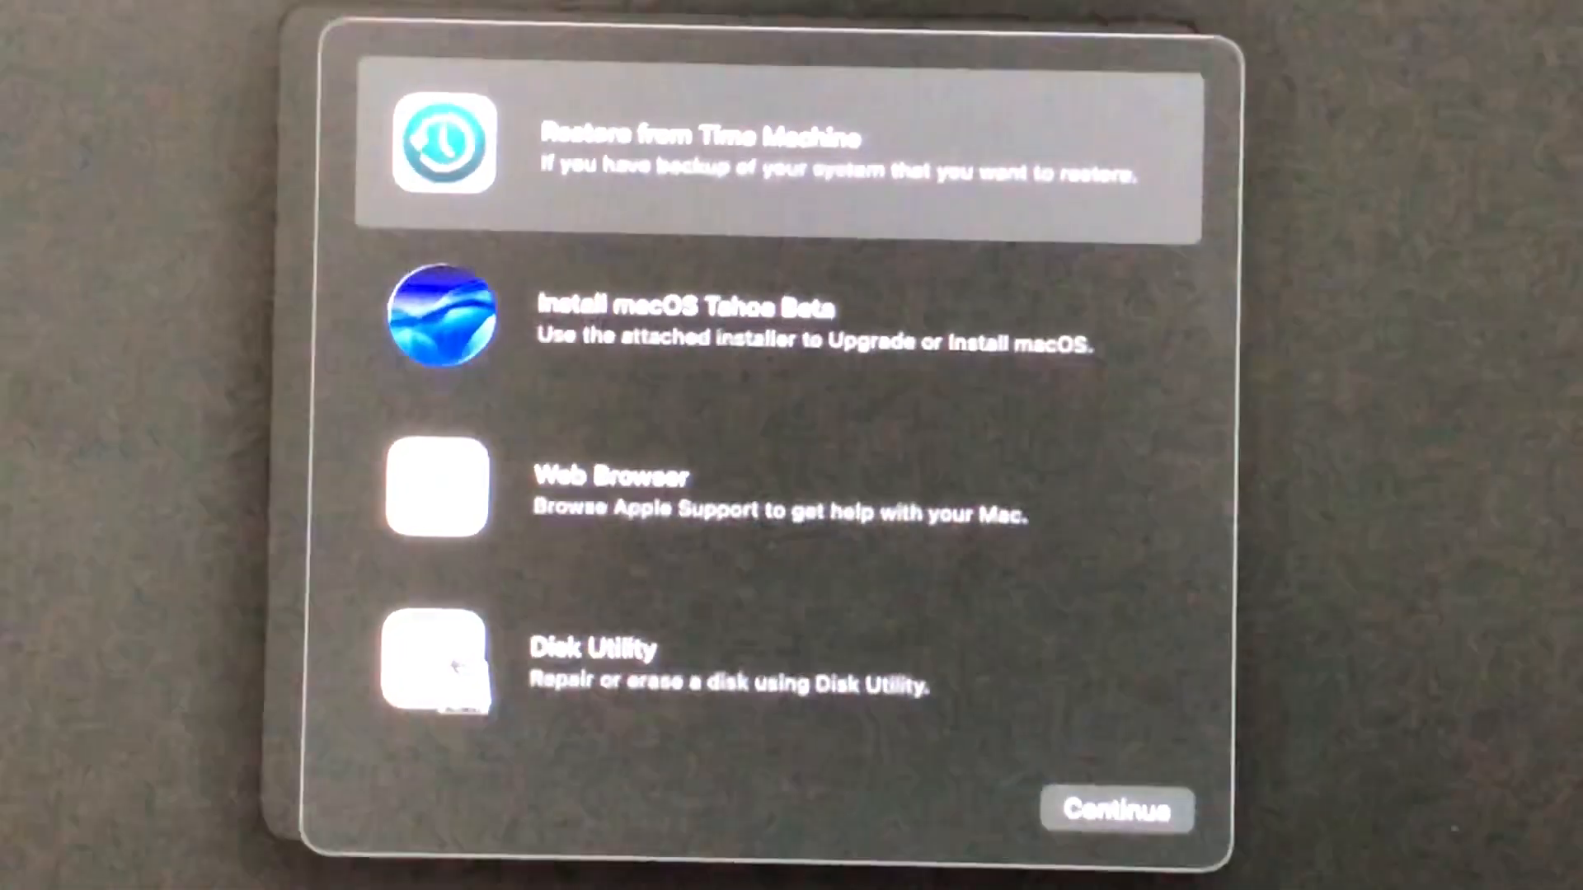
Step: Erase the internal volume DISK with Disk Utility, naming it macOS and formatting it as APFS, and return to the recovery options
{"action": "left_click", "coordinate": [640, 666]}
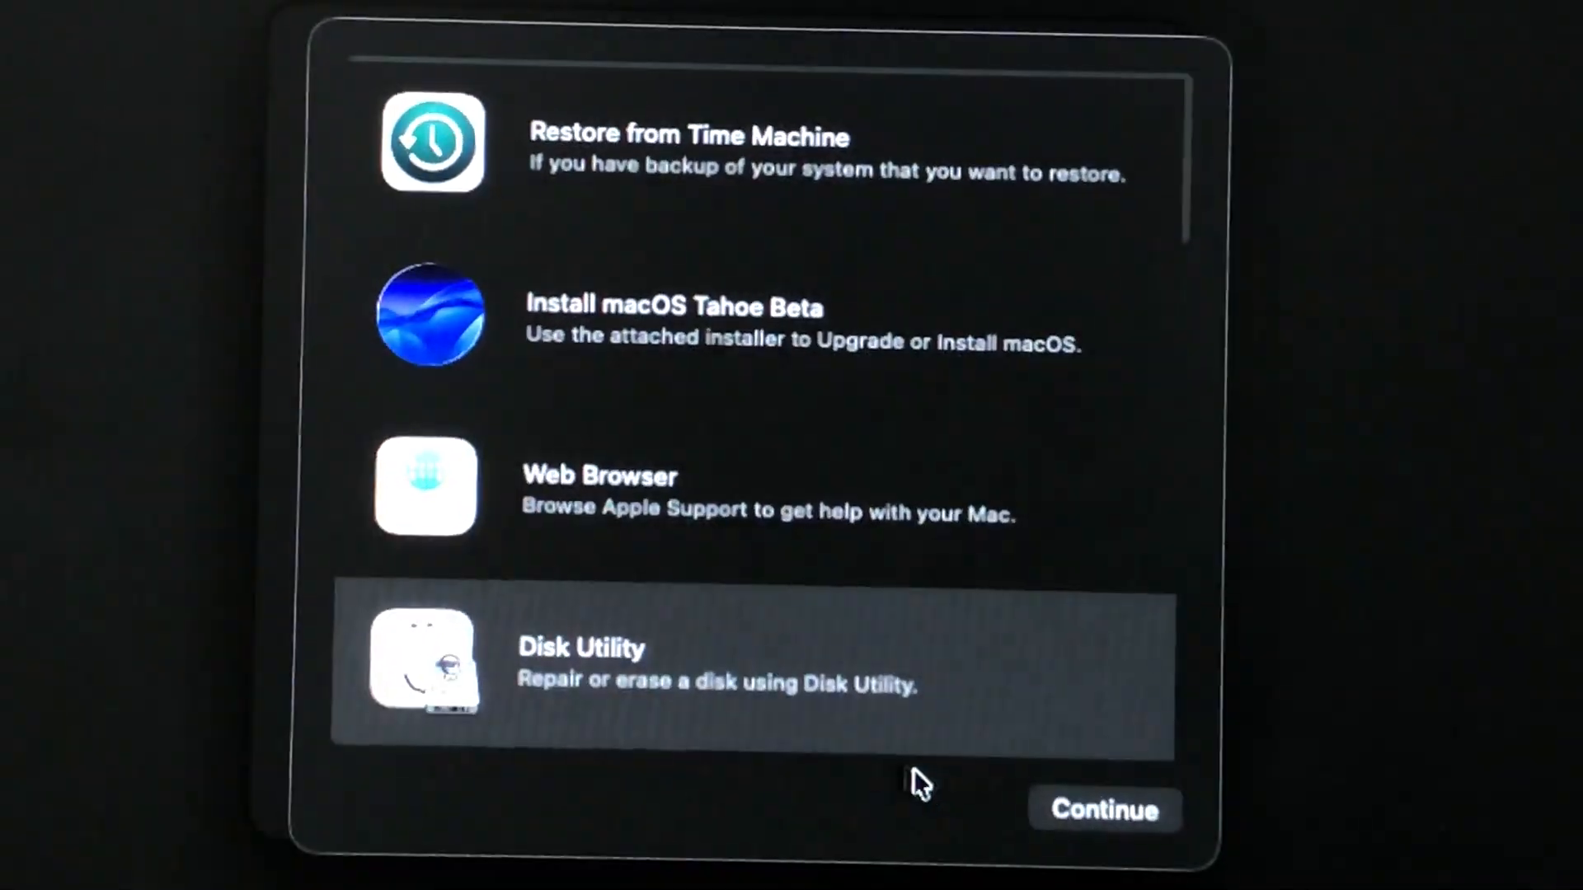
{"action": "left_click", "coordinate": [1068, 812]}
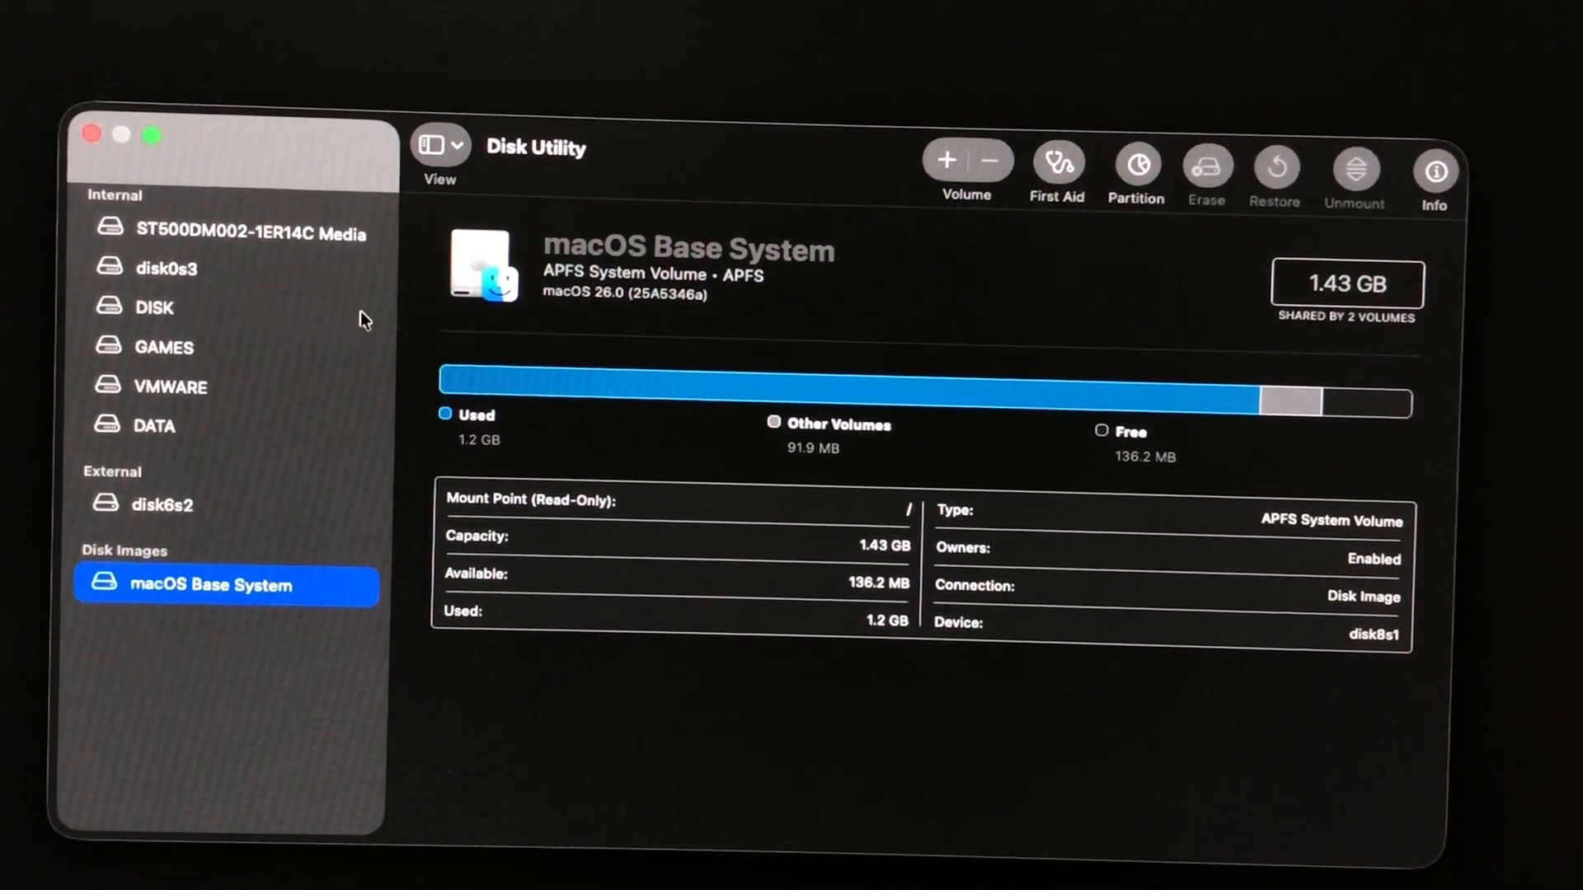
{"action": "left_click", "coordinate": [176, 320]}
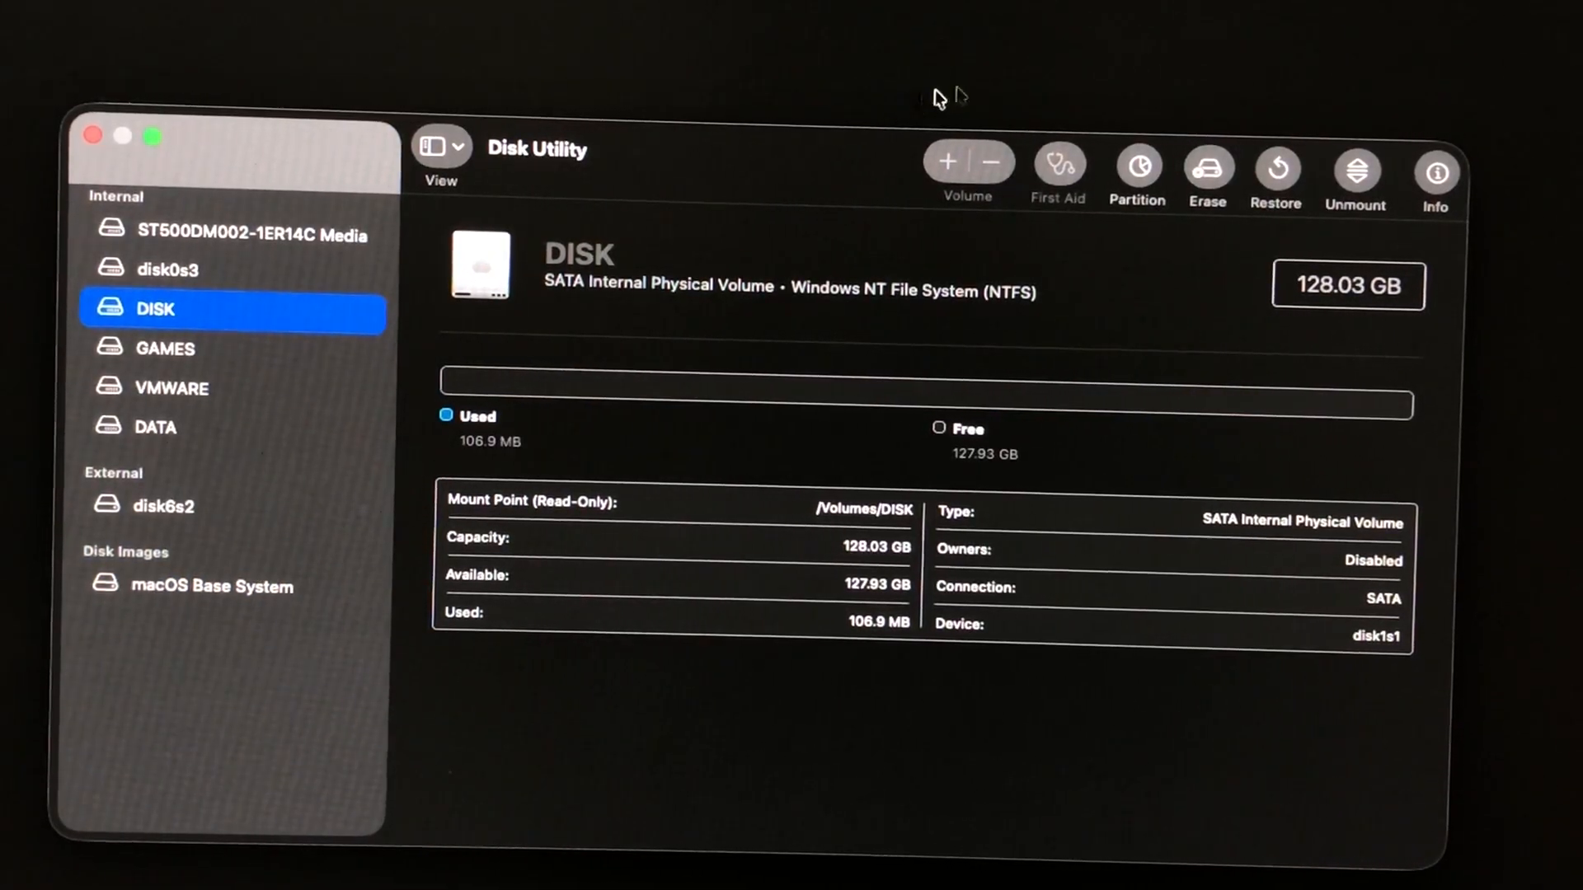
{"action": "left_click", "coordinate": [1208, 173]}
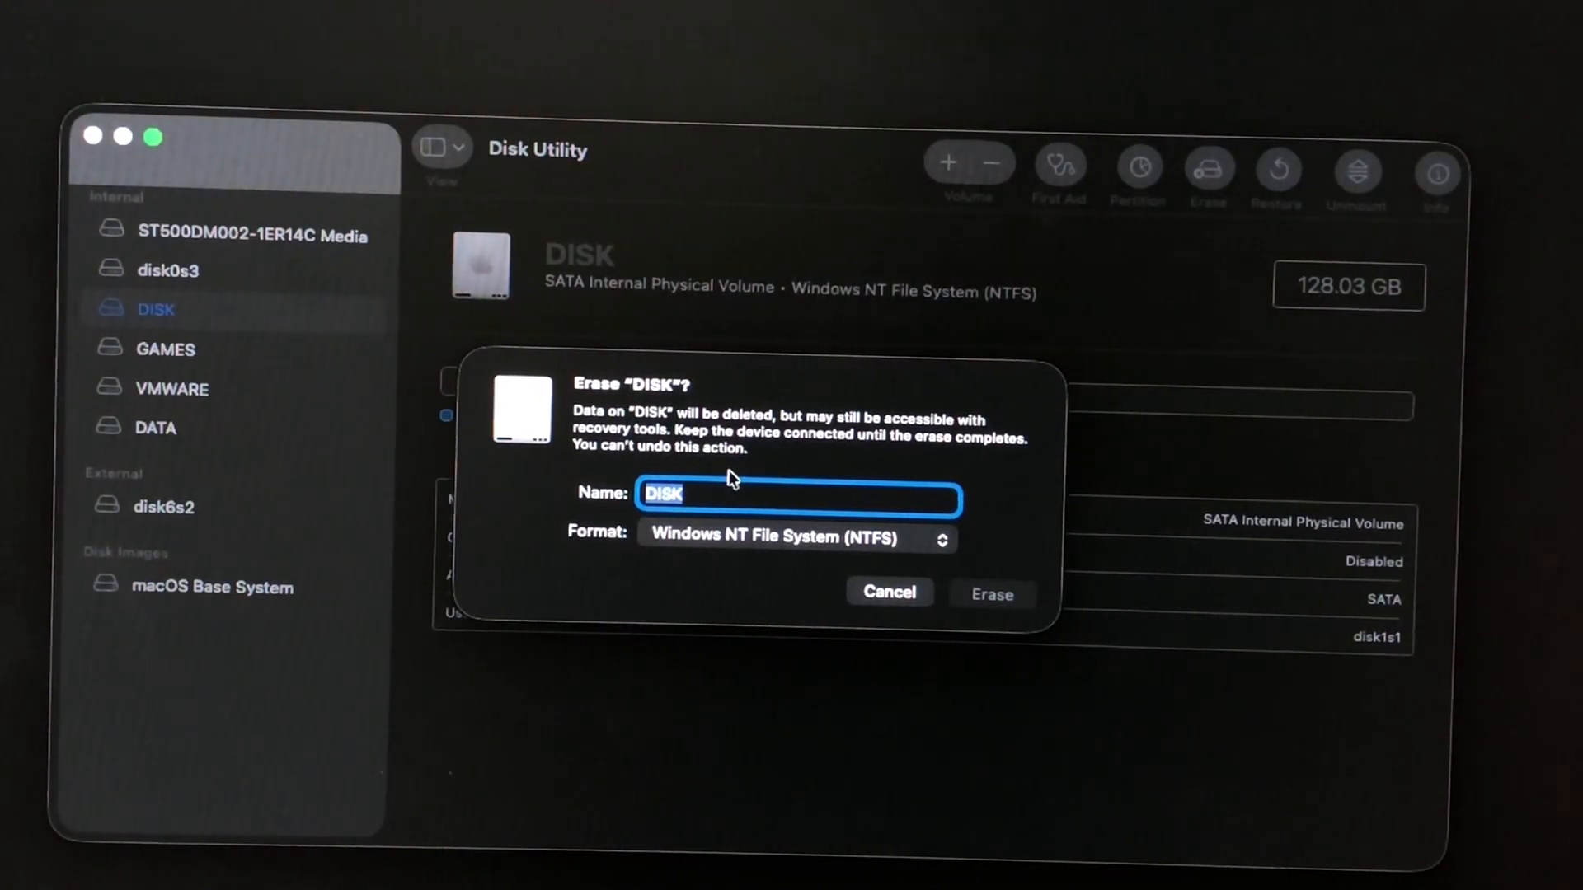
{"action": "type", "text": "macOS"}
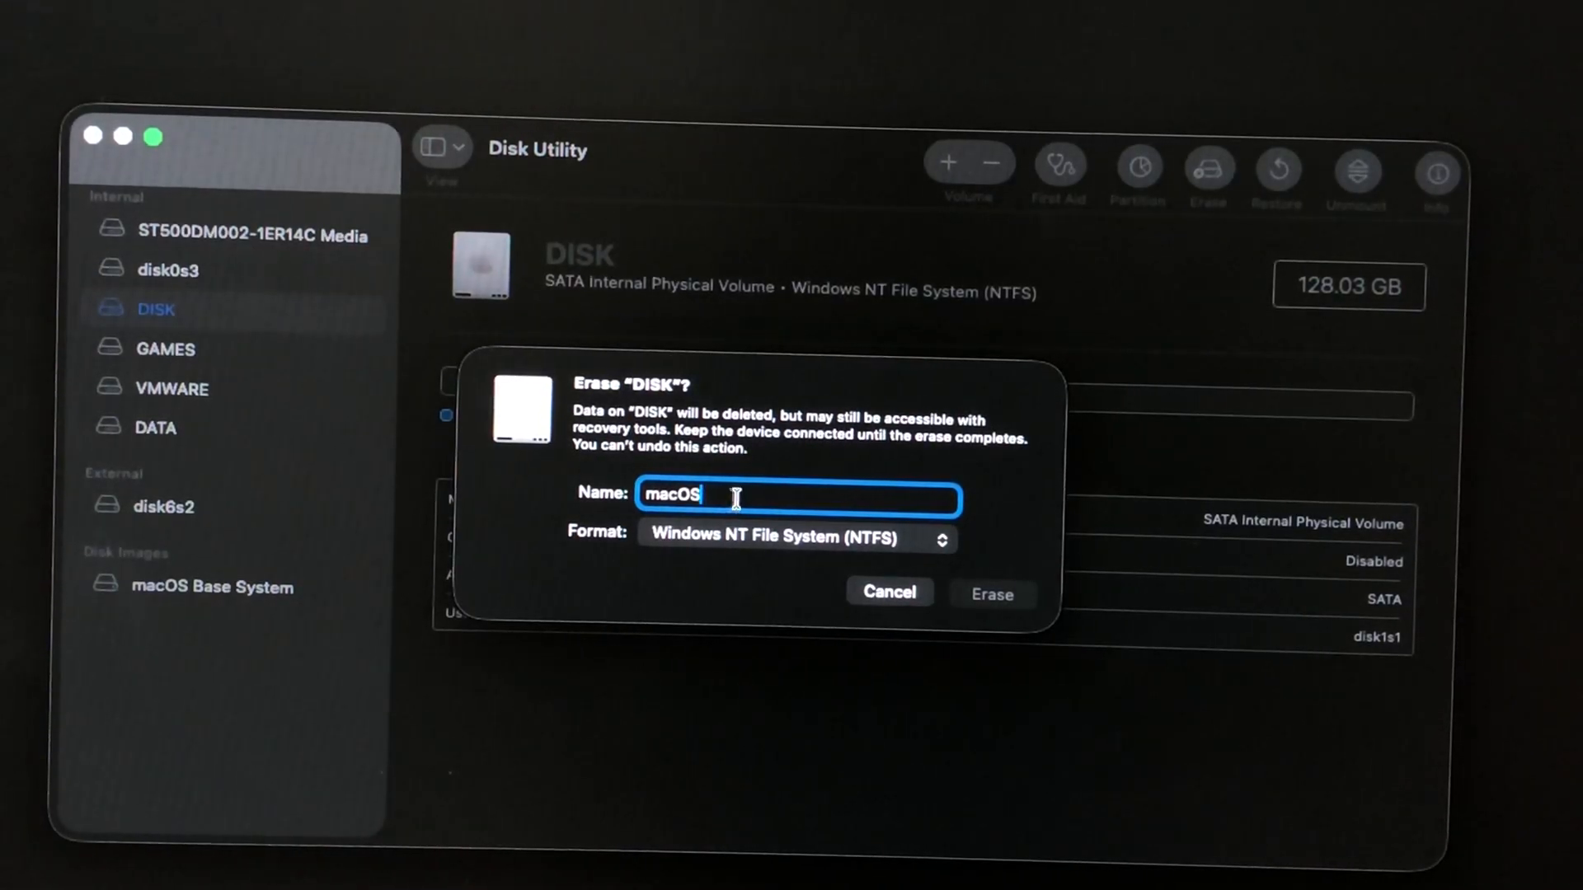
{"action": "left_click", "coordinate": [674, 536]}
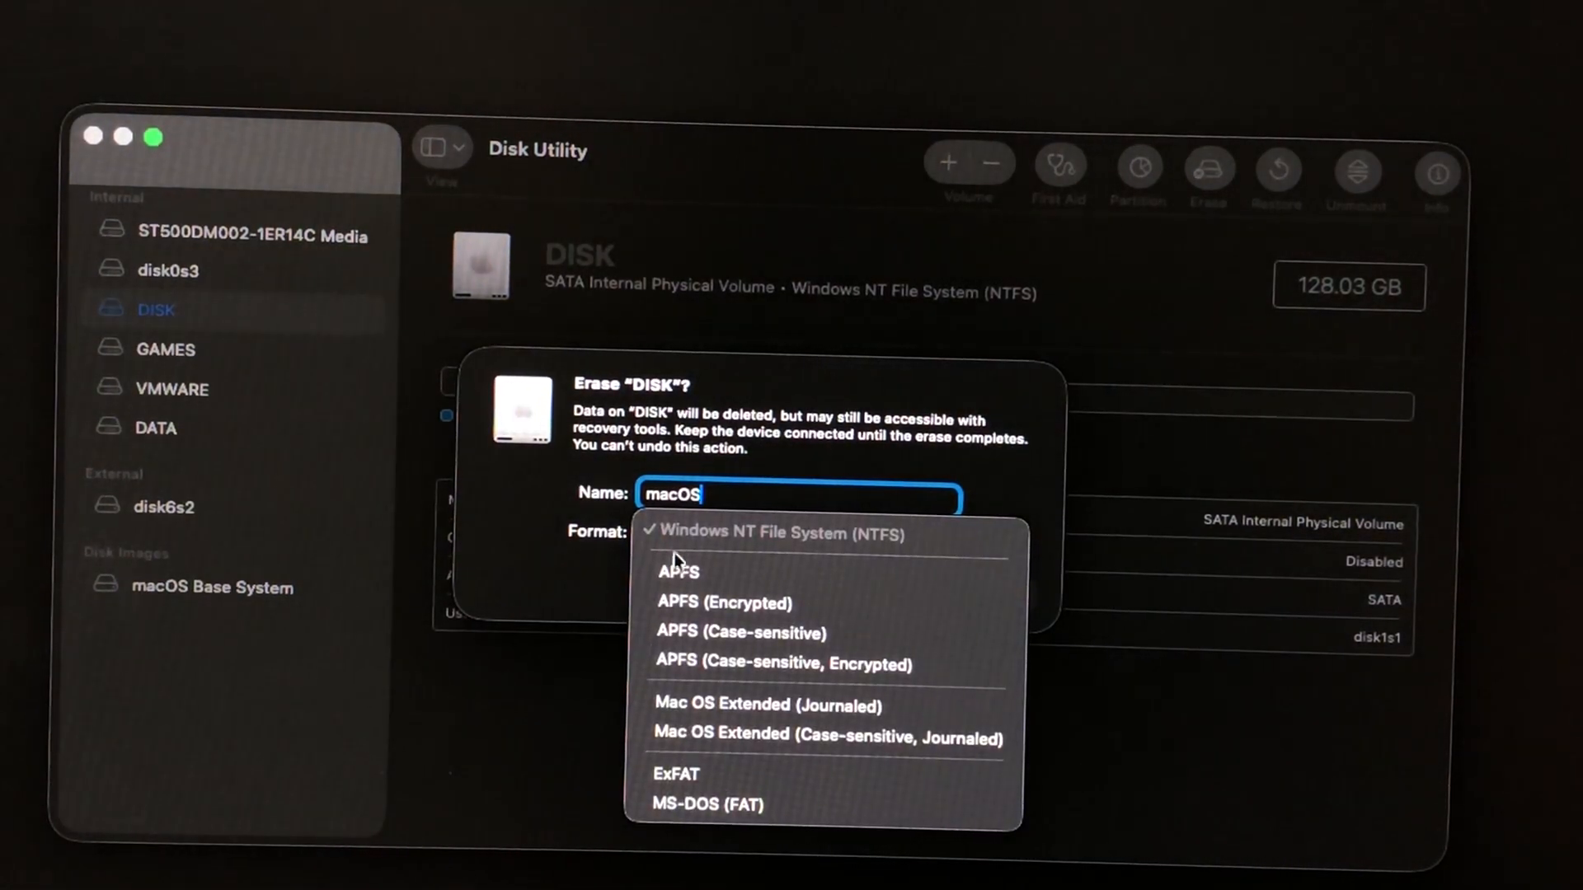
{"action": "left_click", "coordinate": [674, 569]}
{"action": "left_click", "coordinate": [973, 600]}
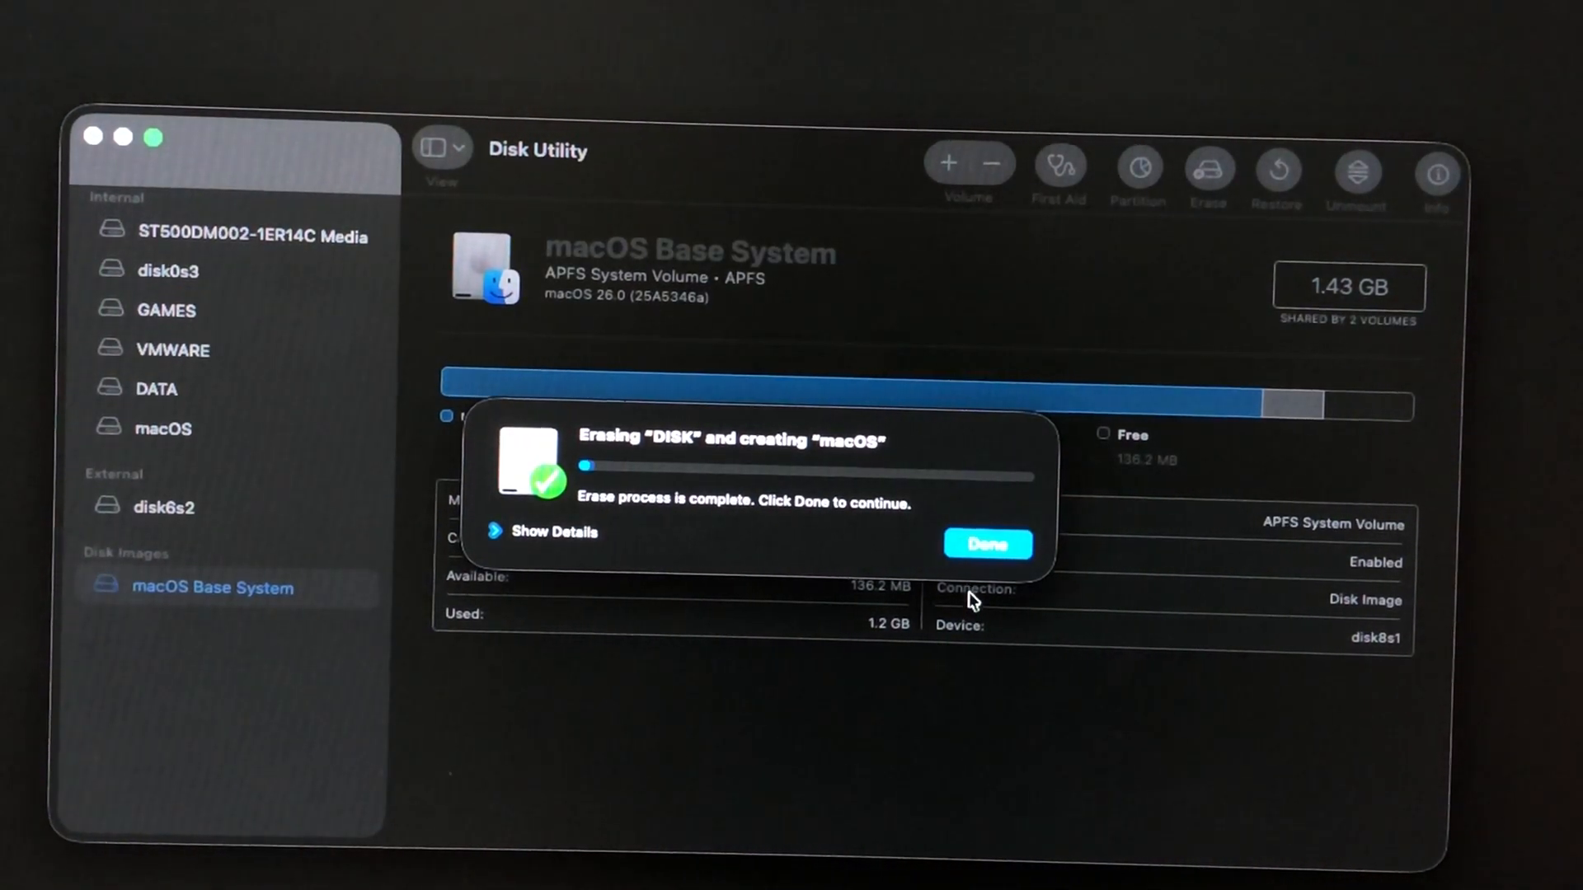
{"action": "left_click", "coordinate": [986, 544]}
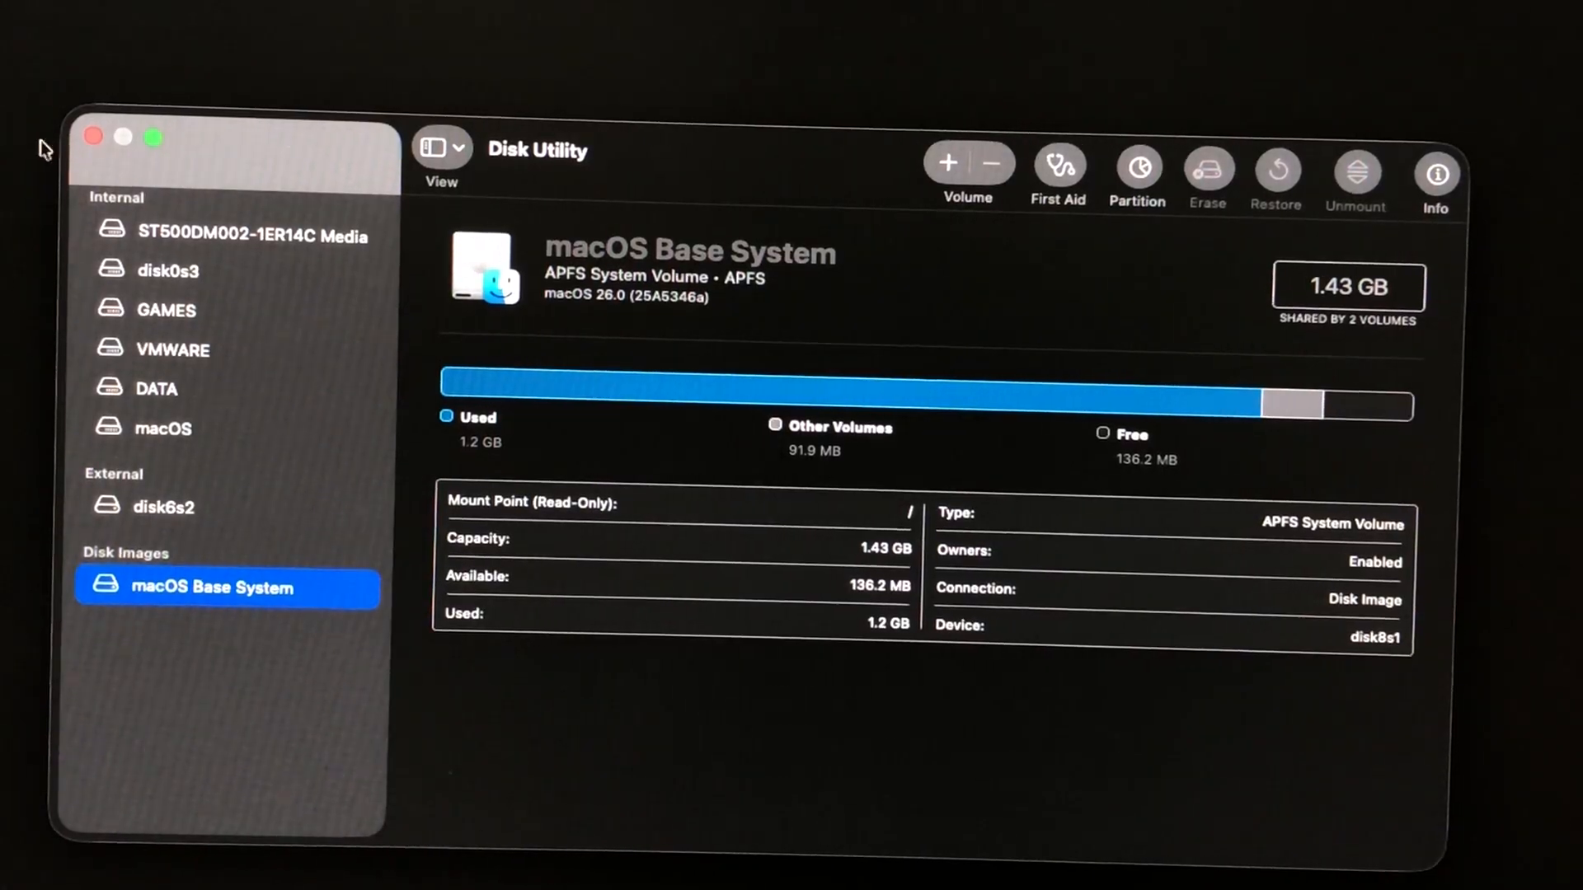
{"action": "left_click", "coordinate": [93, 137]}
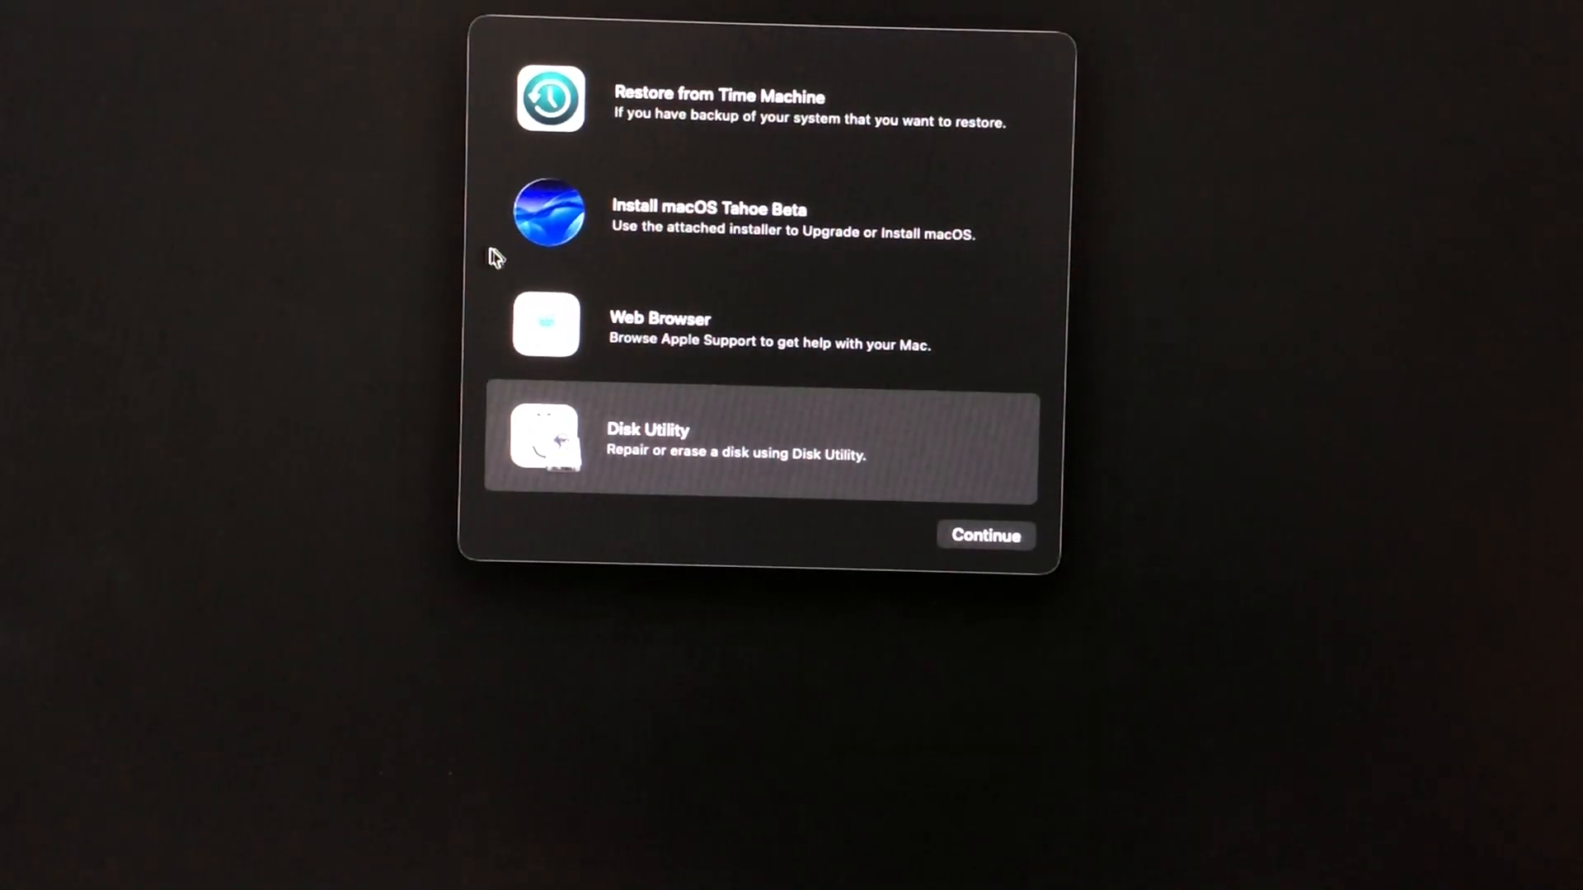
Step: Launch the macOS Tahoe Beta installer from the recovery options and agree to the software license terms
{"action": "left_click", "coordinate": [614, 246]}
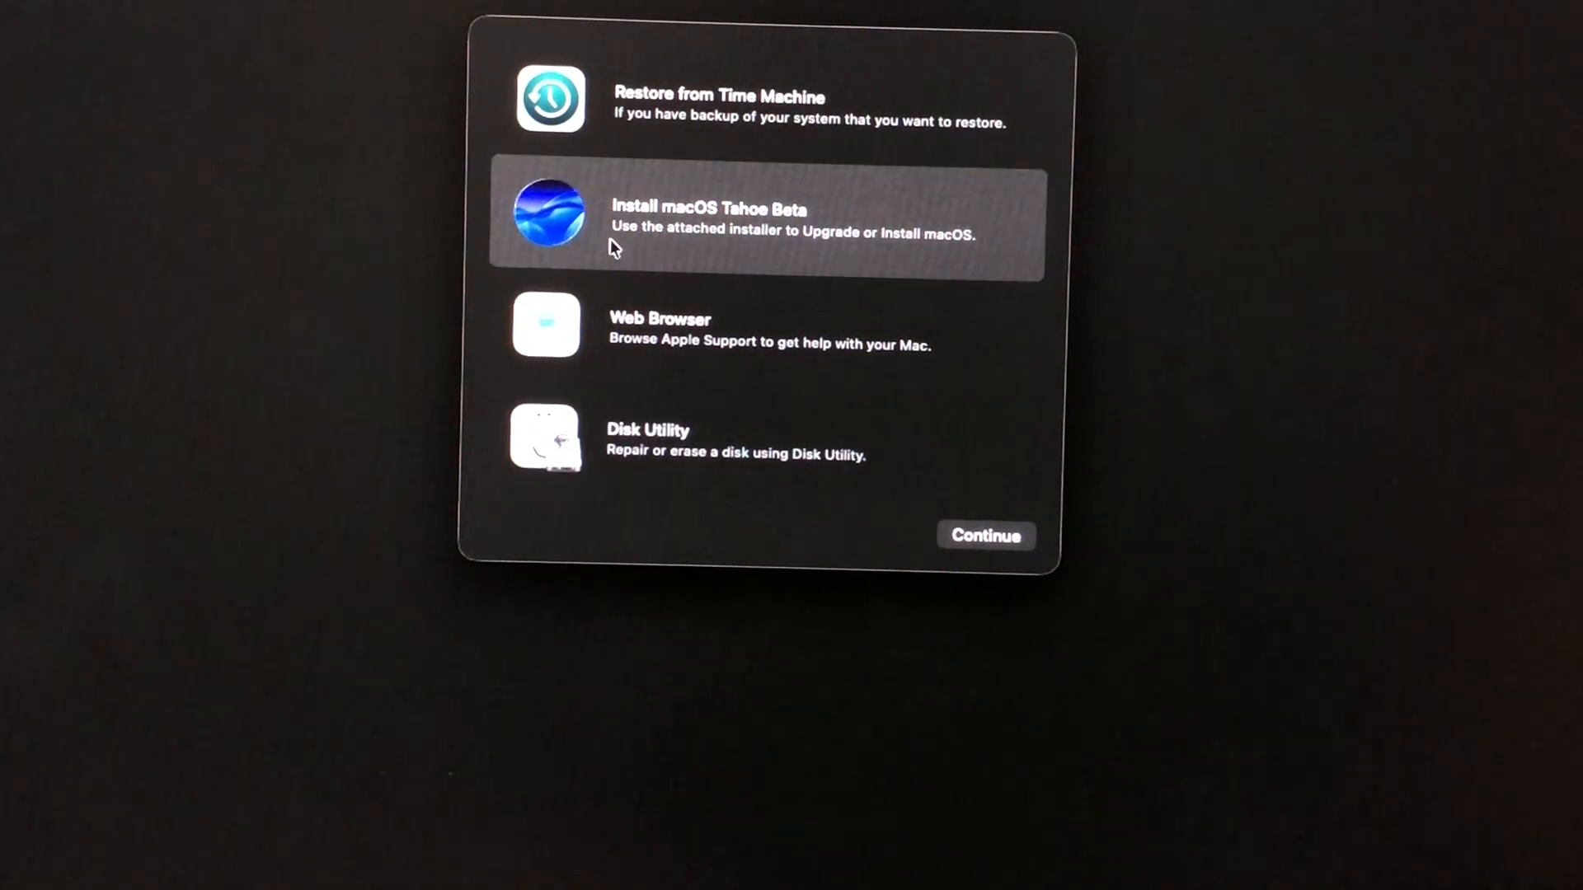
{"action": "left_click", "coordinate": [978, 536]}
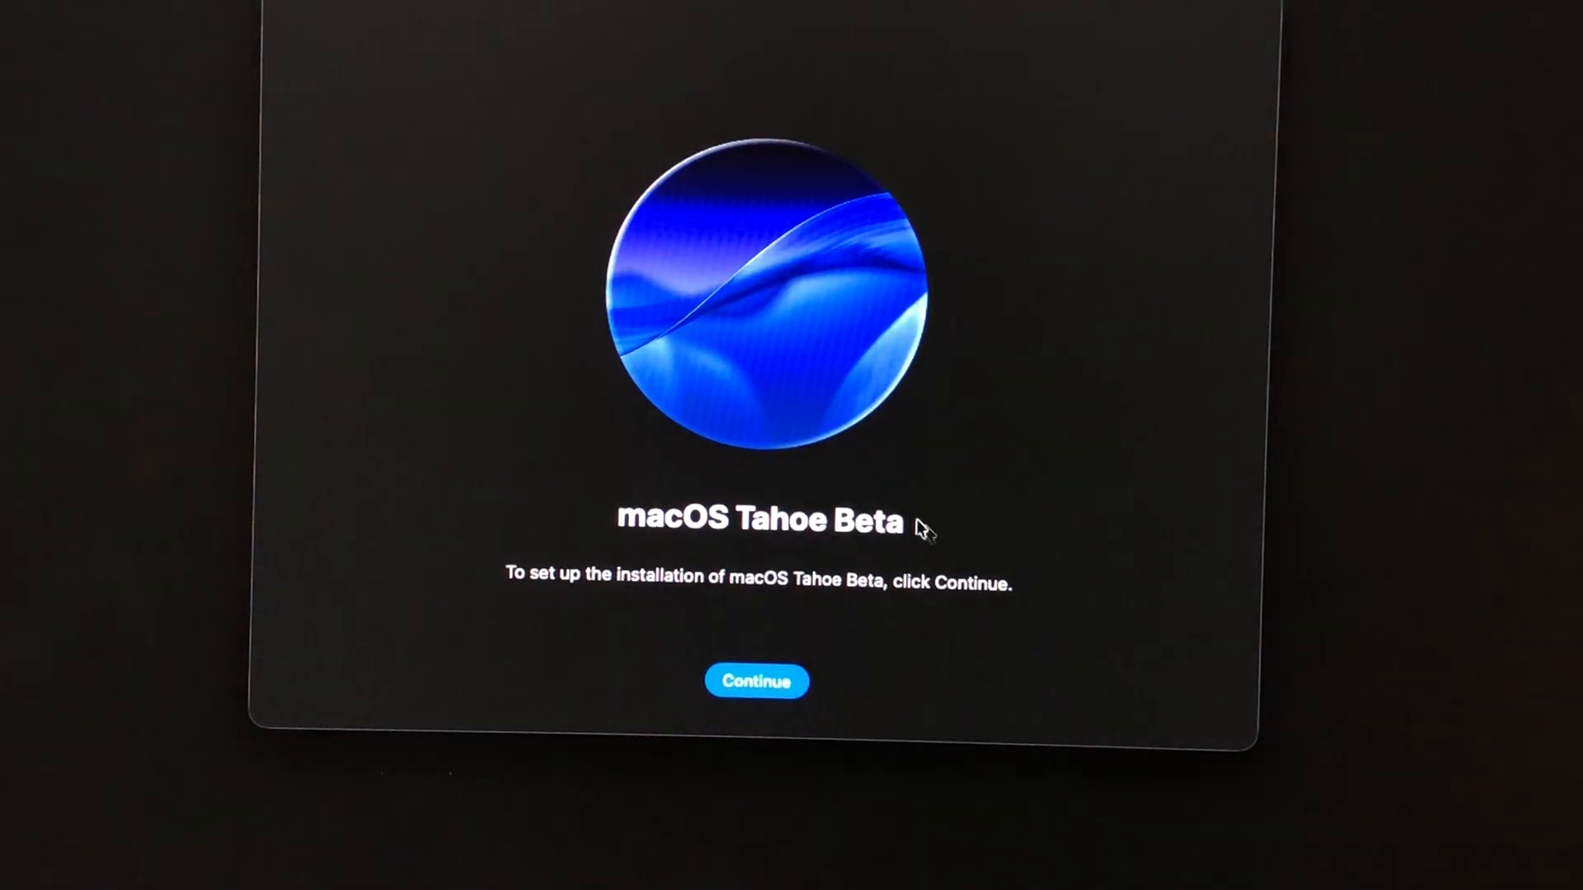
{"action": "left_click", "coordinate": [794, 666]}
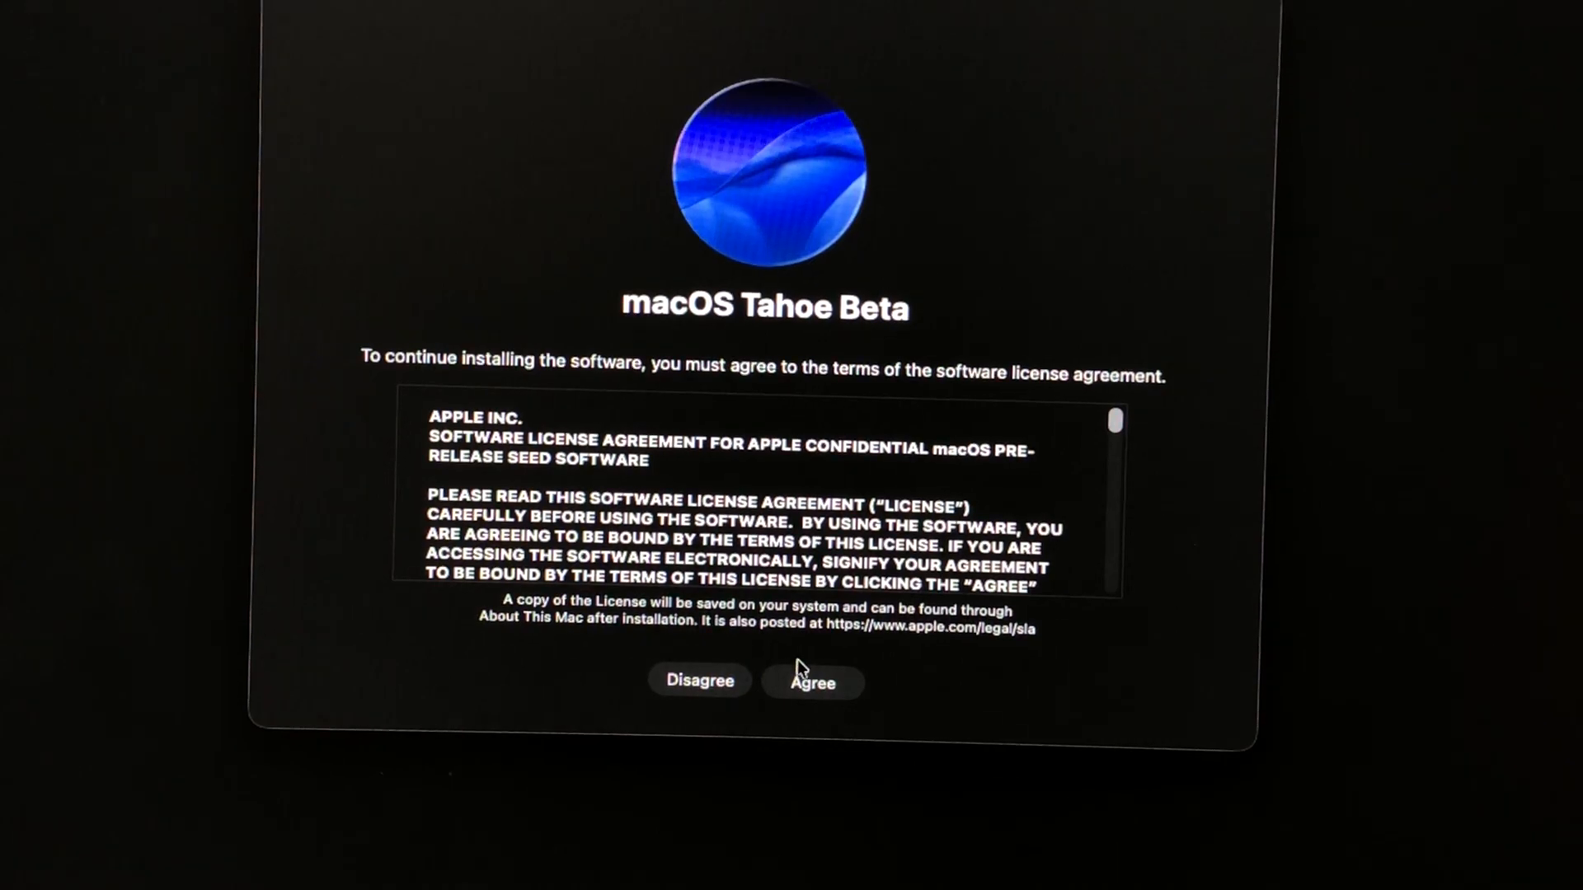
{"action": "left_click", "coordinate": [808, 683]}
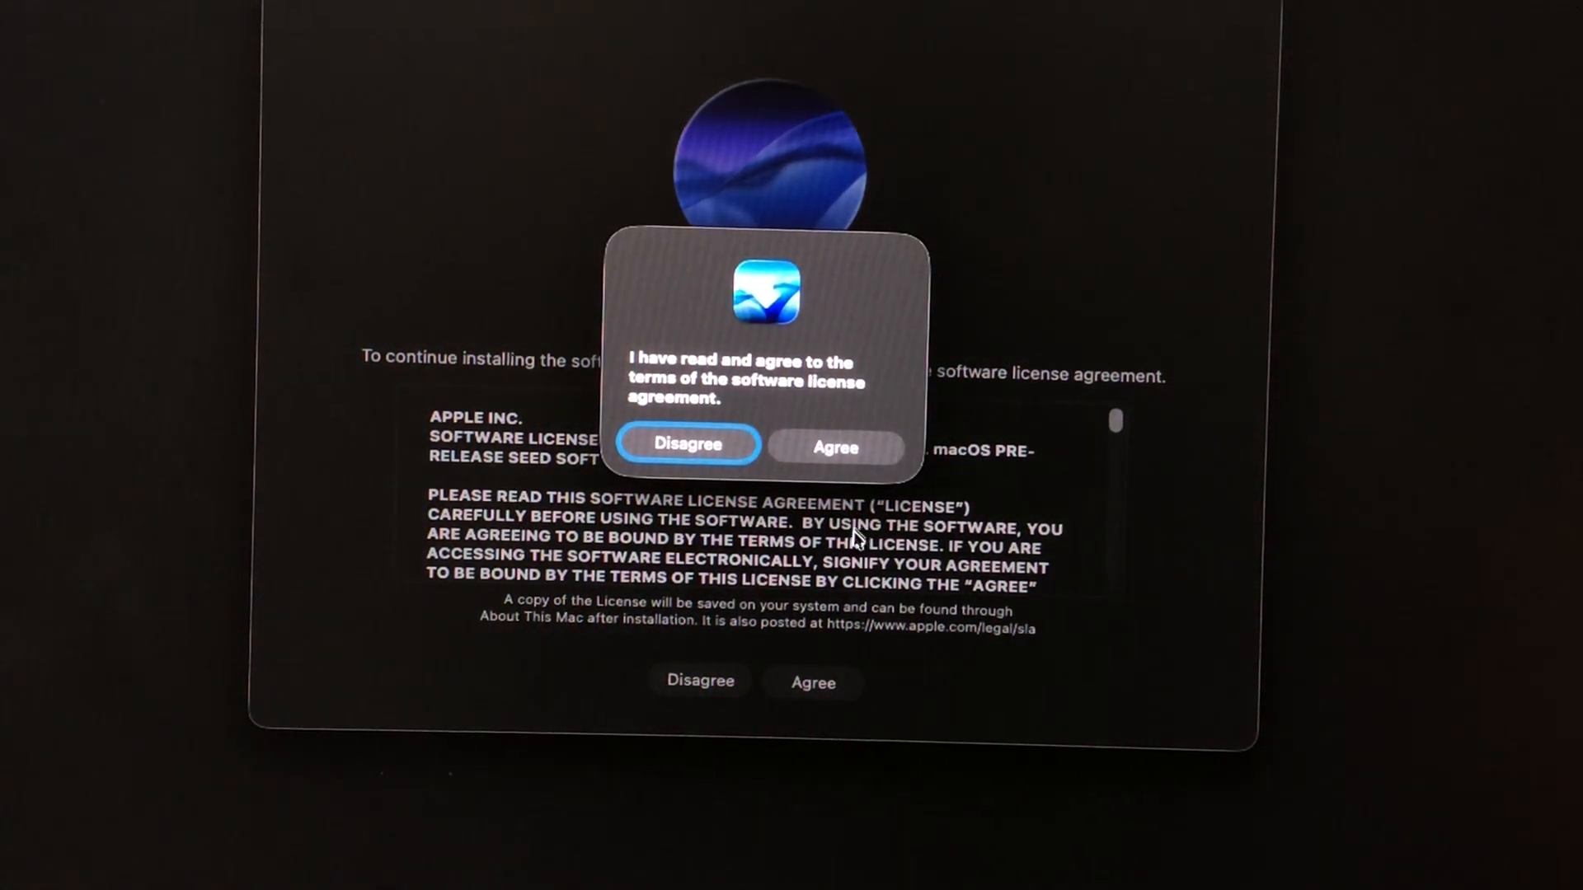
{"action": "left_click", "coordinate": [856, 450]}
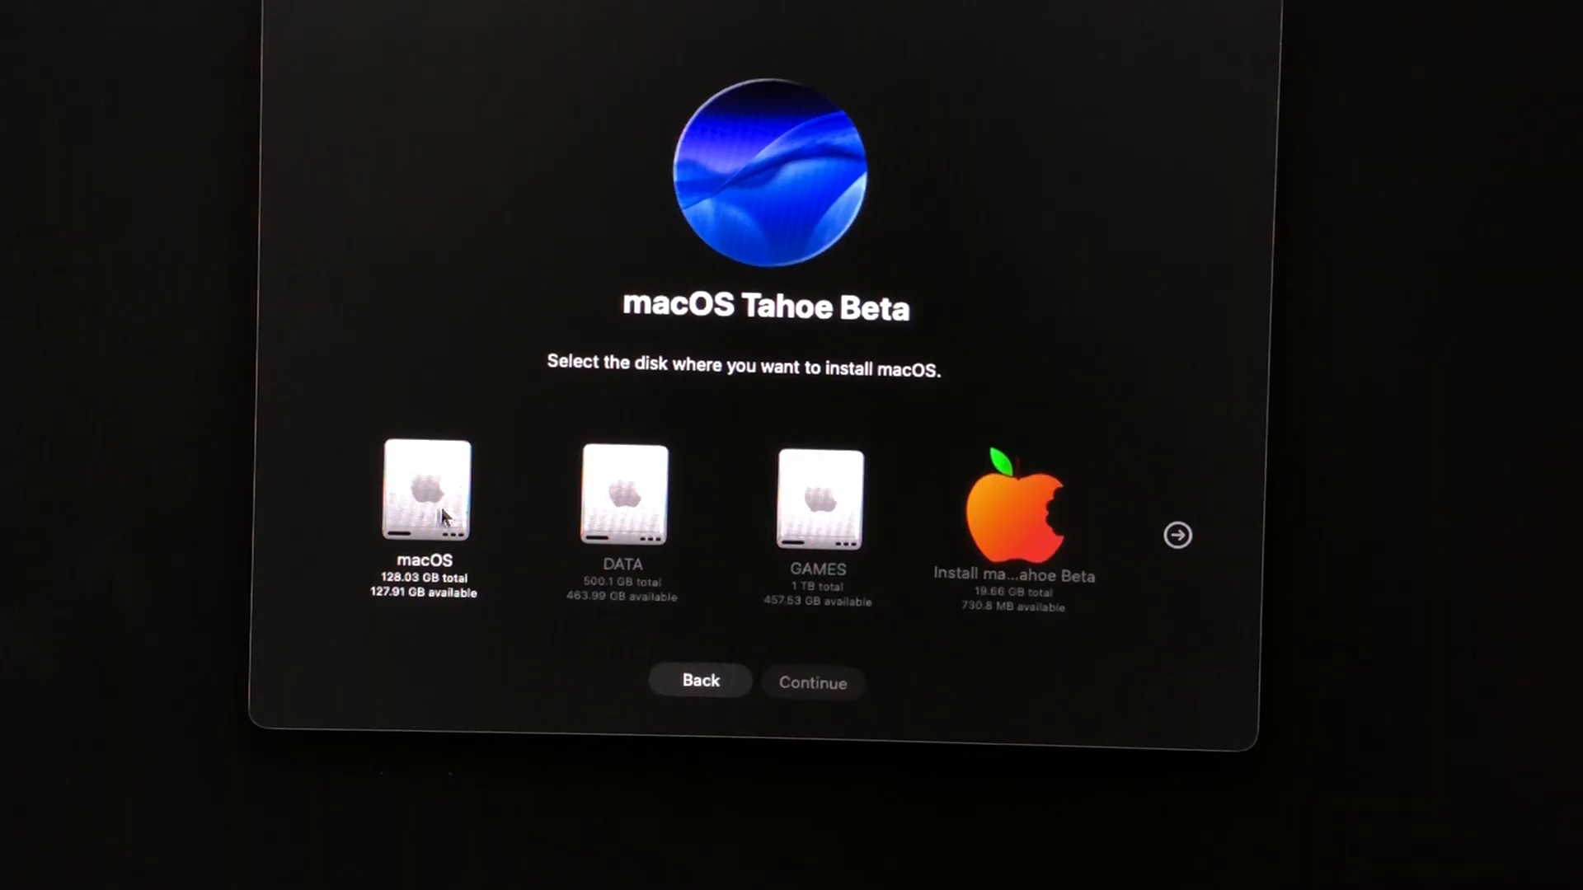
Step: Choose the macOS disk as the installation target and start installing macOS Tahoe Beta on it
{"action": "left_click", "coordinate": [413, 507]}
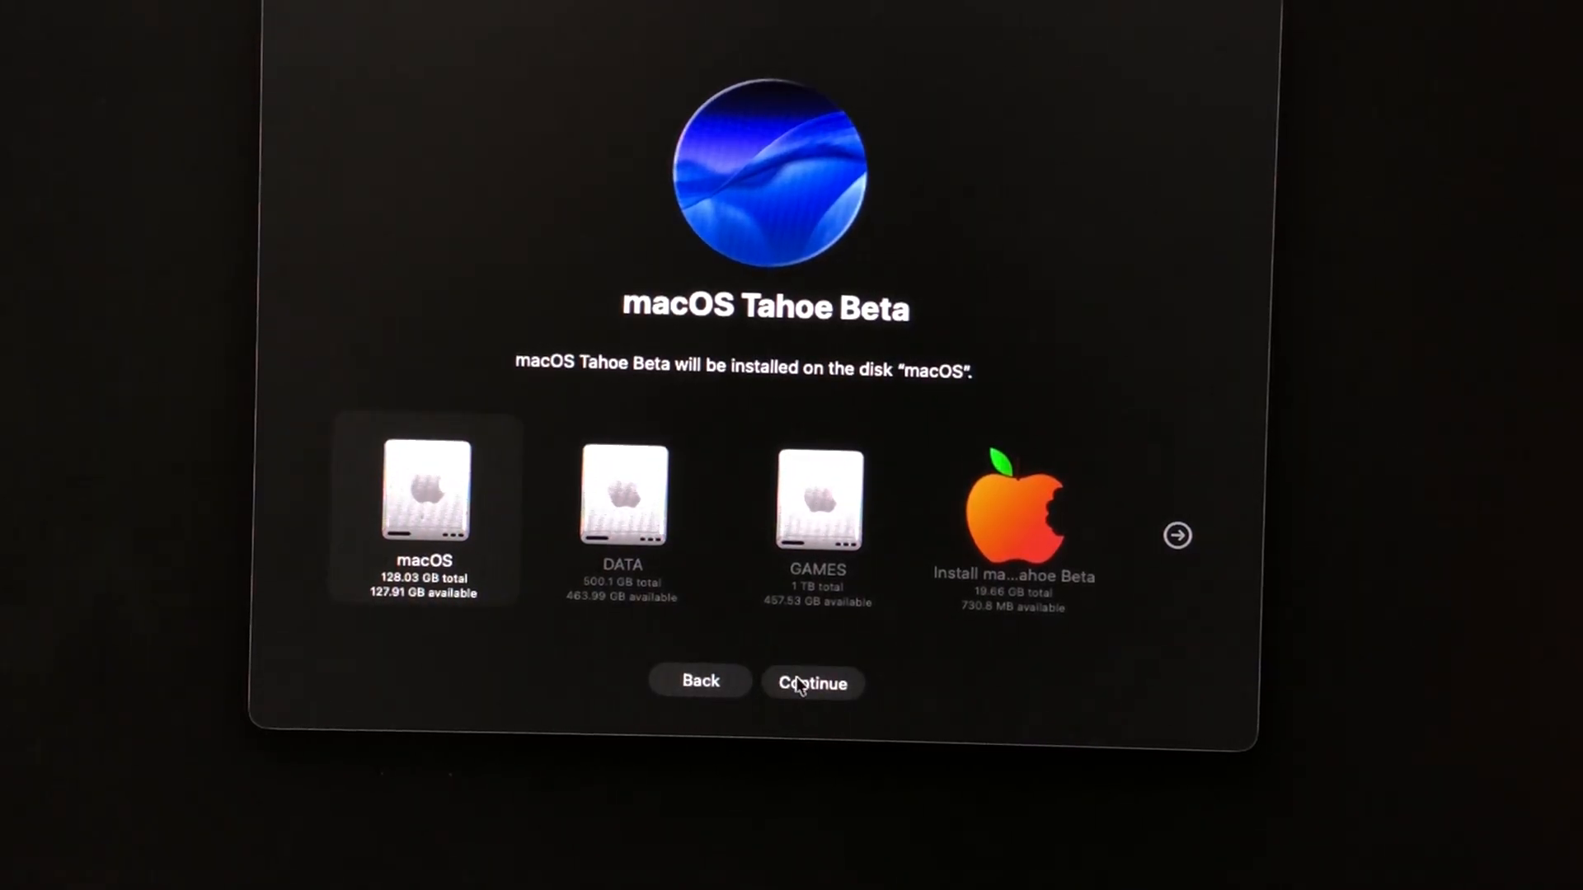
{"action": "left_click", "coordinate": [819, 686]}
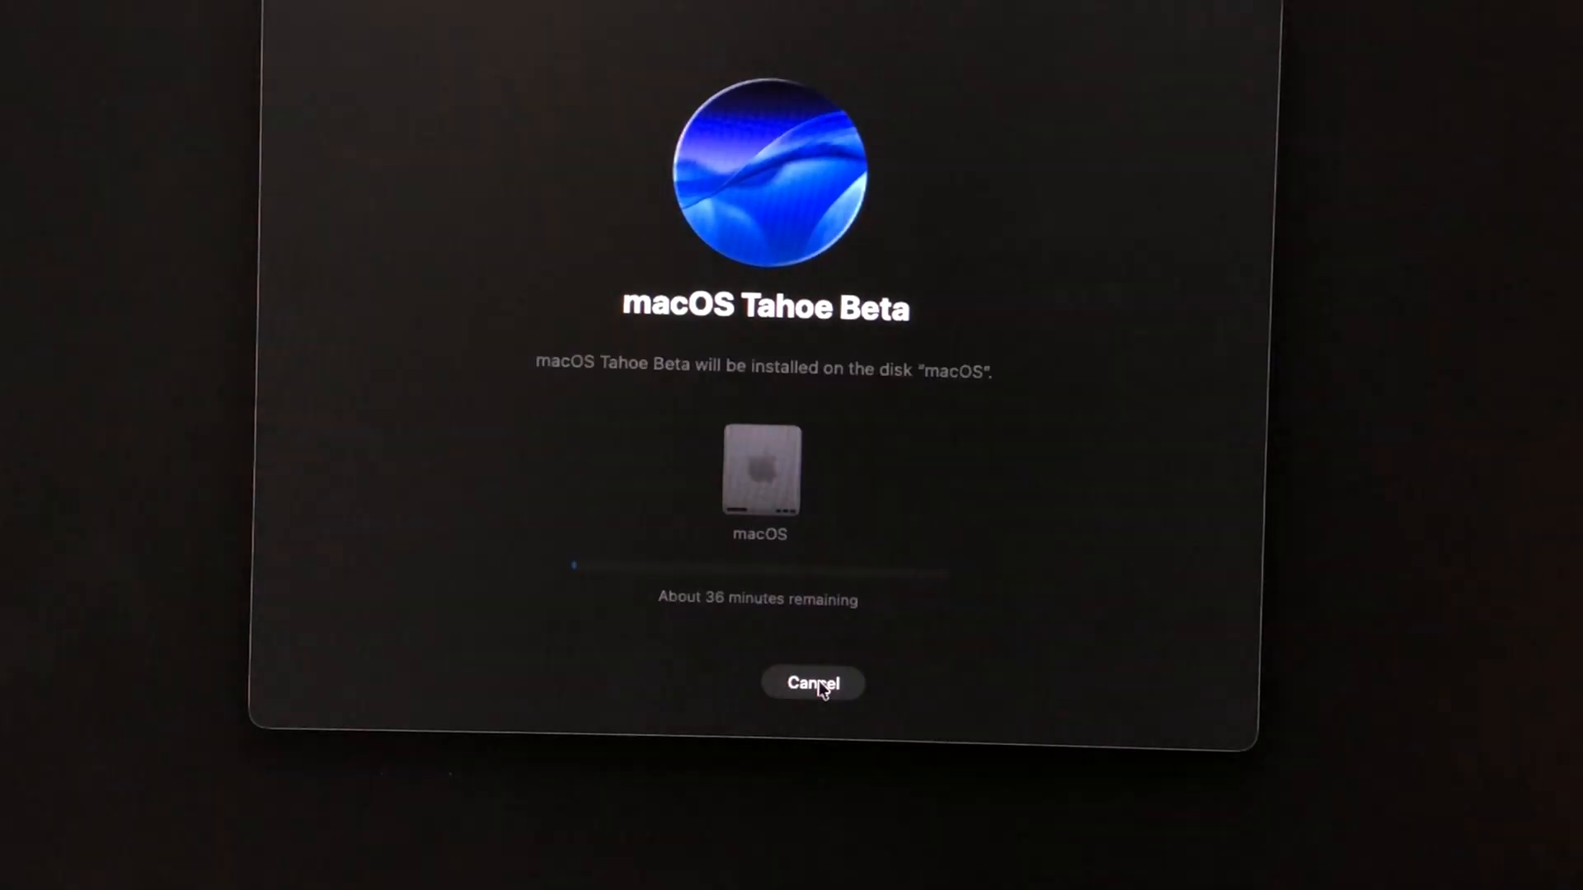